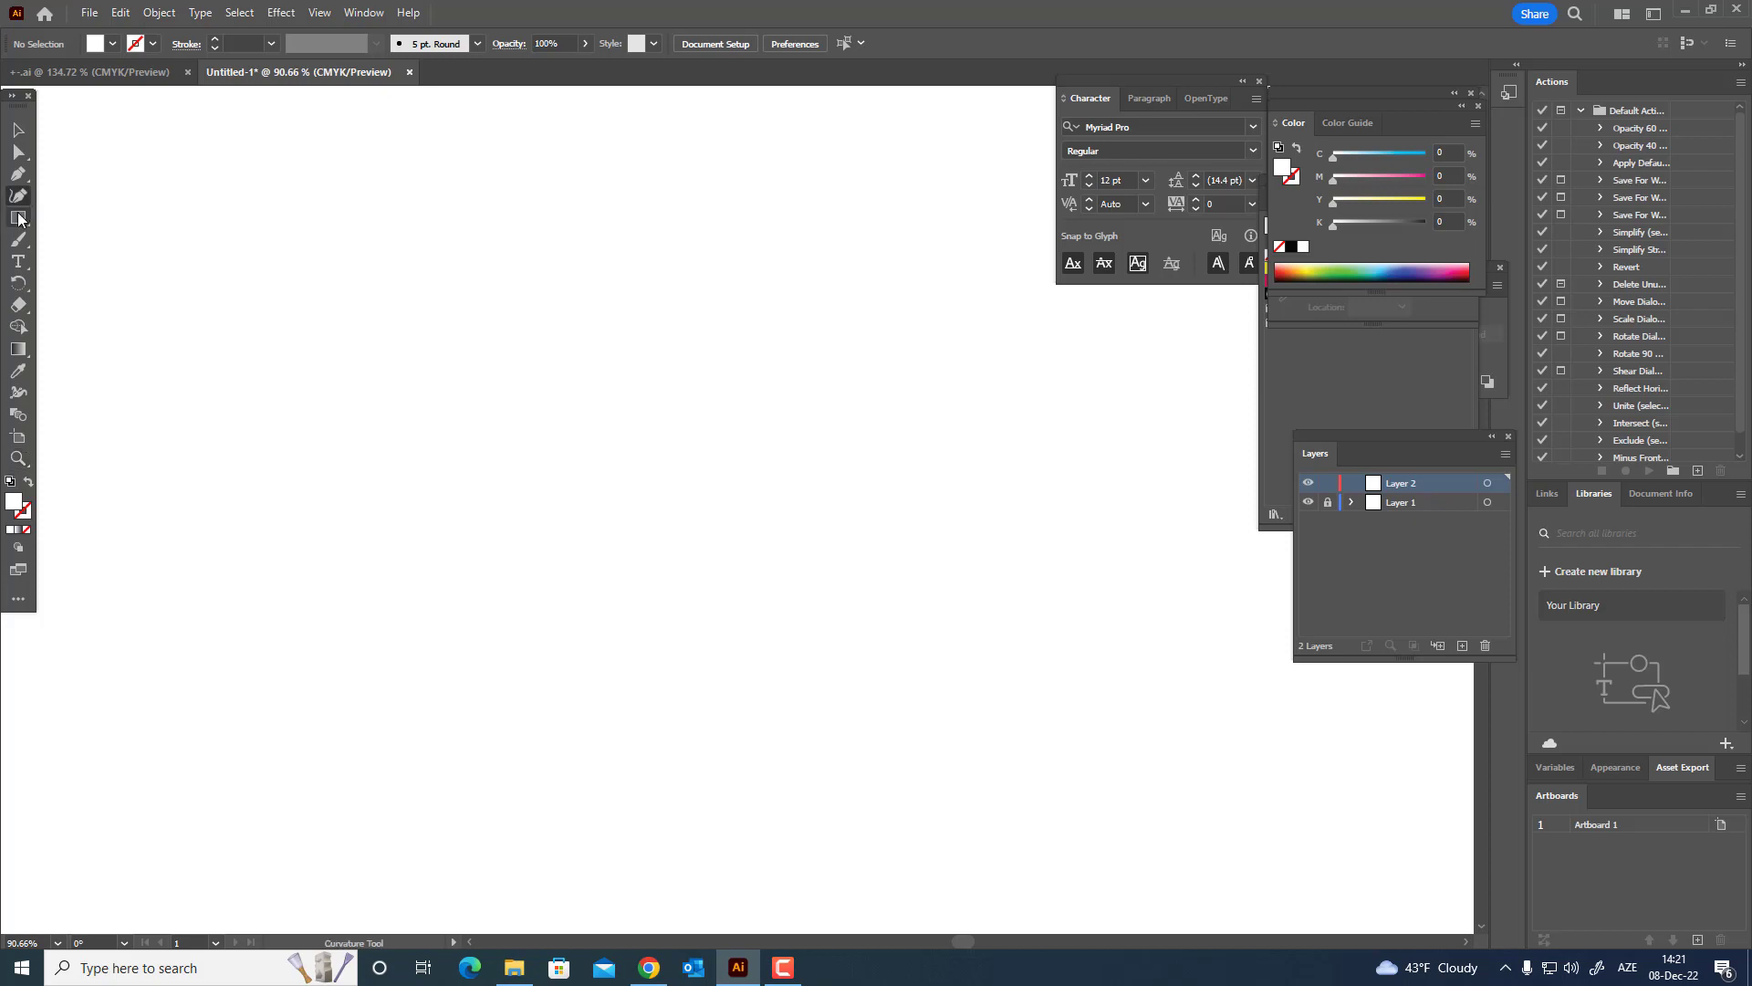
- Draw a horizontal rectangle about 760 by 100 px in the artboard's upper area and fill it with brown #755844
{"action": "left_click_drag", "start_coordinate": [292, 251], "coordinate": [992, 343]}
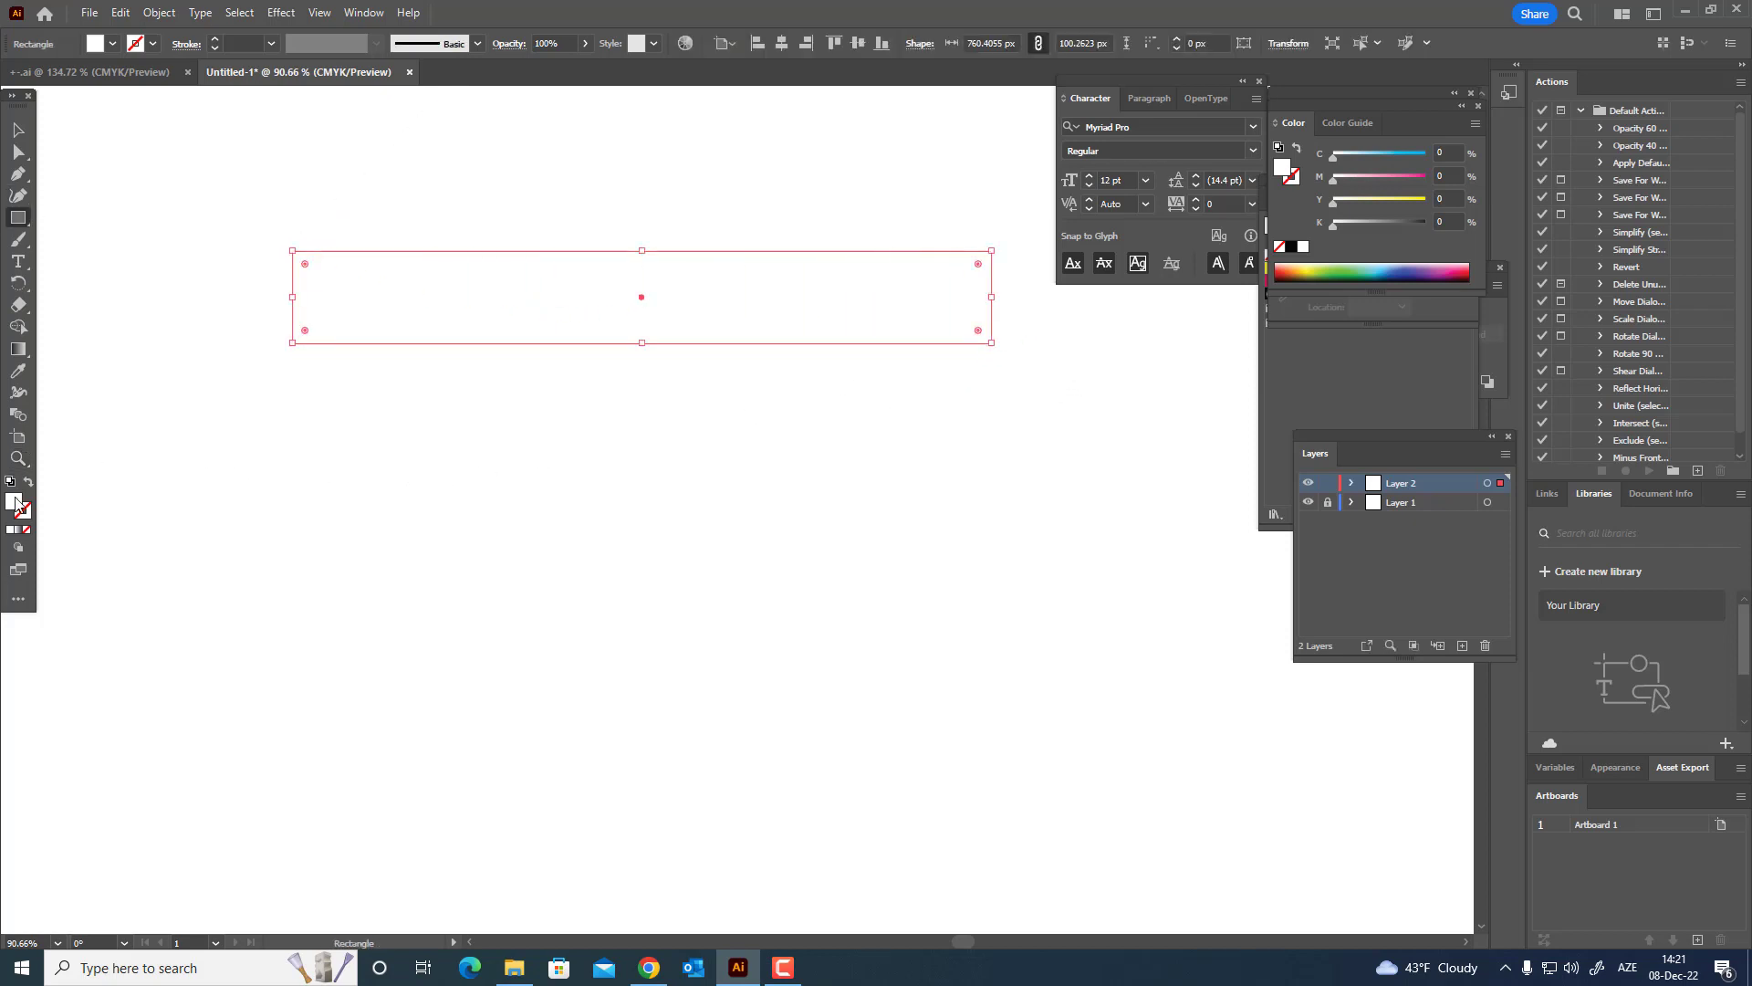
{"action": "double_click", "coordinate": [14, 501]}
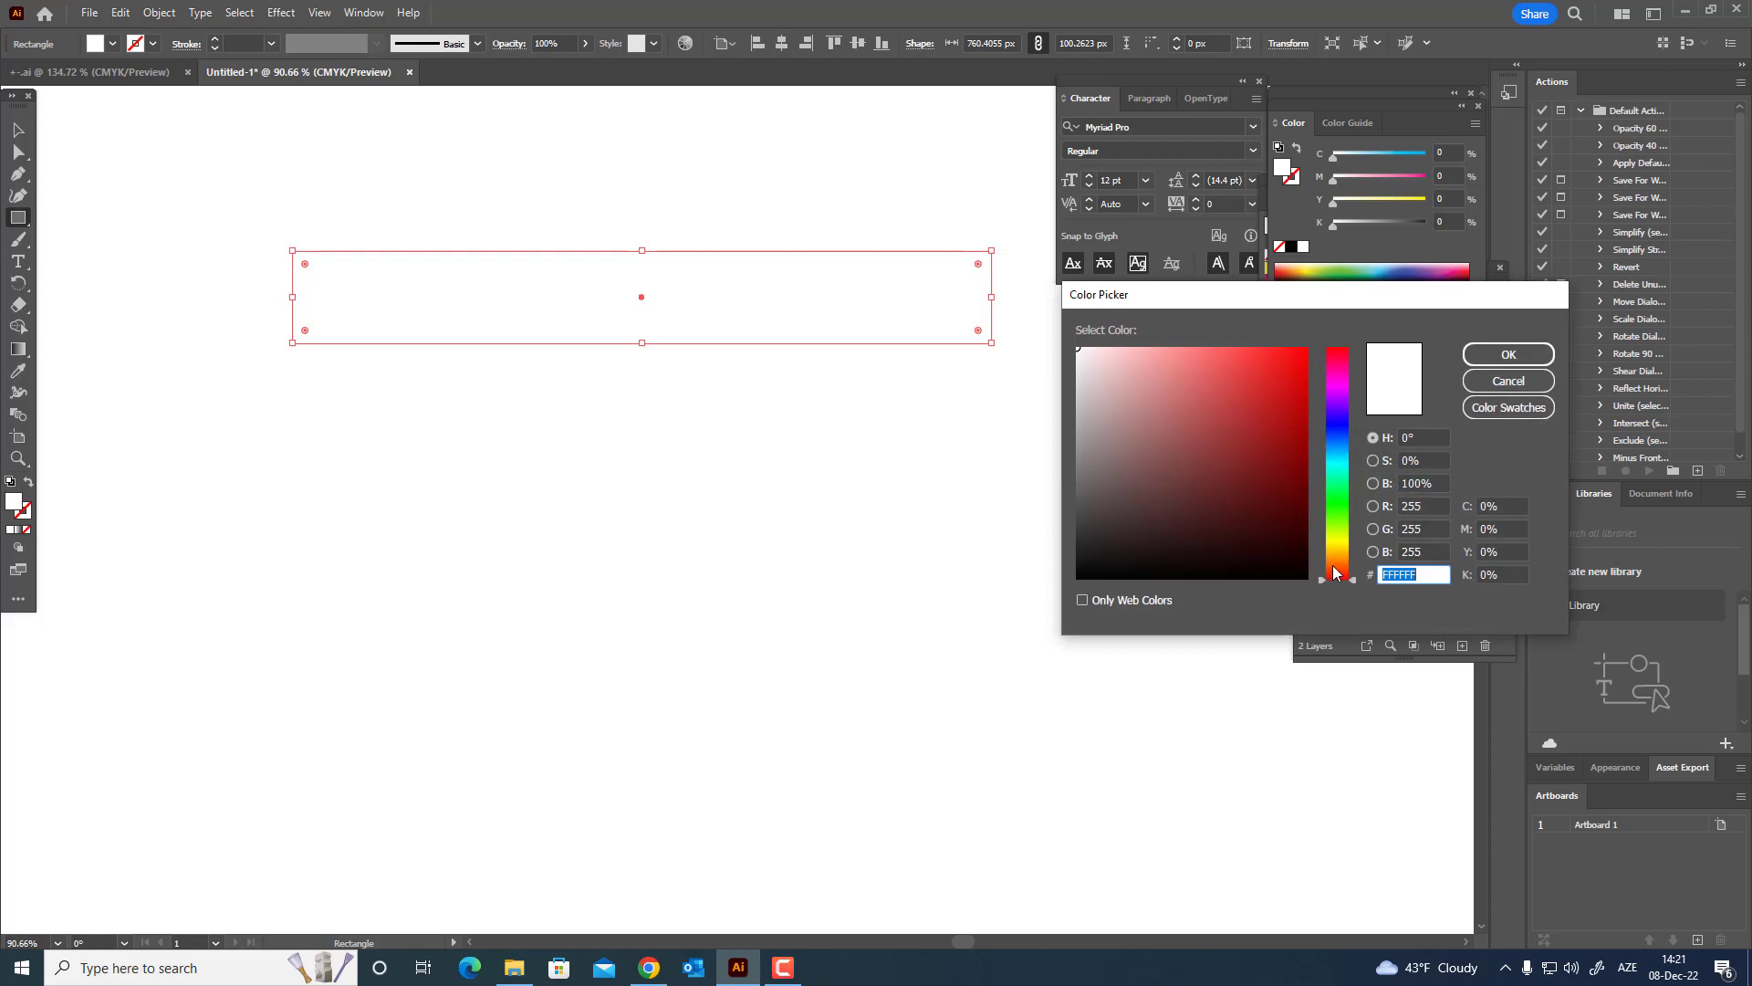
{"action": "left_click_drag", "start_coordinate": [1333, 573], "coordinate": [1334, 557]}
{"action": "left_click_drag", "start_coordinate": [1213, 442], "coordinate": [1155, 477]}
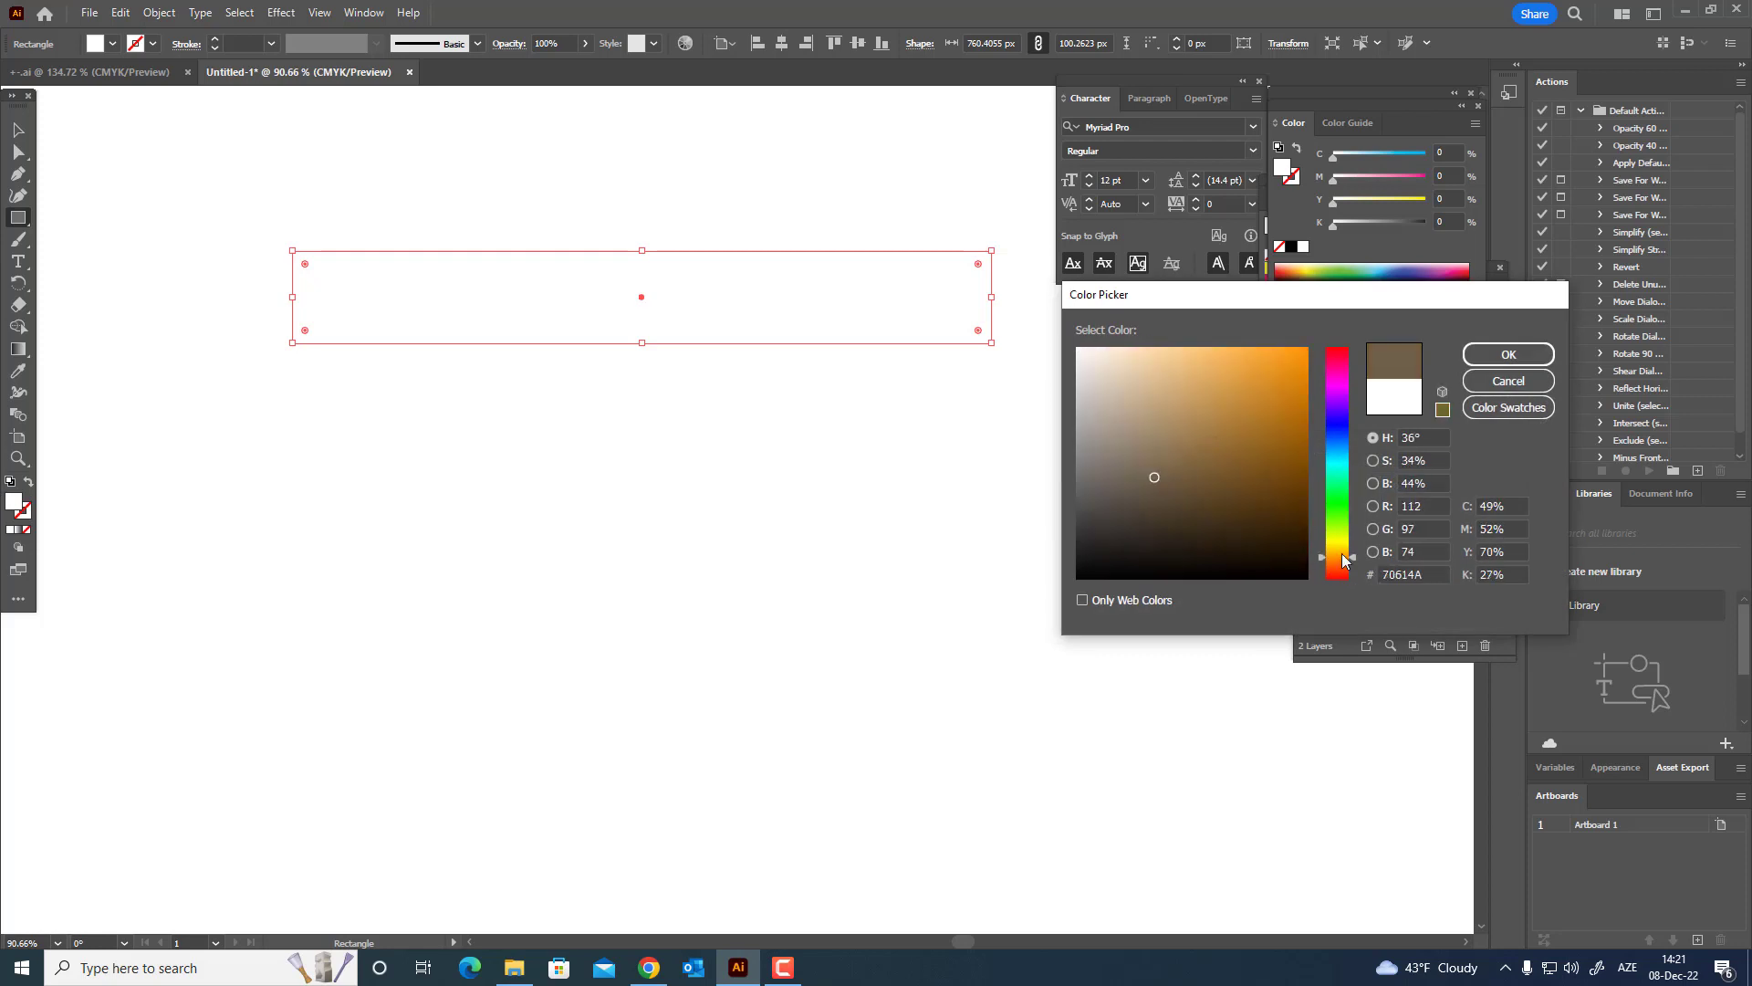
{"action": "left_click_drag", "start_coordinate": [1341, 556], "coordinate": [1342, 564]}
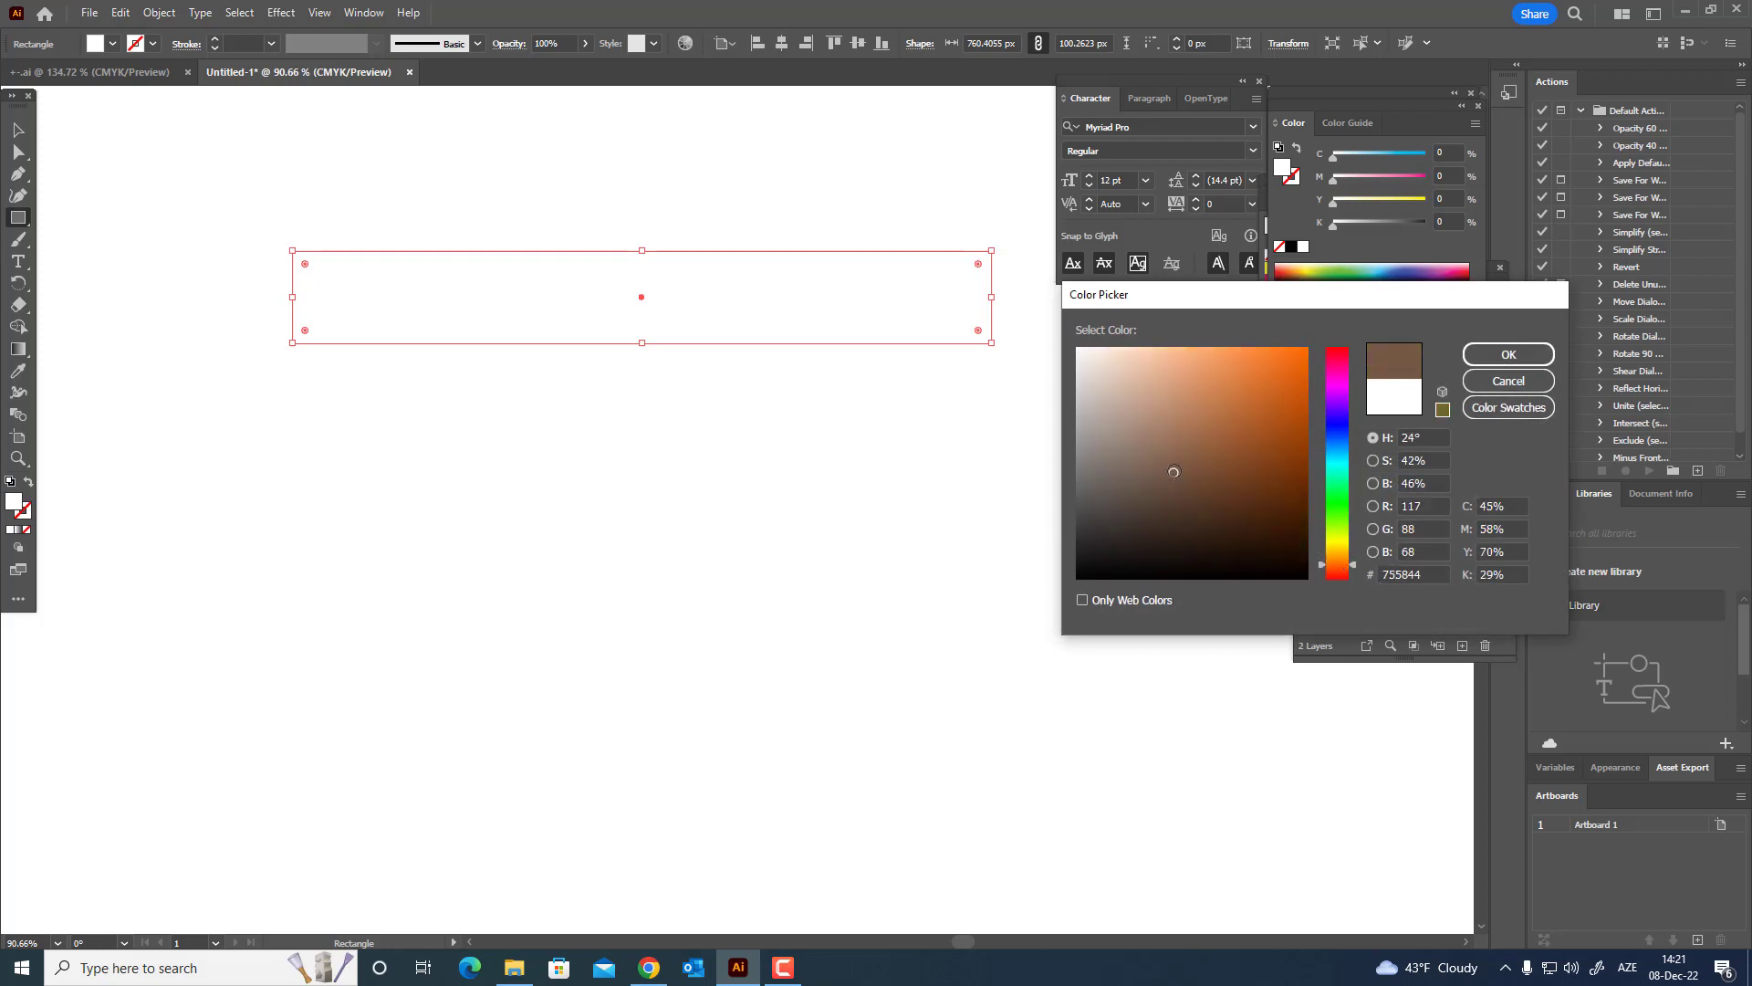
{"action": "left_click", "coordinate": [1508, 354]}
- Center the brown bar on the artboard both horizontally and vertically
{"action": "key", "text": "z"}
{"action": "left_click_drag", "start_coordinate": [867, 300], "coordinate": [755, 340]}
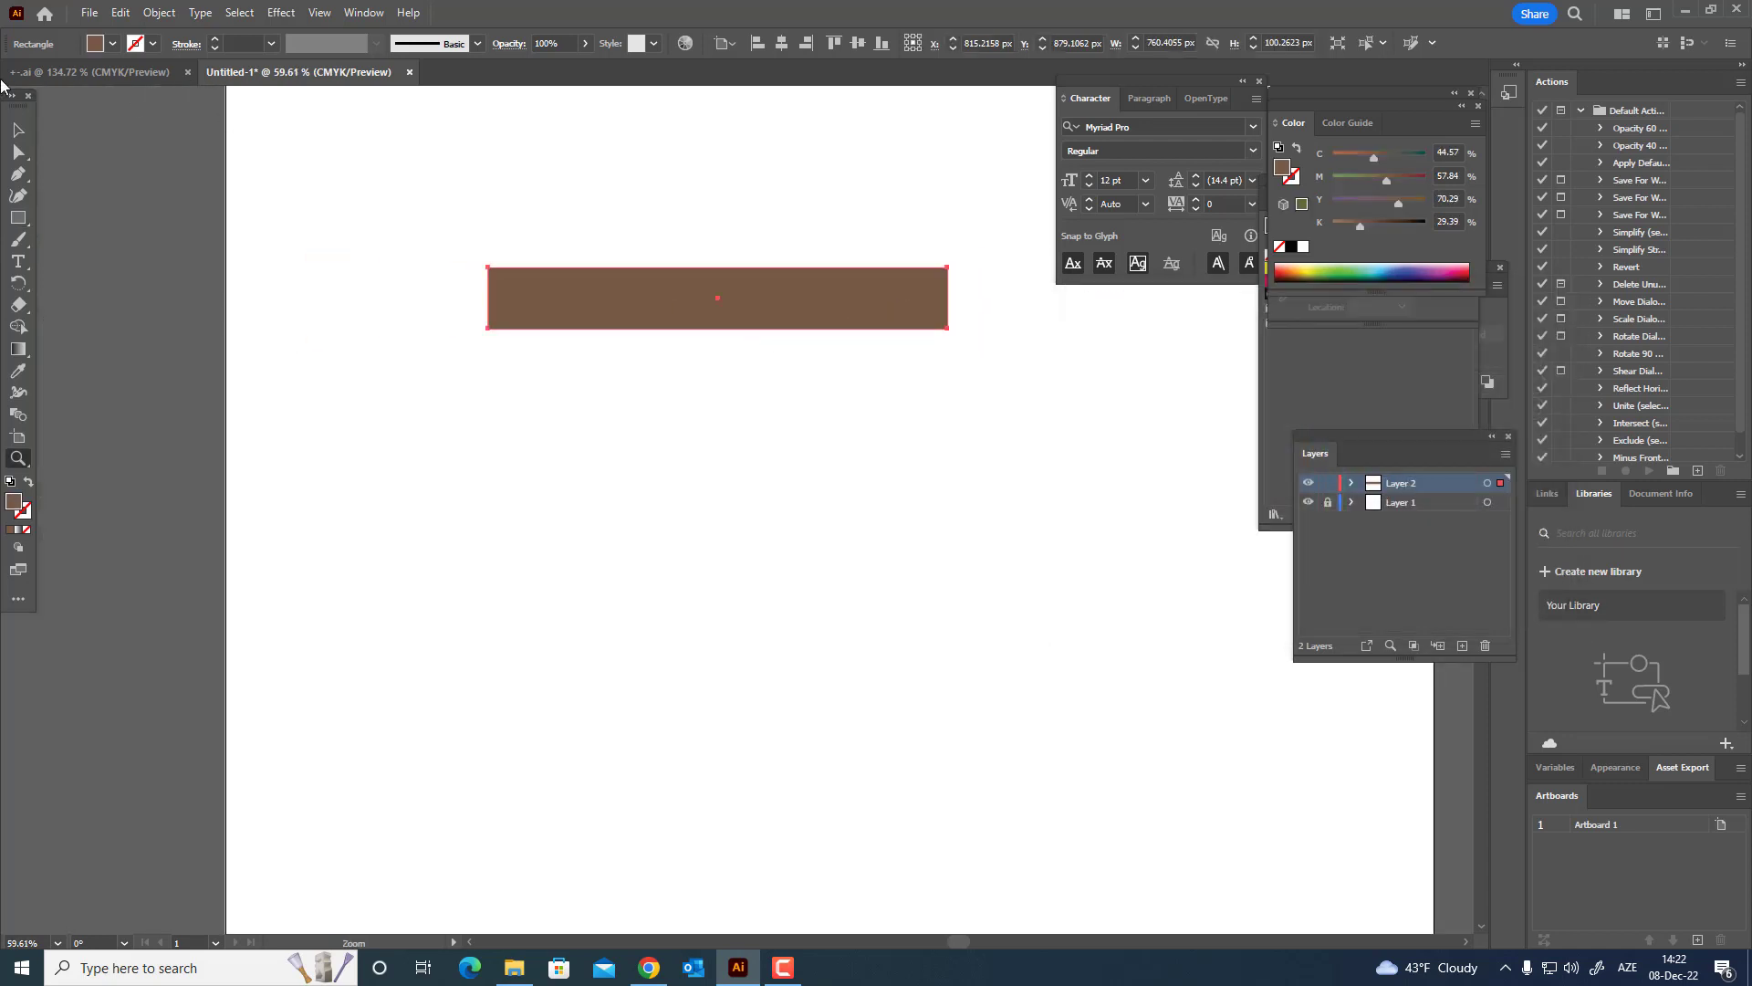
{"action": "left_click", "coordinate": [11, 131]}
{"action": "left_click", "coordinate": [781, 43]}
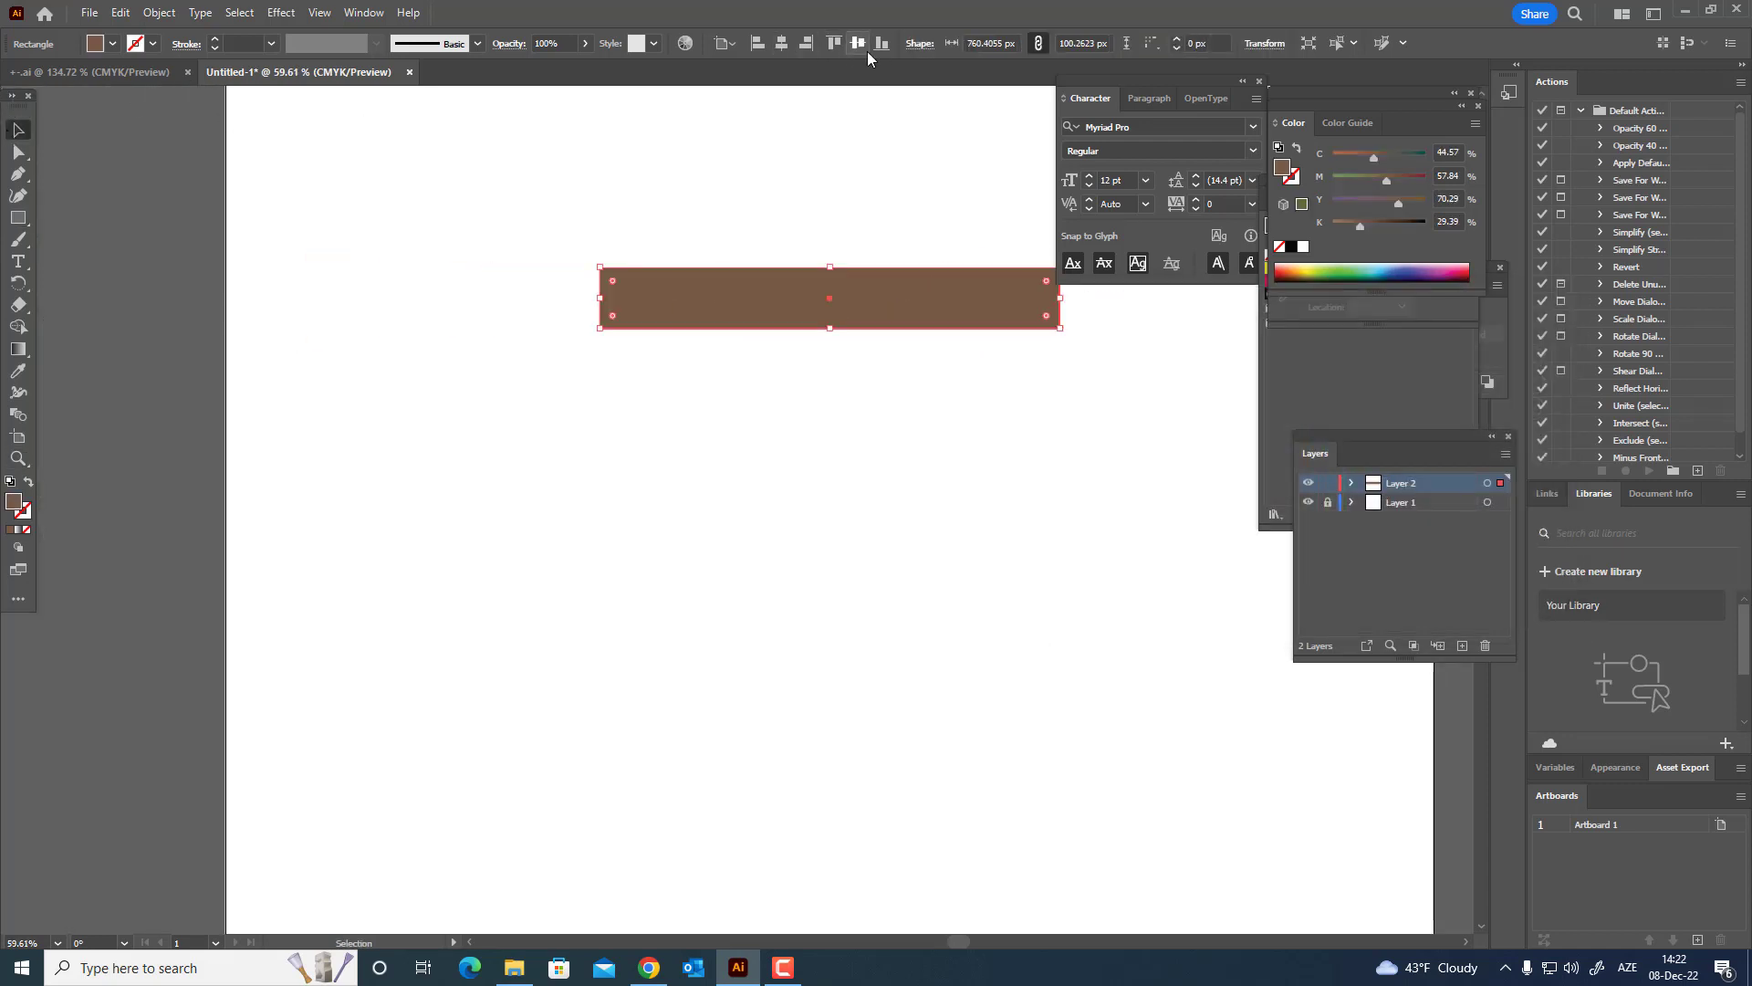
{"action": "left_click", "coordinate": [865, 50]}
- Reduce the brown bar's height to about 75 px by raising its lower edge
{"action": "key", "text": "z"}
{"action": "left_click_drag", "start_coordinate": [912, 364], "coordinate": [922, 381]}
{"action": "key", "text": "space"}
{"action": "left_click_drag", "start_coordinate": [913, 389], "coordinate": [827, 354]}
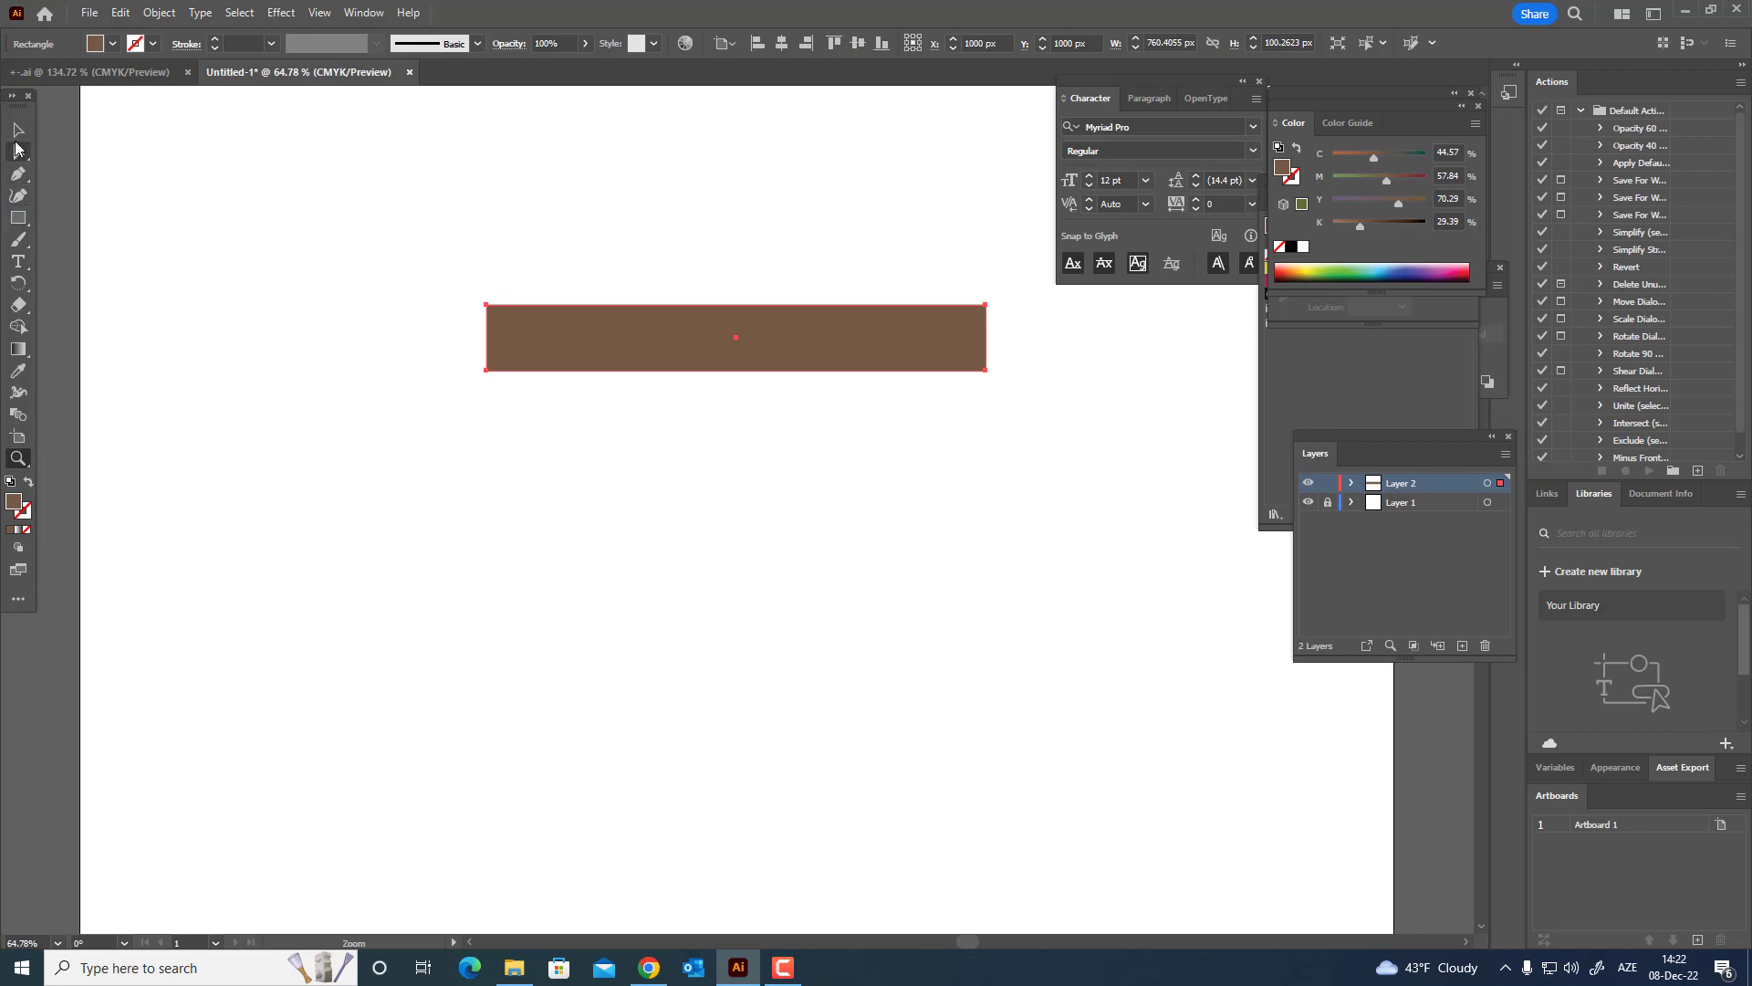
{"action": "left_click", "coordinate": [18, 133]}
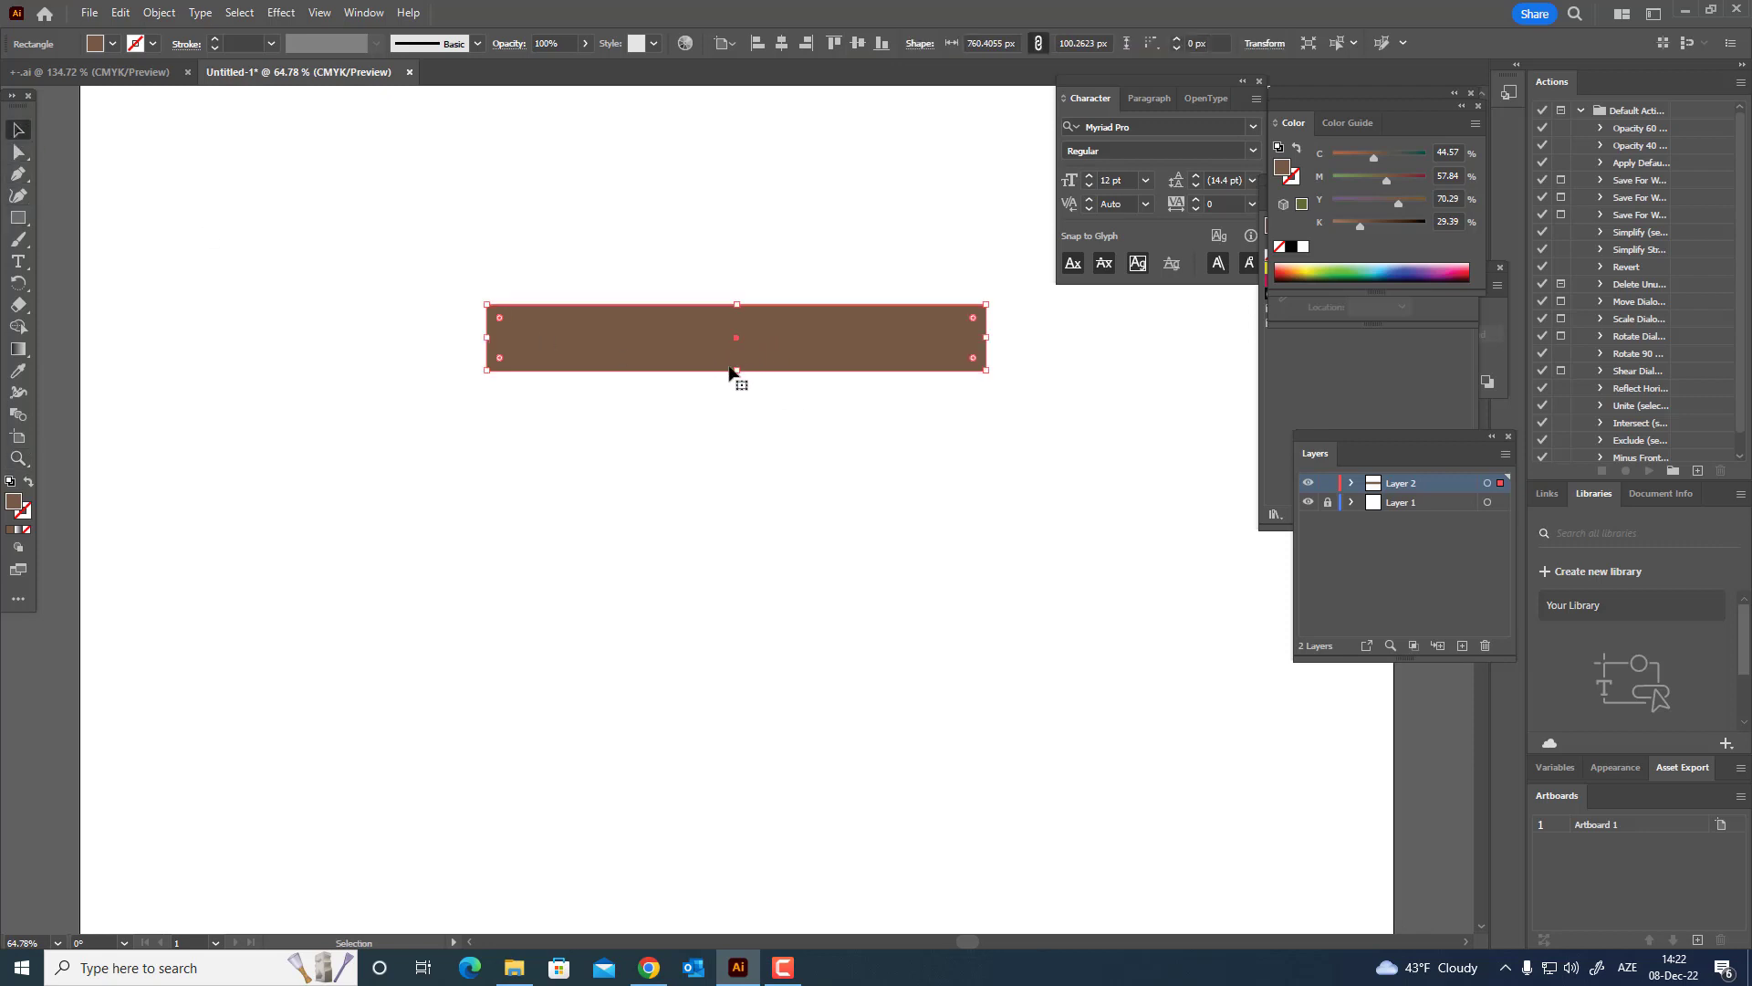
{"action": "left_click_drag", "start_coordinate": [739, 370], "coordinate": [736, 354]}
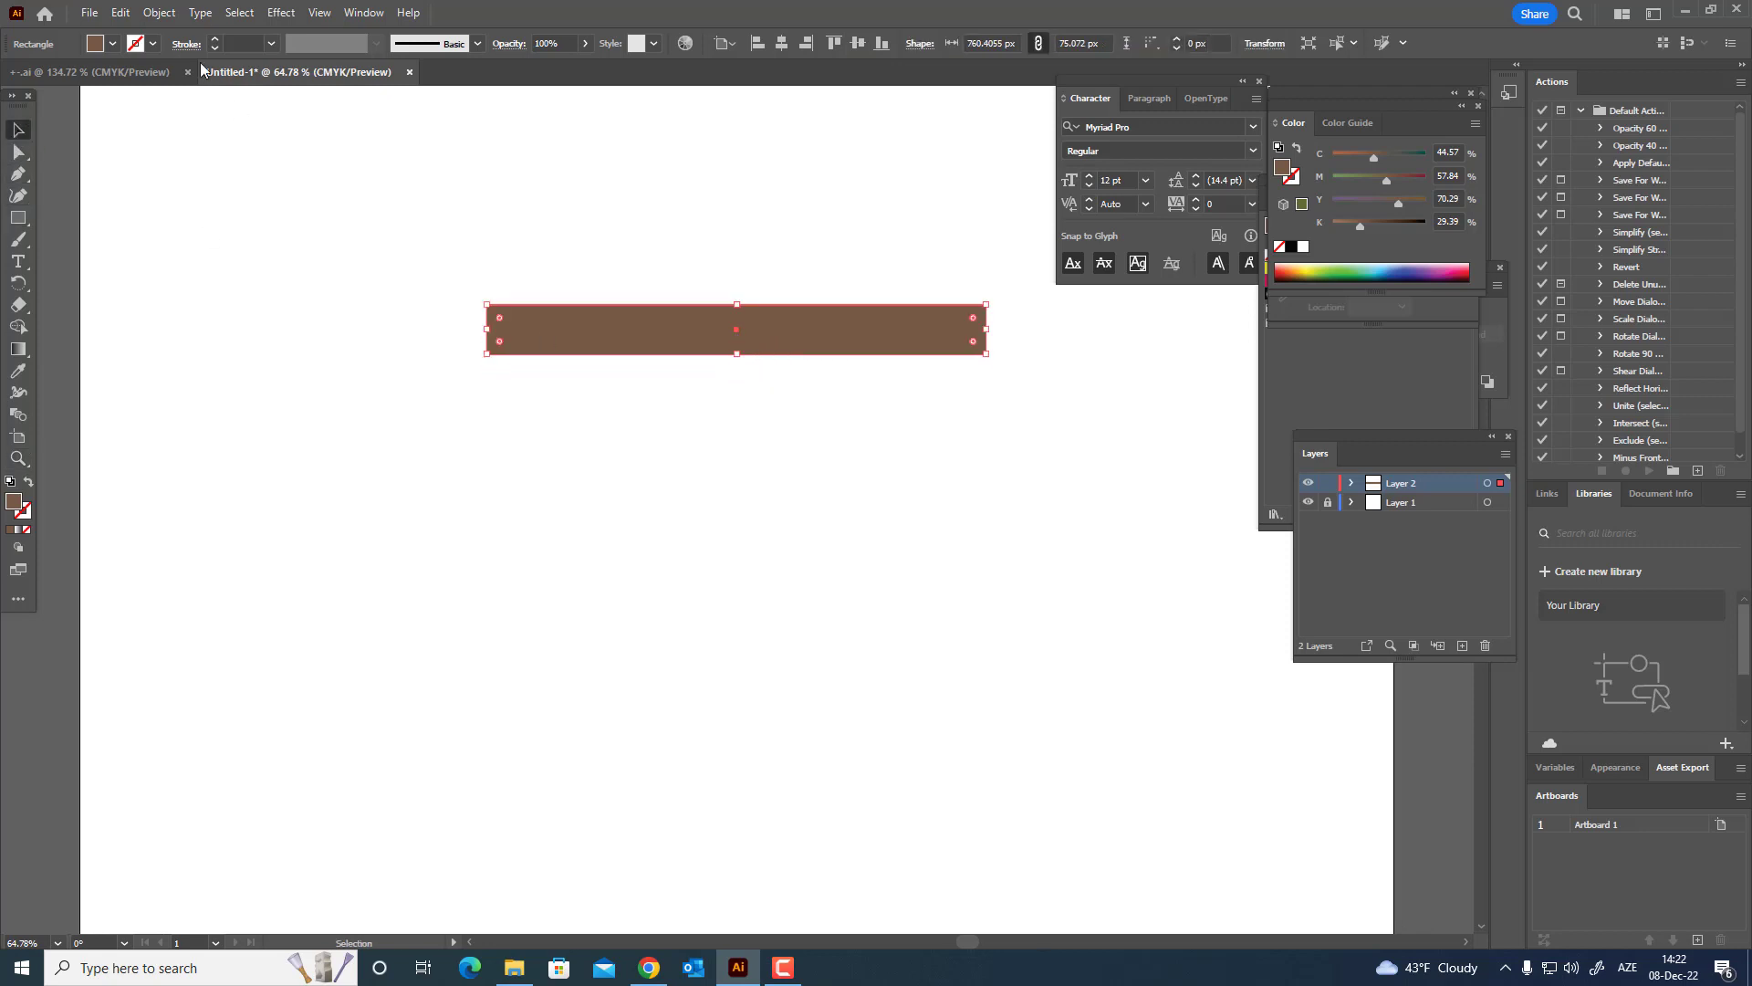
- Duplicate the bar in front, place the copy directly beneath the original, and narrow it symmetrically to about 662 px
{"action": "left_click", "coordinate": [121, 13]}
{"action": "left_click", "coordinate": [150, 99]}
{"action": "left_click", "coordinate": [120, 13]}
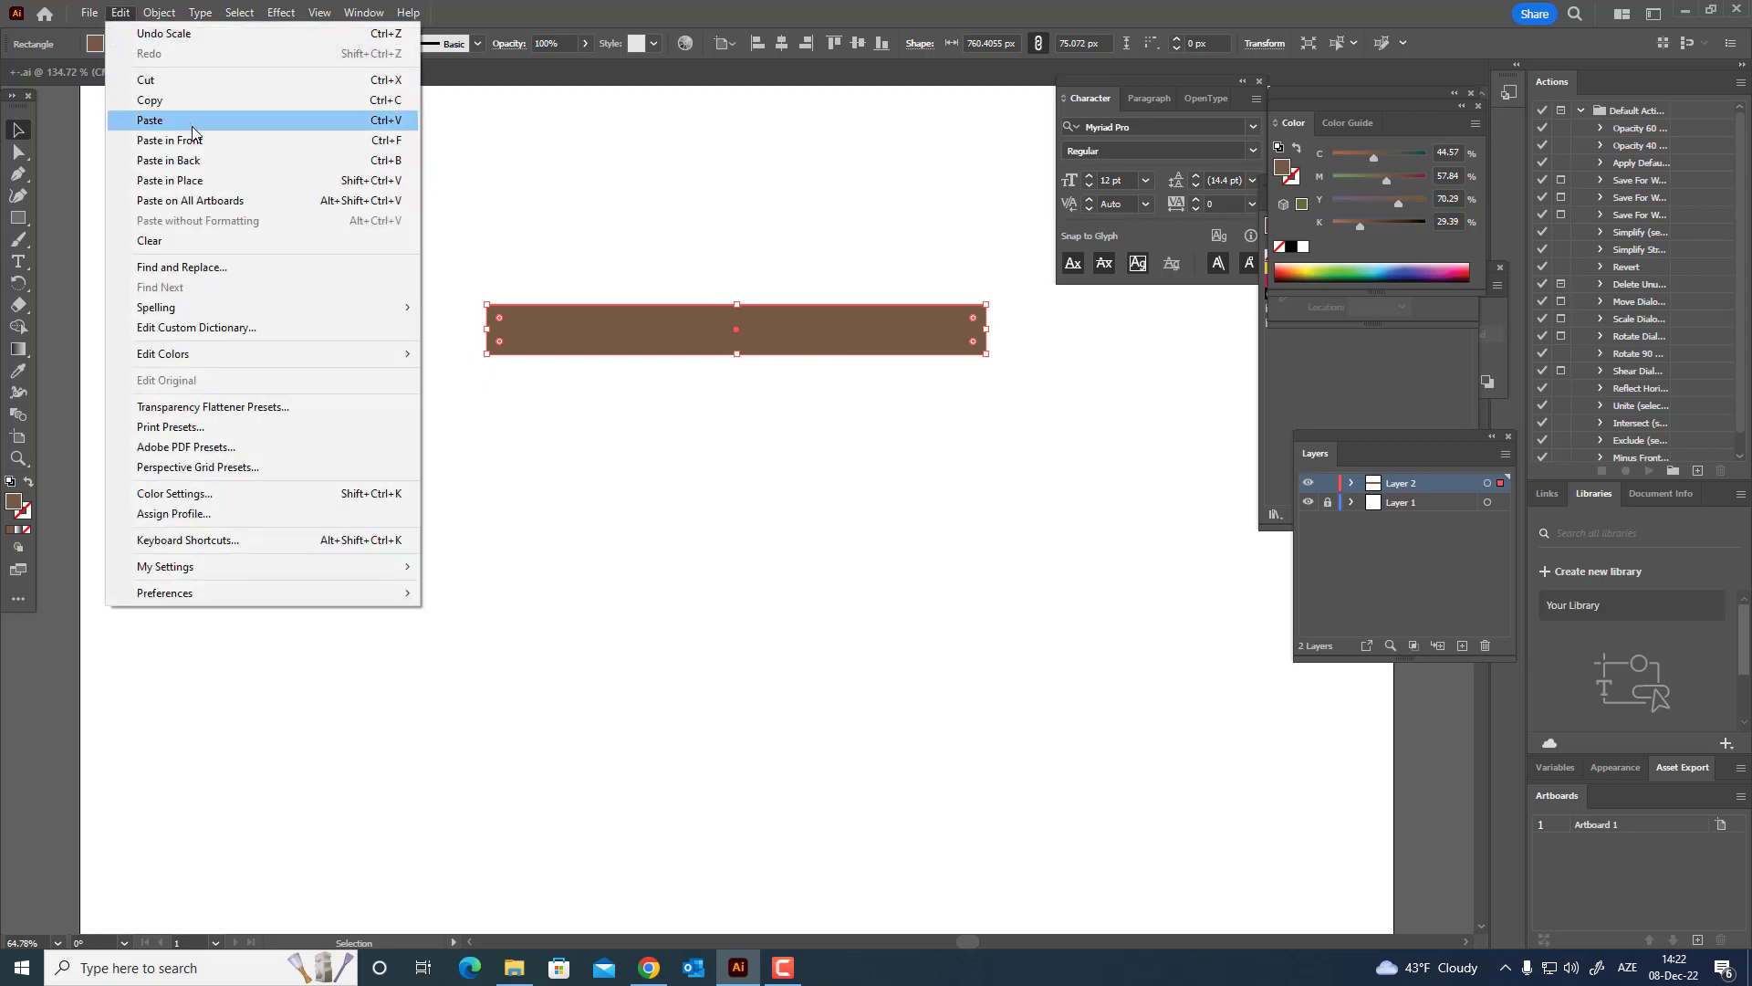
{"action": "left_click", "coordinate": [182, 139]}
{"action": "left_click_drag", "start_coordinate": [771, 340], "coordinate": [771, 392]}
{"action": "left_click_drag", "start_coordinate": [987, 381], "coordinate": [955, 381]}
- Fill the narrower lower bar with a lighter brown, about C 39, M 56, Y 69, K 21
{"action": "double_click", "coordinate": [14, 503]}
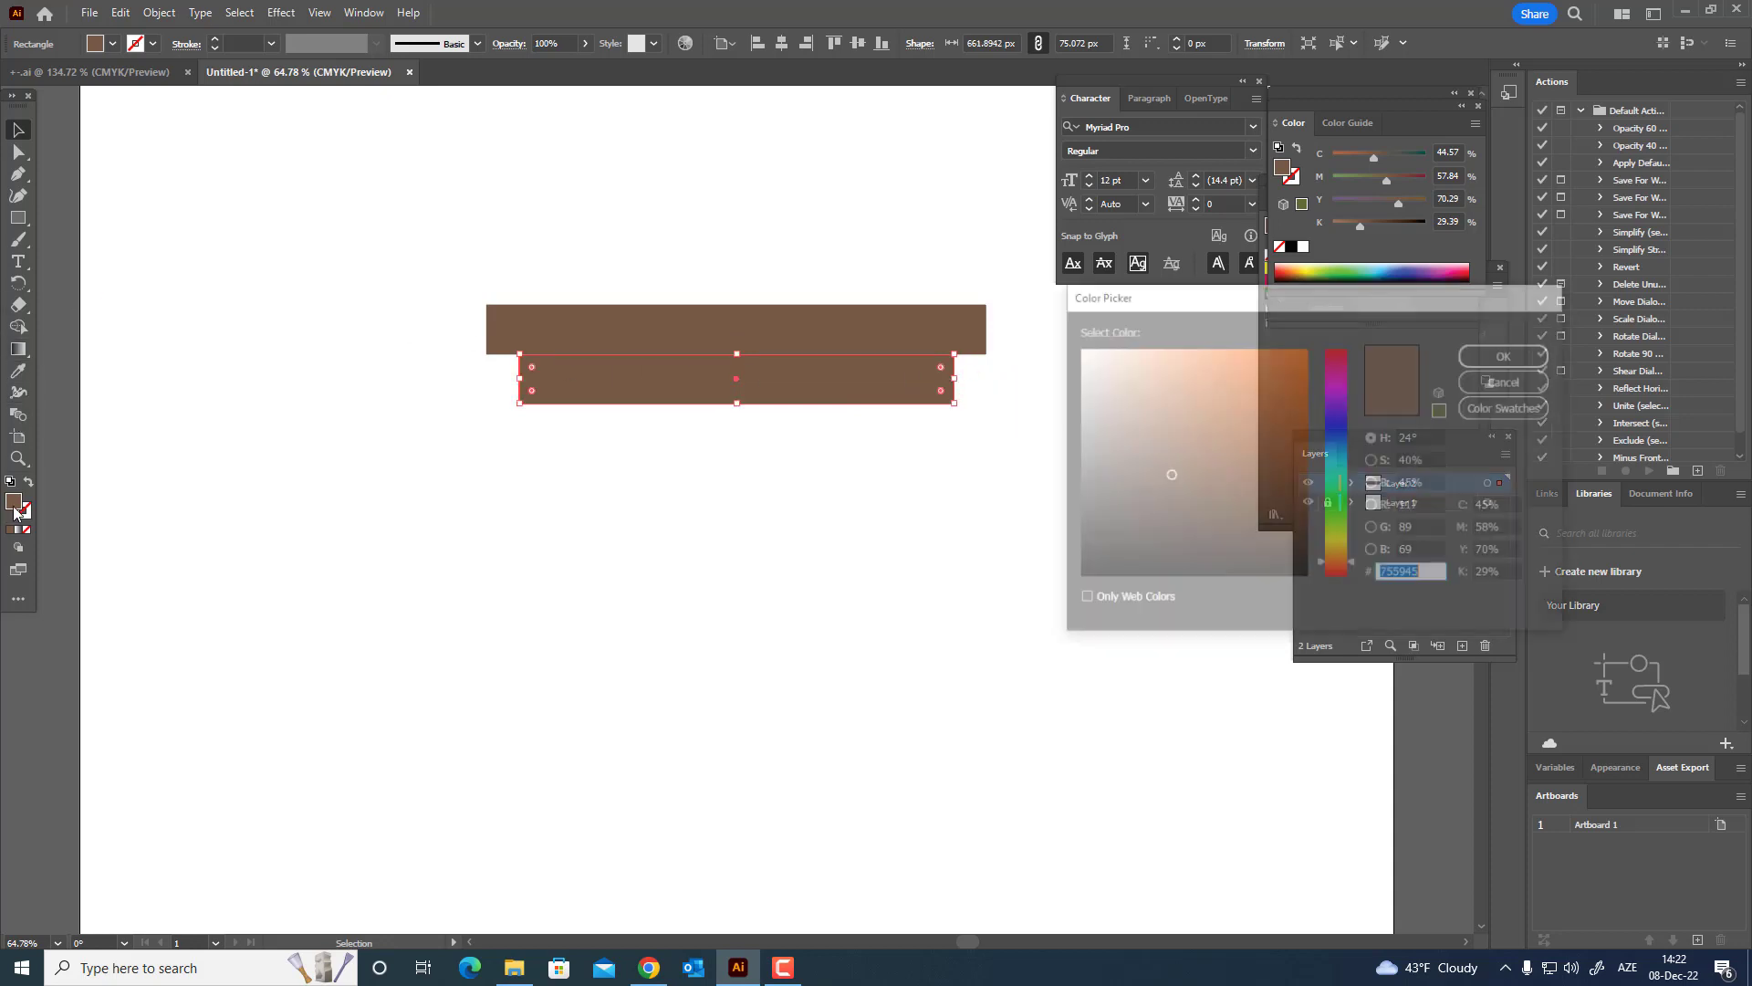
{"action": "left_click", "coordinate": [1176, 453]}
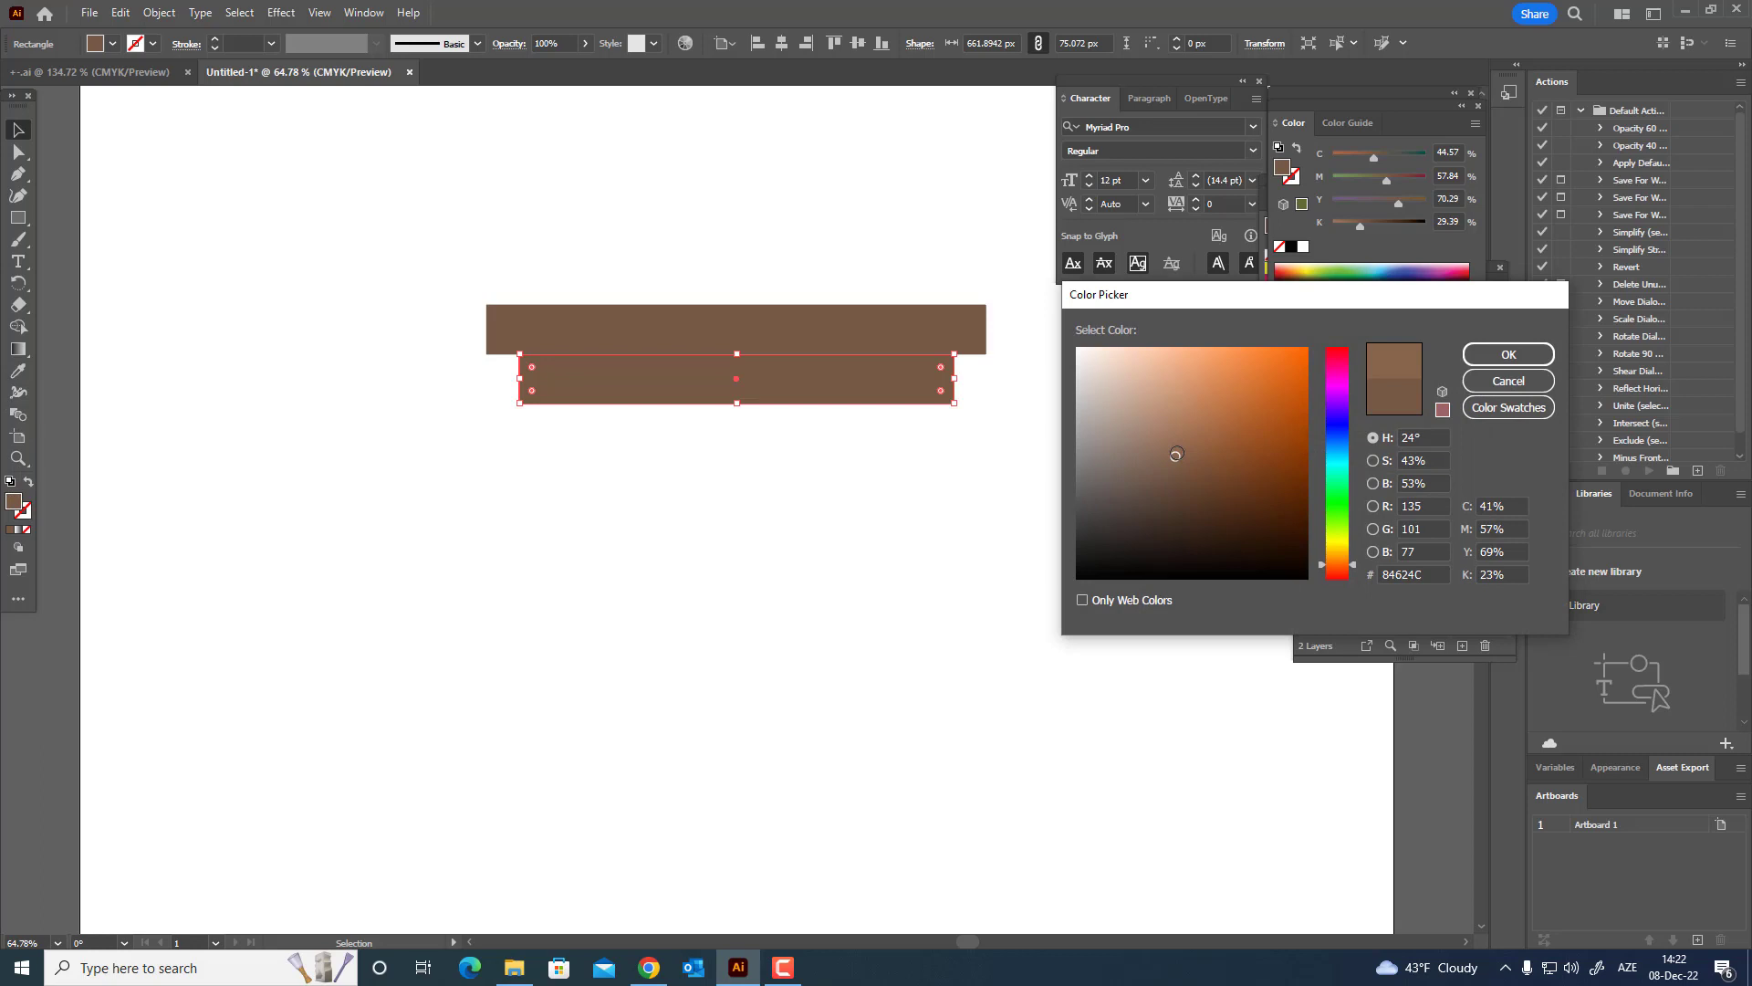
{"action": "left_click", "coordinate": [1485, 359]}
- Select both bars and widen them together symmetrically about their center
{"action": "key", "text": "z"}
{"action": "left_click_drag", "start_coordinate": [784, 391], "coordinate": [750, 429]}
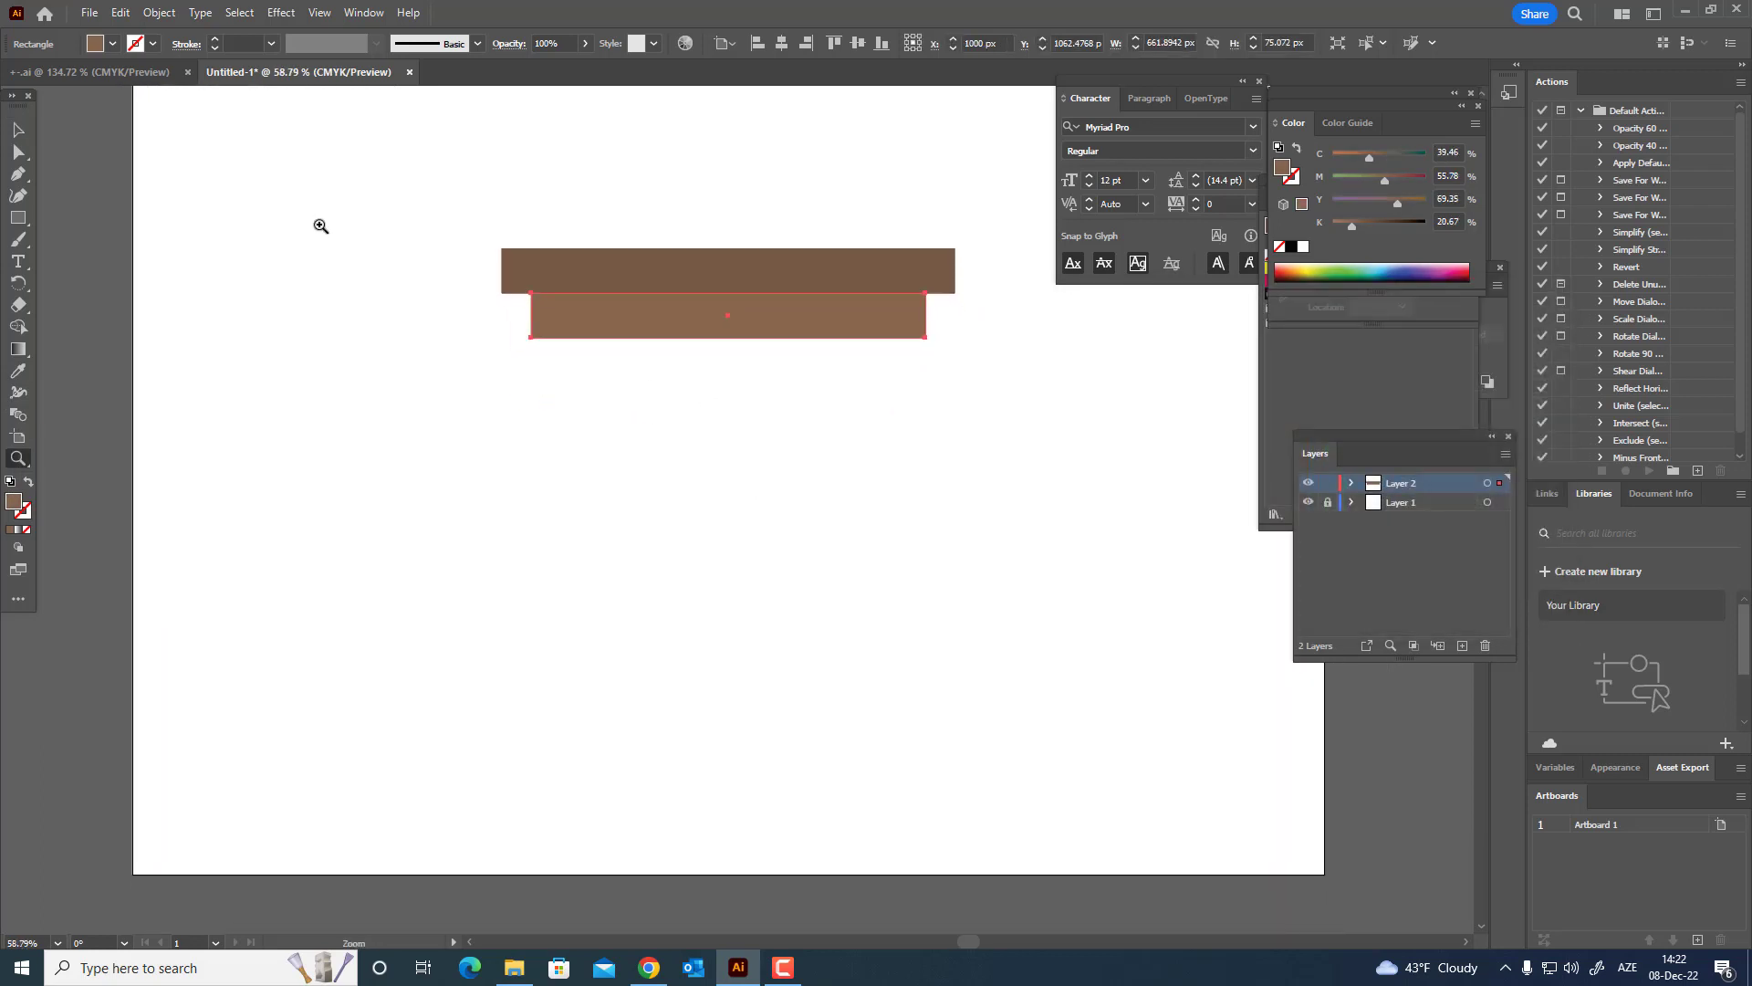
{"action": "left_click", "coordinate": [17, 131]}
{"action": "left_click_drag", "start_coordinate": [345, 159], "coordinate": [680, 445]}
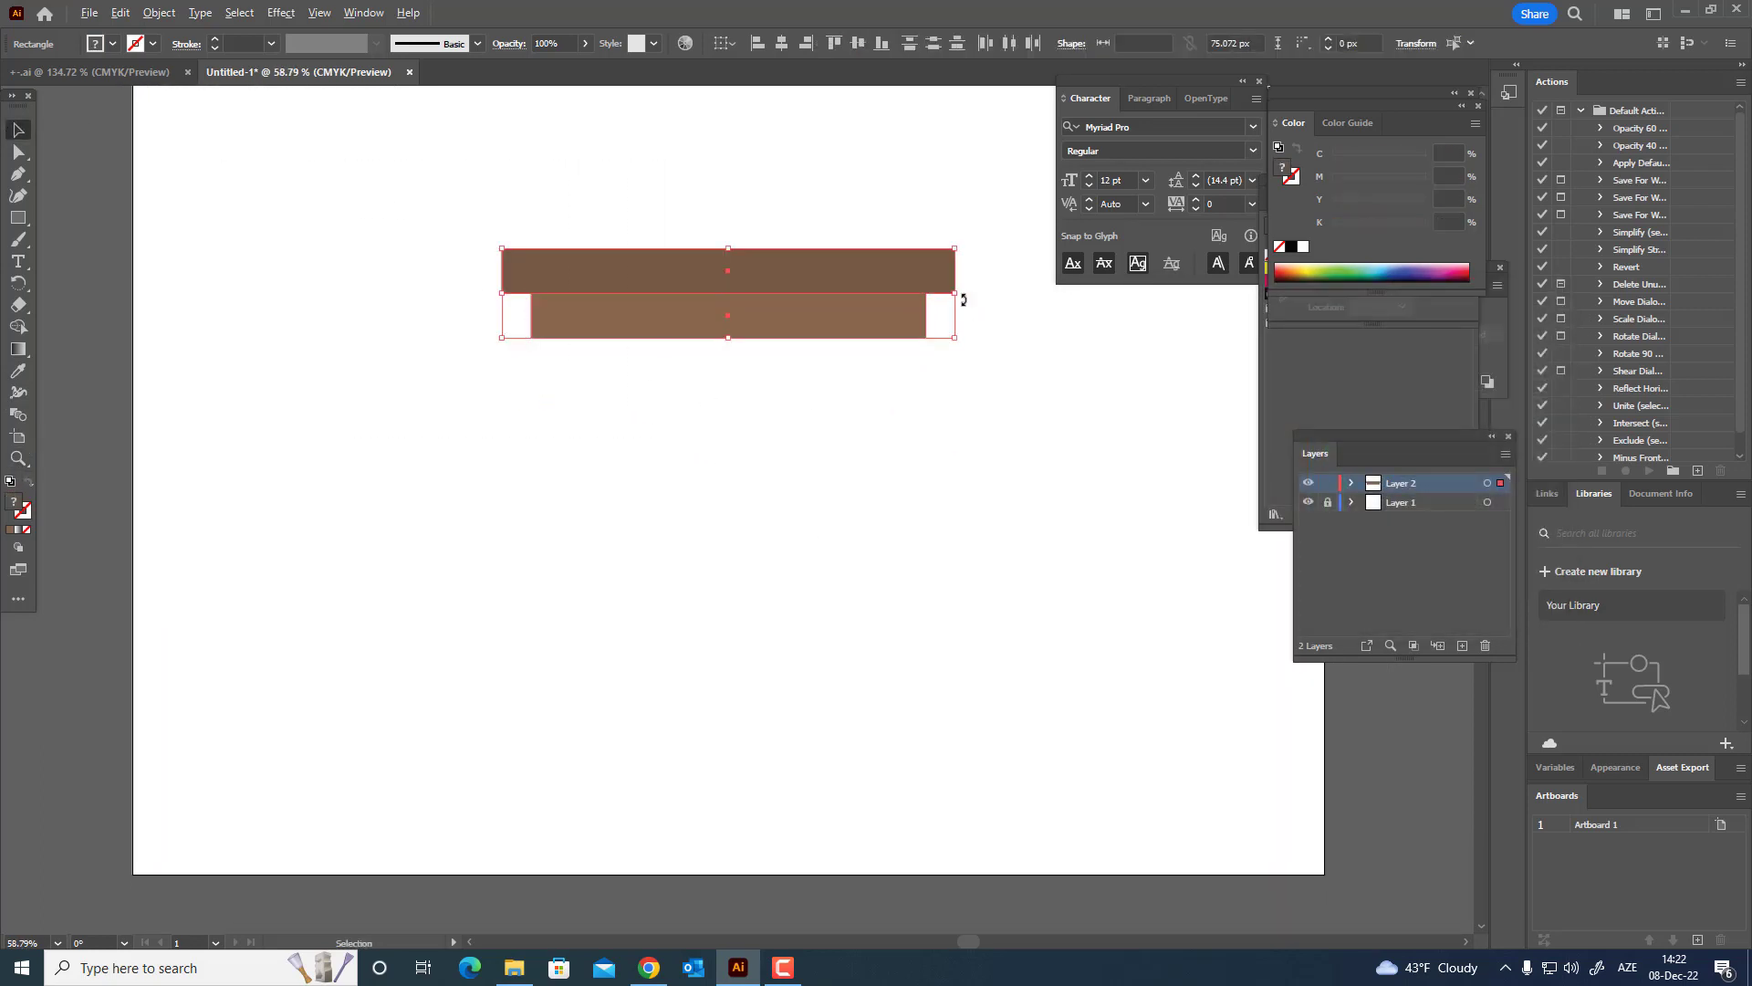
{"action": "left_click_drag", "start_coordinate": [956, 293], "coordinate": [983, 293]}
{"action": "left_click", "coordinate": [1048, 429]}
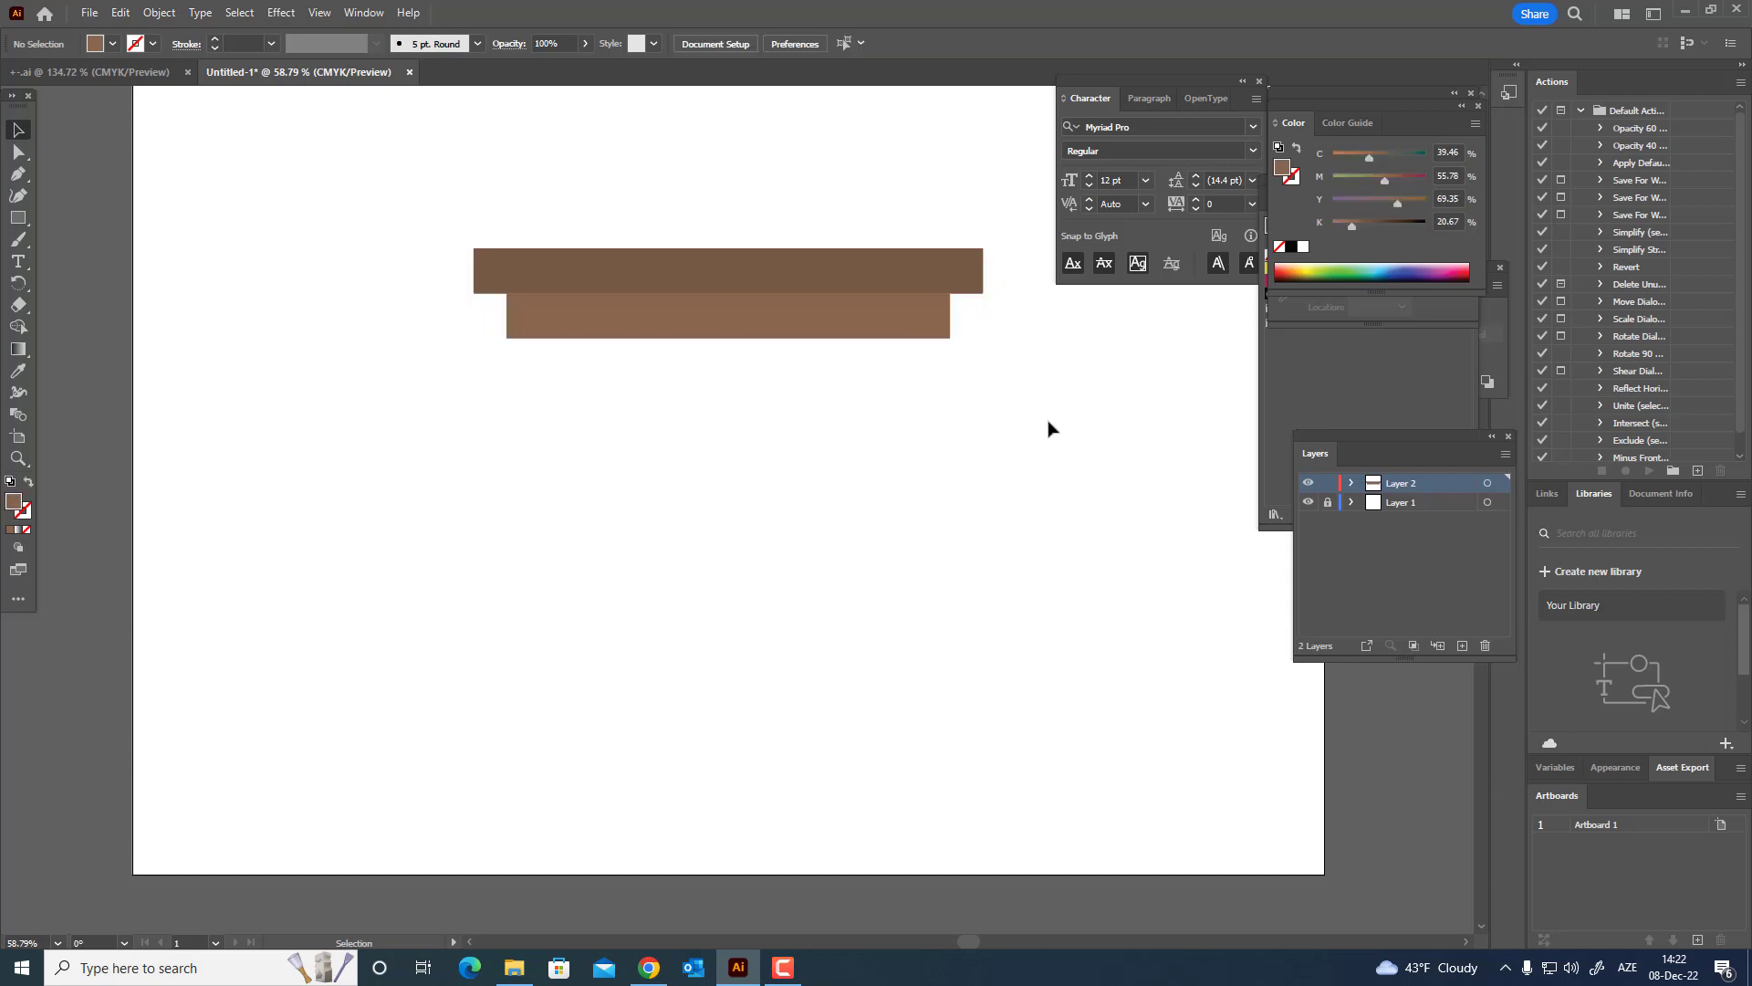
- Duplicate the pair of bars in front and move the copy straight down to the artboard's lower part
{"action": "left_click_drag", "start_coordinate": [1037, 429], "coordinate": [911, 219]}
{"action": "left_click", "coordinate": [120, 13]}
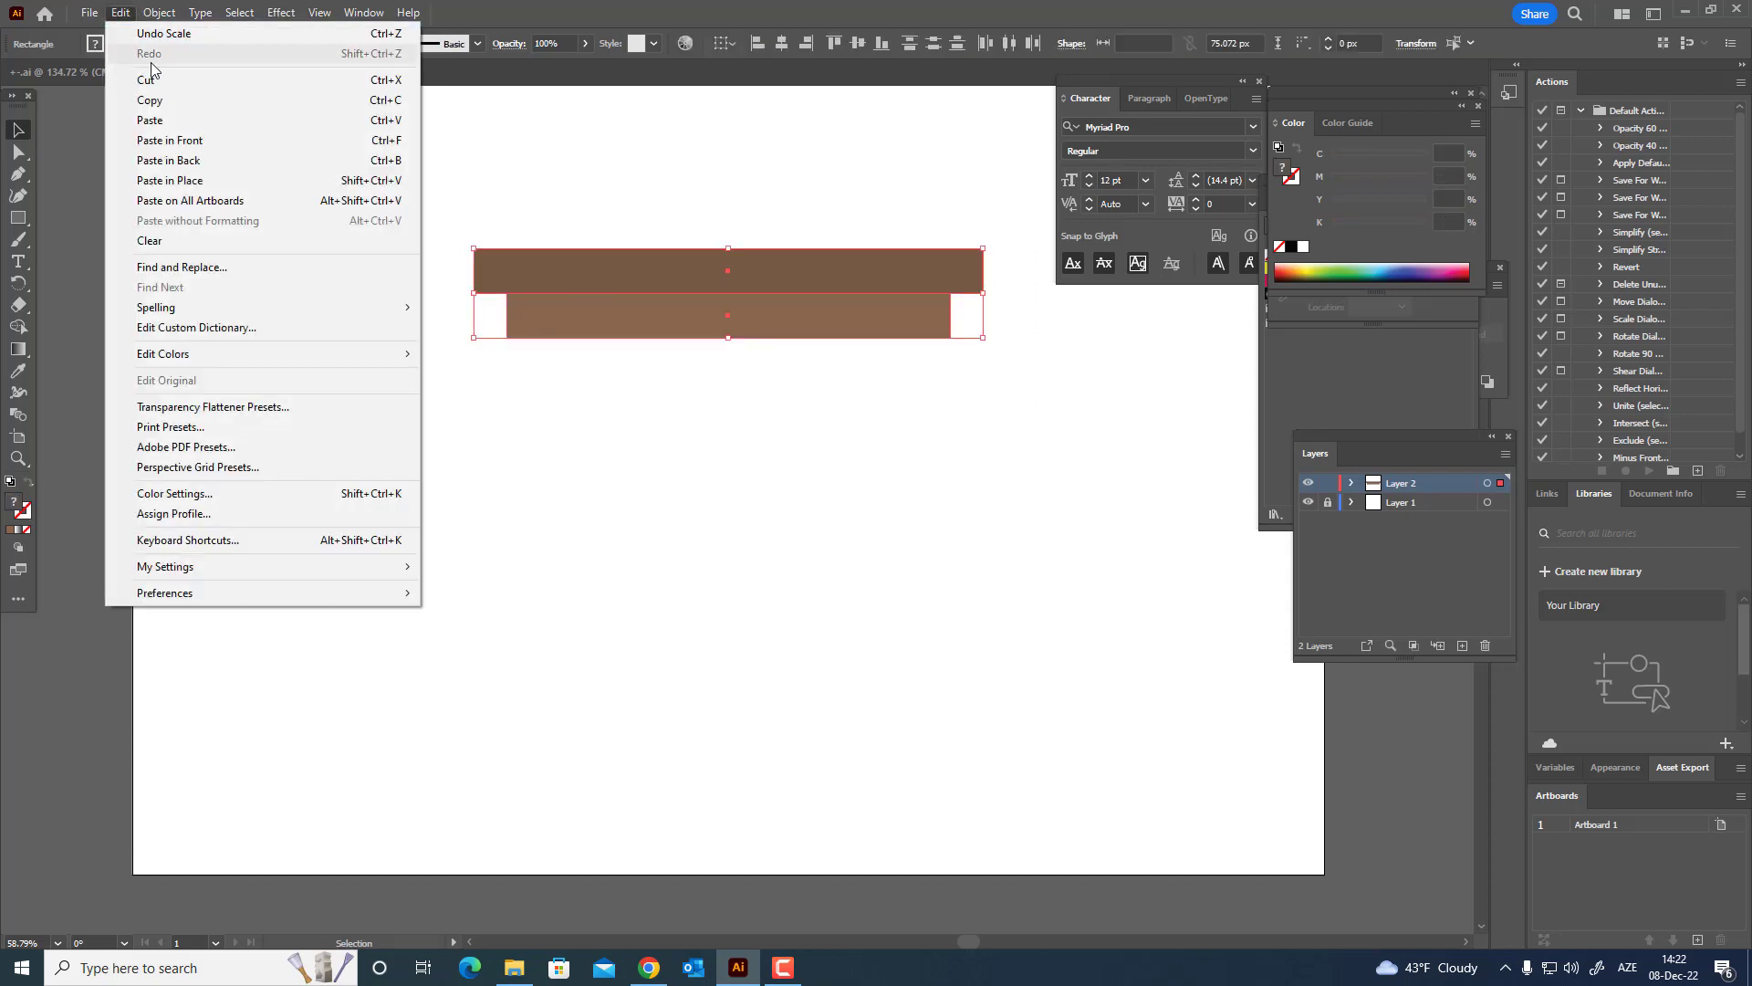
{"action": "left_click", "coordinate": [160, 107]}
{"action": "left_click", "coordinate": [120, 13]}
{"action": "left_click", "coordinate": [198, 139]}
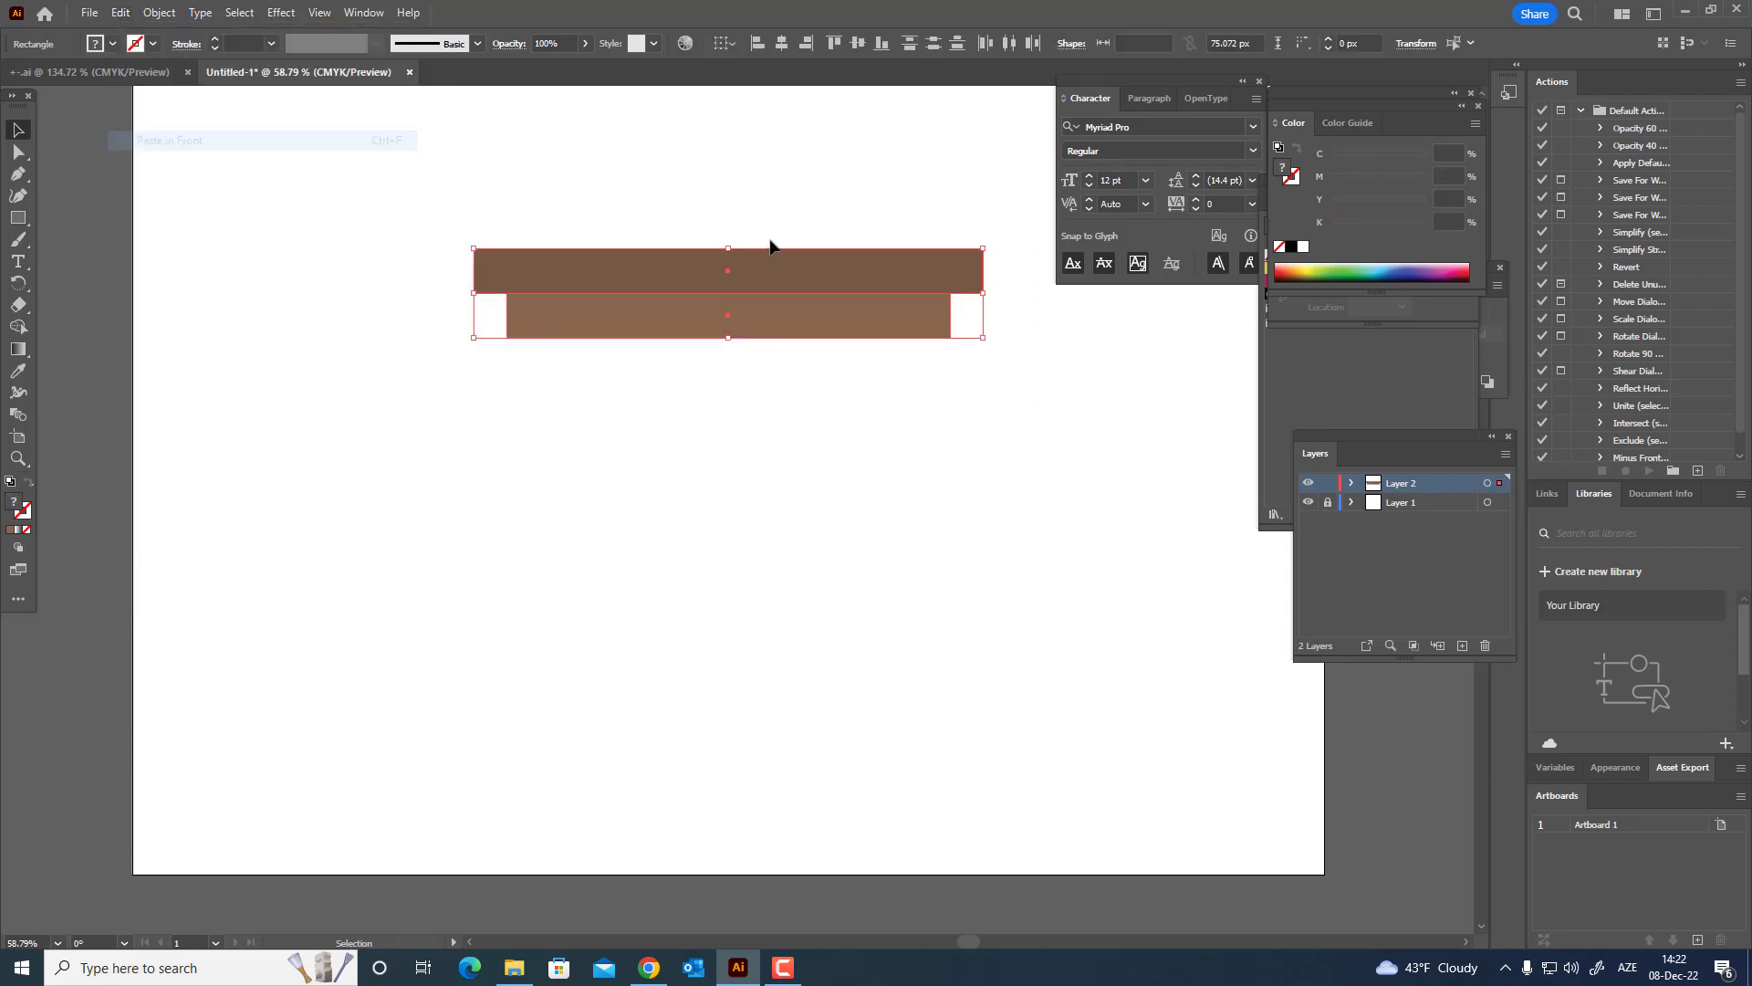
{"action": "left_click_drag", "start_coordinate": [776, 286], "coordinate": [791, 622]}
- Reflect the lower pair of bars across the horizontal axis so the wider bar sits underneath
{"action": "right_click", "coordinate": [791, 622]}
{"action": "mouse_move", "coordinate": [921, 511]}
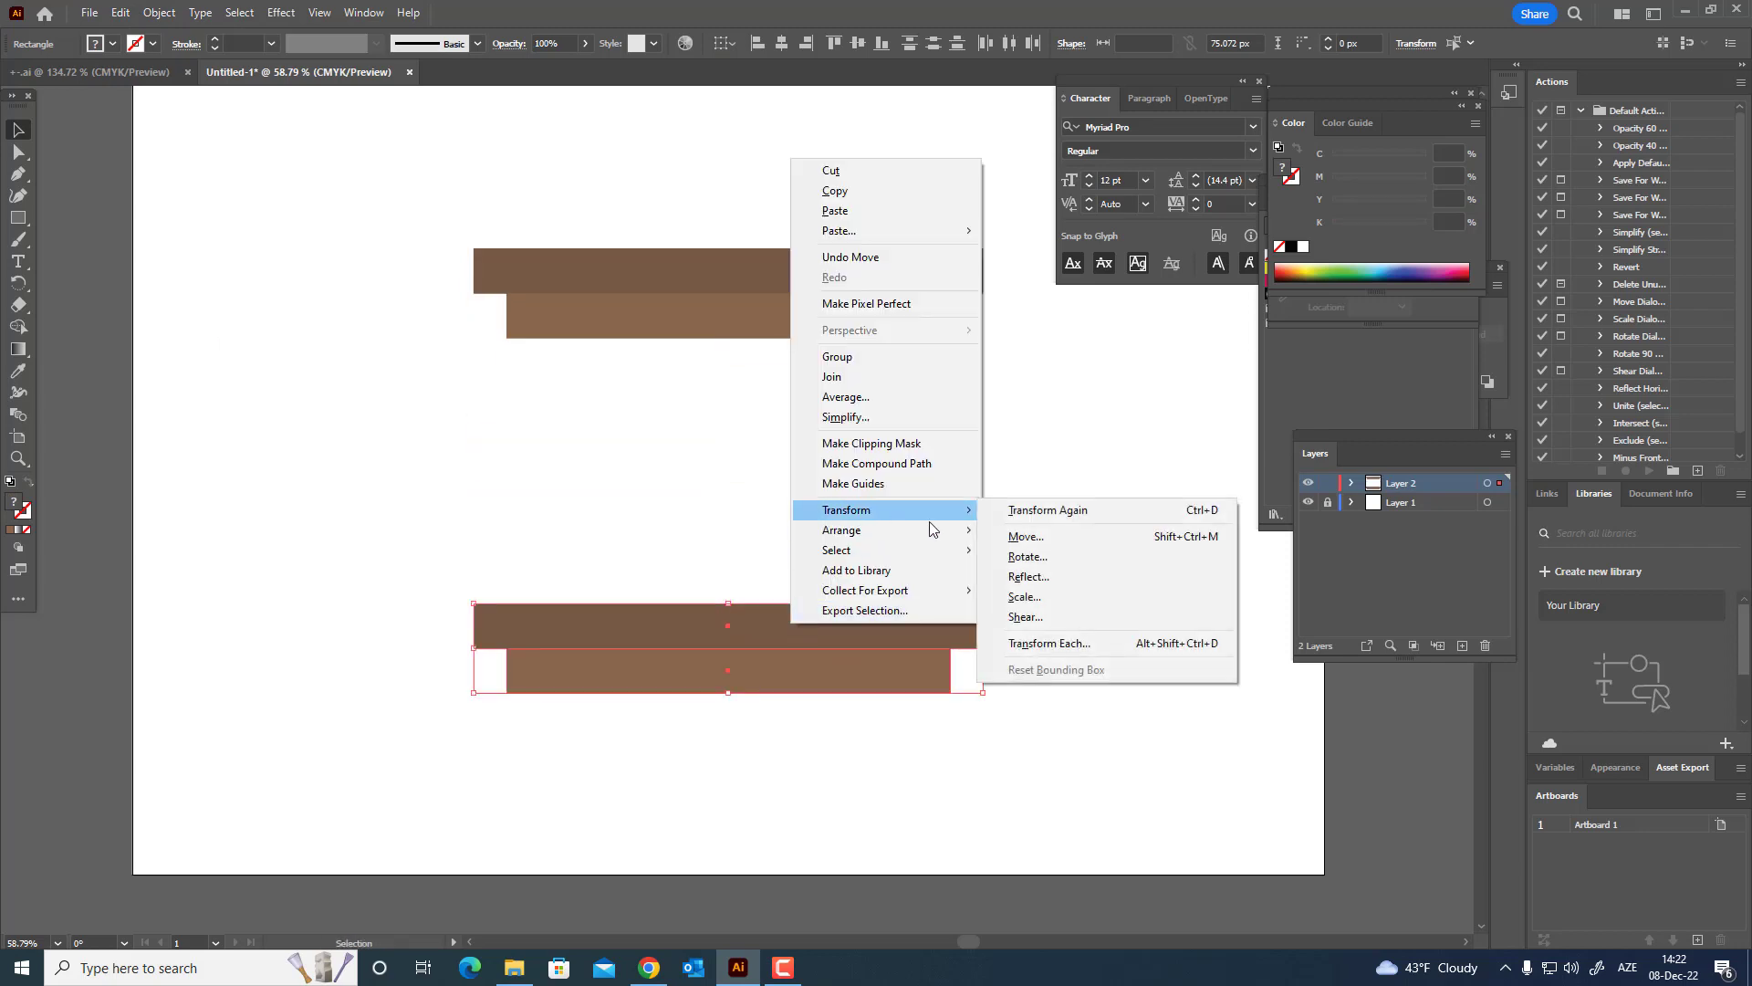
{"action": "left_click", "coordinate": [1079, 575]}
{"action": "left_click", "coordinate": [797, 387]}
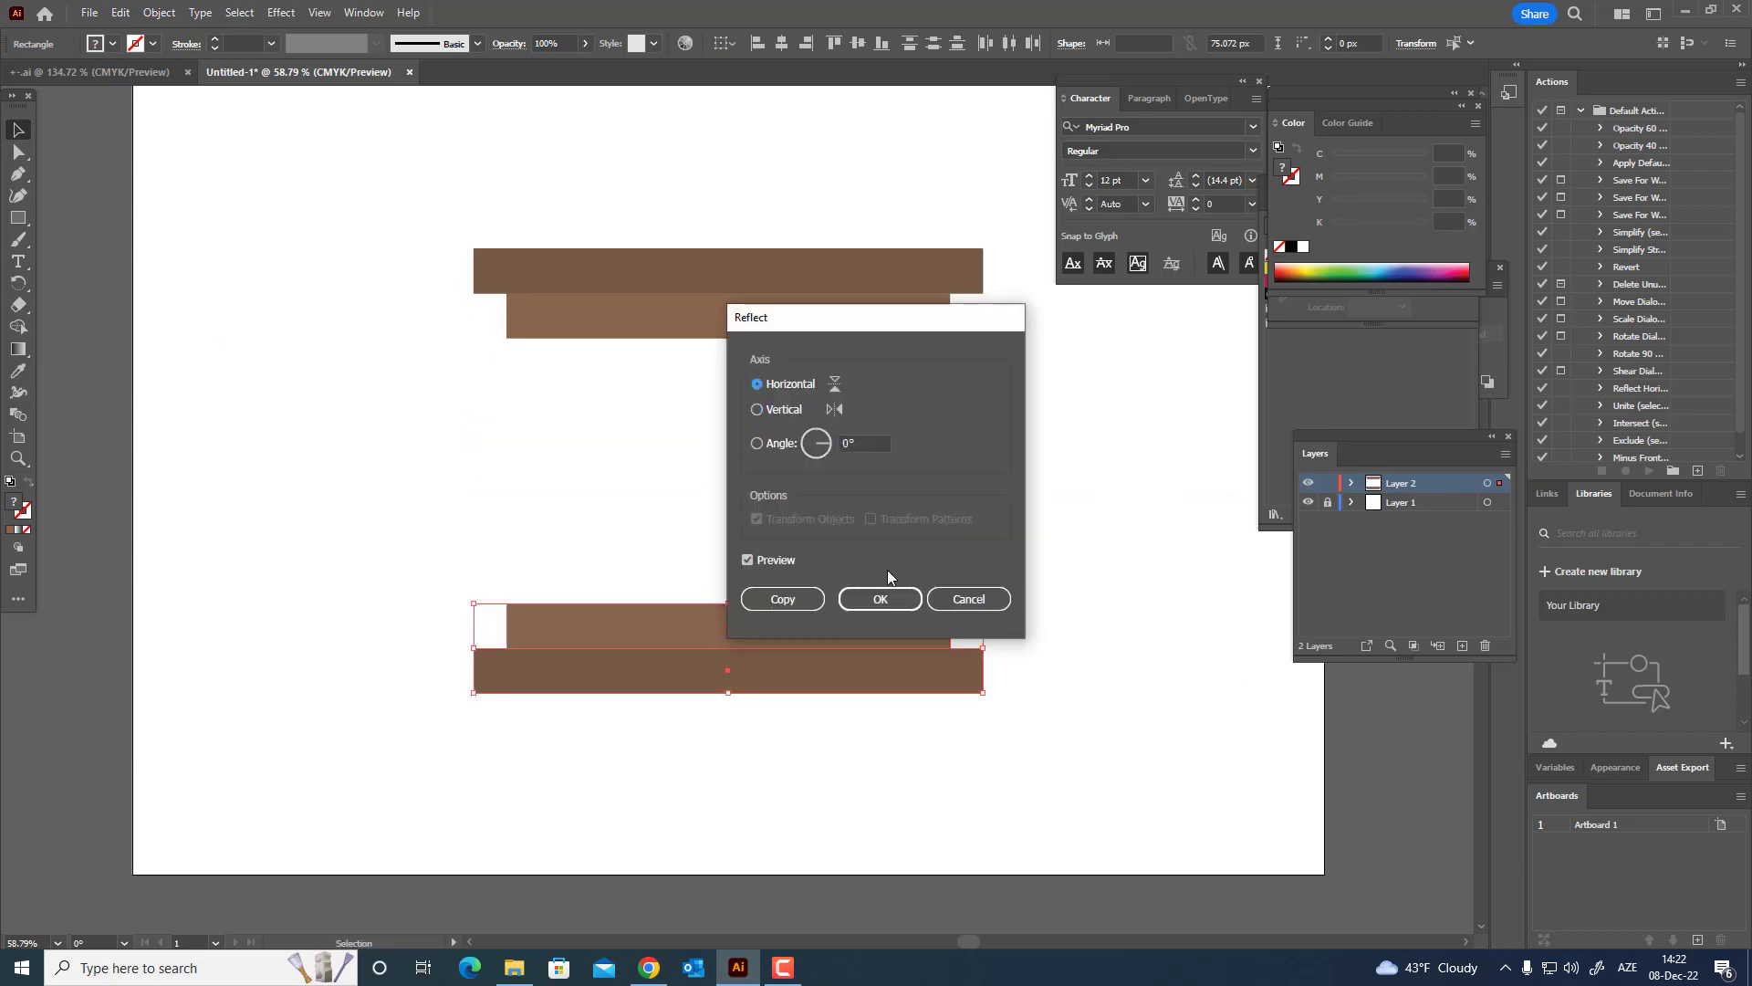
{"action": "left_click", "coordinate": [904, 592]}
- Select the upper pair of bars and move it slightly upward to widen the gap between the pairs
{"action": "left_click_drag", "start_coordinate": [1036, 573], "coordinate": [575, 274]}
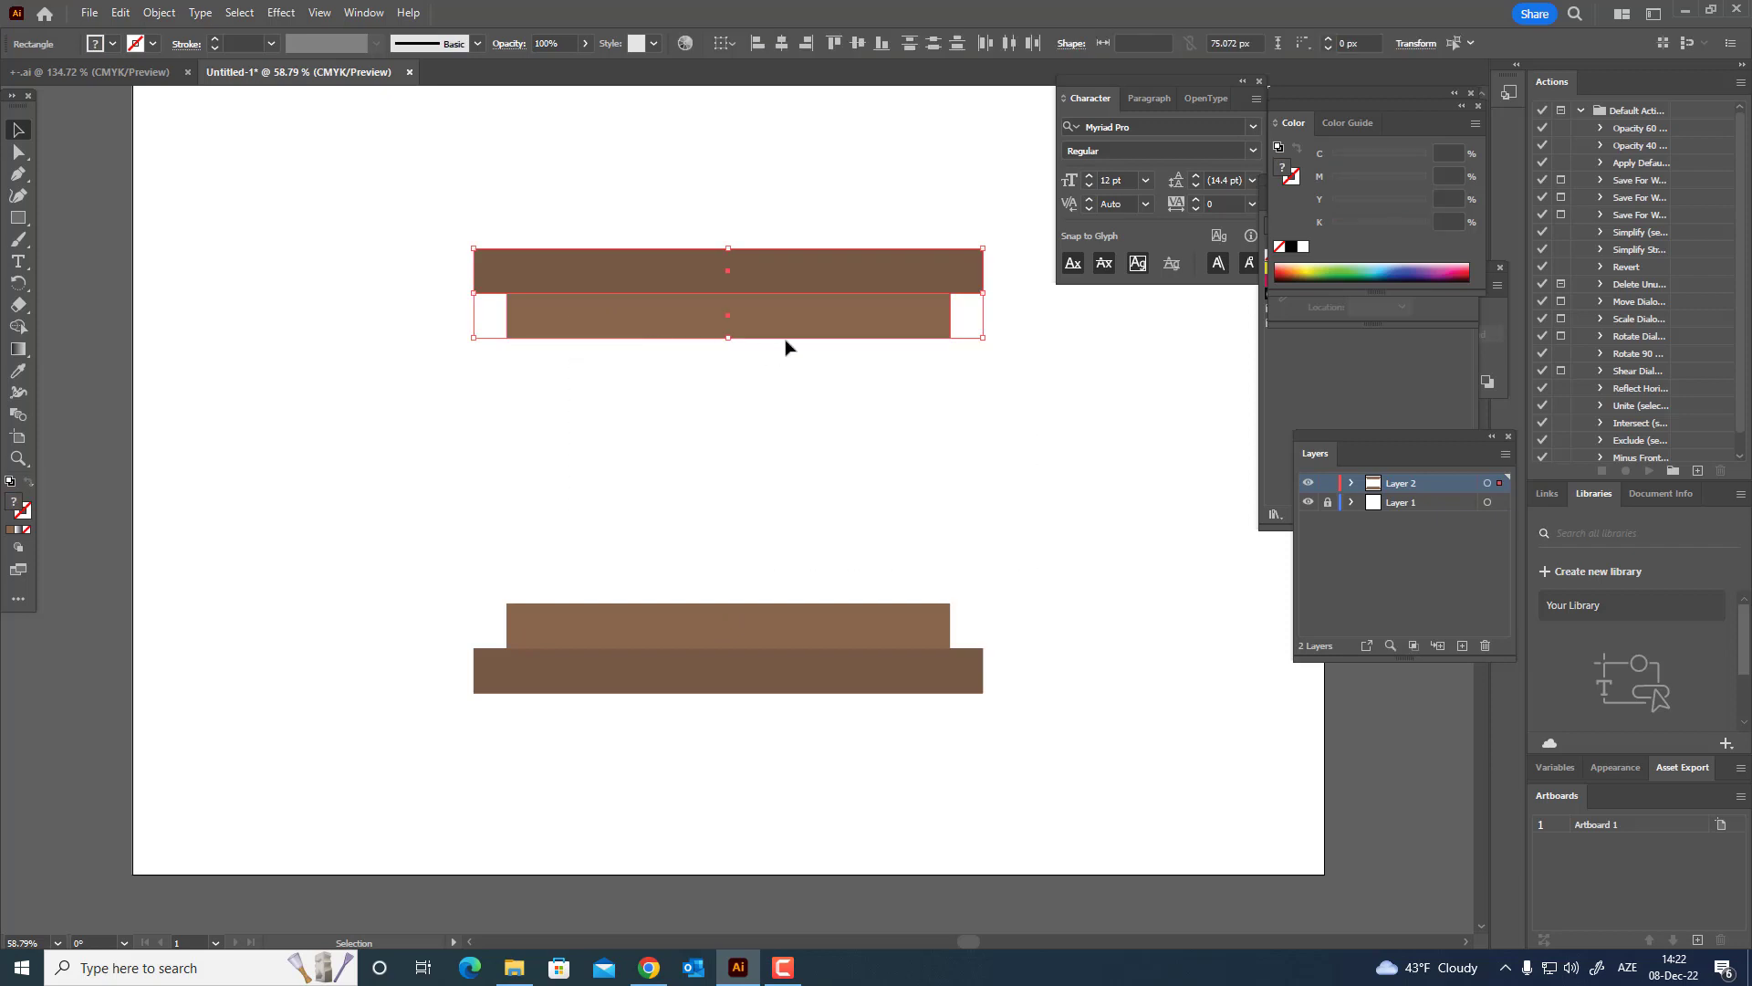
{"action": "left_click", "coordinate": [792, 303], "text": "shift"}
{"action": "left_click_drag", "start_coordinate": [859, 400], "coordinate": [619, 207]}
{"action": "left_click_drag", "start_coordinate": [796, 307], "coordinate": [795, 274]}
{"action": "left_click", "coordinate": [809, 400]}
- Draw a vertical column rectangle about 95 by 536 px spanning the gap near the left ends of the bars
{"action": "key", "text": "z"}
{"action": "left_click_drag", "start_coordinate": [810, 402], "coordinate": [826, 399]}
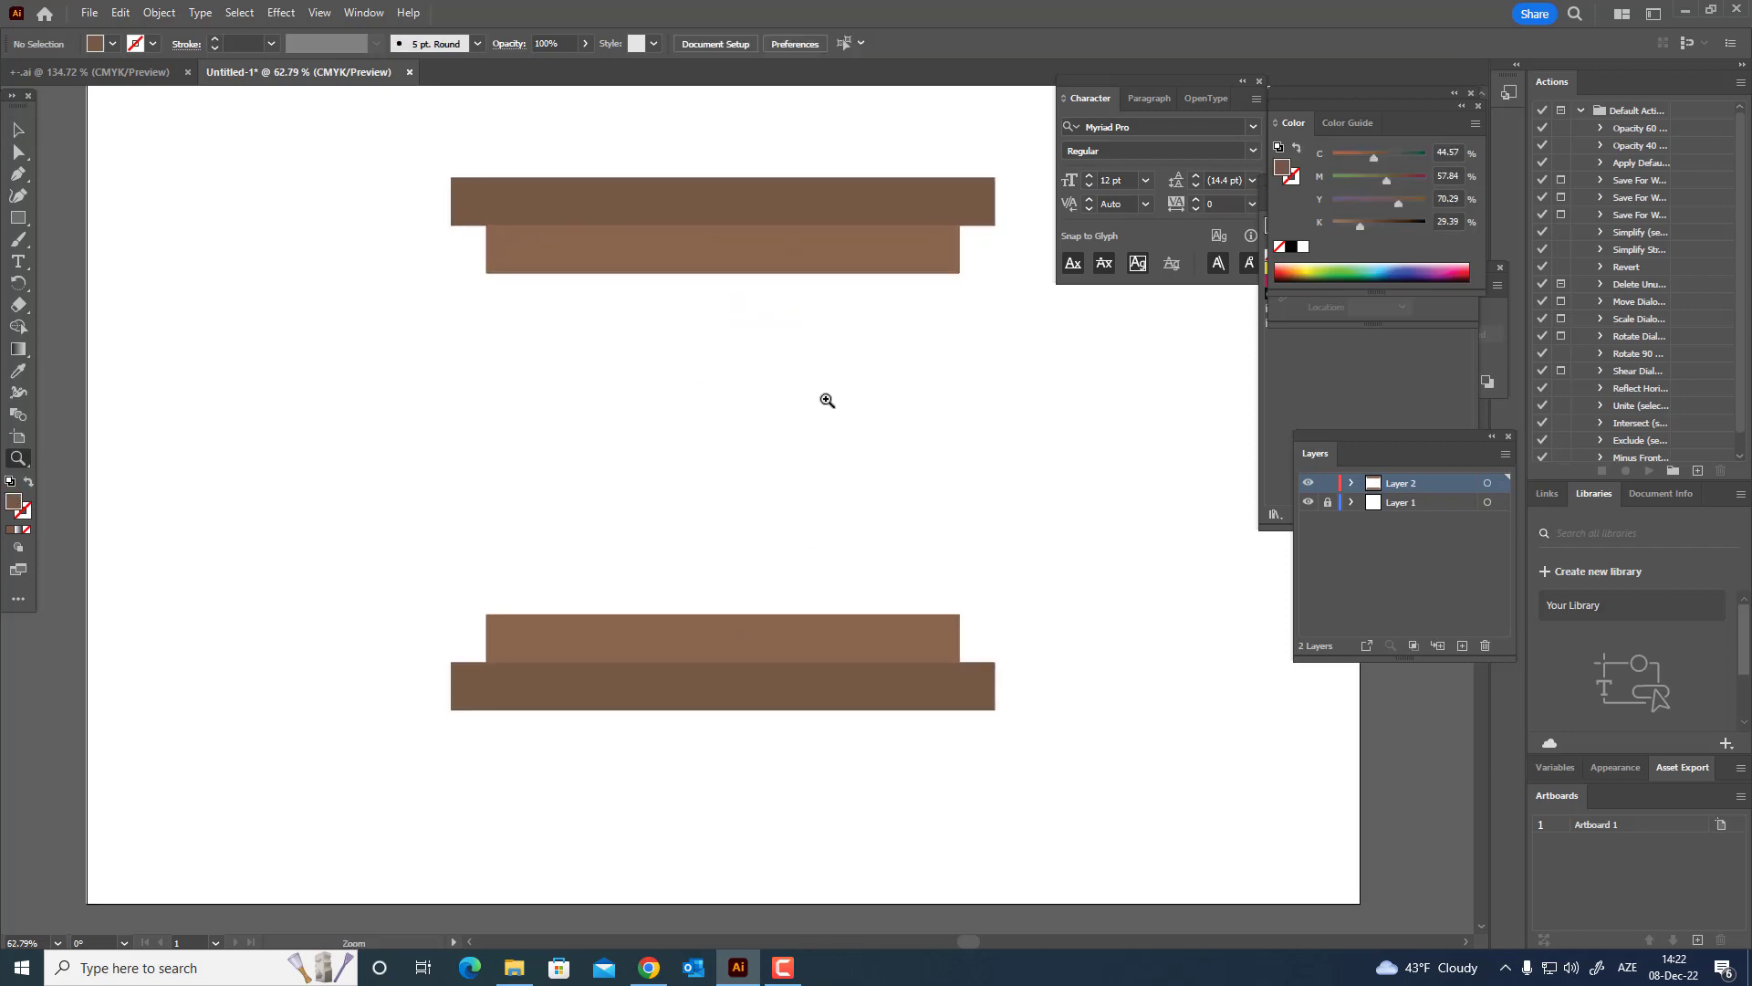
{"action": "left_click", "coordinate": [19, 195]}
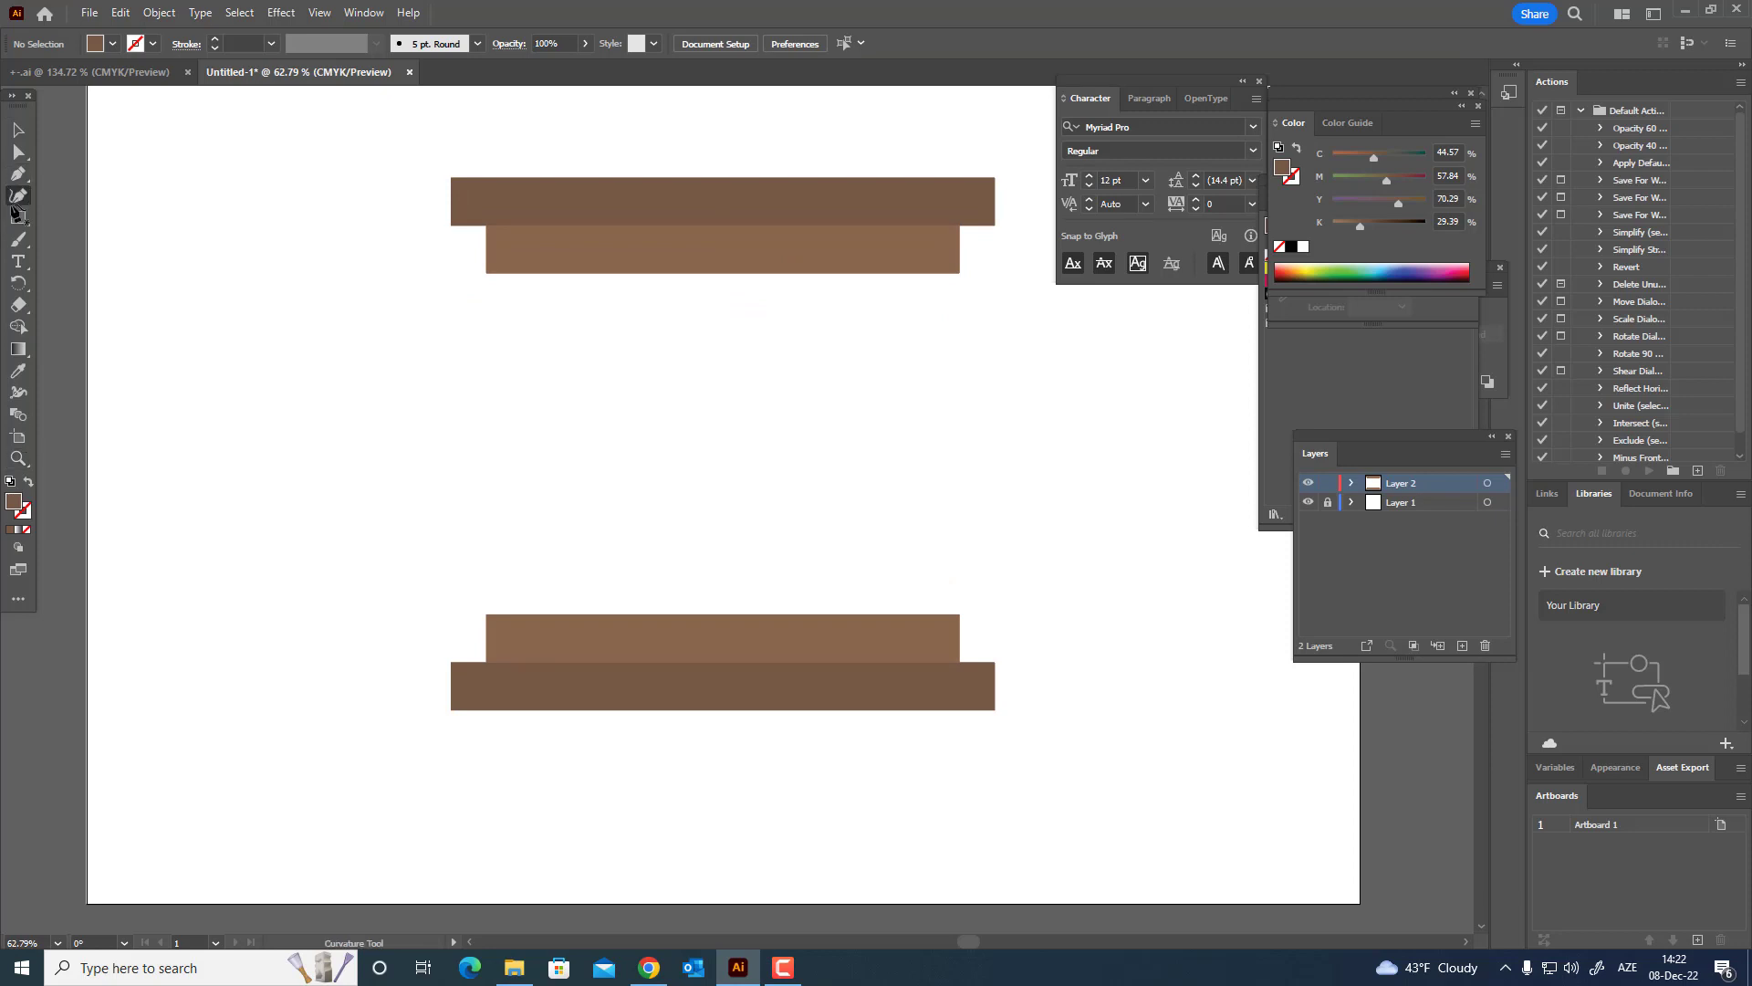
{"action": "left_click", "coordinate": [27, 217]}
{"action": "mouse_move", "coordinate": [509, 274]}
{"action": "left_mouse_down"}
{"action": "mouse_move", "coordinate": [606, 614]}
{"action": "mouse_move", "coordinate": [570, 614]}
{"action": "left_mouse_up"}
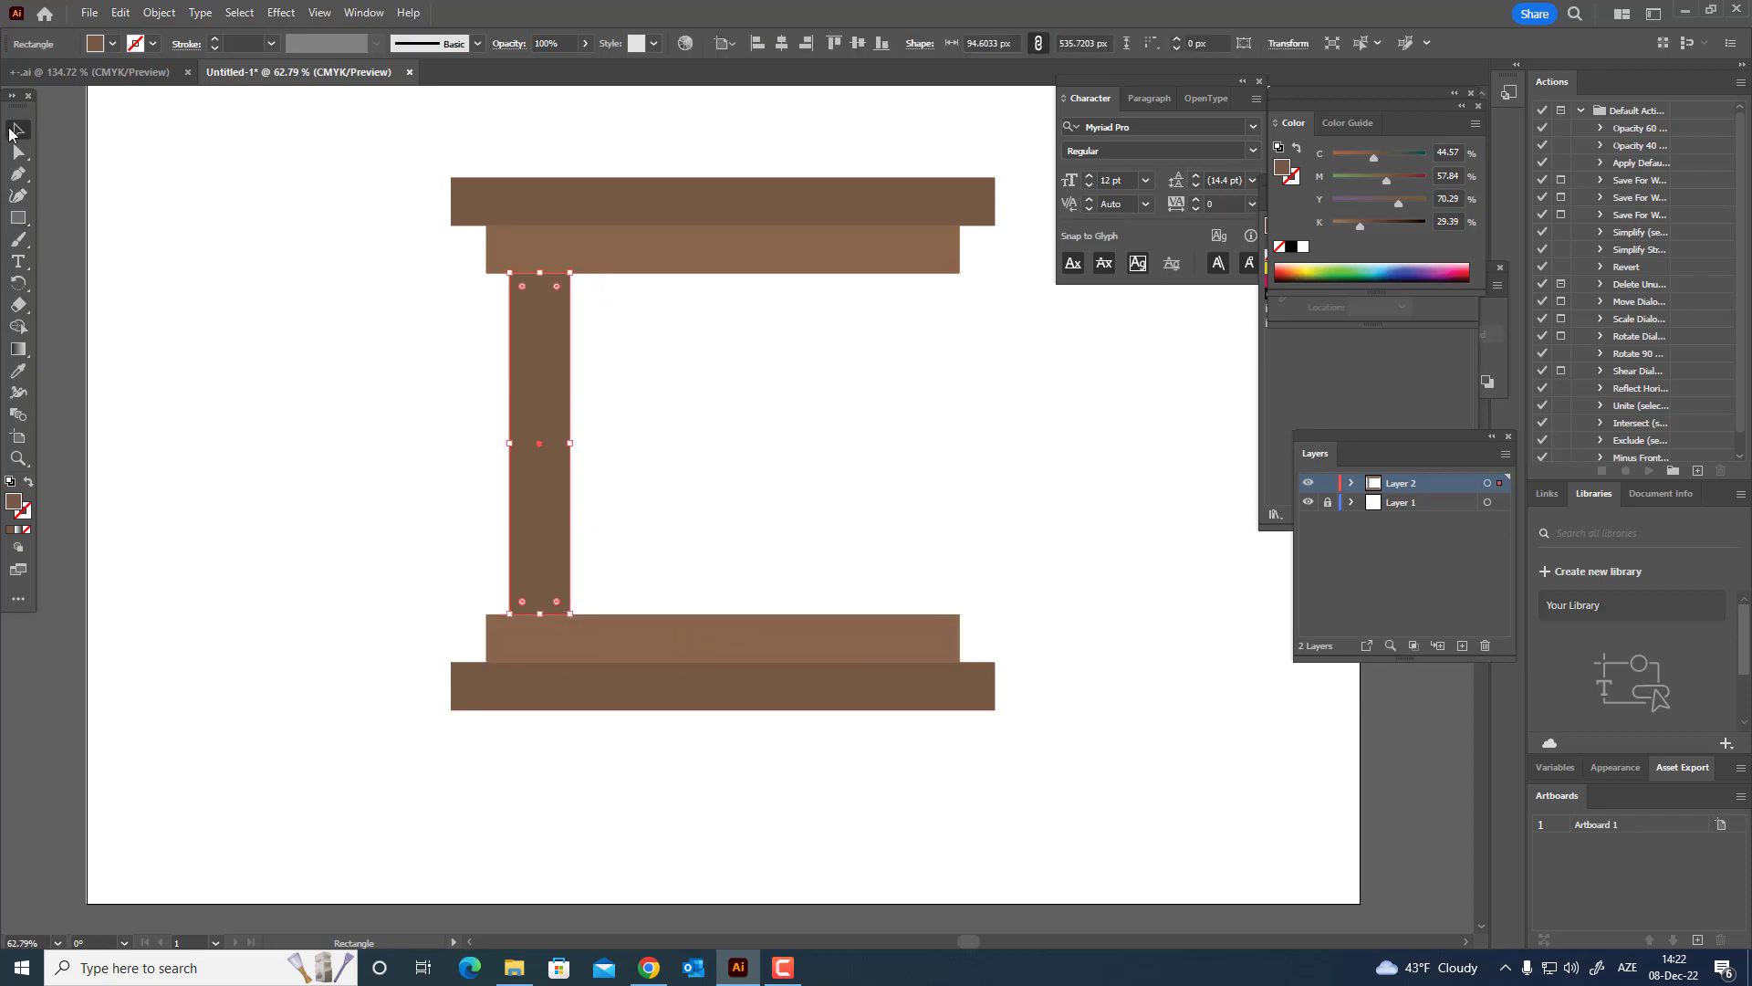
- Recolor the column with the lighter brown sampled from the narrower upper bar
{"action": "left_click", "coordinate": [11, 134]}
{"action": "left_click", "coordinate": [763, 496]}
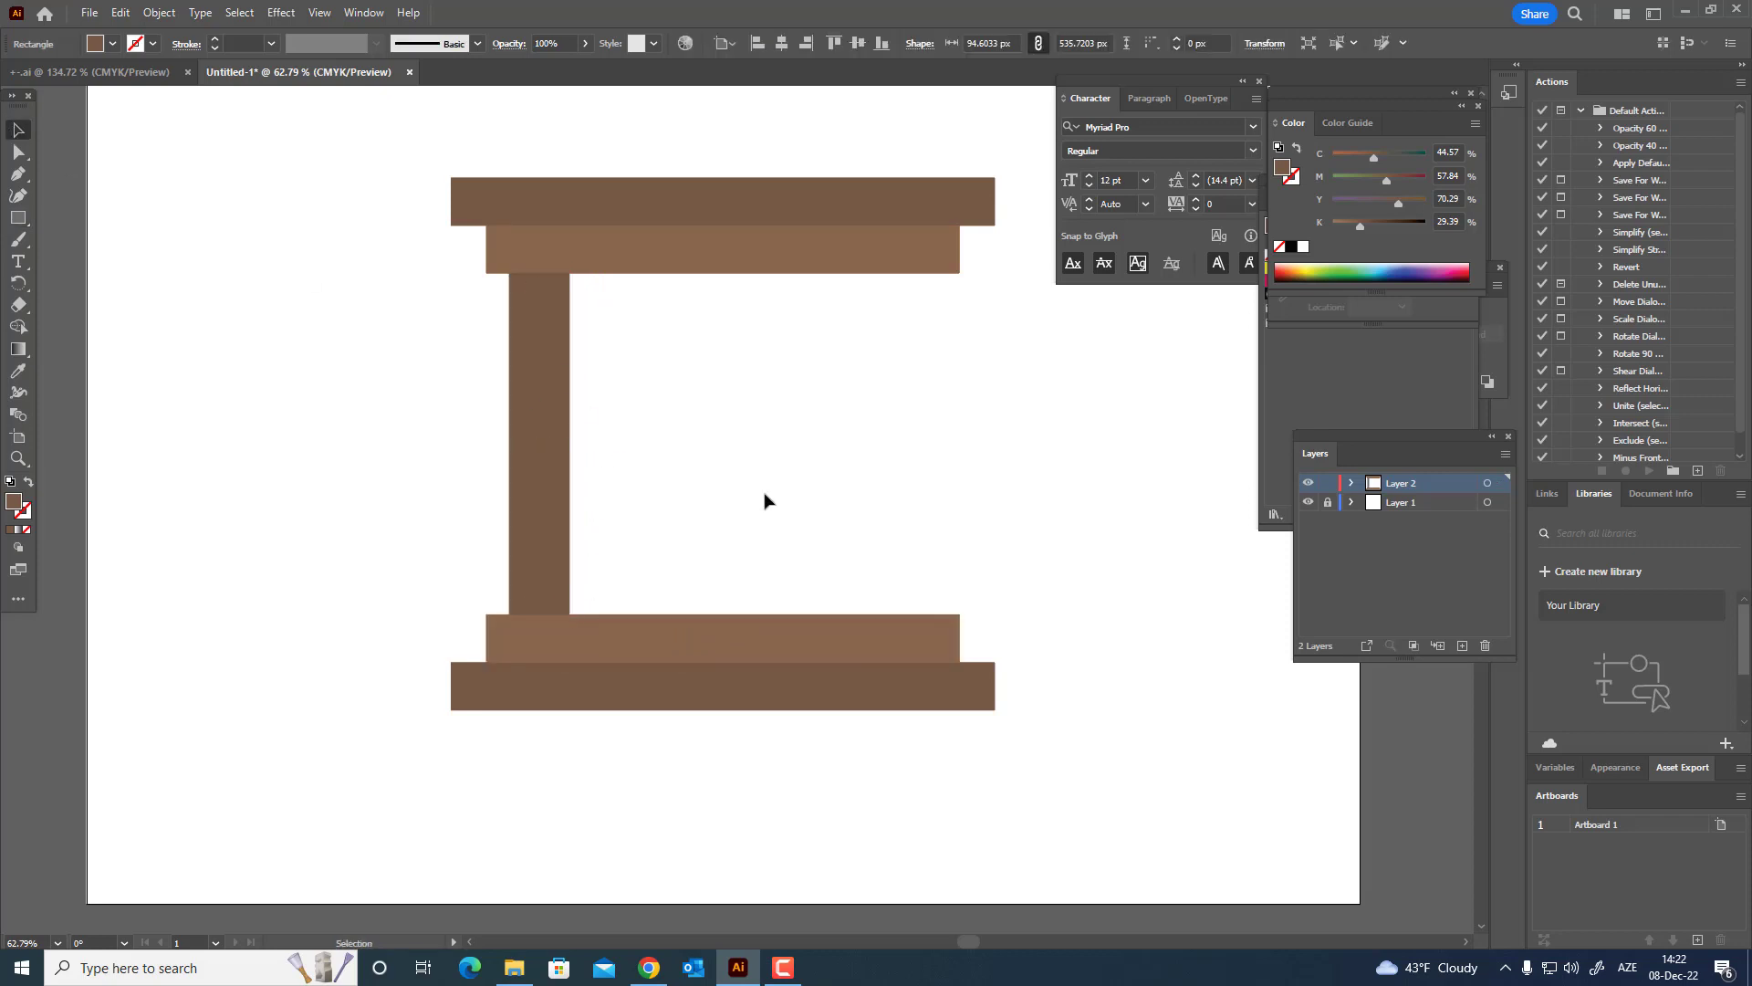
{"action": "left_click", "coordinate": [560, 442]}
{"action": "key", "text": "i"}
{"action": "left_click", "coordinate": [590, 254]}
- Draw a thin cap rectangle about 147 by 21 px across the top of the column, under the upper bars
{"action": "key", "text": "z"}
{"action": "left_click_drag", "start_coordinate": [570, 330], "coordinate": [644, 375]}
{"action": "left_click", "coordinate": [18, 216]}
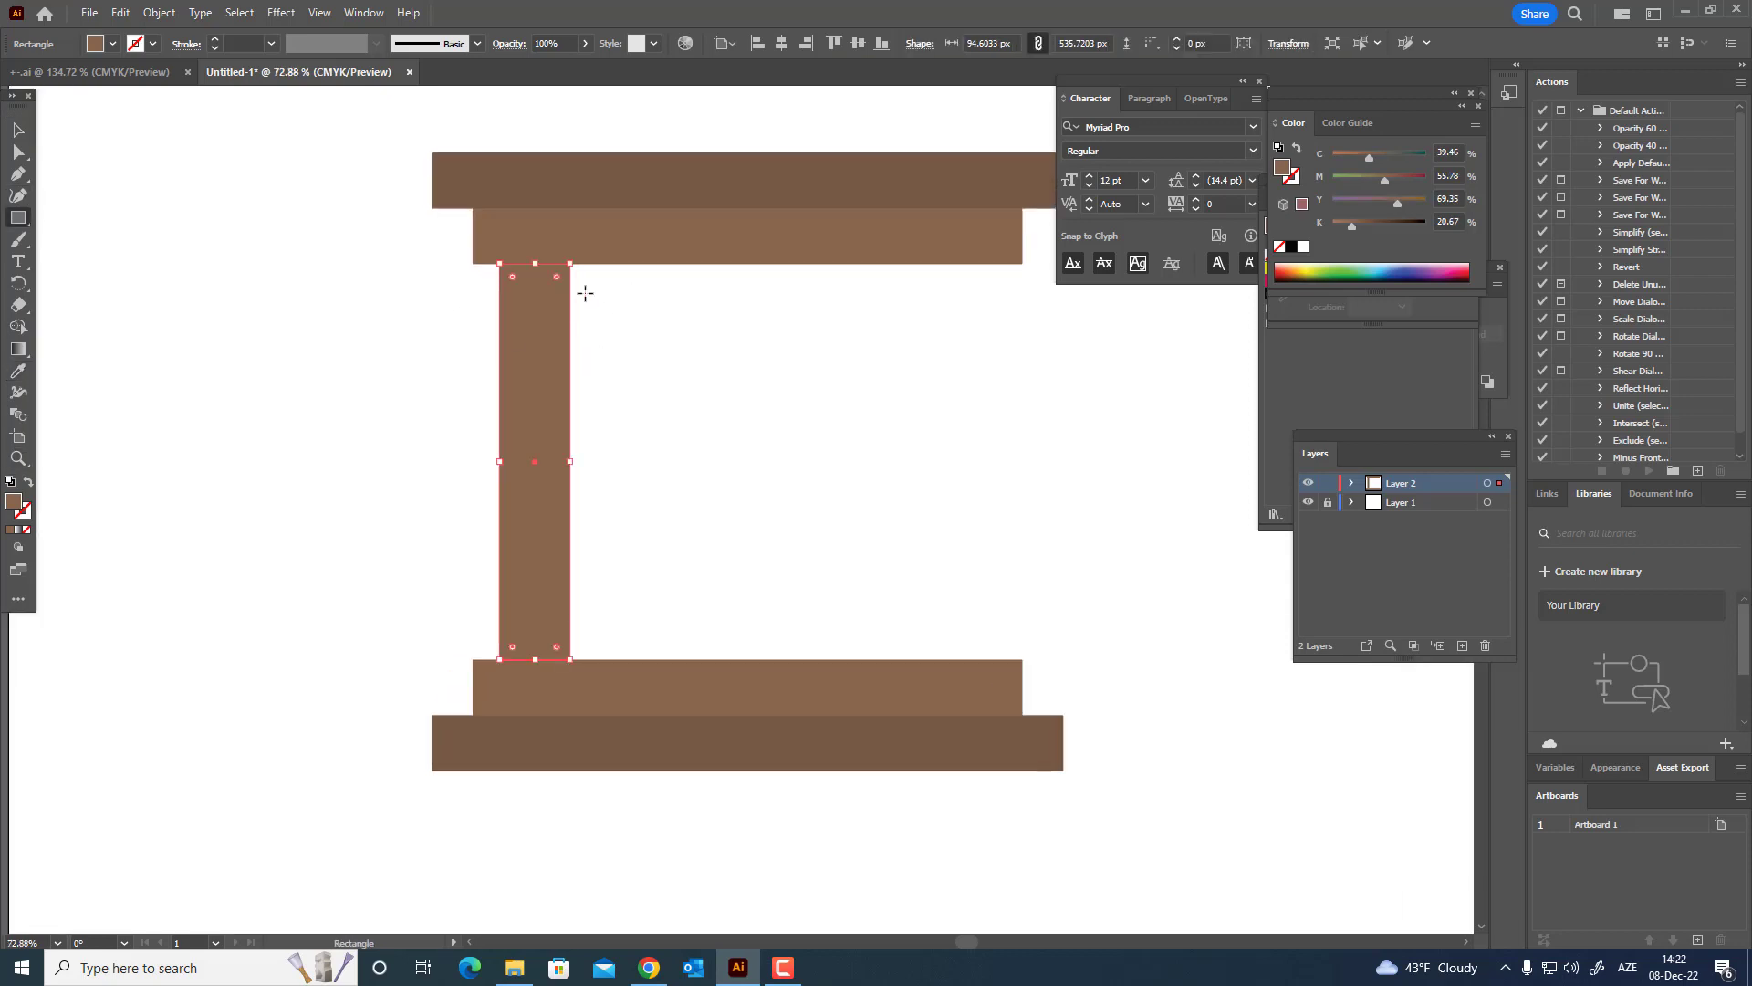
{"action": "left_click_drag", "start_coordinate": [586, 279], "coordinate": [476, 262]}
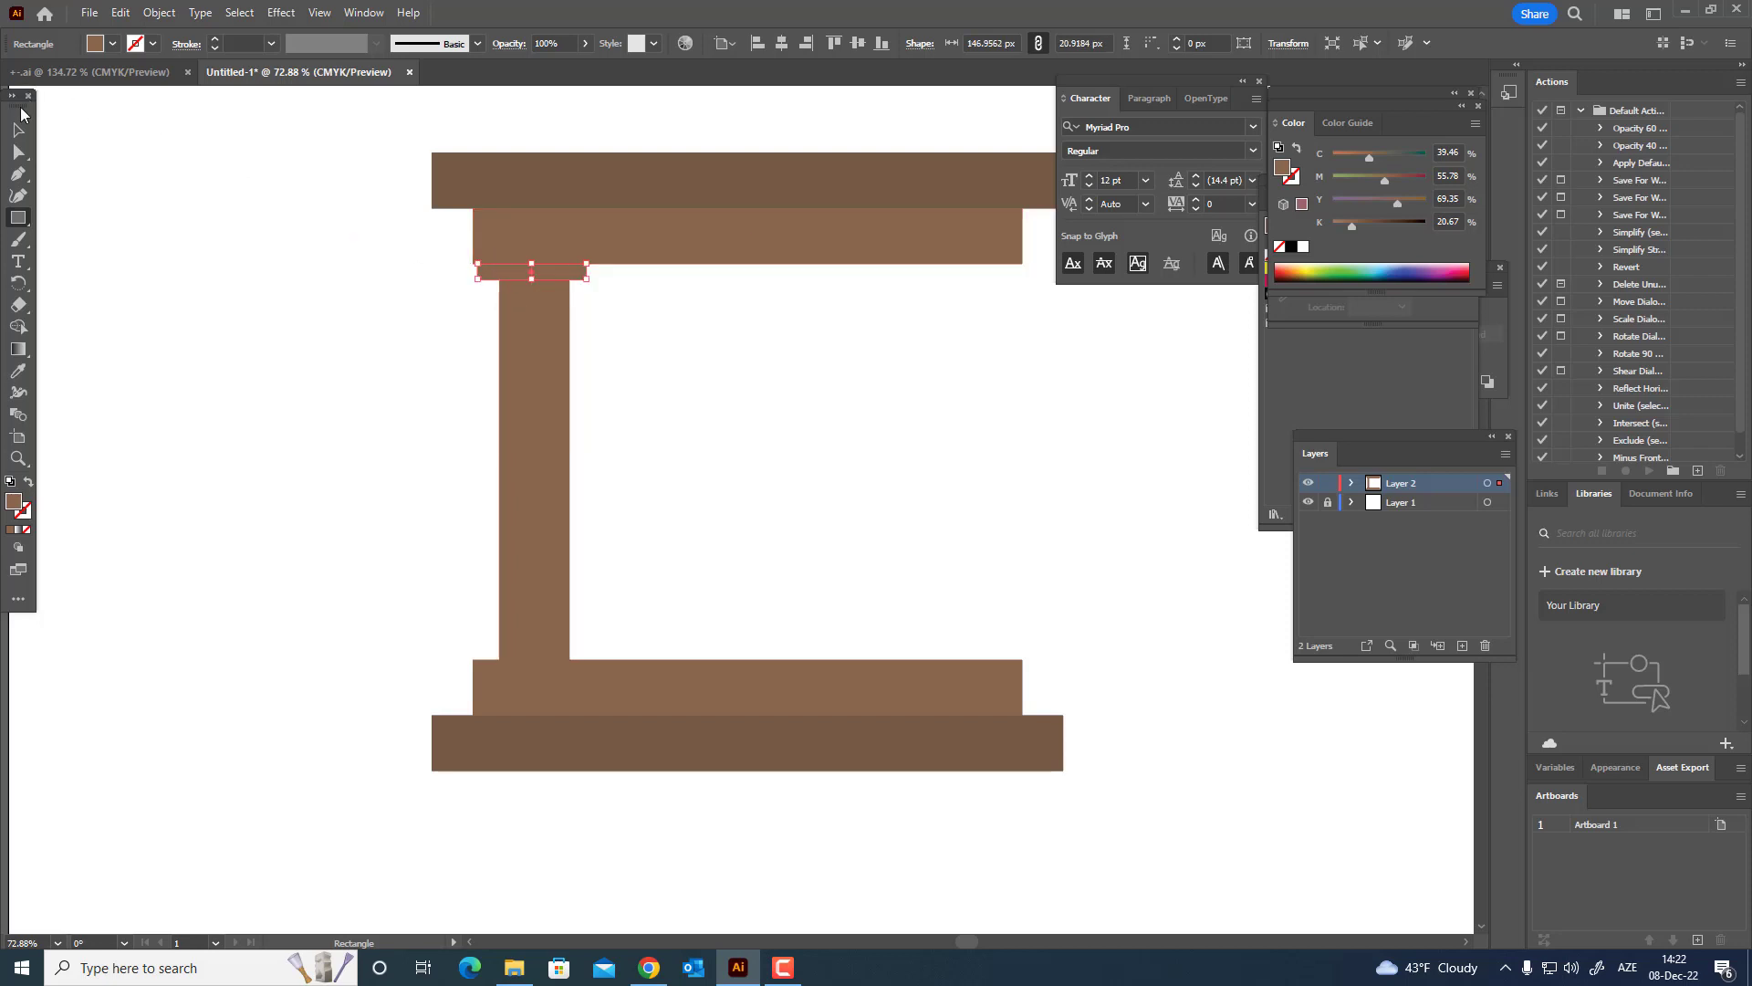
- Align the cap and column on their horizontal centers, and shift both slightly inward from the bars' left end
{"action": "left_click", "coordinate": [18, 129]}
{"action": "left_click_drag", "start_coordinate": [623, 354], "coordinate": [516, 274]}
{"action": "left_click", "coordinate": [782, 43]}
{"action": "left_click", "coordinate": [661, 394]}
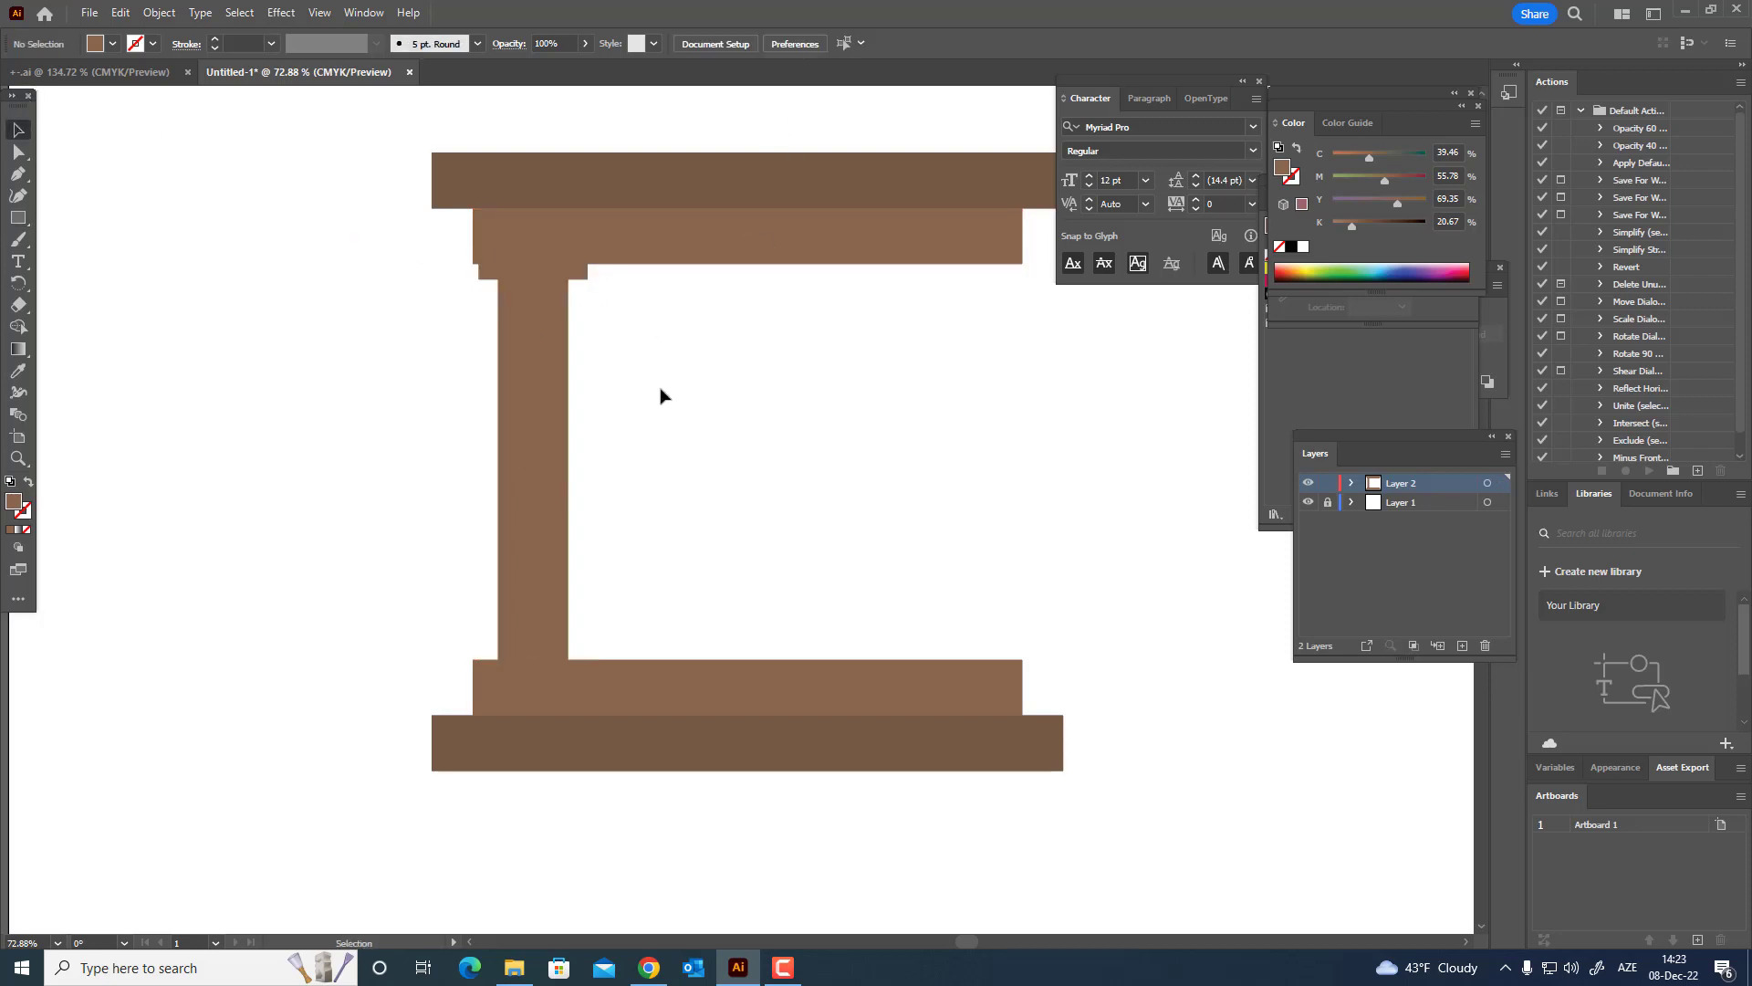
{"action": "left_click_drag", "start_coordinate": [500, 341], "coordinate": [517, 380]}
{"action": "left_click", "coordinate": [780, 486]}
- Recolor the column's cap with the darker brown sampled from the topmost bar
{"action": "left_click", "coordinate": [601, 274]}
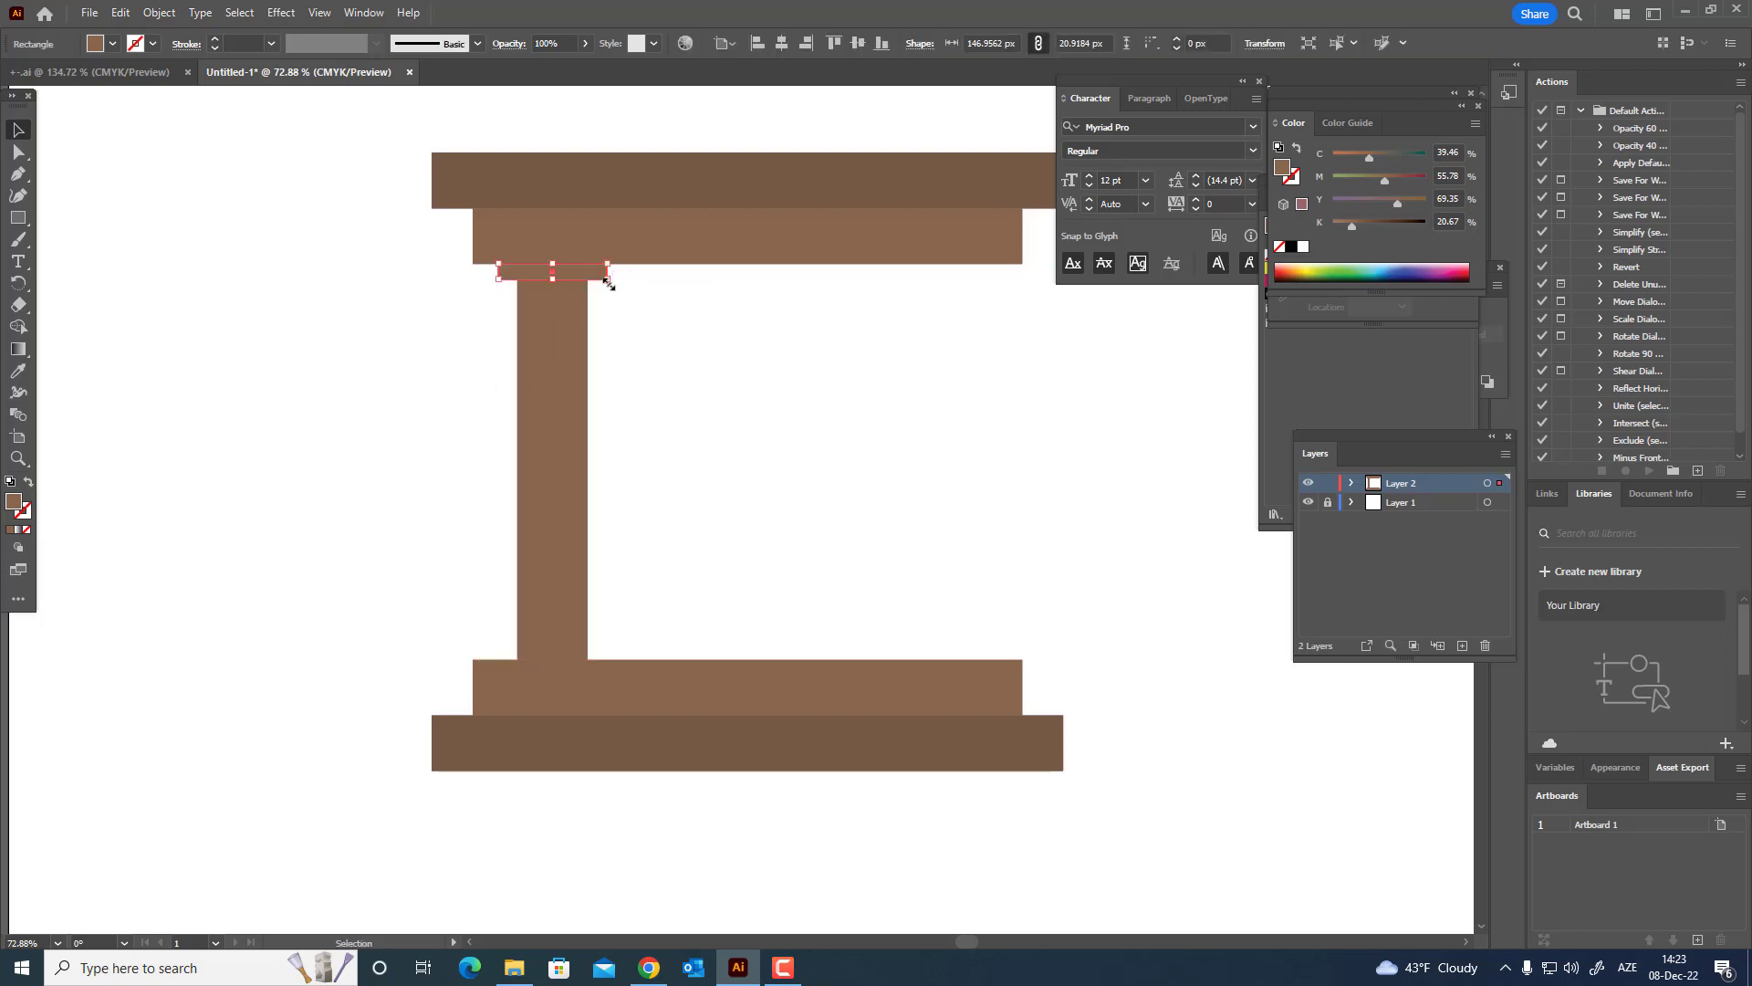
{"action": "left_click", "coordinate": [17, 371]}
{"action": "left_click", "coordinate": [571, 182]}
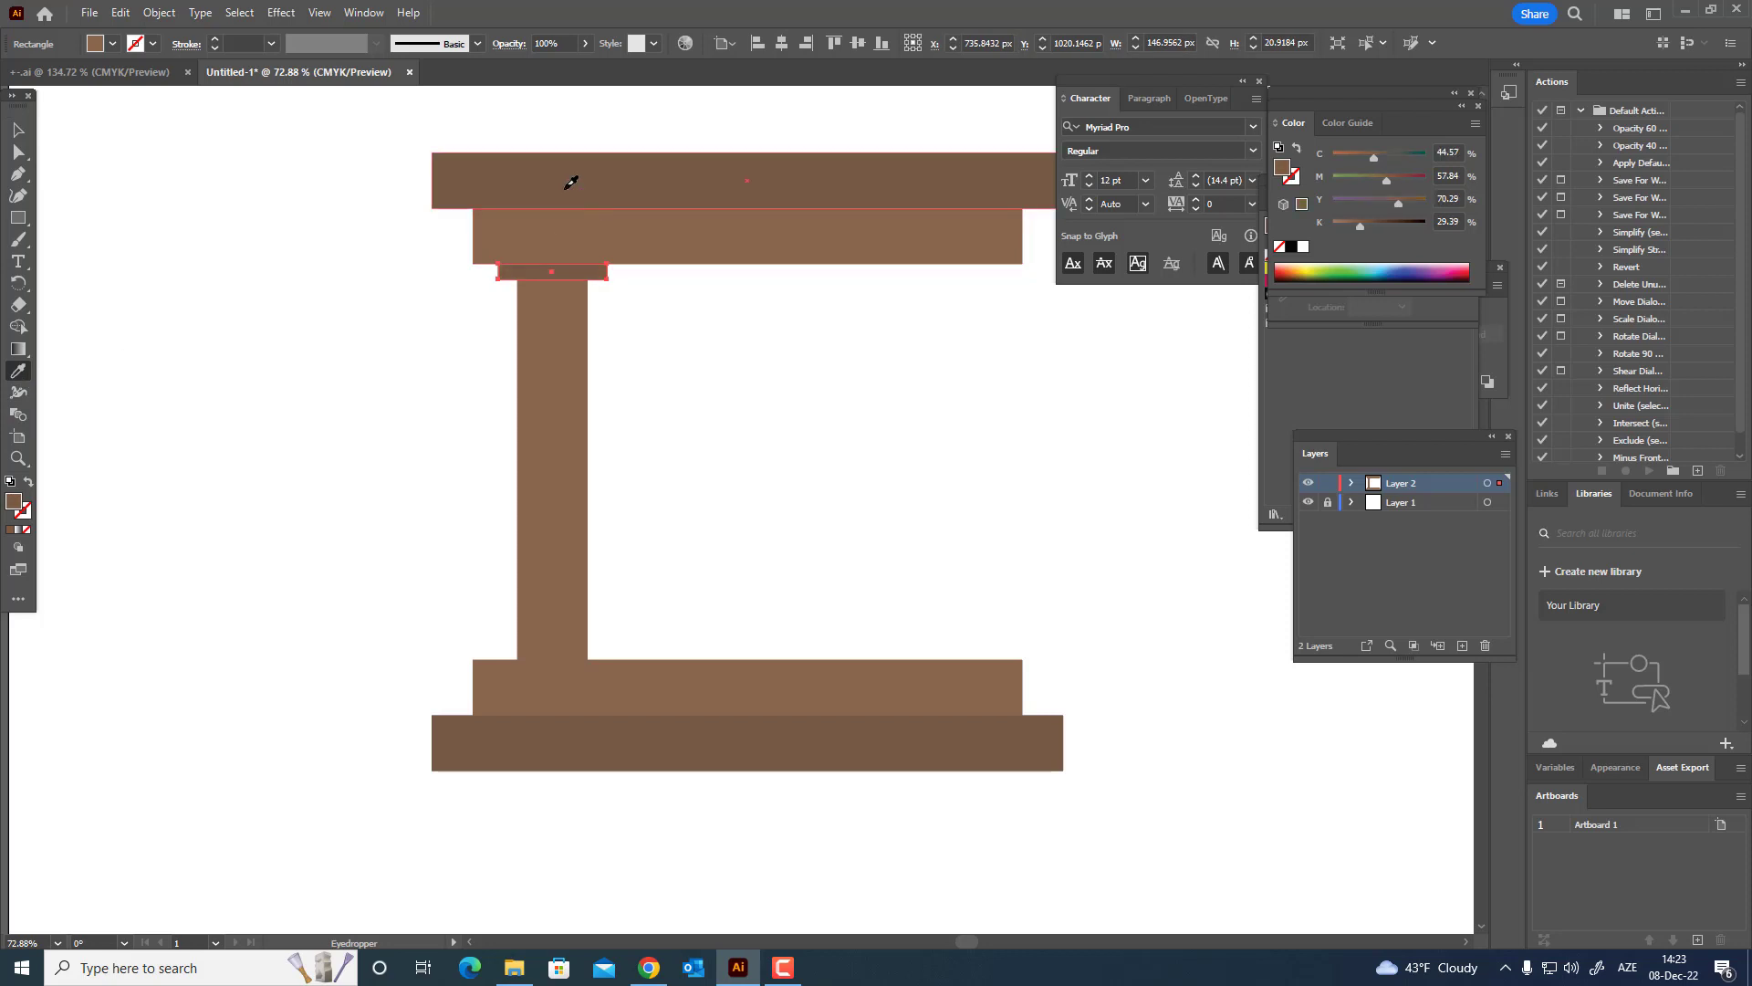
{"action": "left_click", "coordinate": [16, 133]}
{"action": "left_click", "coordinate": [776, 460]}
- Duplicate the dark cap twice, placing one copy slightly below it on the column and the other at the column's base
{"action": "left_click_drag", "start_coordinate": [776, 458], "coordinate": [628, 493]}
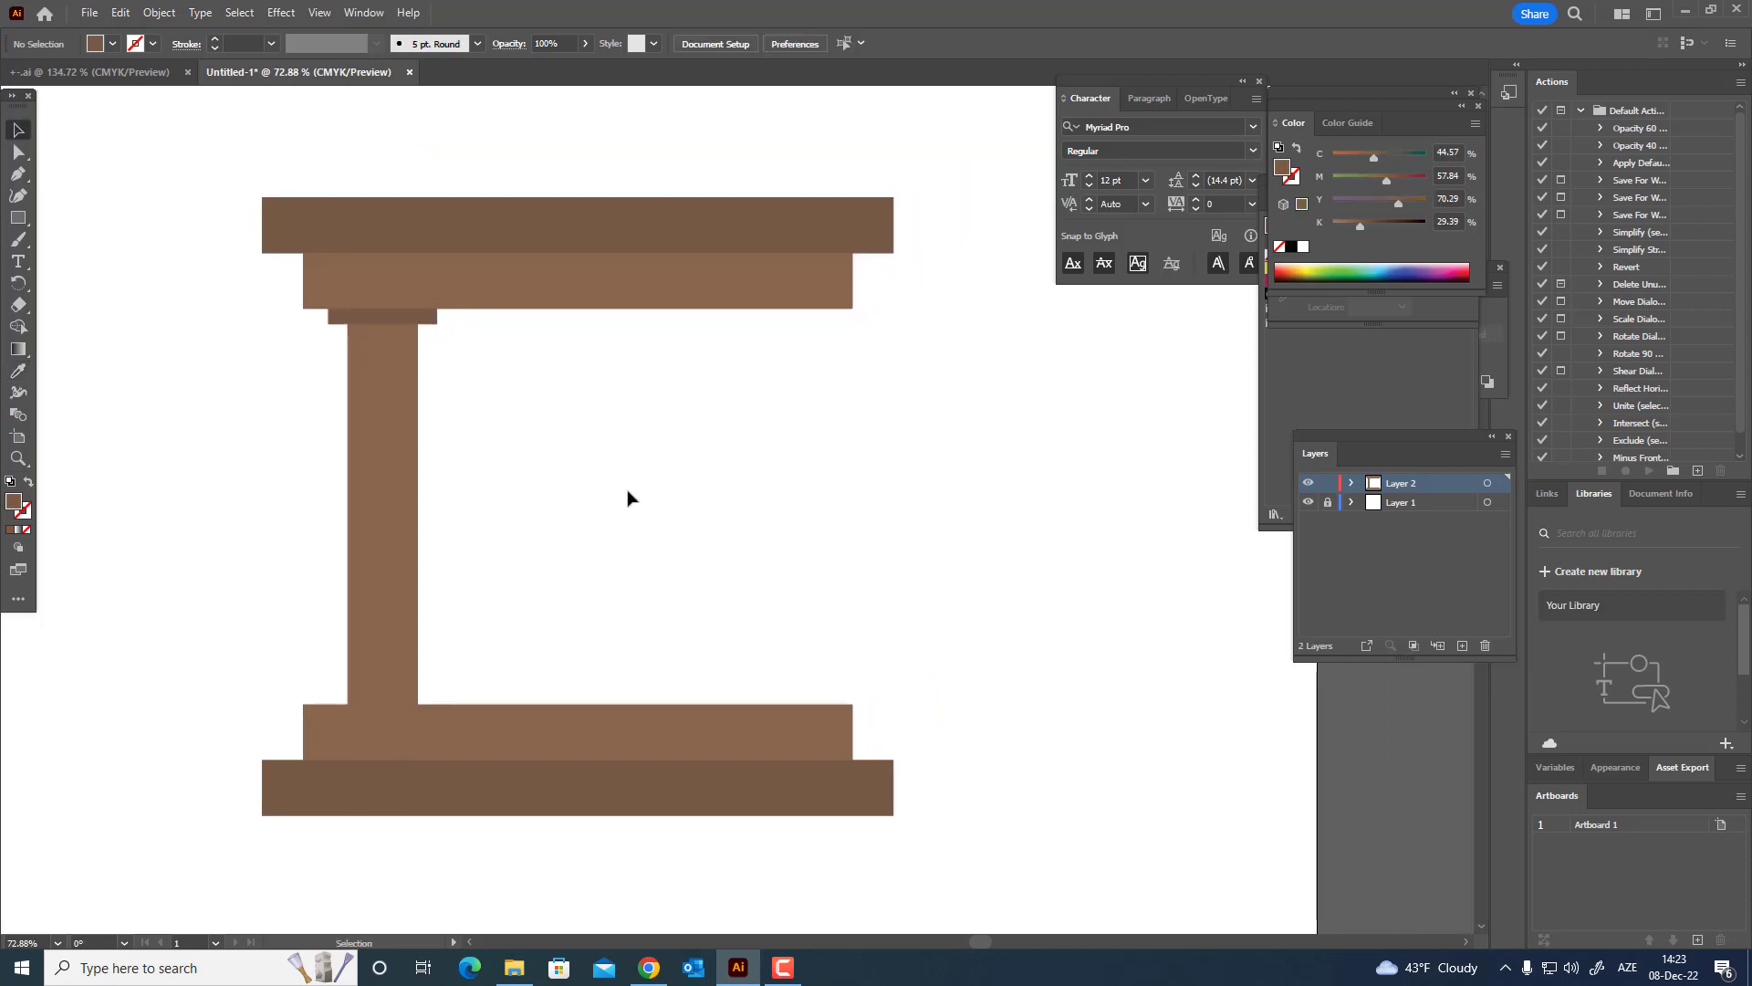
{"action": "left_click", "coordinate": [428, 319]}
{"action": "left_click", "coordinate": [120, 13]}
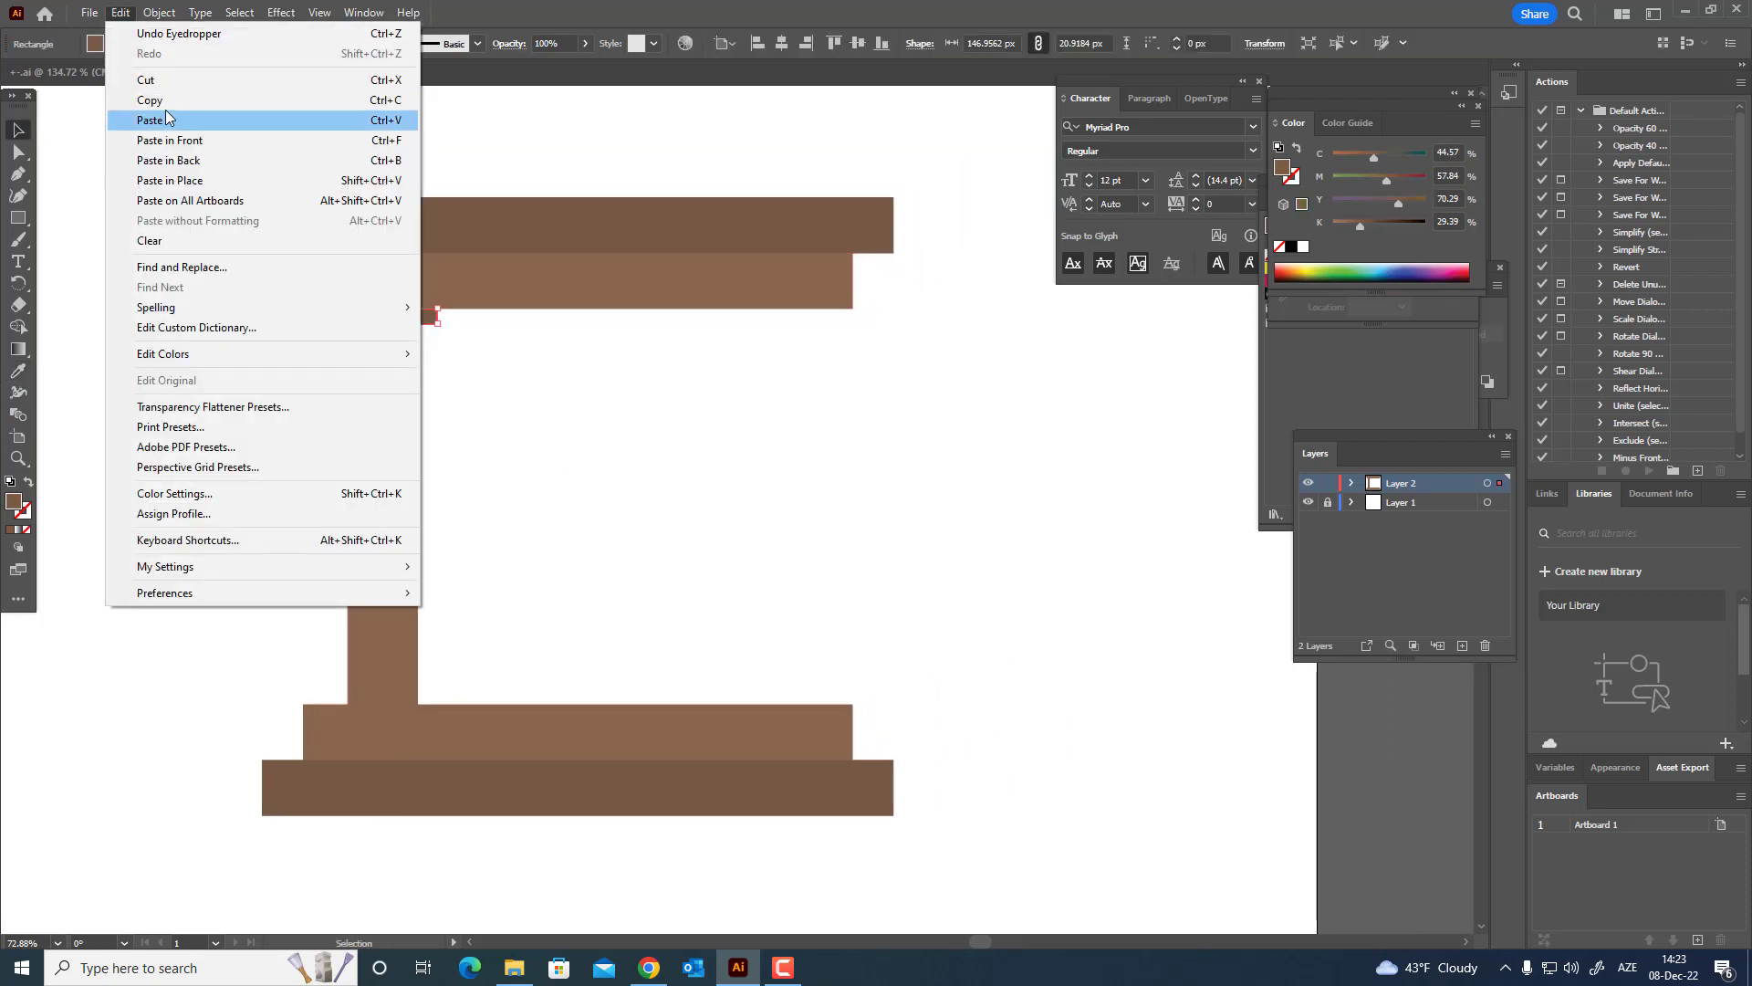
{"action": "left_click", "coordinate": [151, 101]}
{"action": "left_click", "coordinate": [119, 13]}
{"action": "left_click", "coordinate": [182, 140]}
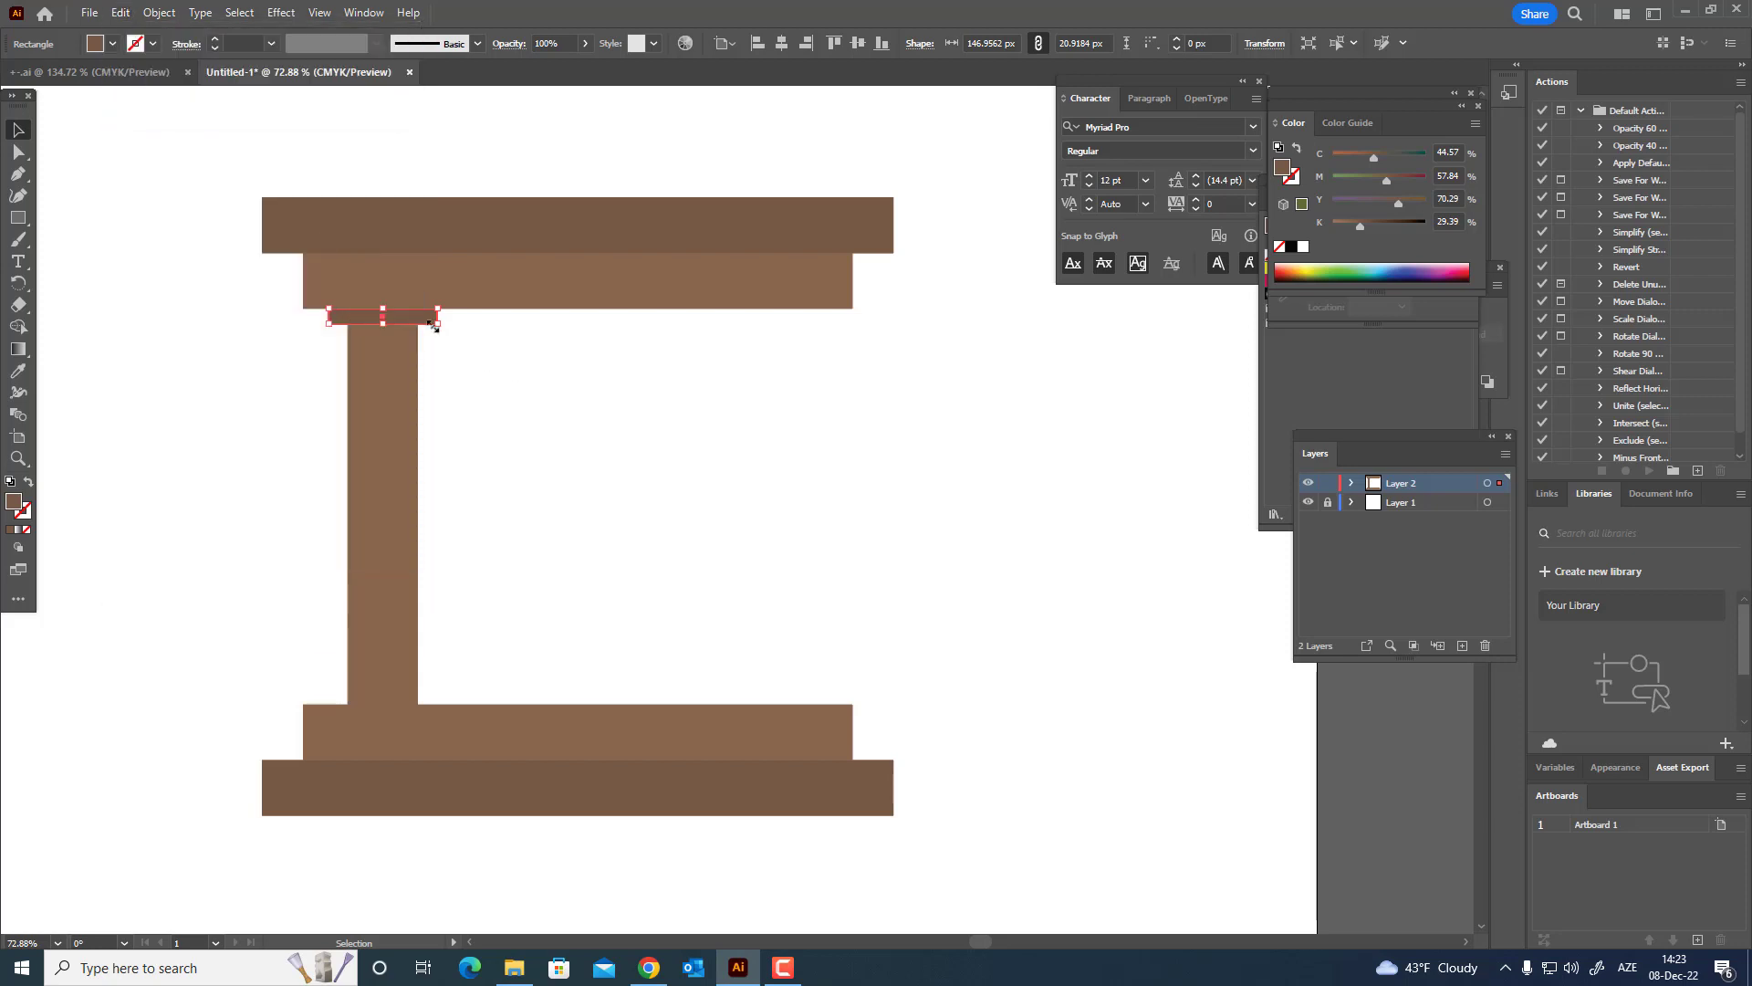
{"action": "left_click_drag", "start_coordinate": [426, 322], "coordinate": [493, 701]}
{"action": "left_click", "coordinate": [128, 13]}
{"action": "left_click", "coordinate": [199, 140]}
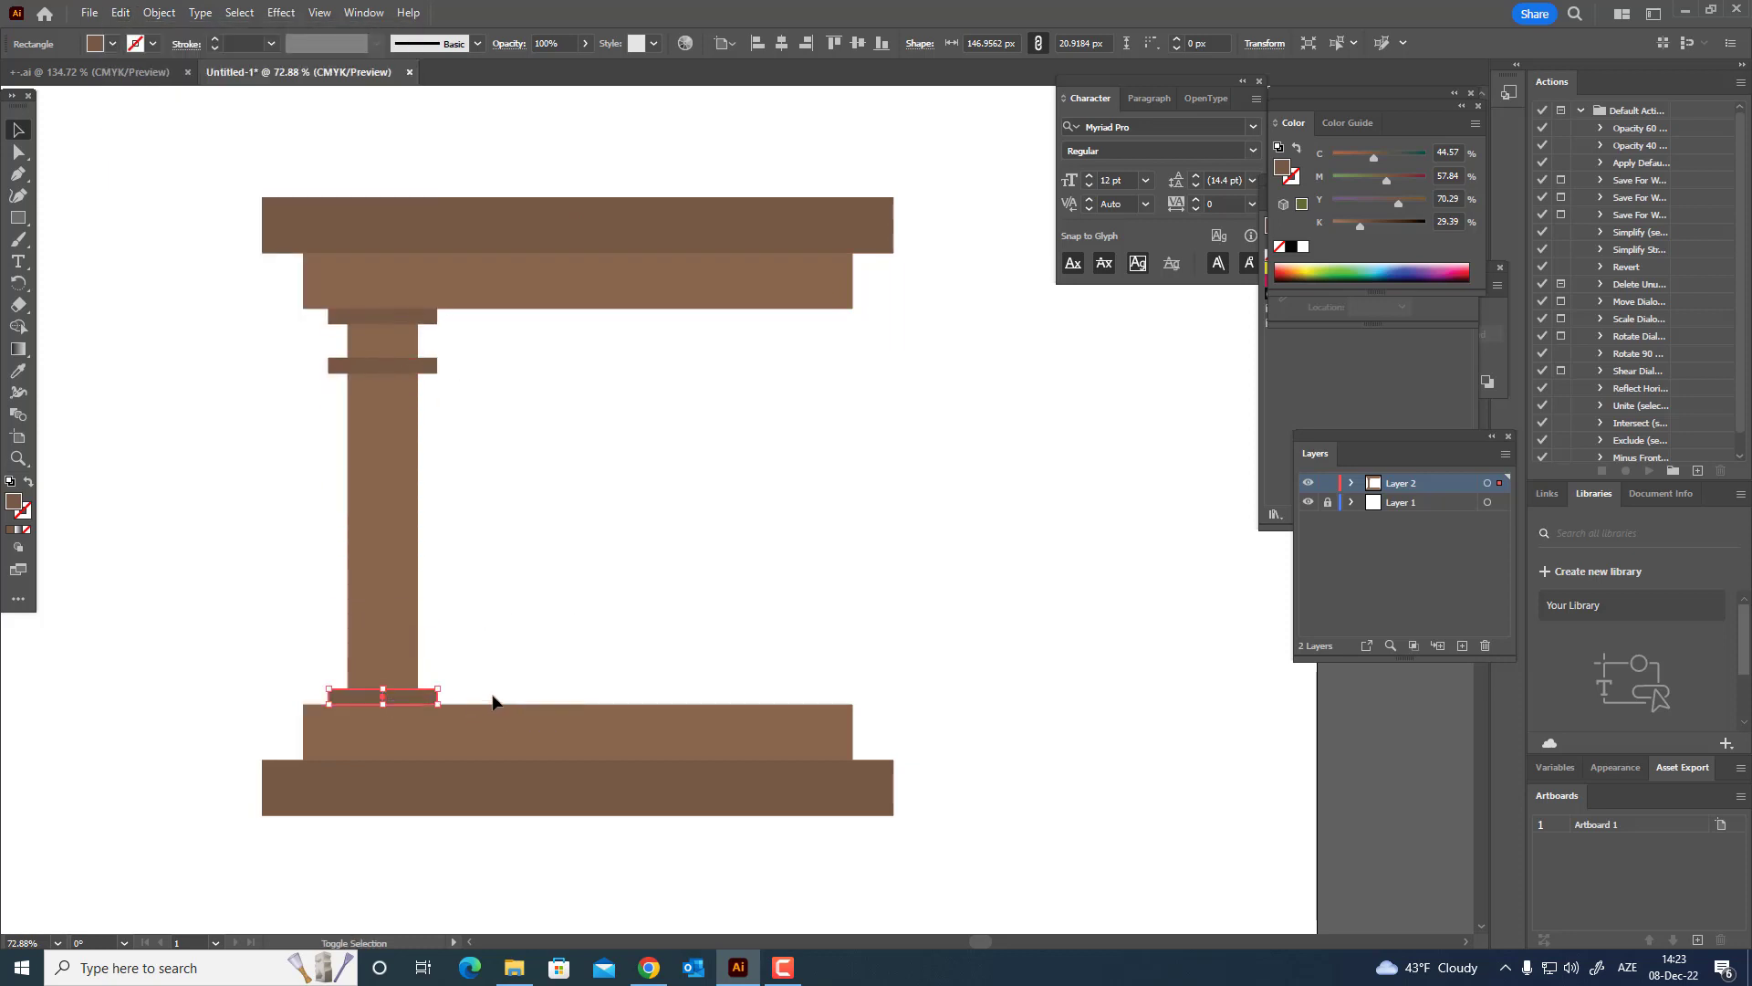
{"action": "left_click", "coordinate": [681, 672]}
- Duplicate the column in place in front and narrow the copy symmetrically to about 49 px wide
{"action": "left_click_drag", "start_coordinate": [681, 672], "coordinate": [758, 643]}
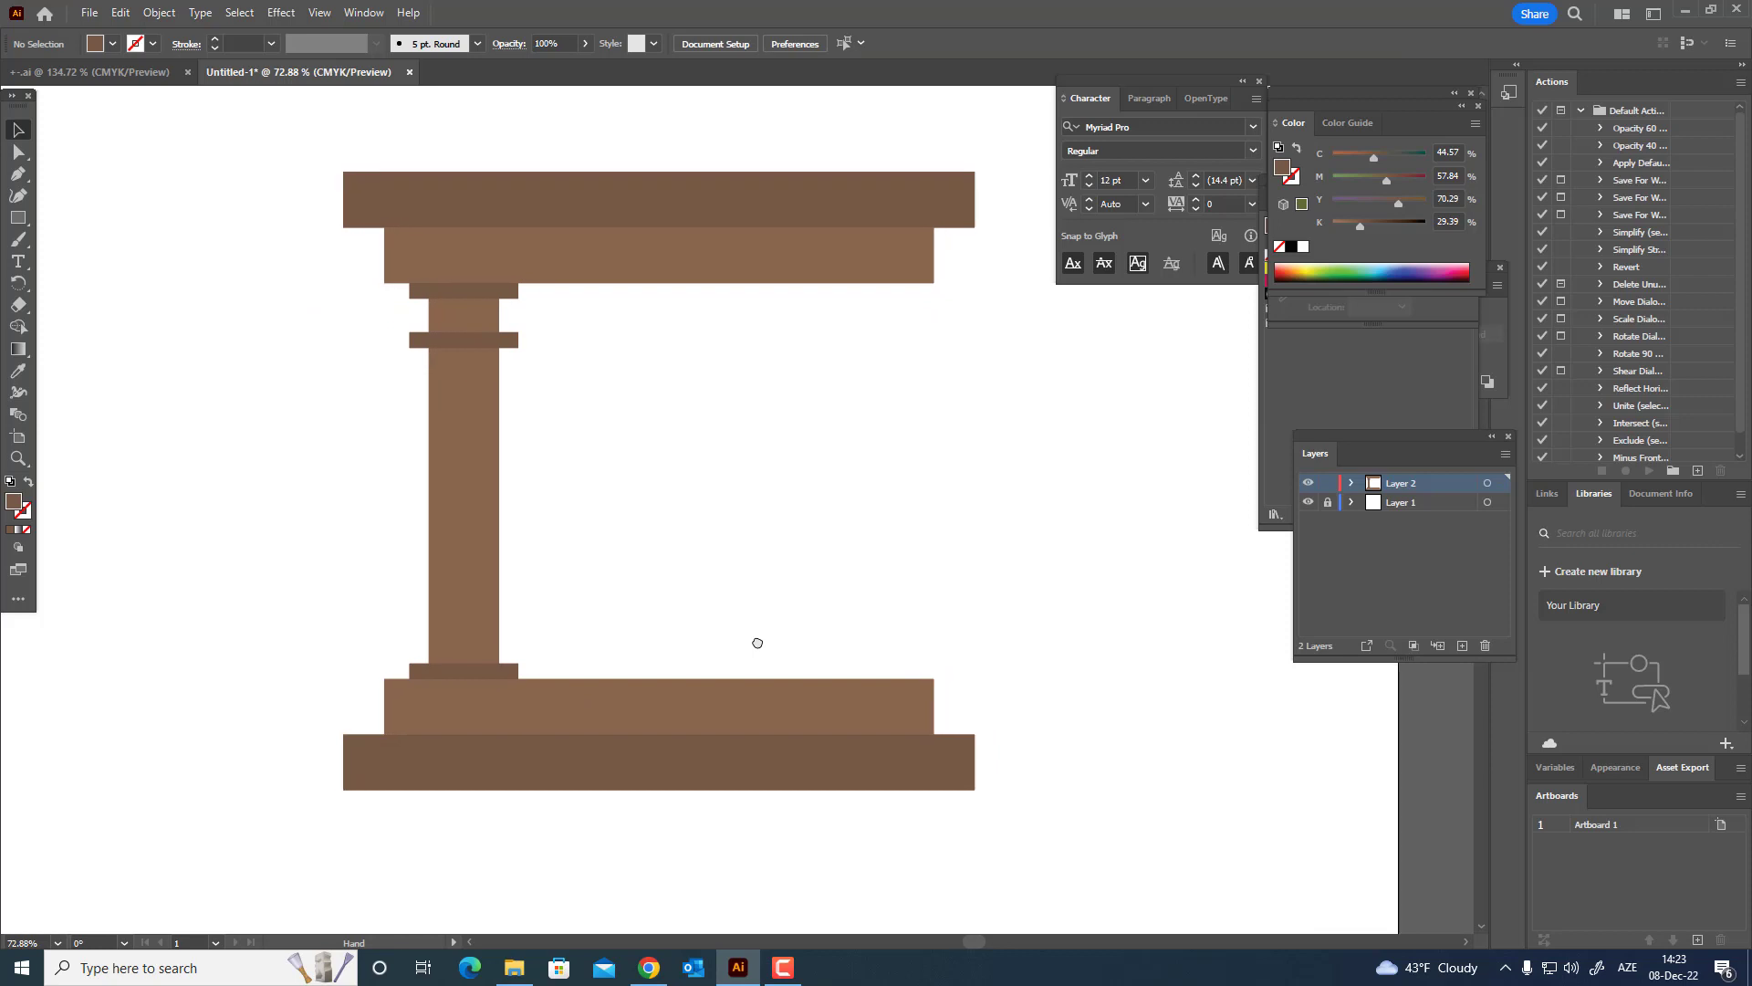
{"action": "left_click", "coordinate": [435, 356]}
{"action": "left_click", "coordinate": [120, 12]}
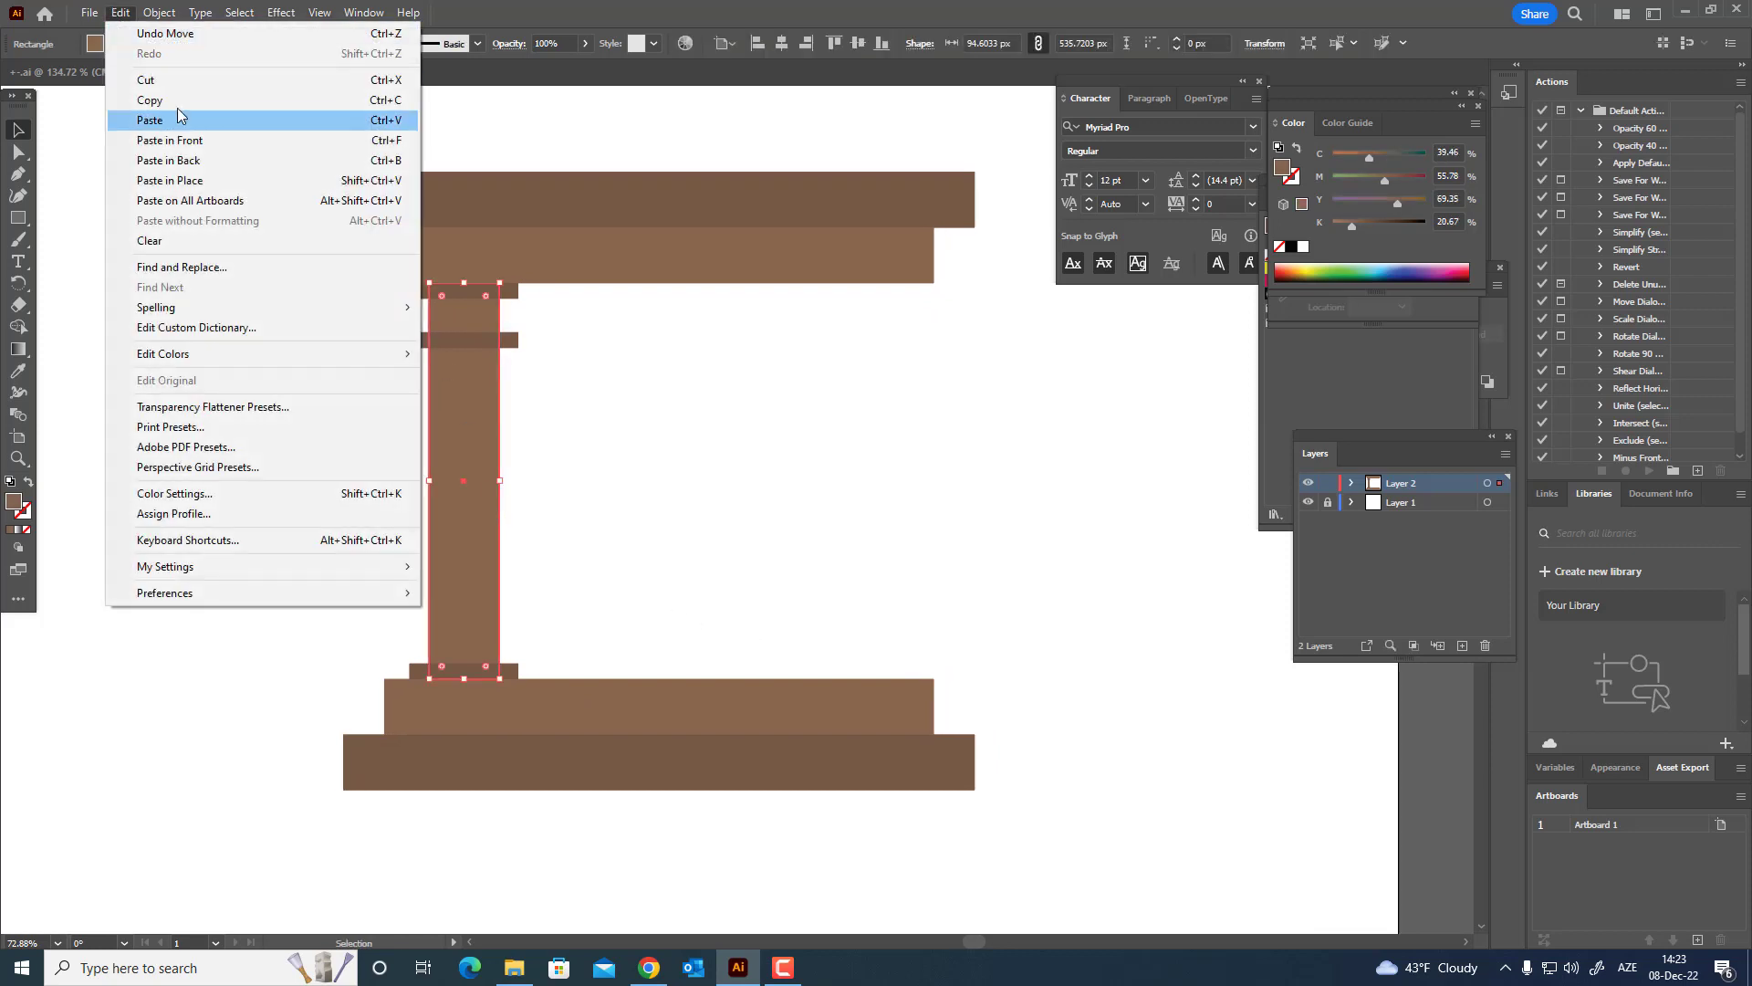
{"action": "left_click", "coordinate": [173, 100]}
{"action": "left_click", "coordinate": [120, 12]}
{"action": "left_click", "coordinate": [173, 139]}
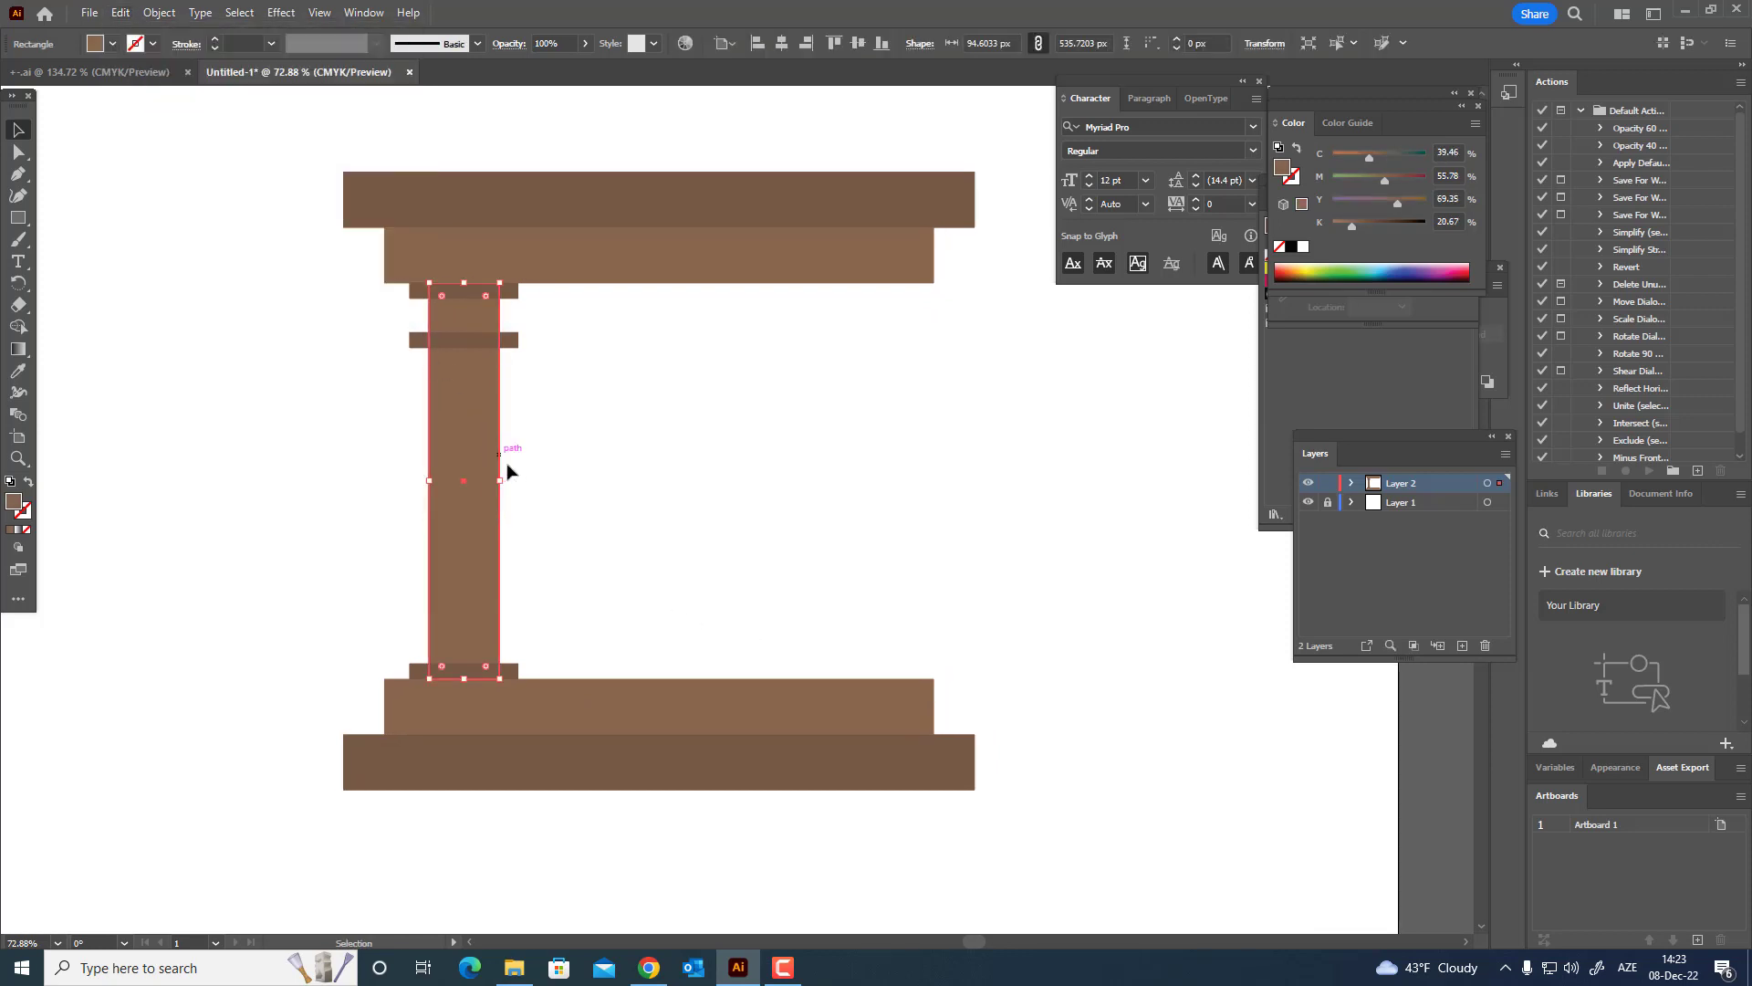
{"action": "left_click_drag", "start_coordinate": [504, 484], "coordinate": [483, 481]}
- Recolor the narrow inner column strip with a lighter brown than the column
{"action": "double_click", "coordinate": [13, 501]}
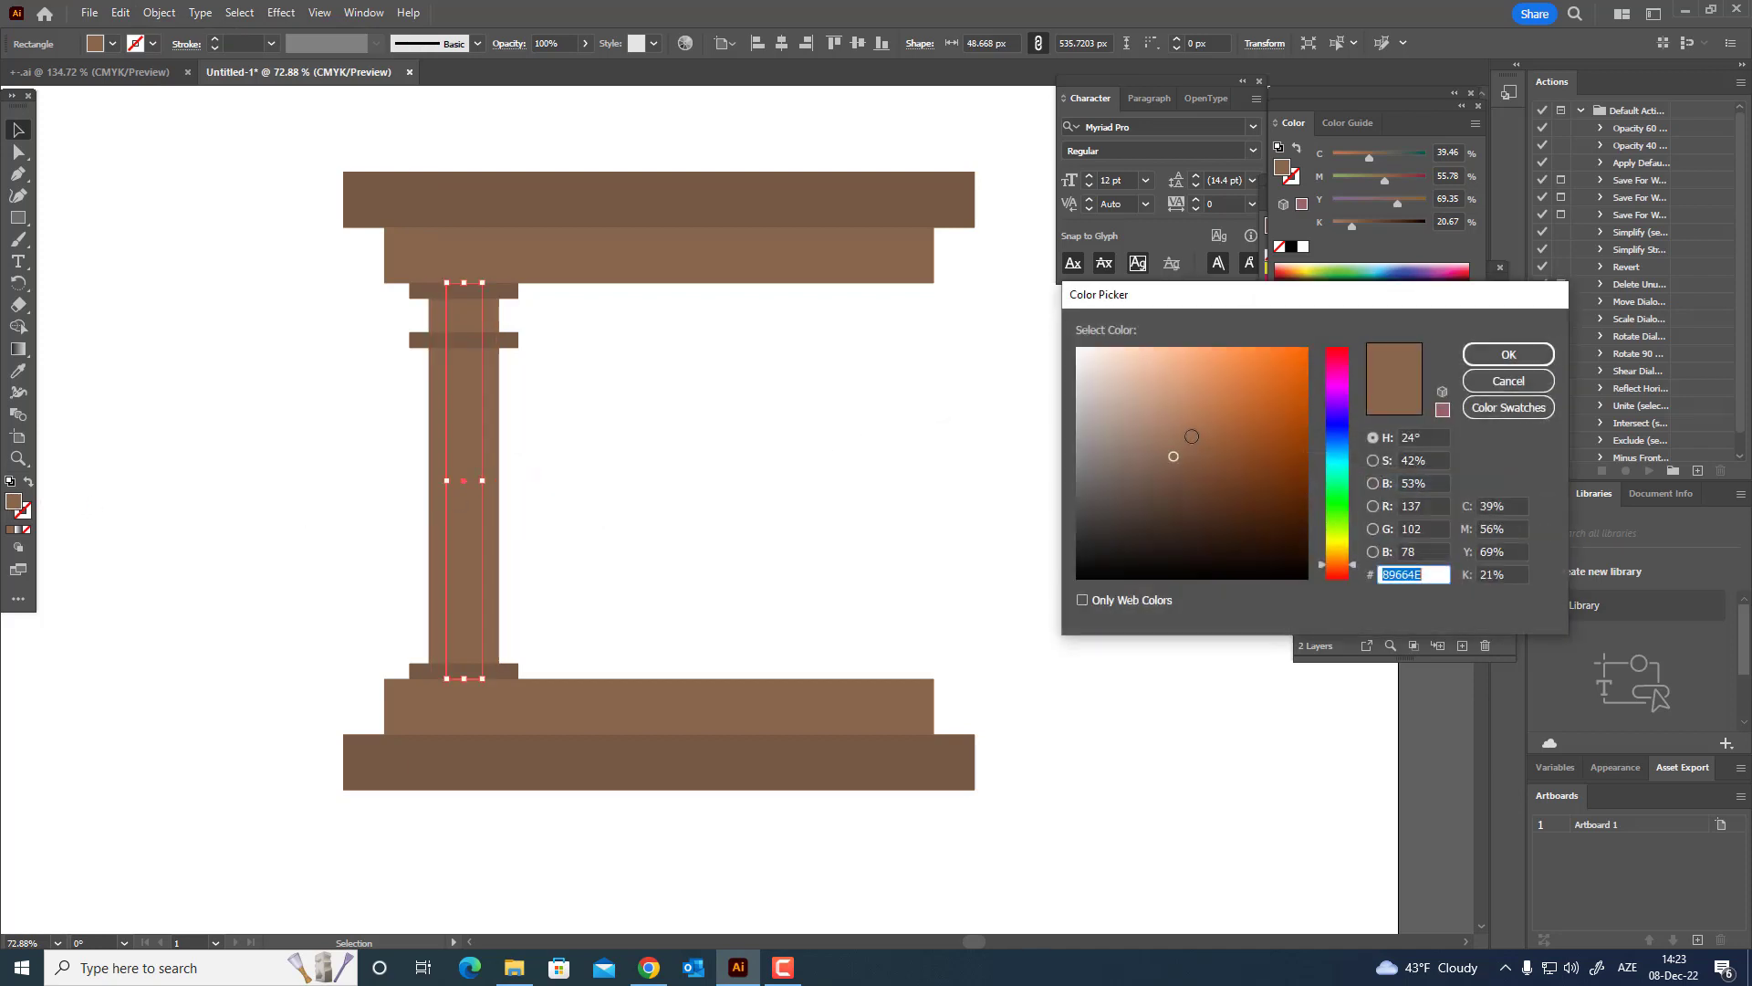
{"action": "left_click", "coordinate": [1173, 424]}
{"action": "left_click", "coordinate": [1501, 357]}
{"action": "left_click", "coordinate": [866, 477]}
{"action": "key", "text": "z"}
{"action": "left_click_drag", "start_coordinate": [866, 479], "coordinate": [812, 489]}
{"action": "key", "text": "space"}
{"action": "left_click_drag", "start_coordinate": [812, 489], "coordinate": [795, 508]}
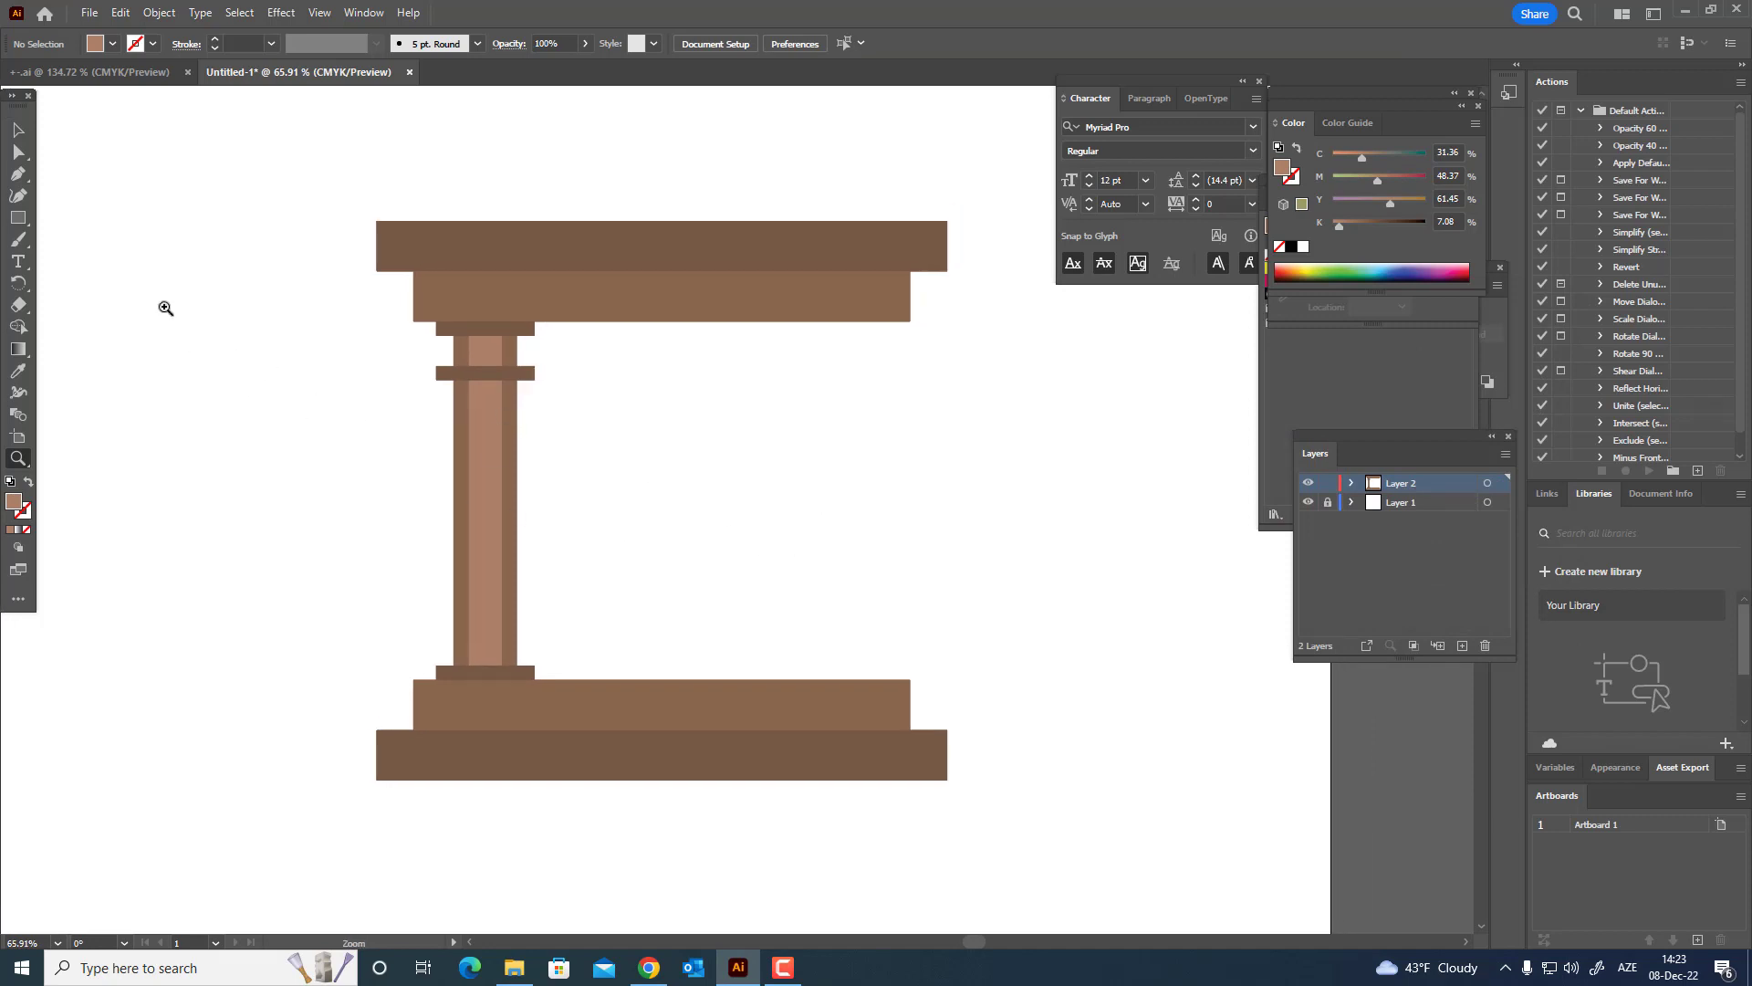
- Round the corners of both upper bars, giving the topmost bar a radius of about 10 px
{"action": "left_click", "coordinate": [18, 151]}
{"action": "left_click", "coordinate": [386, 235]}
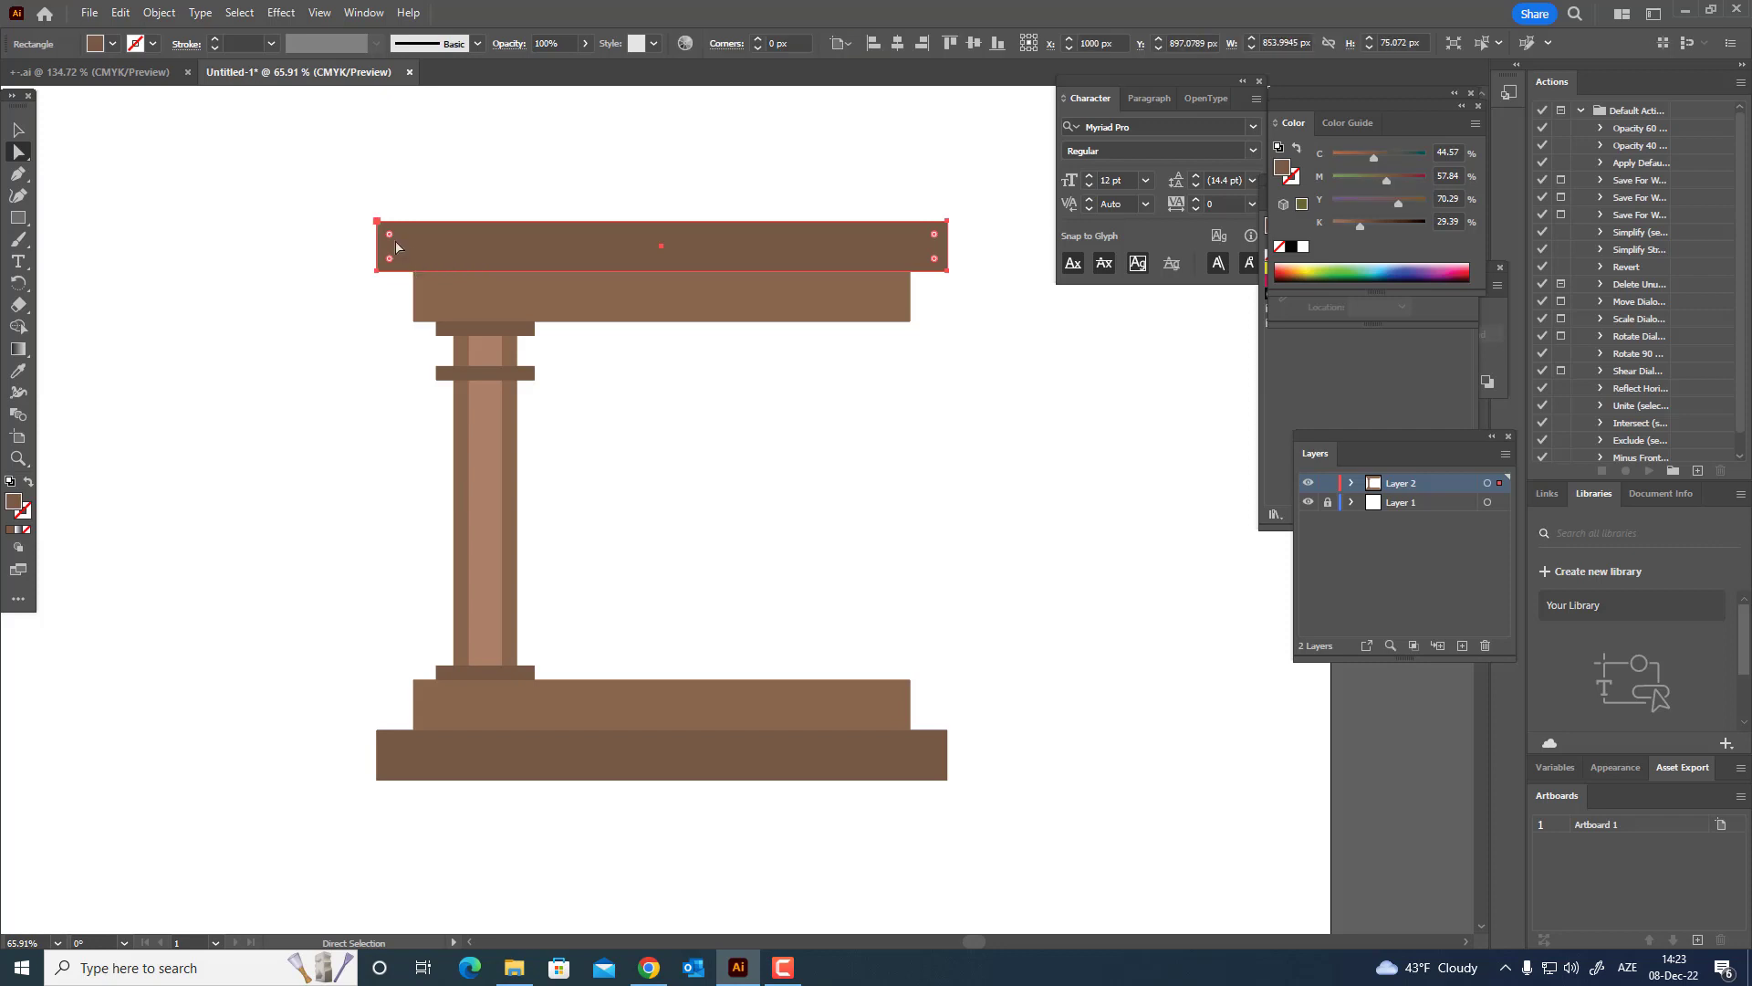
{"action": "left_click_drag", "start_coordinate": [389, 233], "coordinate": [420, 285]}
{"action": "left_click", "coordinate": [470, 311]}
{"action": "left_click", "coordinate": [18, 130]}
{"action": "left_click", "coordinate": [334, 376]}
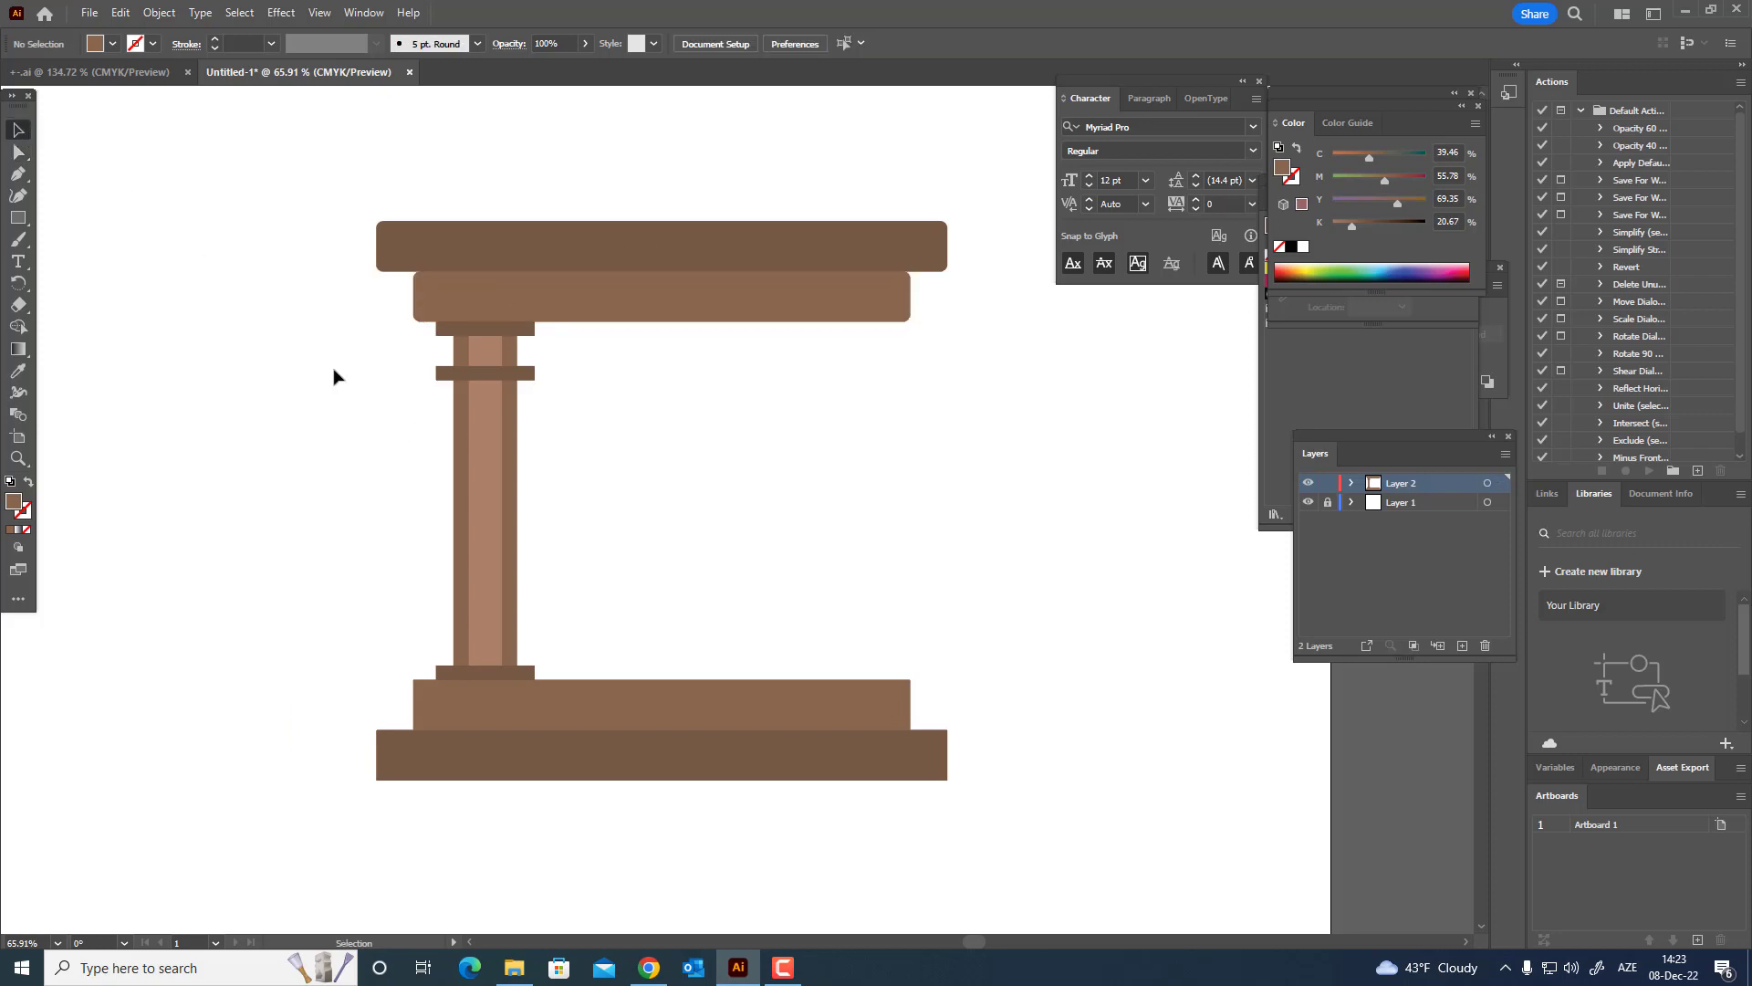
- Delete the two bars beneath the column
{"action": "left_click", "coordinate": [820, 312]}
{"action": "left_click", "coordinate": [883, 390]}
{"action": "left_click_drag", "start_coordinate": [926, 841], "coordinate": [743, 644]}
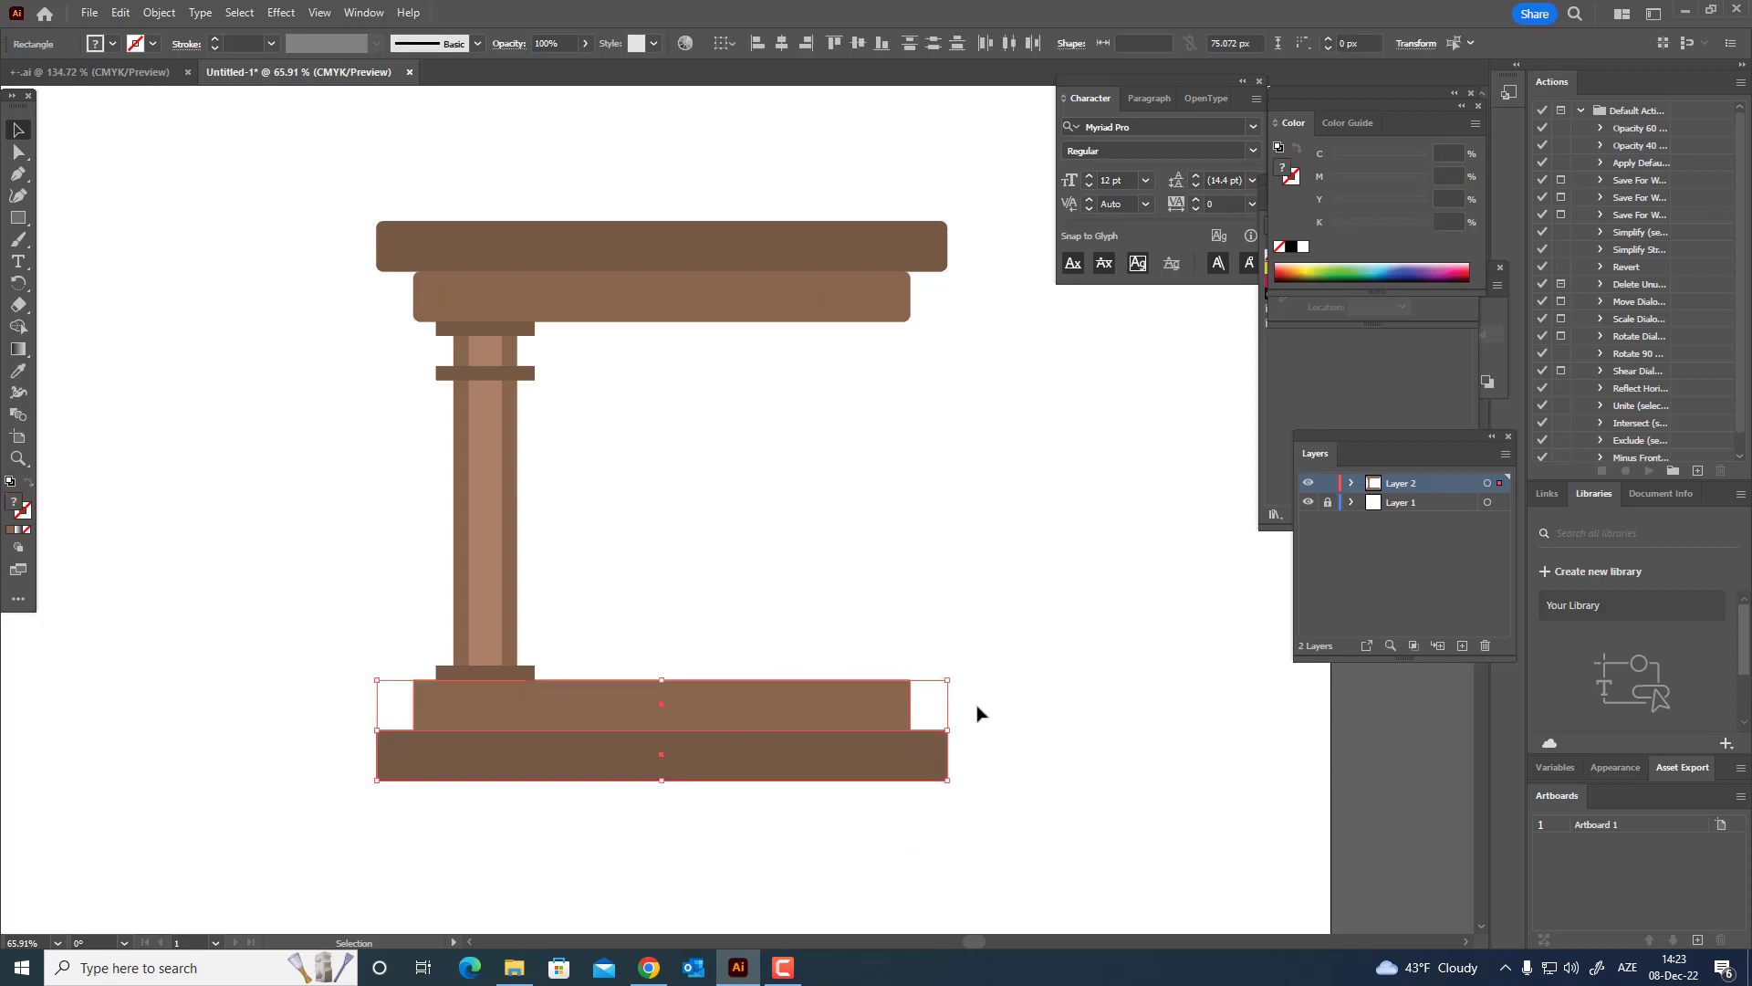
{"action": "key", "text": "Delete"}
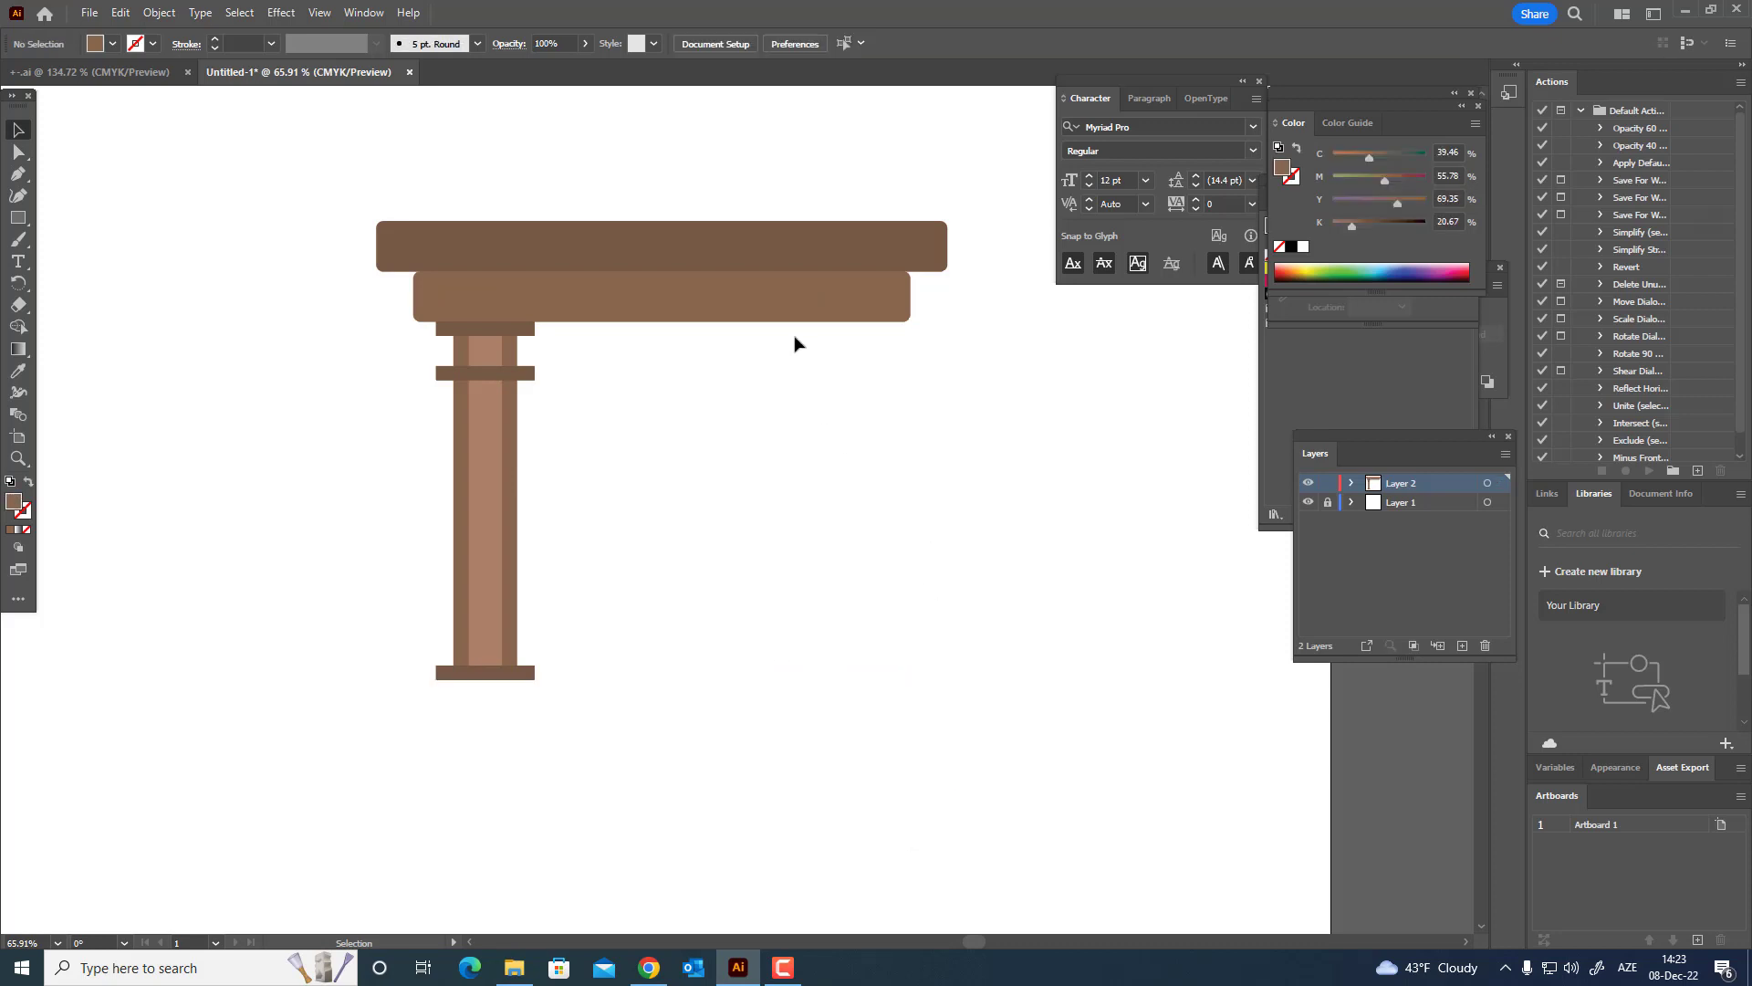
- Slightly adjust the corner rounding of the lighter upper bar
{"action": "left_click", "coordinate": [18, 150]}
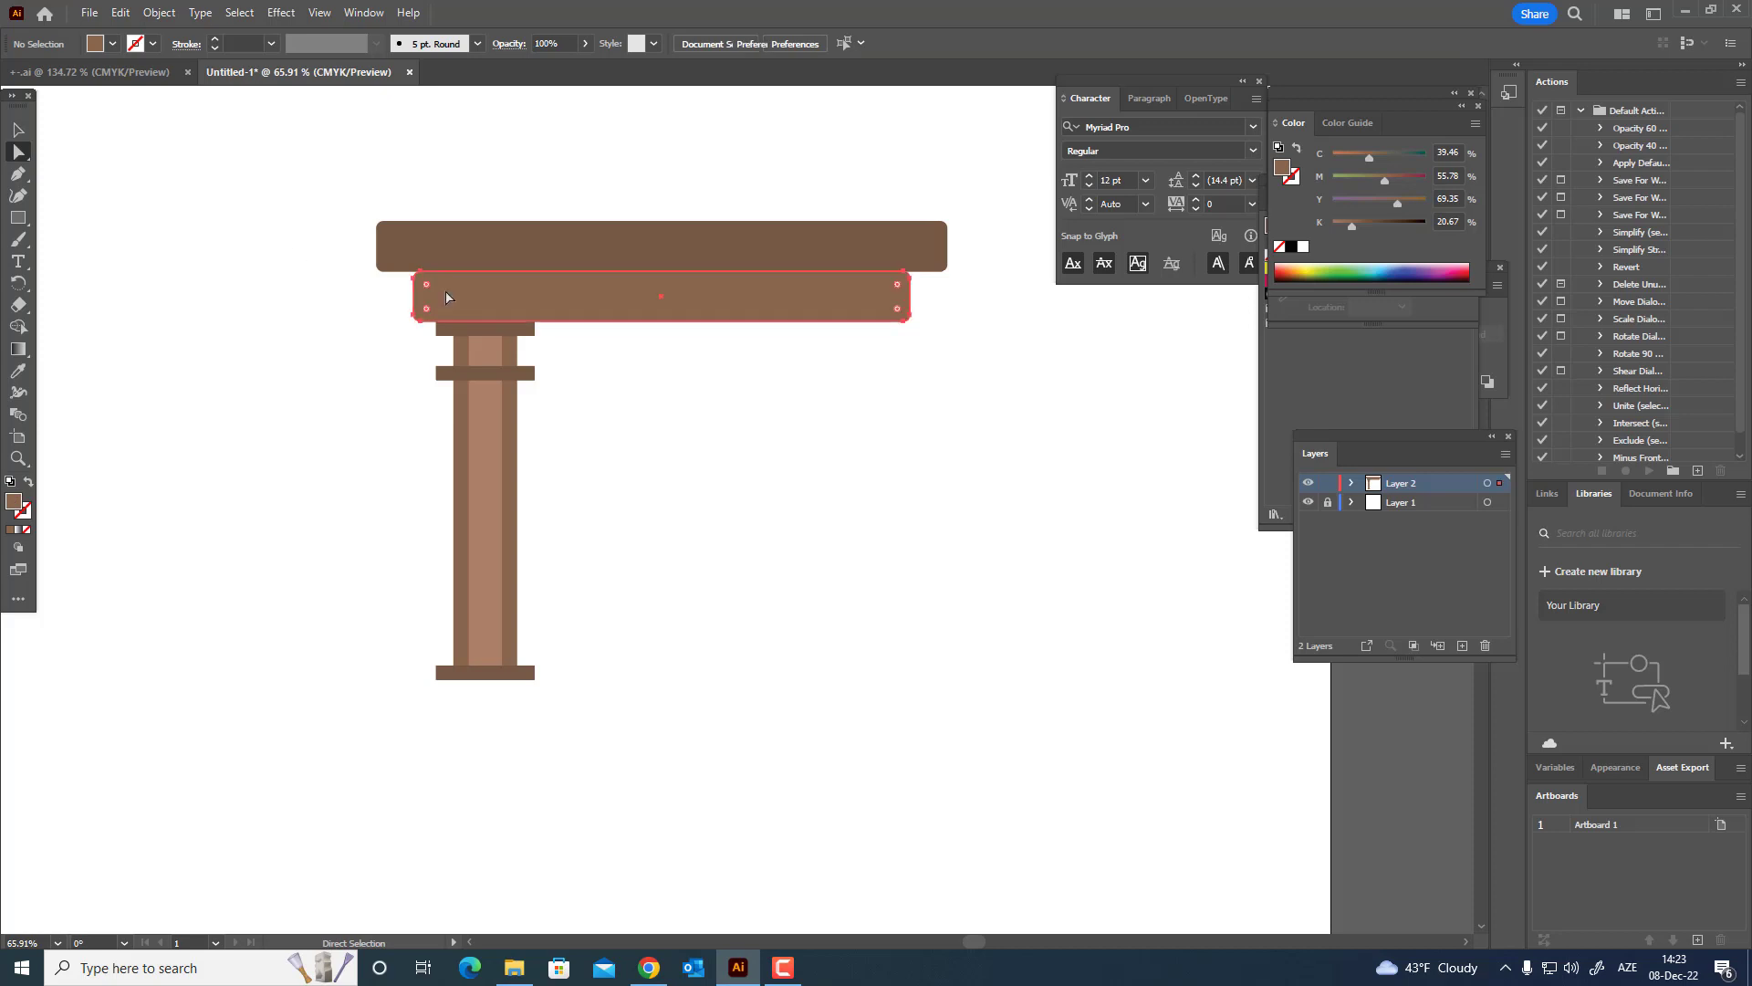
{"action": "left_click", "coordinate": [446, 297]}
{"action": "left_click_drag", "start_coordinate": [426, 284], "coordinate": [417, 288]}
{"action": "left_click", "coordinate": [747, 489]}
- Draw a thin strip about 788 by 18 px directly under the topmost bar, overhanging both ends of the lighter bar
{"action": "key", "text": "z"}
{"action": "left_click", "coordinate": [613, 236]}
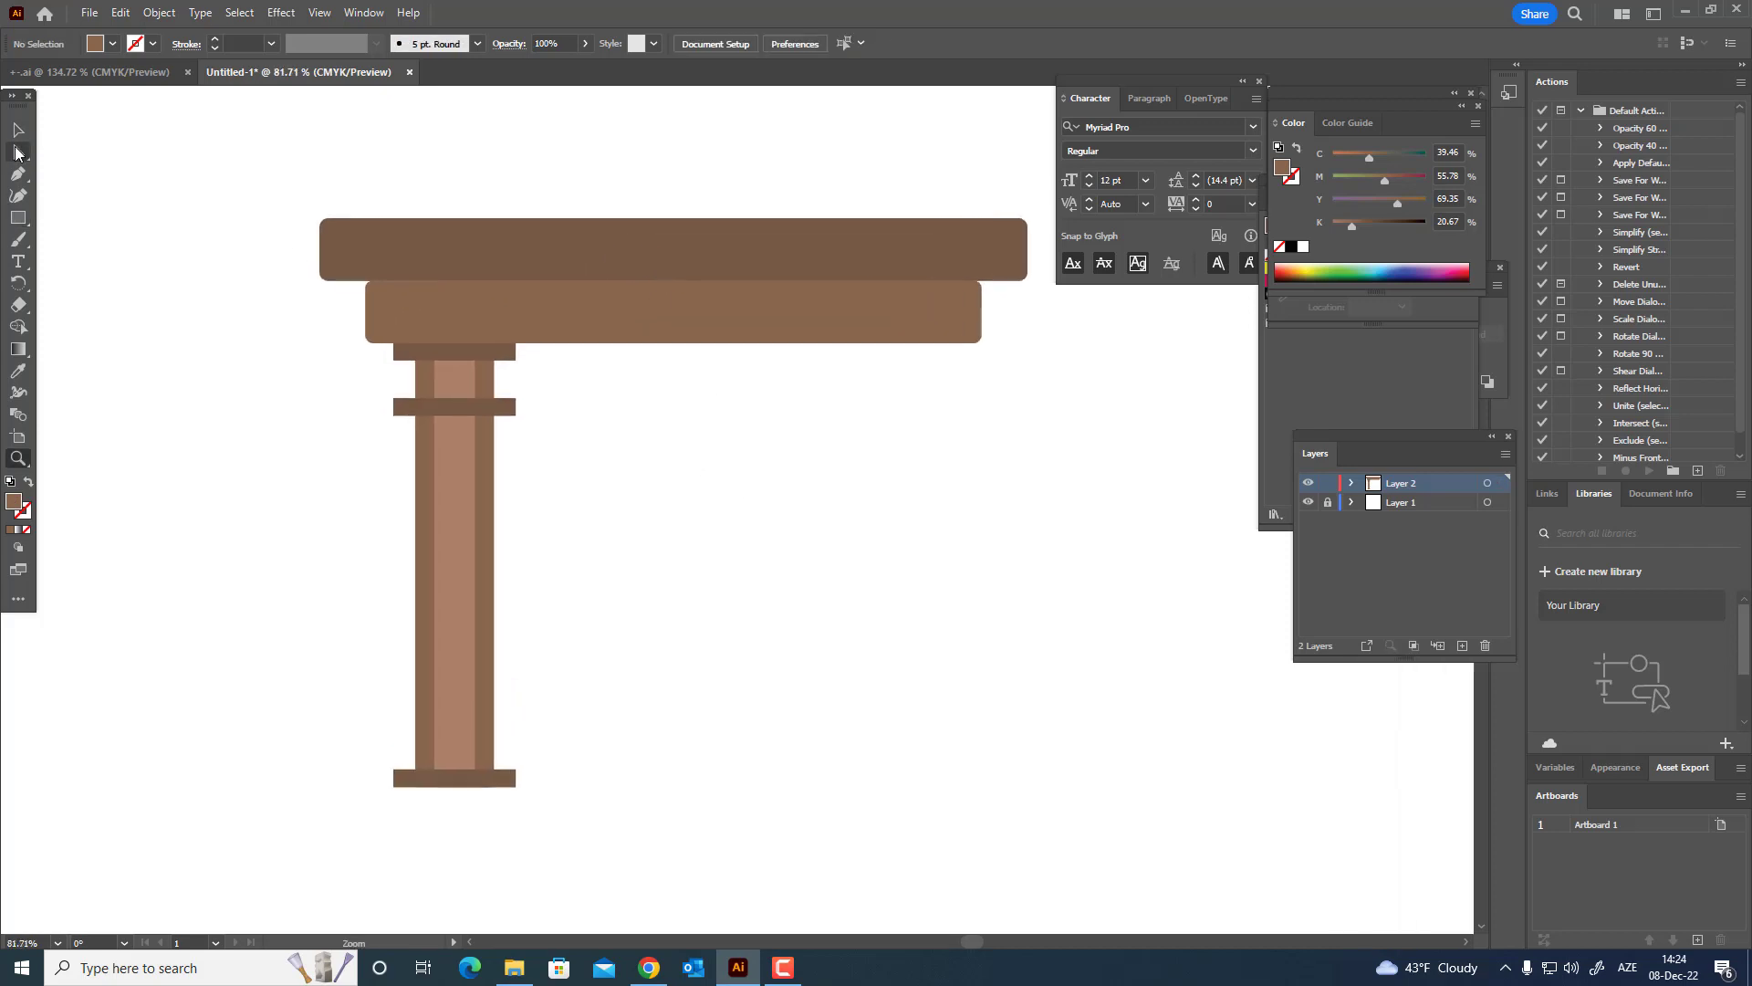
{"action": "left_click", "coordinate": [17, 217]}
{"action": "left_click_drag", "start_coordinate": [353, 296], "coordinate": [1005, 282]}
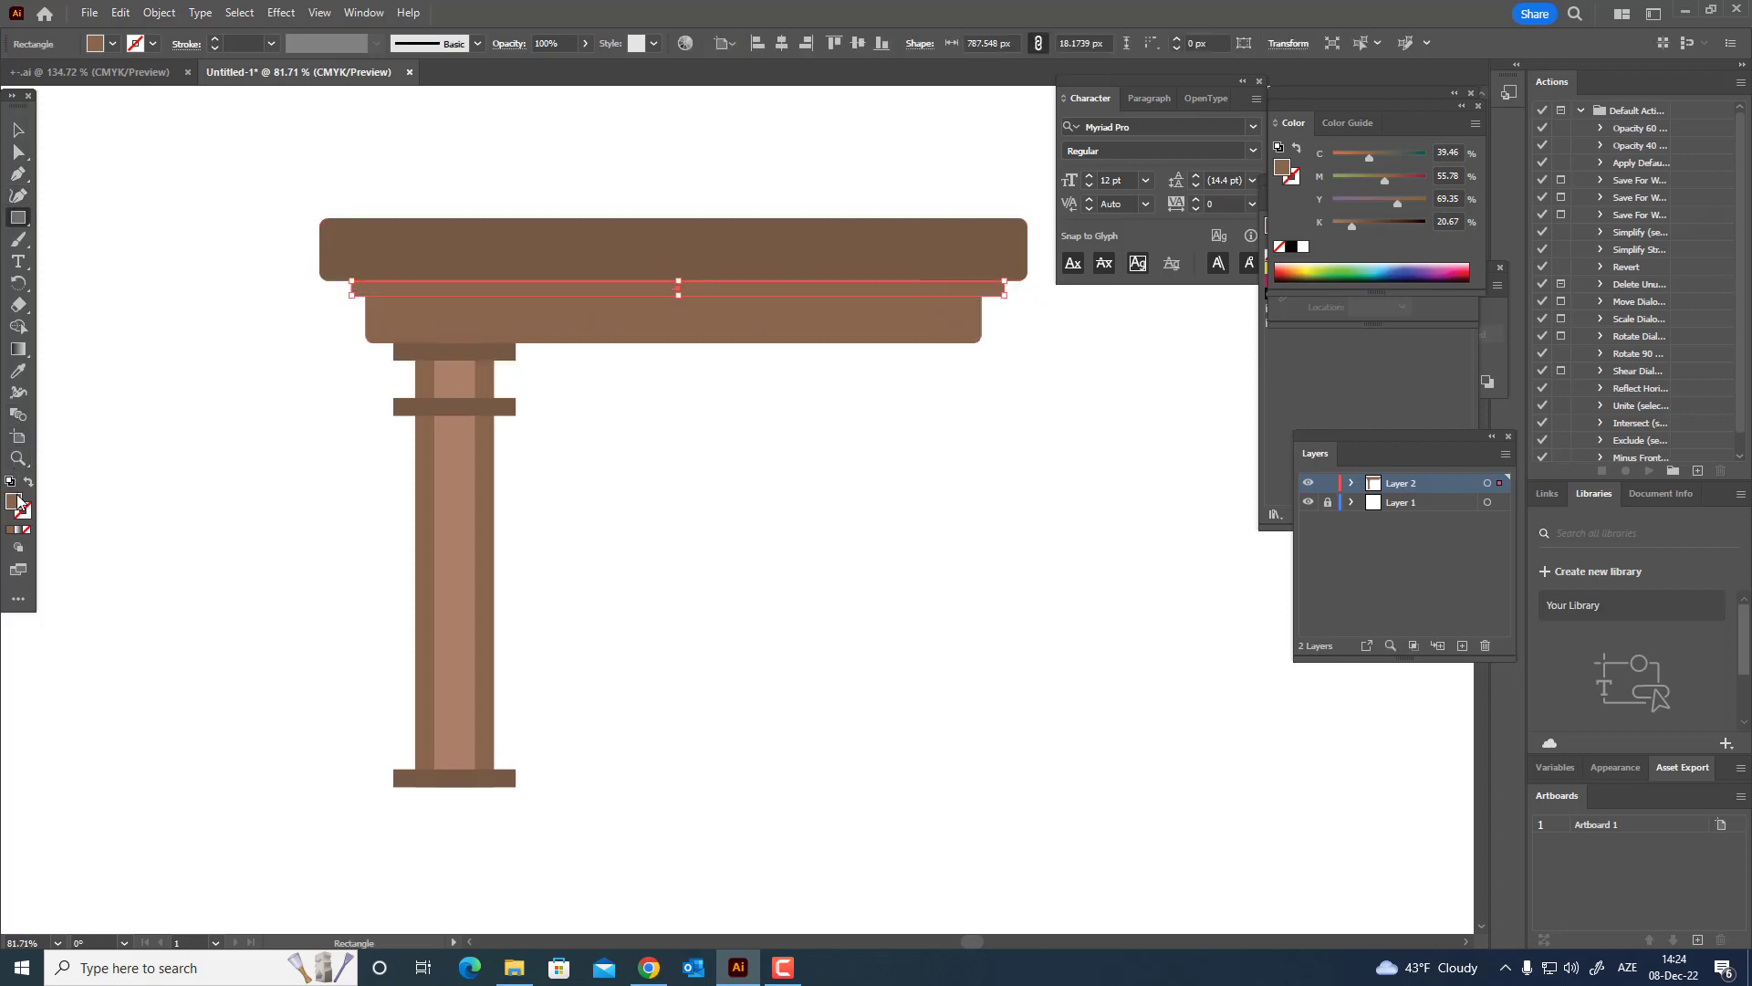
- Fill the thin strip under the topmost bar with darker brown #775742
{"action": "double_click", "coordinate": [13, 502]}
{"action": "left_click", "coordinate": [1180, 467]}
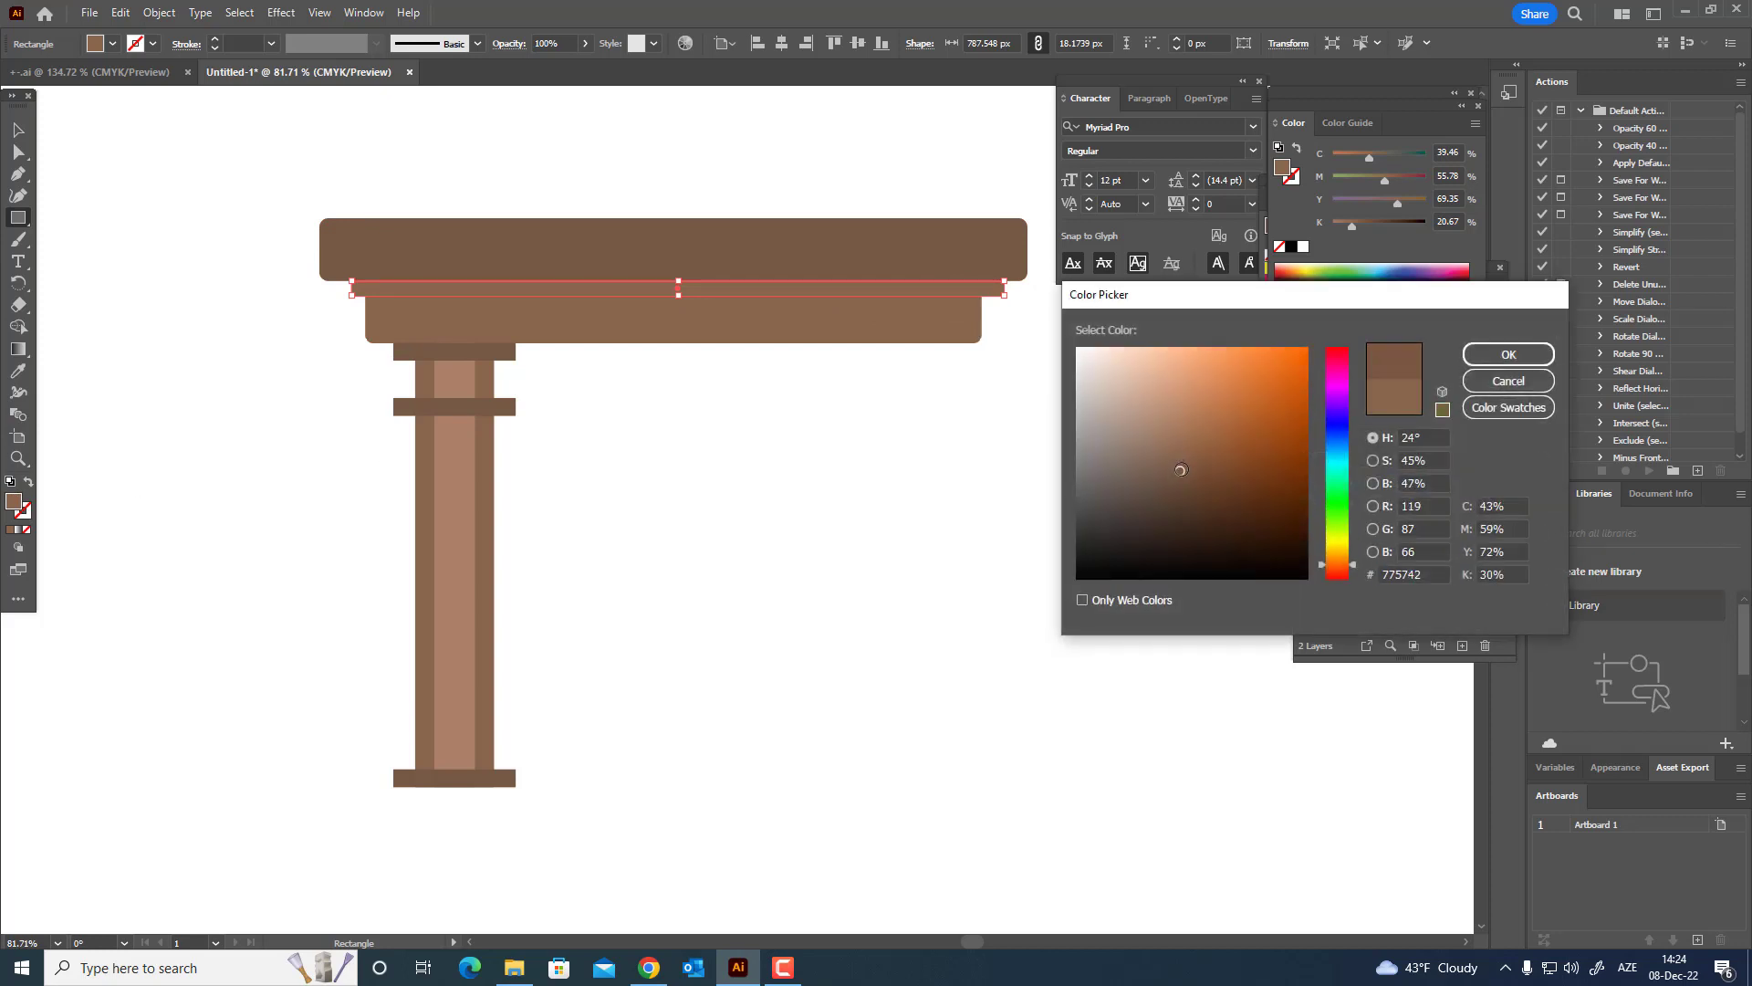
{"action": "left_click", "coordinate": [1509, 354]}
{"action": "left_click", "coordinate": [17, 130]}
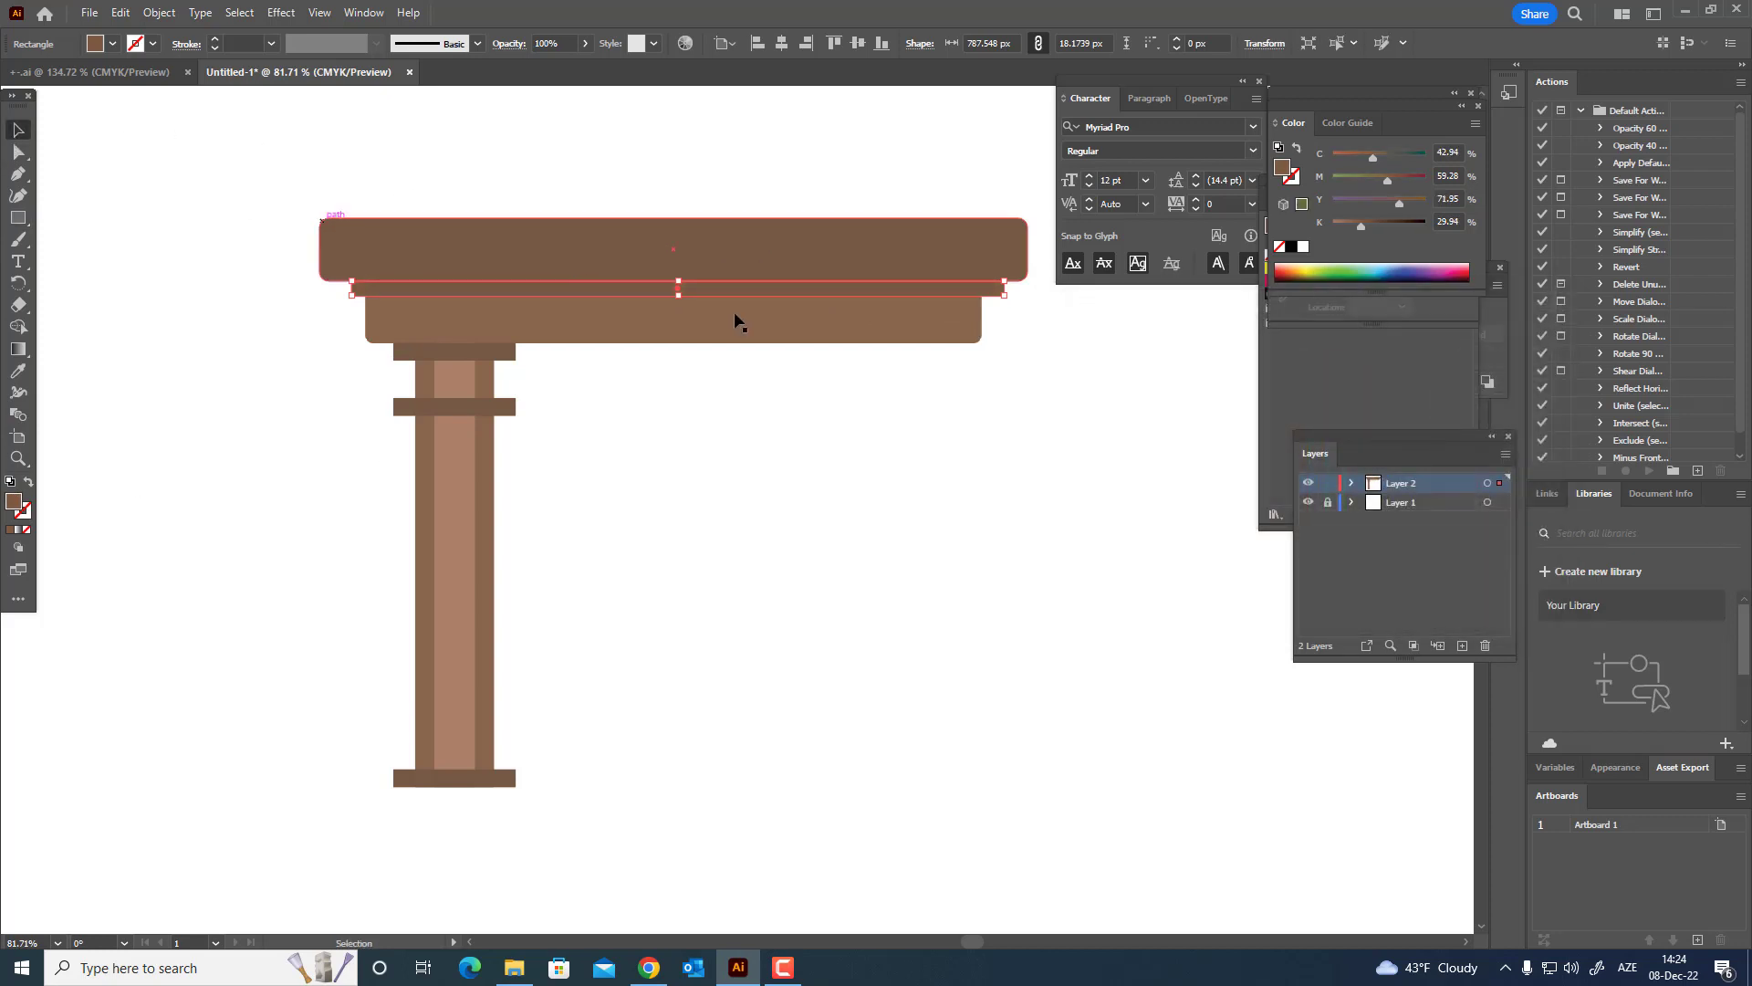
{"action": "left_click", "coordinate": [1054, 369]}
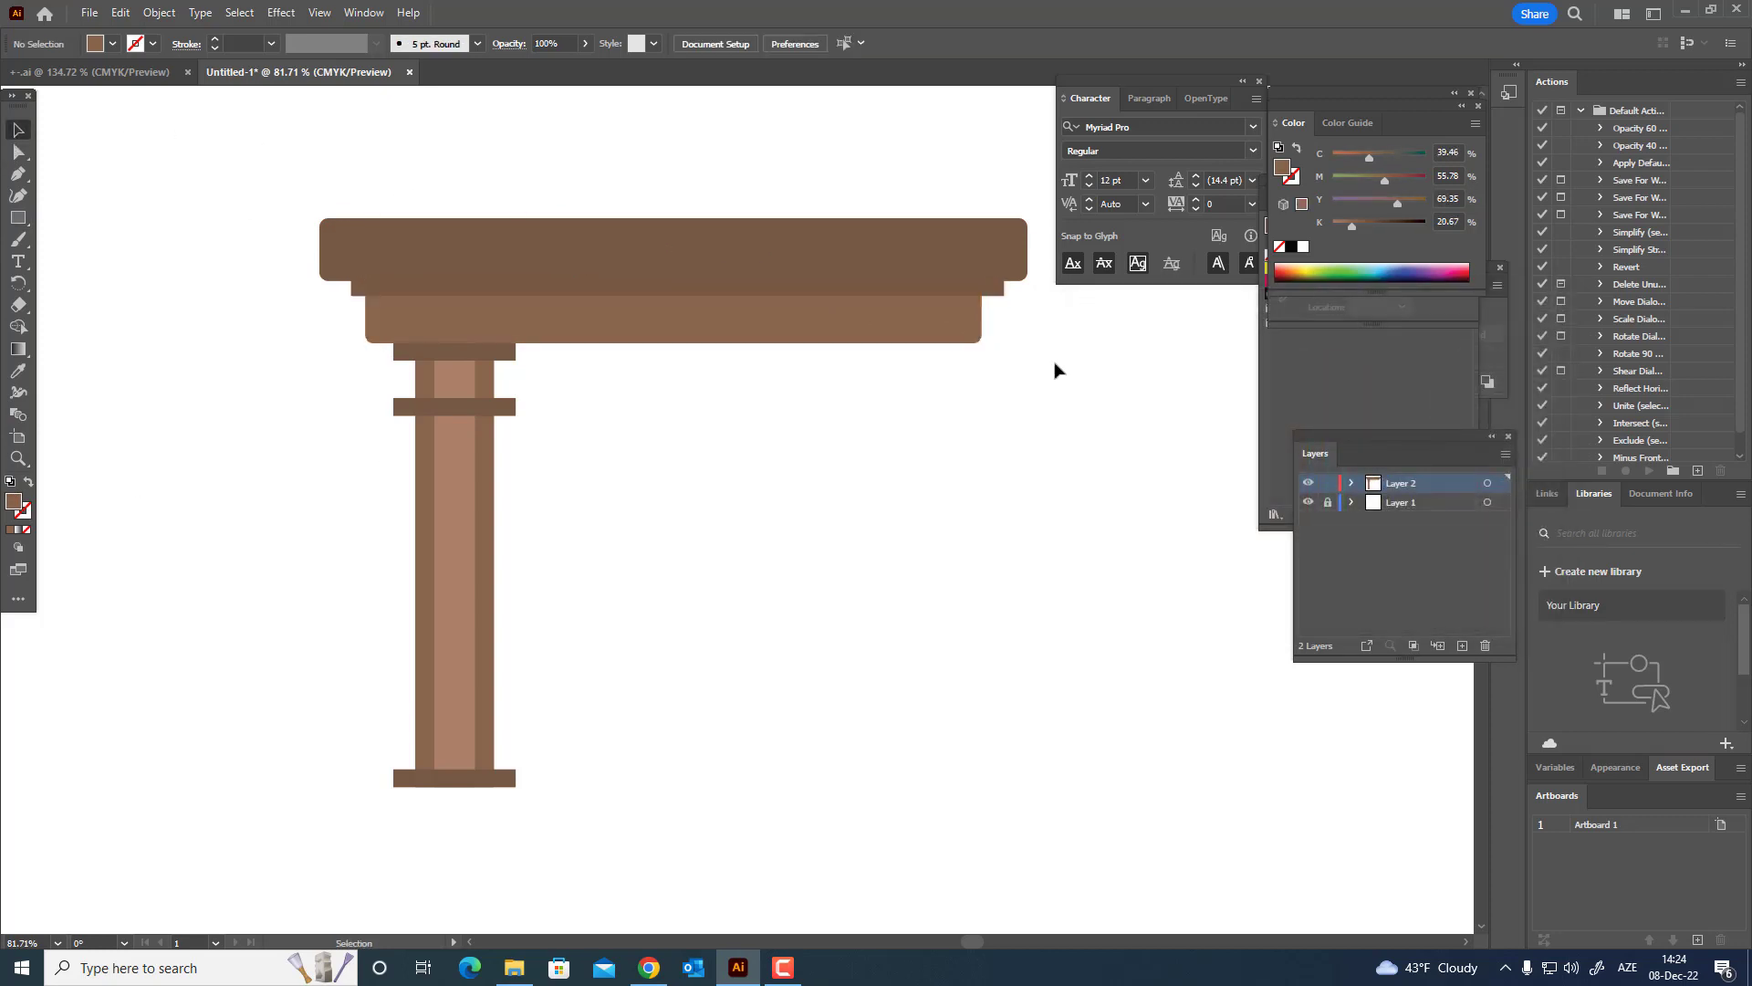
- Recolor the topmost bar with a deeper brown, RGB 91, 67, 54
{"action": "left_click", "coordinate": [944, 291]}
{"action": "left_click", "coordinate": [989, 250]}
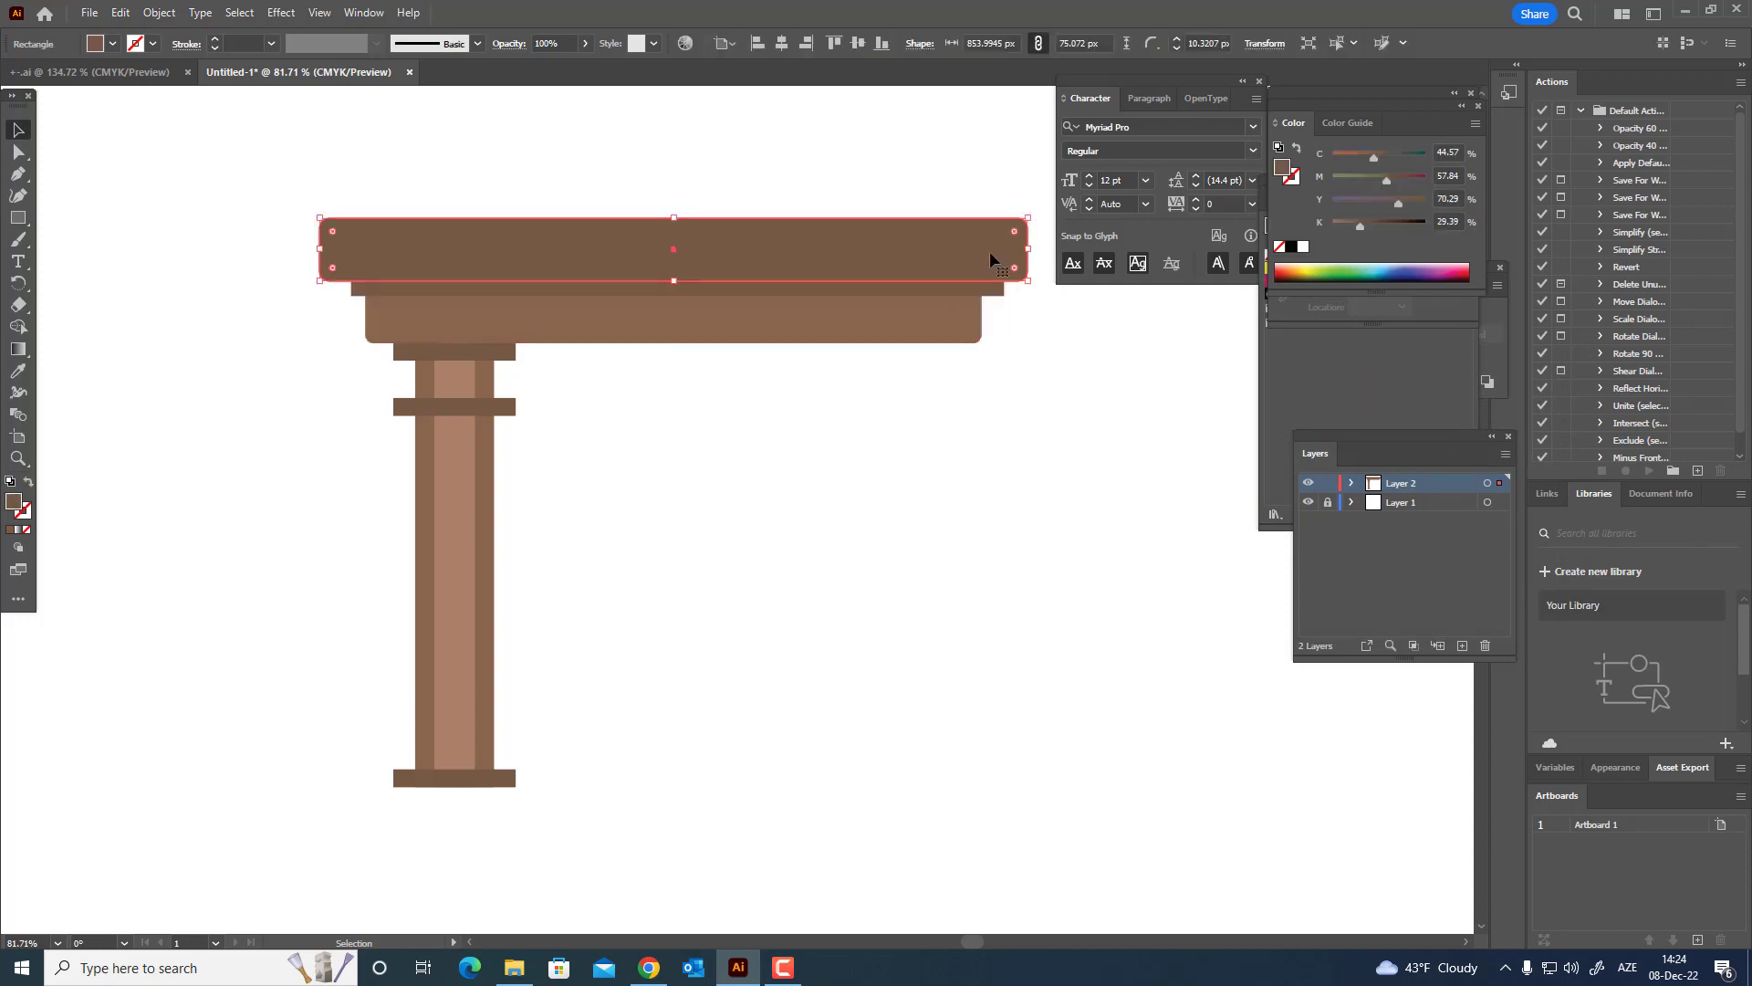
{"action": "double_click", "coordinate": [14, 502]}
{"action": "left_click", "coordinate": [1173, 493]}
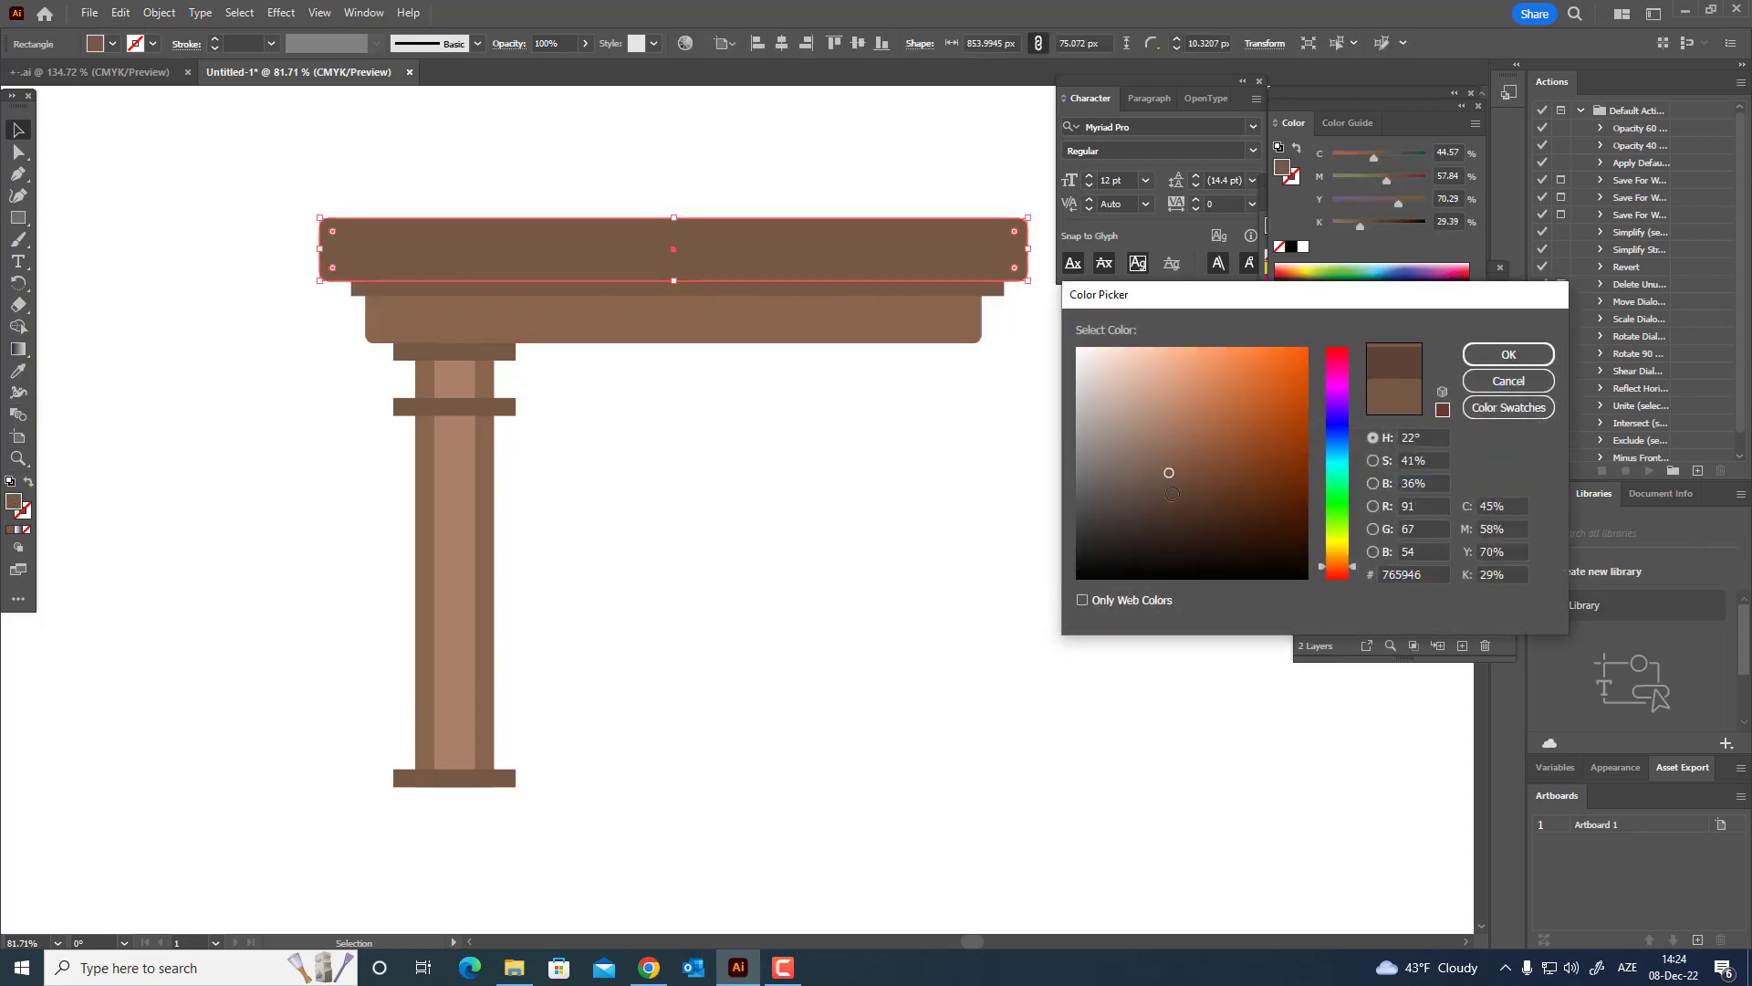
{"action": "left_click", "coordinate": [1509, 354]}
{"action": "left_click", "coordinate": [1024, 344]}
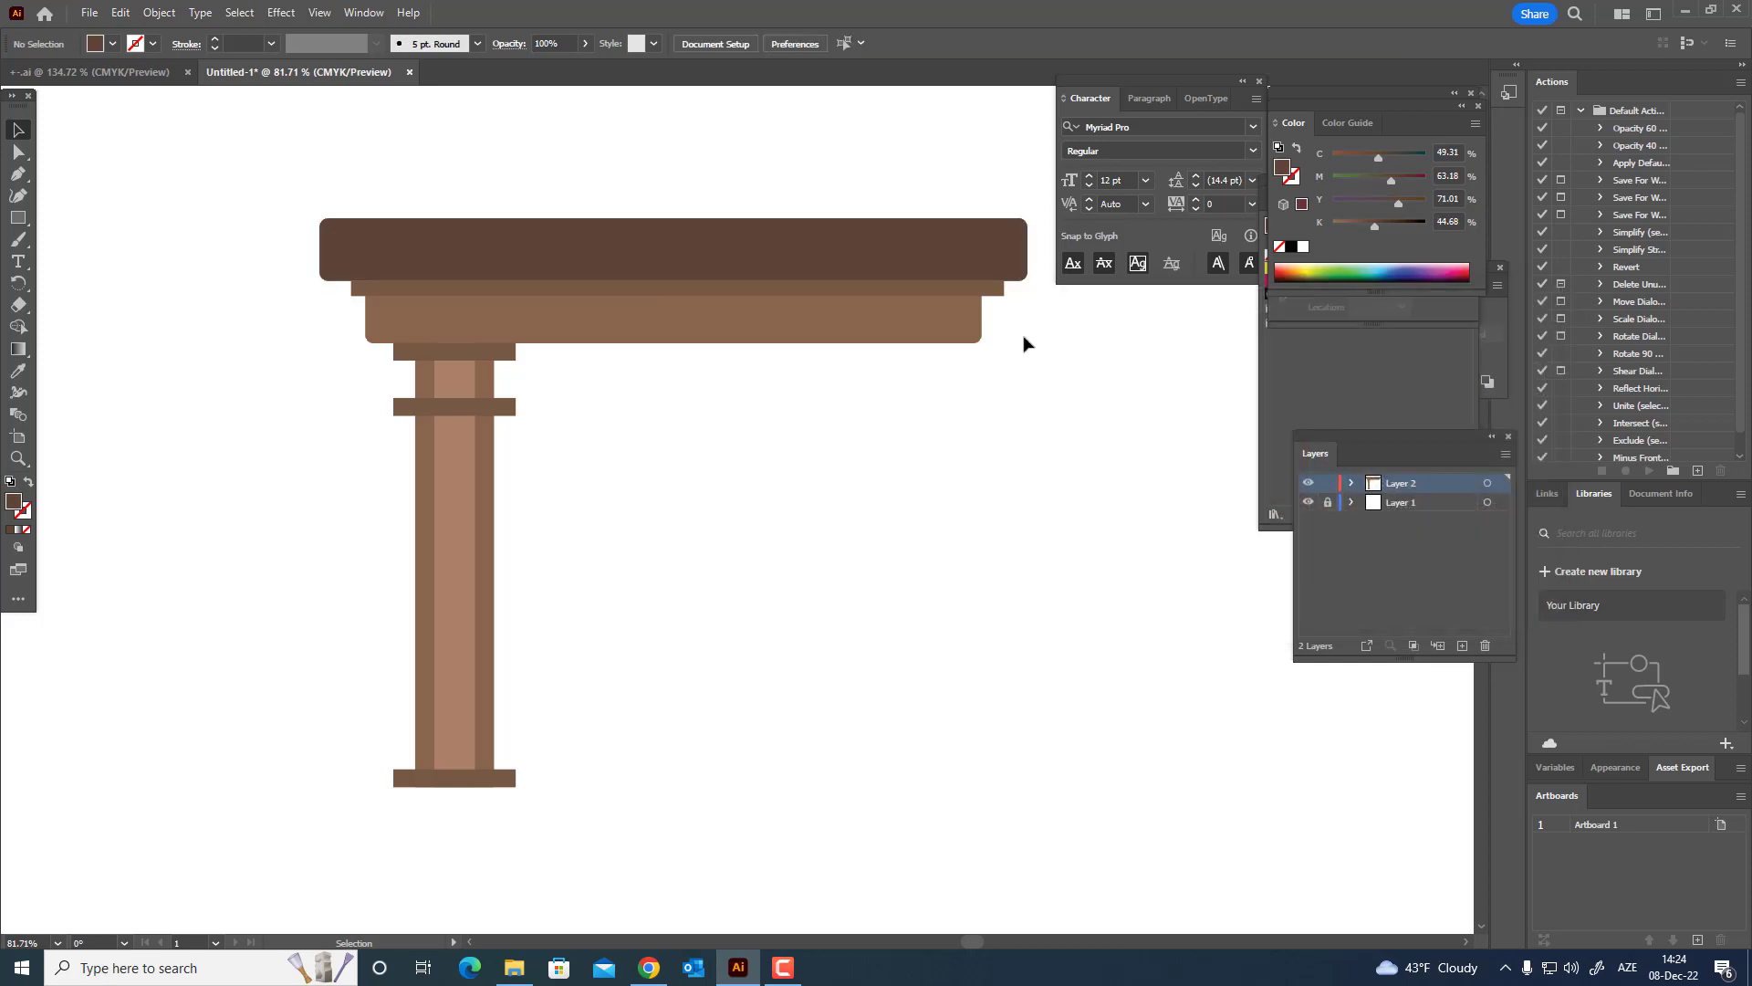
- Divide the thin strip and the lighter bar with Pathfinder, and delete the strip's pieces overhanging the bar's two ends
{"action": "left_click", "coordinate": [944, 290]}
{"action": "left_click", "coordinate": [1487, 380]}
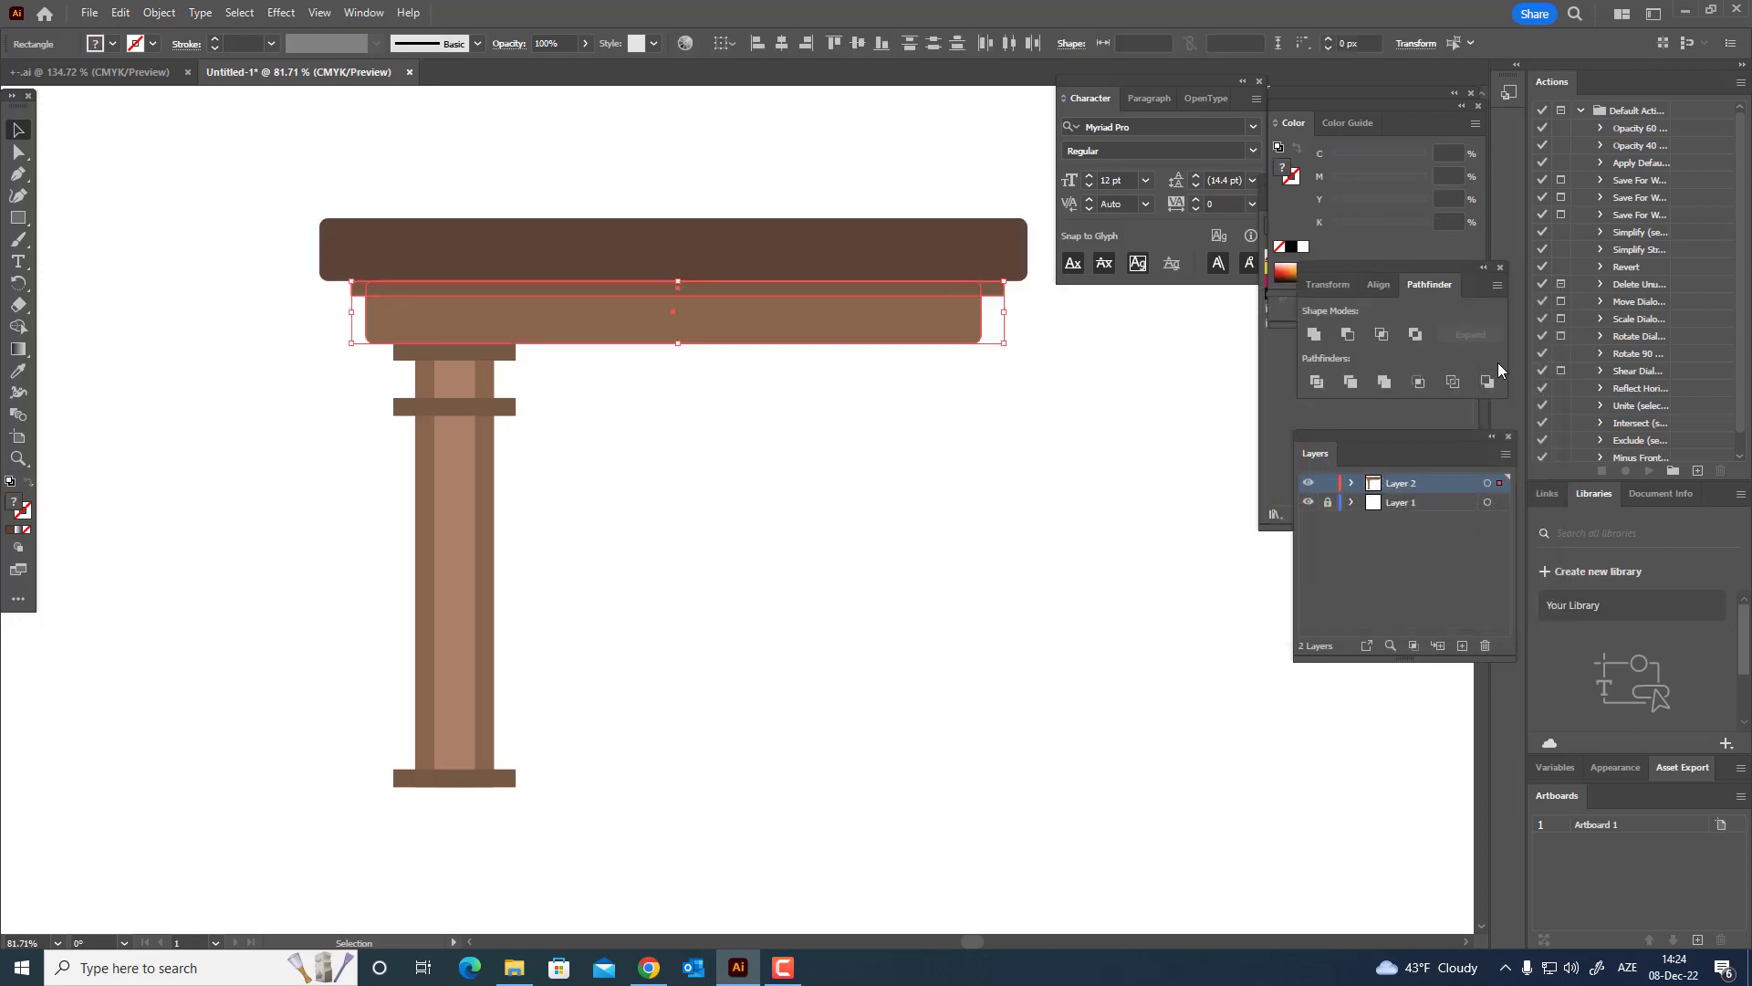
{"action": "double_click", "coordinate": [949, 299]}
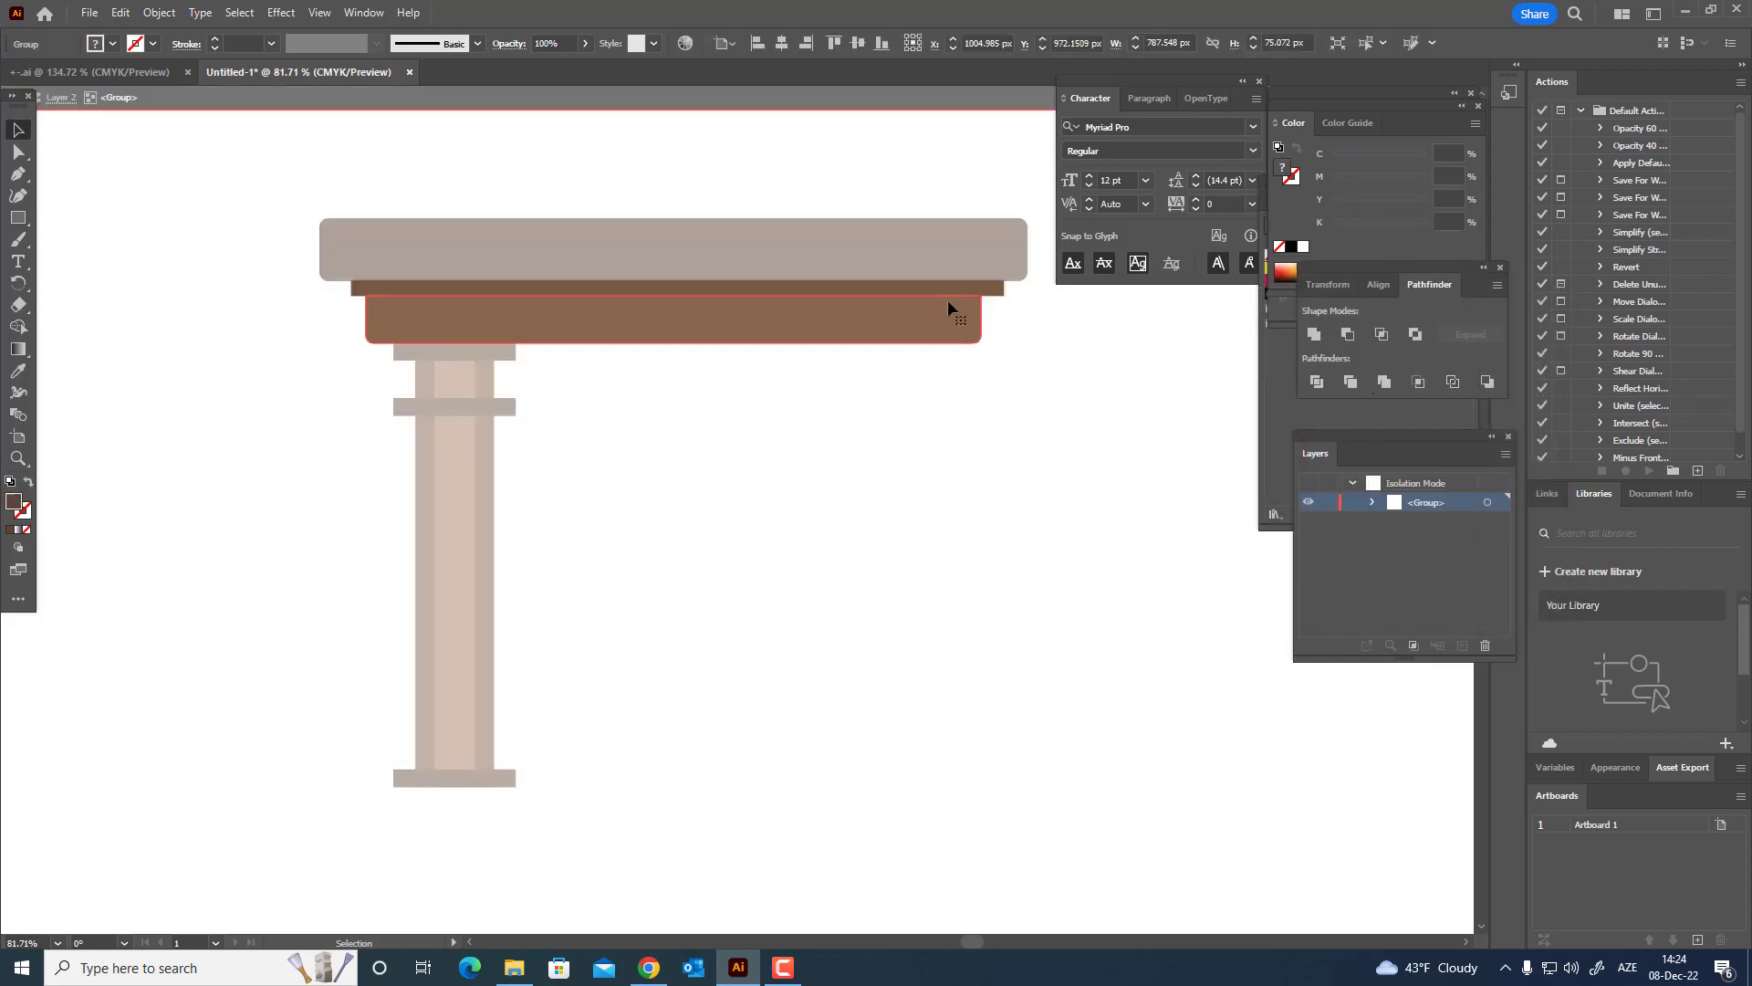
{"action": "left_click", "coordinate": [984, 289]}
{"action": "key", "text": "Delete"}
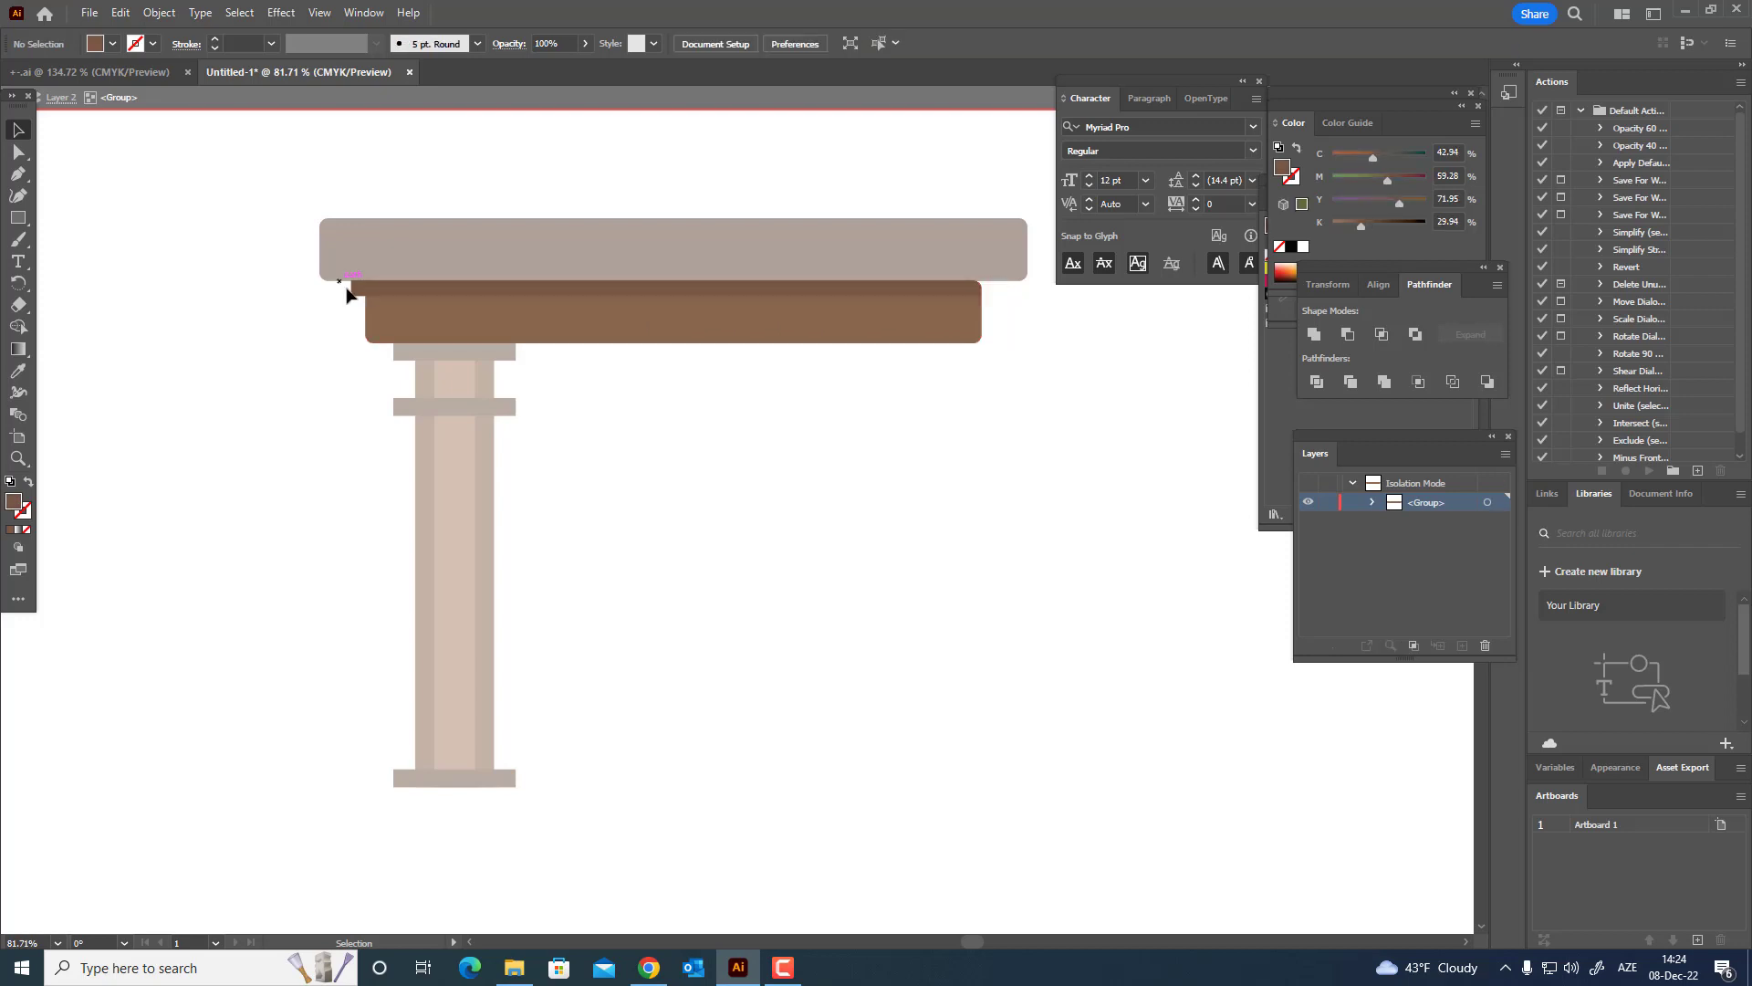
{"action": "double_click", "coordinate": [807, 486]}
- Apply the Pathfinder Unite operation to the topmost dark bar
{"action": "key", "text": "z"}
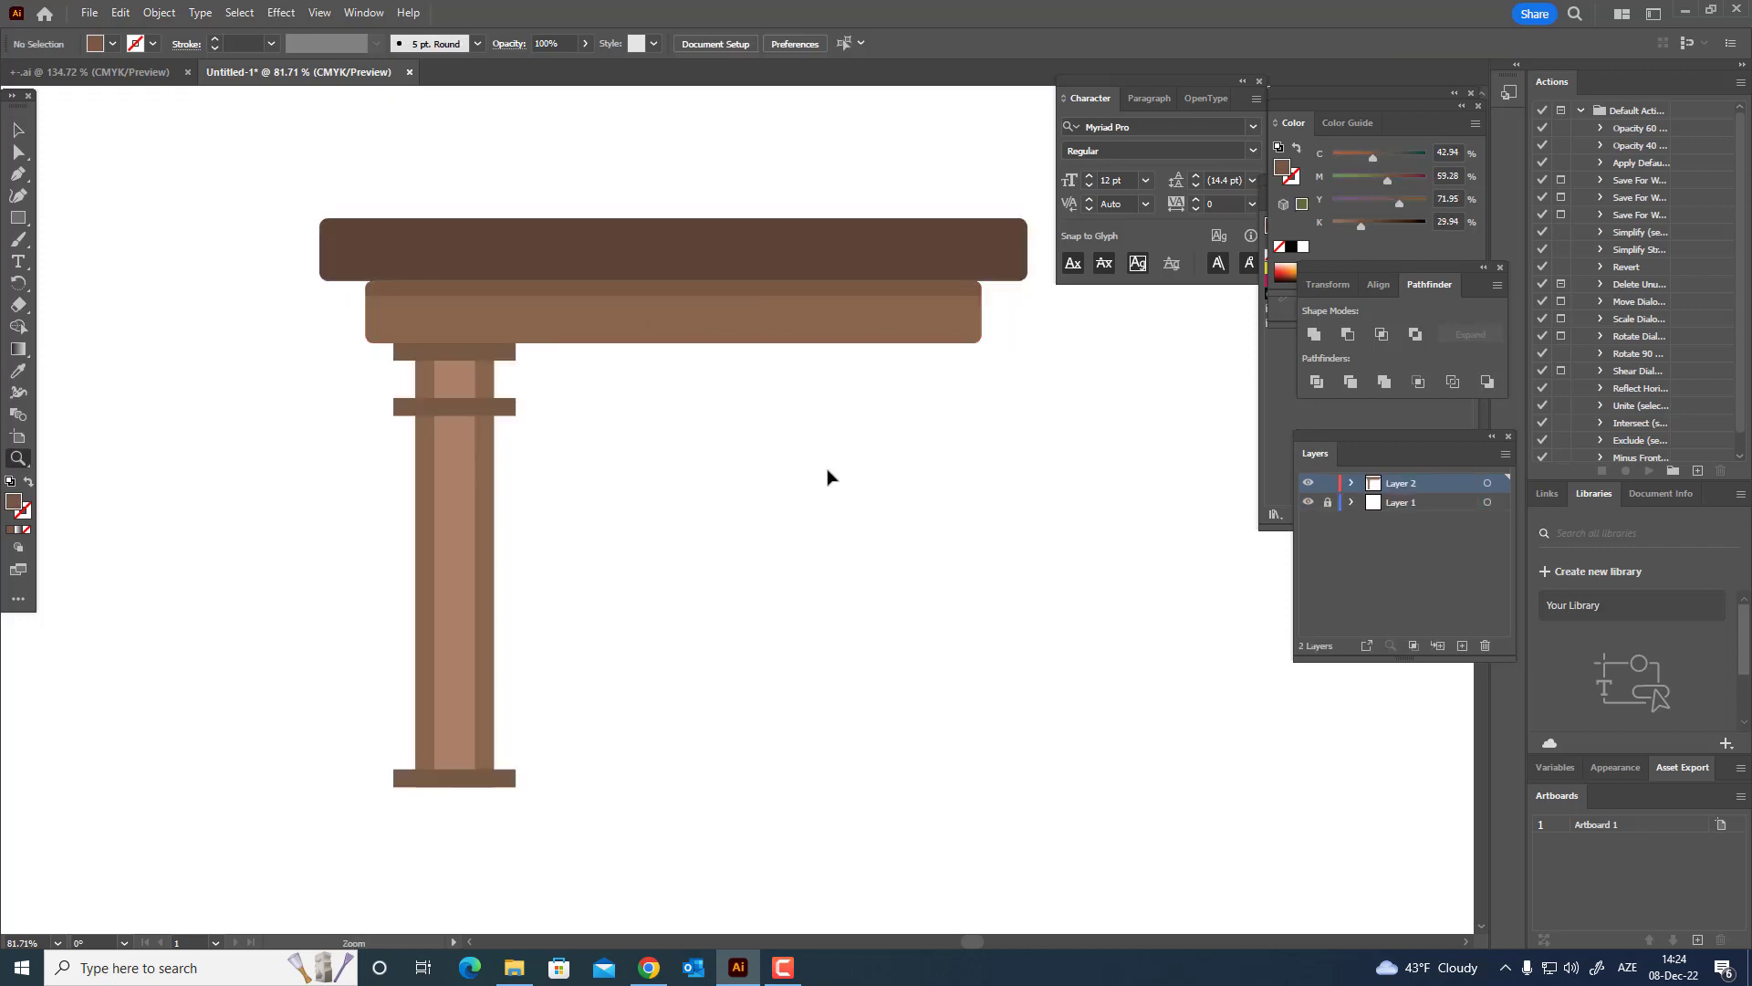
{"action": "left_click_drag", "start_coordinate": [830, 478], "coordinate": [798, 496]}
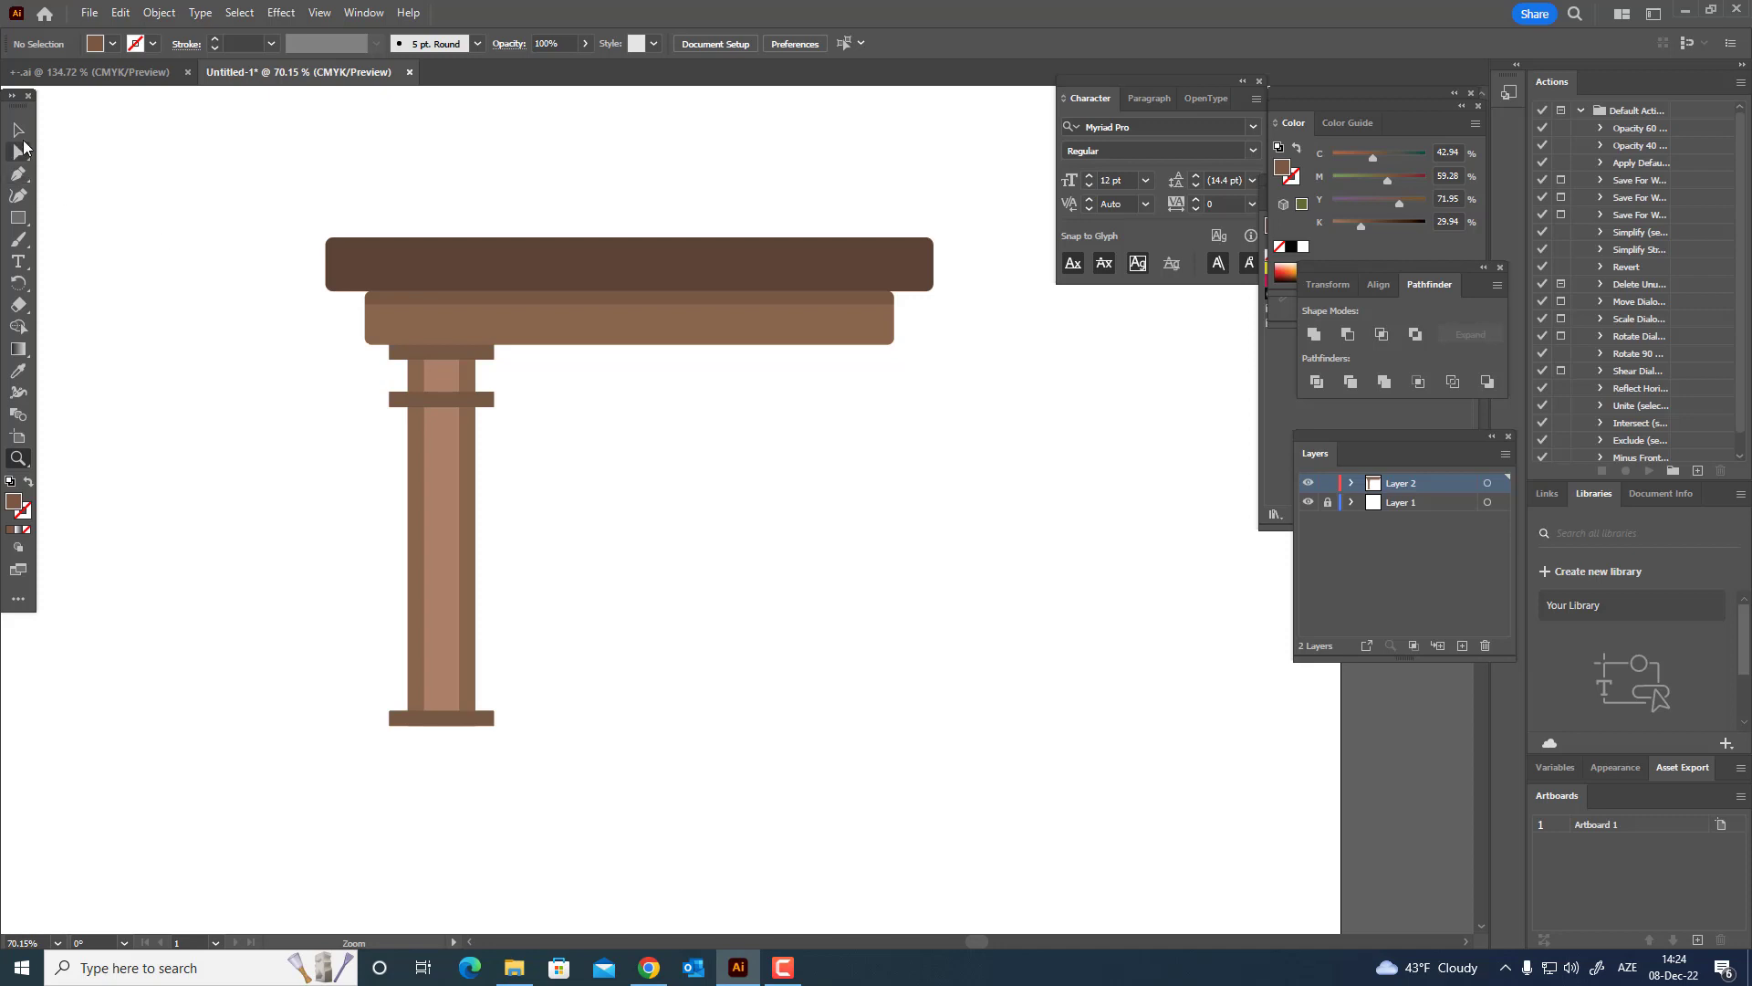
{"action": "left_click", "coordinate": [19, 130]}
{"action": "left_click", "coordinate": [438, 264]}
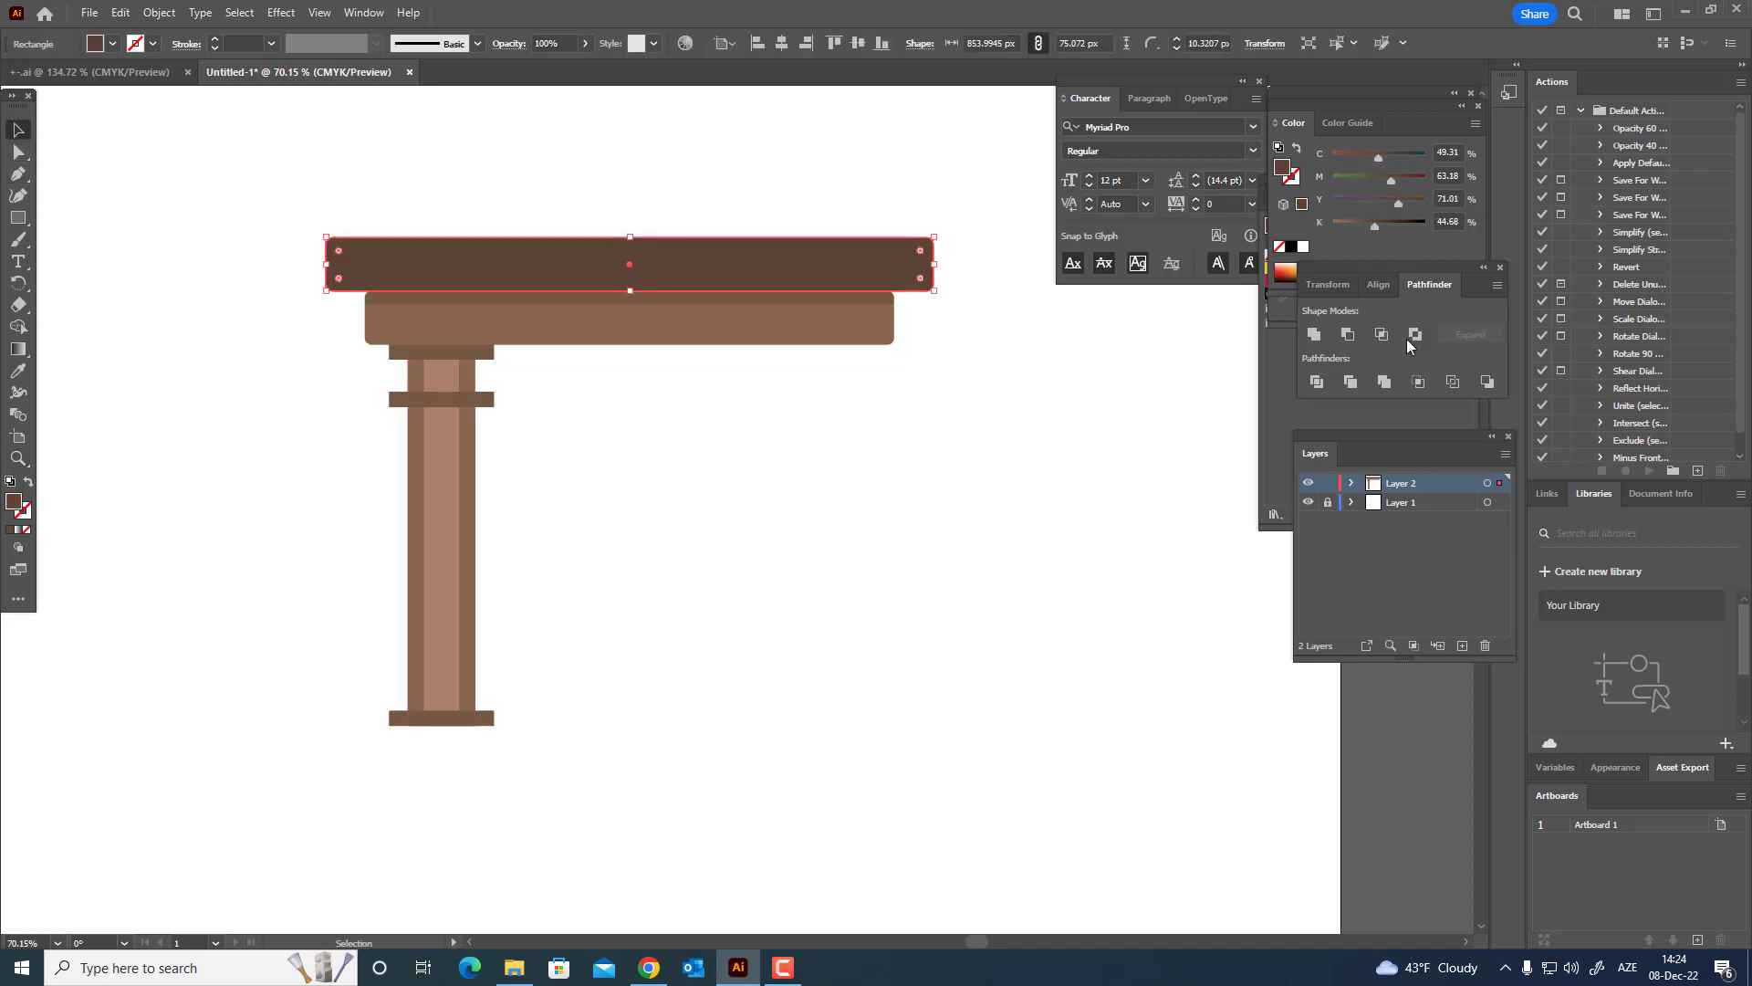
{"action": "left_click", "coordinate": [1314, 335]}
{"action": "left_click", "coordinate": [874, 404]}
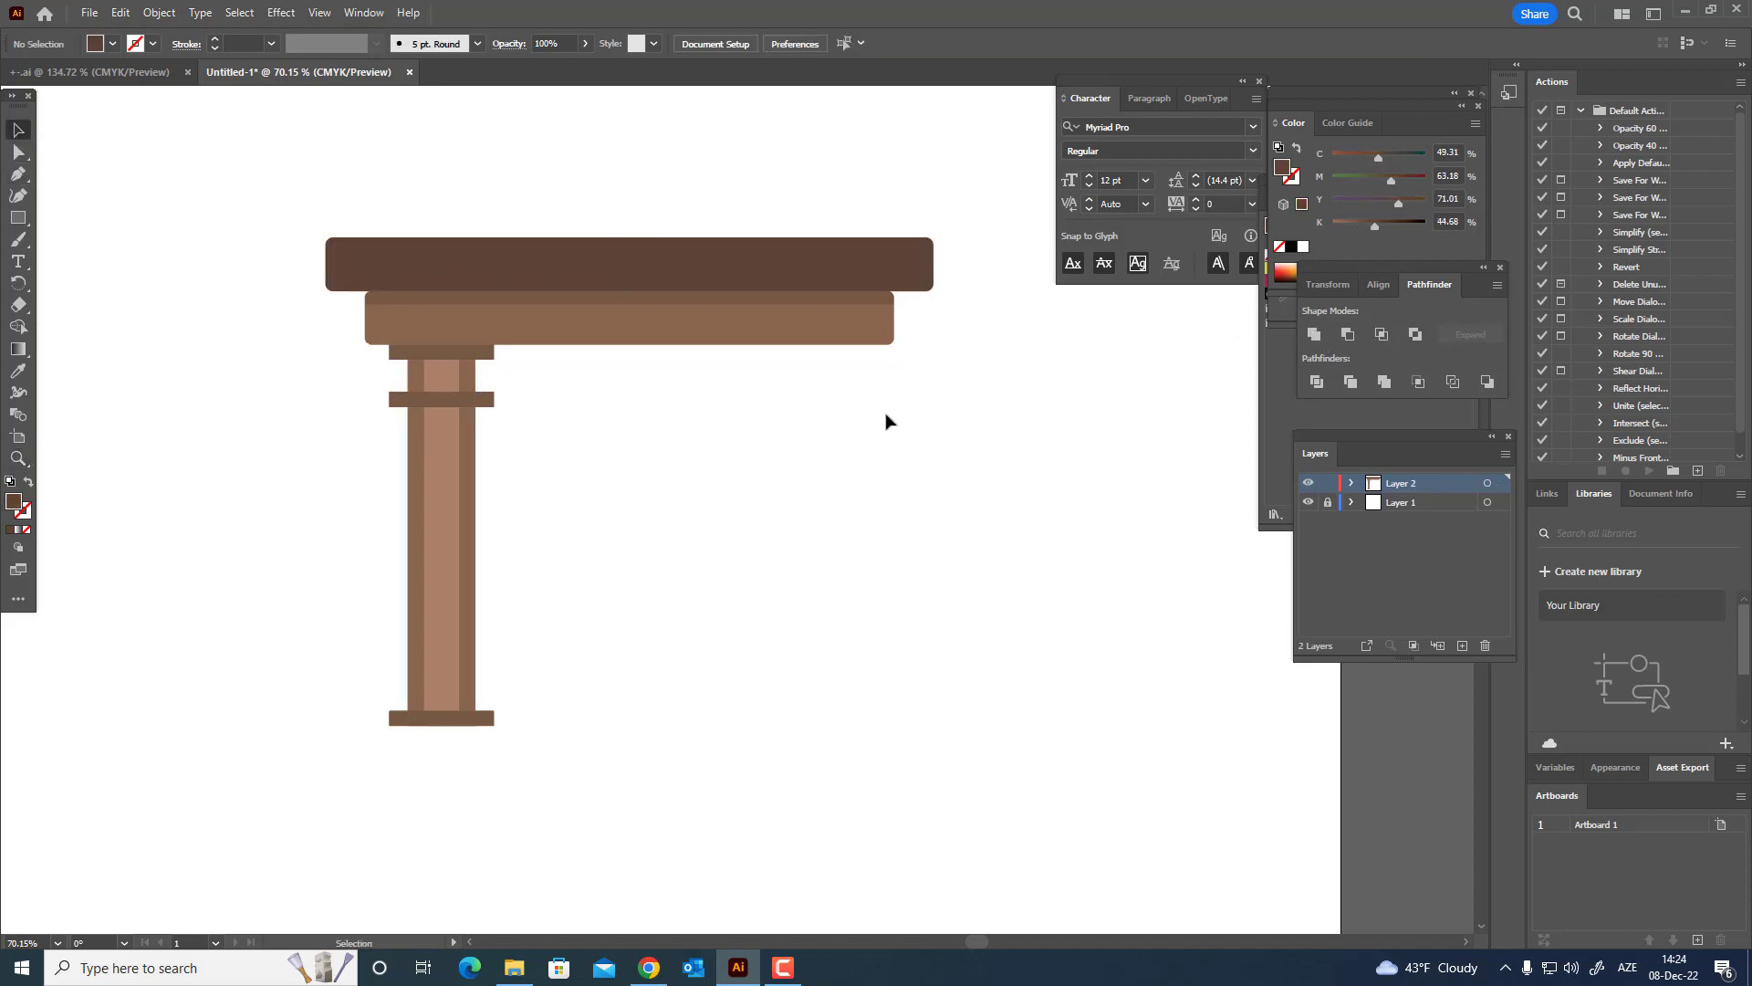
- Duplicate the two upper bars in front and move the copy straight down to sit beneath the column's base
{"action": "left_click_drag", "start_coordinate": [803, 315], "coordinate": [755, 235]}
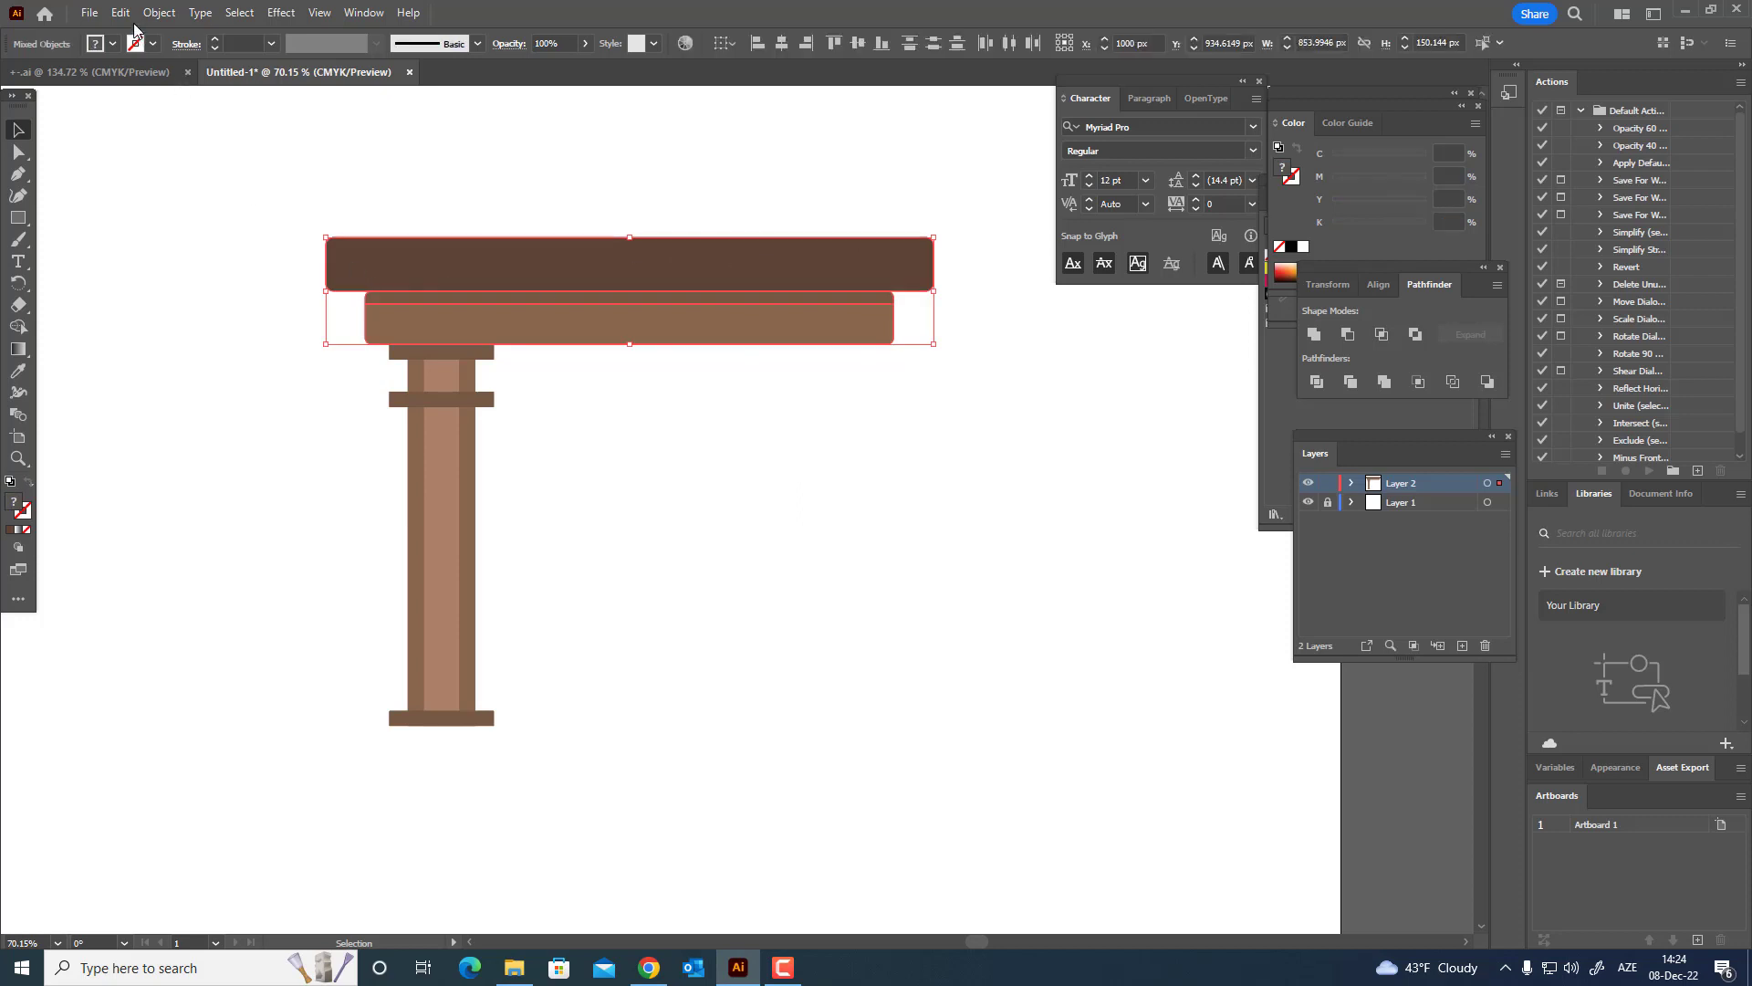
{"action": "left_click", "coordinate": [121, 13]}
{"action": "left_click", "coordinate": [150, 101]}
{"action": "left_click", "coordinate": [120, 13]}
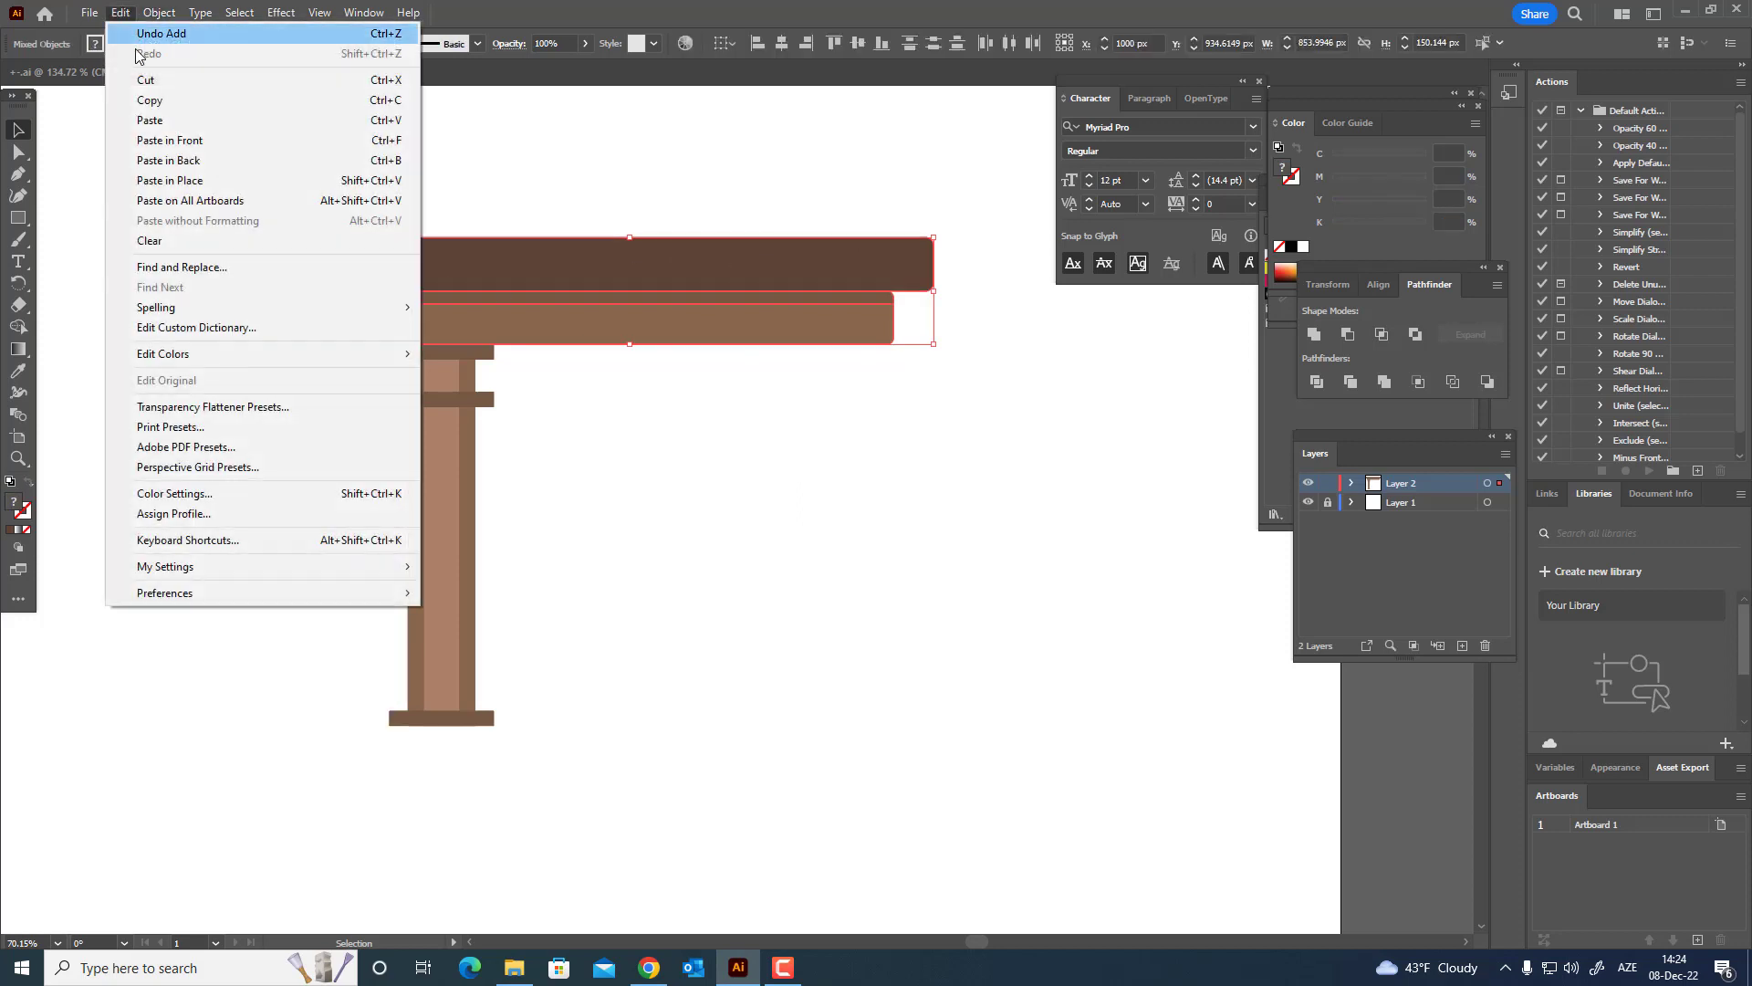
{"action": "left_click", "coordinate": [149, 100]}
{"action": "left_click", "coordinate": [120, 13]}
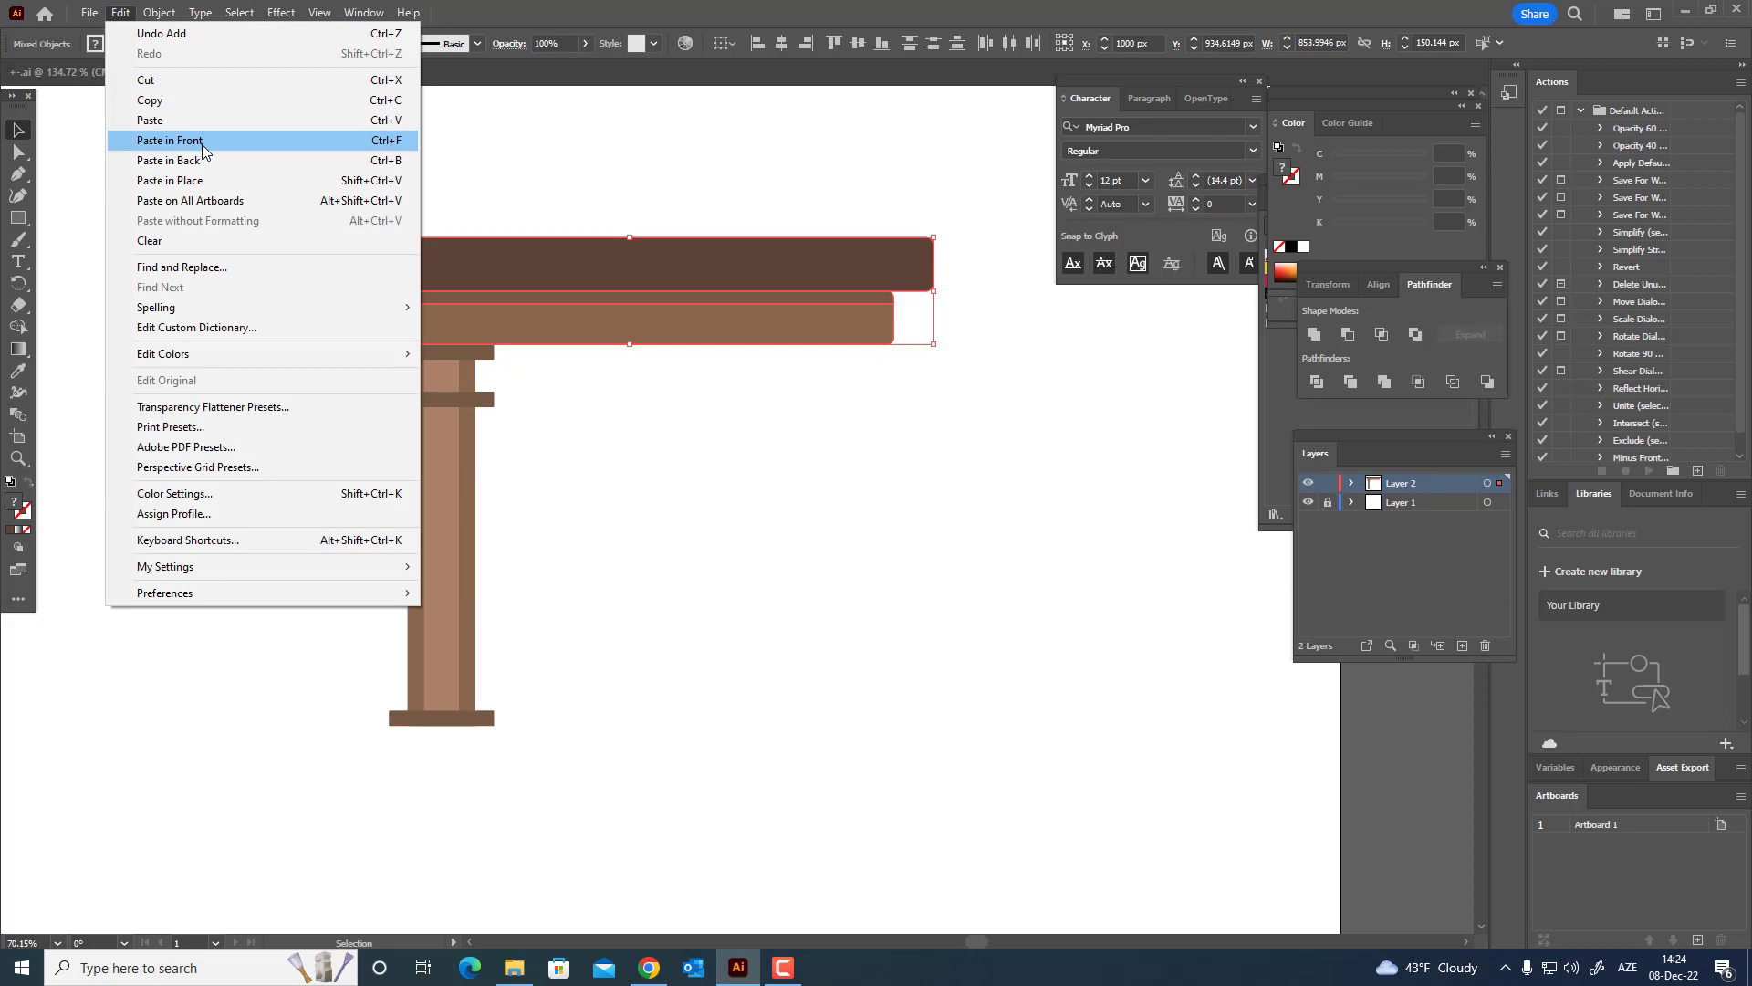
{"action": "left_click", "coordinate": [170, 140]}
{"action": "left_click_drag", "start_coordinate": [704, 277], "coordinate": [690, 756]}
- Reflect the copied bars across the horizontal axis so the darkest bar lies at the very bottom
{"action": "right_click", "coordinate": [690, 755]}
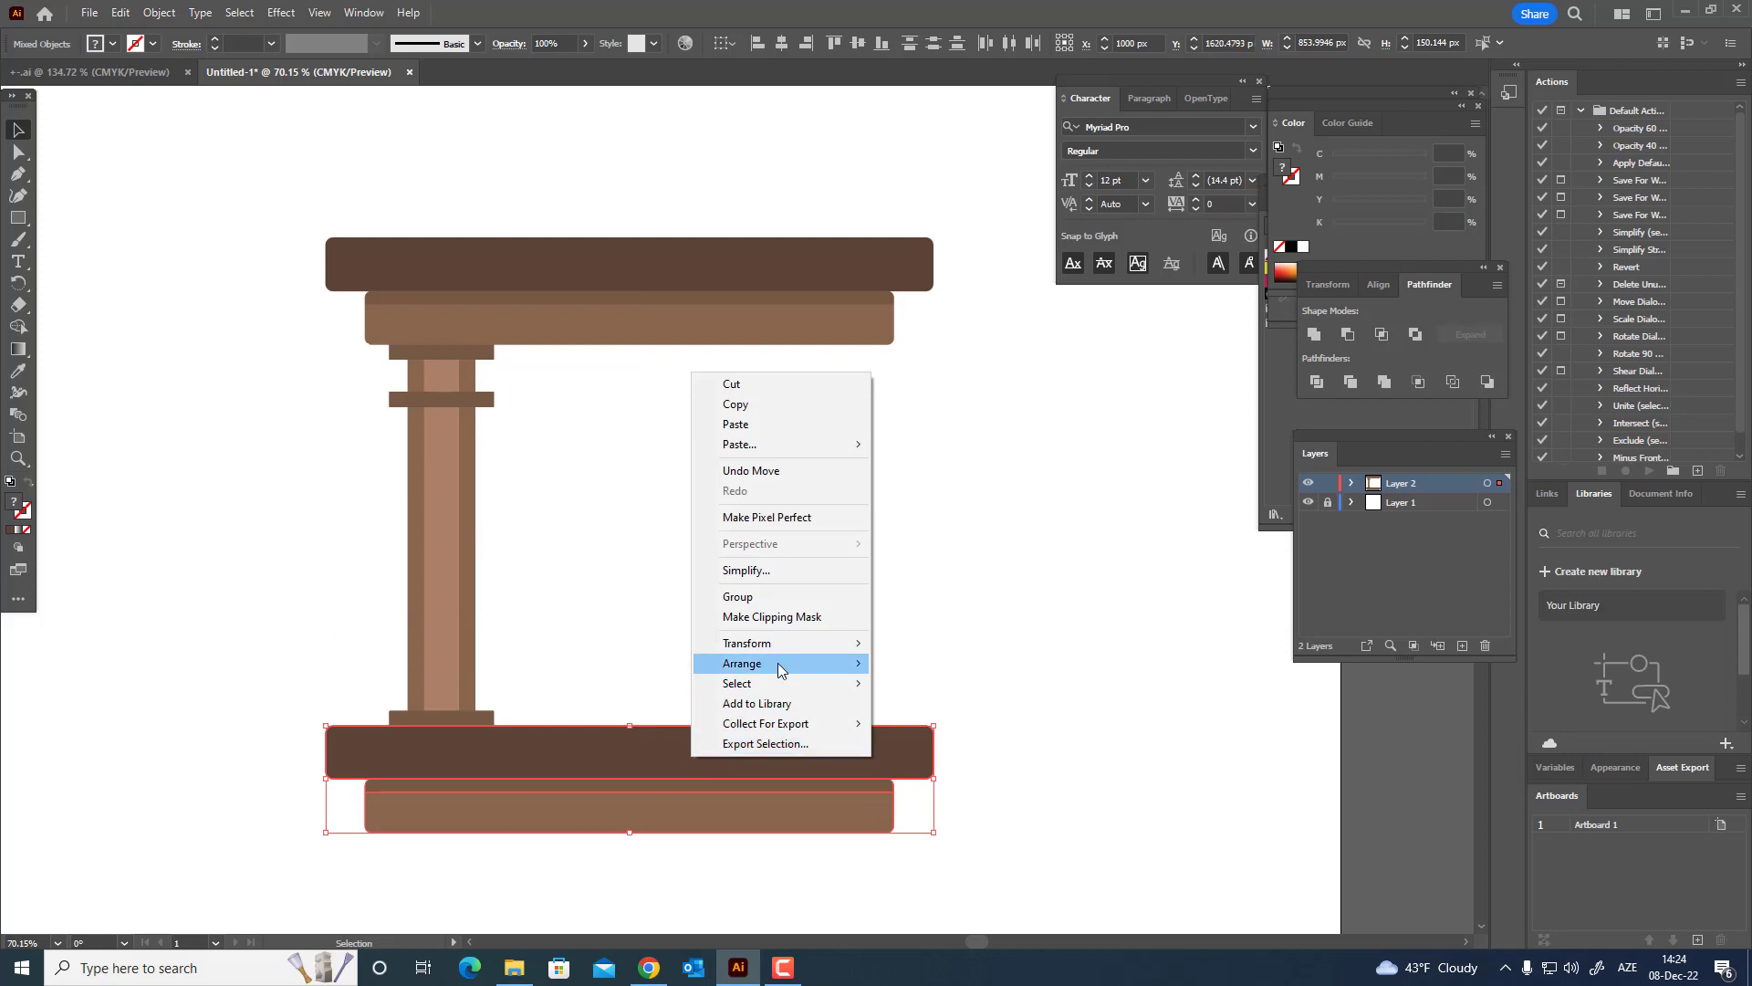
{"action": "mouse_move", "coordinate": [785, 642]}
{"action": "left_click", "coordinate": [978, 712]}
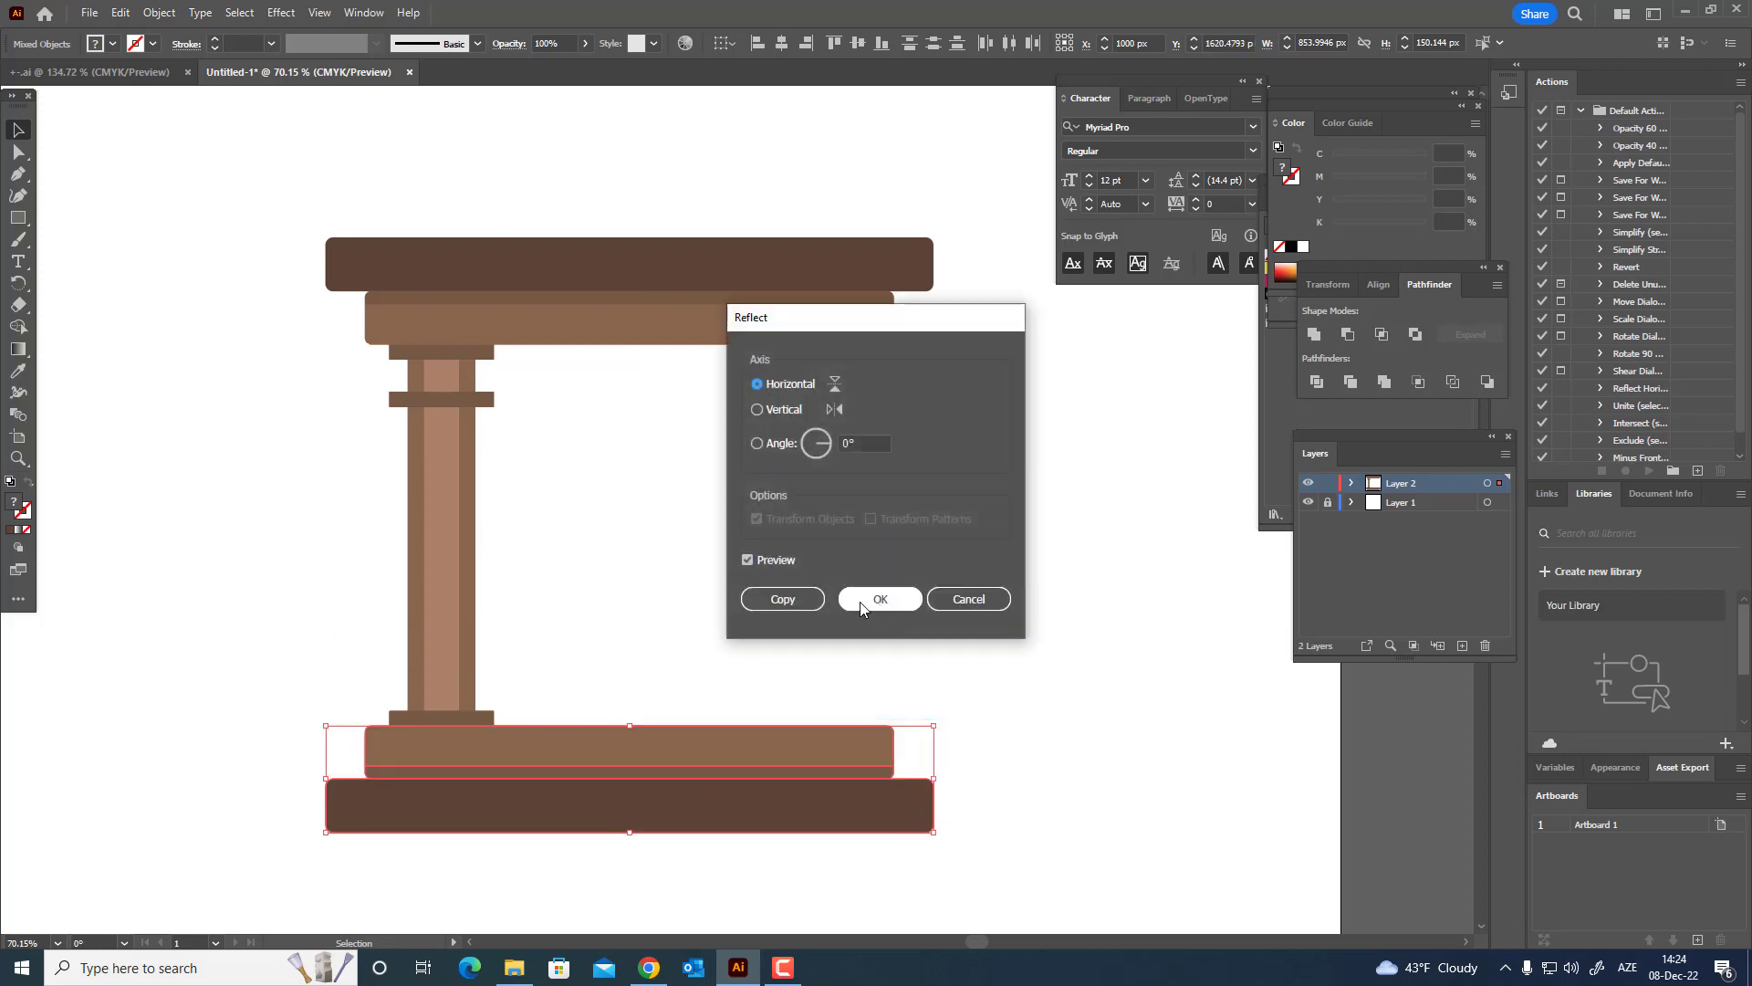
{"action": "left_click", "coordinate": [860, 599]}
{"action": "left_click", "coordinate": [1021, 743]}
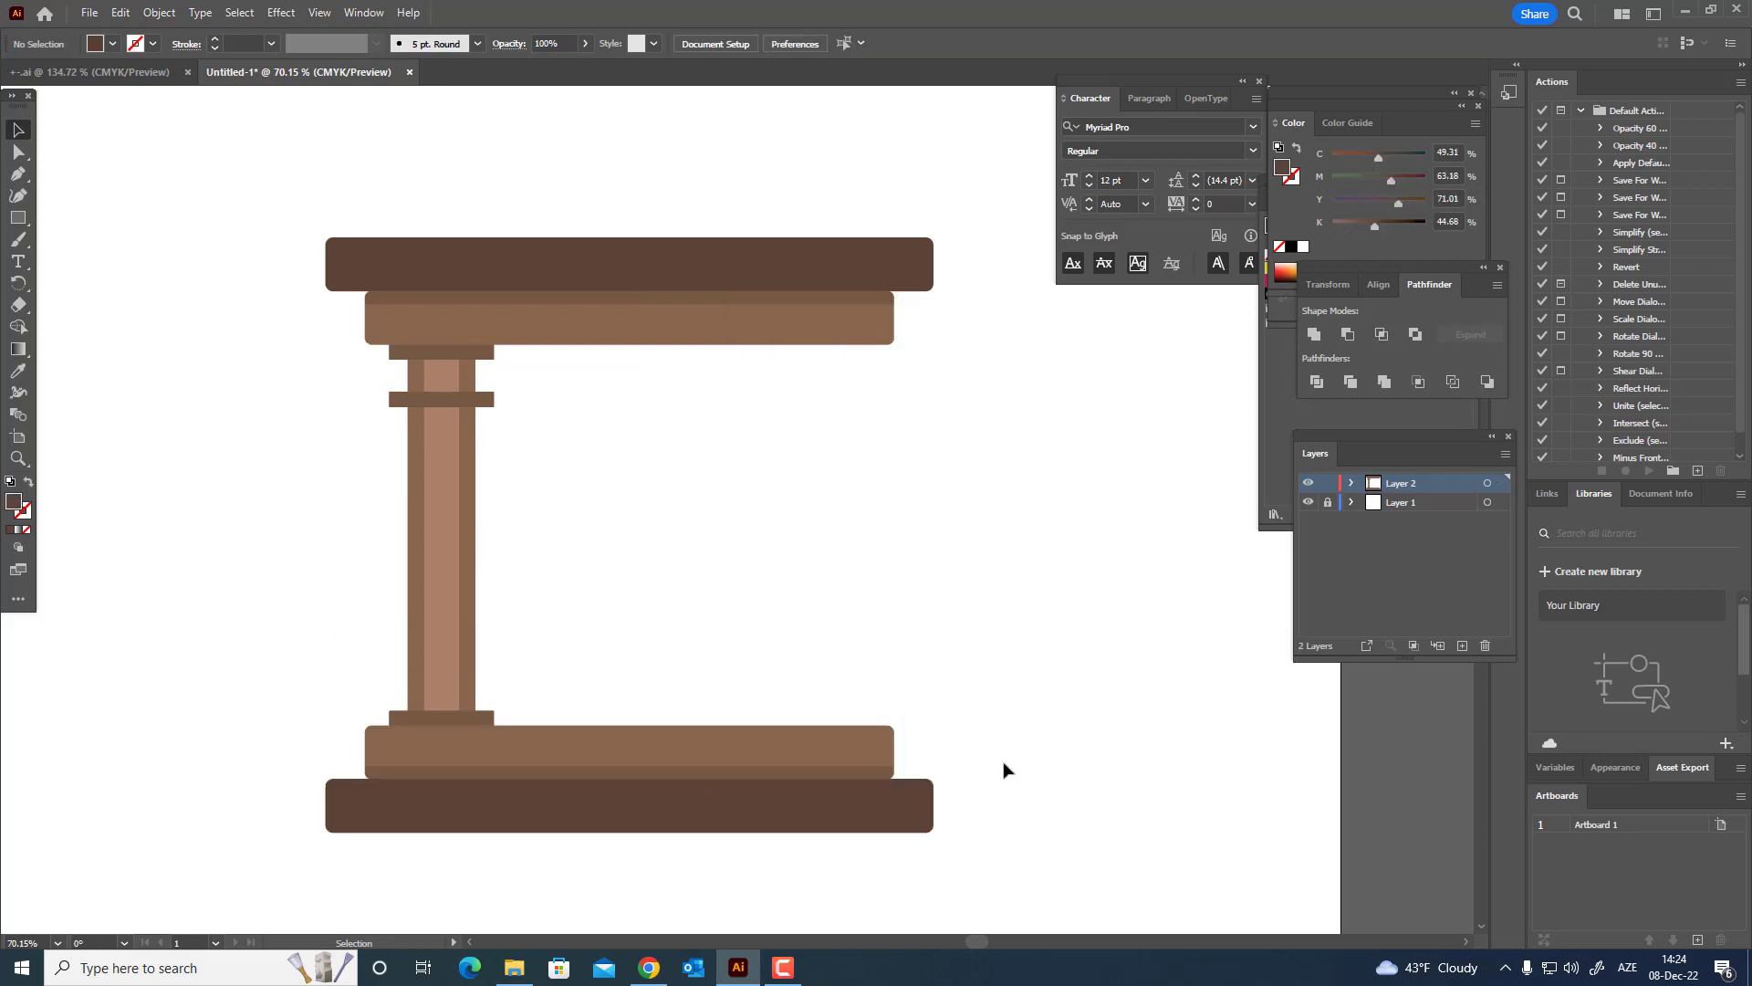
- Round the corners of the column's top, collar and base bands together to a radius of about 3.35 px
{"action": "left_click_drag", "start_coordinate": [1004, 769], "coordinate": [1053, 684]}
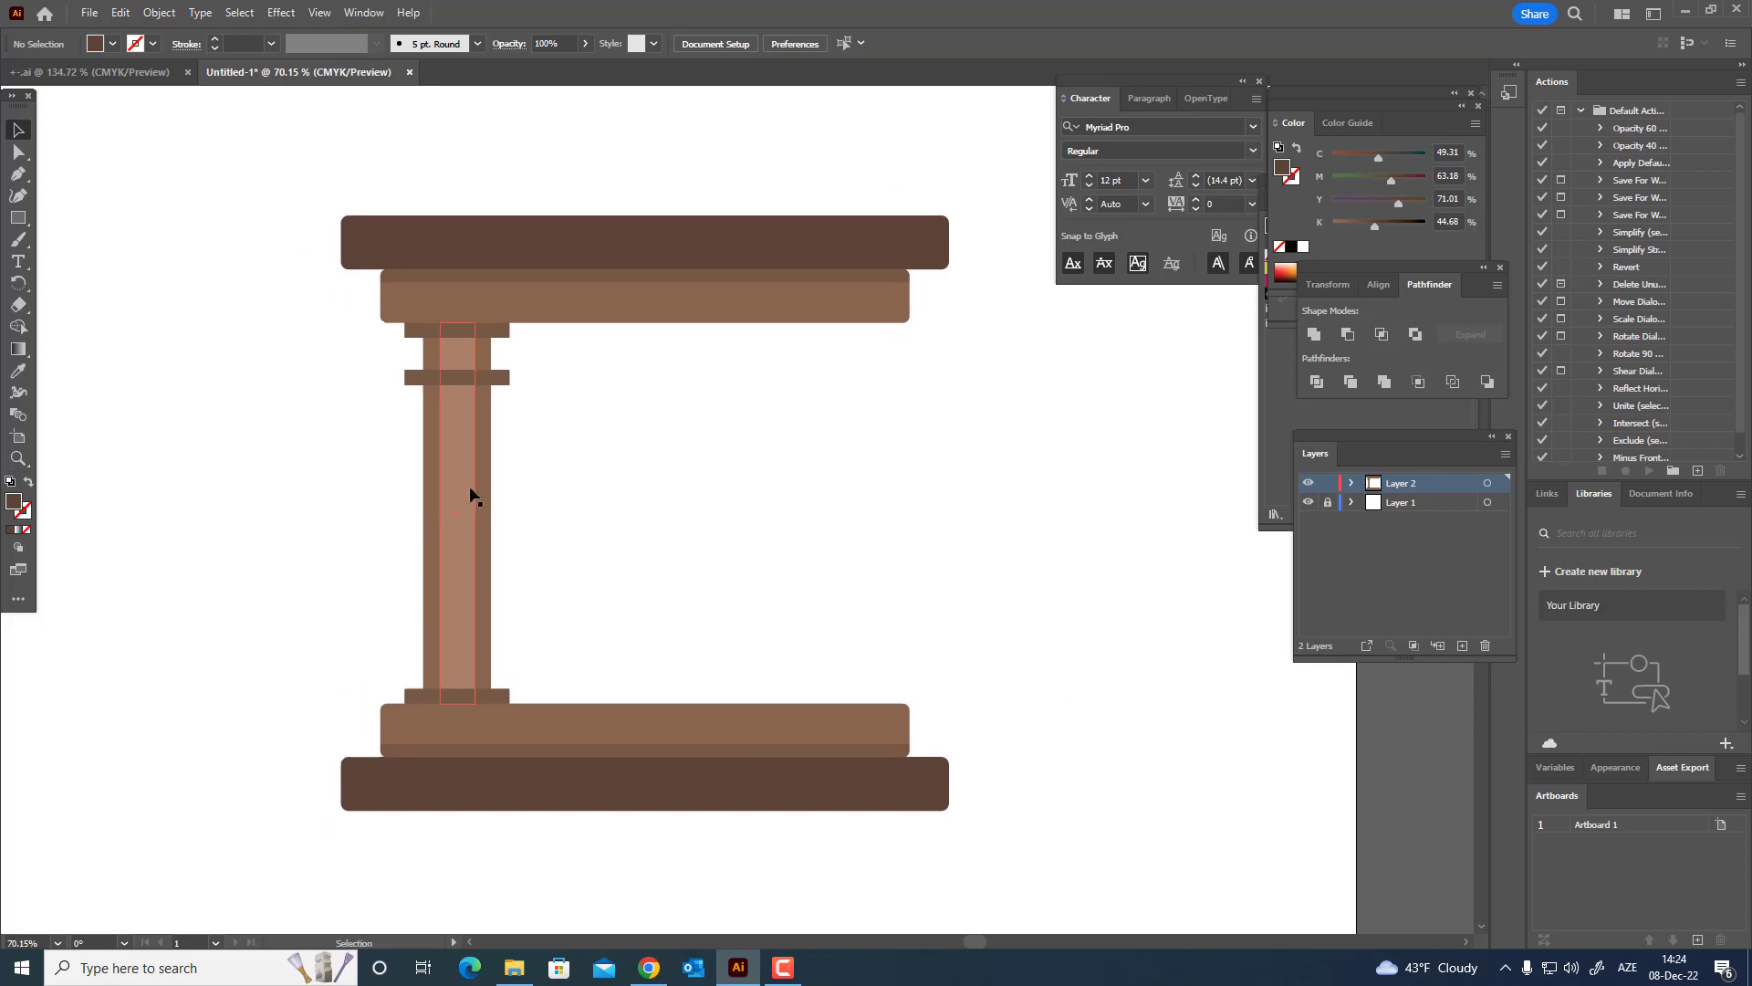
{"action": "key", "text": "z"}
{"action": "left_click_drag", "start_coordinate": [422, 312], "coordinate": [689, 437]}
{"action": "left_click", "coordinate": [17, 134]}
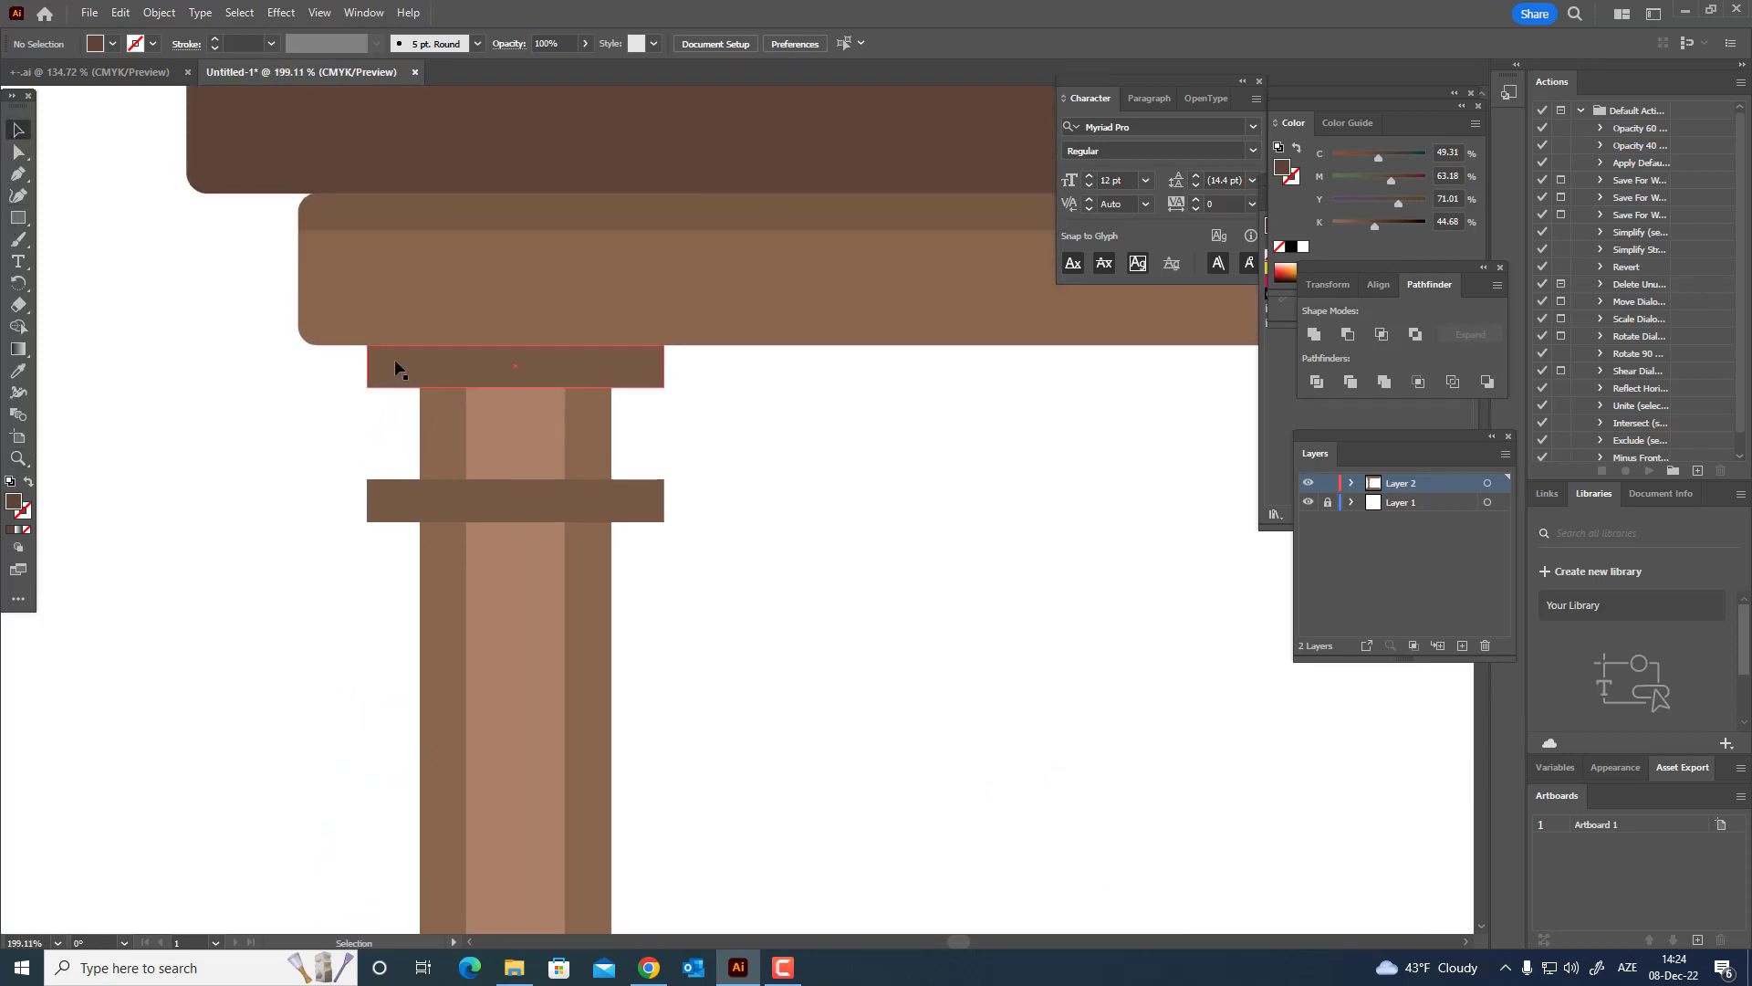
{"action": "left_click", "coordinate": [447, 383]}
{"action": "left_click", "coordinate": [20, 153]}
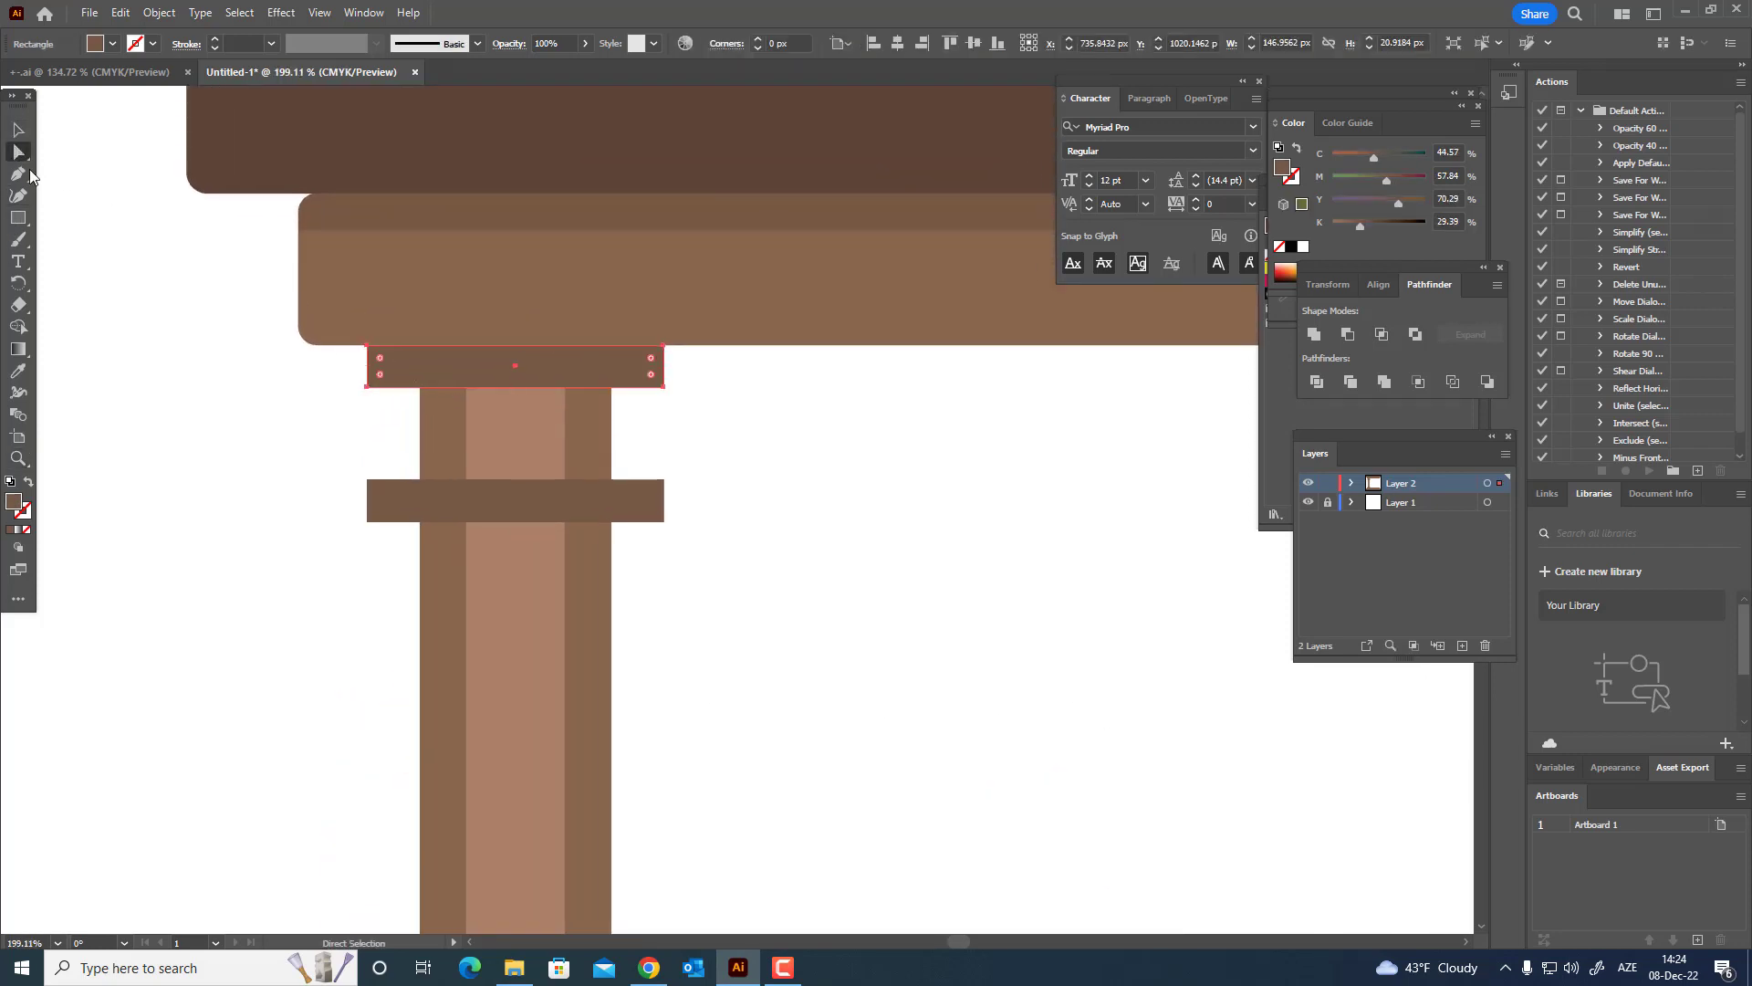
{"action": "left_click", "coordinate": [401, 493], "text": "shift"}
{"action": "scroll", "coordinate": [568, 486], "scroll_direction": "down", "scroll_amount": 10}
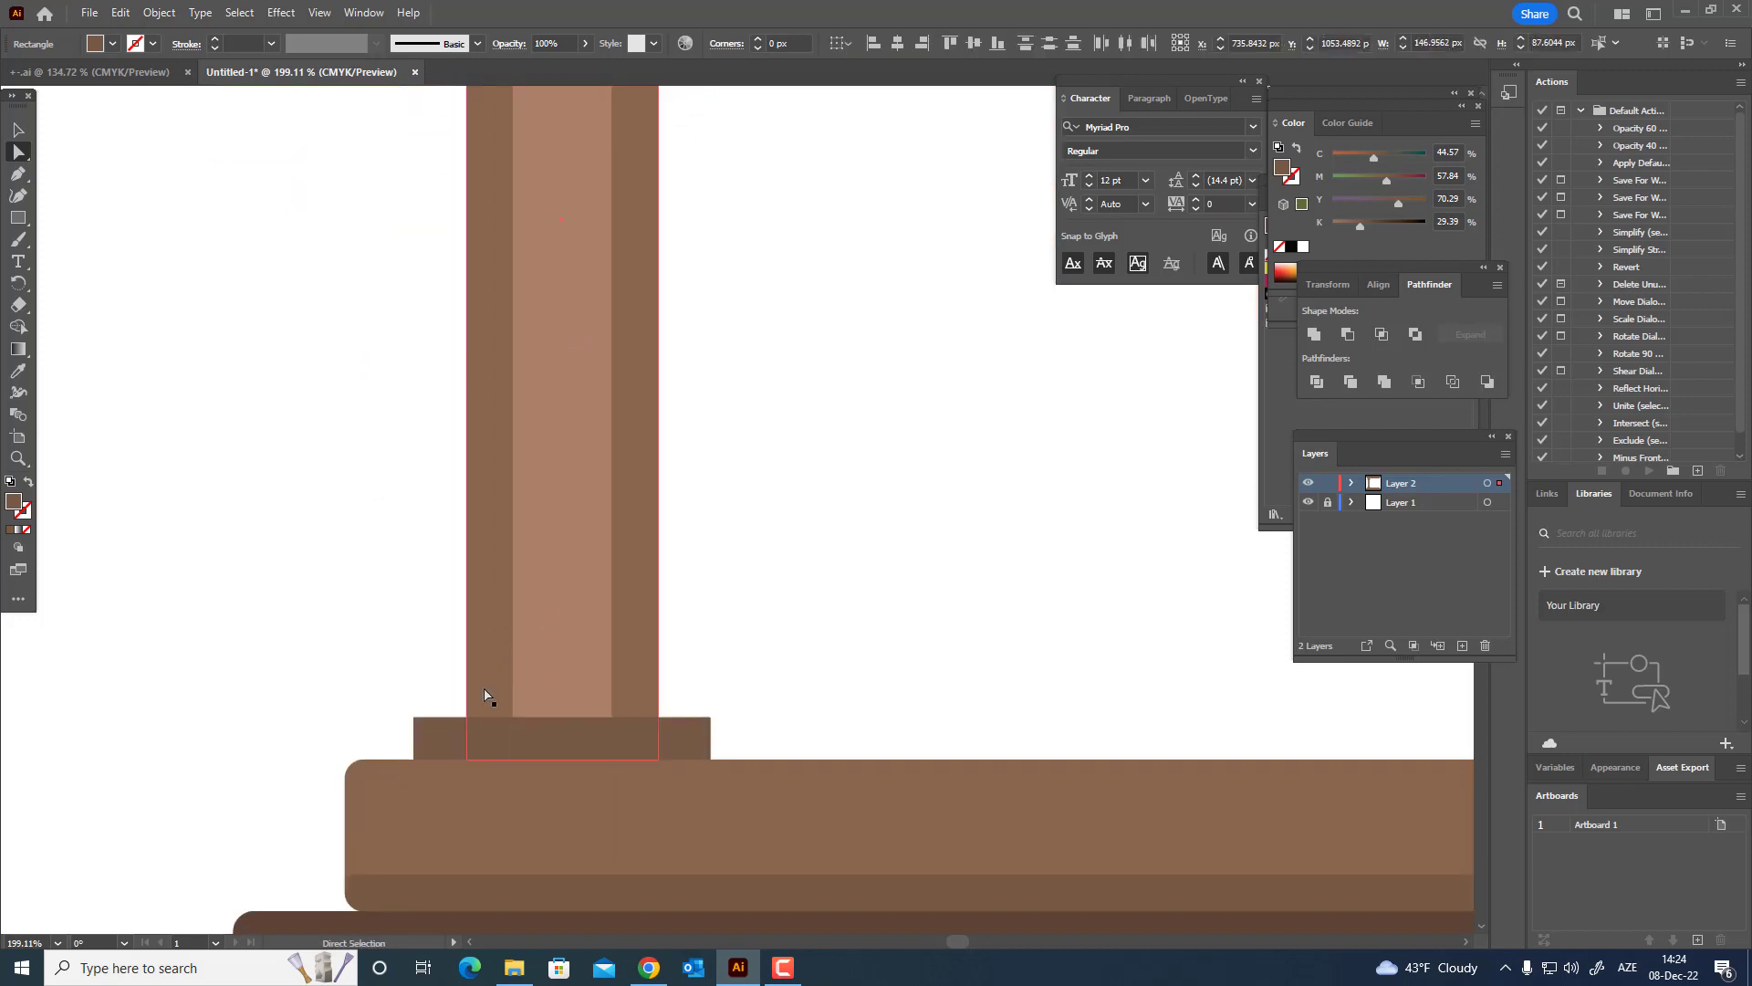
{"action": "left_click", "coordinate": [444, 734]}
{"action": "left_click_drag", "start_coordinate": [429, 732], "coordinate": [419, 730]}
- Apply the Pathfinder Unite operation separately to each of the column's three rounded bands
{"action": "key", "text": "z"}
{"action": "left_click_drag", "start_coordinate": [584, 617], "coordinate": [361, 635]}
{"action": "left_click_drag", "start_coordinate": [526, 599], "coordinate": [465, 800]}
{"action": "left_click_drag", "start_coordinate": [560, 451], "coordinate": [840, 567]}
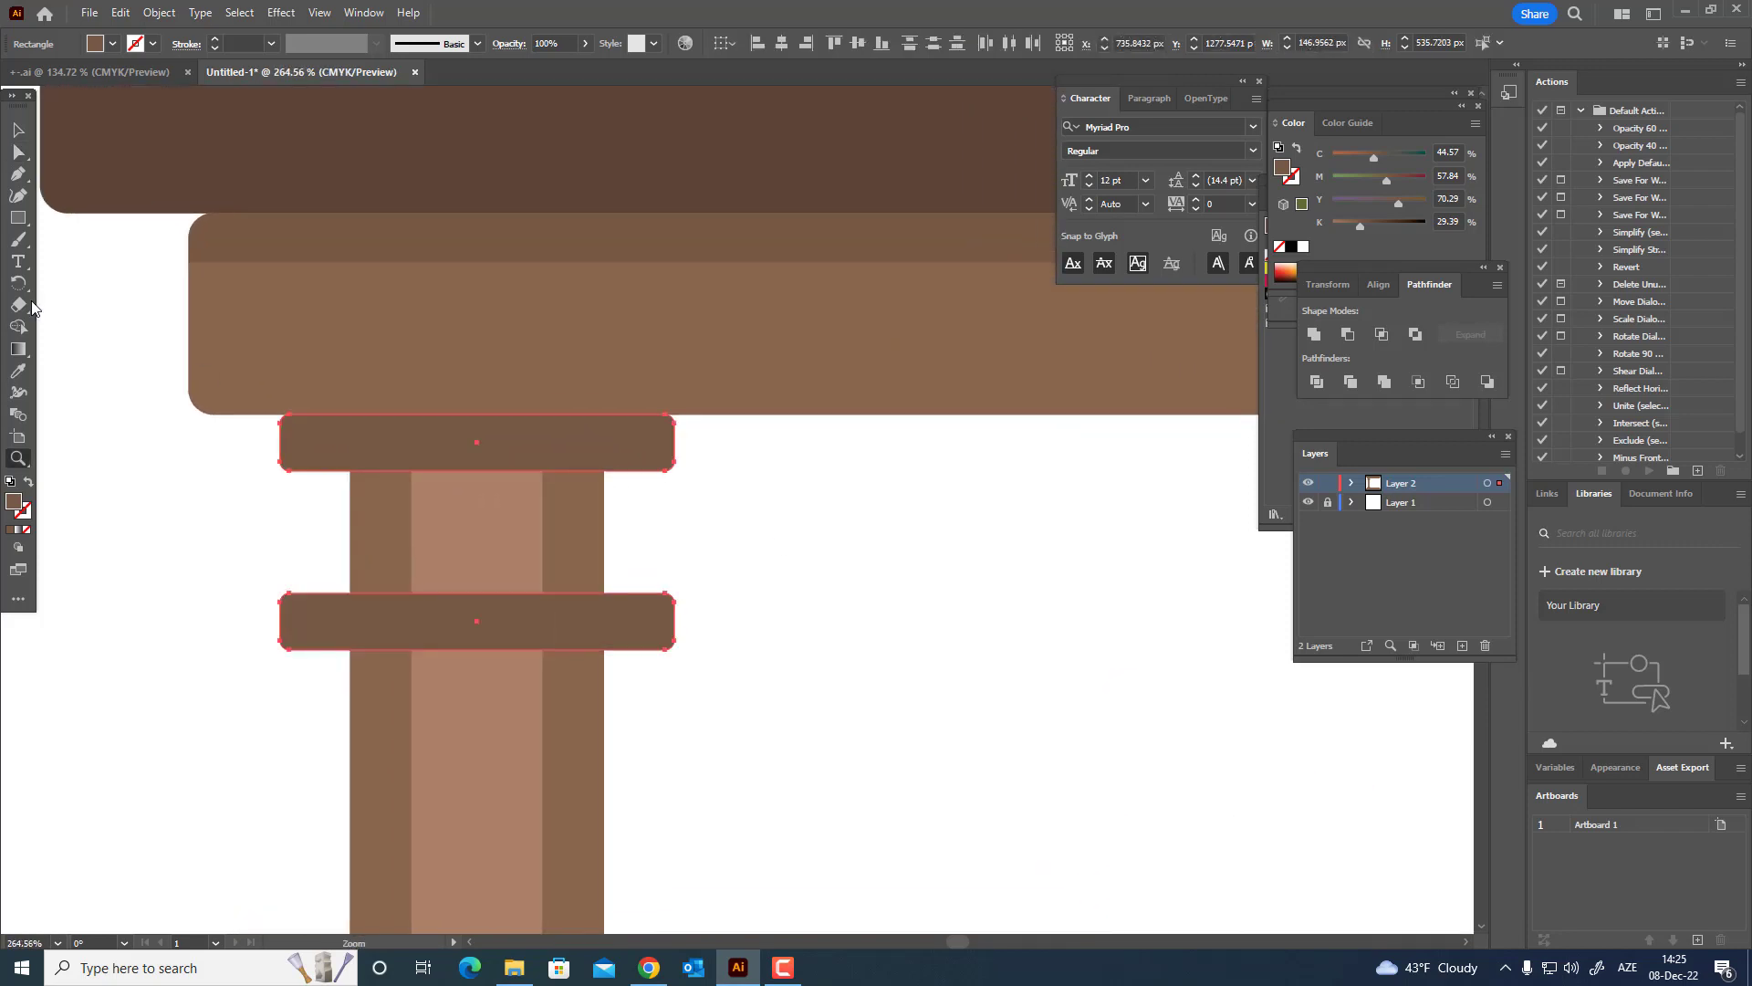
{"action": "left_click", "coordinate": [16, 131]}
{"action": "left_click", "coordinate": [830, 555]}
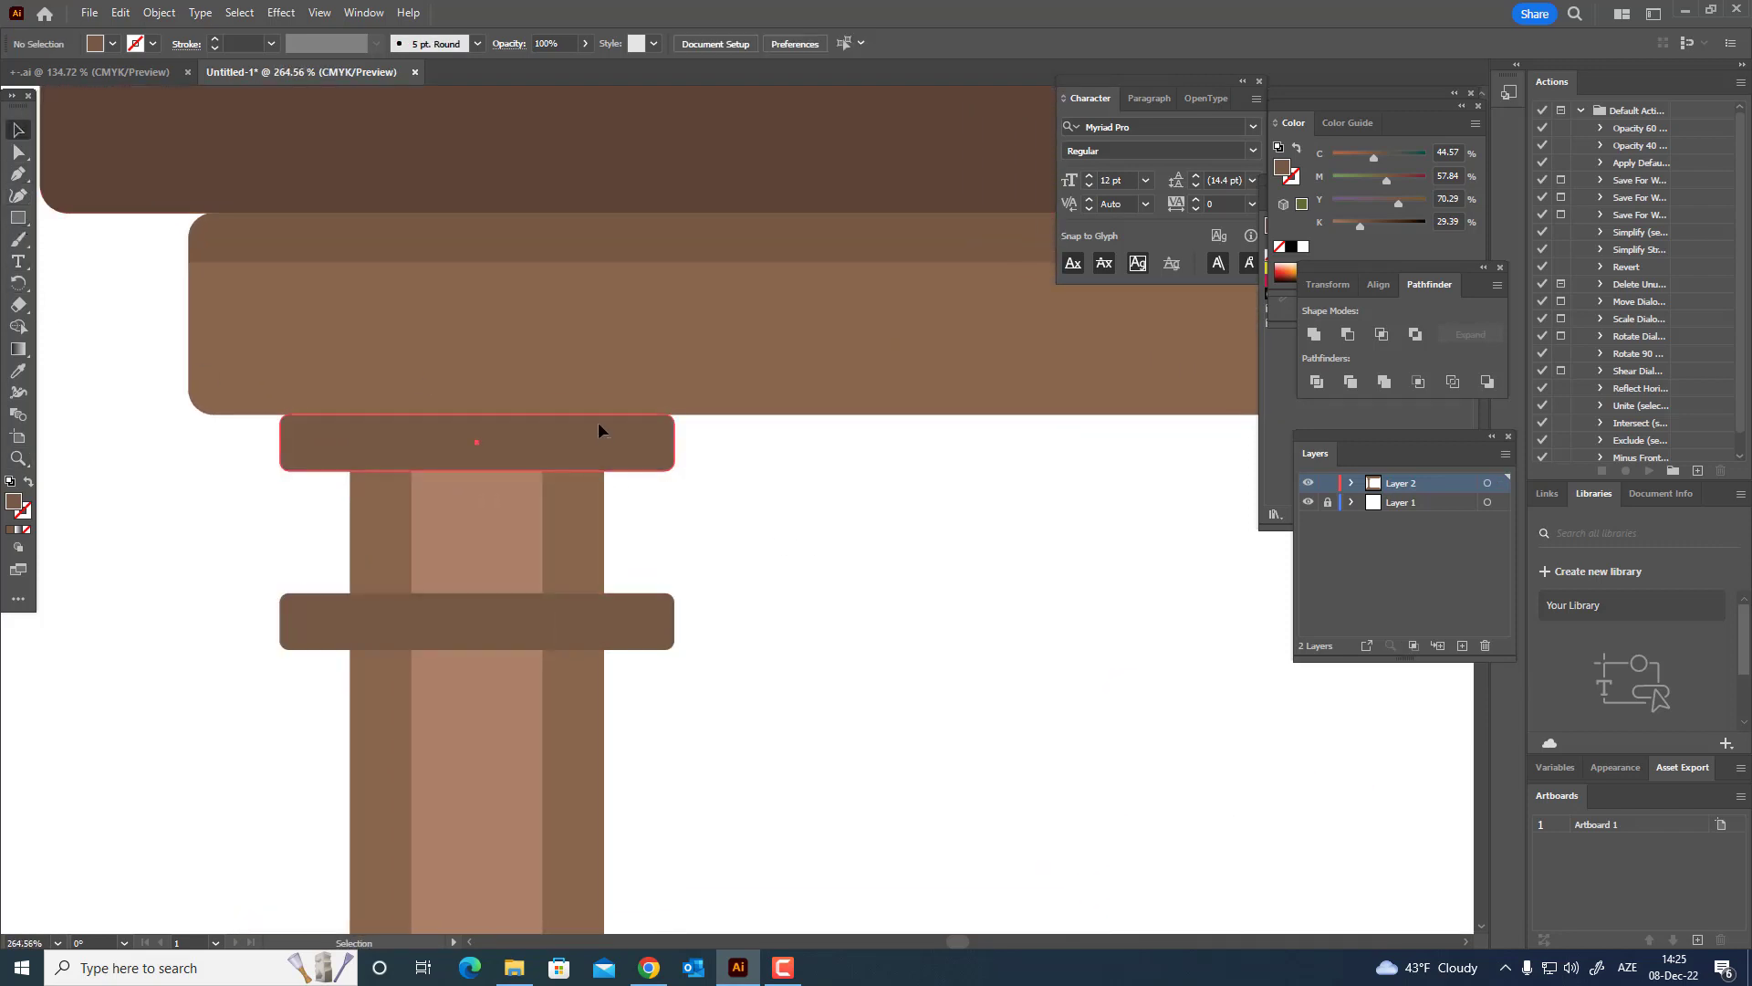
{"action": "left_click", "coordinate": [599, 425]}
{"action": "left_click", "coordinate": [1314, 334]}
{"action": "left_click", "coordinate": [688, 665]}
{"action": "left_click", "coordinate": [648, 626]}
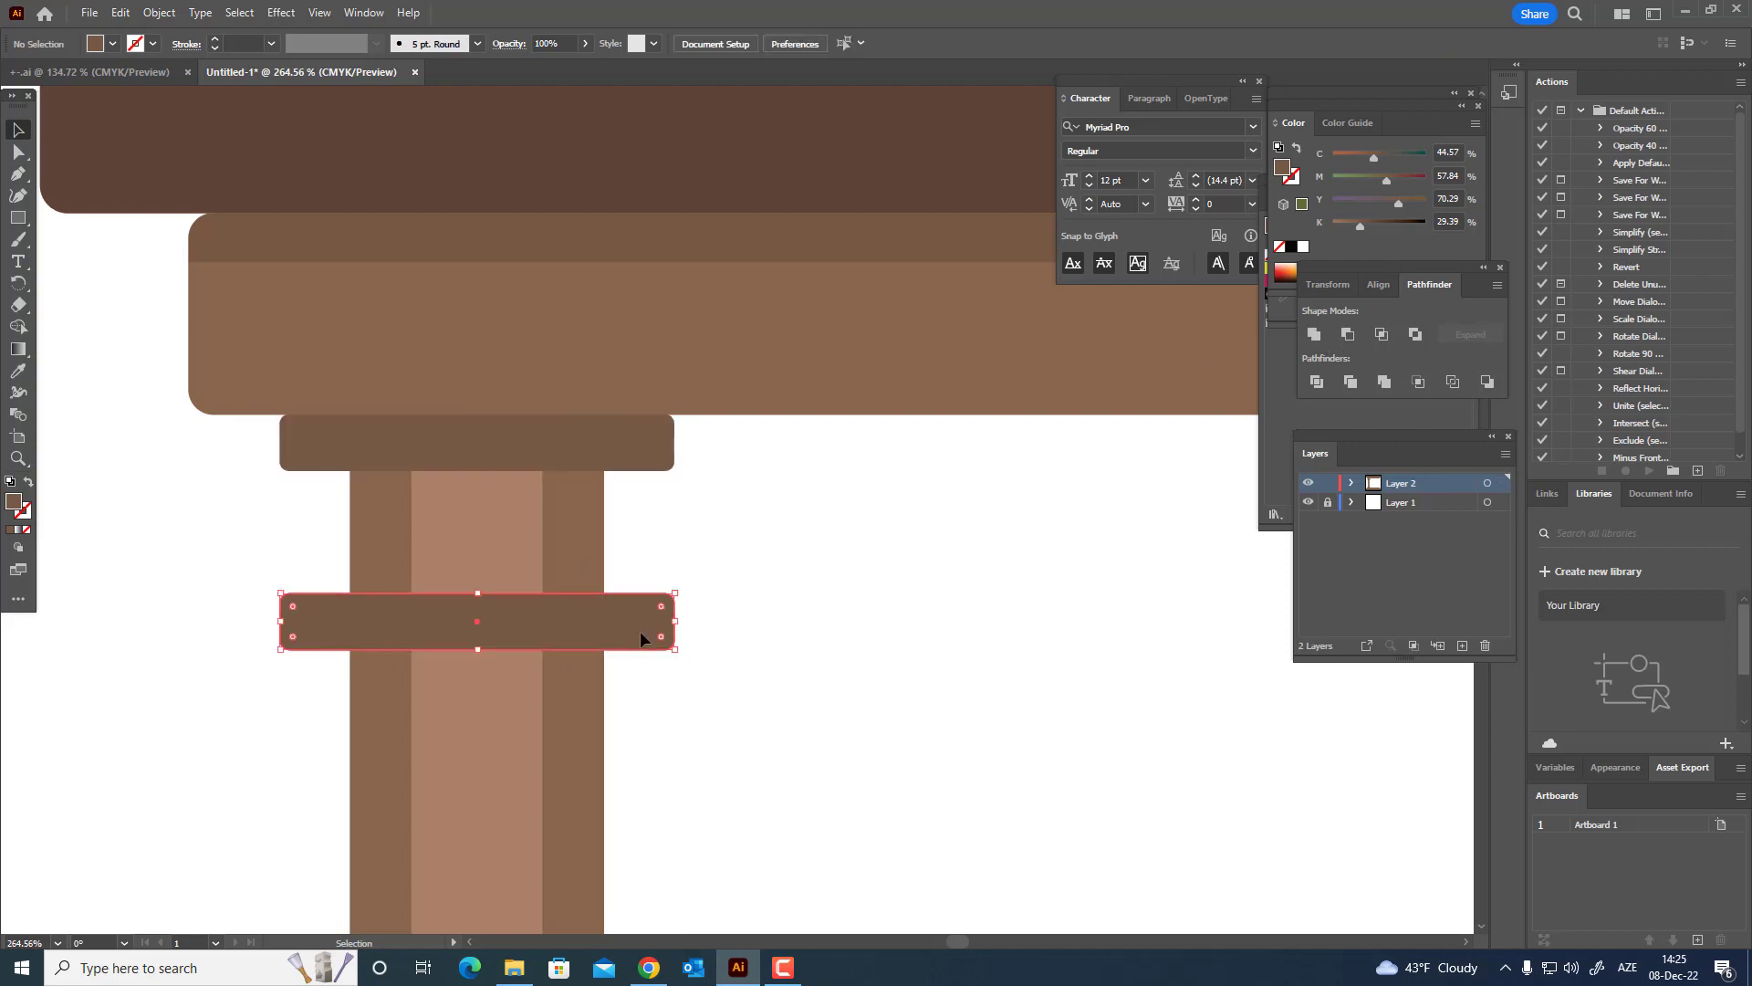
{"action": "left_click_drag", "start_coordinate": [795, 658], "coordinate": [714, 404]}
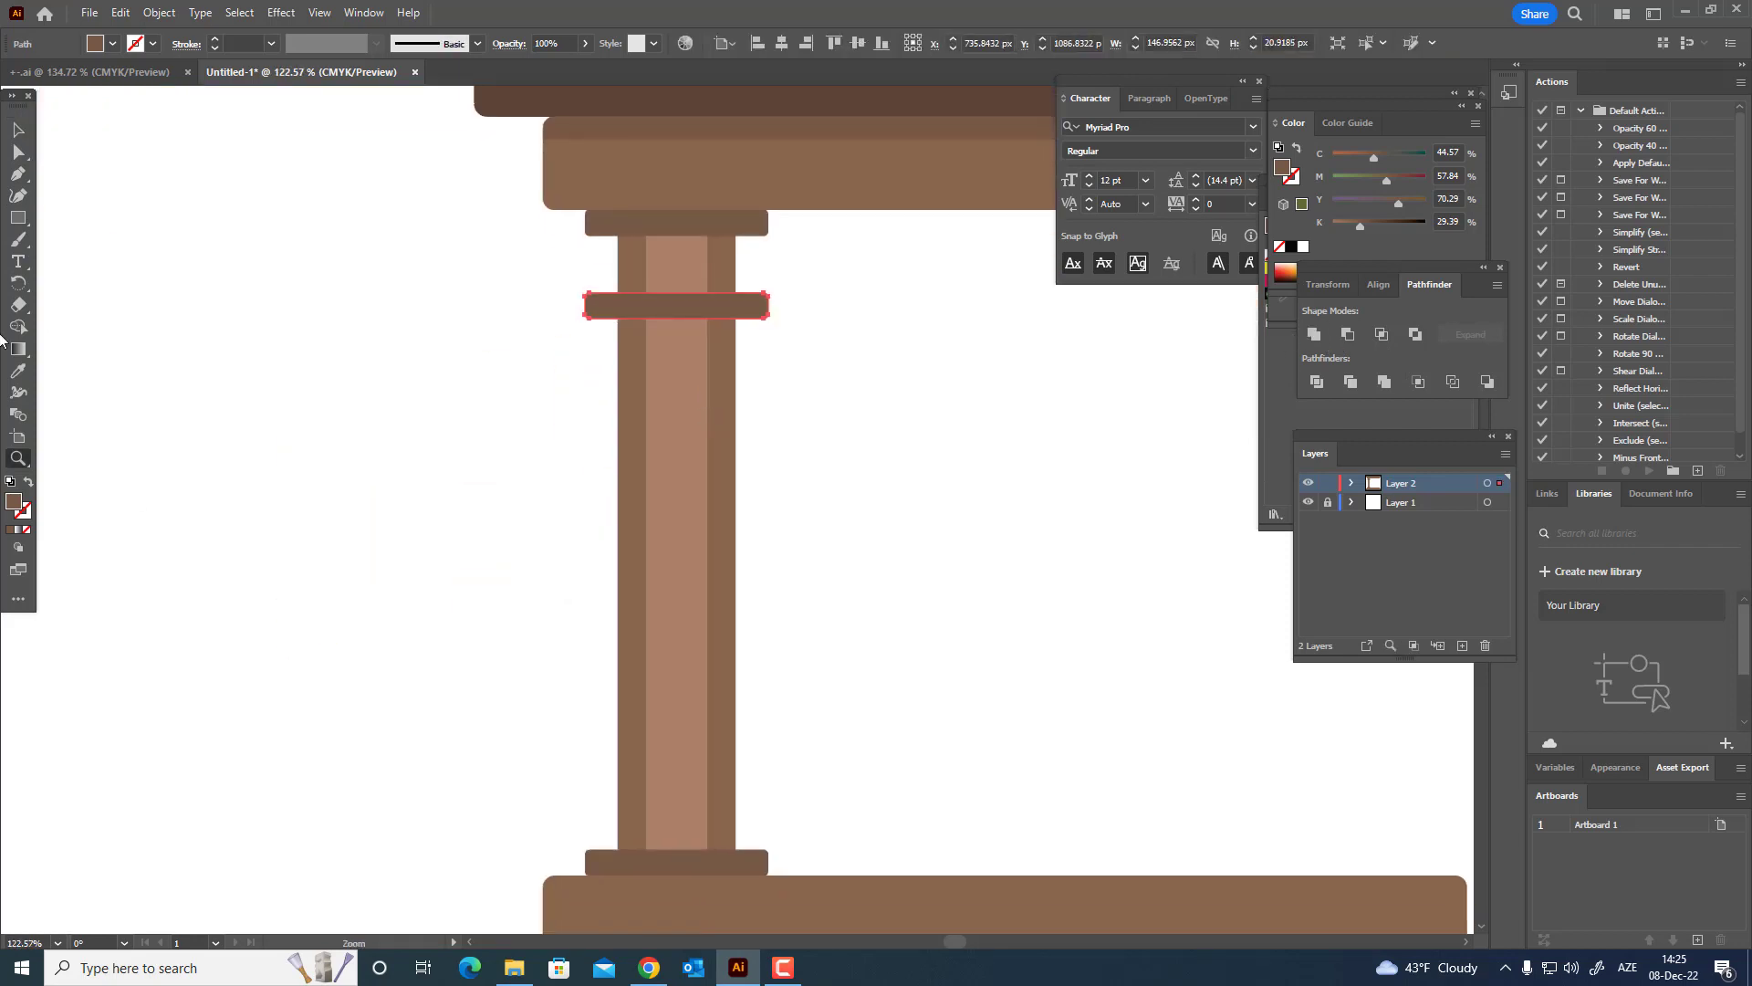
{"action": "left_click", "coordinate": [758, 866]}
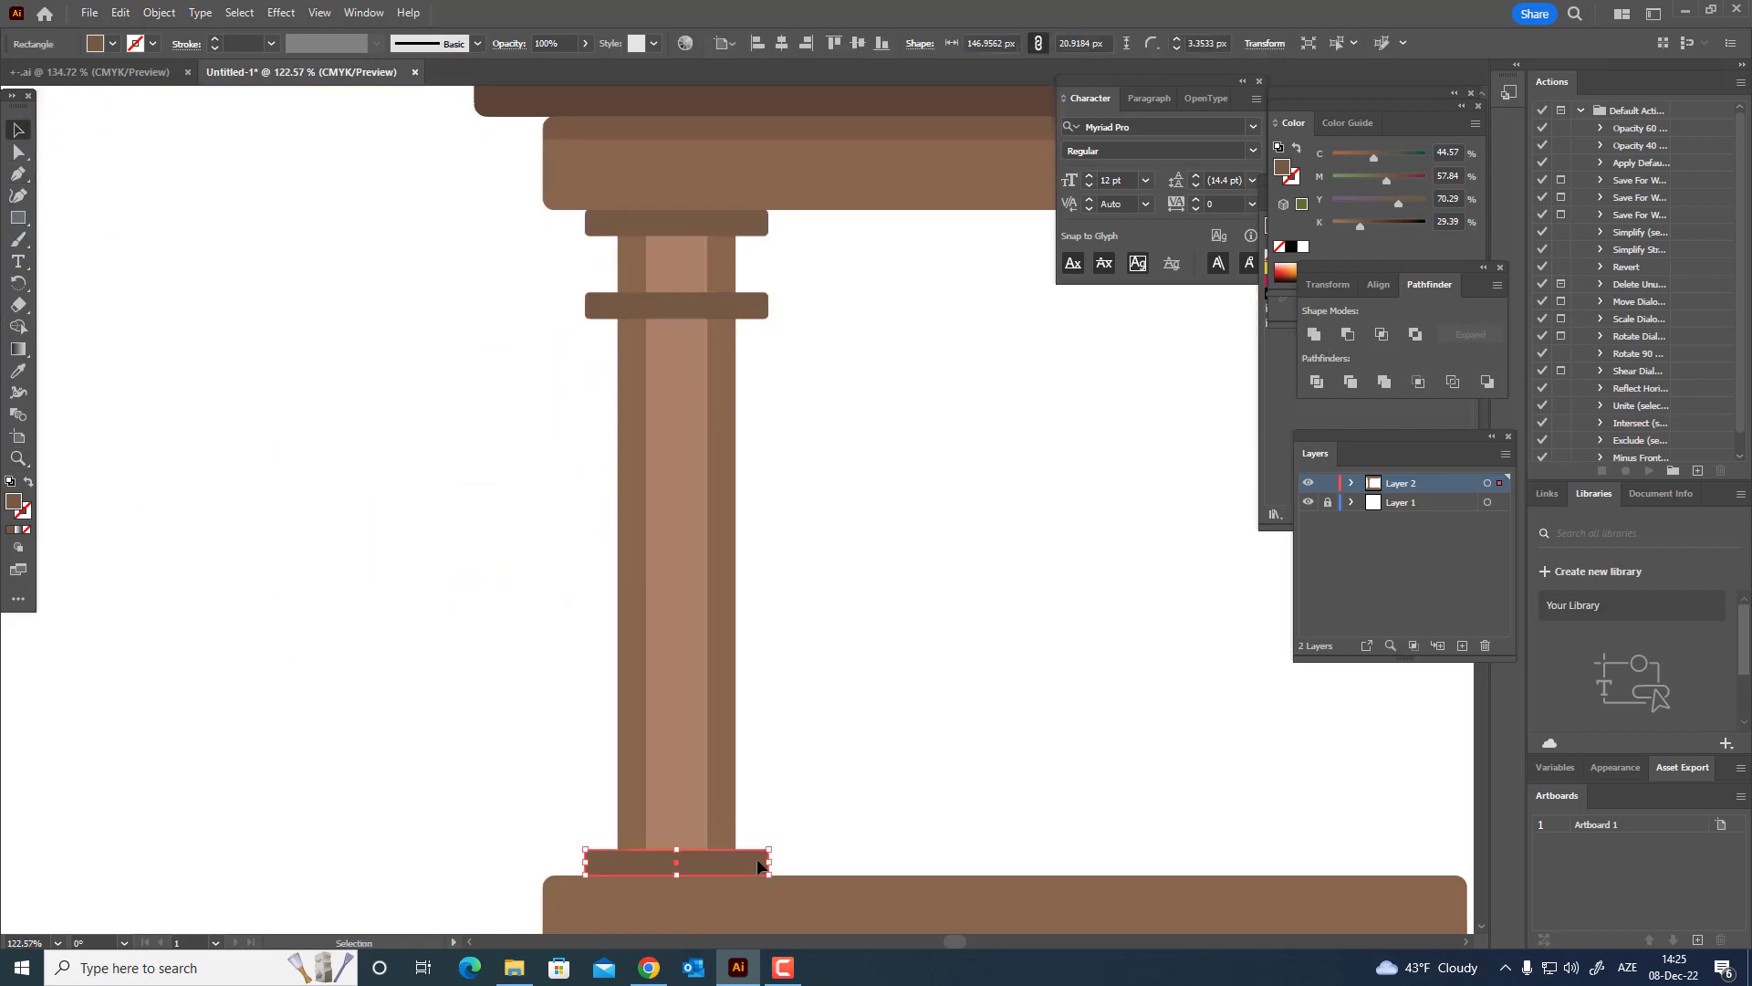
{"action": "left_click", "coordinate": [1322, 337]}
{"action": "left_click", "coordinate": [995, 494]}
- Draw a shadow strip about 94.6 × 10.4 px across the column directly beneath its top band, filled #000000 at 22% opacity
{"action": "left_click_drag", "start_coordinate": [922, 501], "coordinate": [847, 725]}
{"action": "key", "text": "z"}
{"action": "left_click_drag", "start_coordinate": [602, 484], "coordinate": [882, 564]}
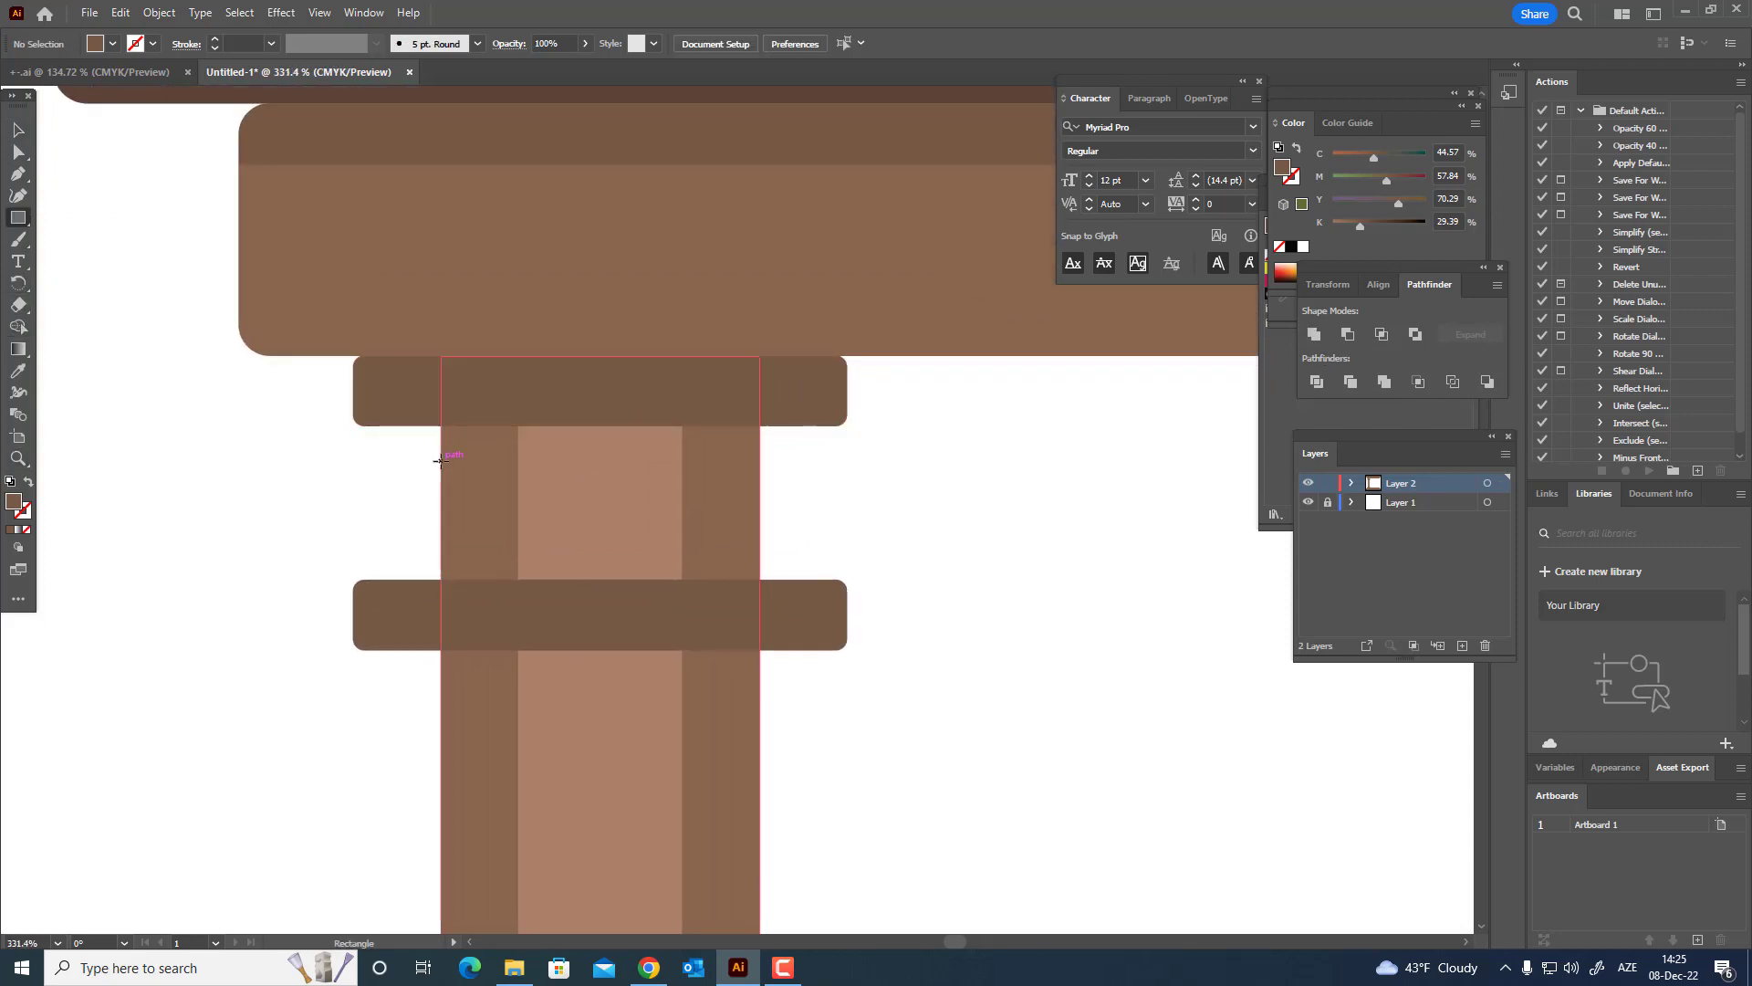
{"action": "left_click_drag", "start_coordinate": [442, 461], "coordinate": [761, 426]}
{"action": "double_click", "coordinate": [14, 501]}
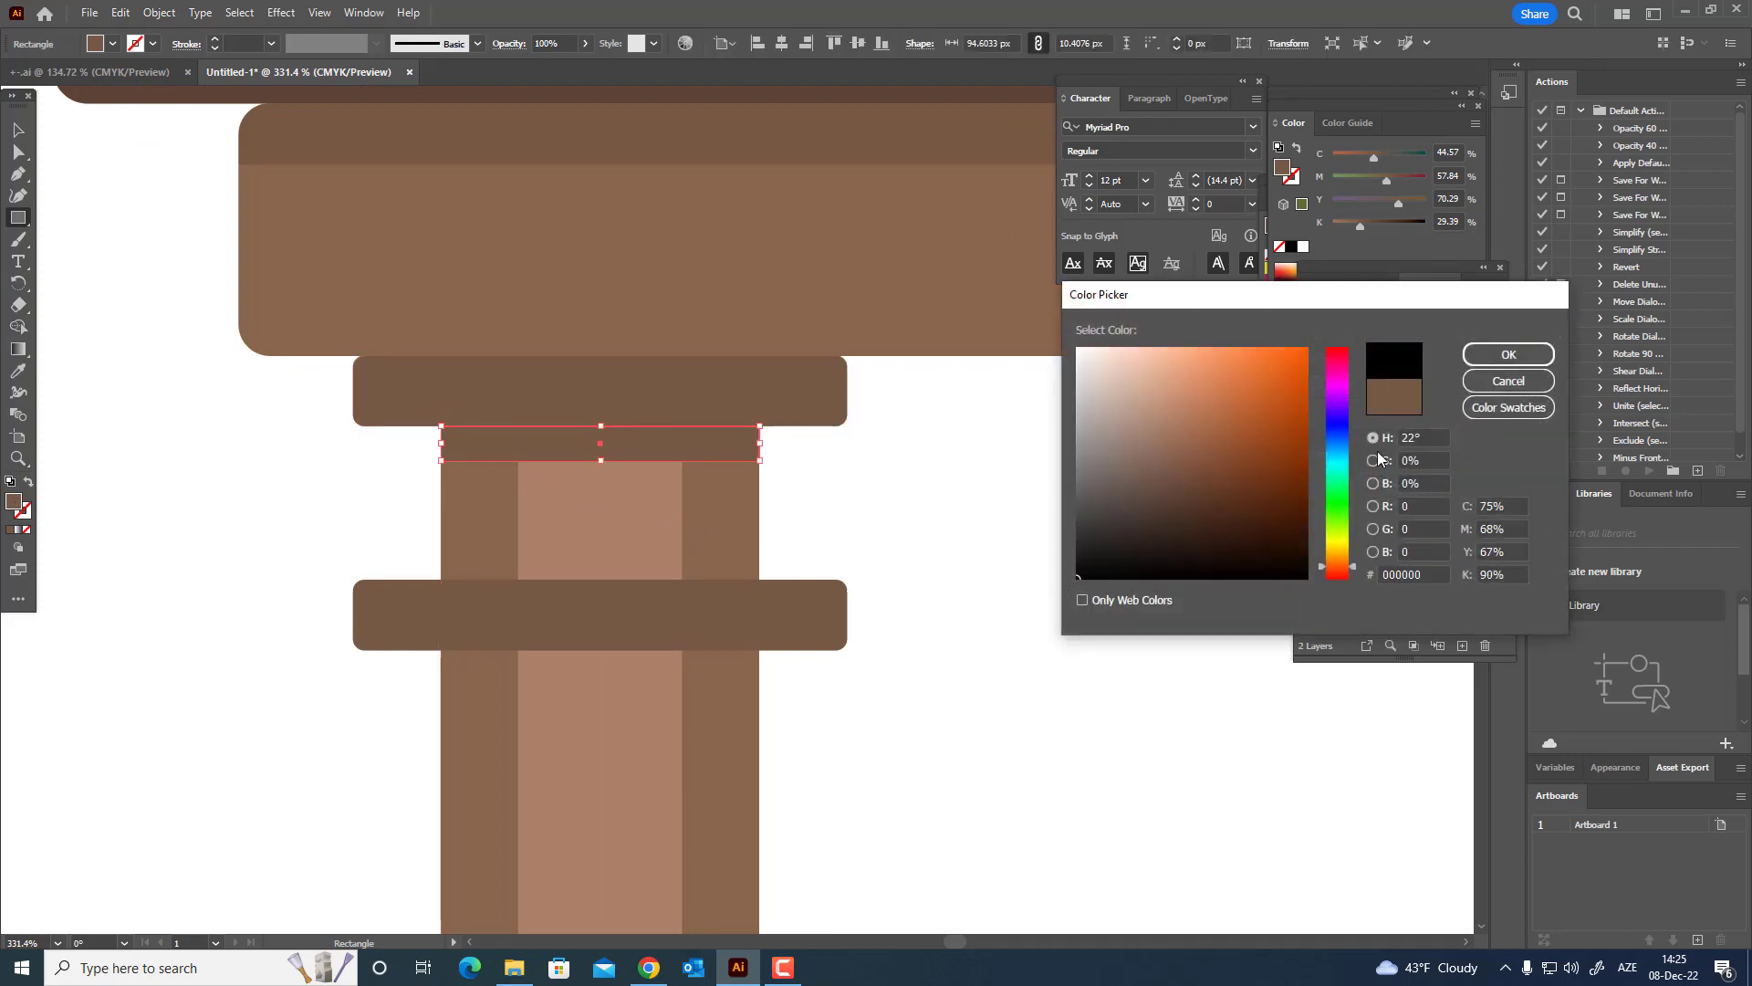
{"action": "left_click", "coordinate": [1490, 359]}
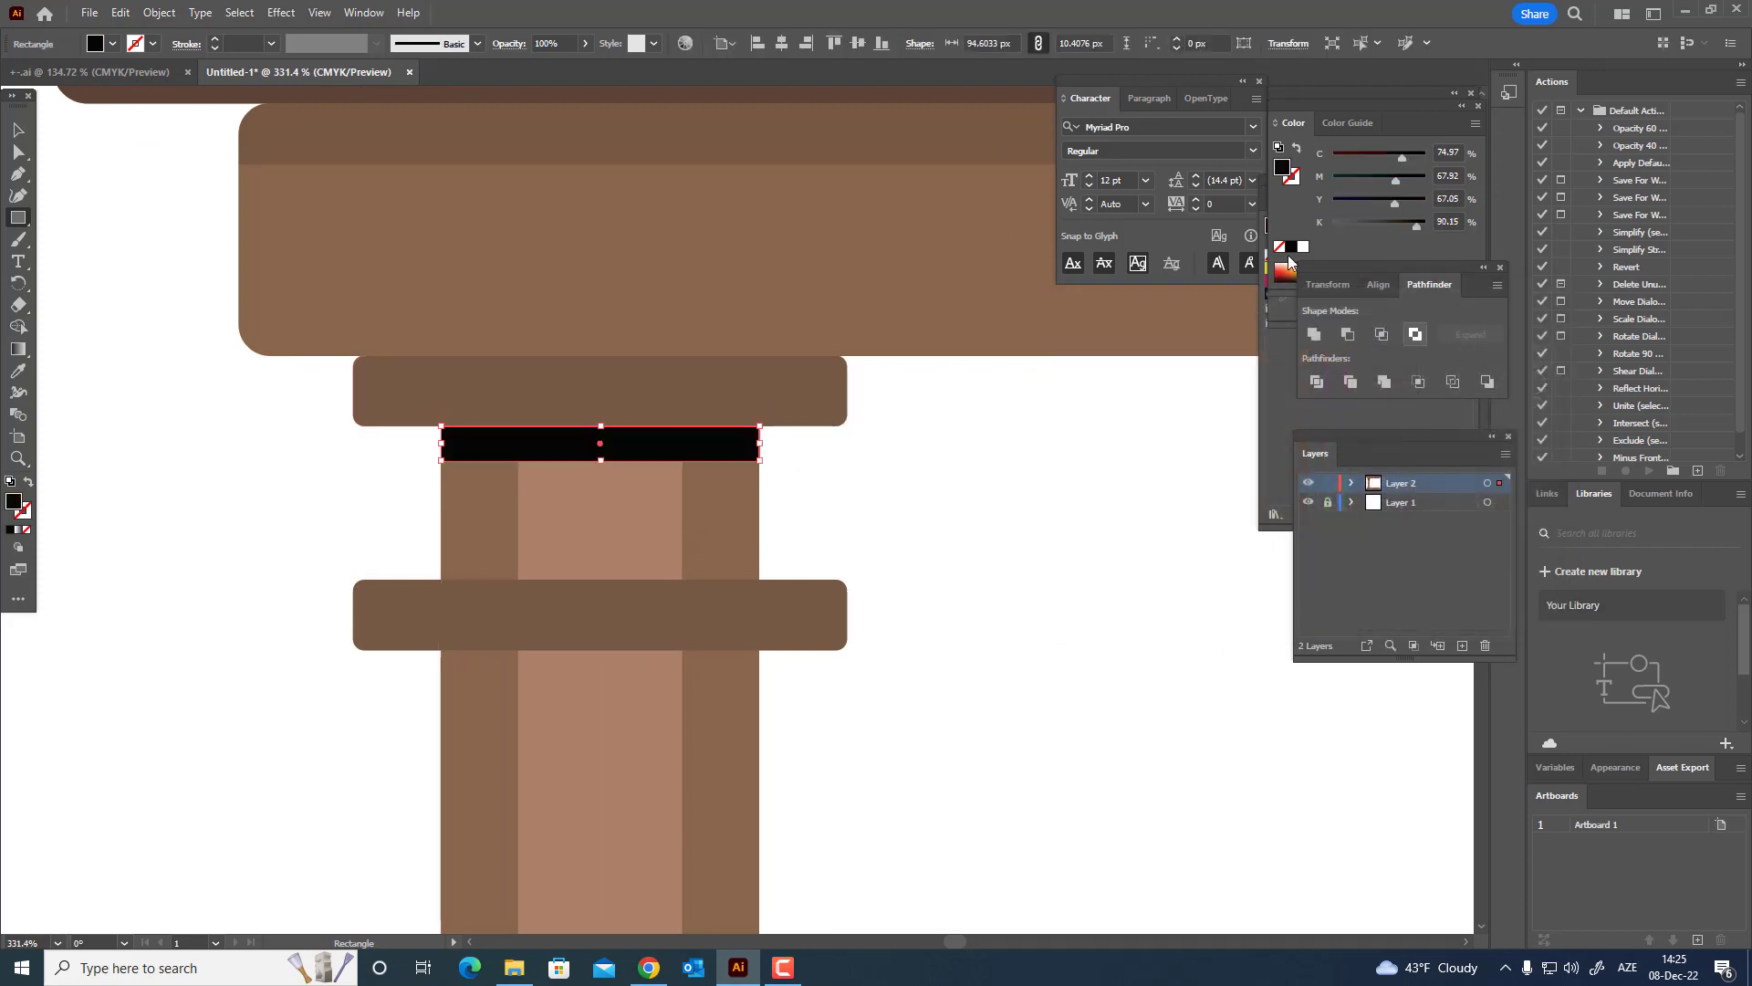
{"action": "left_click", "coordinate": [587, 45]}
{"action": "left_click_drag", "start_coordinate": [527, 68], "coordinate": [524, 68]}
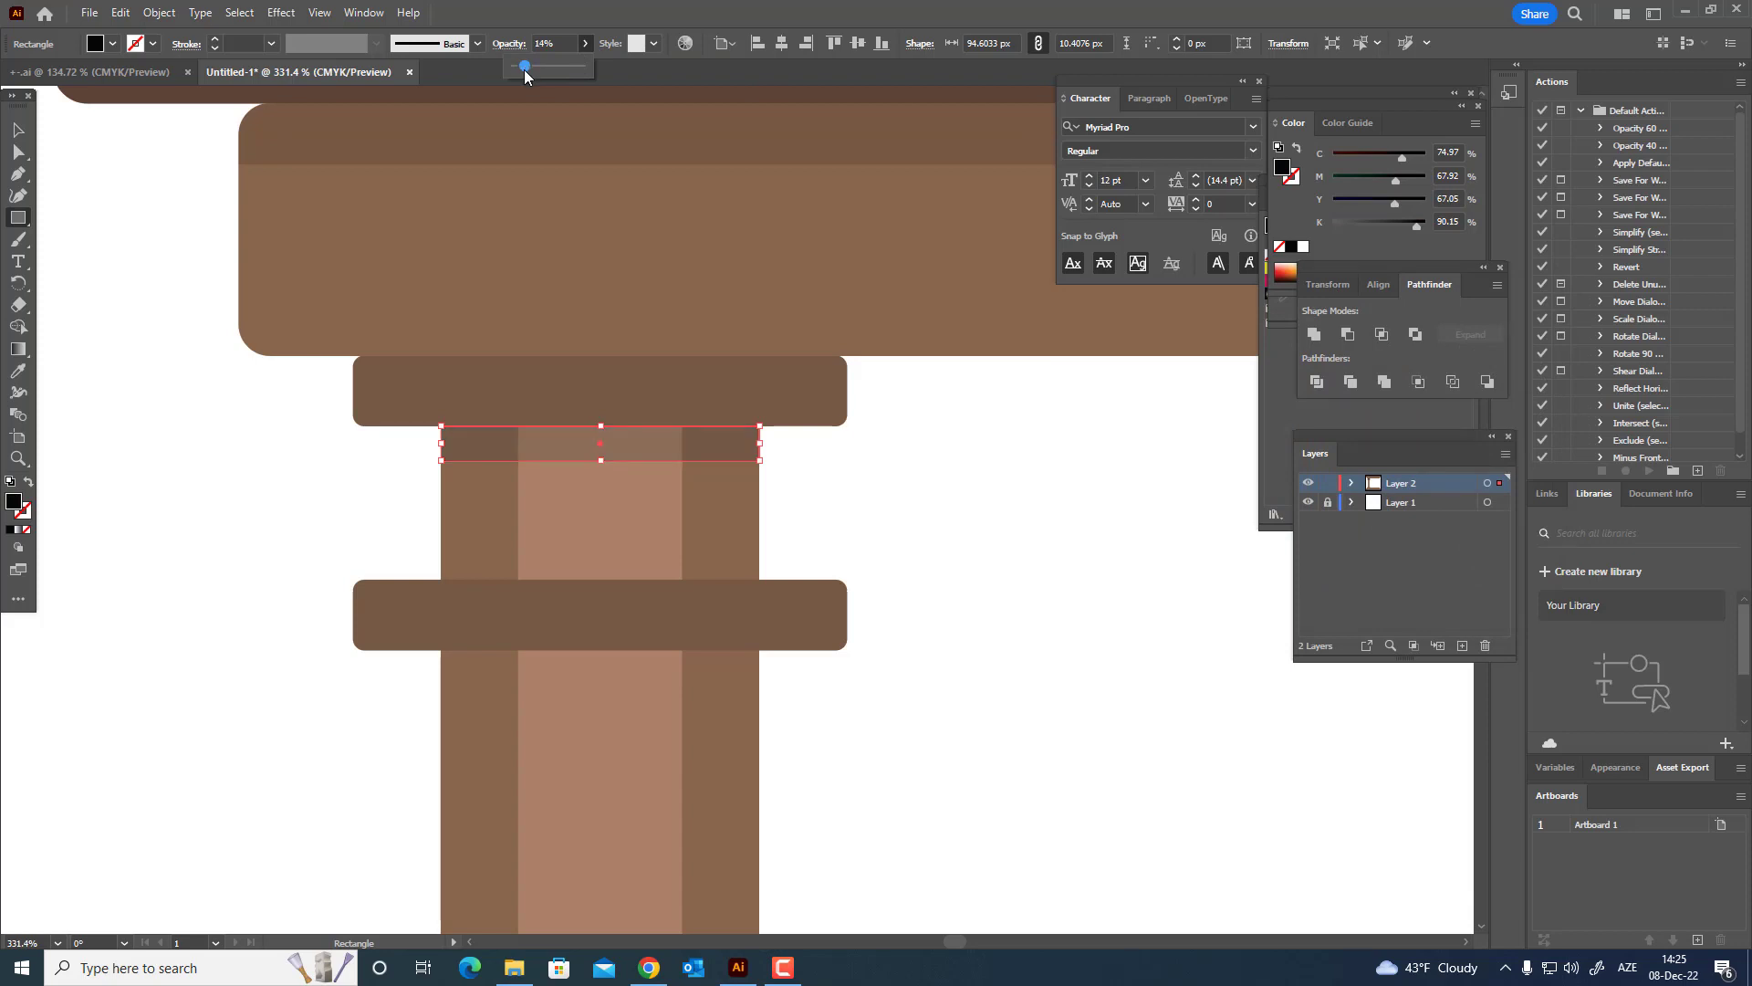
- Duplicate the shadow strip in front and move the copy straight down to sit directly beneath the collar band
{"action": "left_click", "coordinate": [16, 129]}
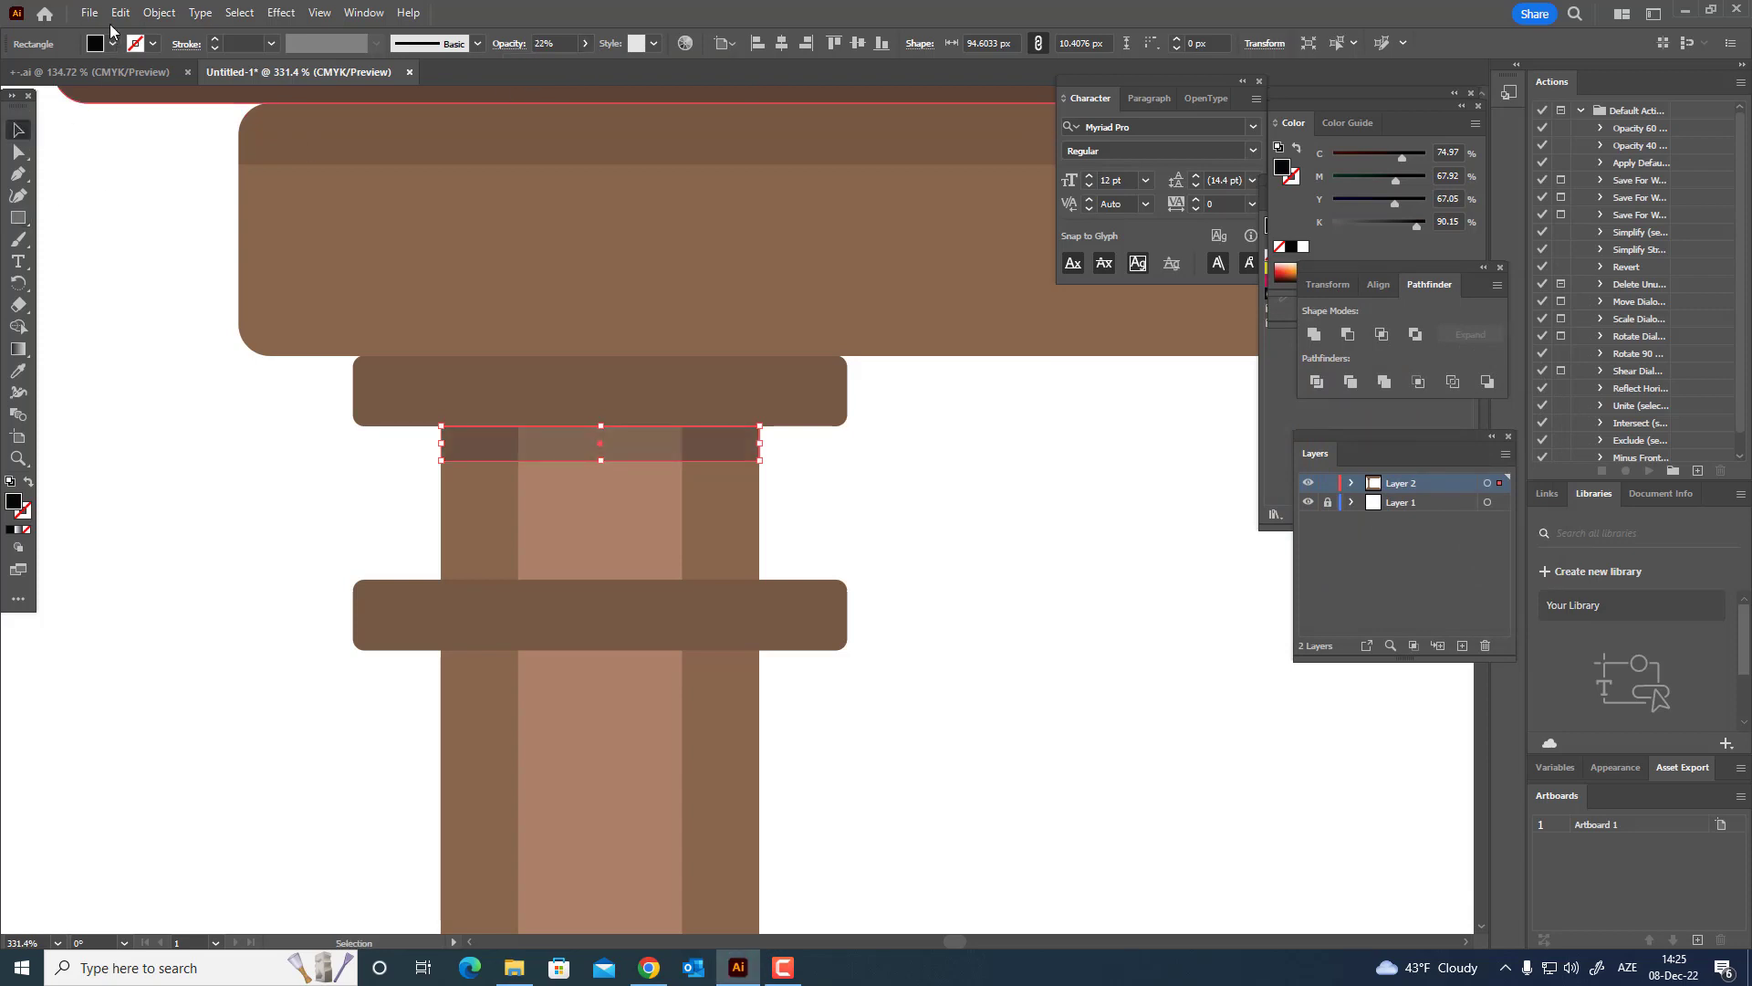
{"action": "left_click", "coordinate": [119, 13]}
{"action": "left_click", "coordinate": [150, 100]}
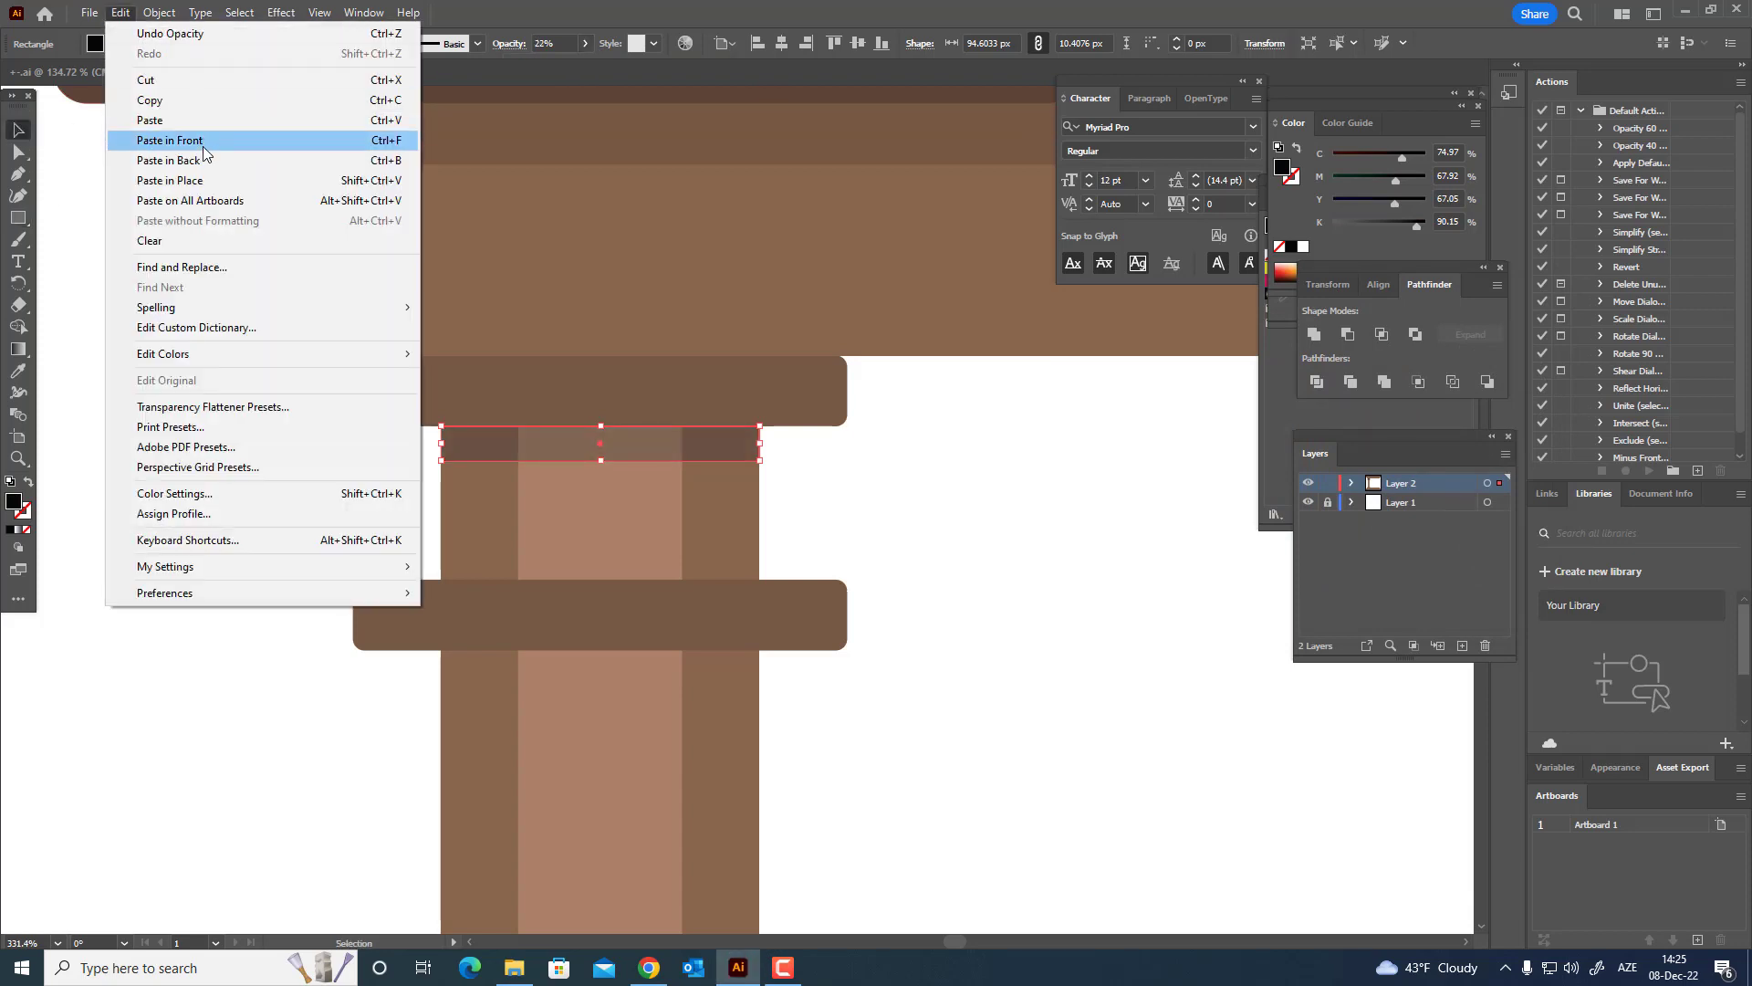
{"action": "left_click", "coordinate": [169, 140]}
{"action": "left_click_drag", "start_coordinate": [638, 462], "coordinate": [728, 664]}
{"action": "key", "text": "z"}
{"action": "left_click_drag", "start_coordinate": [808, 620], "coordinate": [584, 639]}
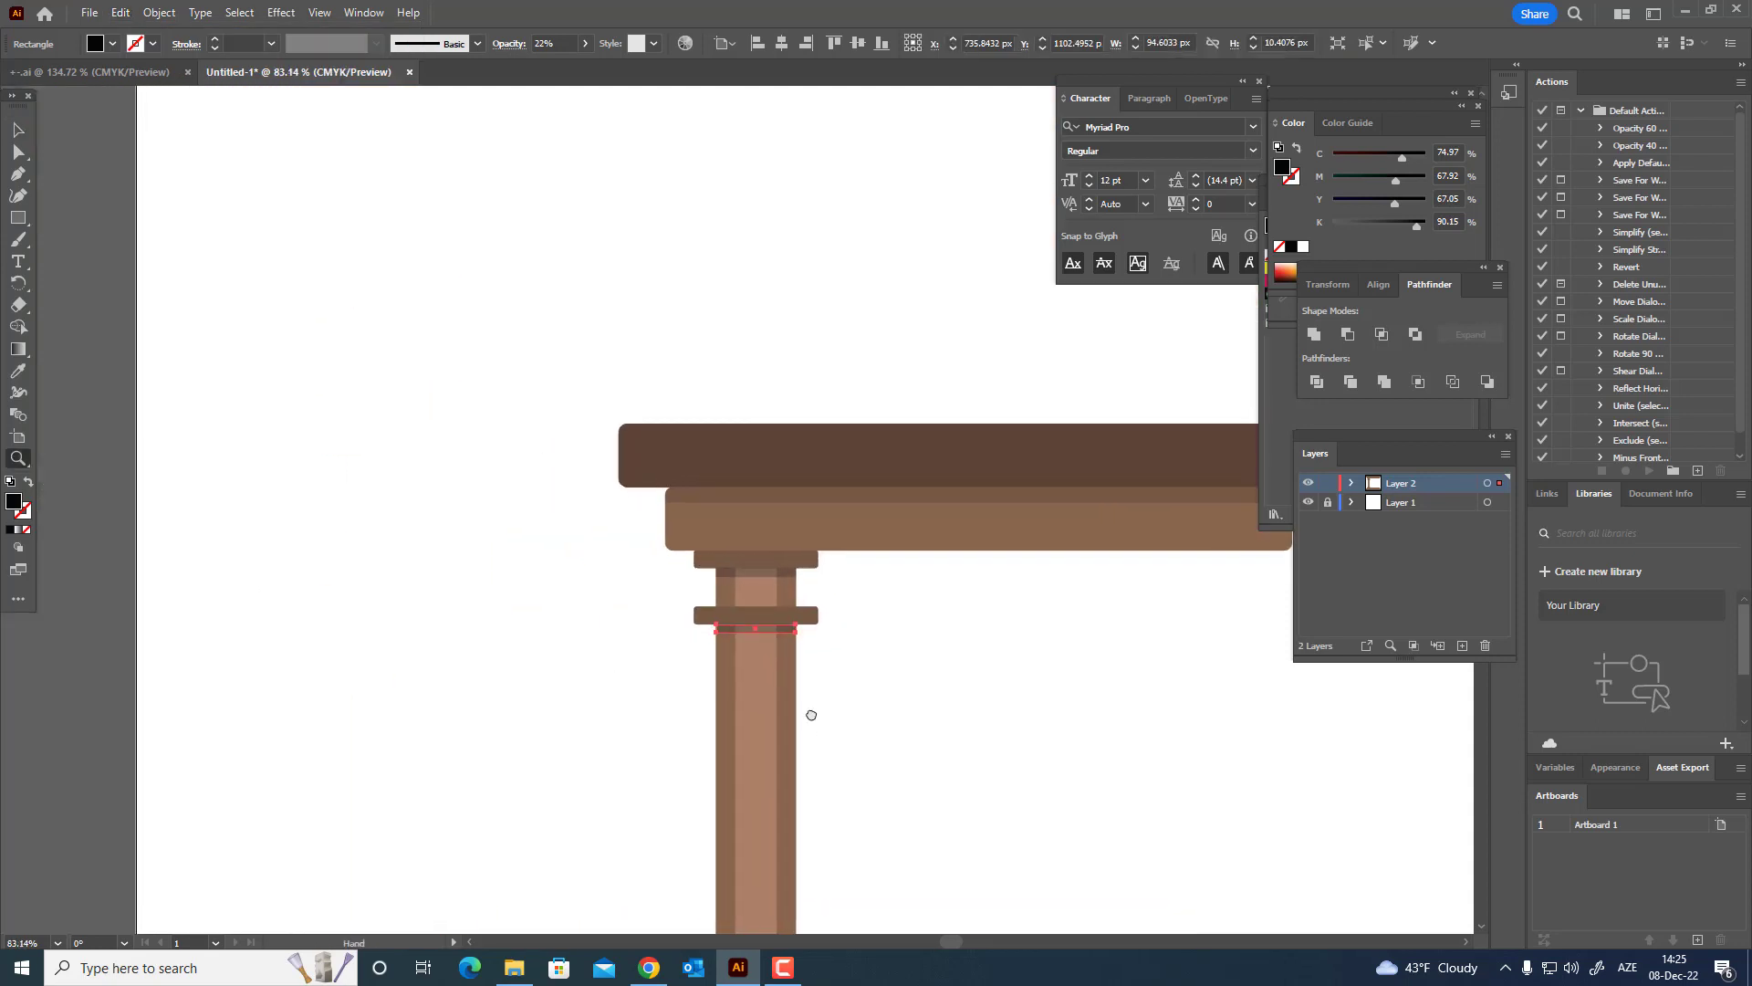
{"action": "left_click_drag", "start_coordinate": [810, 712], "coordinate": [665, 557]}
{"action": "left_click_drag", "start_coordinate": [770, 615], "coordinate": [821, 619]}
{"action": "left_click", "coordinate": [18, 131]}
{"action": "left_click", "coordinate": [167, 262]}
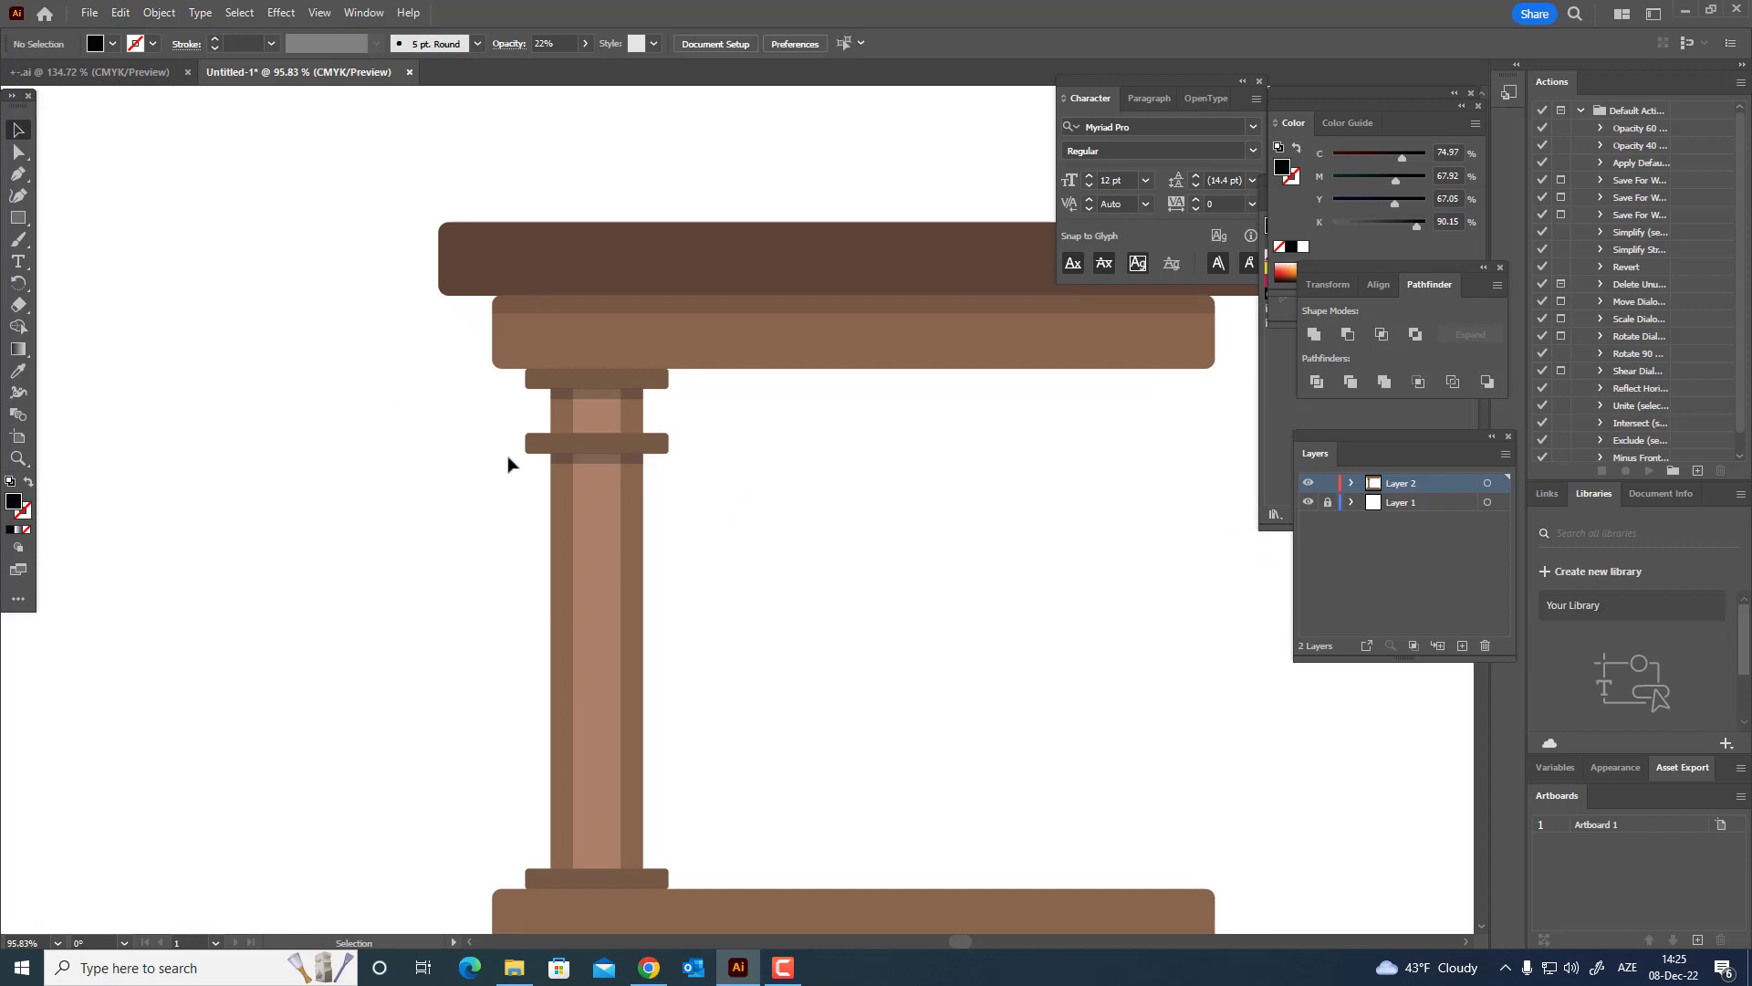
- Group all parts of the column, including its bands and shadow strips
{"action": "left_click_drag", "start_coordinate": [560, 464], "coordinate": [542, 413]}
{"action": "key", "text": "z"}
{"action": "left_click_drag", "start_coordinate": [682, 427], "coordinate": [607, 445]}
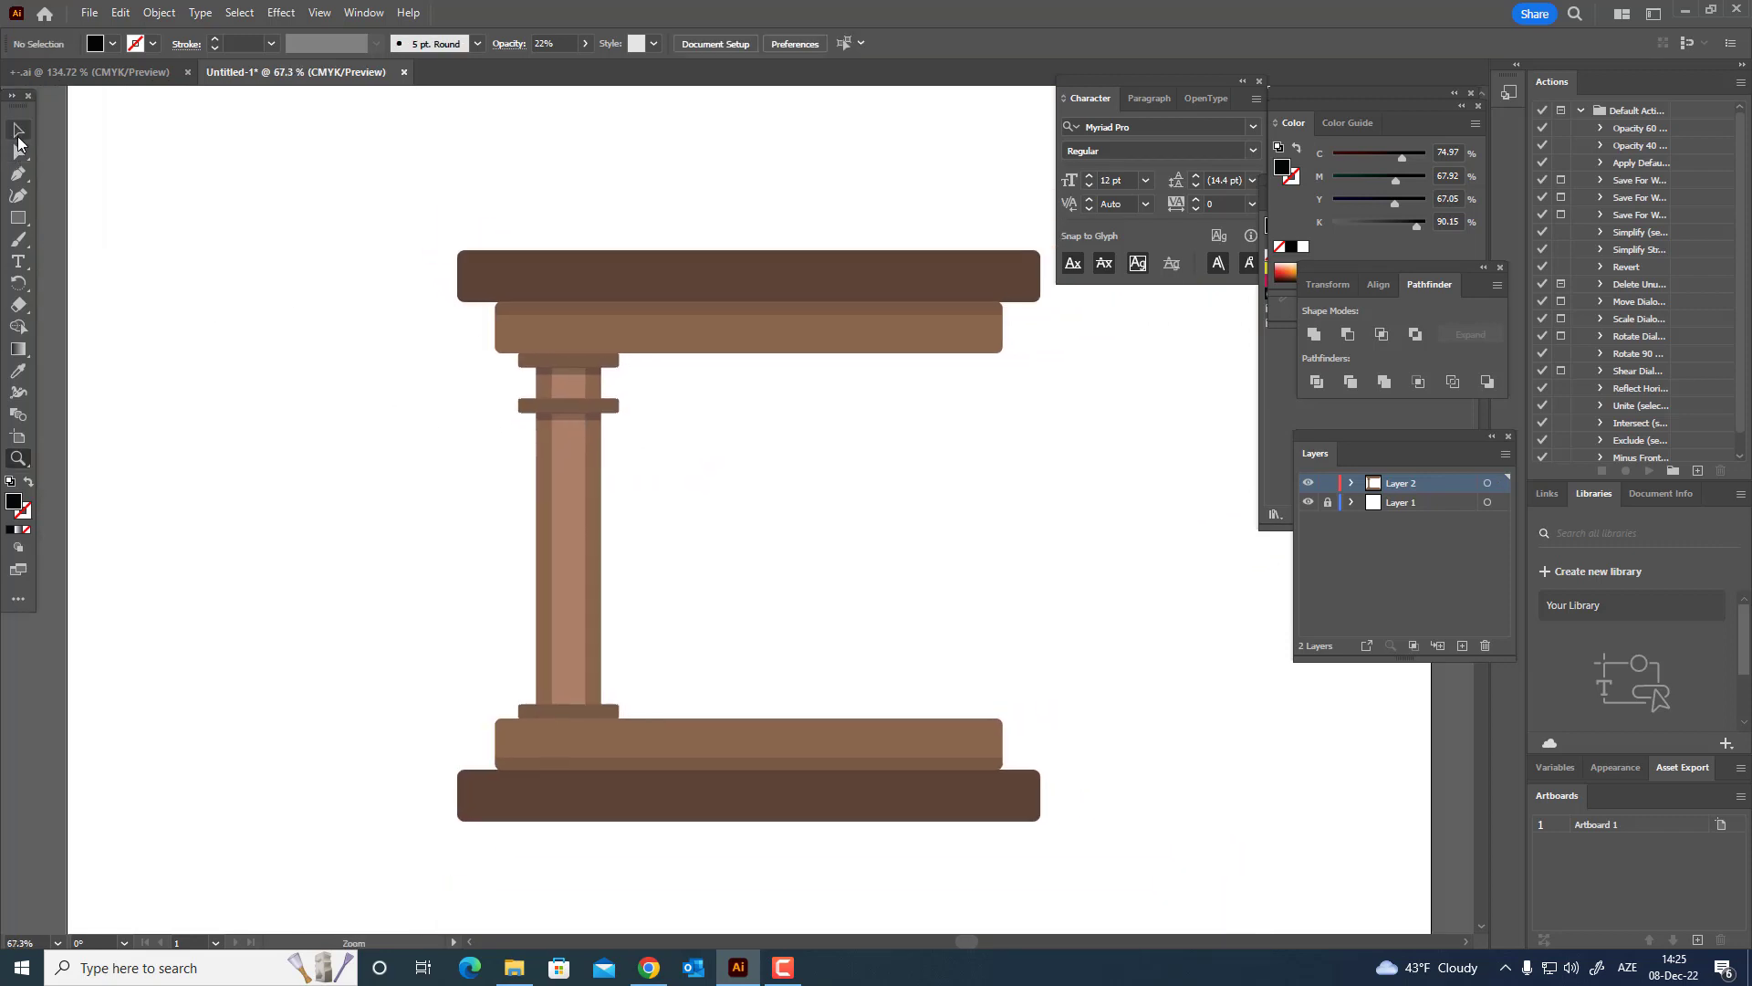
{"action": "left_click_drag", "start_coordinate": [625, 710], "coordinate": [401, 370]}
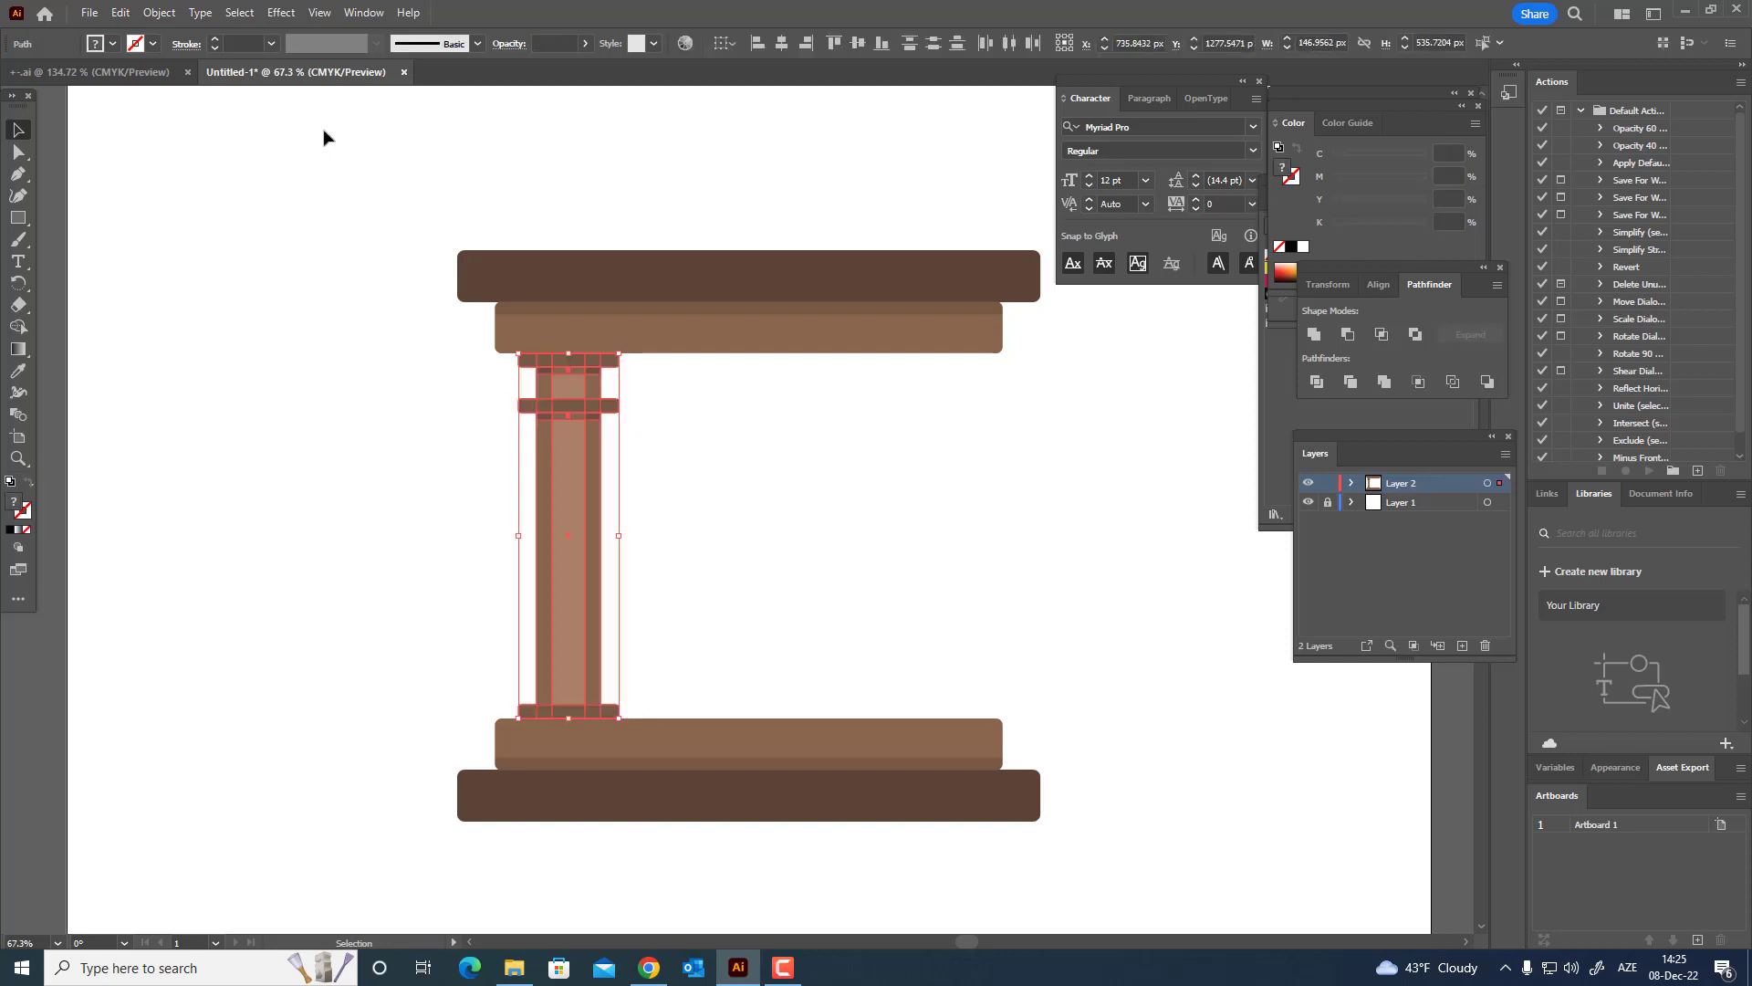
{"action": "left_click", "coordinate": [157, 12]}
{"action": "left_click", "coordinate": [168, 107]}
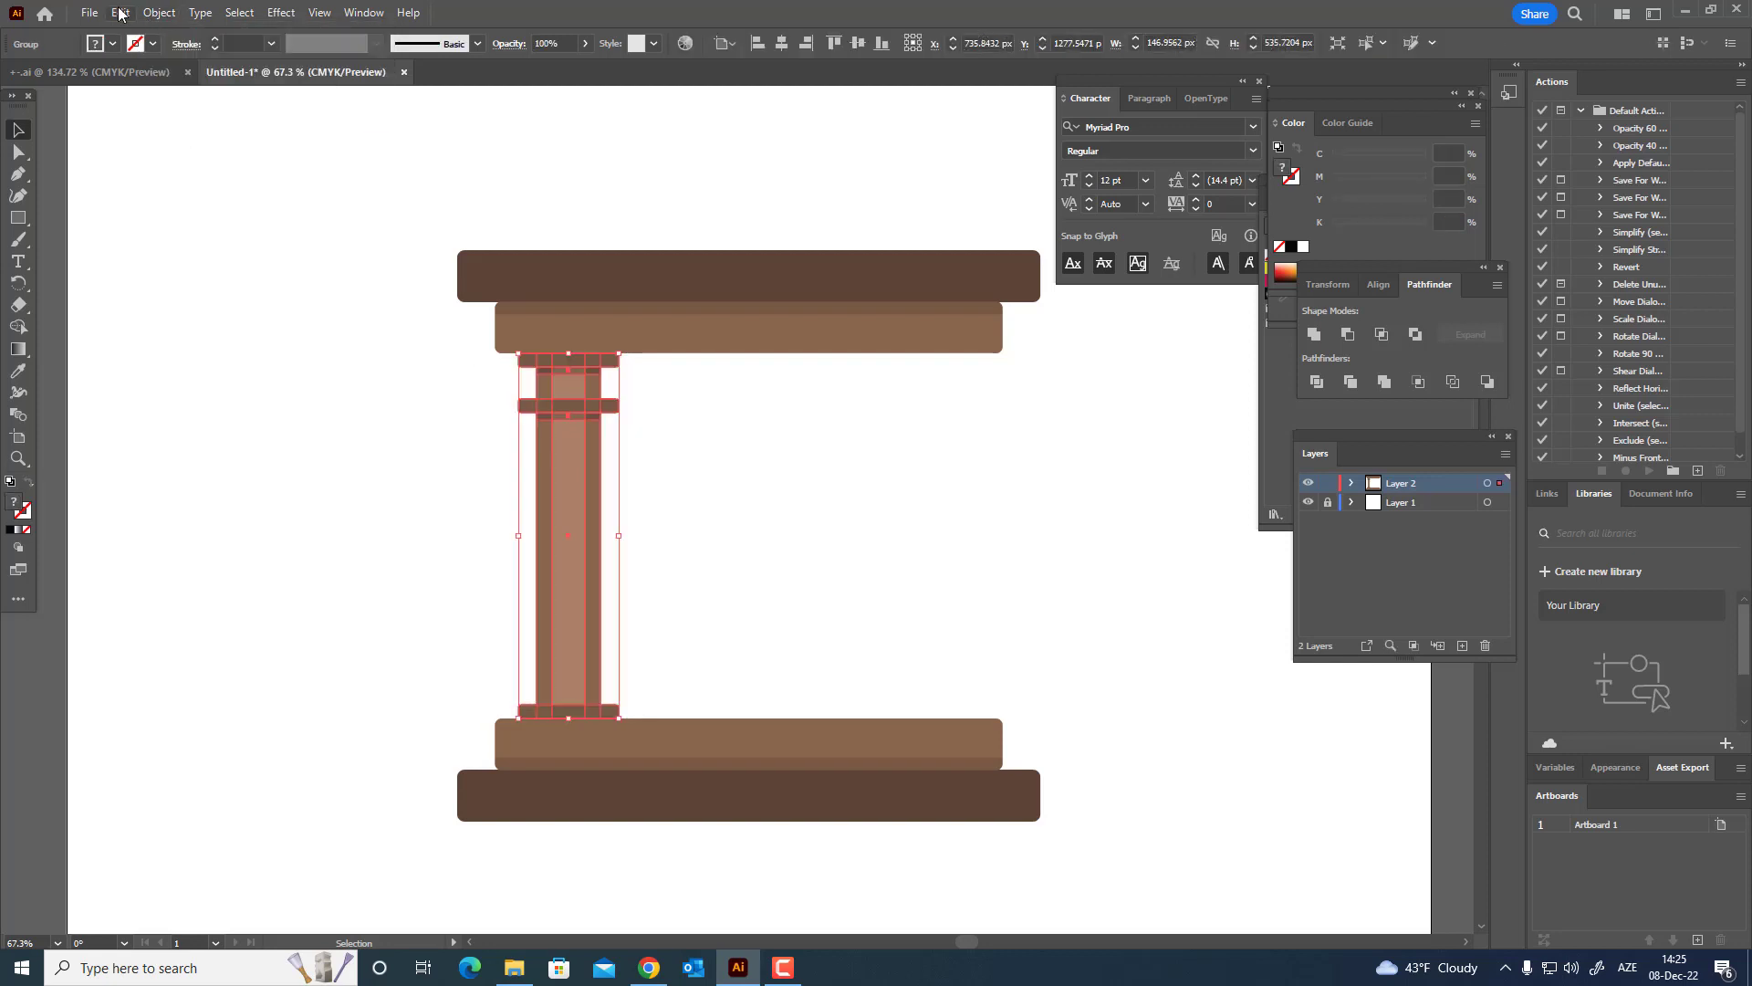
- Duplicate the column group in front and move the copy horizontally to the opposite end of the bars
{"action": "left_click", "coordinate": [119, 11]}
{"action": "left_click", "coordinate": [170, 100]}
{"action": "left_click", "coordinate": [120, 11]}
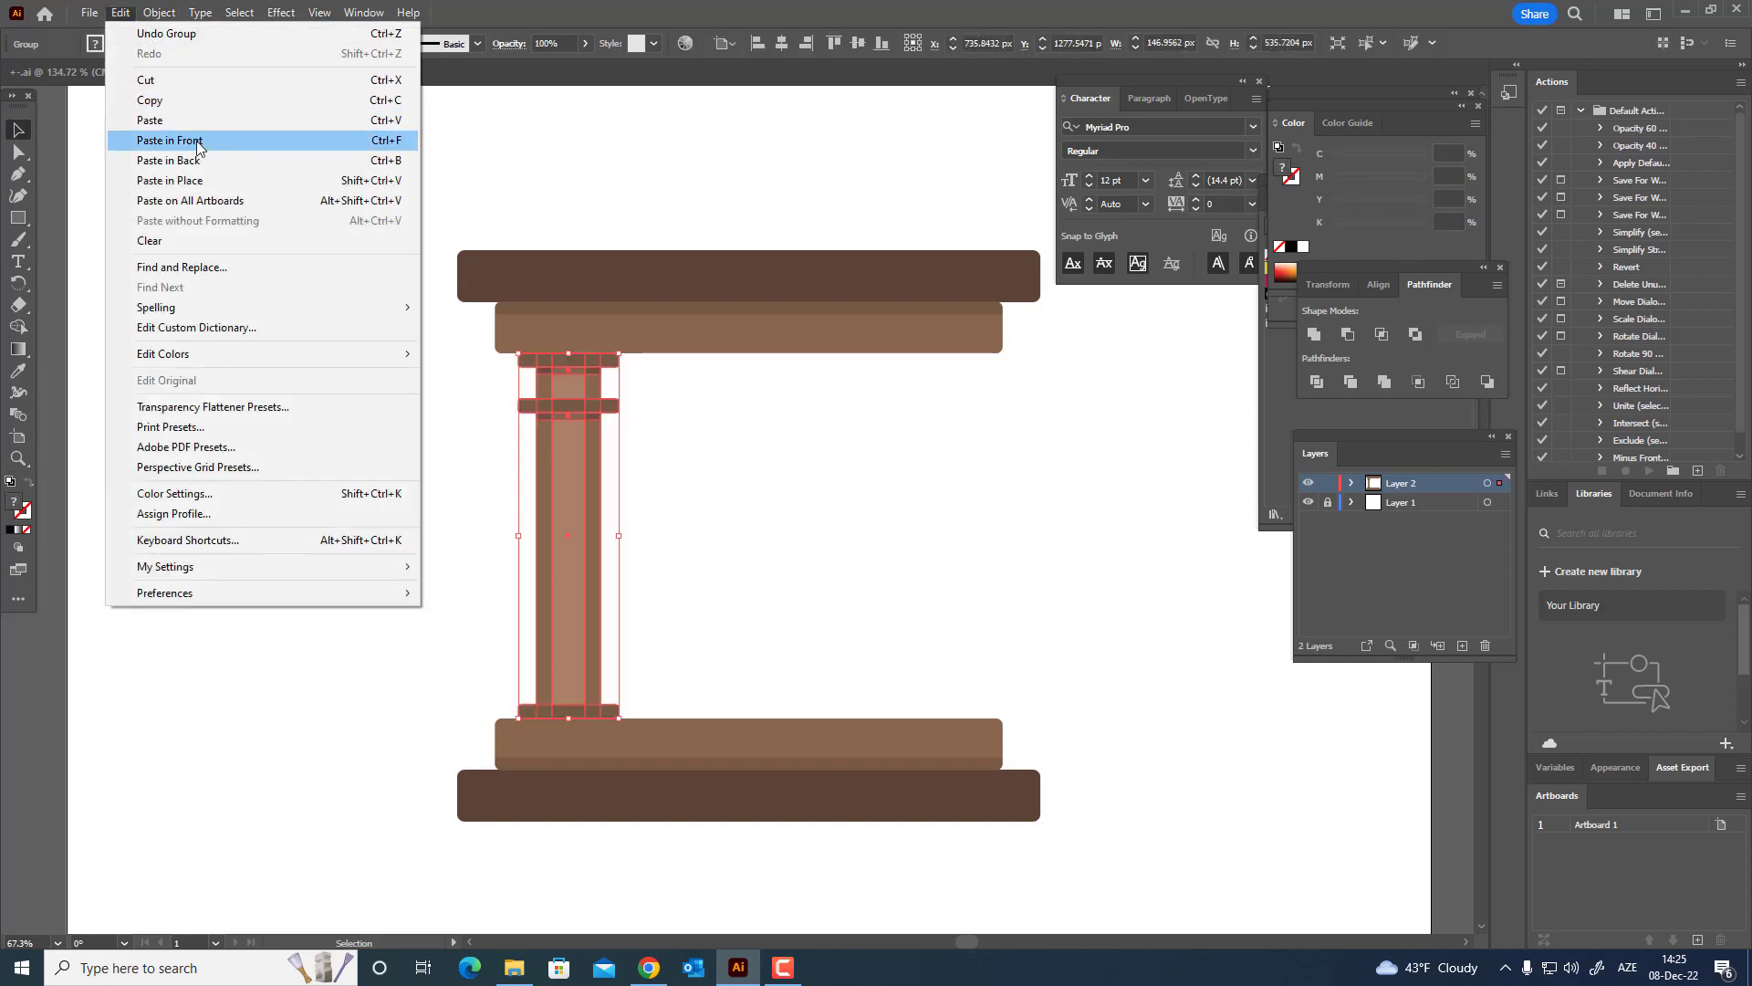
{"action": "left_click", "coordinate": [172, 140]}
{"action": "left_click_drag", "start_coordinate": [586, 545], "coordinate": [914, 598]}
- Group the two columns and center the group horizontally on the artboard
{"action": "left_click", "coordinate": [598, 576], "text": "shift"}
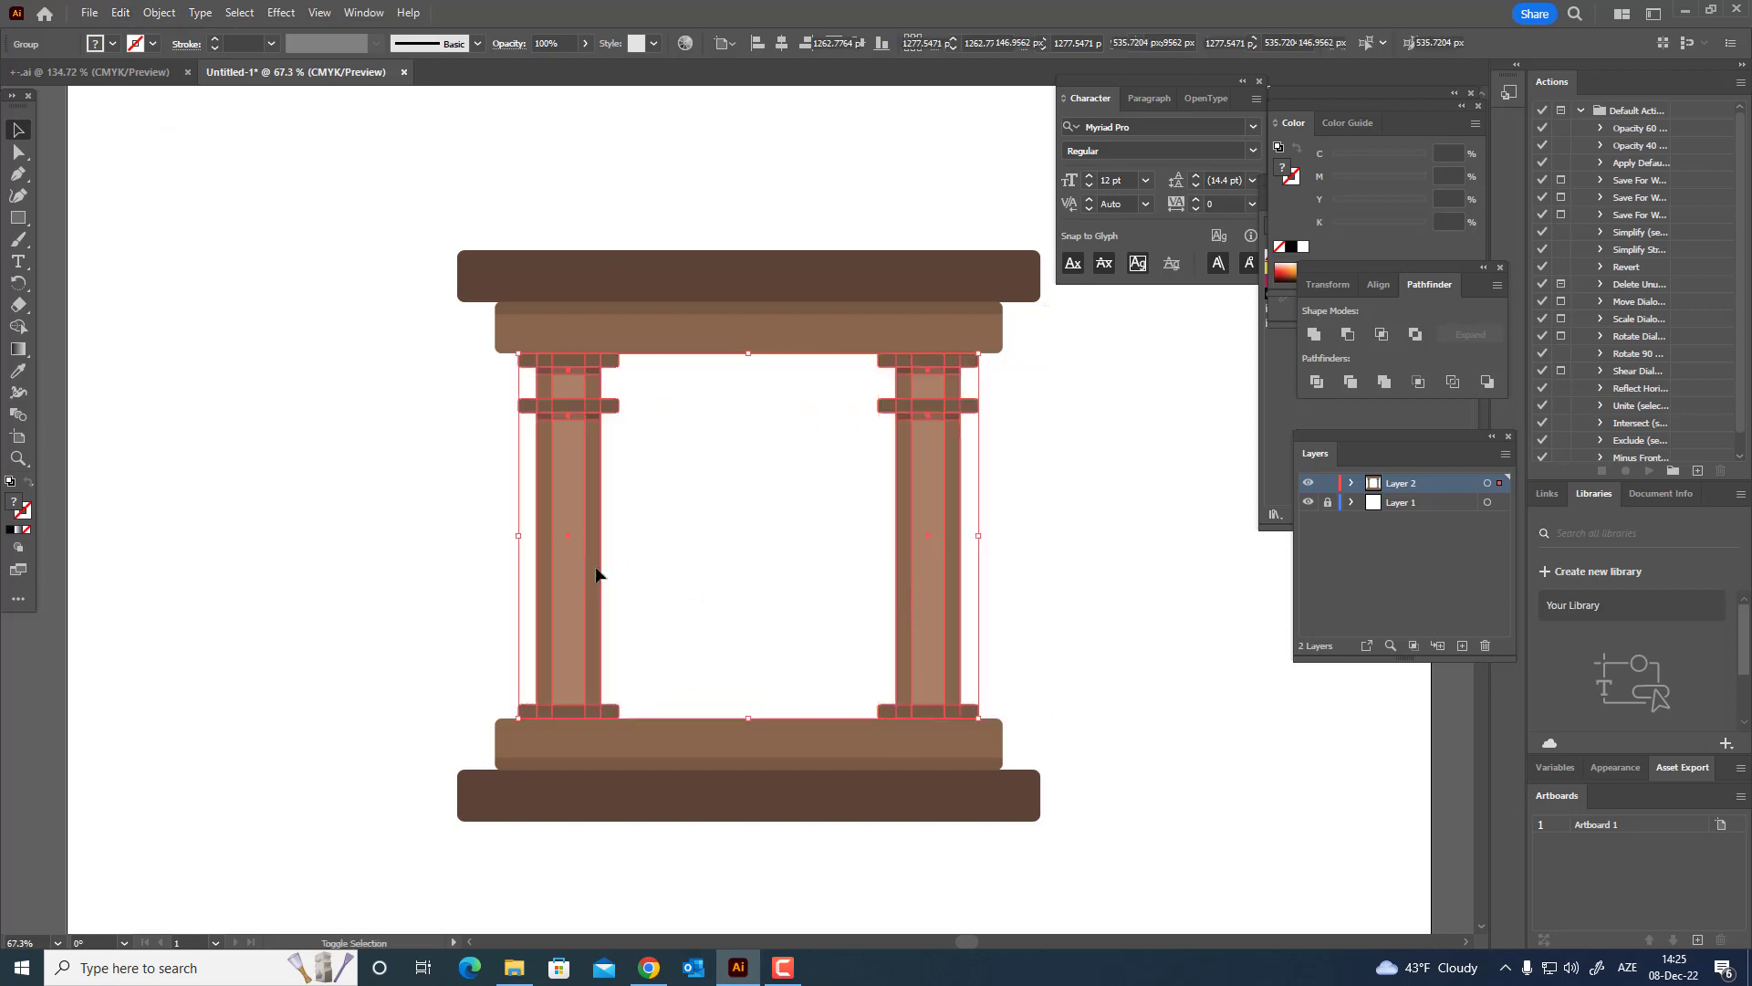
{"action": "left_click", "coordinate": [159, 11]}
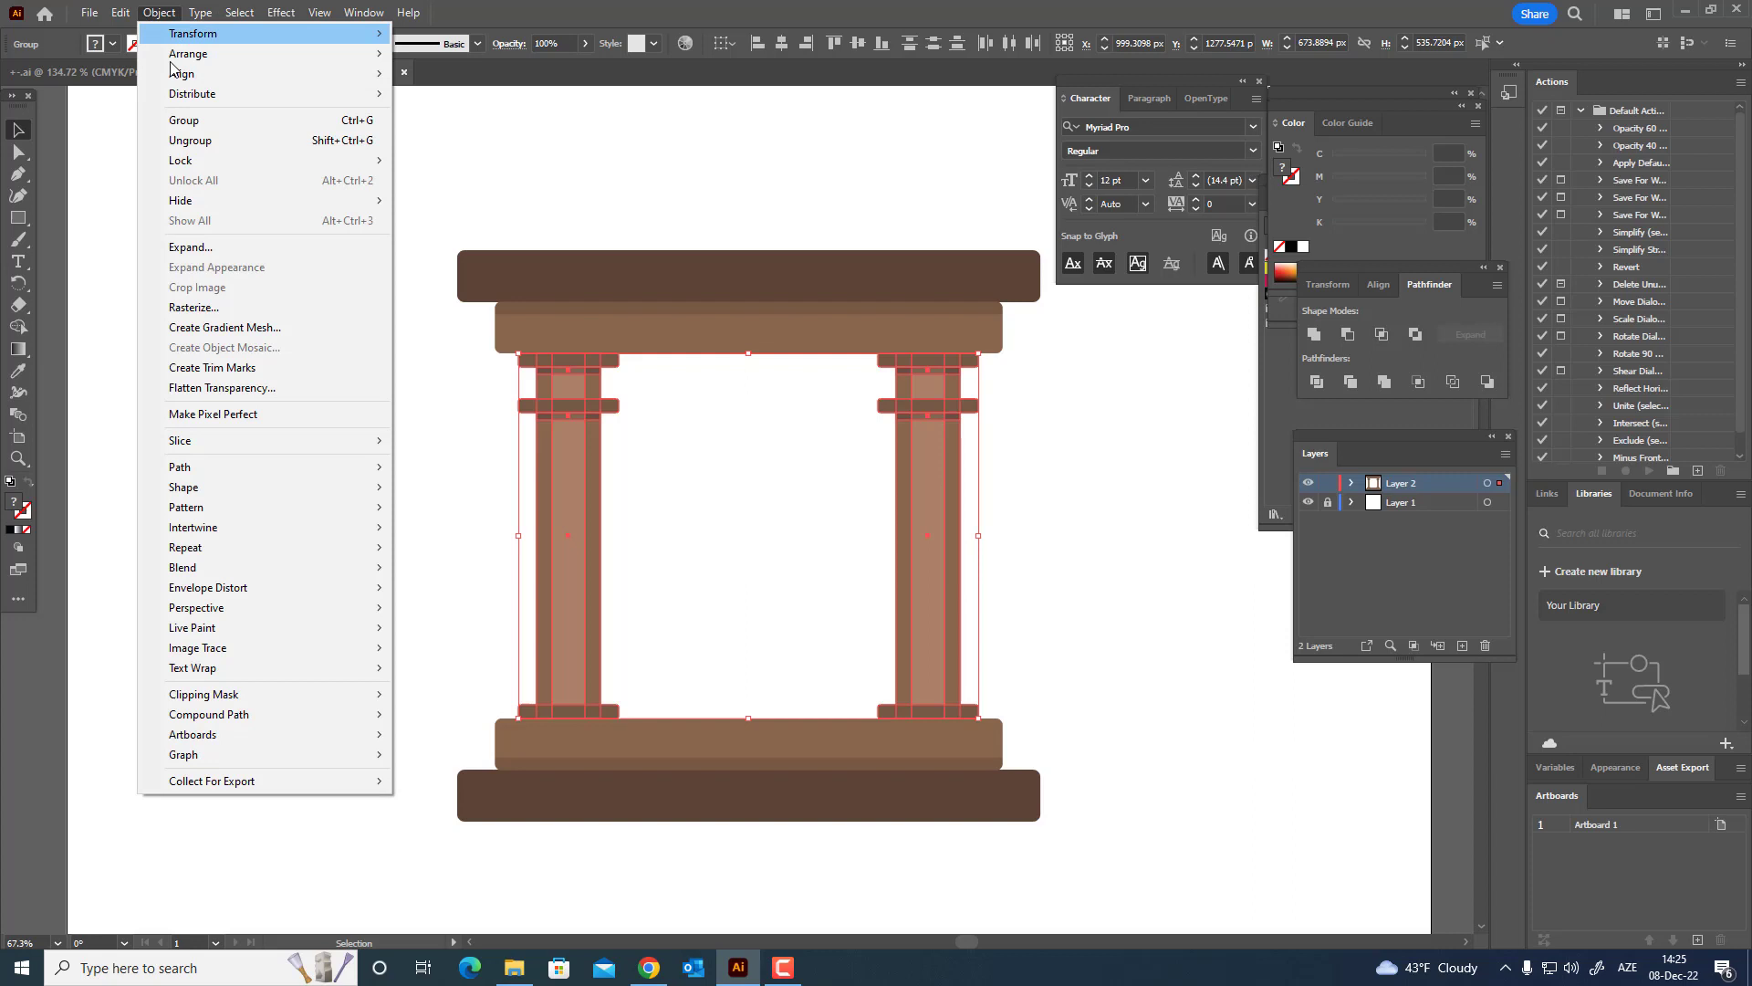
{"action": "left_click", "coordinate": [195, 122]}
{"action": "left_click", "coordinate": [780, 44]}
{"action": "left_click", "coordinate": [1047, 533]}
- Draw a rectangle about 432 × 391 px between the columns, standing on the lower lighter bar
{"action": "left_click_drag", "start_coordinate": [1039, 527], "coordinate": [1016, 469]}
{"action": "left_click_drag", "start_coordinate": [932, 411], "coordinate": [958, 427]}
{"action": "left_click_drag", "start_coordinate": [953, 430], "coordinate": [912, 443]}
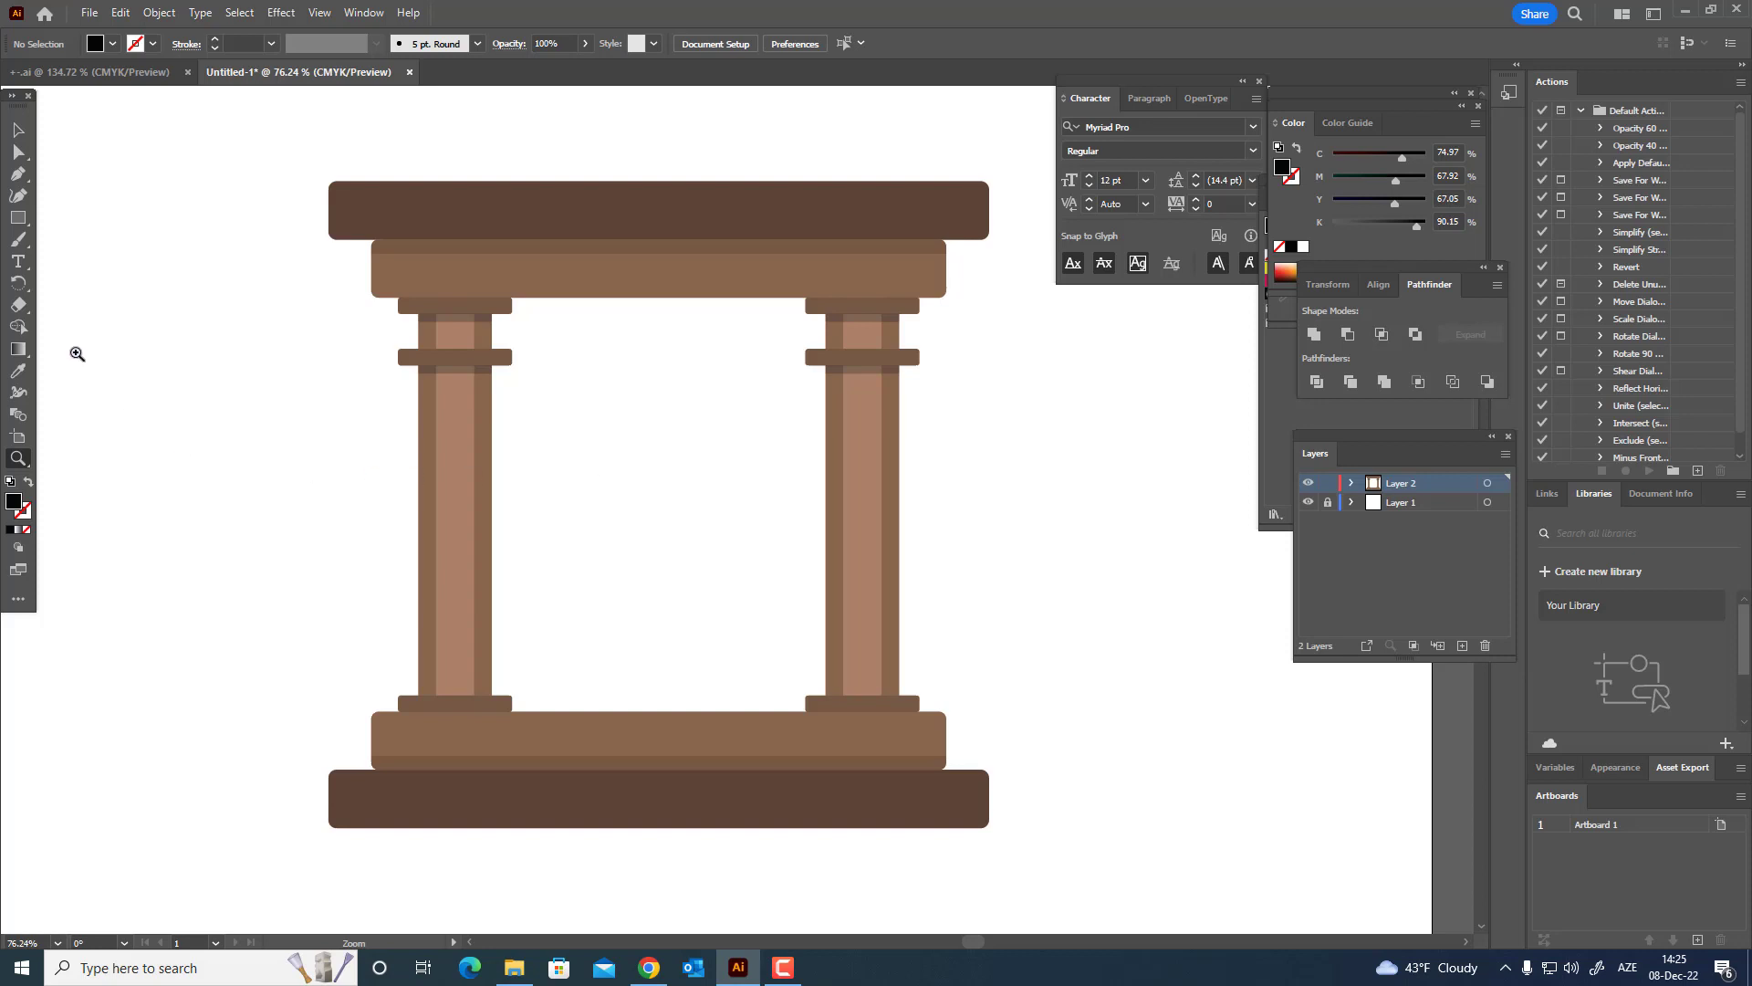
{"action": "left_click", "coordinate": [20, 219]}
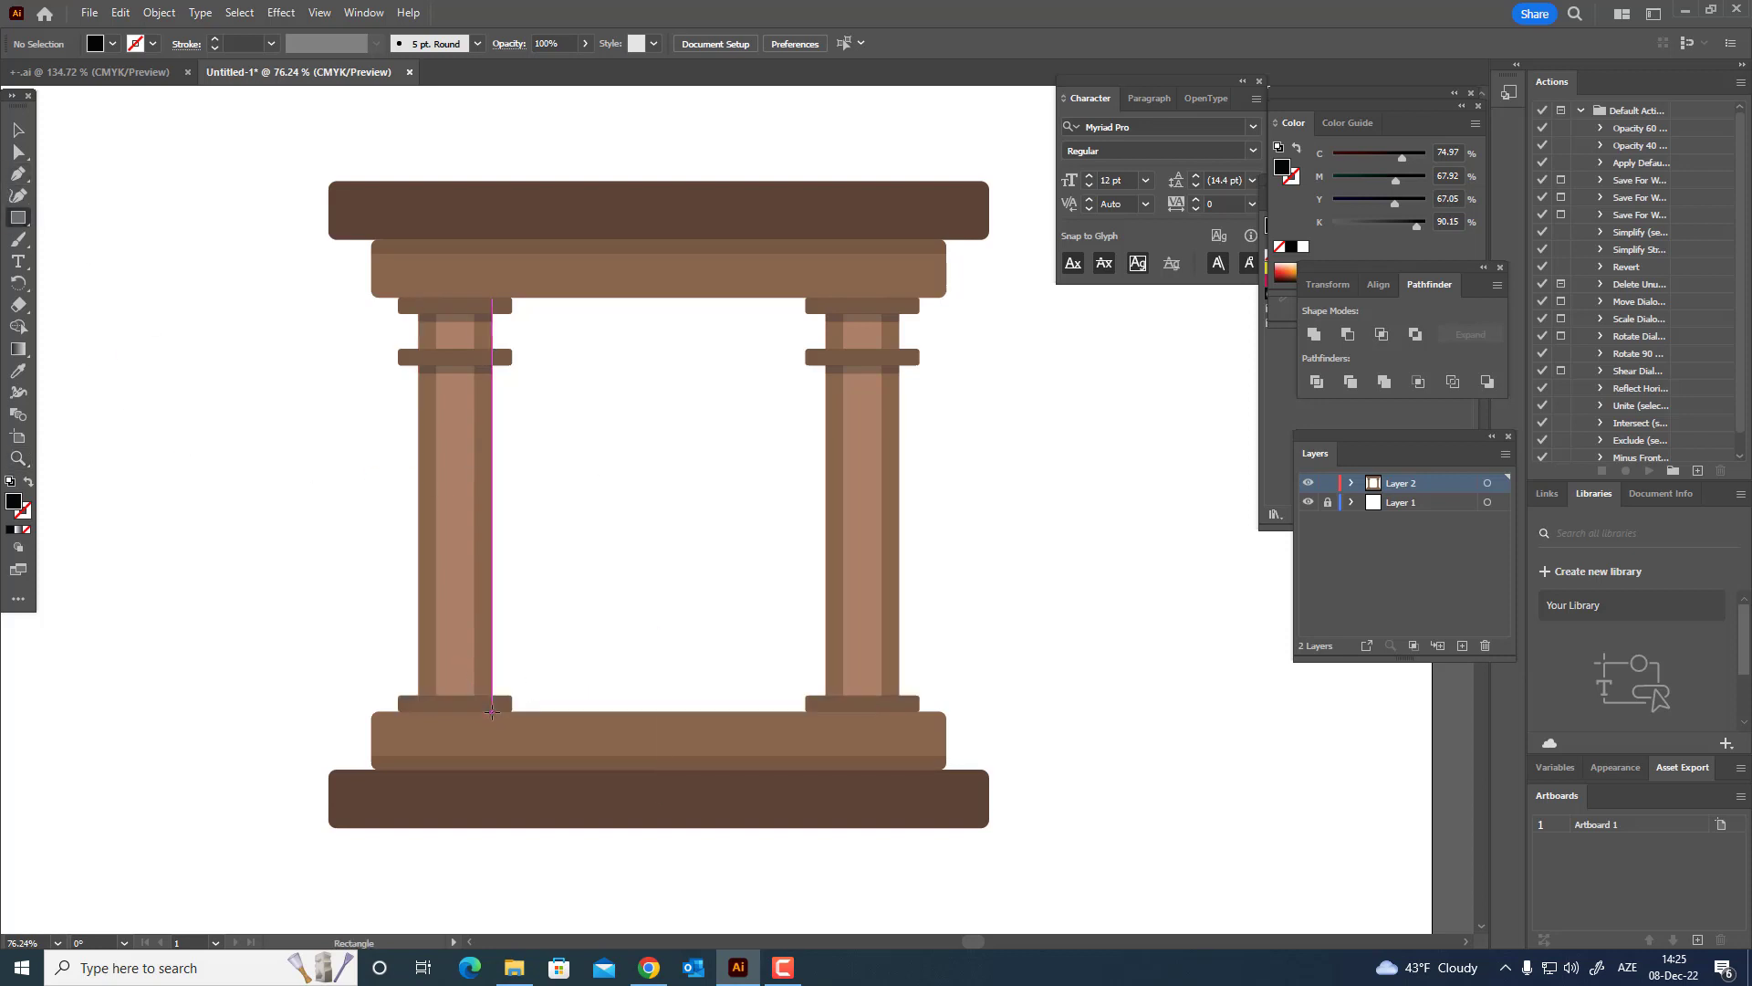
{"action": "left_click_drag", "start_coordinate": [493, 712], "coordinate": [825, 410]}
- Round the black rectangle's two upper corners to about 216 px so its top forms a full arch
{"action": "key", "text": "a"}
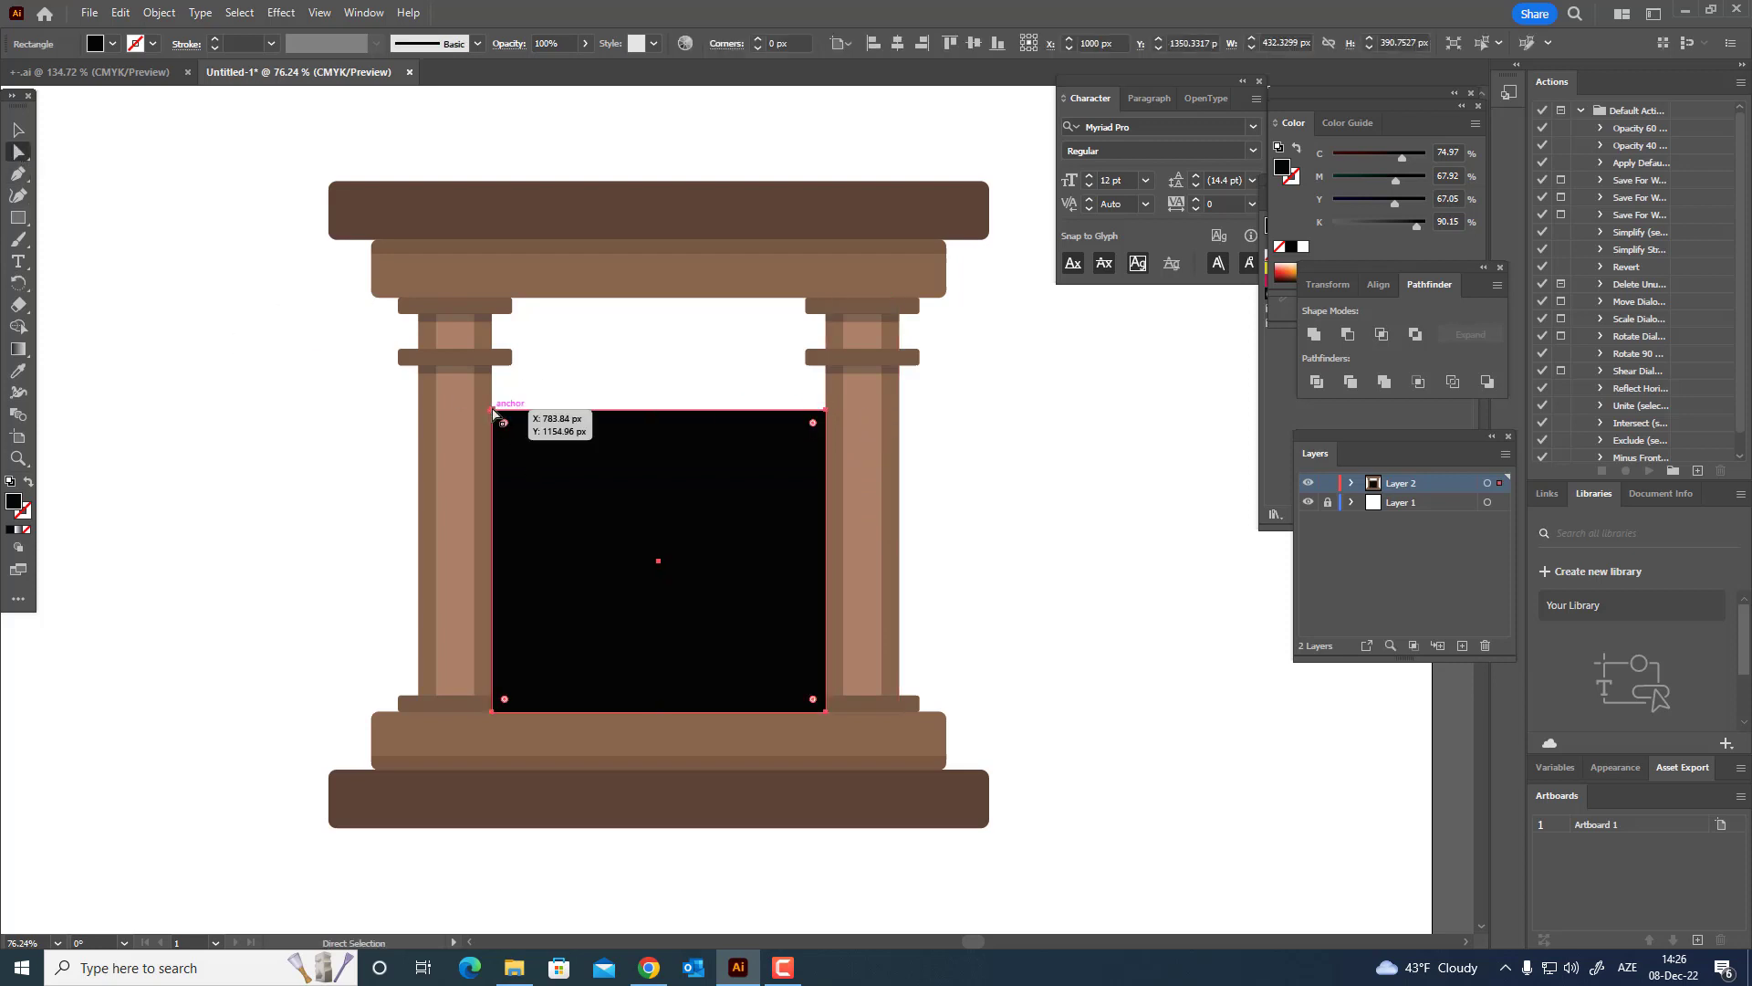
{"action": "left_click", "coordinate": [493, 410]}
{"action": "left_click", "coordinate": [826, 409], "text": "shift"}
{"action": "left_click_drag", "start_coordinate": [813, 423], "coordinate": [784, 913]}
{"action": "mouse_move", "coordinate": [738, 968]}
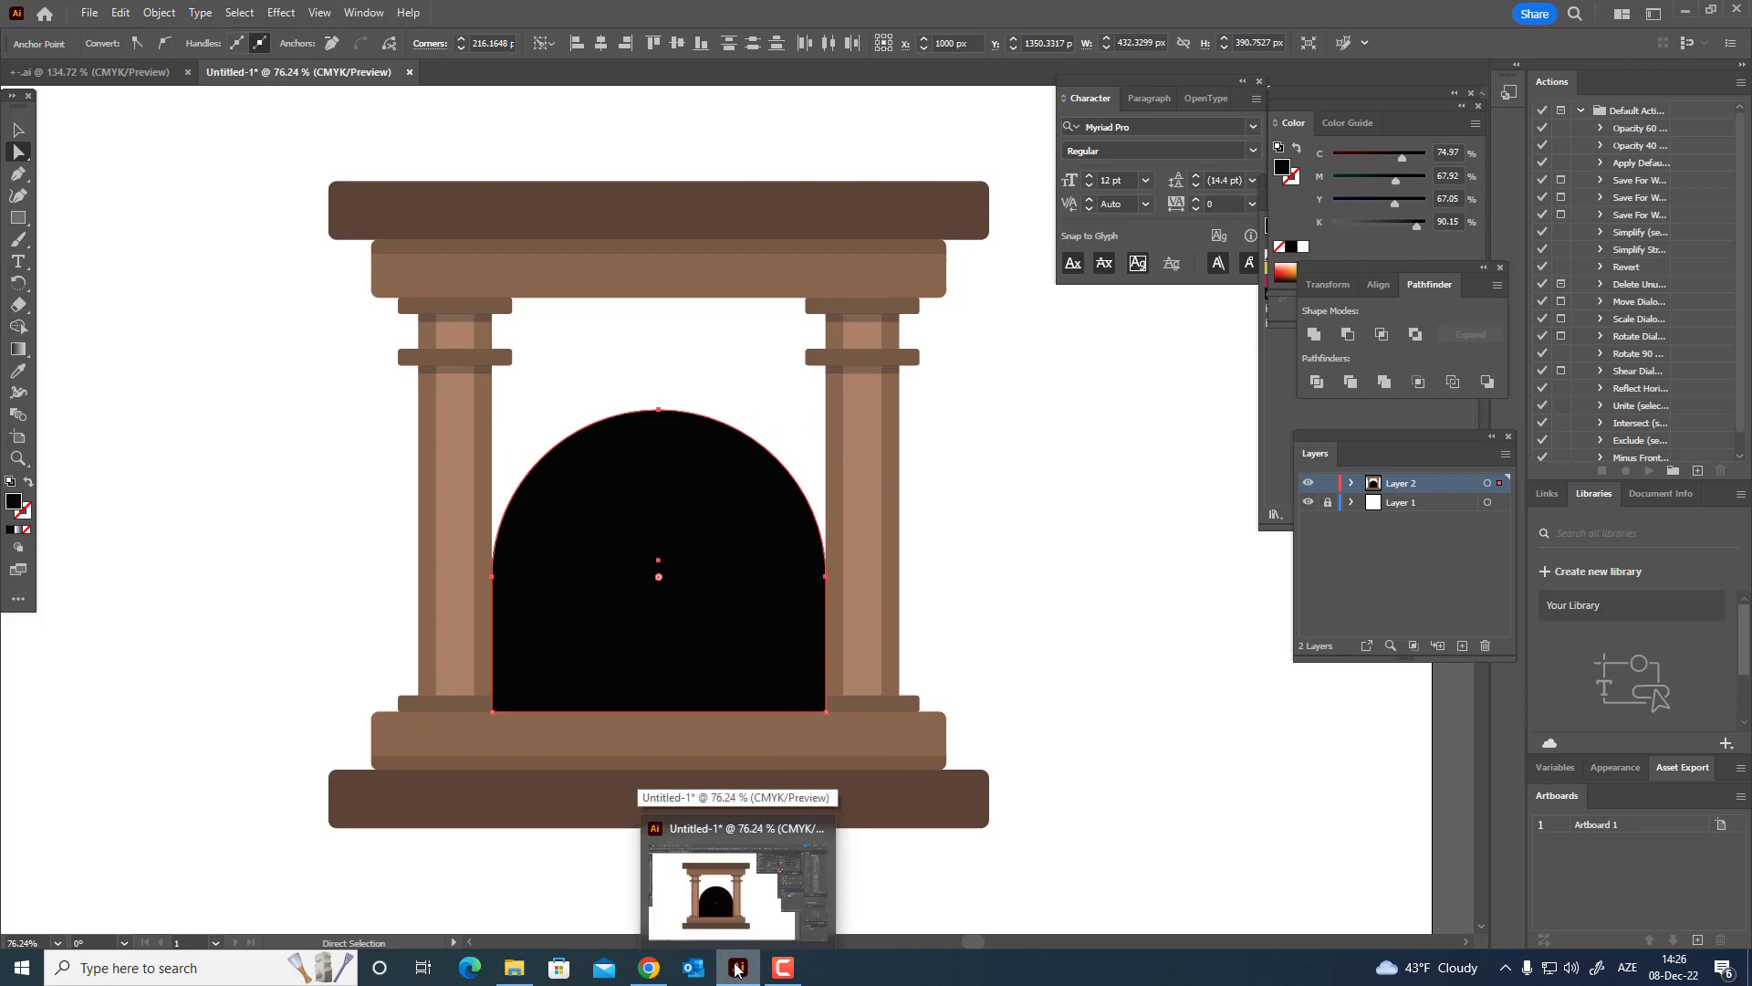
{"action": "left_click", "coordinate": [978, 645]}
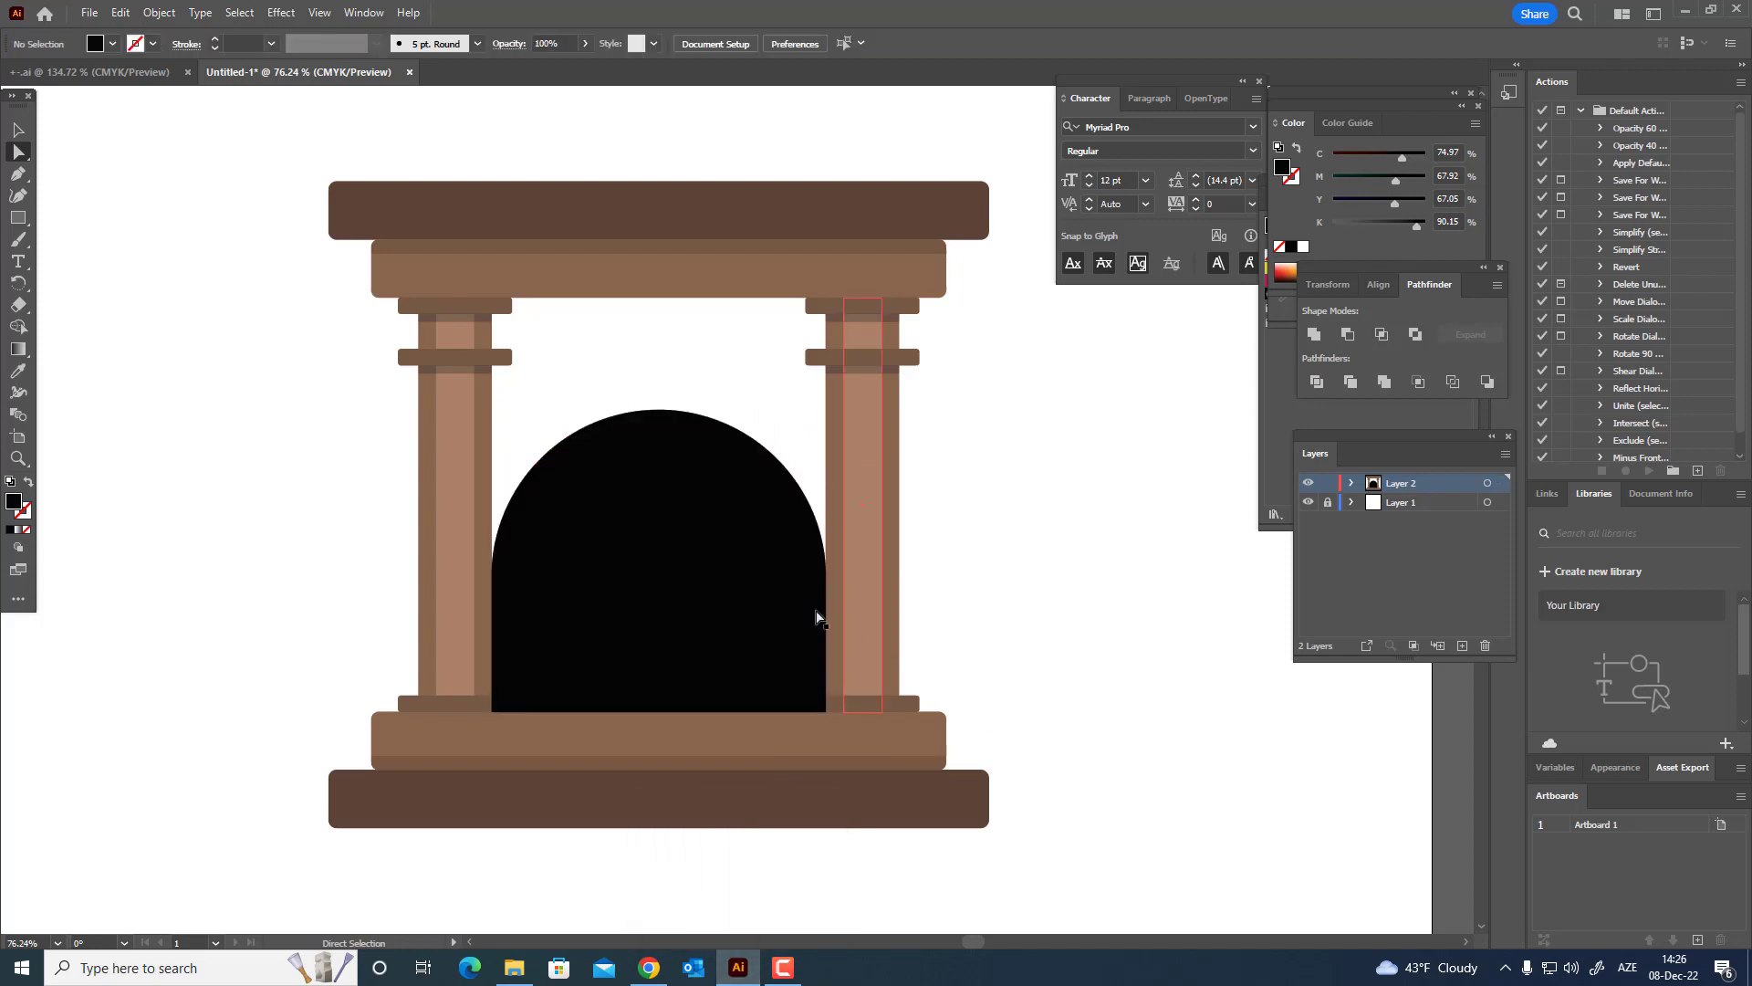
- Send the black arch to the back, behind the columns
{"action": "left_click", "coordinate": [648, 524]}
{"action": "left_click", "coordinate": [159, 12]}
{"action": "mouse_move", "coordinate": [195, 55]}
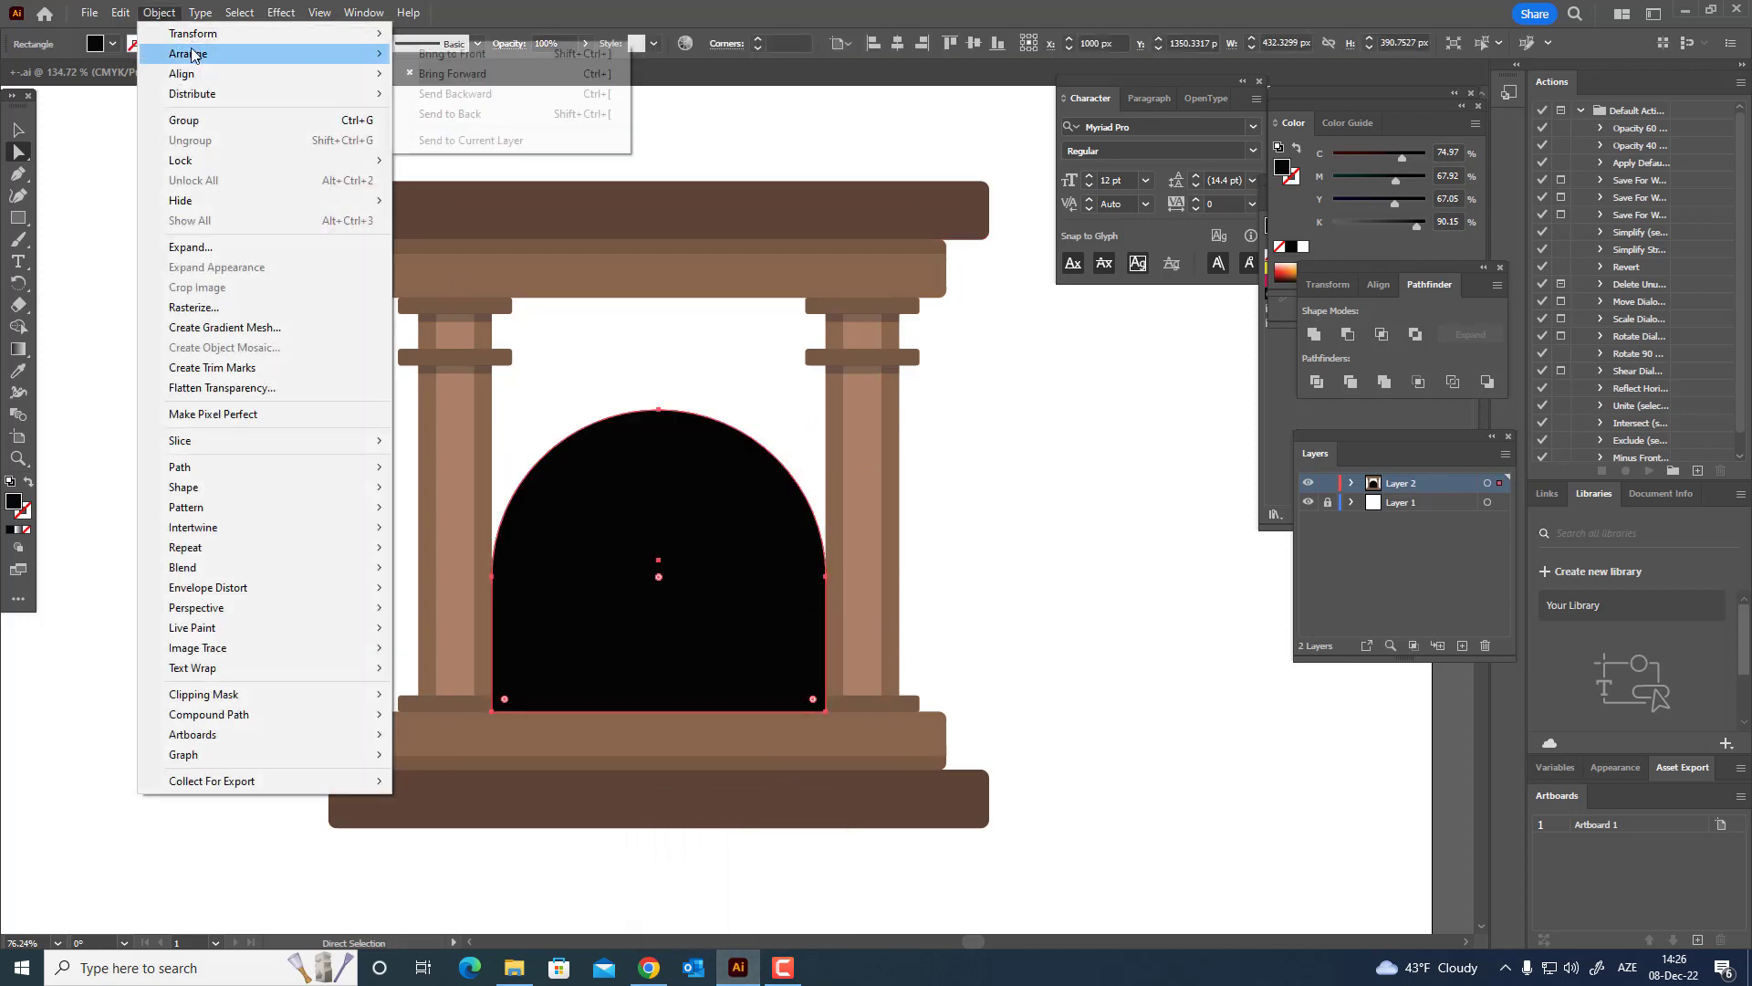
{"action": "left_click", "coordinate": [581, 113]}
{"action": "left_click", "coordinate": [1063, 511]}
{"action": "scroll", "coordinate": [1056, 544], "scroll_direction": "down", "scroll_amount": 1}
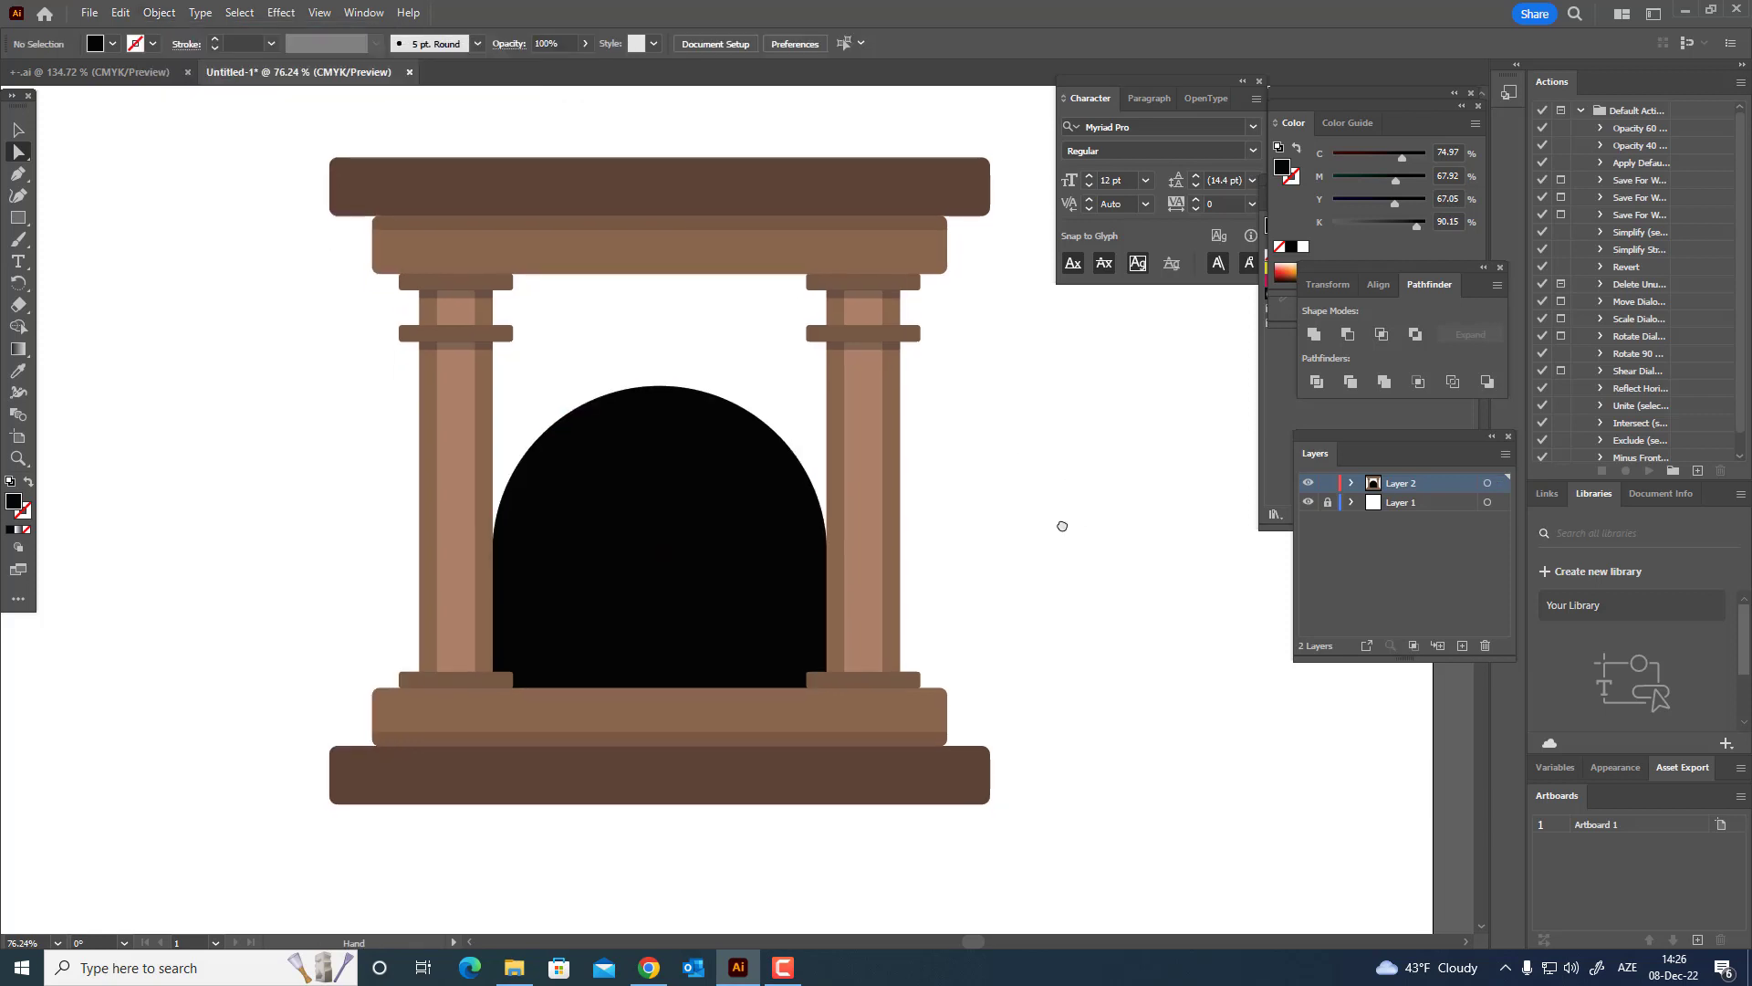
- Recolor the arch with the light brown sampled from the column's central highlight
{"action": "left_click", "coordinate": [675, 595]}
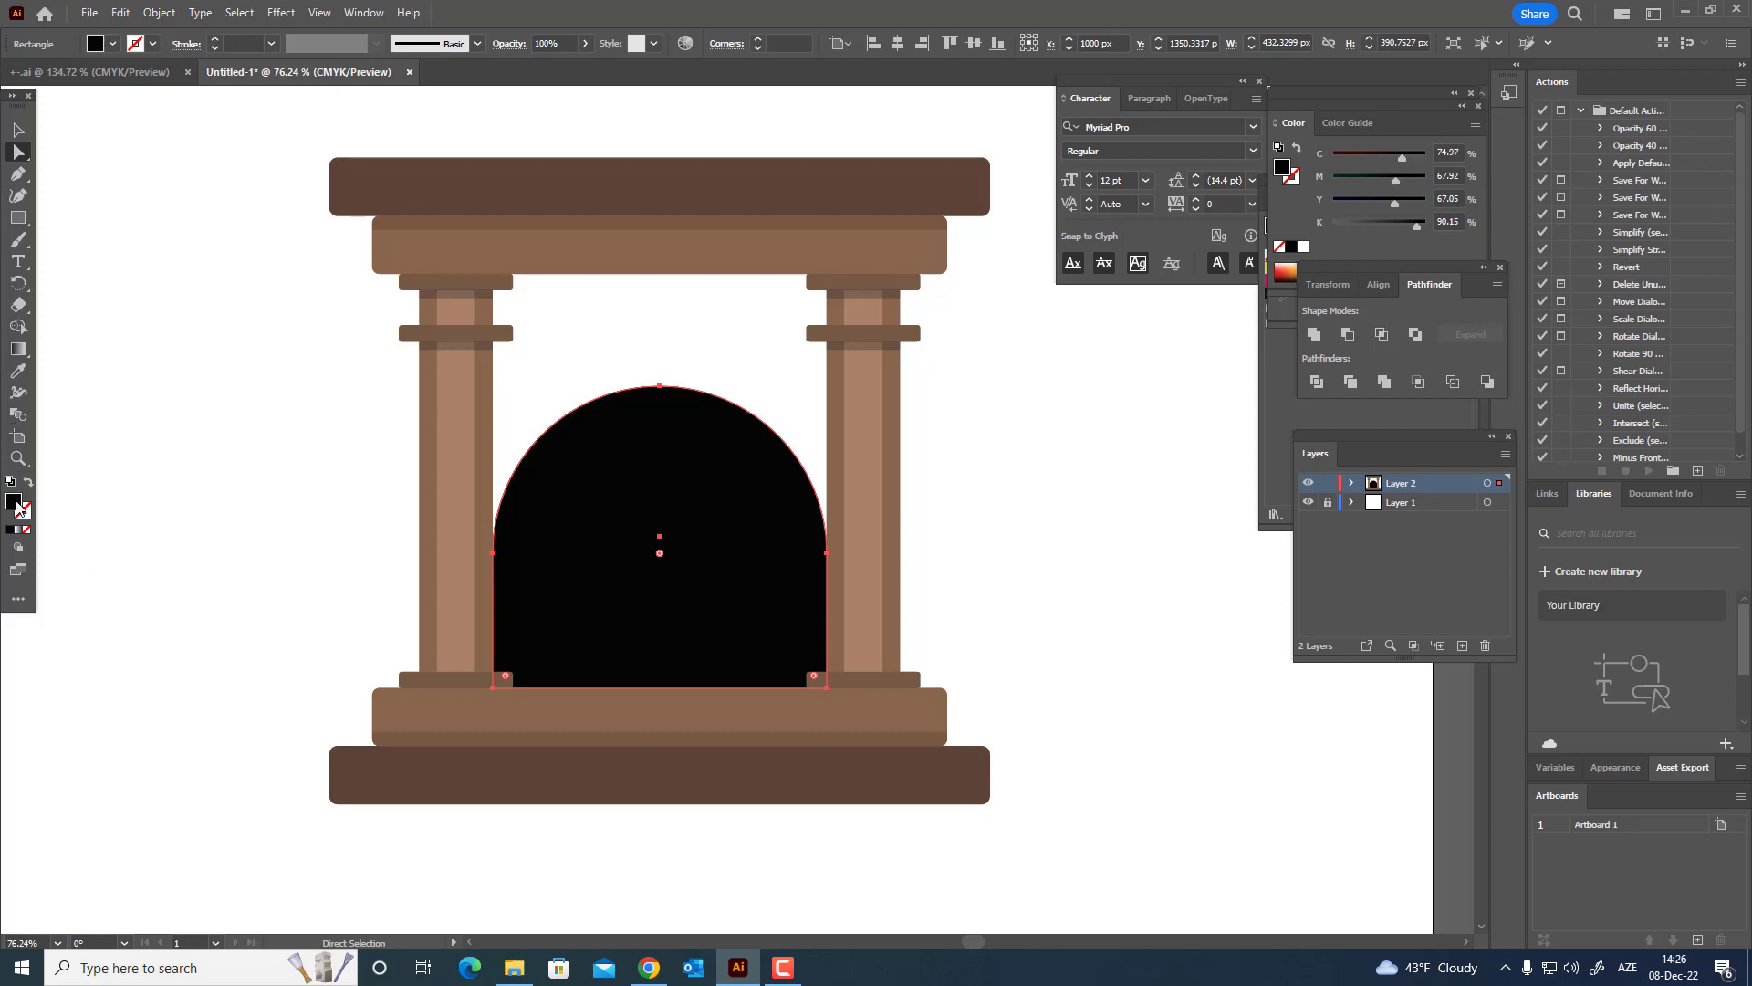
{"action": "left_click", "coordinate": [18, 370]}
{"action": "left_click", "coordinate": [508, 237]}
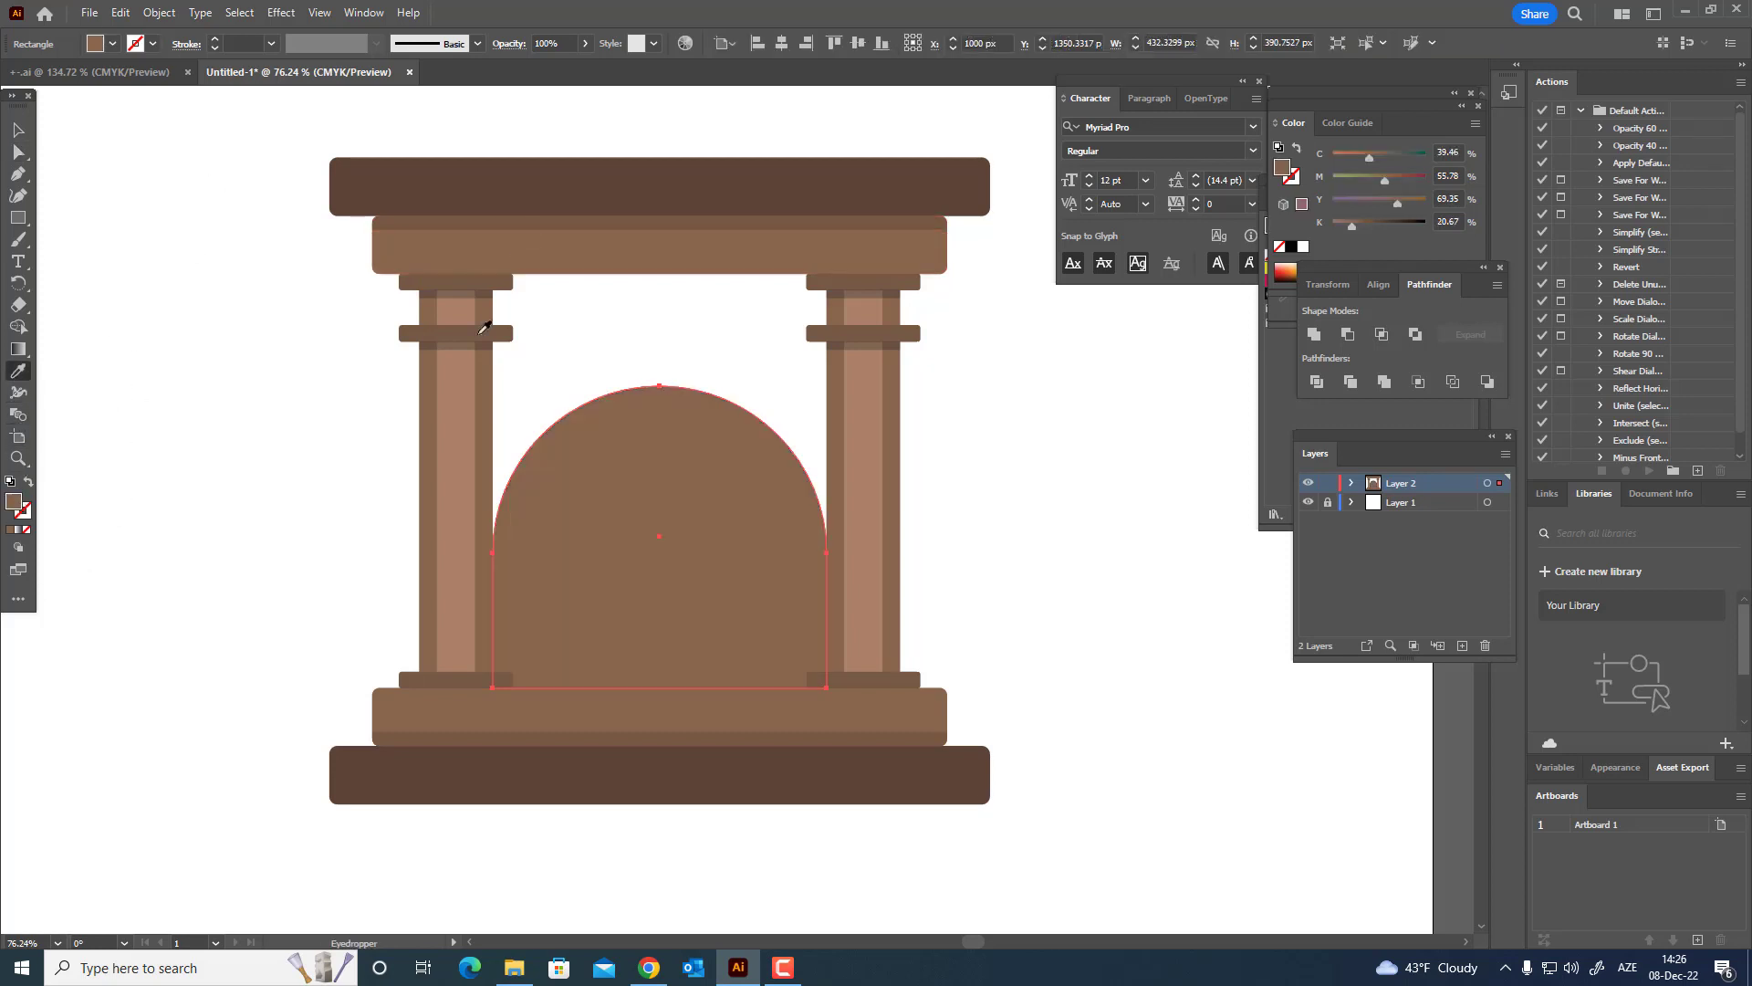
{"action": "left_click", "coordinate": [470, 319]}
{"action": "key", "text": "z"}
{"action": "left_click_drag", "start_coordinate": [696, 411], "coordinate": [653, 439]}
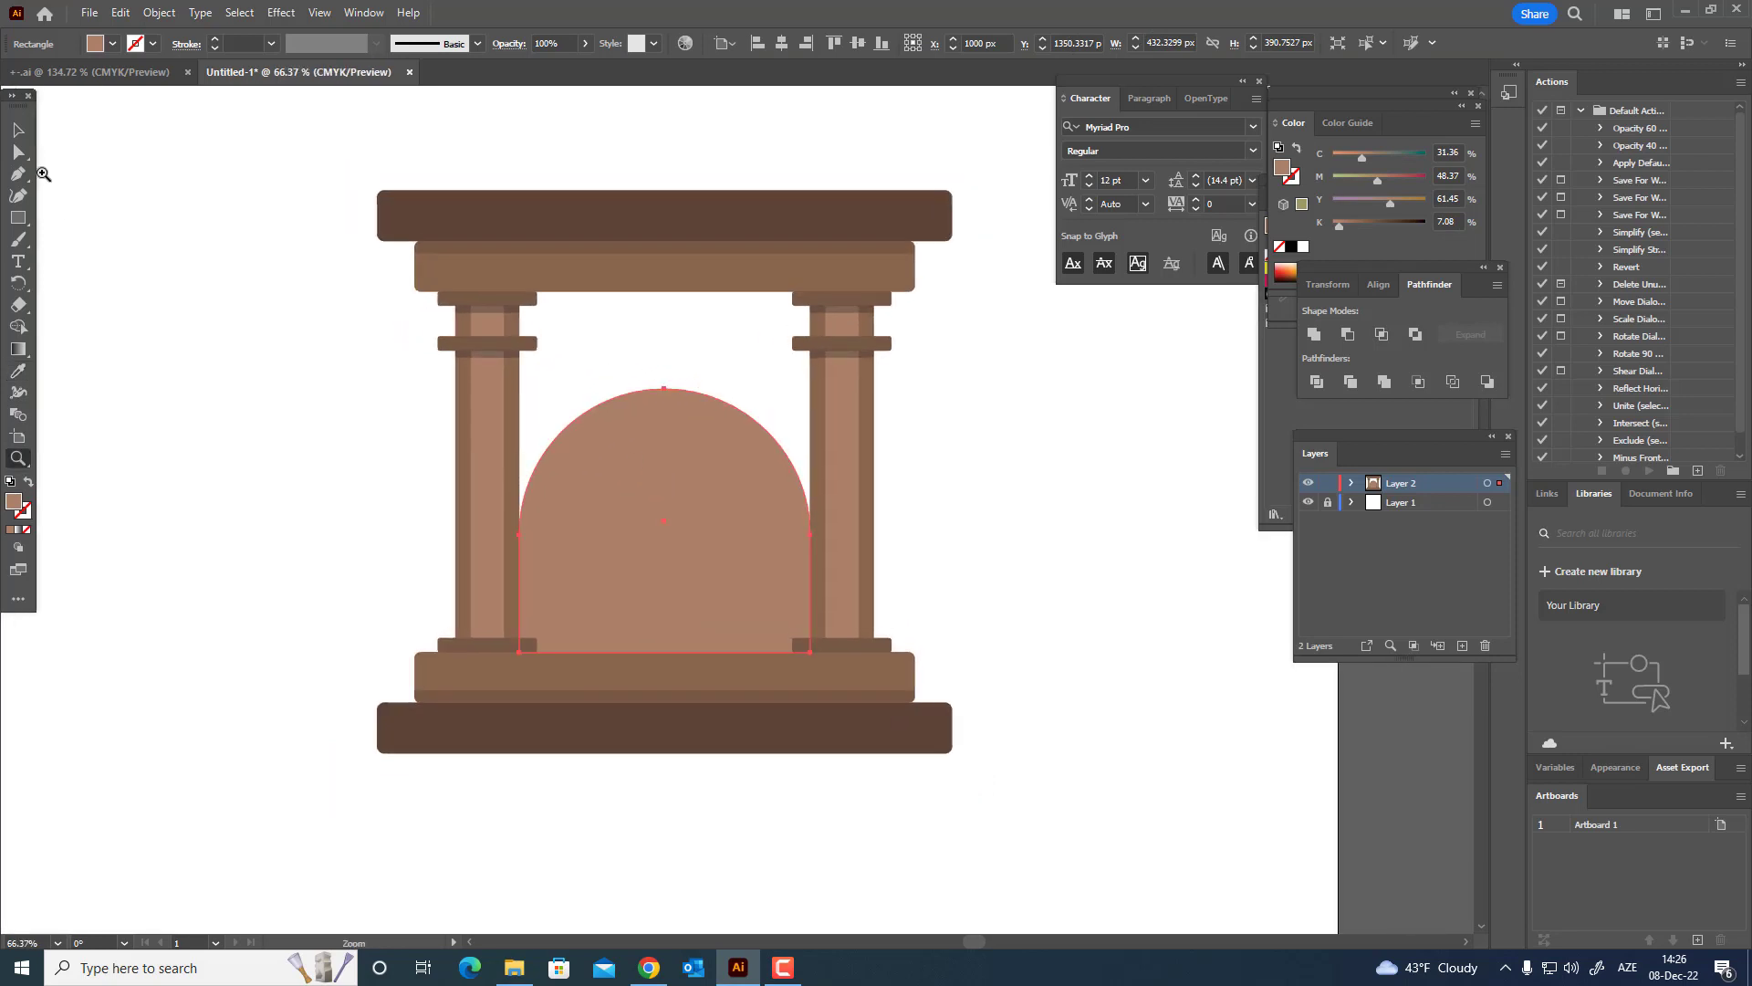
- Unite the selected arch with Pathfinder to turn it into a plain path
{"action": "left_click", "coordinate": [21, 131]}
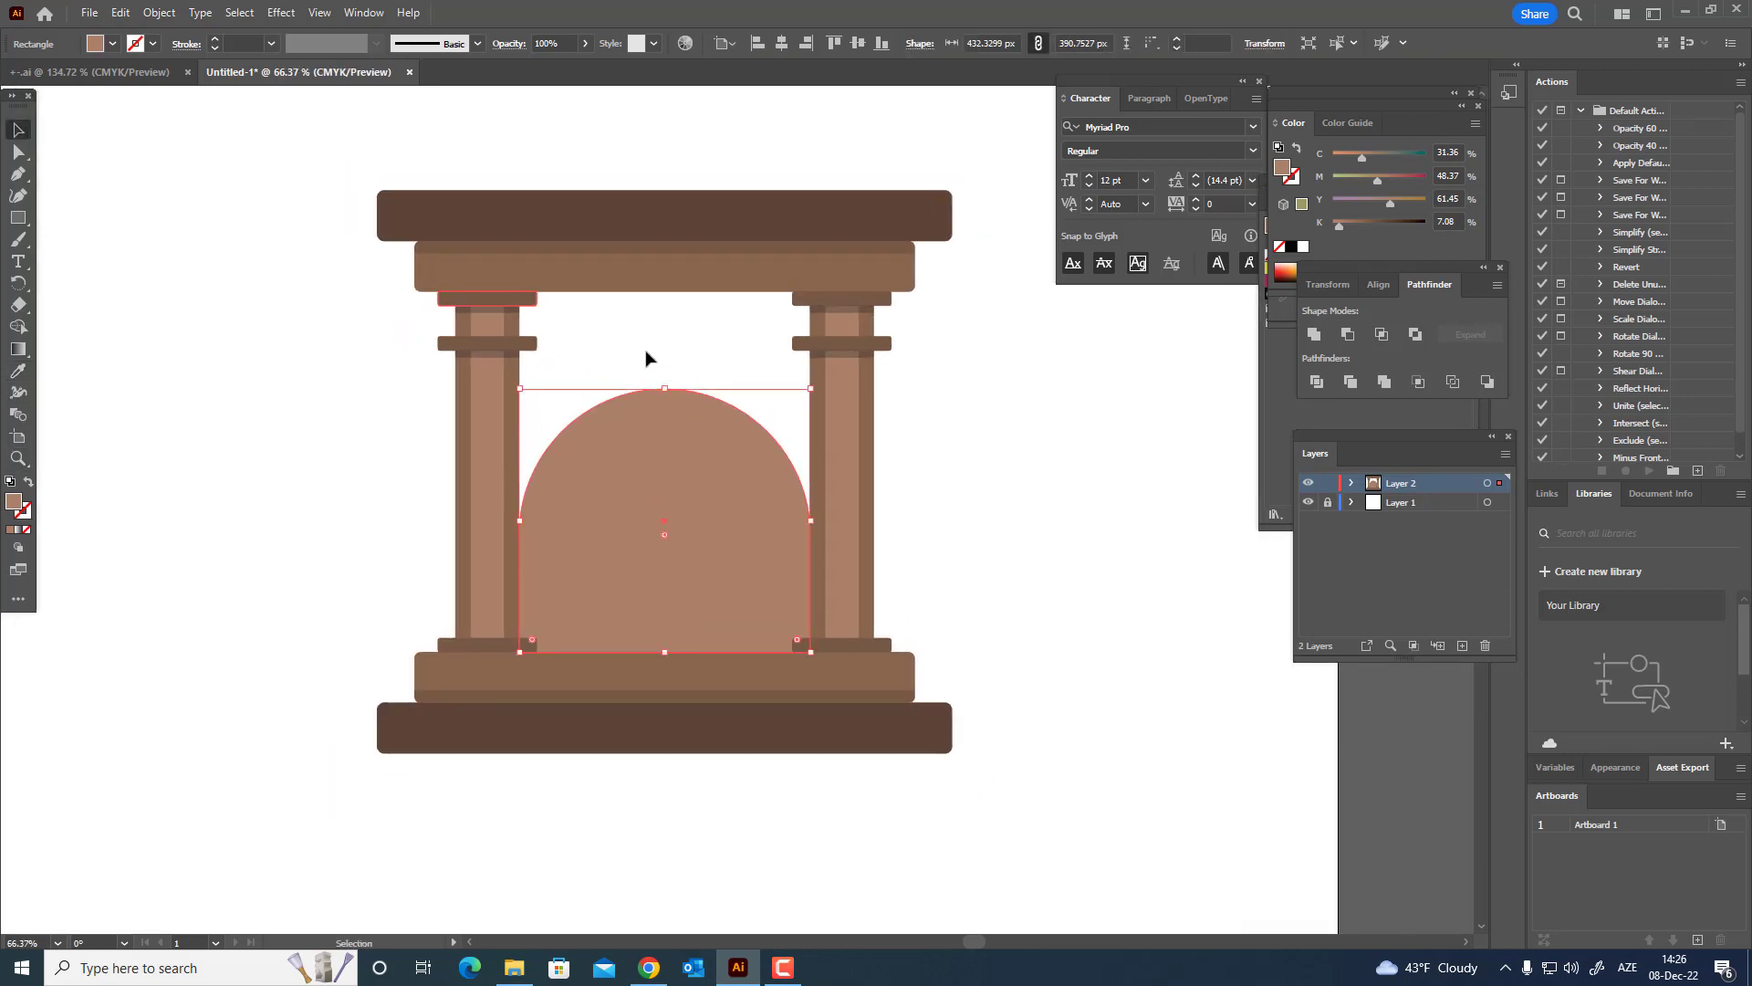
{"action": "left_click", "coordinate": [1314, 335]}
{"action": "left_click", "coordinate": [159, 13]}
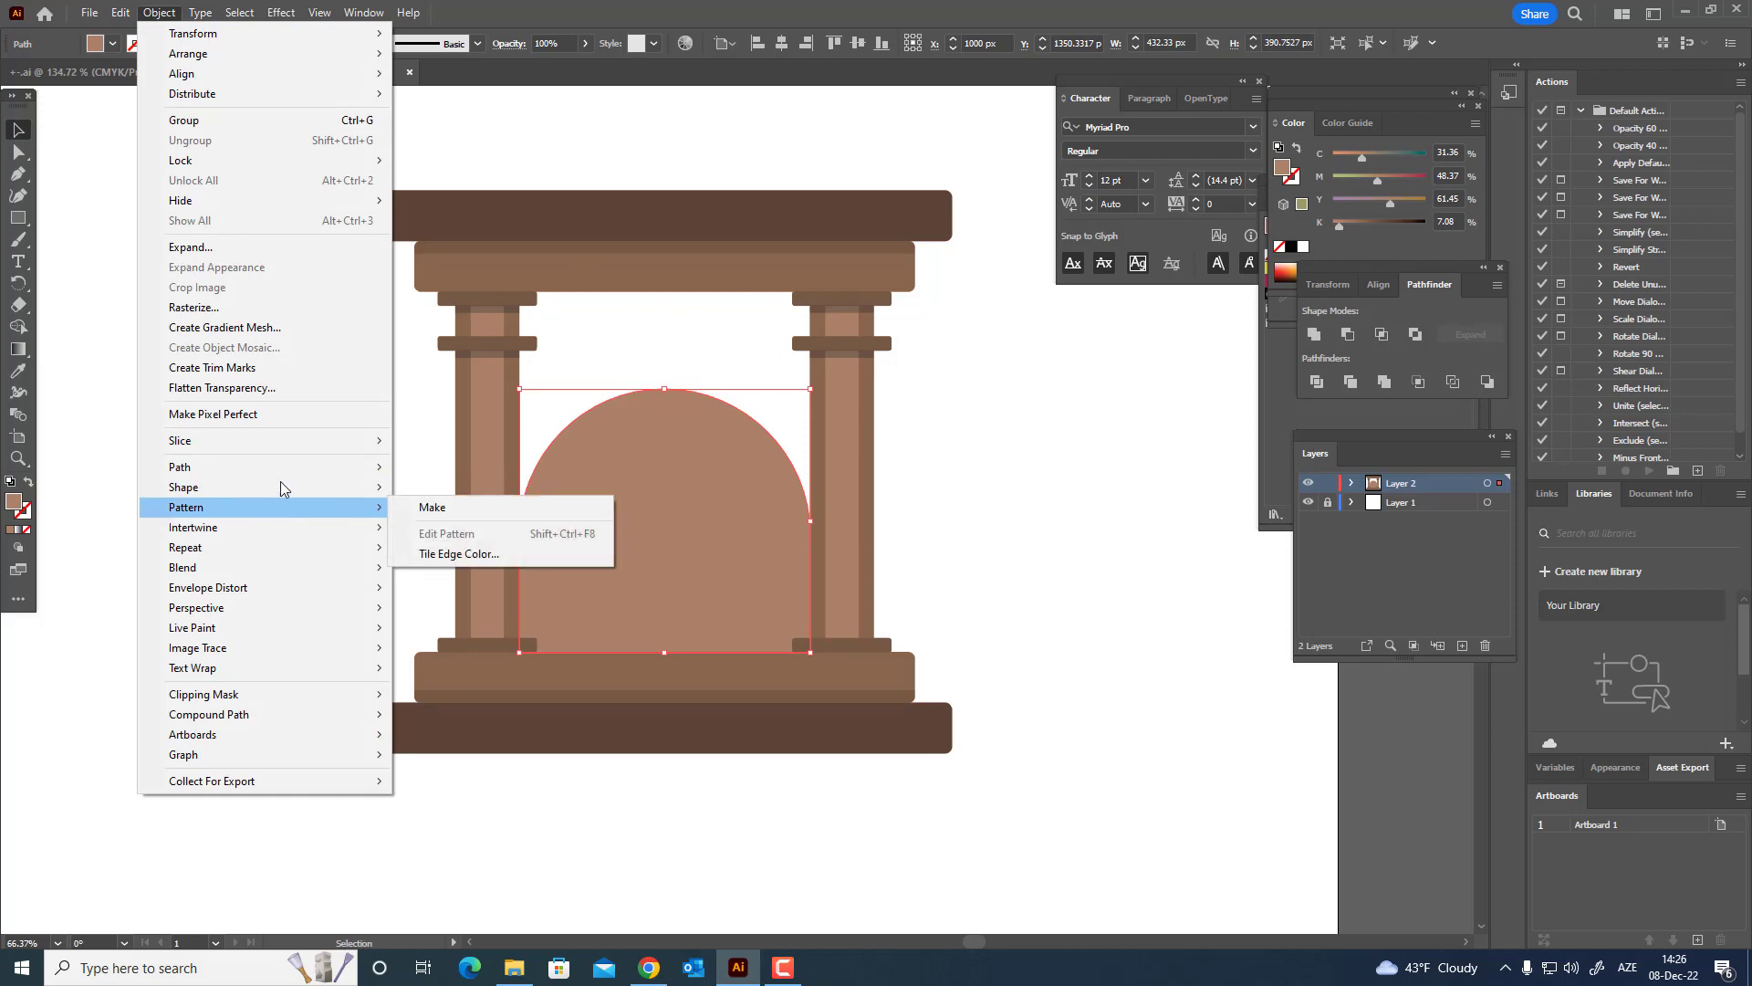
{"action": "mouse_move", "coordinate": [281, 475]}
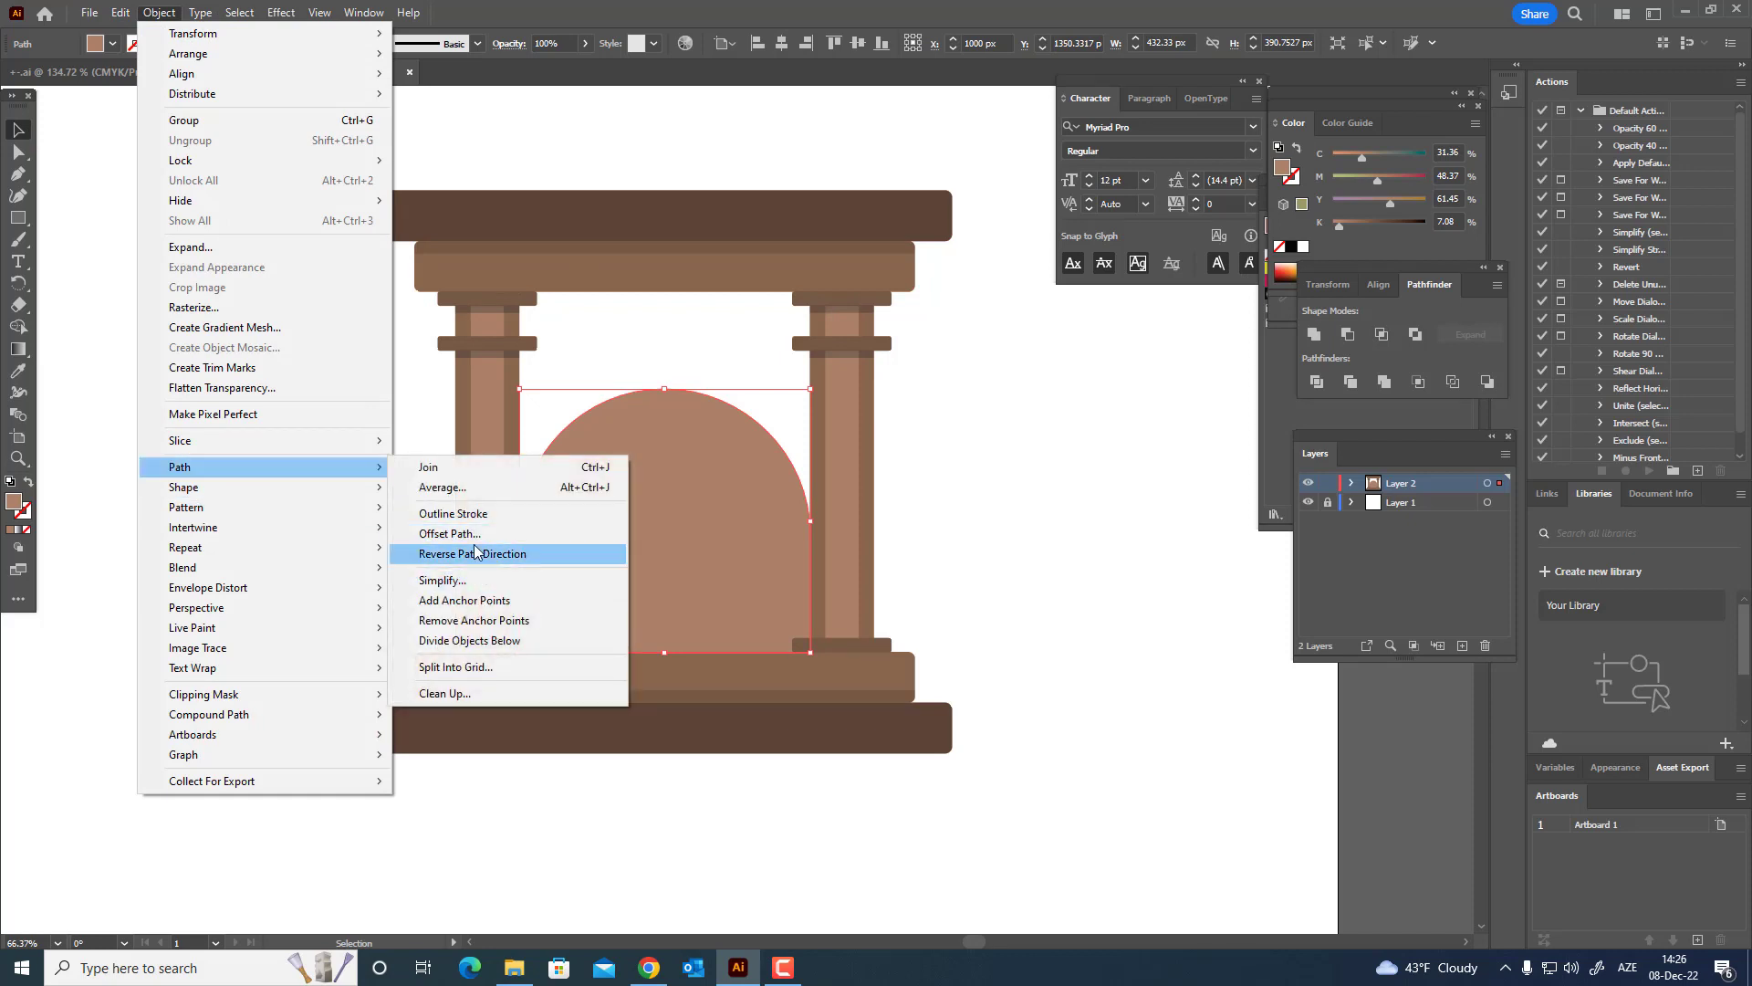
{"action": "left_click", "coordinate": [449, 534]}
{"action": "left_click", "coordinate": [1011, 534]}
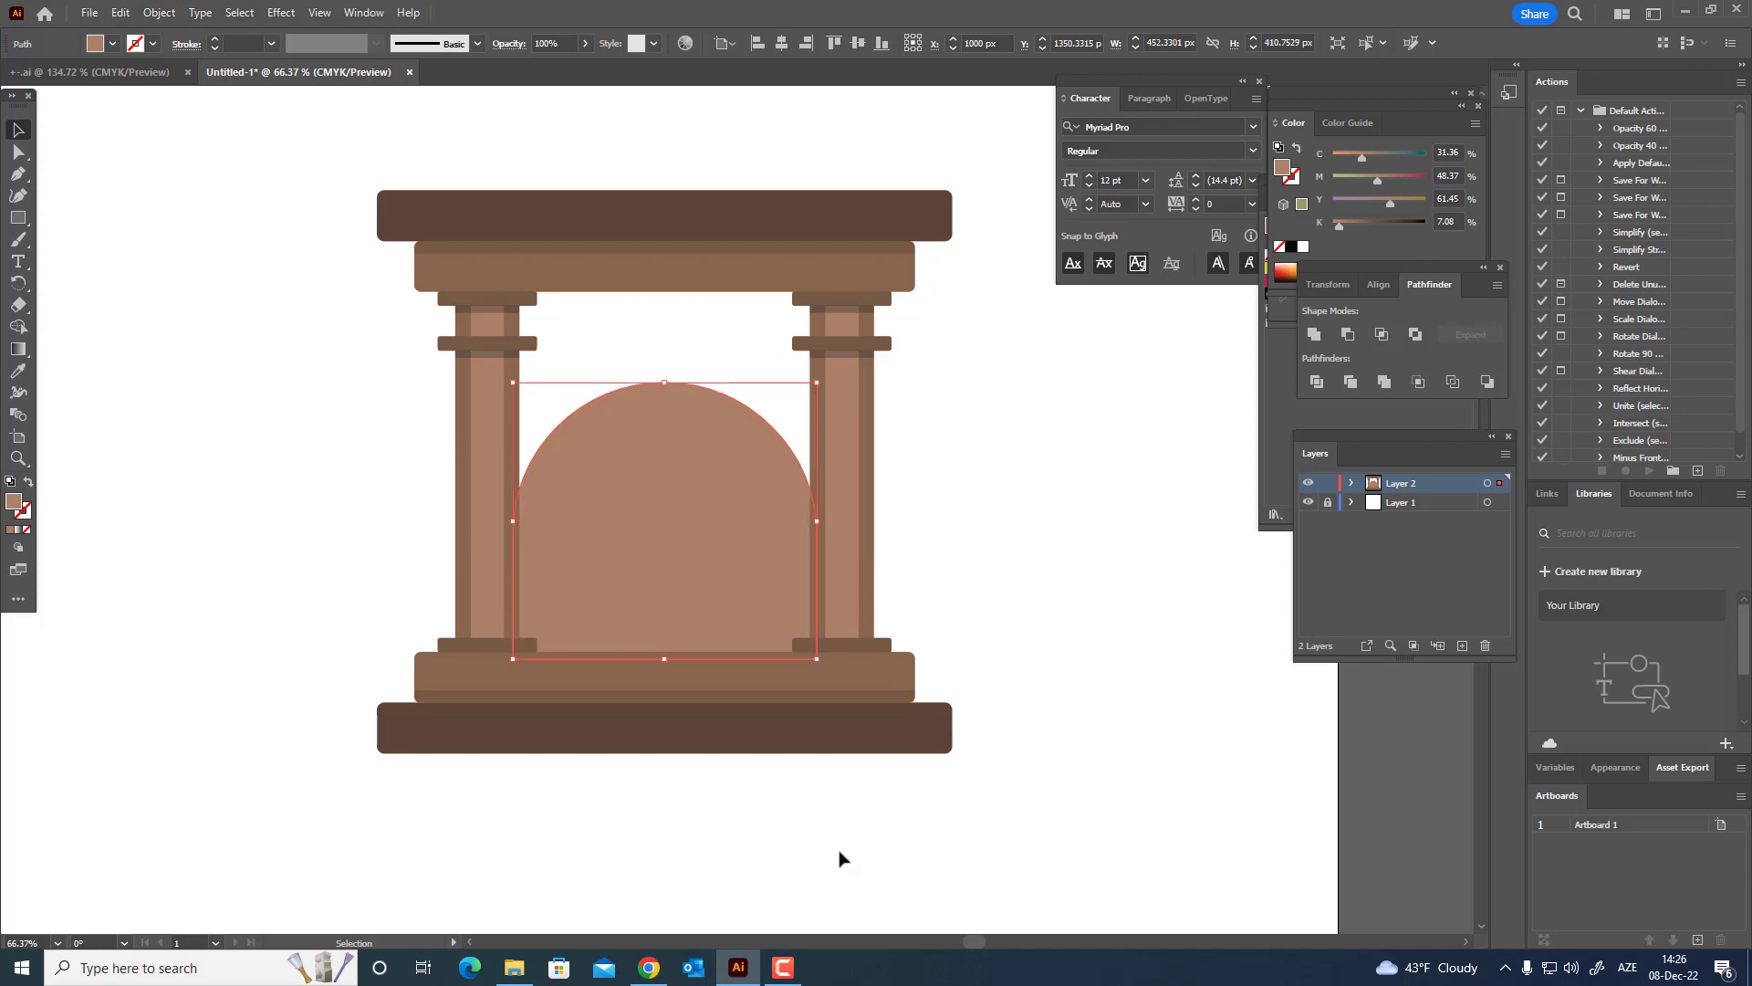
{"action": "left_click", "coordinate": [790, 969]}
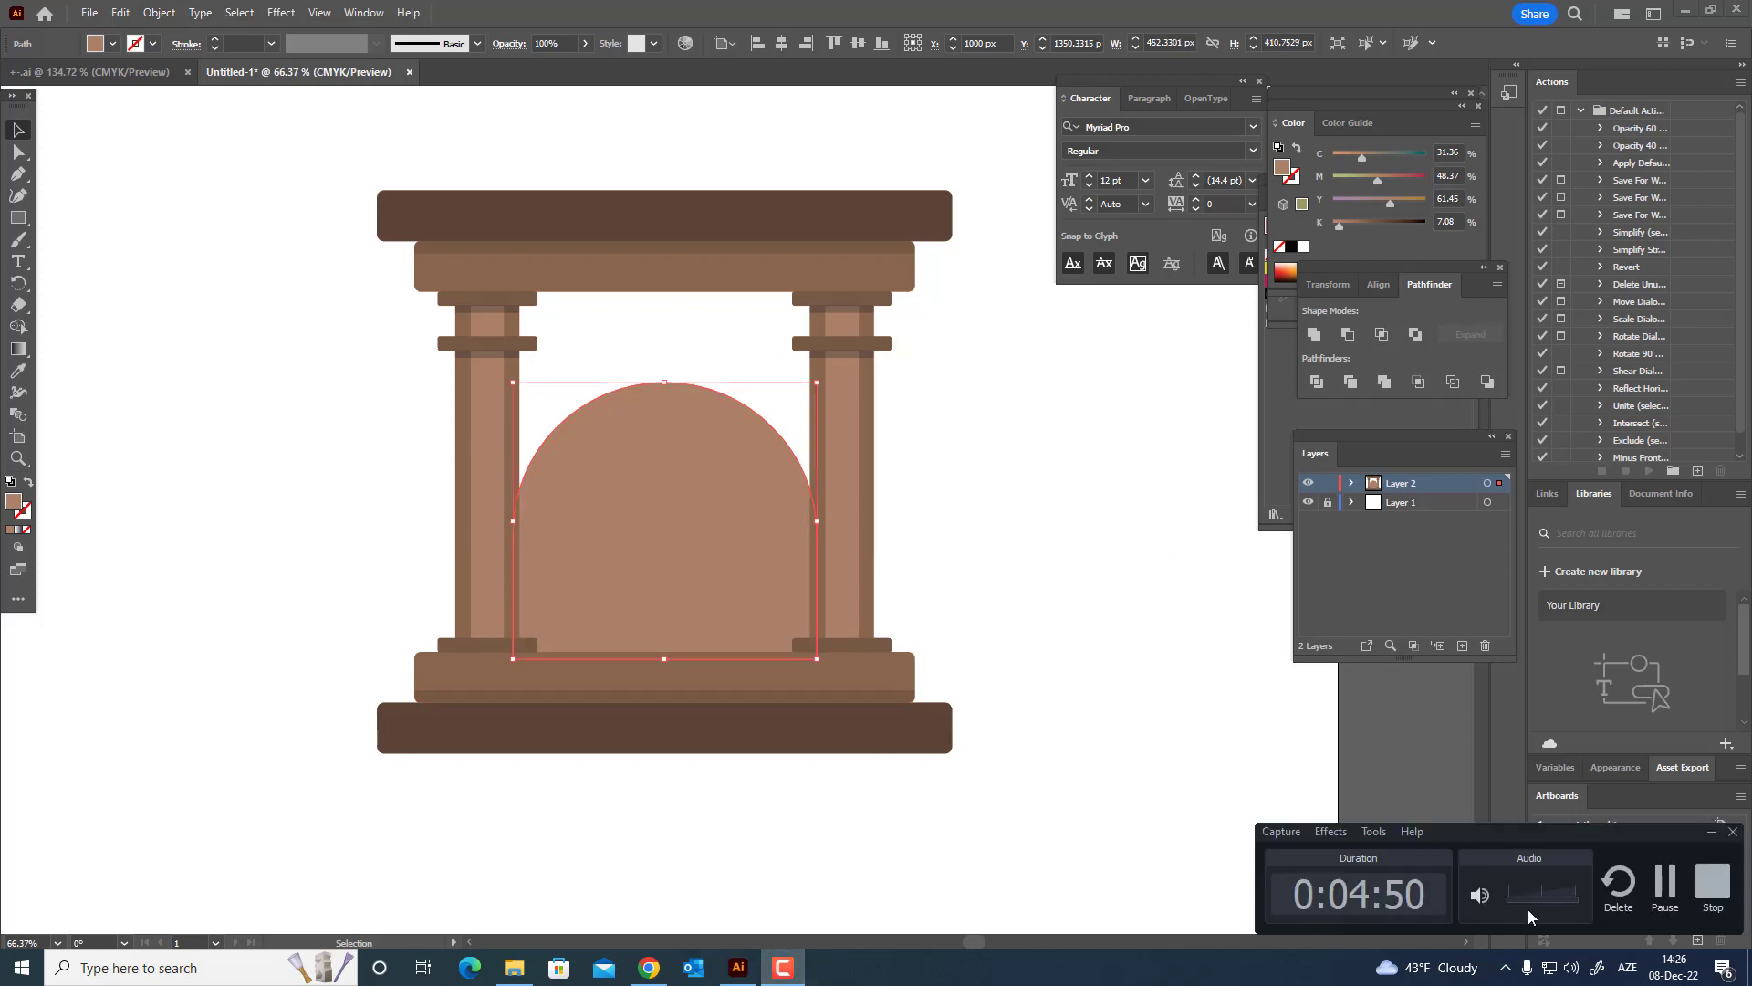
{"action": "left_click", "coordinate": [1663, 884]}
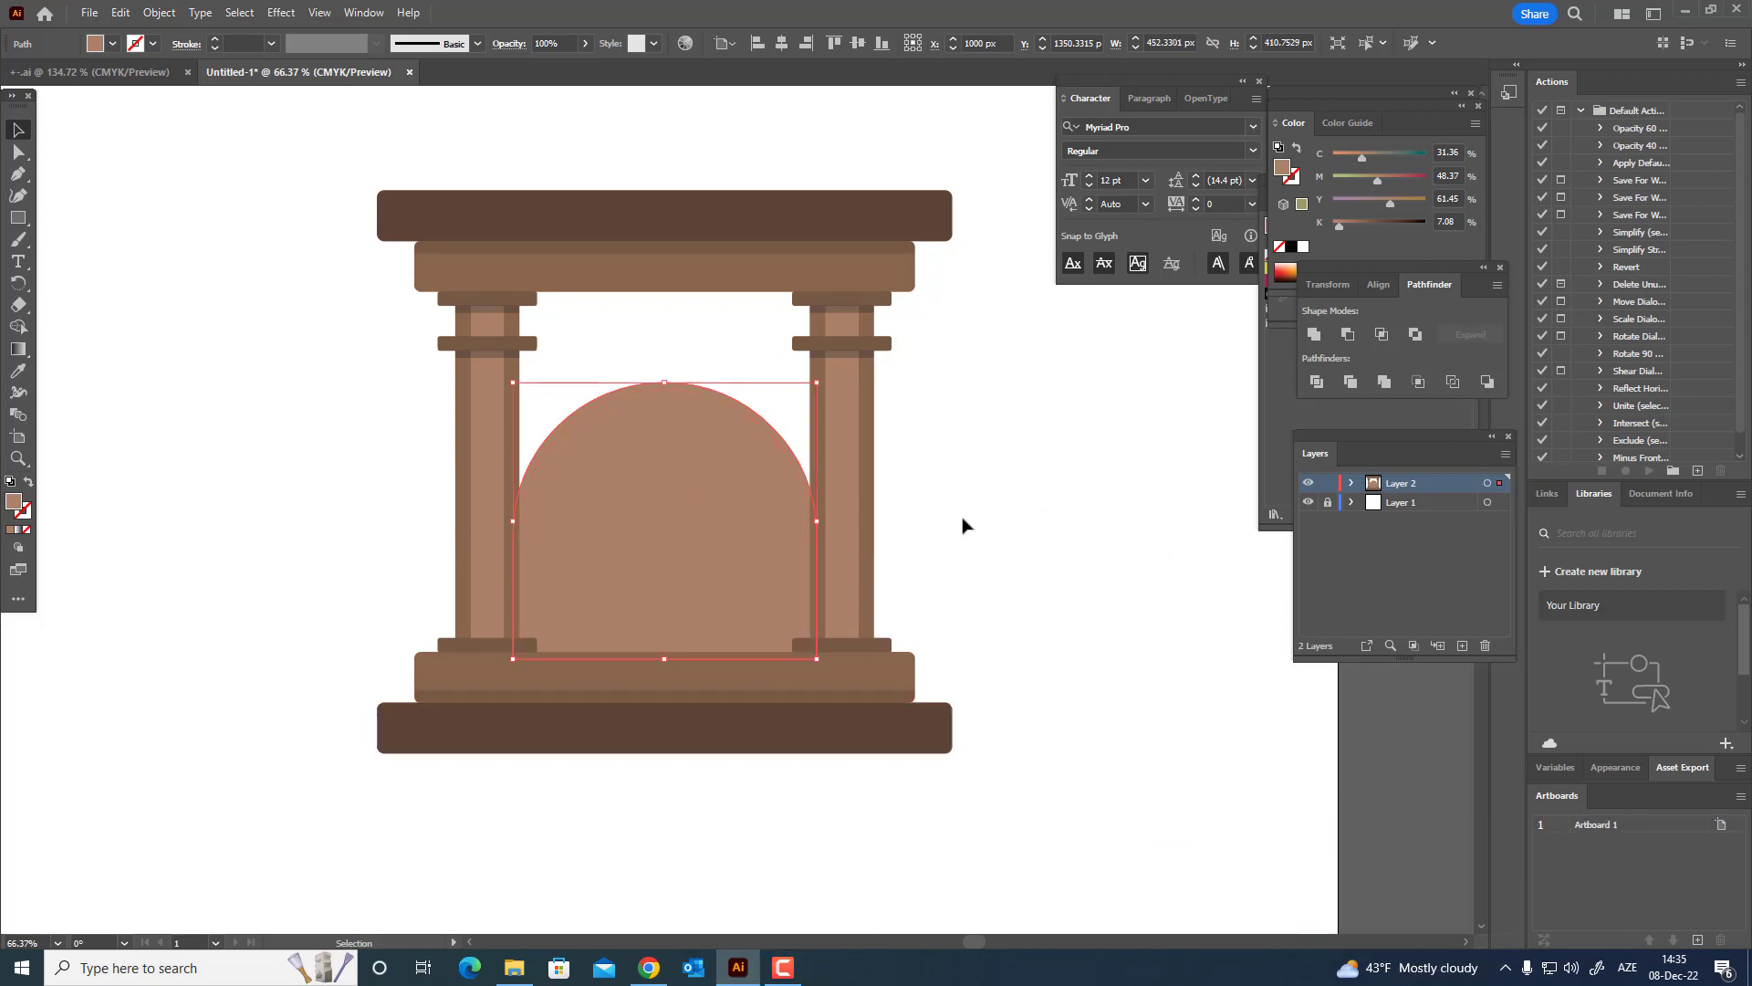
{"action": "key", "text": "ctrl+z"}
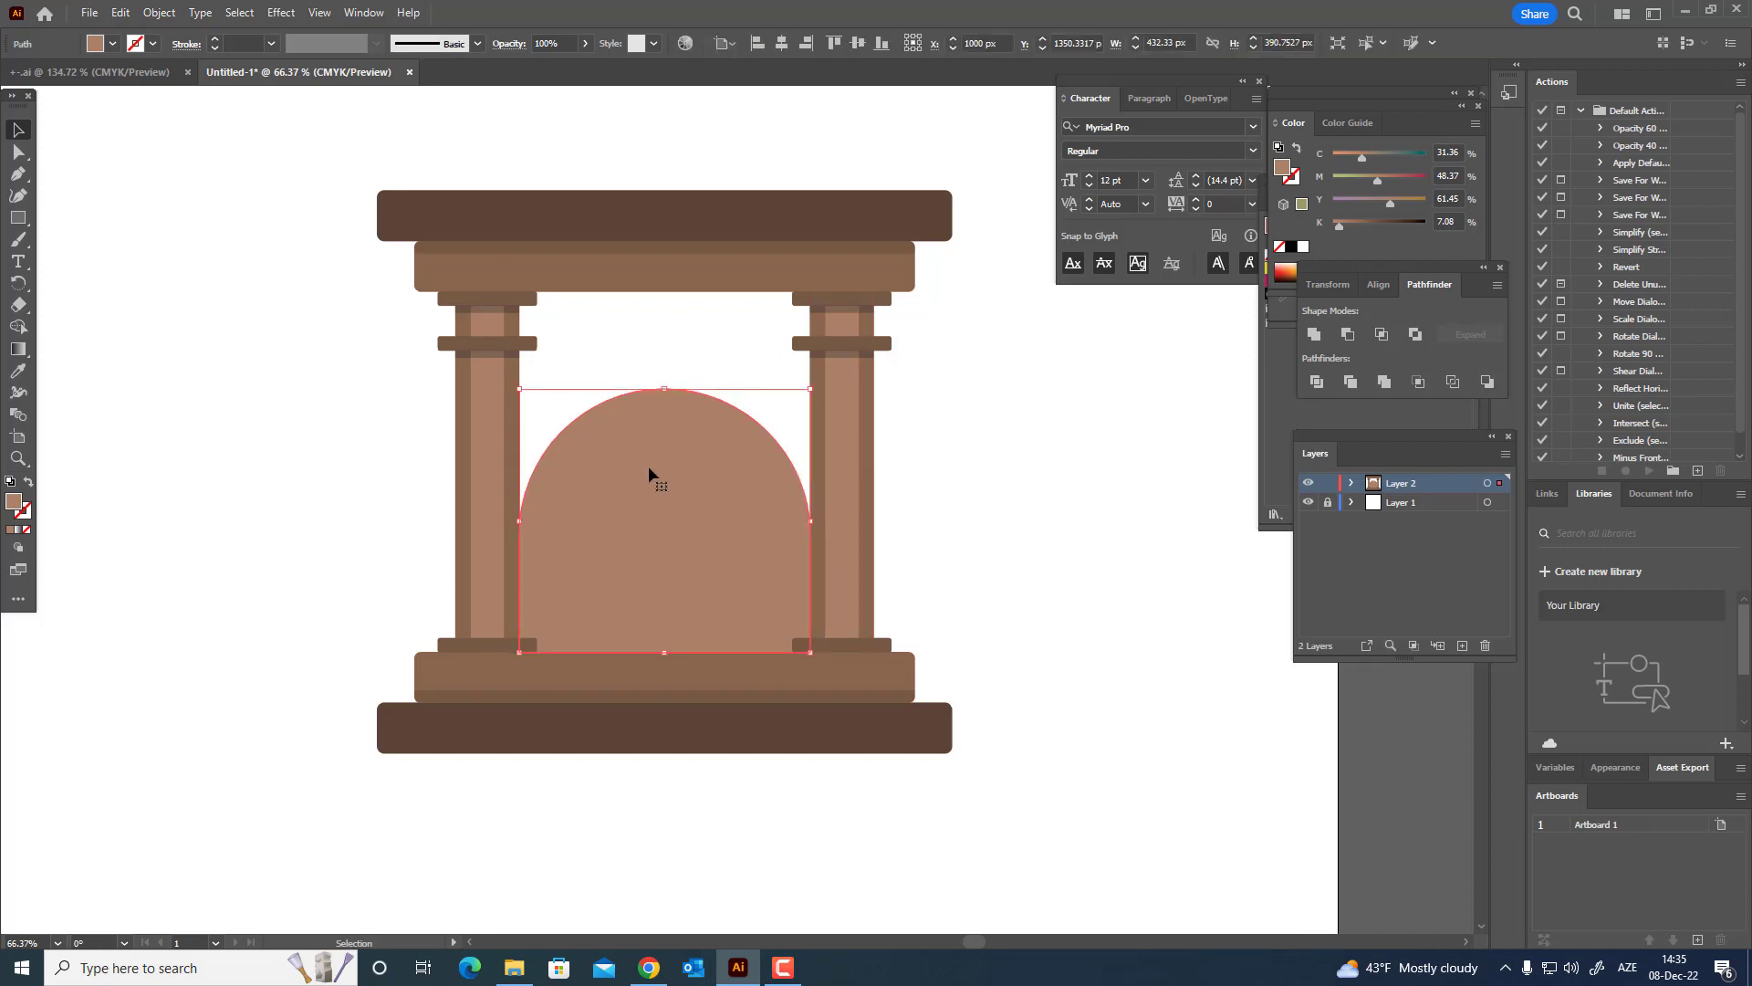
- Offset the arch path outward by 30 px with miter joins to create a larger arch around it
{"action": "left_click", "coordinate": [153, 15]}
{"action": "mouse_move", "coordinate": [227, 464]}
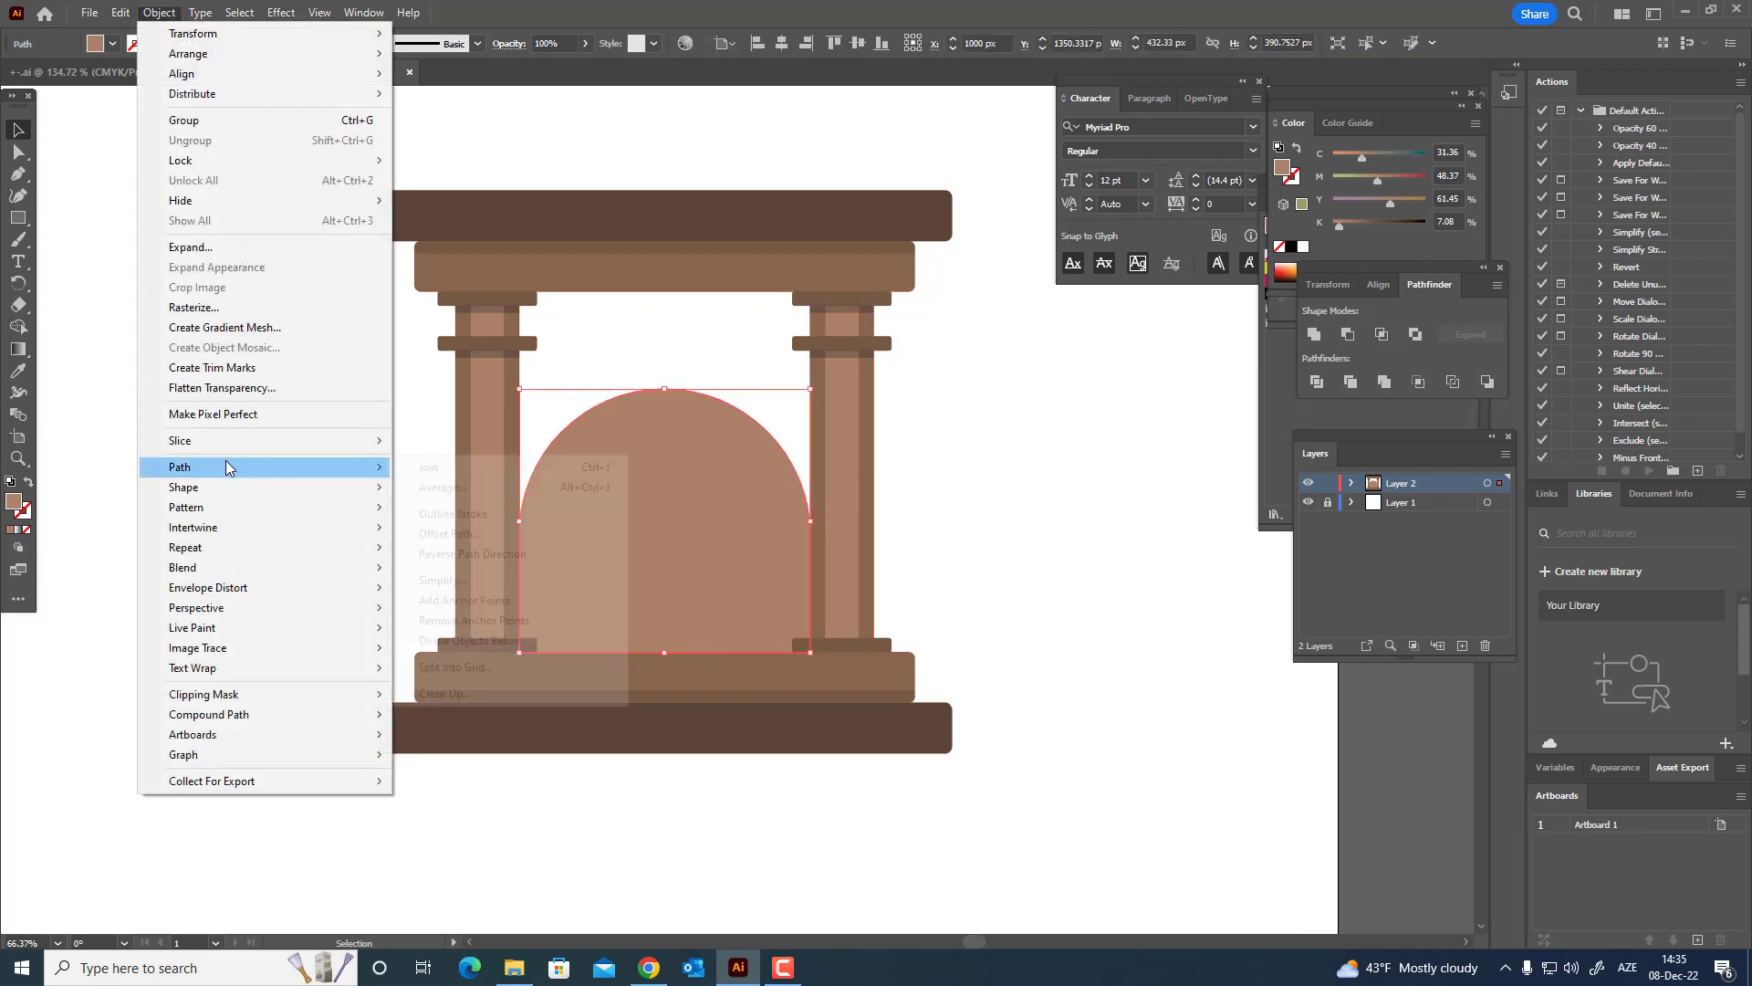
{"action": "left_click", "coordinate": [450, 533]}
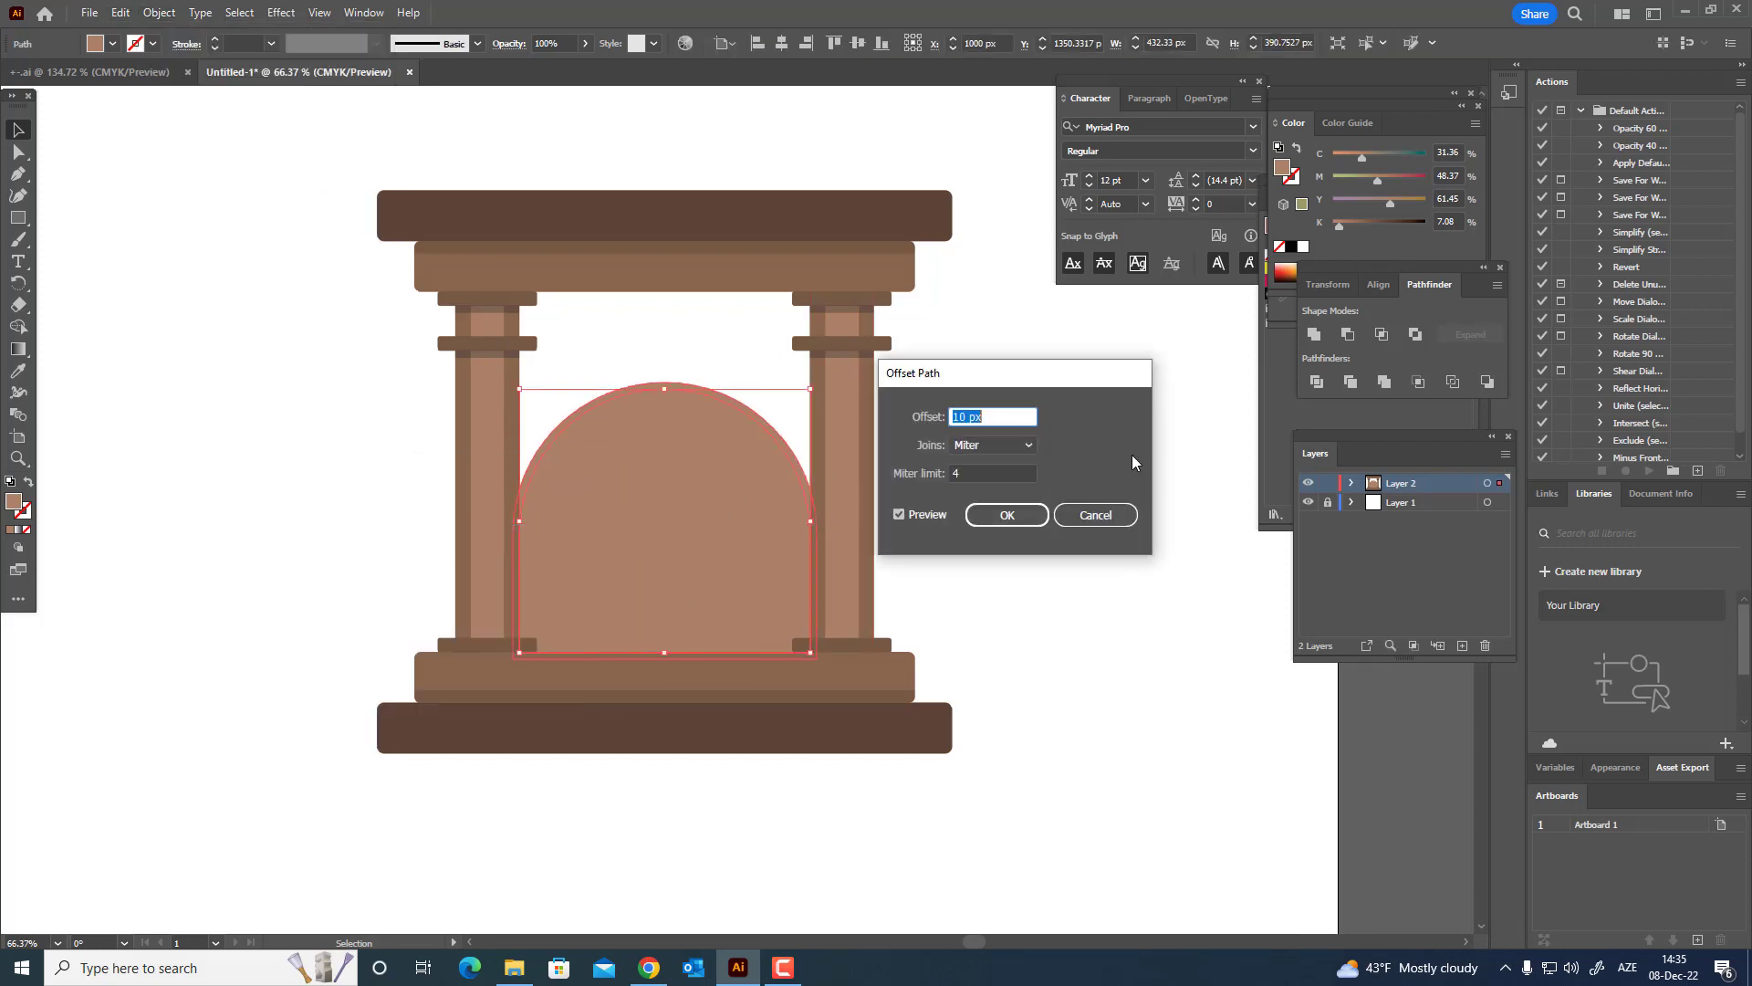
{"action": "type", "text": "20"}
{"action": "left_click", "coordinate": [900, 515]}
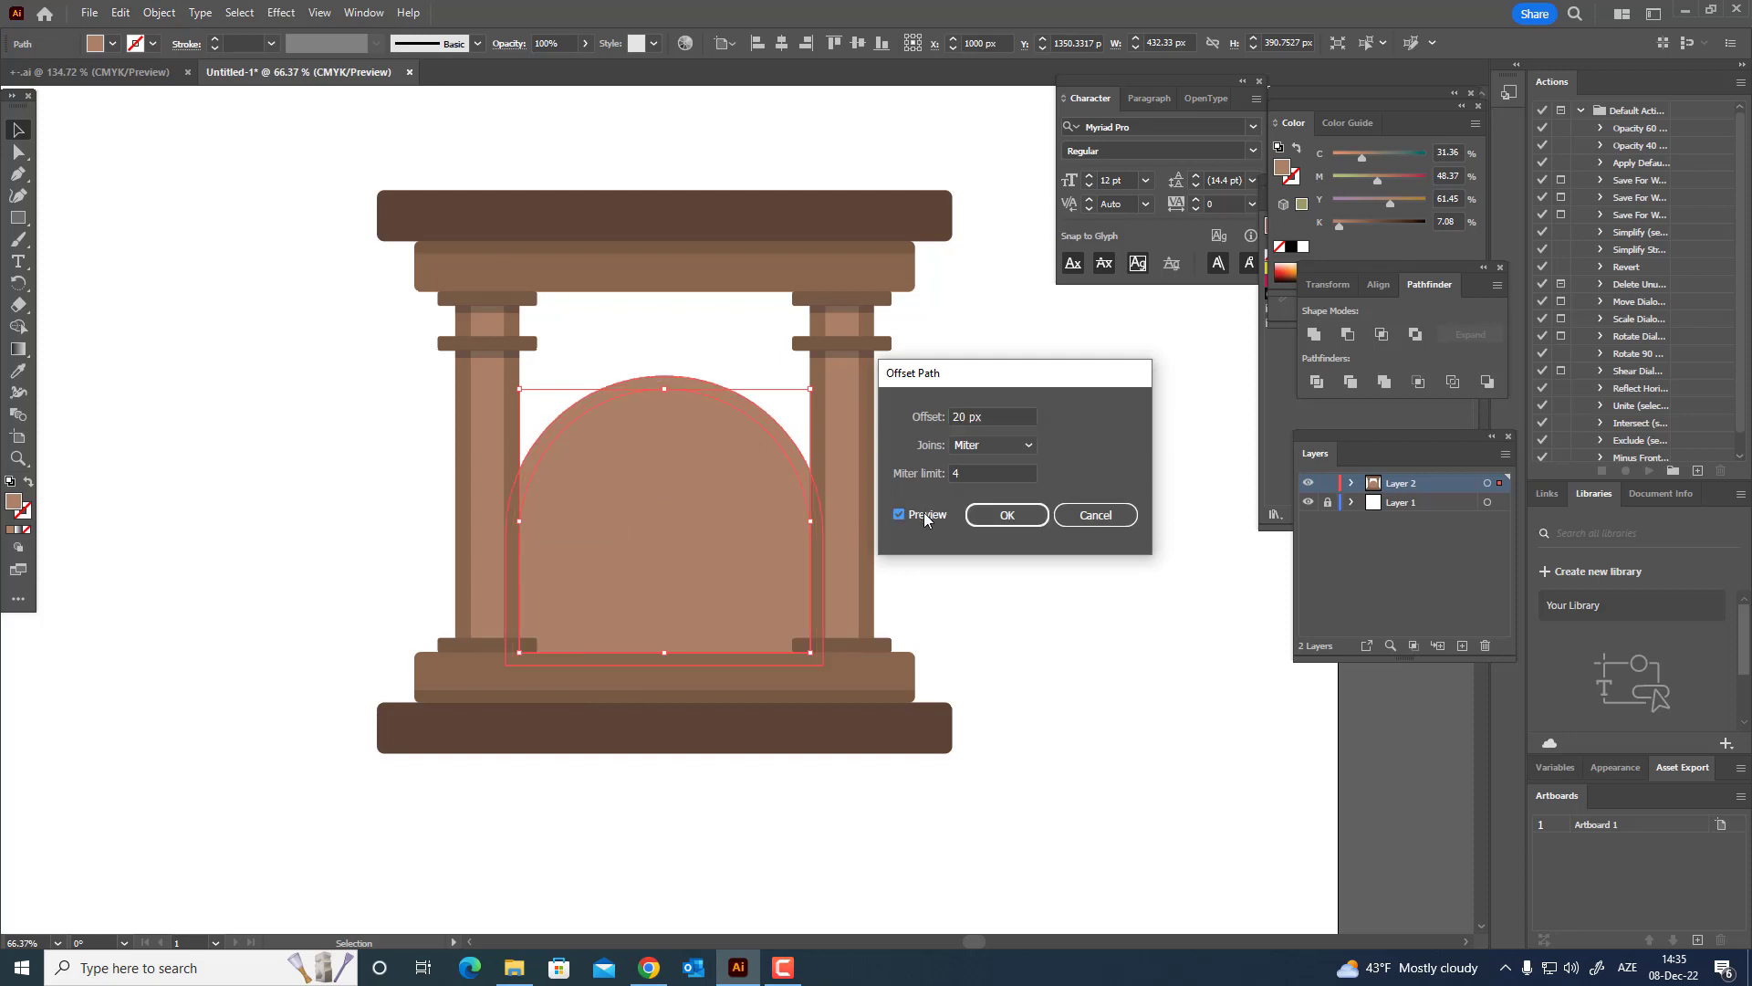
{"action": "left_click", "coordinate": [900, 515]}
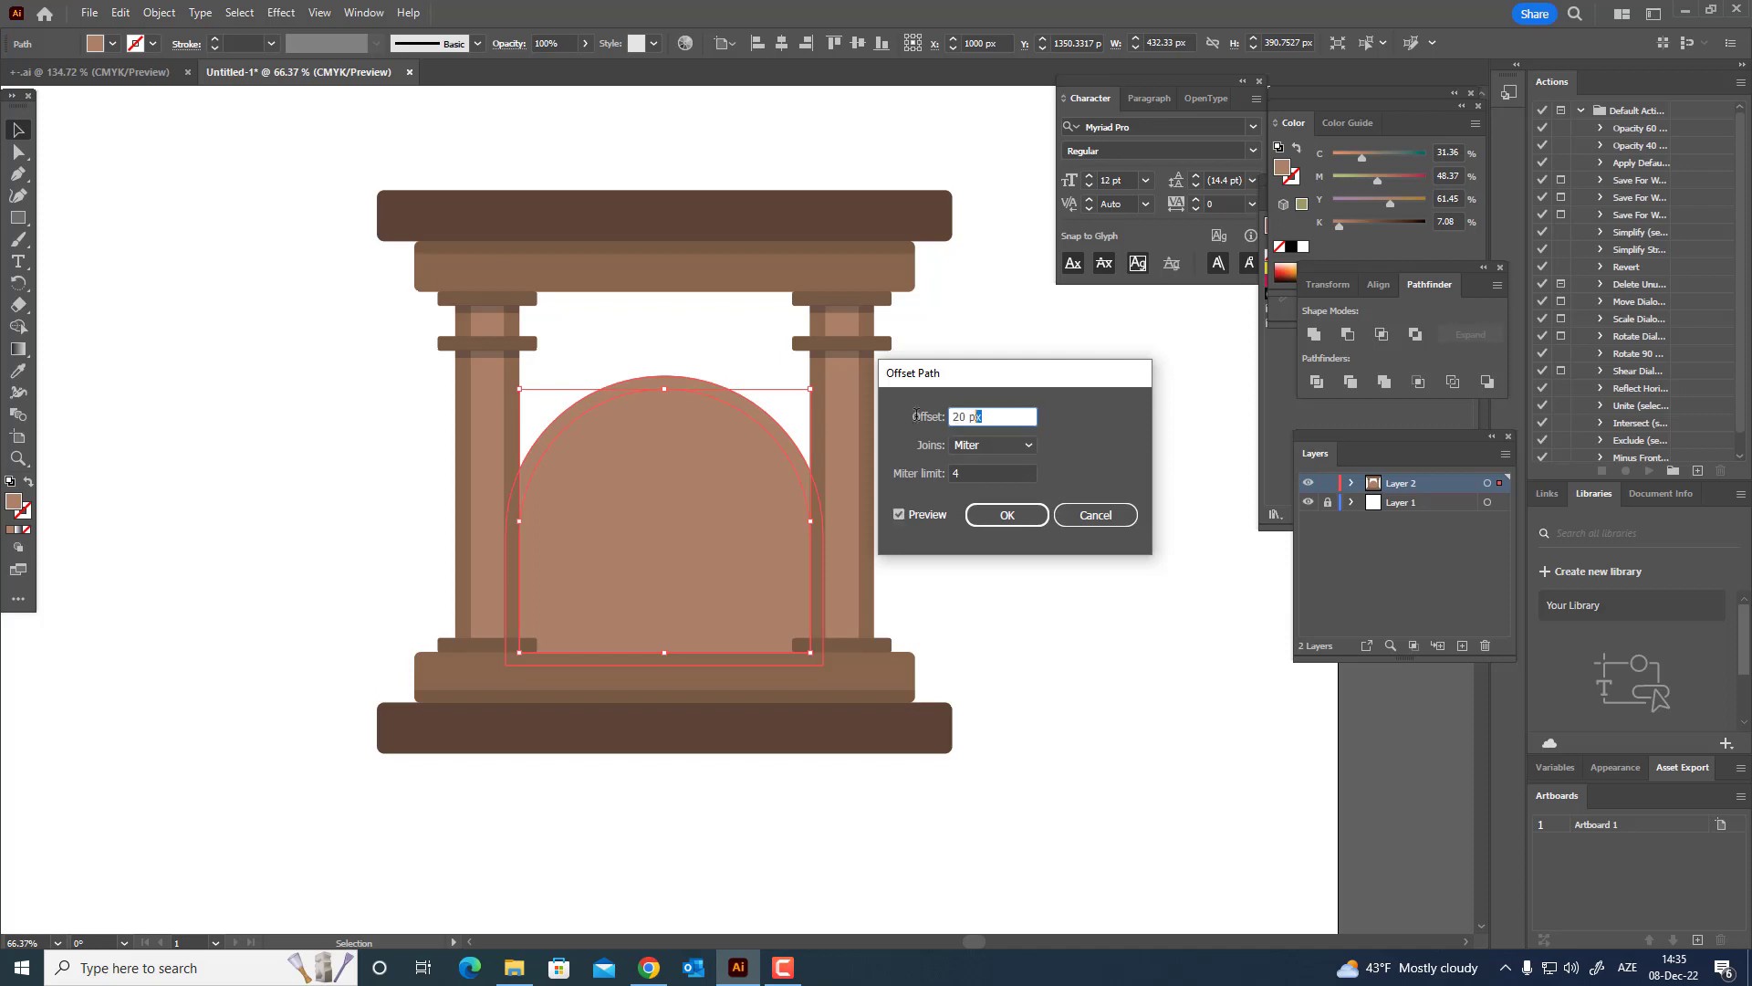
{"action": "left_click_drag", "start_coordinate": [992, 418], "coordinate": [869, 418]}
{"action": "type", "text": "30"}
{"action": "left_click", "coordinate": [927, 517]}
{"action": "left_click", "coordinate": [927, 517]}
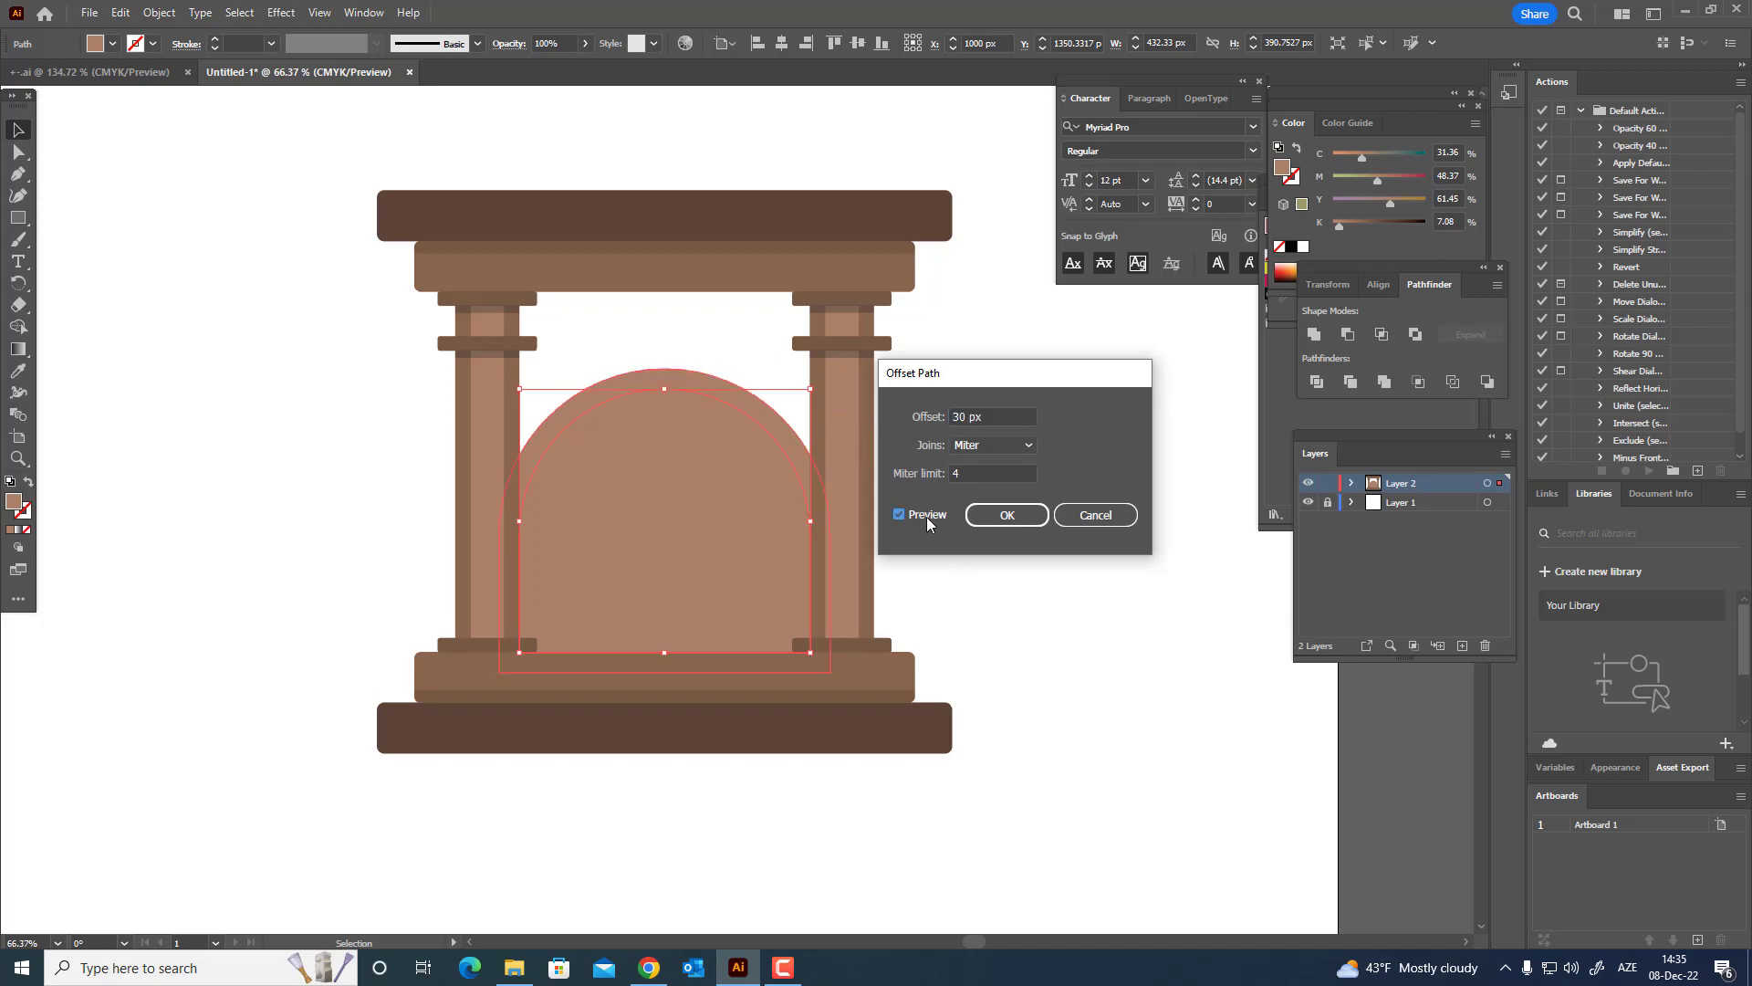
{"action": "left_click", "coordinate": [1008, 516]}
- Recolor the inner arch with the medium brown sampled from the left column's shaded edge
{"action": "left_click", "coordinate": [16, 372]}
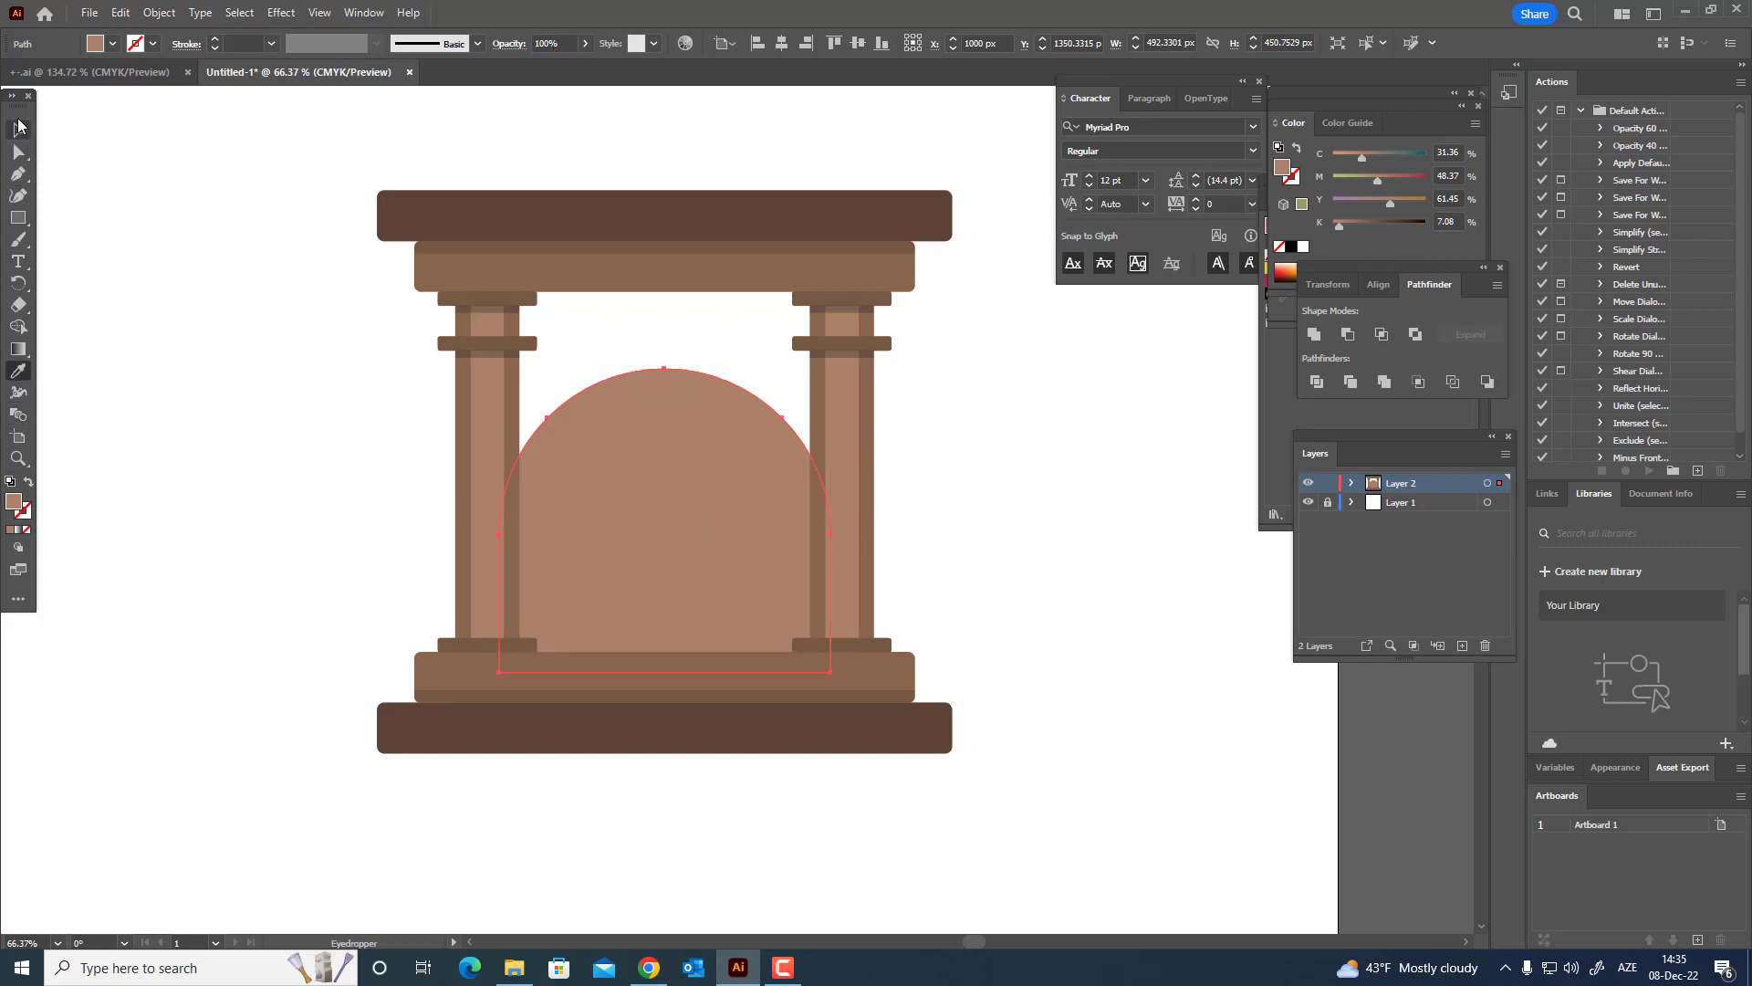
{"action": "left_click", "coordinate": [19, 128]}
{"action": "left_click", "coordinate": [617, 490]}
{"action": "key", "text": "i"}
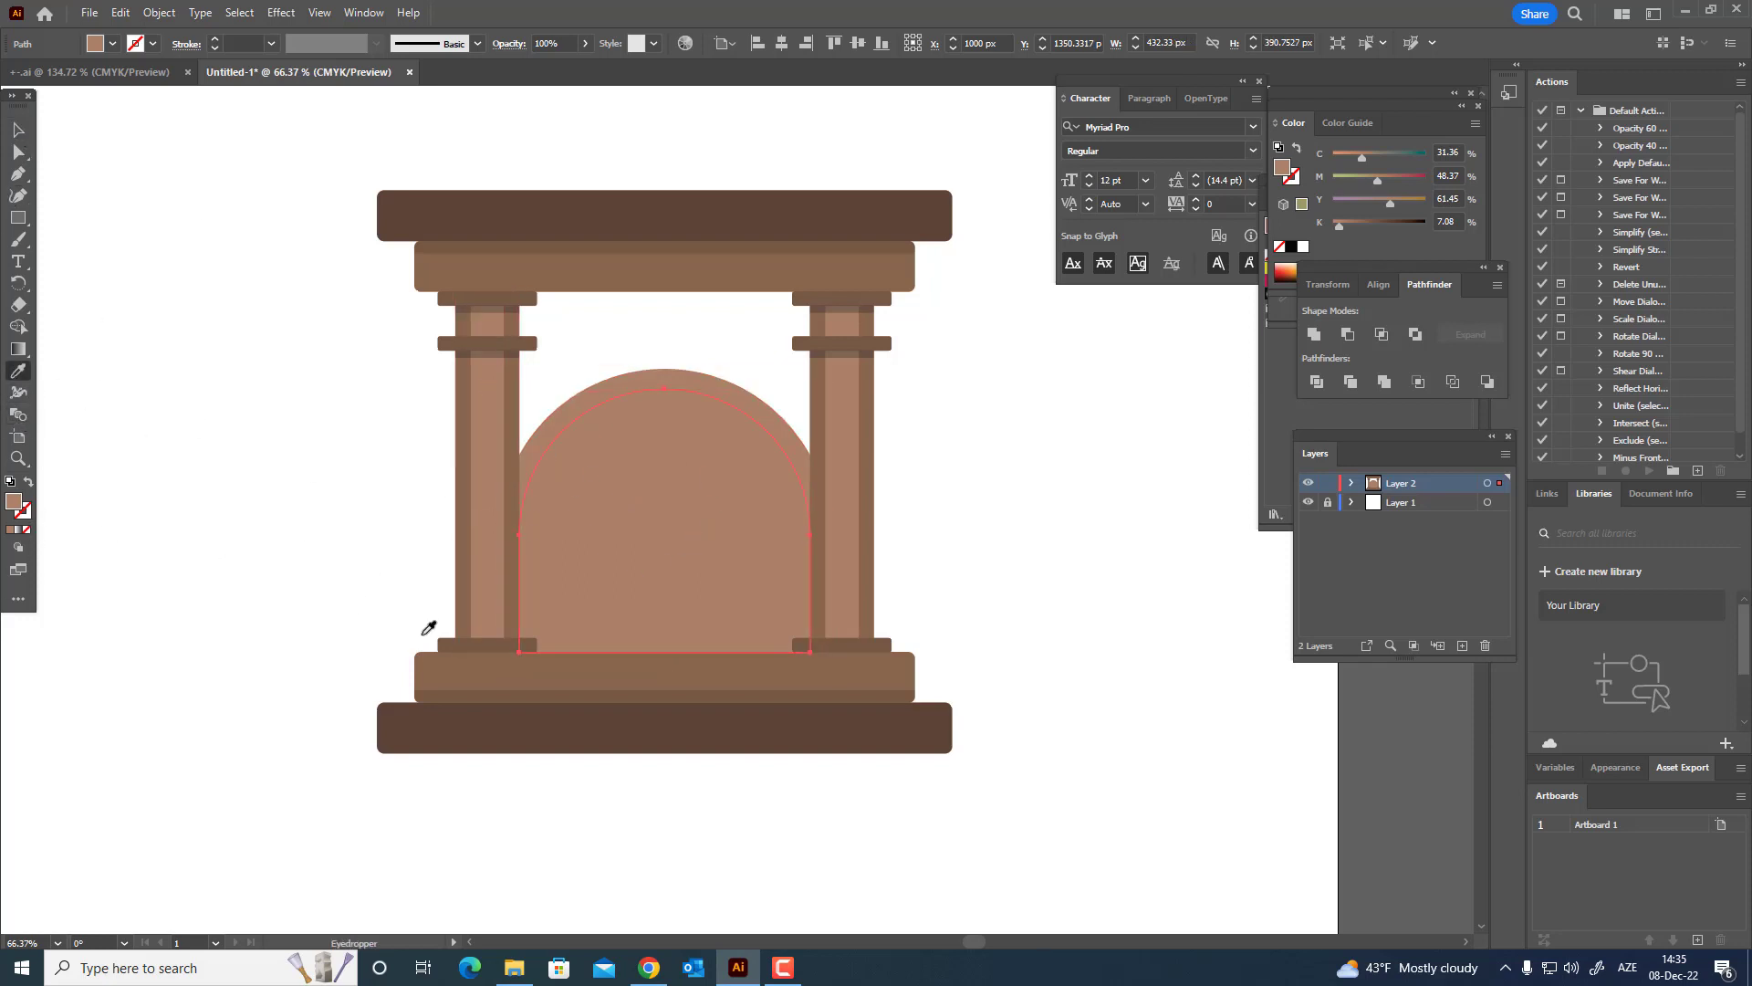
{"action": "left_click", "coordinate": [465, 615]}
- Draw a rectangle about 492 × 535 px spanning the space between the columns and send it to the back
{"action": "key", "text": "z"}
{"action": "left_click_drag", "start_coordinate": [727, 450], "coordinate": [807, 553]}
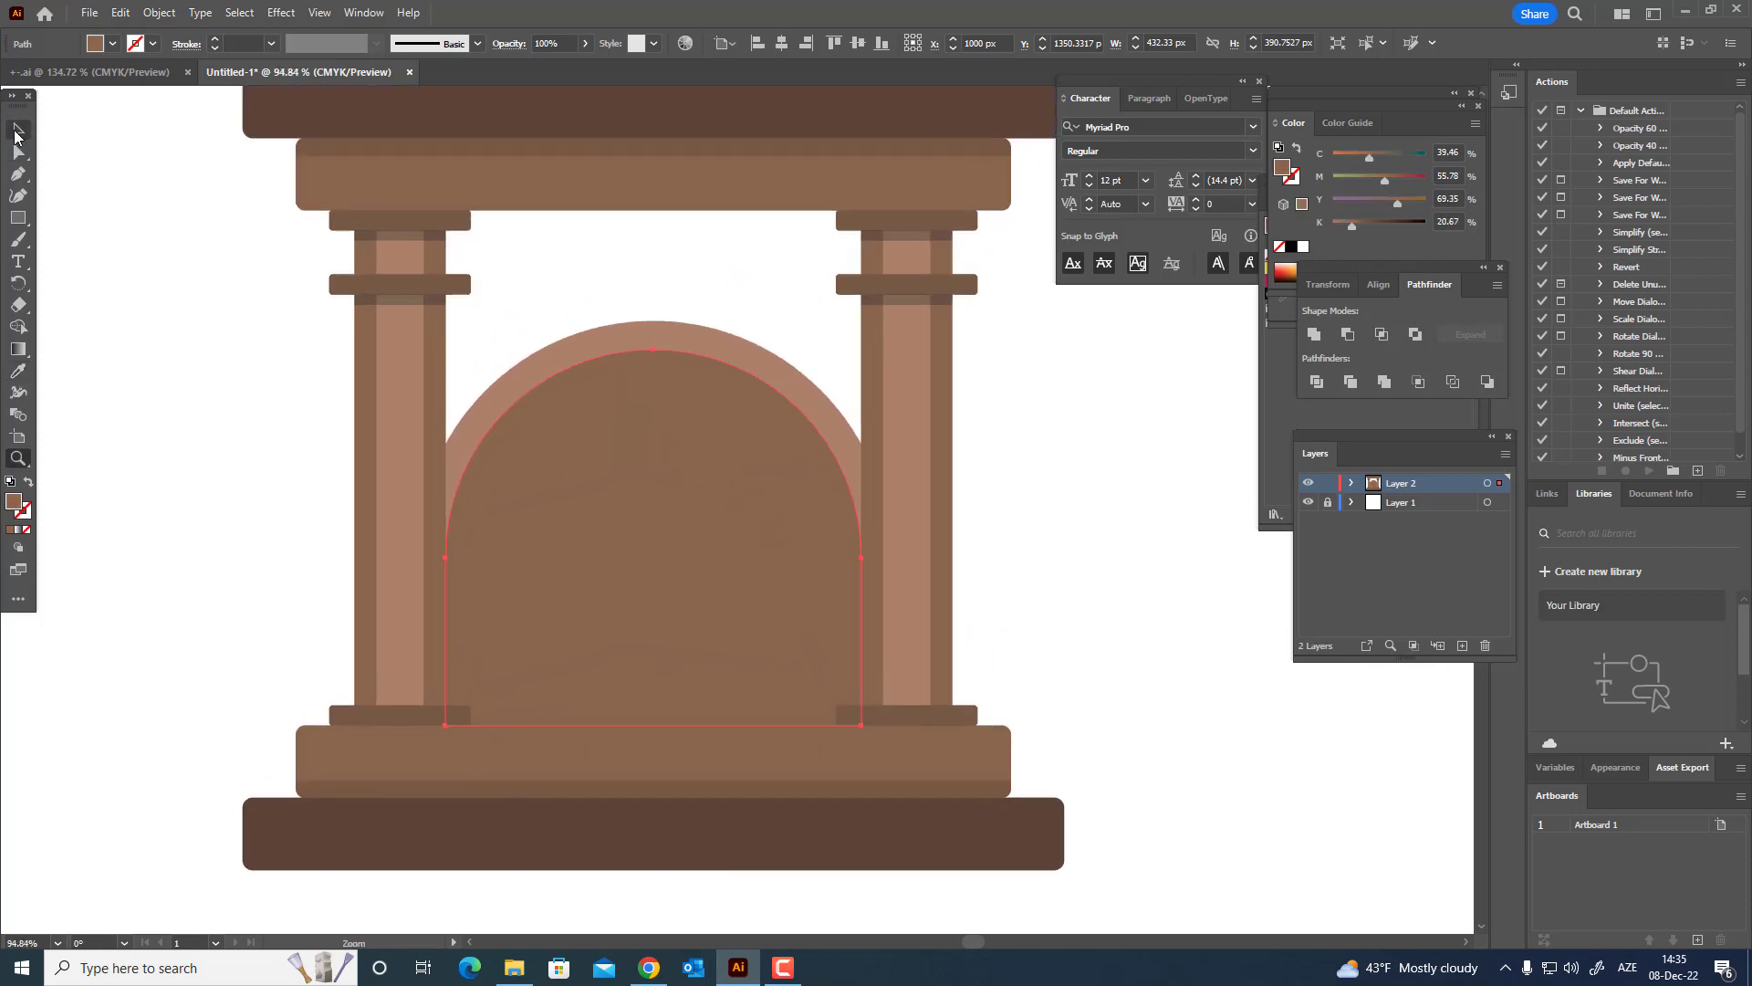
{"action": "left_click", "coordinate": [15, 133]}
{"action": "left_click", "coordinate": [19, 218]}
{"action": "left_click_drag", "start_coordinate": [439, 201], "coordinate": [912, 715]}
{"action": "left_click", "coordinate": [26, 133]}
{"action": "left_click", "coordinate": [159, 12]}
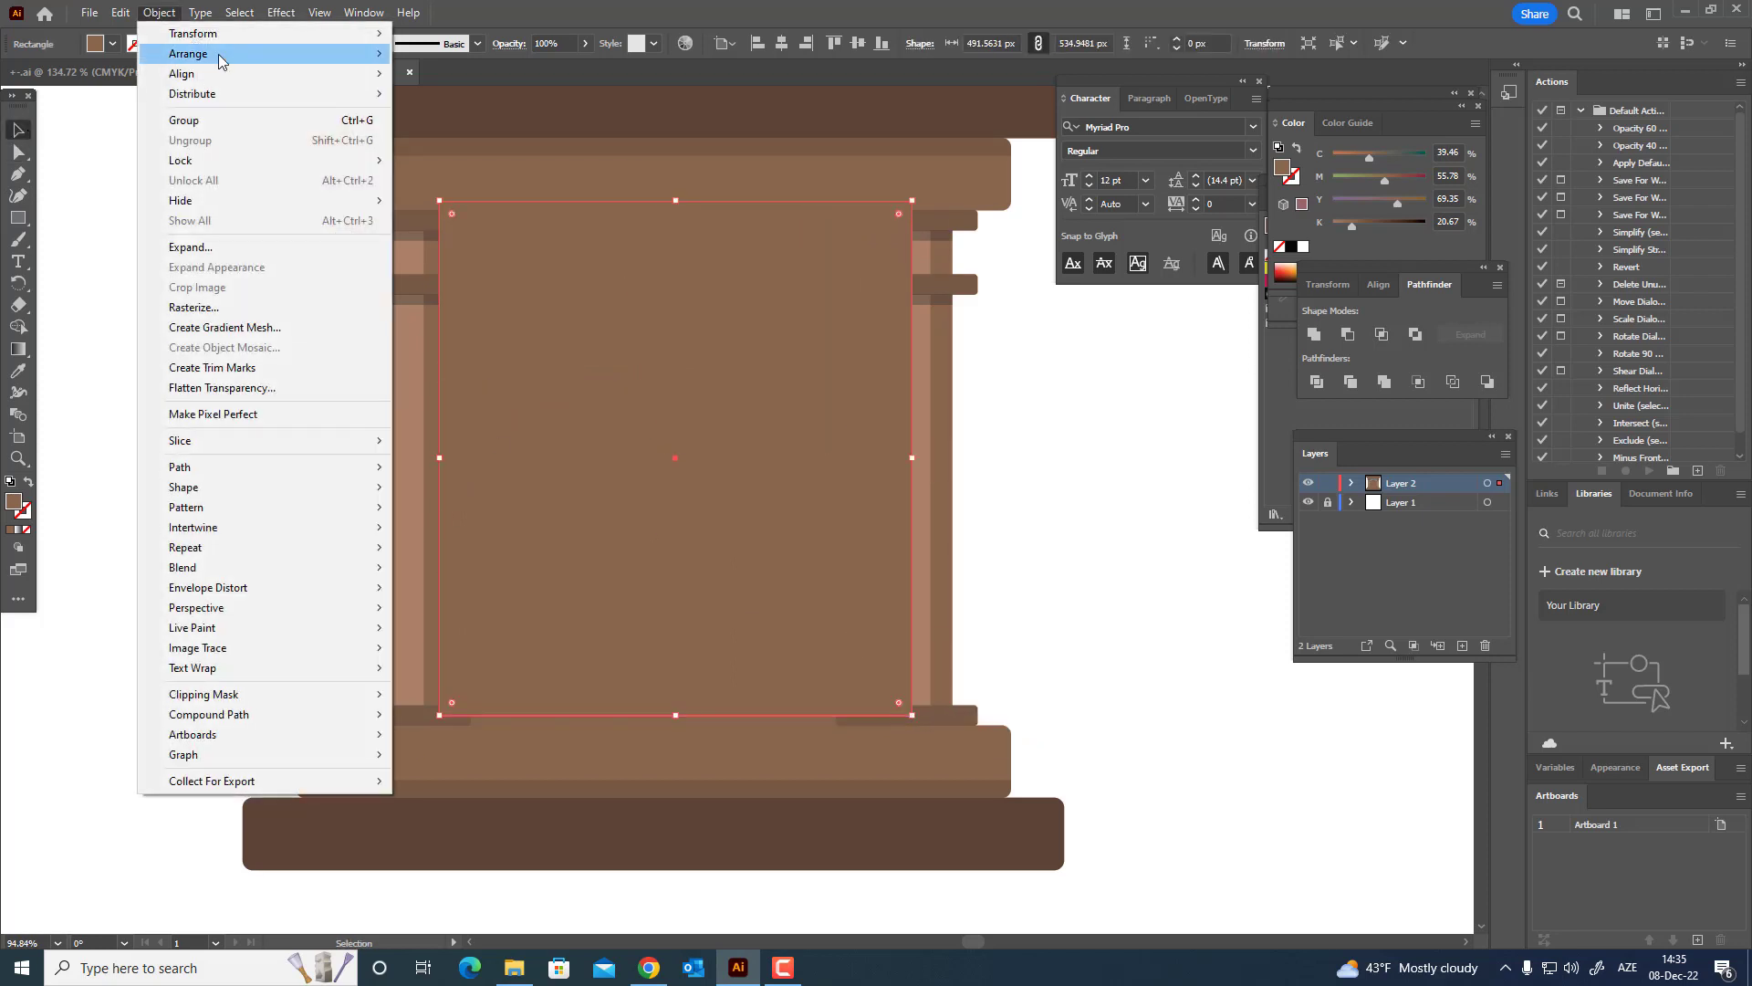
{"action": "mouse_move", "coordinate": [219, 54]}
{"action": "left_click", "coordinate": [485, 114]}
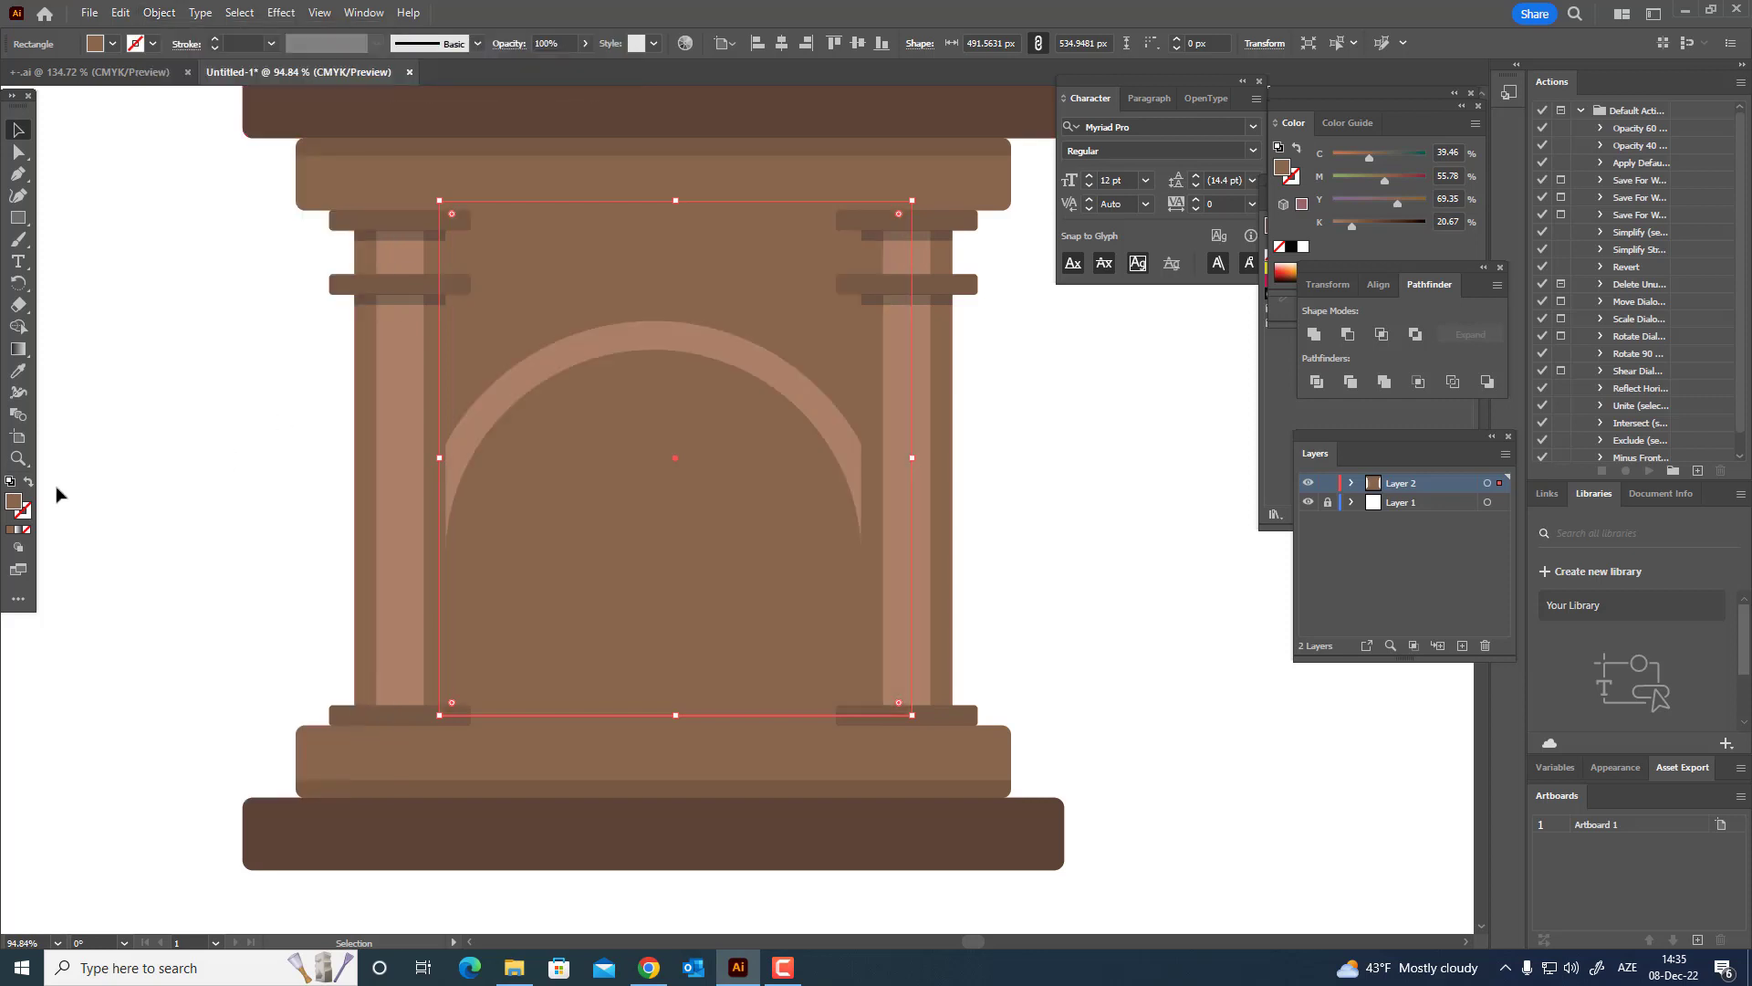
- Set the back rectangle's fill to dark brown #4F4036 and deselect it
{"action": "double_click", "coordinate": [15, 502]}
{"action": "left_click", "coordinate": [1151, 507]}
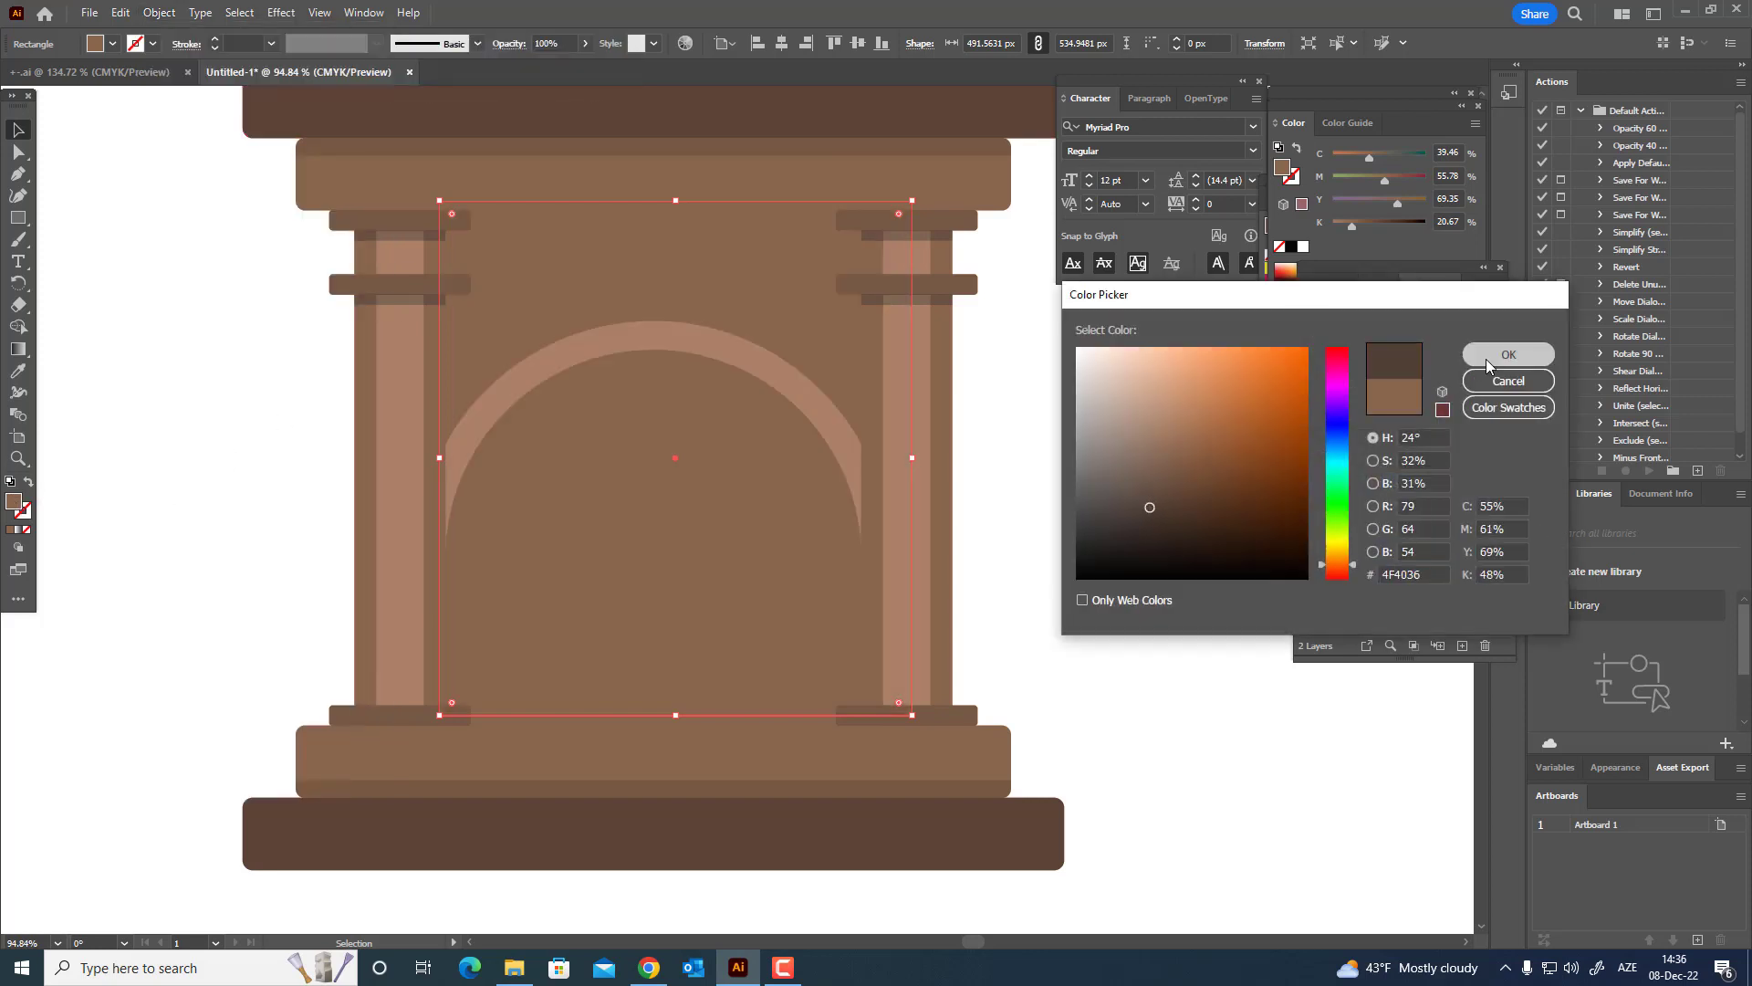
{"action": "left_click", "coordinate": [1491, 363]}
{"action": "key", "text": "z"}
{"action": "left_click_drag", "start_coordinate": [897, 366], "coordinate": [774, 468]}
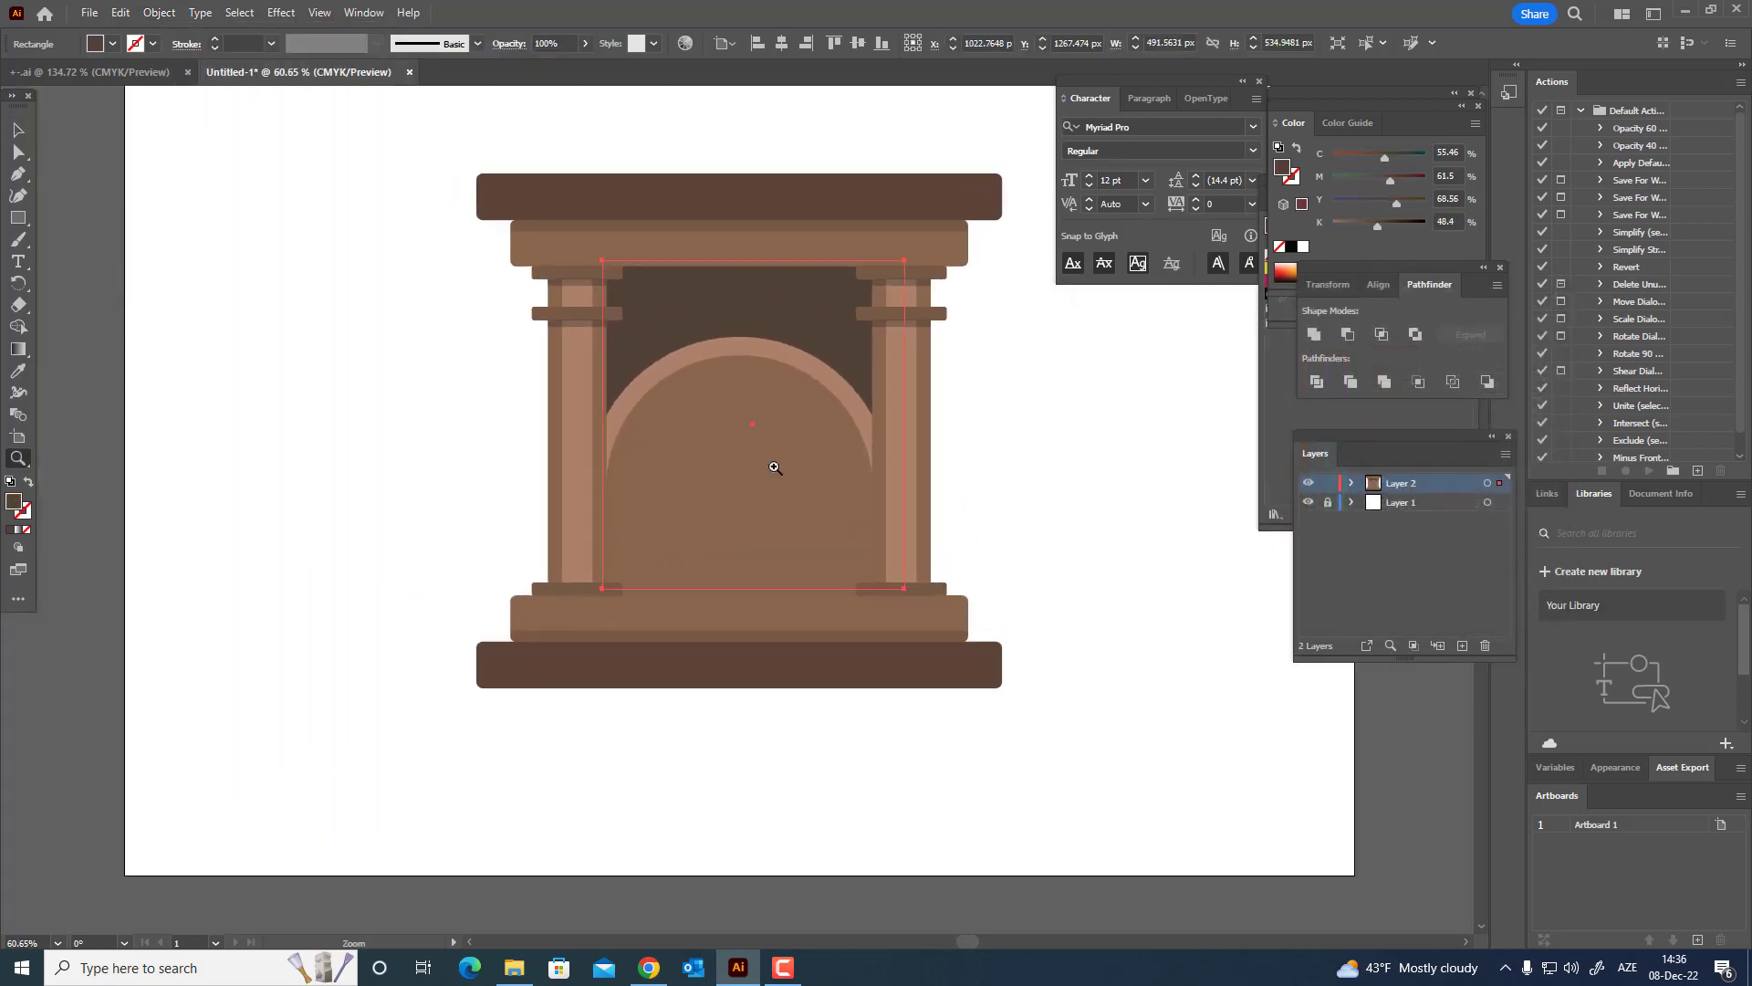
{"action": "left_click", "coordinate": [14, 129]}
{"action": "left_click", "coordinate": [310, 238]}
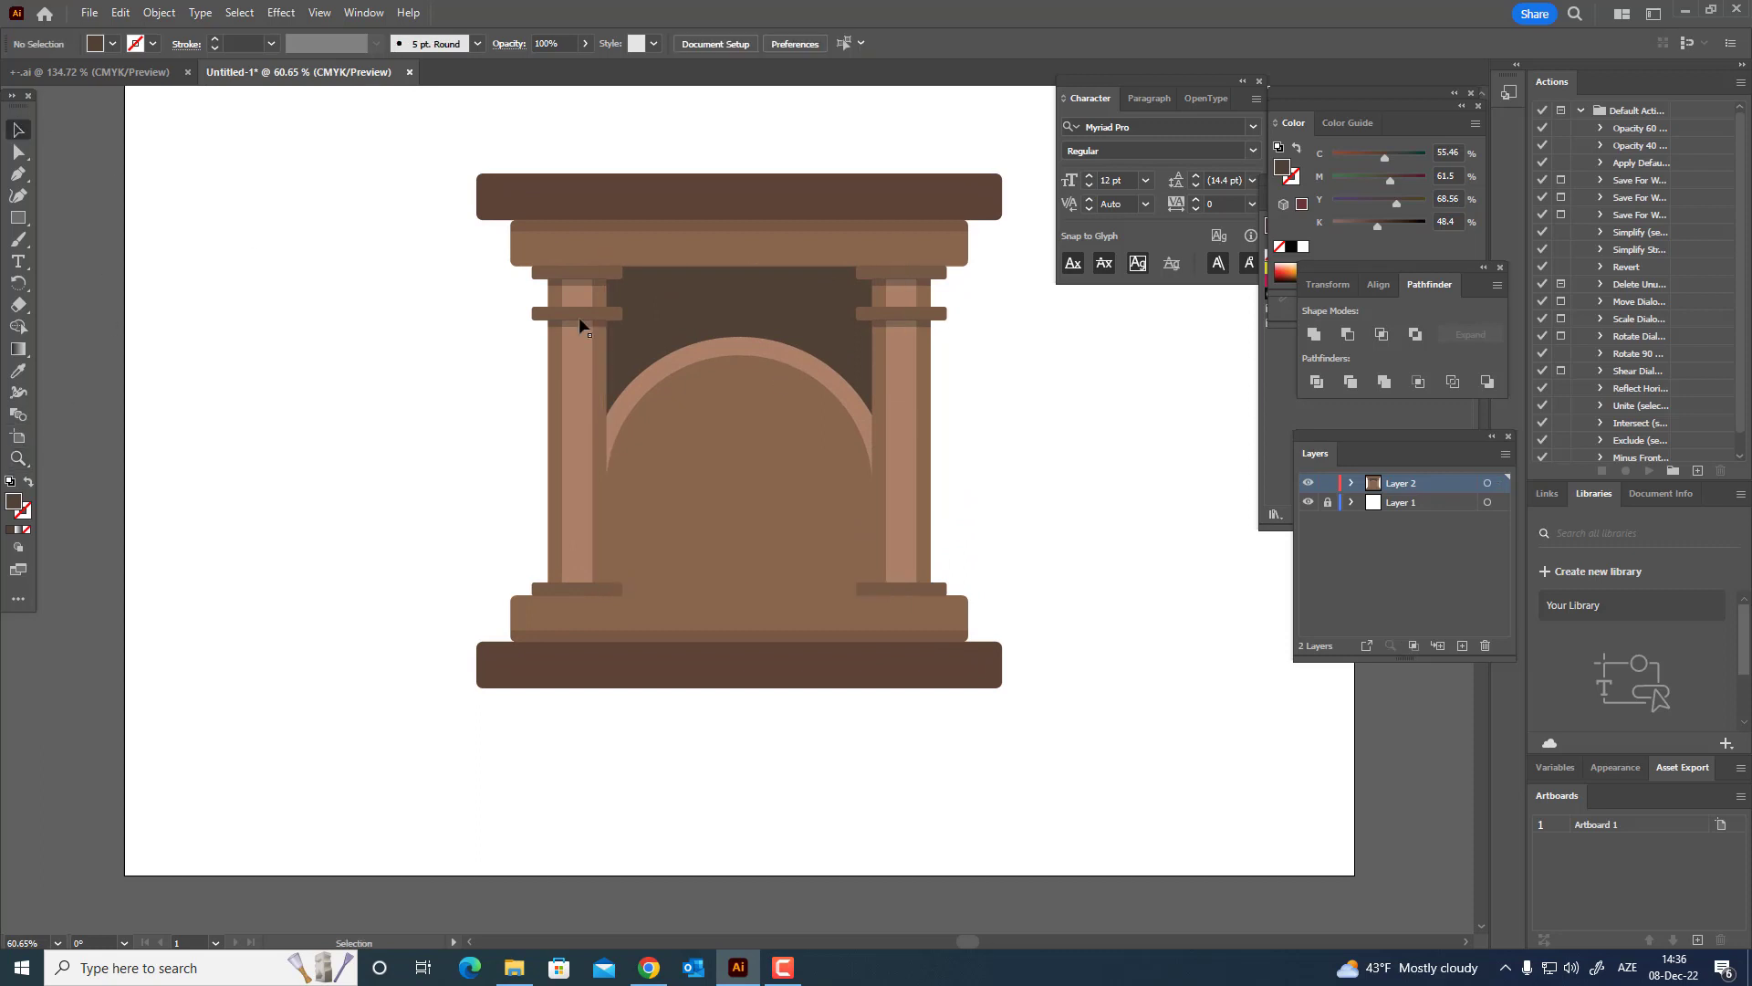
- Create a small united brick about 65 × 41 px with corners rounded to about 14 px, in the dark wall's upper left
{"action": "key", "text": "z"}
{"action": "left_click_drag", "start_coordinate": [680, 281], "coordinate": [867, 381]}
{"action": "left_click", "coordinate": [18, 218]}
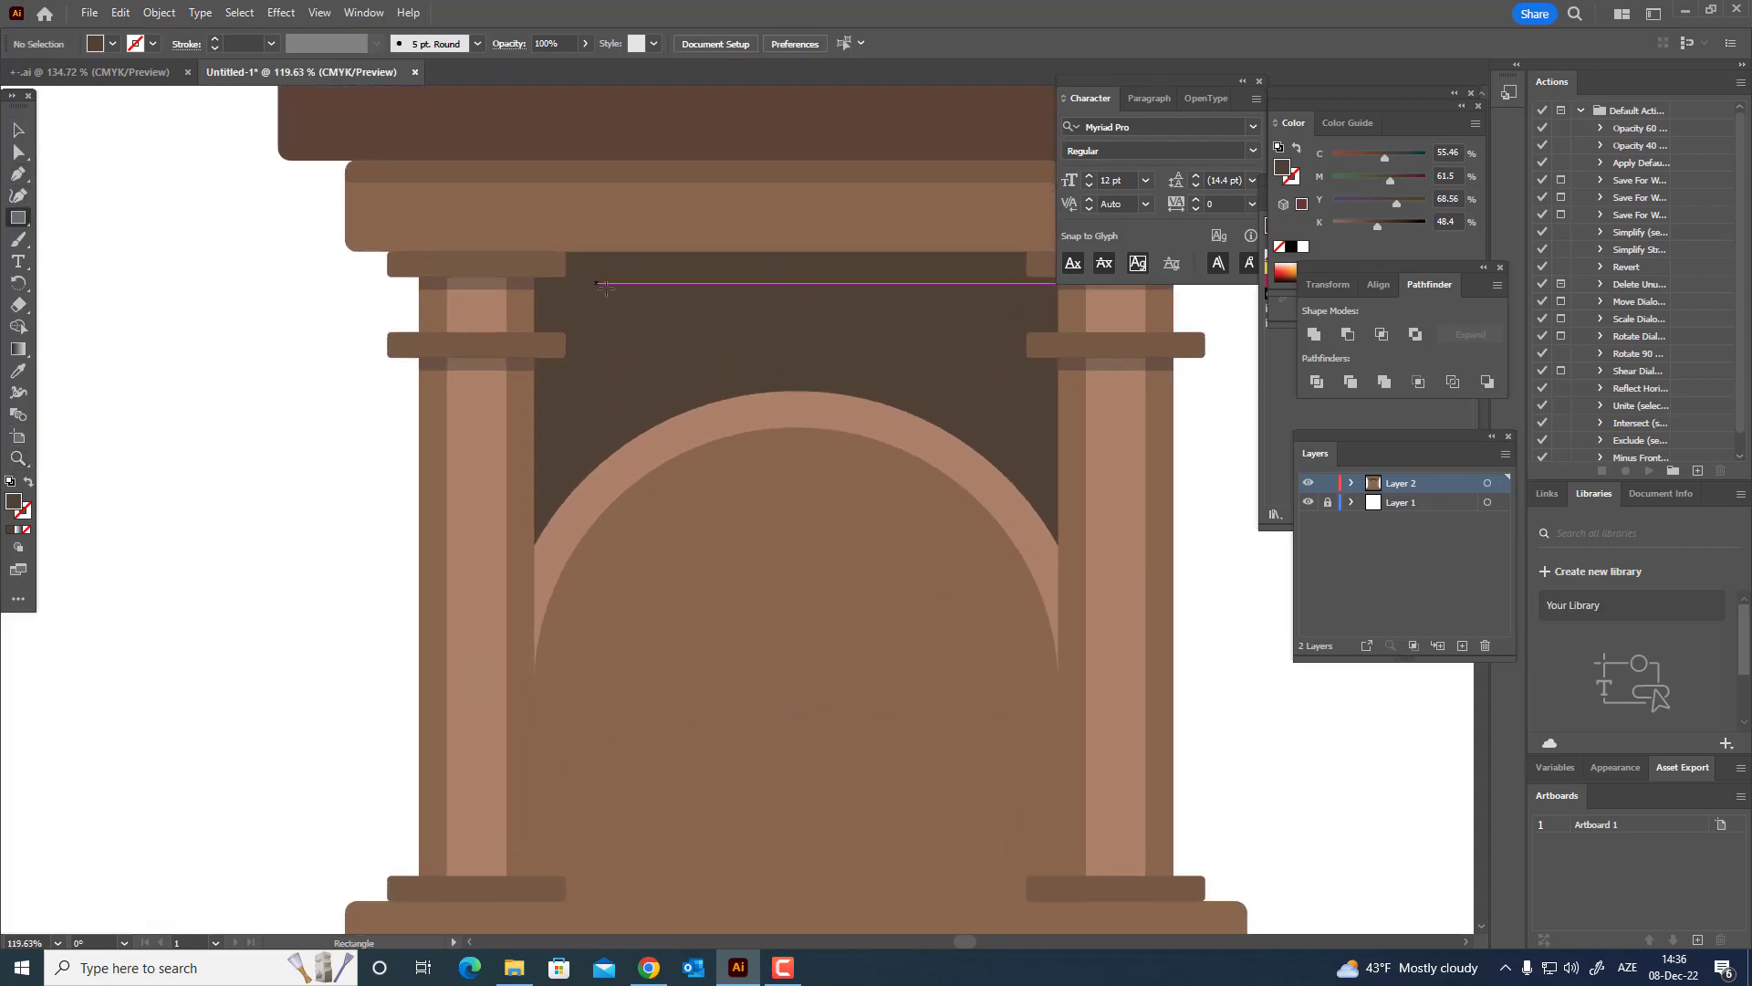
{"action": "mouse_move", "coordinate": [597, 282]}
{"action": "left_mouse_down"}
{"action": "mouse_move", "coordinate": [676, 333]}
{"action": "mouse_move", "coordinate": [613, 306]}
{"action": "left_mouse_up"}
{"action": "left_click", "coordinate": [16, 155]}
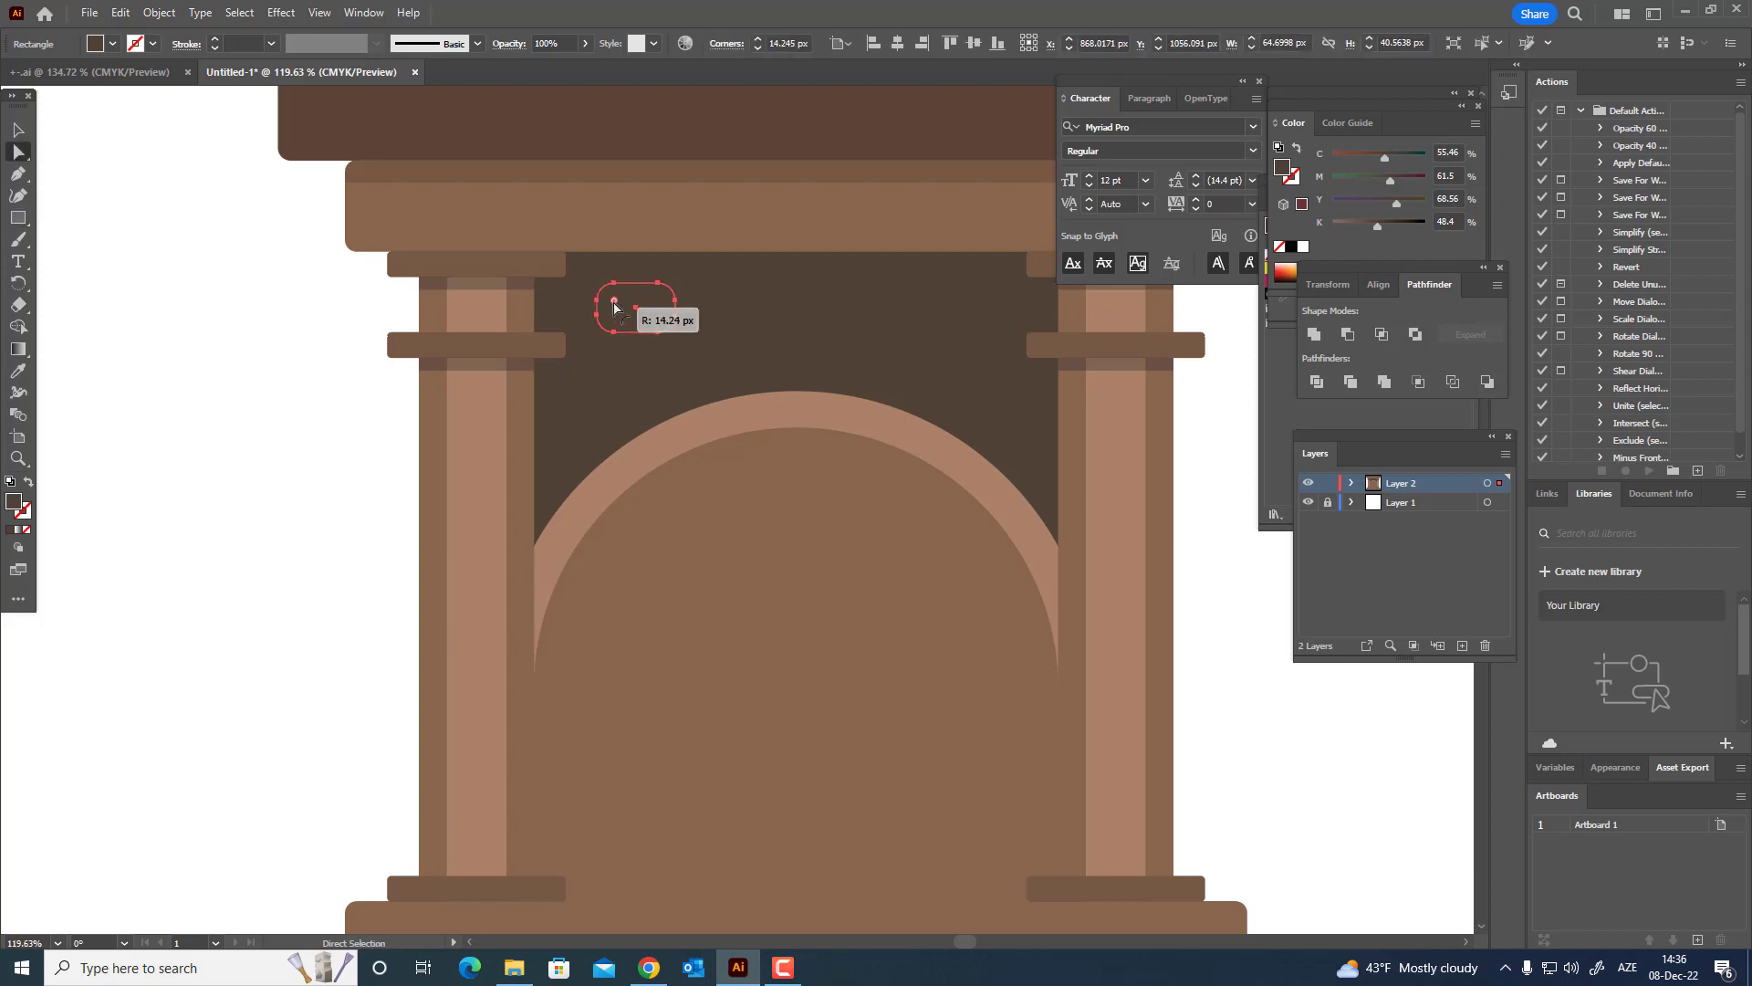
{"action": "left_click", "coordinate": [1314, 335]}
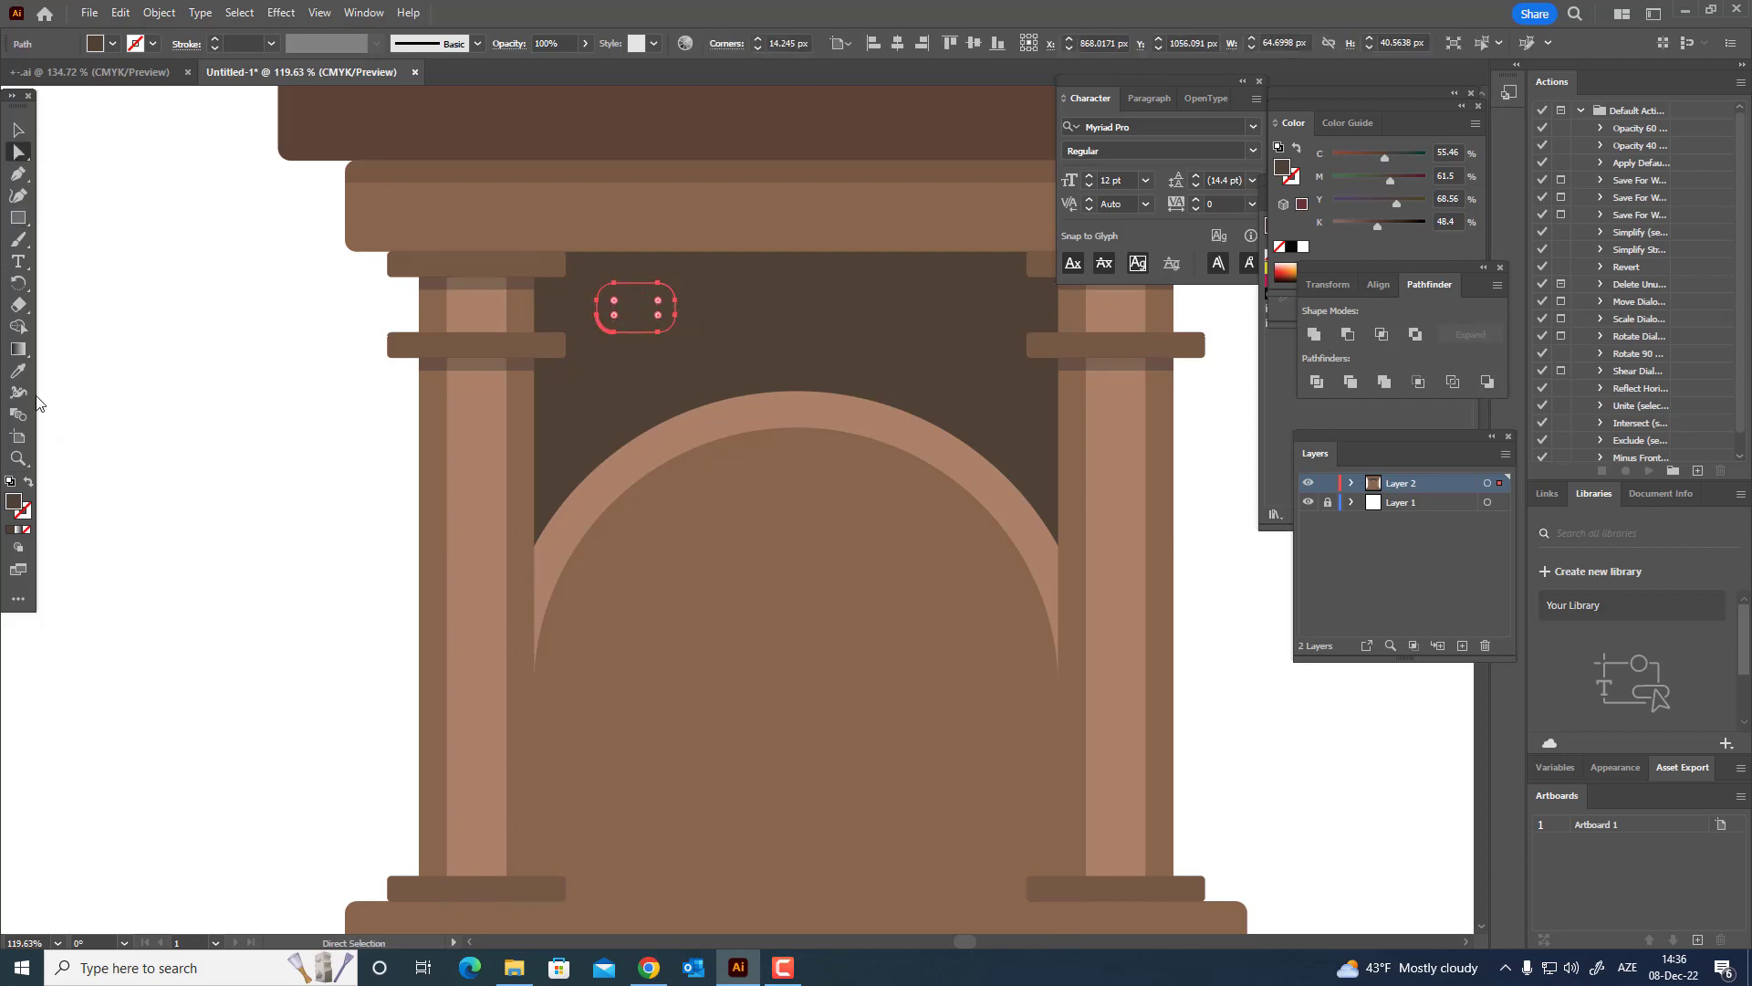
- Recolor the small rounded brick with the medium brown sampled from the inner arch
{"action": "left_click", "coordinate": [19, 372]}
{"action": "left_click", "coordinate": [621, 511]}
{"action": "key", "text": "z"}
{"action": "left_click_drag", "start_coordinate": [673, 401], "coordinate": [618, 497]}
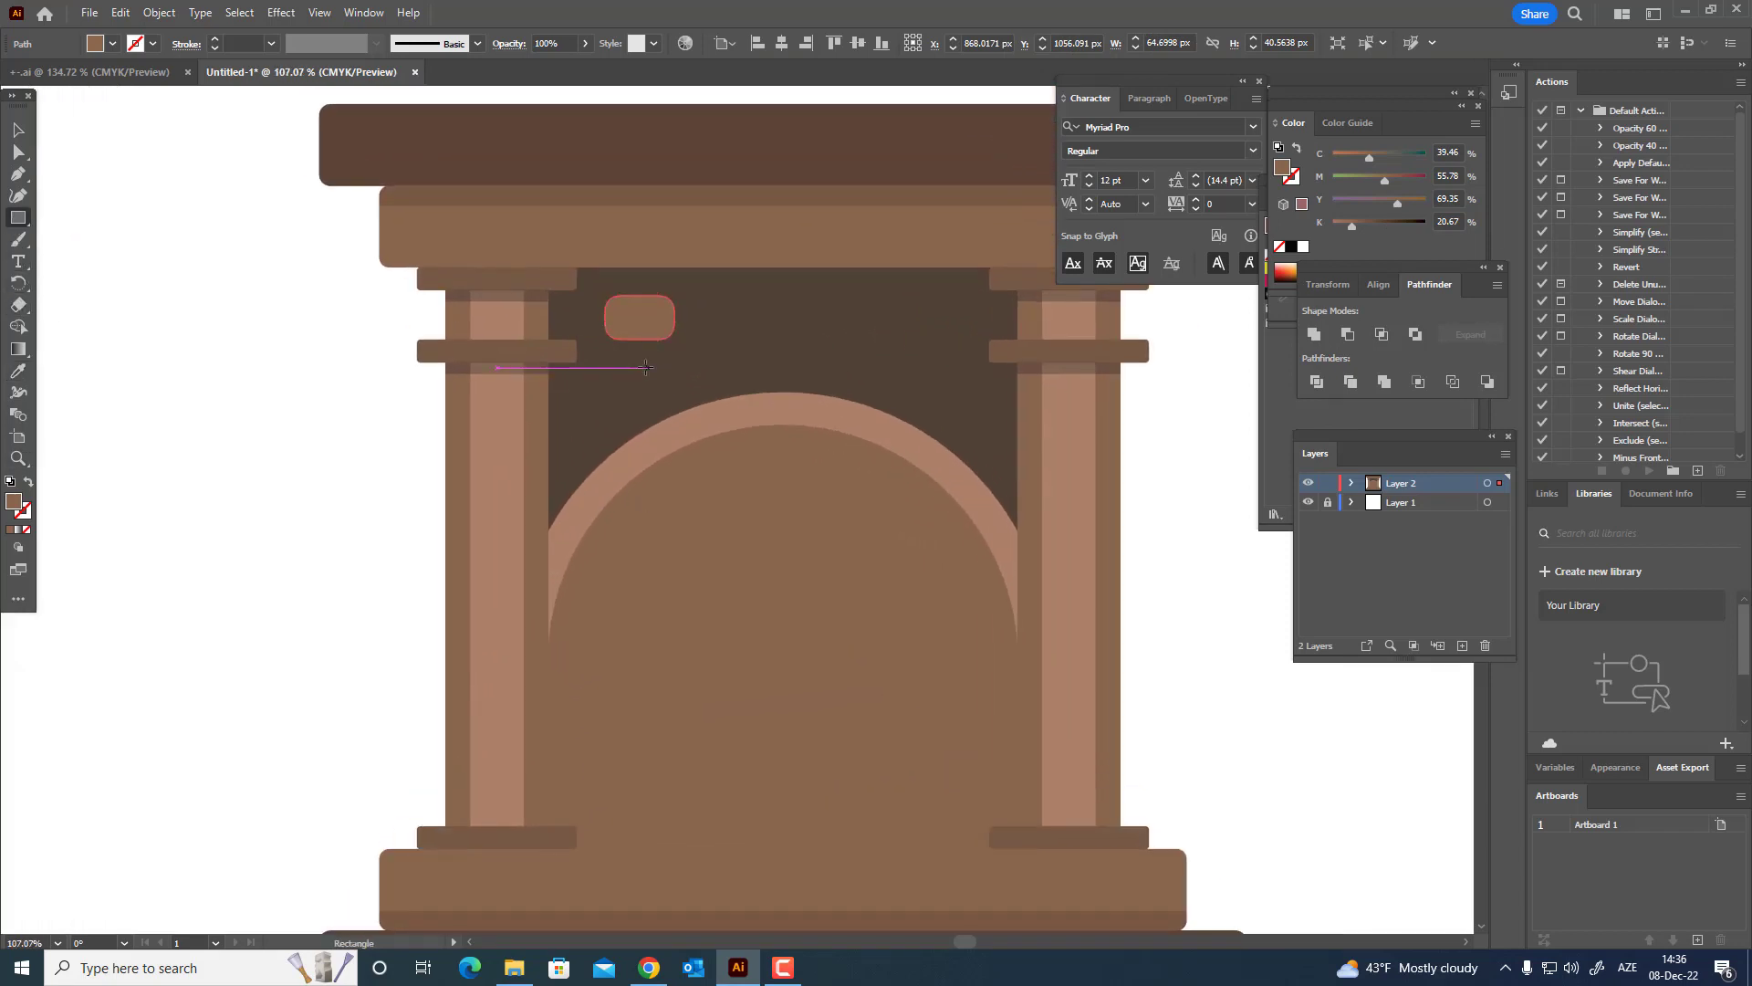
{"action": "left_click_drag", "start_coordinate": [644, 359], "coordinate": [700, 394]}
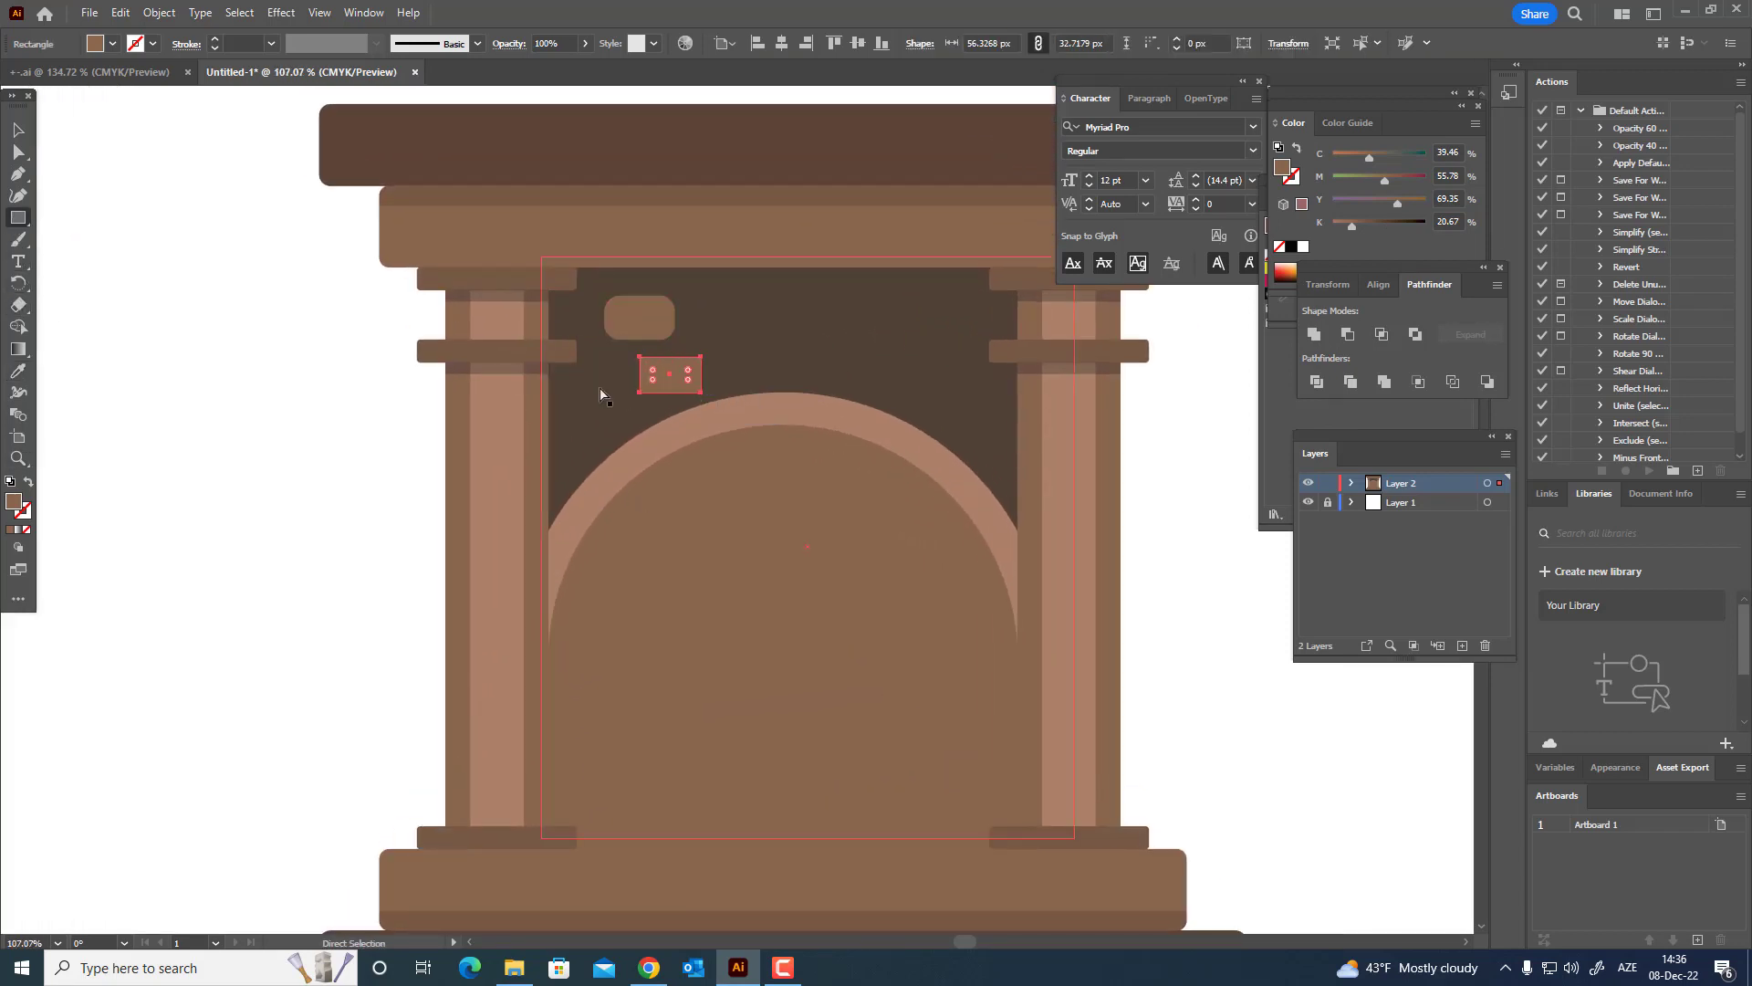
{"action": "key", "text": "ctrl+z"}
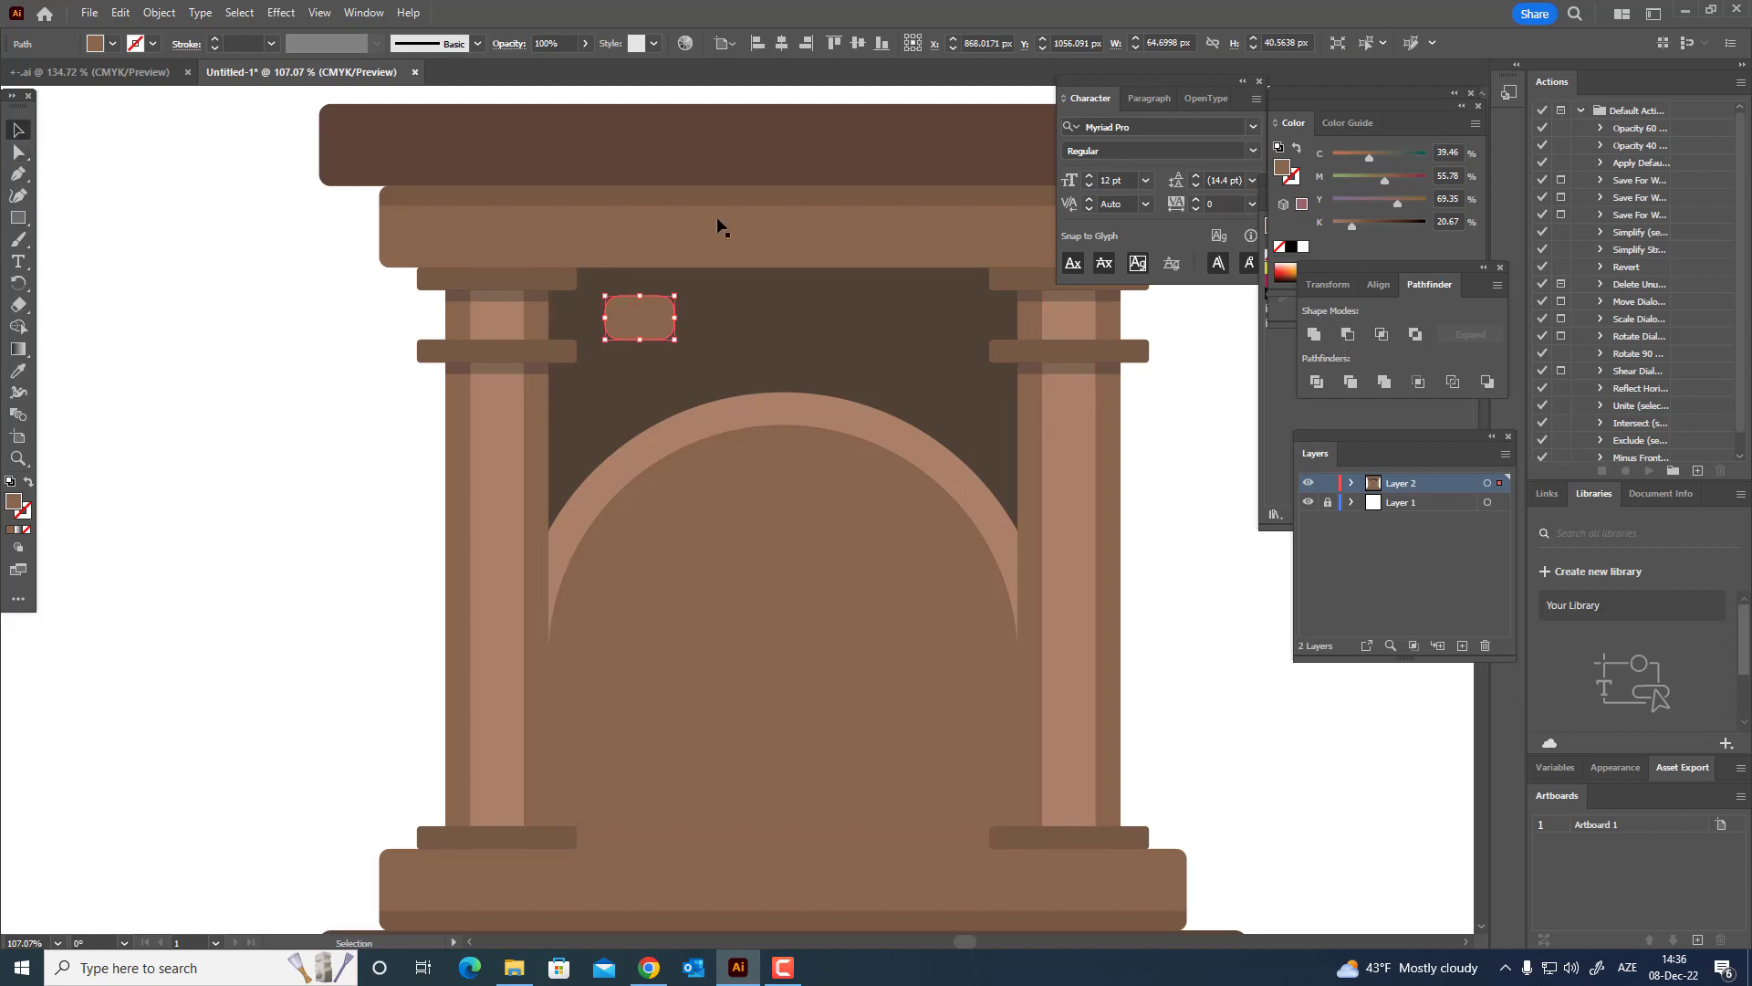
- Copy the brick, paste it in front, and move the copy diagonally below and to the right of the original
{"action": "left_click", "coordinate": [119, 12]}
{"action": "left_click", "coordinate": [153, 100]}
{"action": "left_click", "coordinate": [121, 14]}
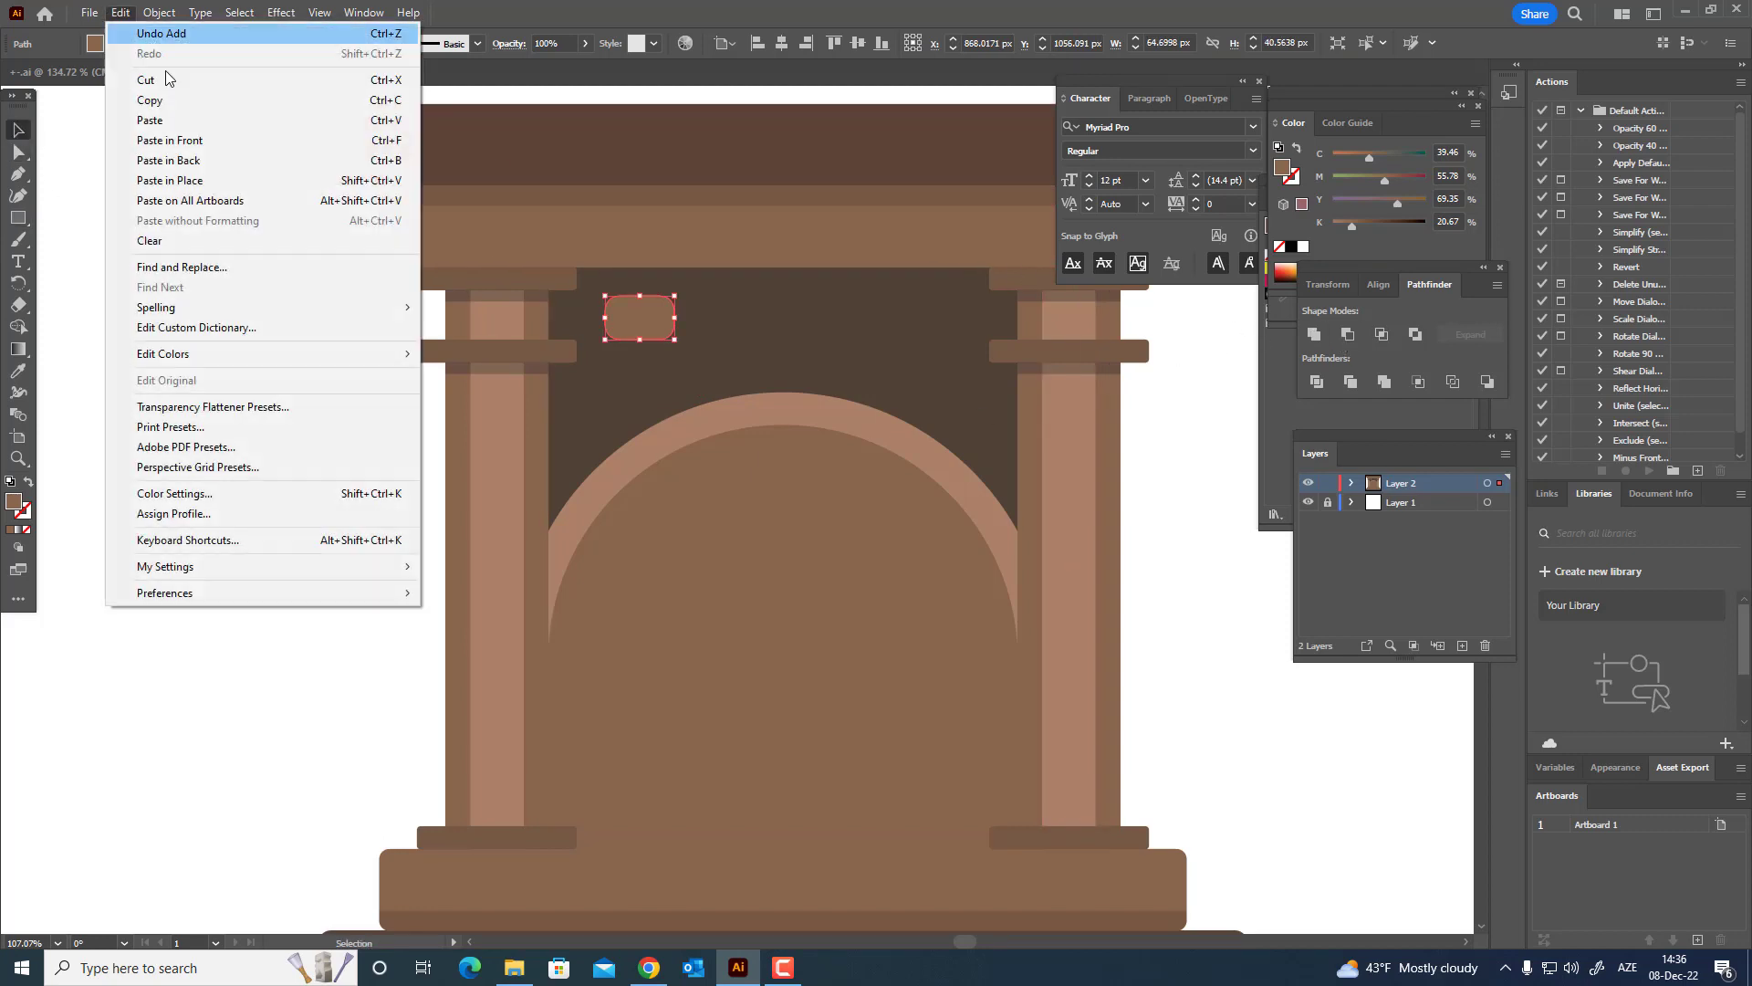
{"action": "left_click", "coordinate": [183, 140]}
{"action": "left_click_drag", "start_coordinate": [655, 324], "coordinate": [686, 367]}
{"action": "left_click", "coordinate": [1167, 532]}
- Recolor both bricks with the dark wall color and lighten their fill to RGB 91, 75, 67
{"action": "left_click_drag", "start_coordinate": [1043, 475], "coordinate": [732, 482]}
{"action": "left_click_drag", "start_coordinate": [732, 481], "coordinate": [743, 492]}
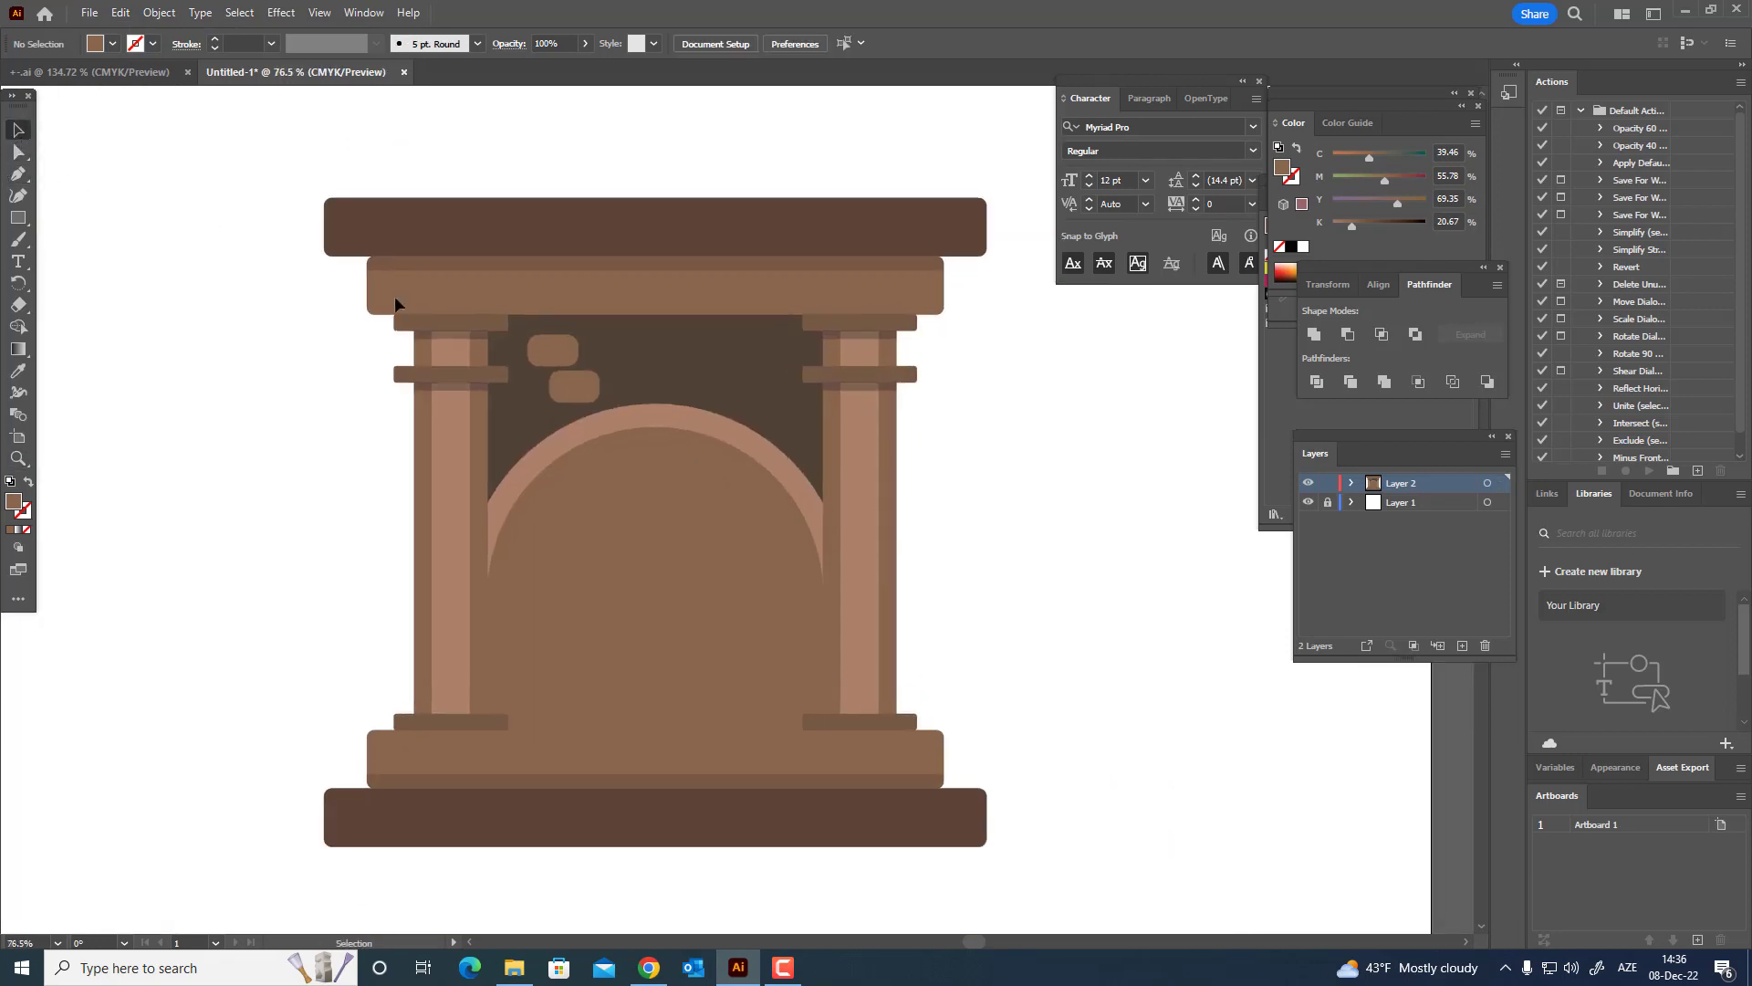
{"action": "left_click", "coordinate": [575, 388]}
{"action": "left_click", "coordinate": [553, 349], "text": "shift"}
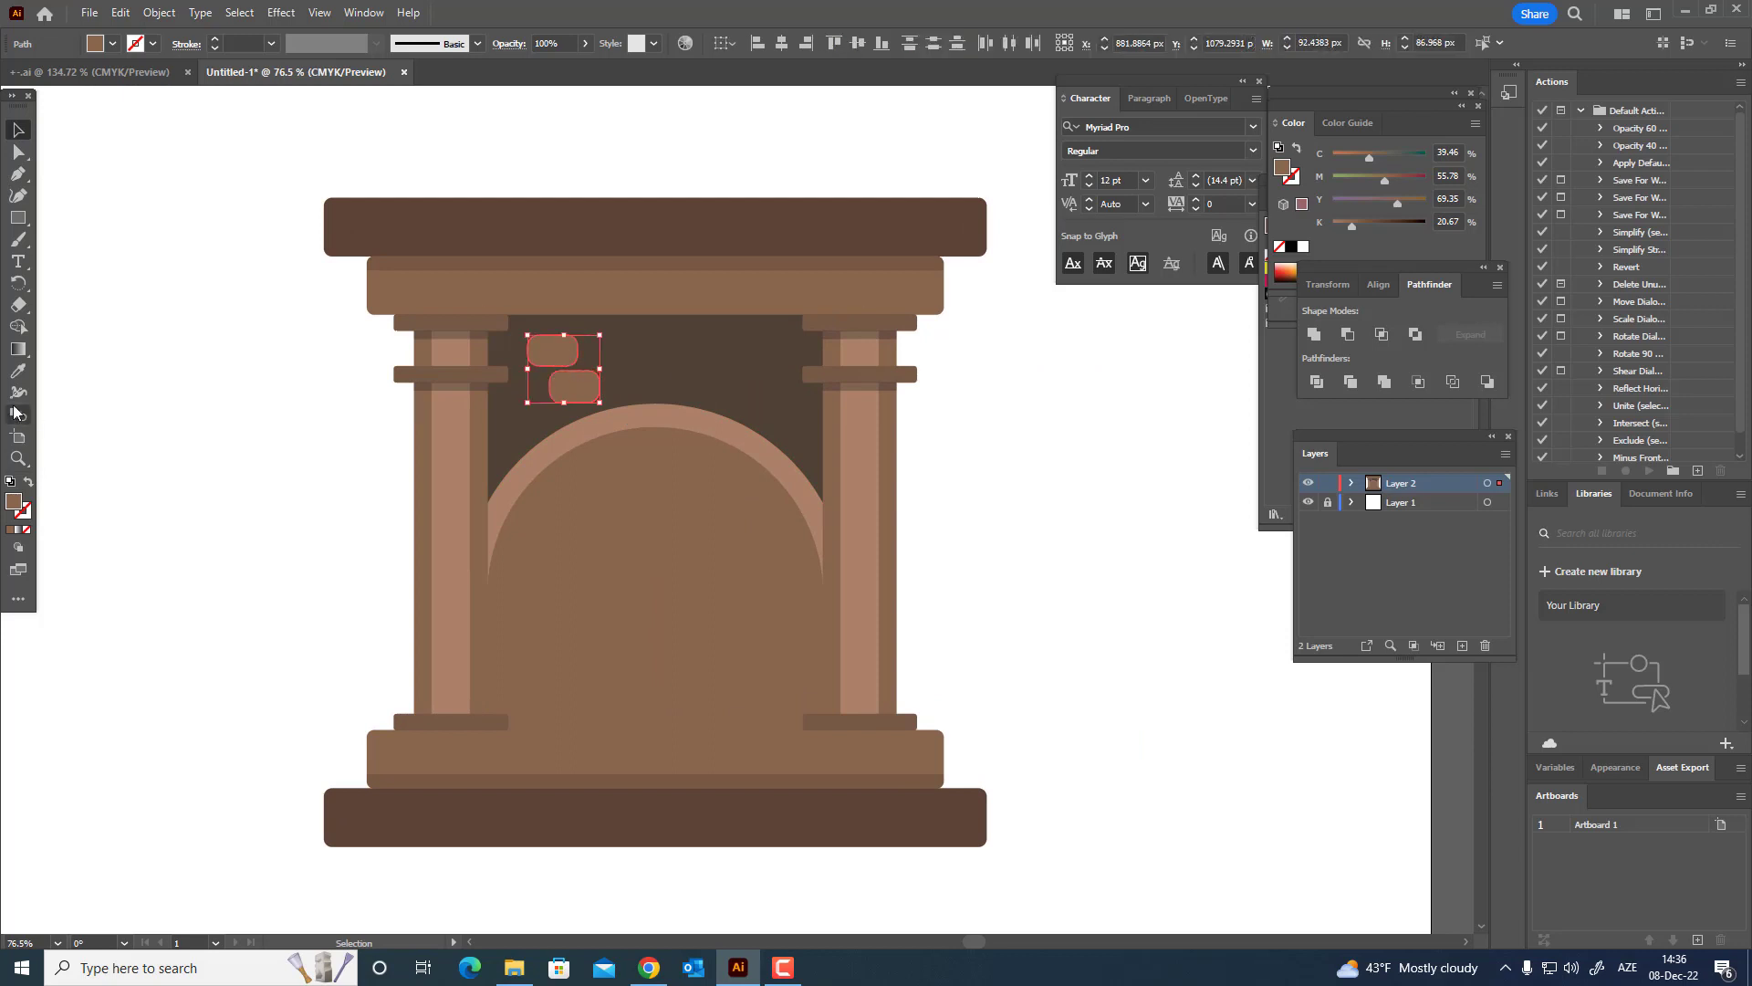
{"action": "left_click", "coordinate": [18, 370]}
{"action": "left_click", "coordinate": [608, 363]}
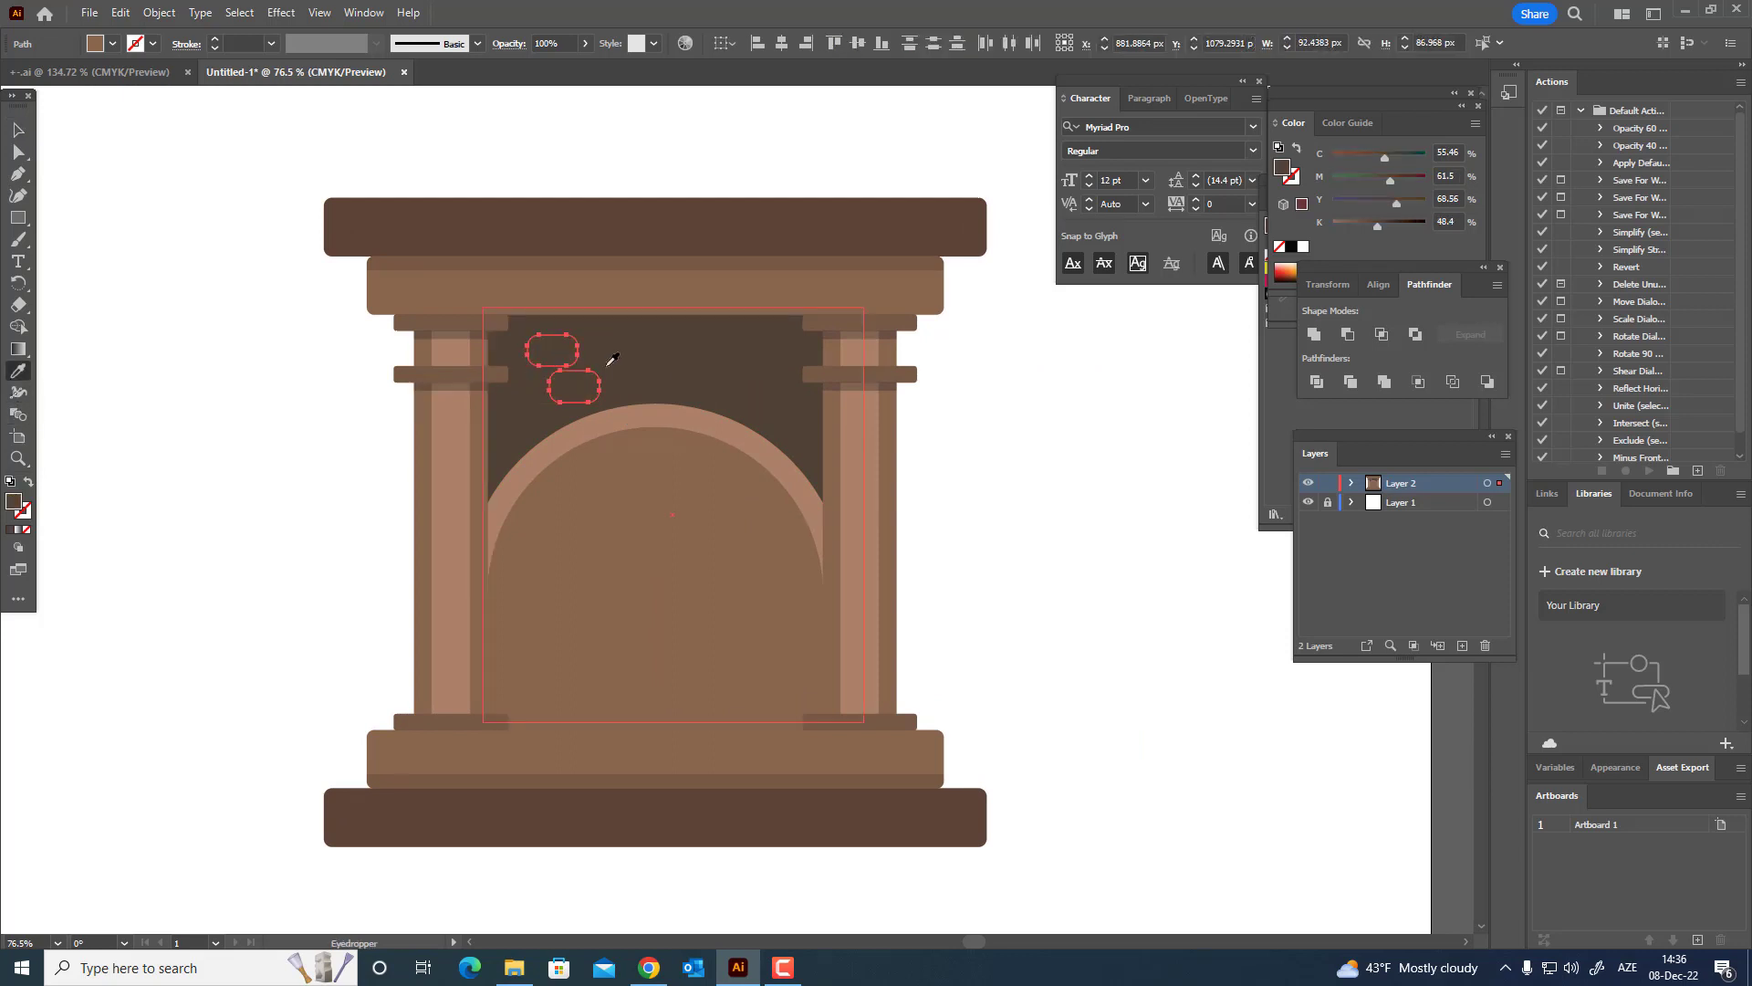
{"action": "double_click", "coordinate": [14, 501]}
{"action": "left_click", "coordinate": [1139, 496]}
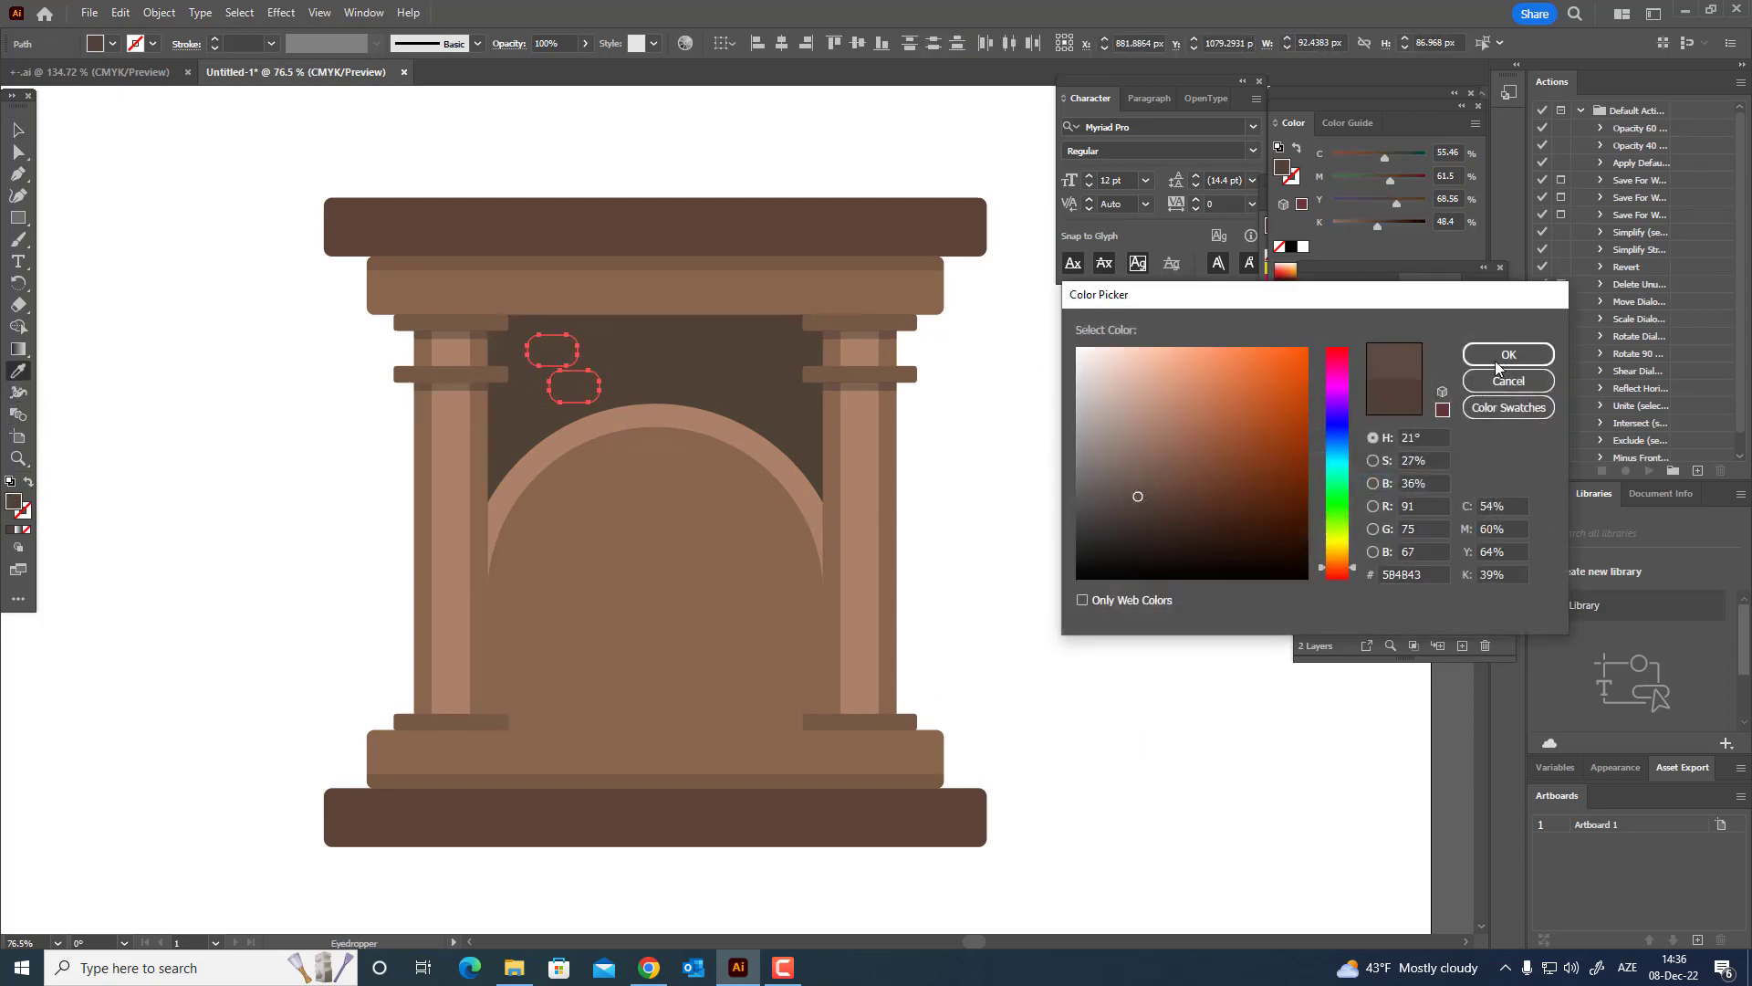
{"action": "left_click", "coordinate": [1507, 354]}
{"action": "key", "text": "v"}
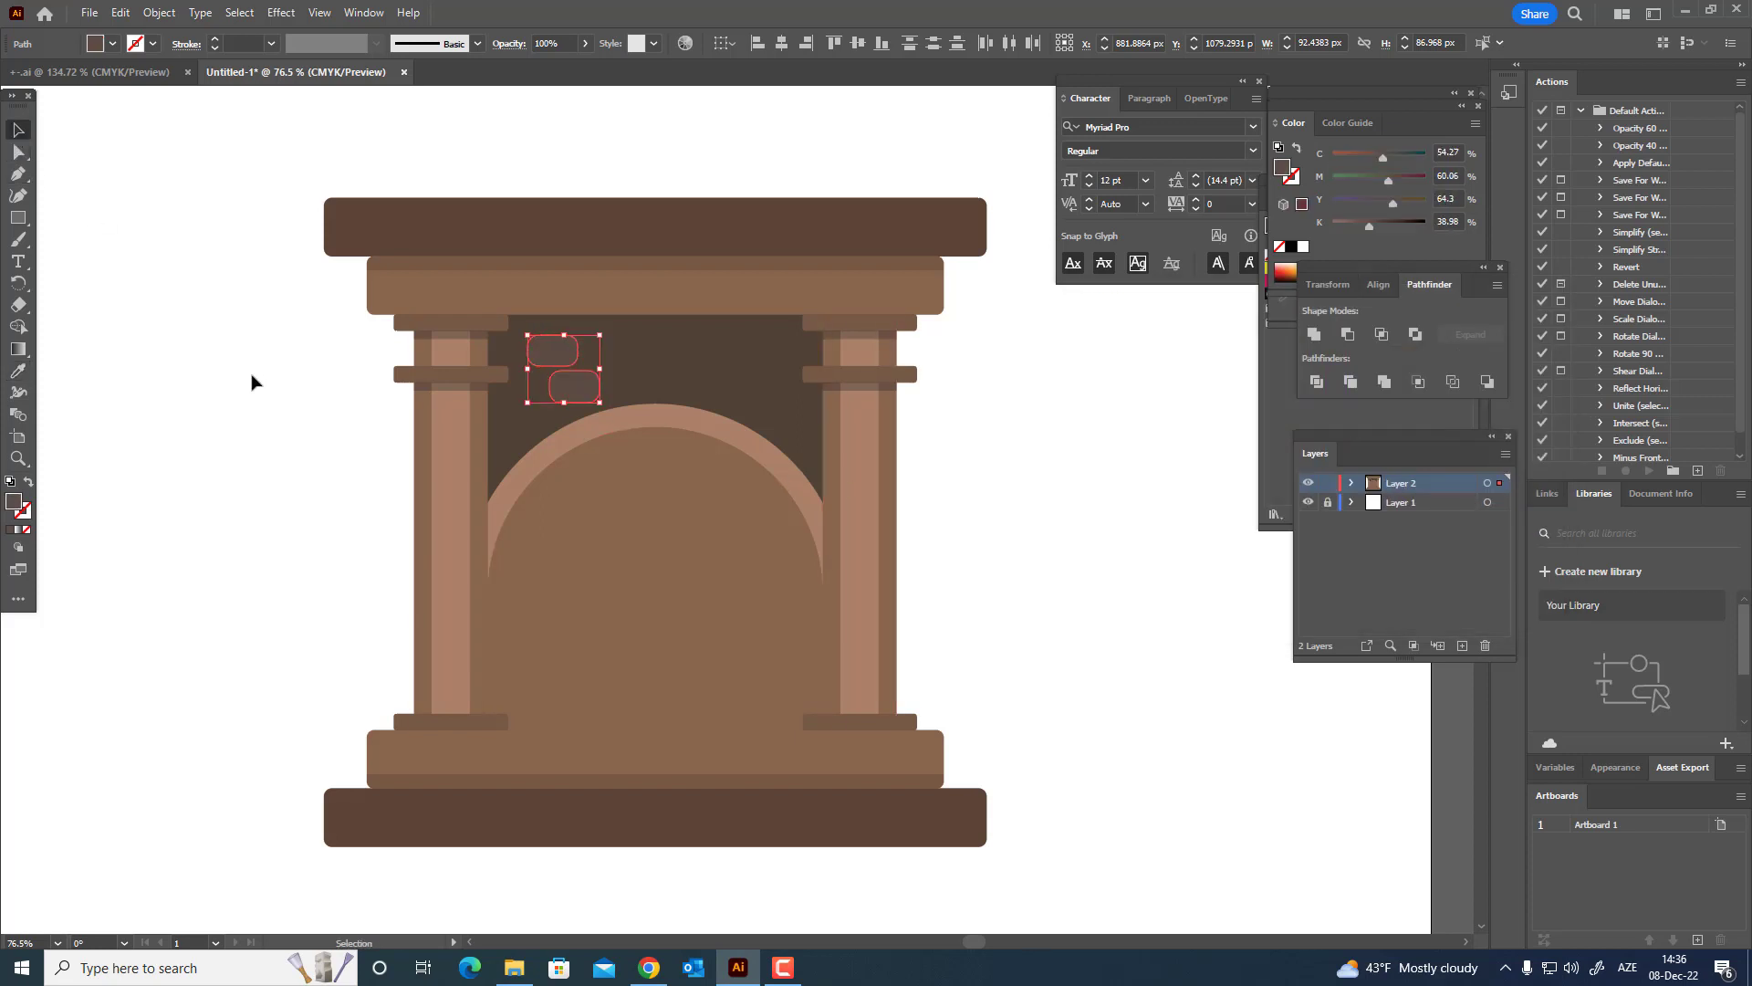
{"action": "left_click", "coordinate": [252, 376]}
- Set both bricks' fill to a lighter grayish brown, about C 53, M 59, Y 60, K 31, and deselect them
{"action": "left_click", "coordinate": [554, 349]}
{"action": "left_click", "coordinate": [573, 391], "text": "shift"}
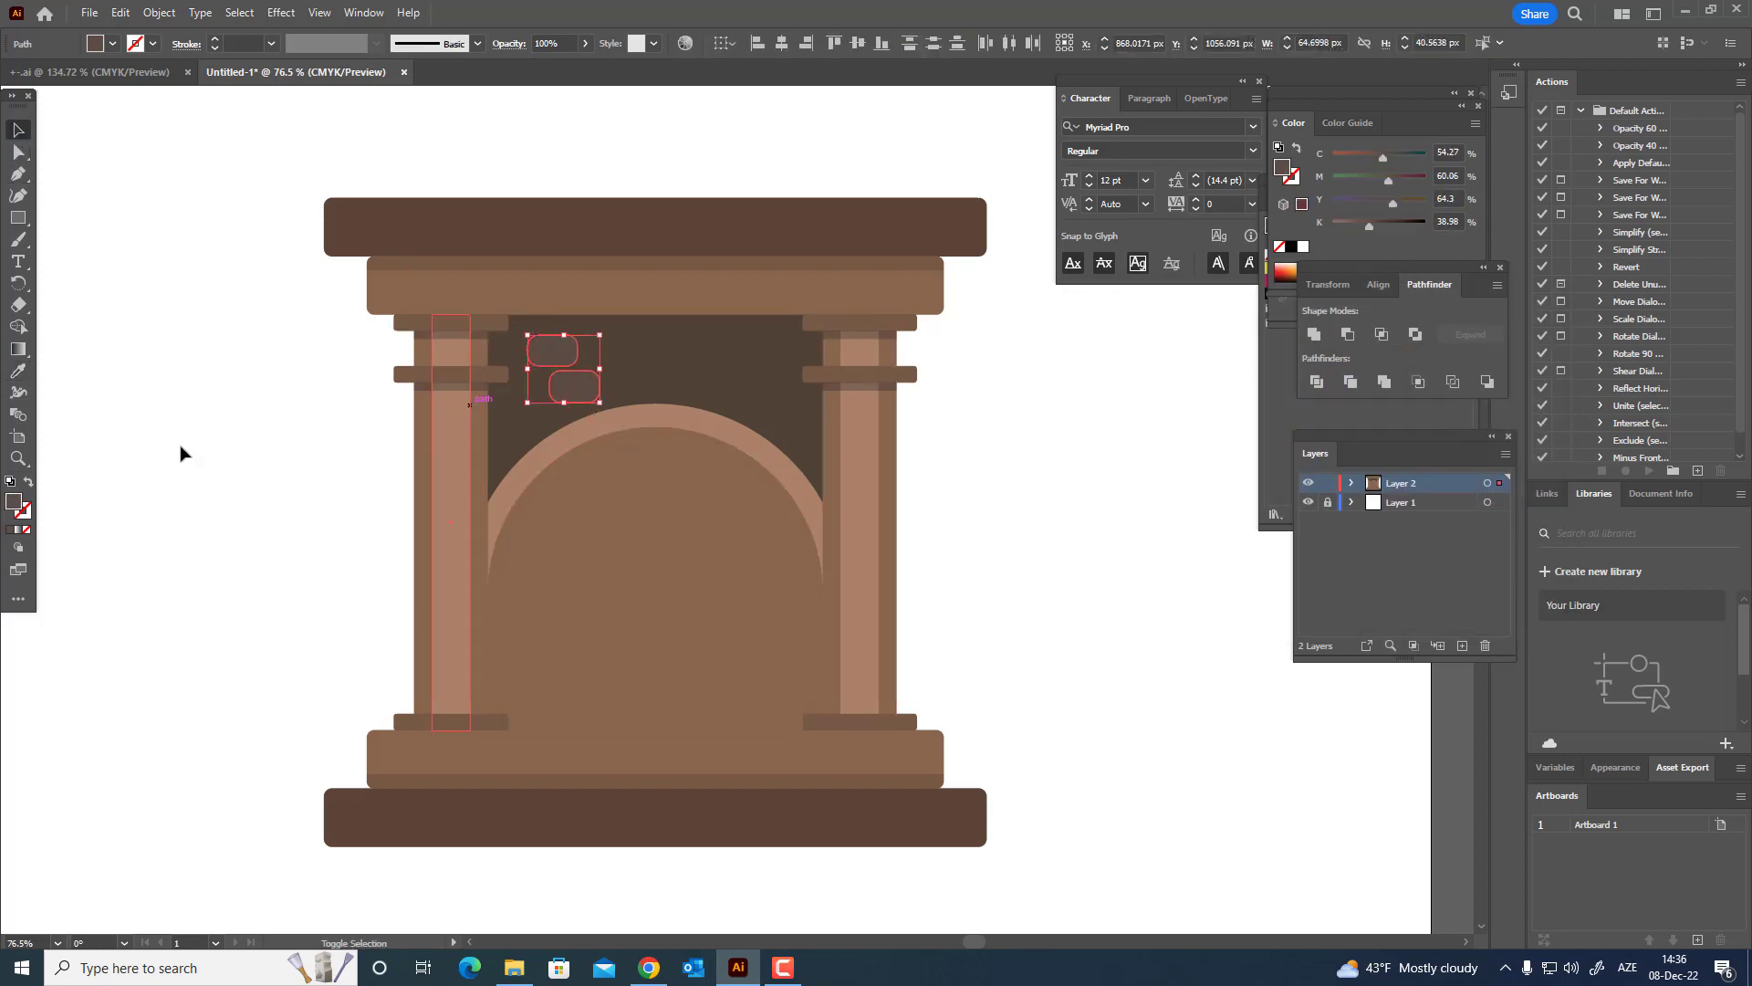
{"action": "double_click", "coordinate": [14, 501]}
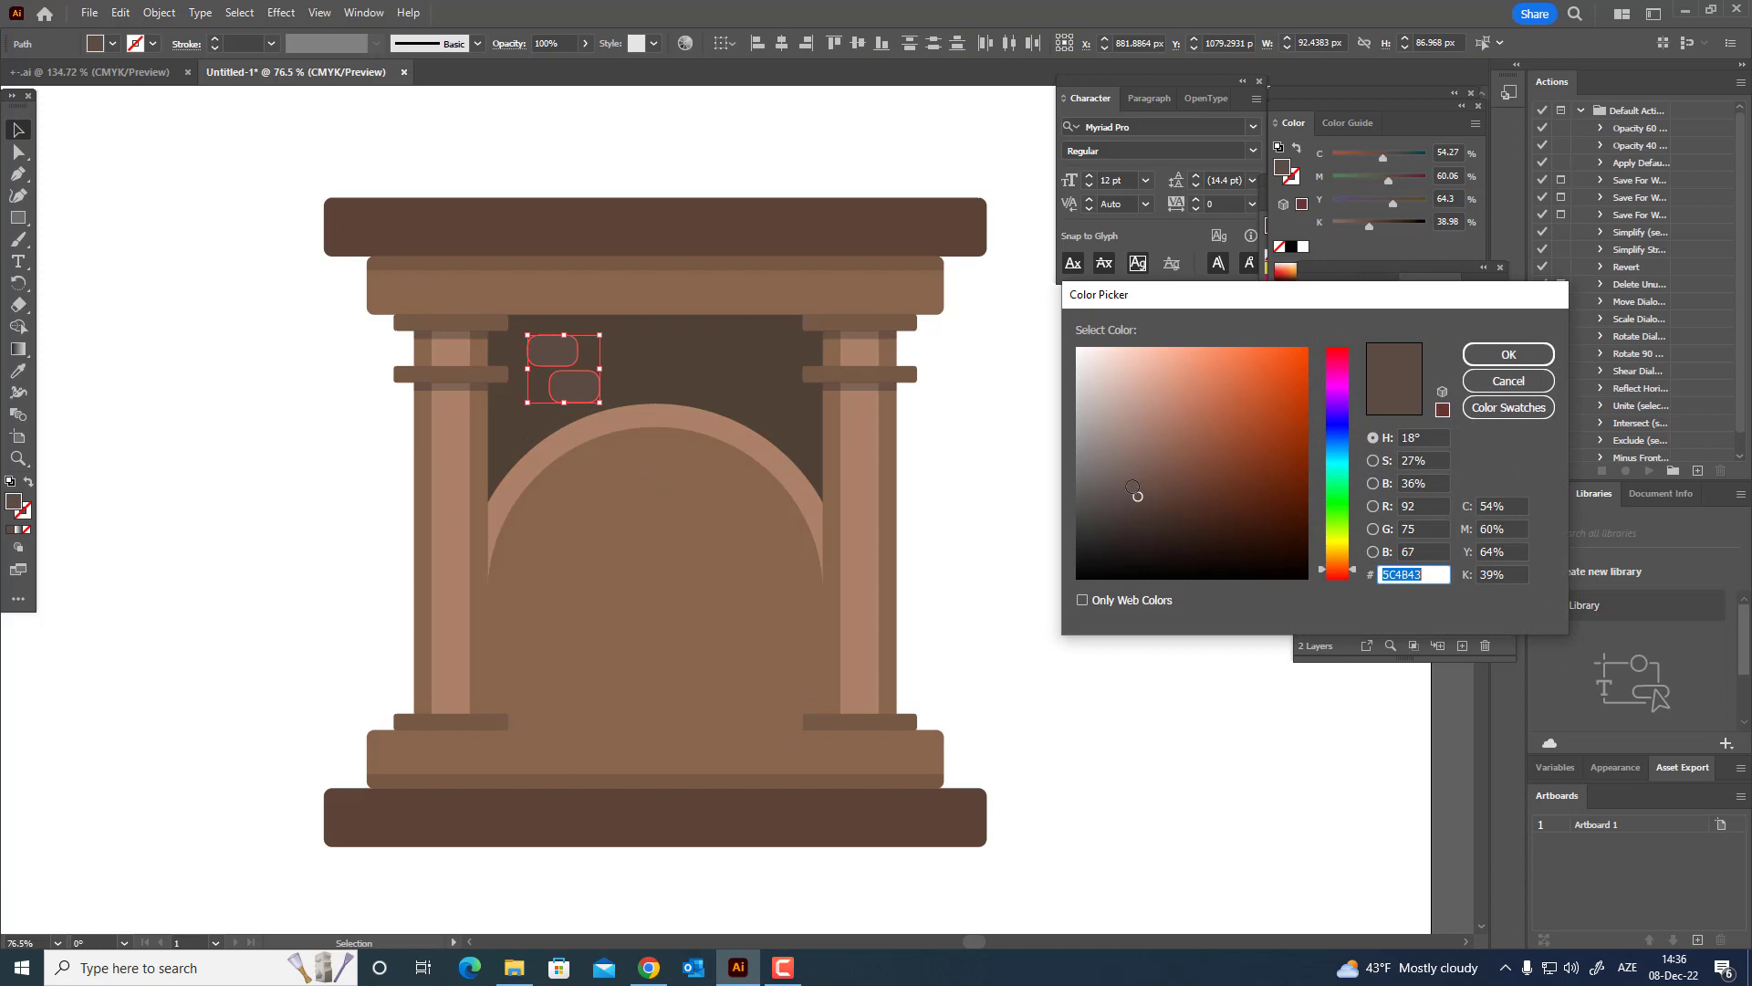
{"action": "left_click", "coordinate": [1507, 354]}
{"action": "left_click", "coordinate": [1017, 599]}
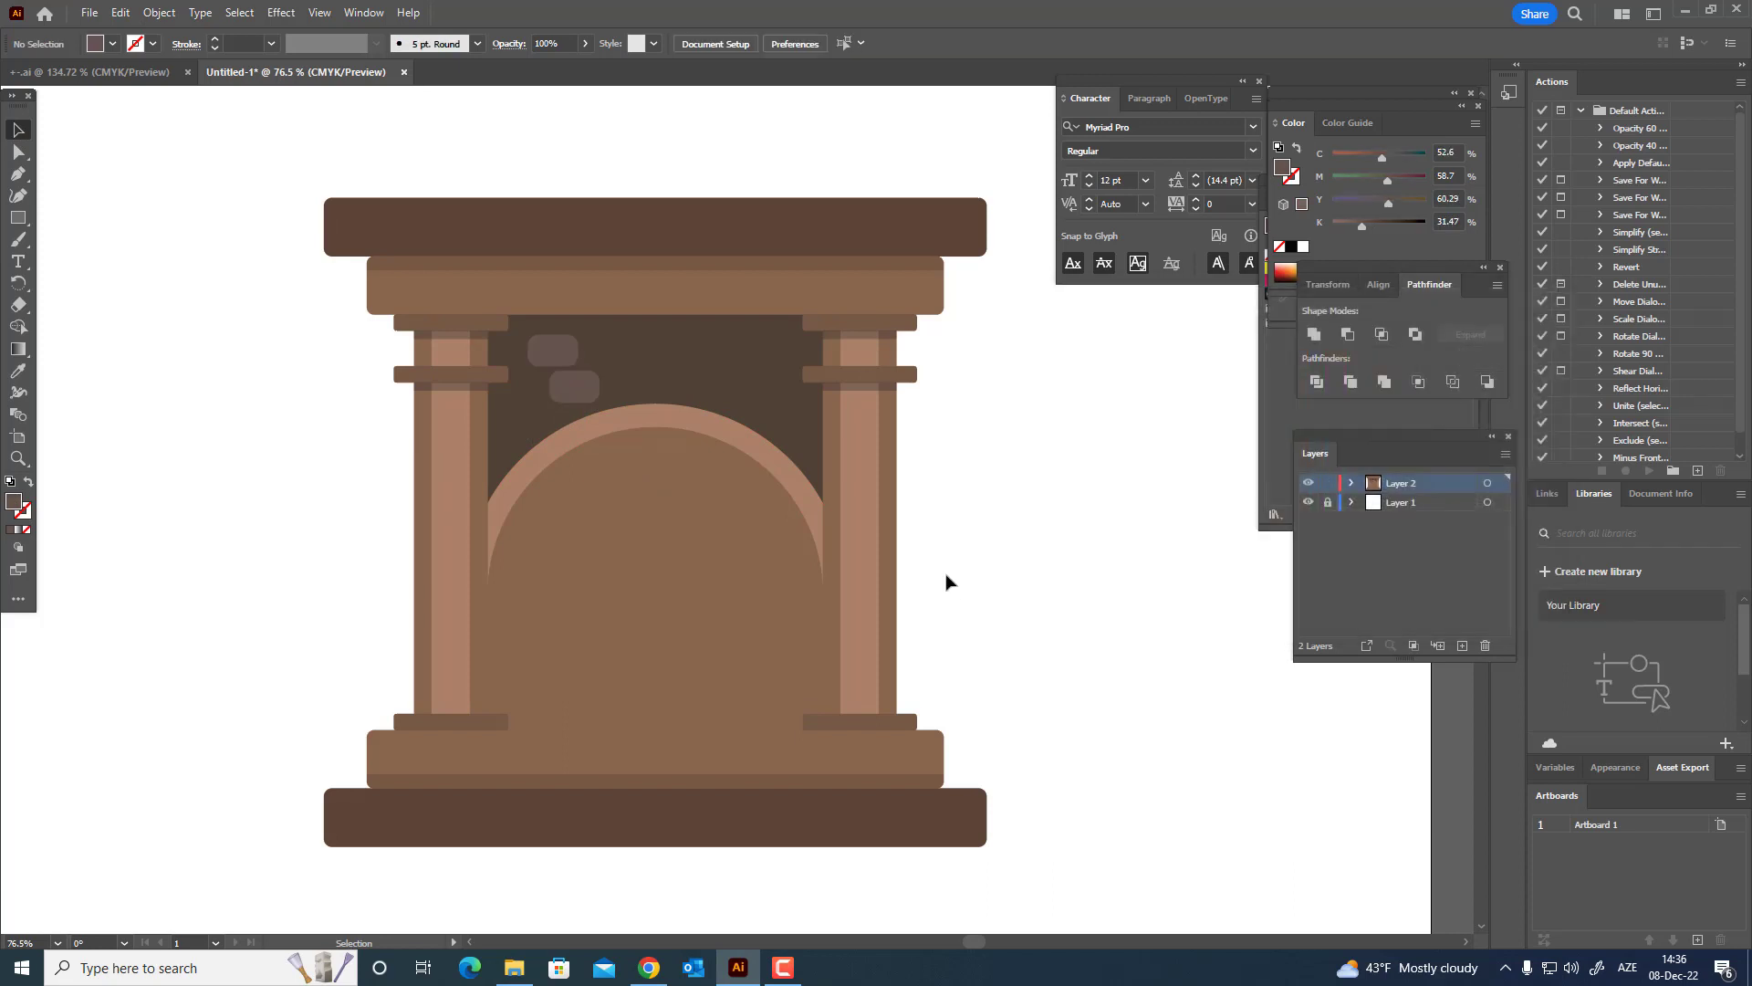
- Draw a thin strip about 475 × 21 px across the back wall's upper edge and fill it with a darkened wall color, RGB 63, 51, 45
{"action": "left_click", "coordinate": [532, 357]}
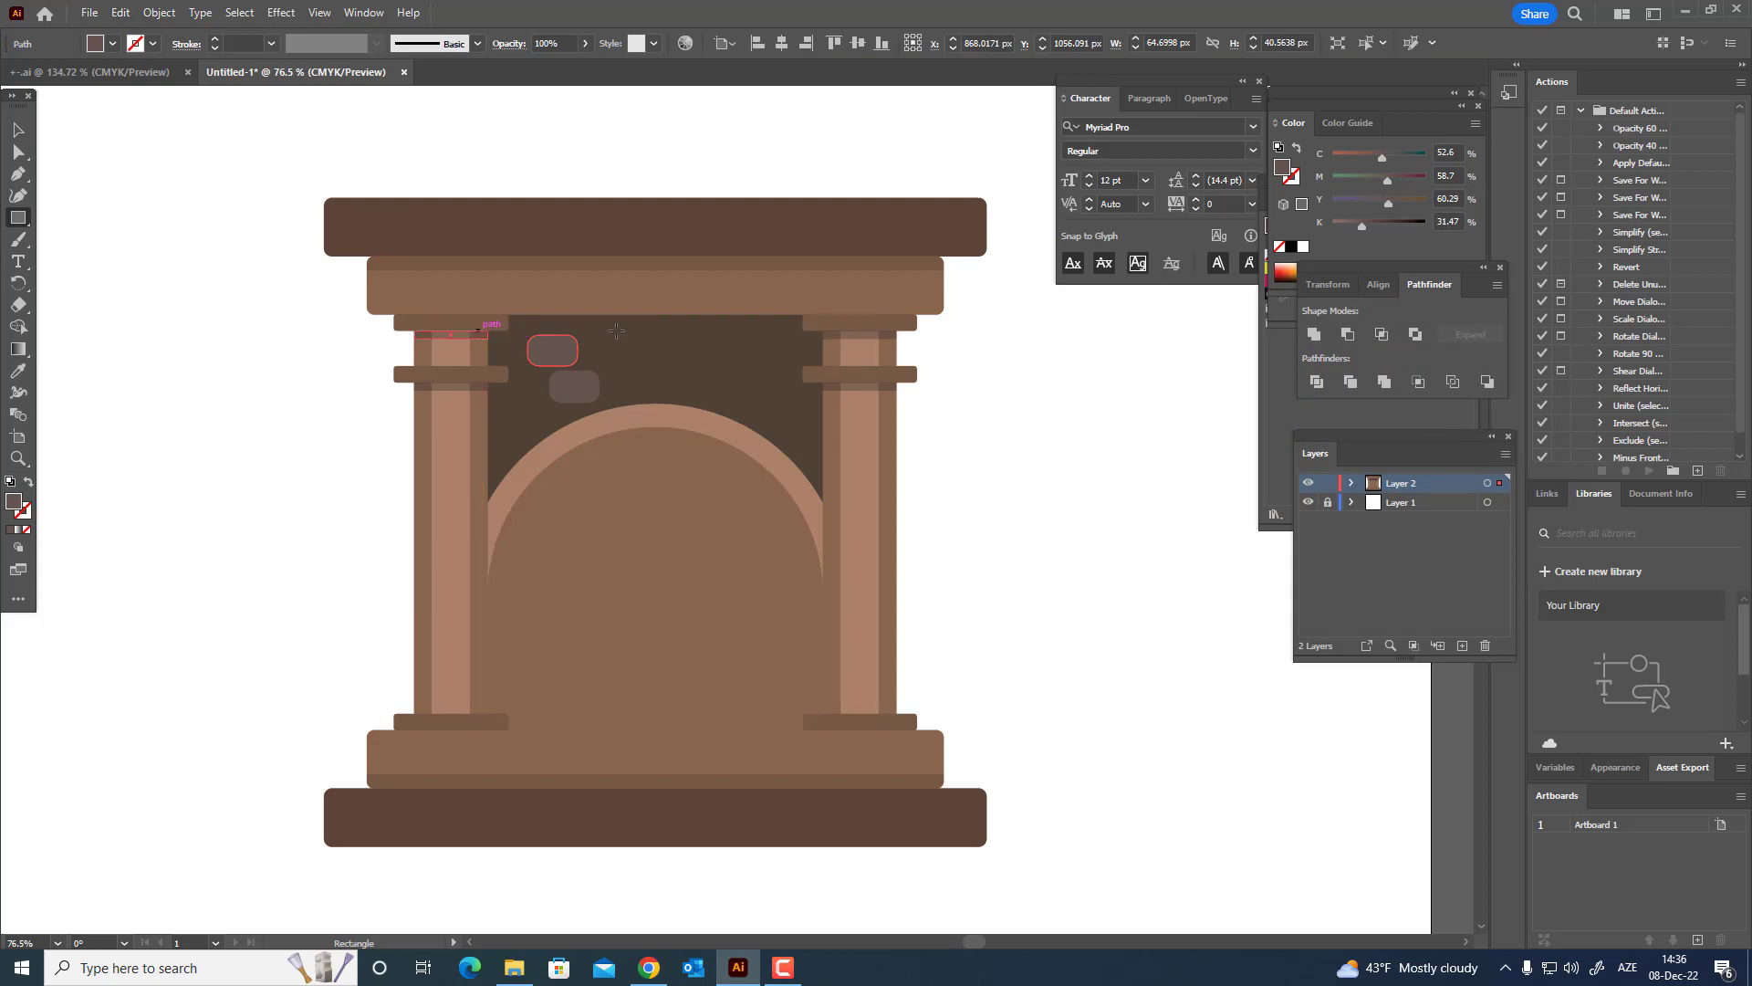
{"action": "left_click_drag", "start_coordinate": [478, 314], "coordinate": [847, 330]}
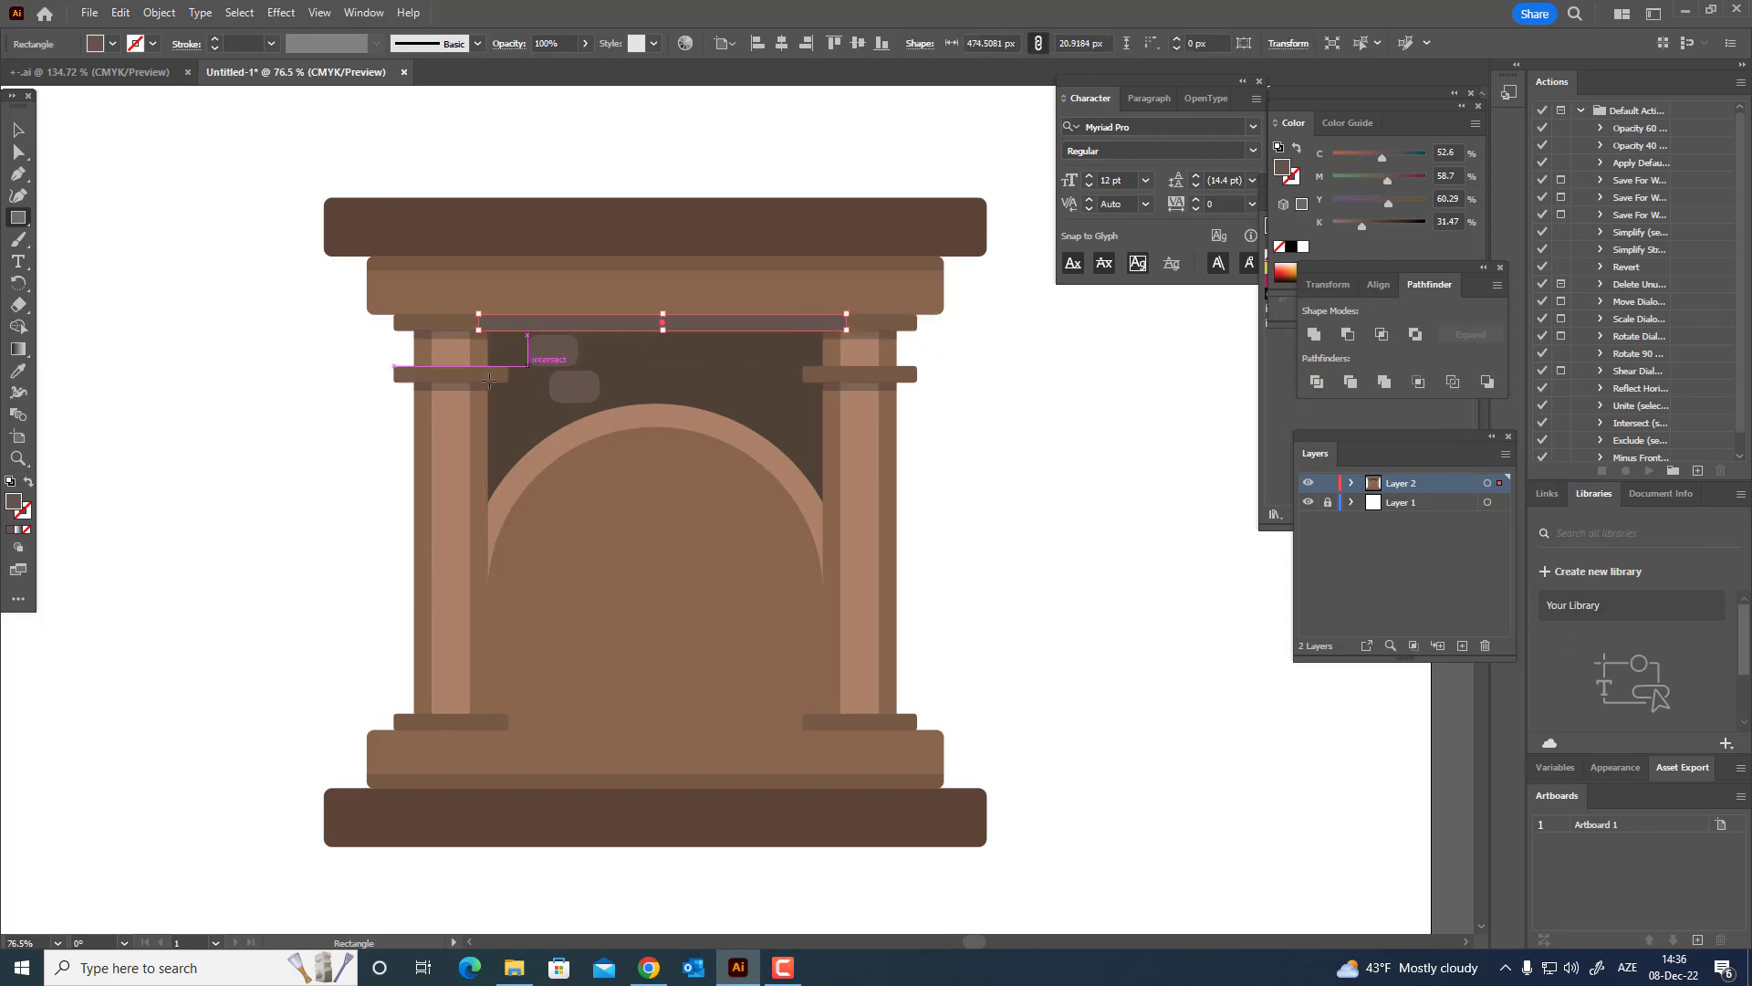
{"action": "key", "text": "i"}
{"action": "left_click", "coordinate": [703, 380]}
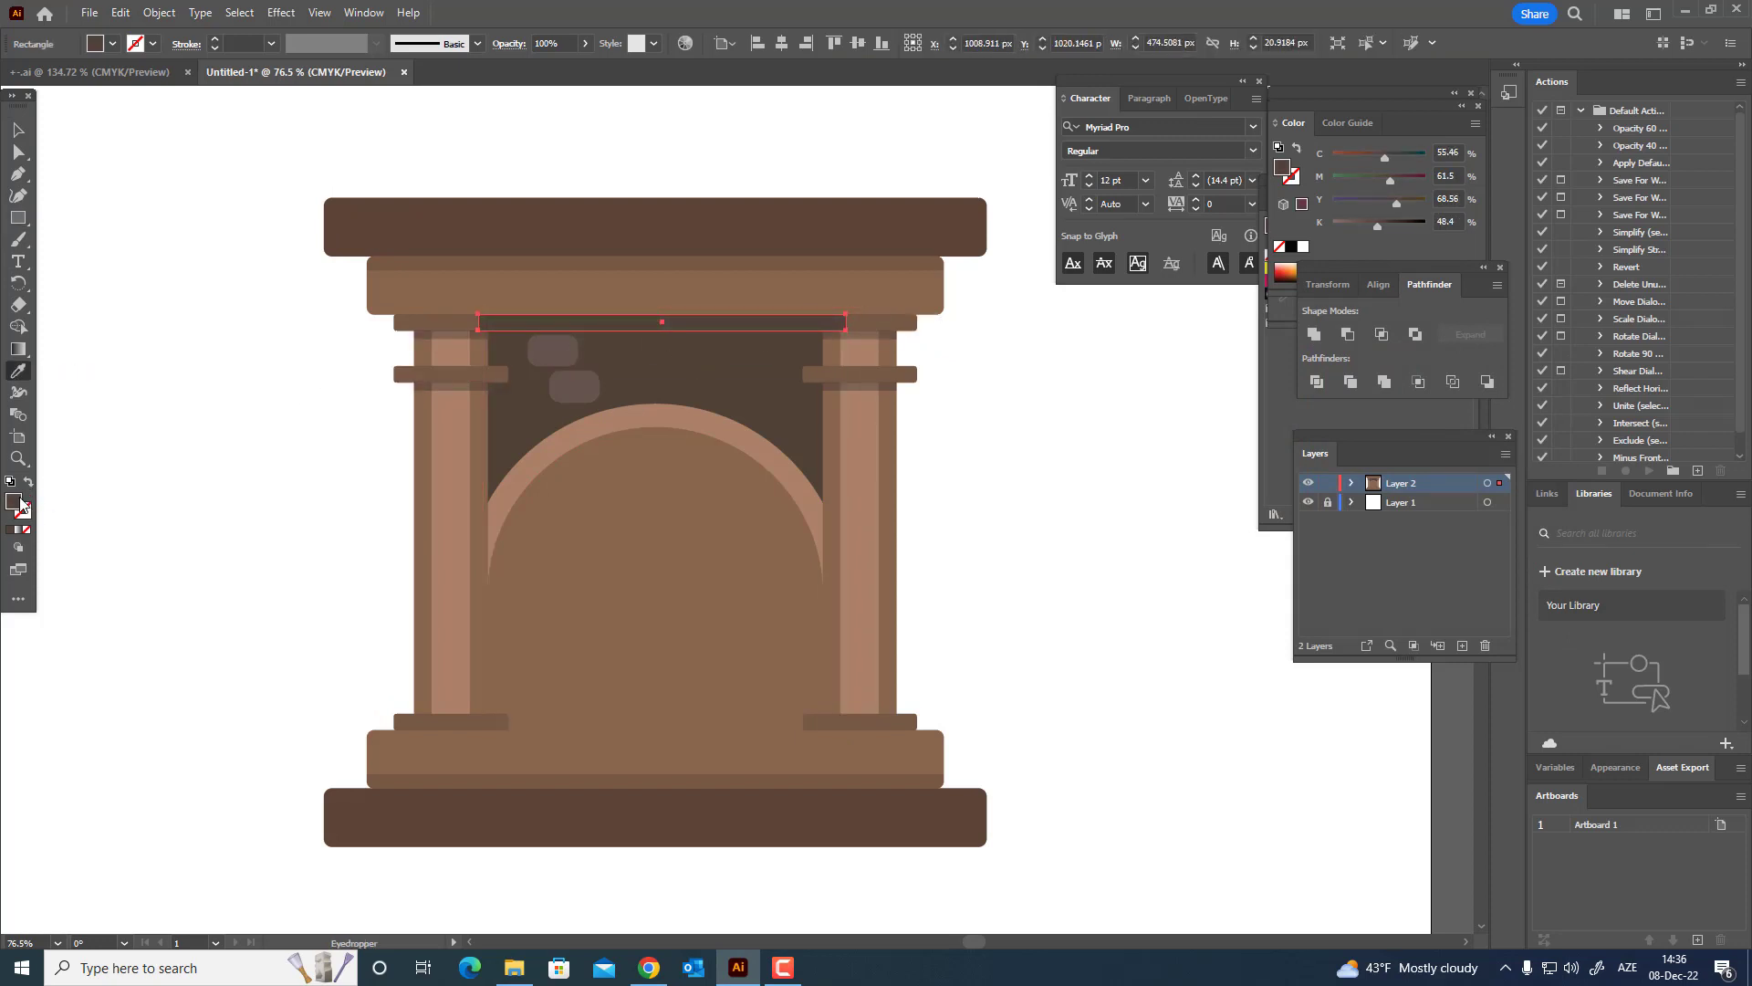
{"action": "double_click", "coordinate": [20, 505]}
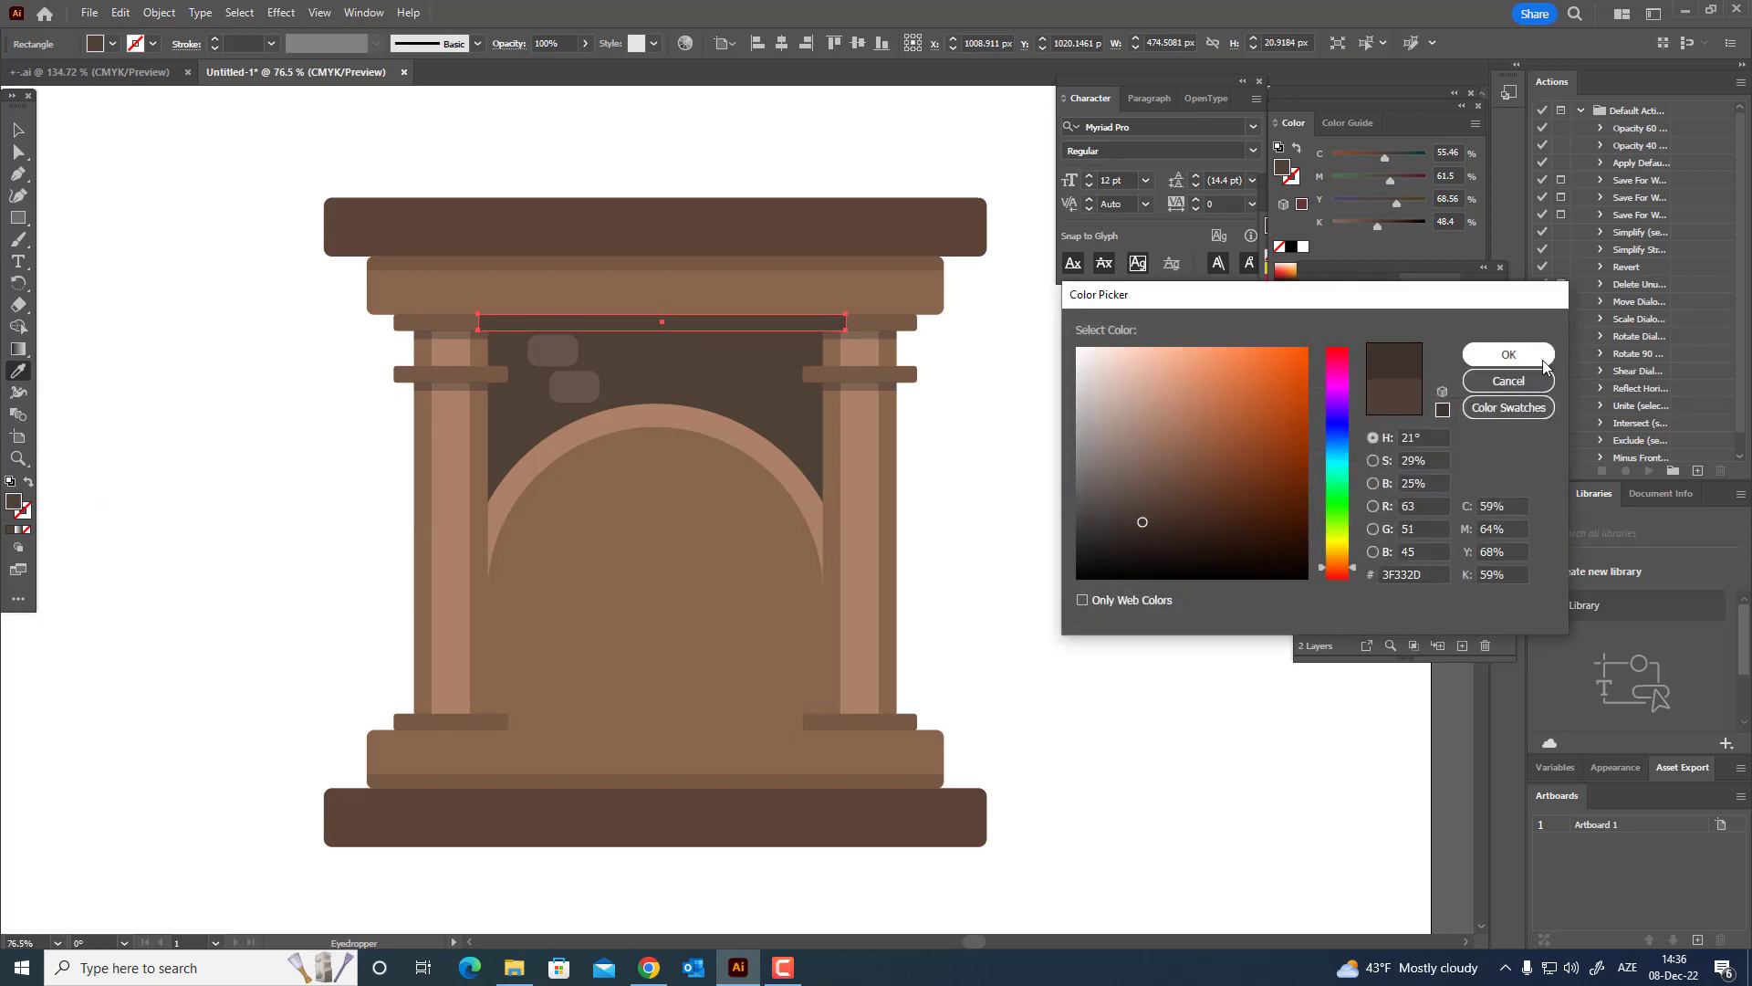
{"action": "left_click", "coordinate": [1508, 354]}
- Select the dark strip together with the back wall, send both to the back, and deselect them
{"action": "left_click", "coordinate": [14, 138]}
{"action": "left_click", "coordinate": [708, 375], "text": "shift"}
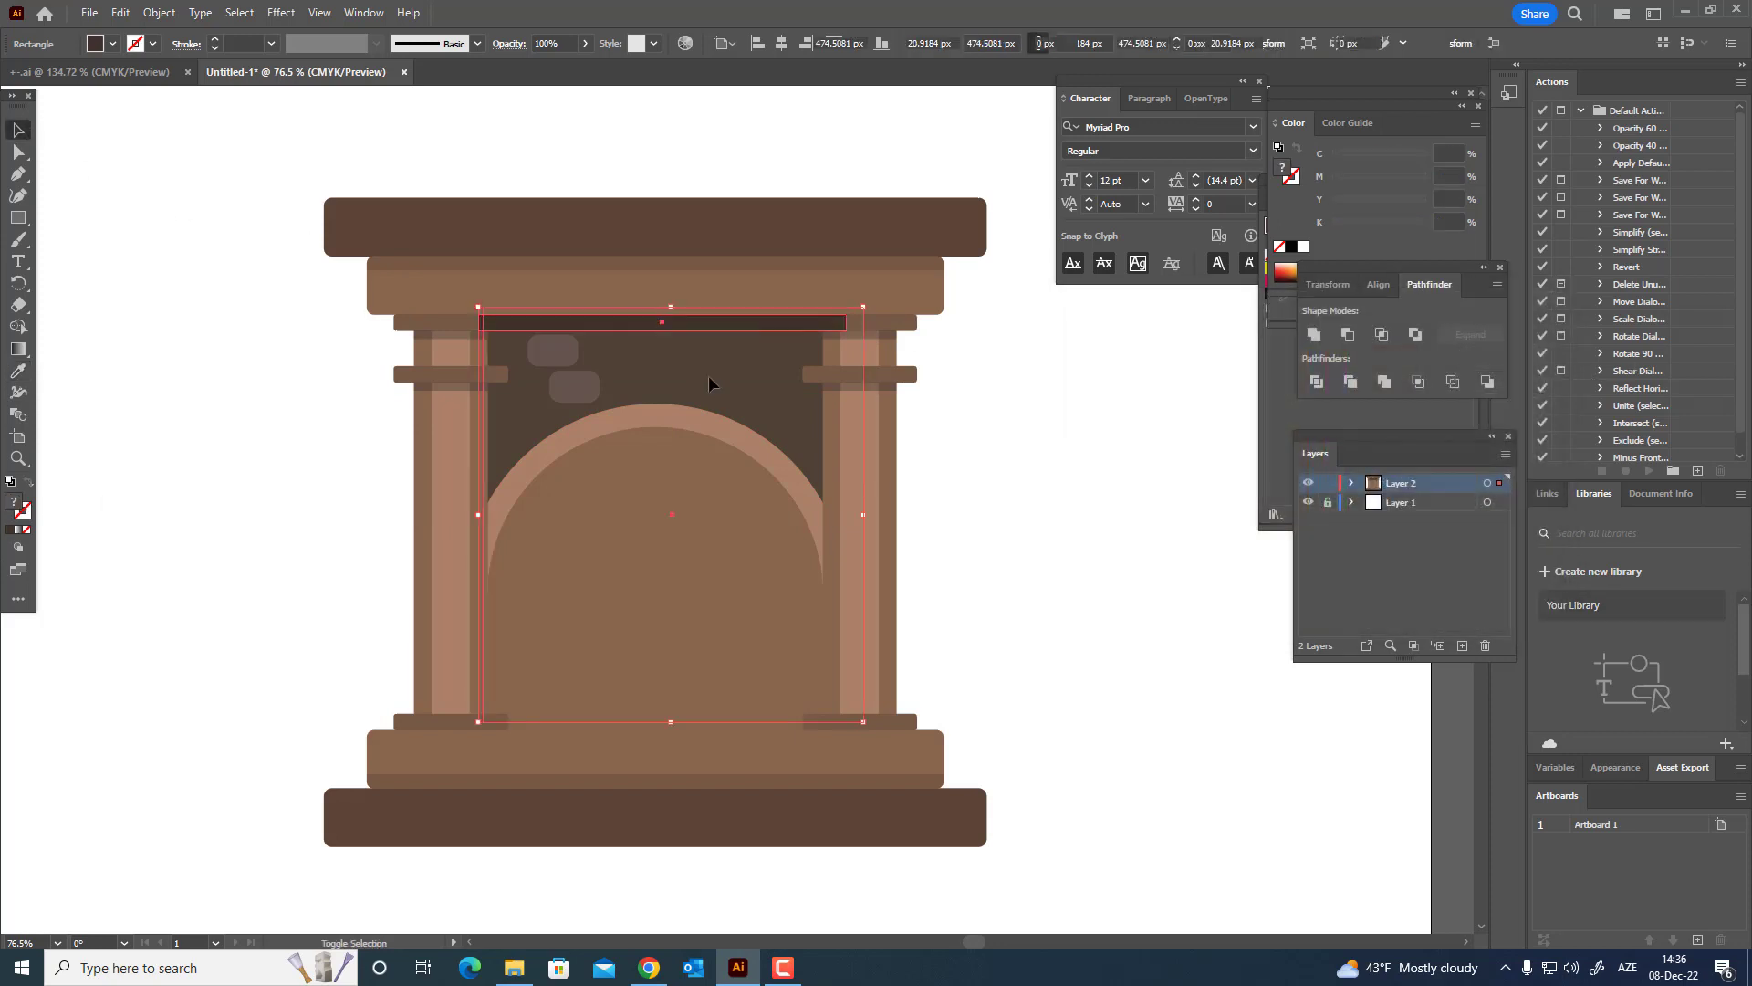
{"action": "left_click", "coordinate": [159, 12]}
{"action": "mouse_move", "coordinate": [185, 69]}
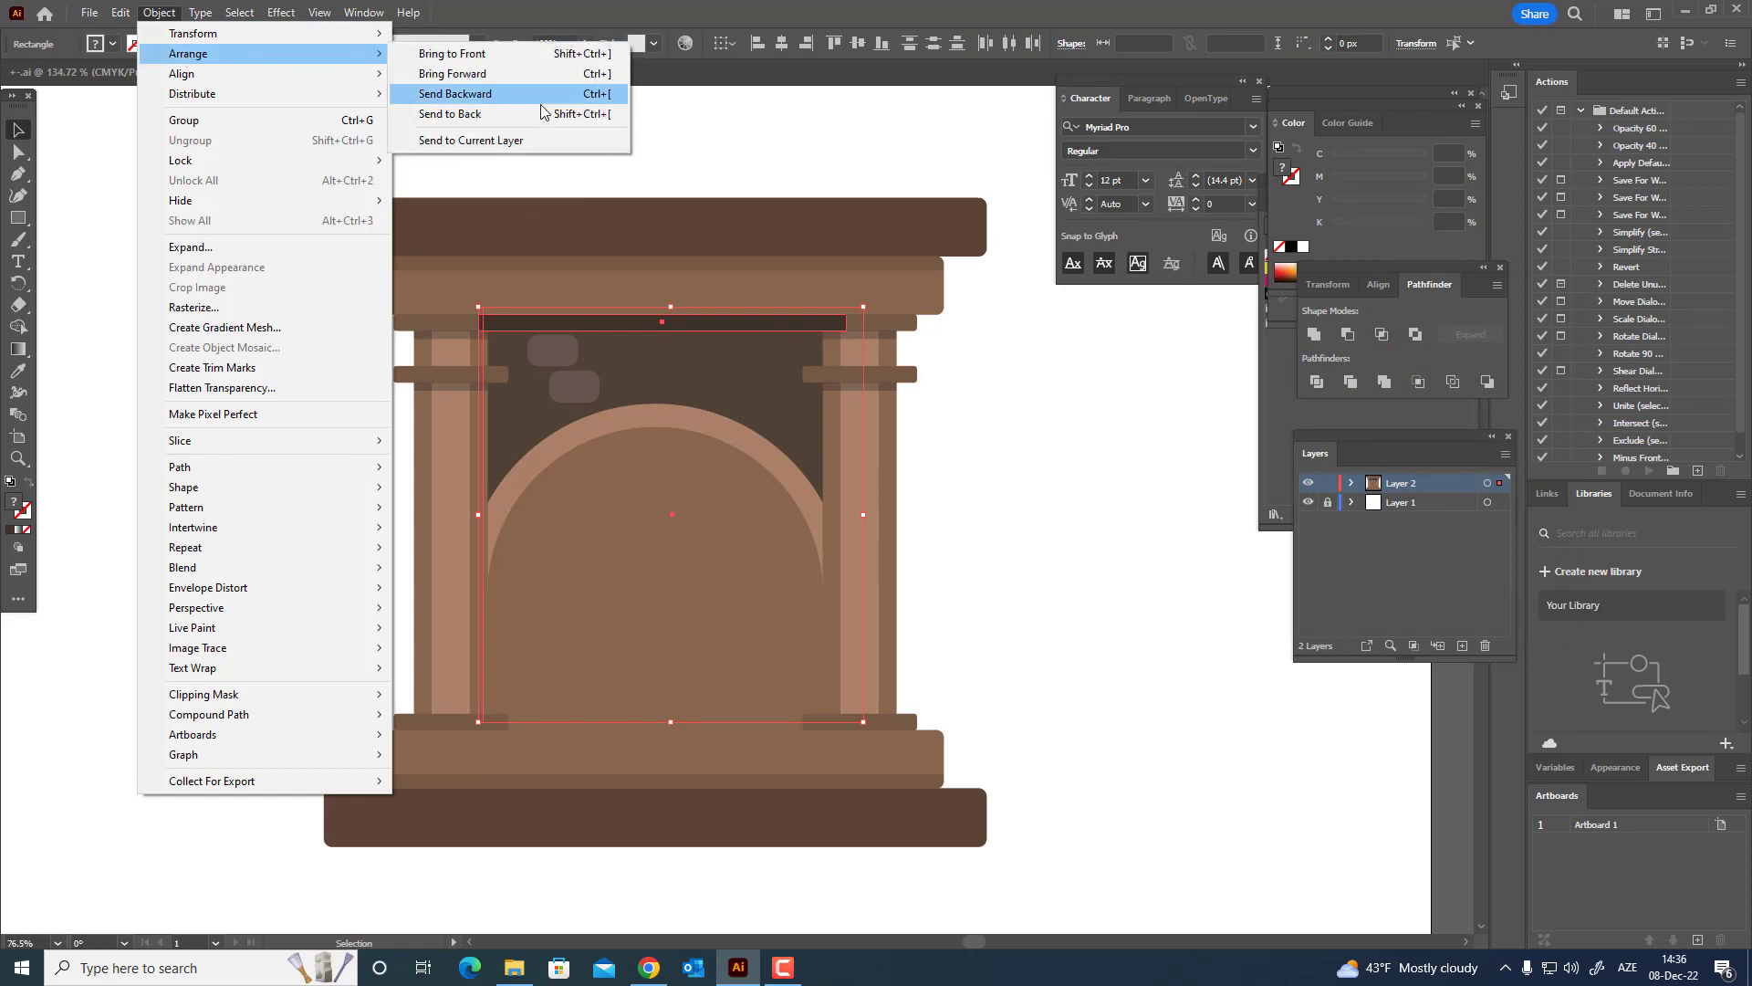
{"action": "left_click", "coordinate": [558, 114]}
{"action": "left_click", "coordinate": [975, 454]}
- Start an Offset Path on the light arch border and preview outward offsets of 20 px and 15 px
{"action": "key", "text": "z"}
{"action": "left_click_drag", "start_coordinate": [1003, 459], "coordinate": [919, 506]}
{"action": "left_click_drag", "start_coordinate": [777, 505], "coordinate": [882, 567]}
{"action": "left_click", "coordinate": [664, 413]}
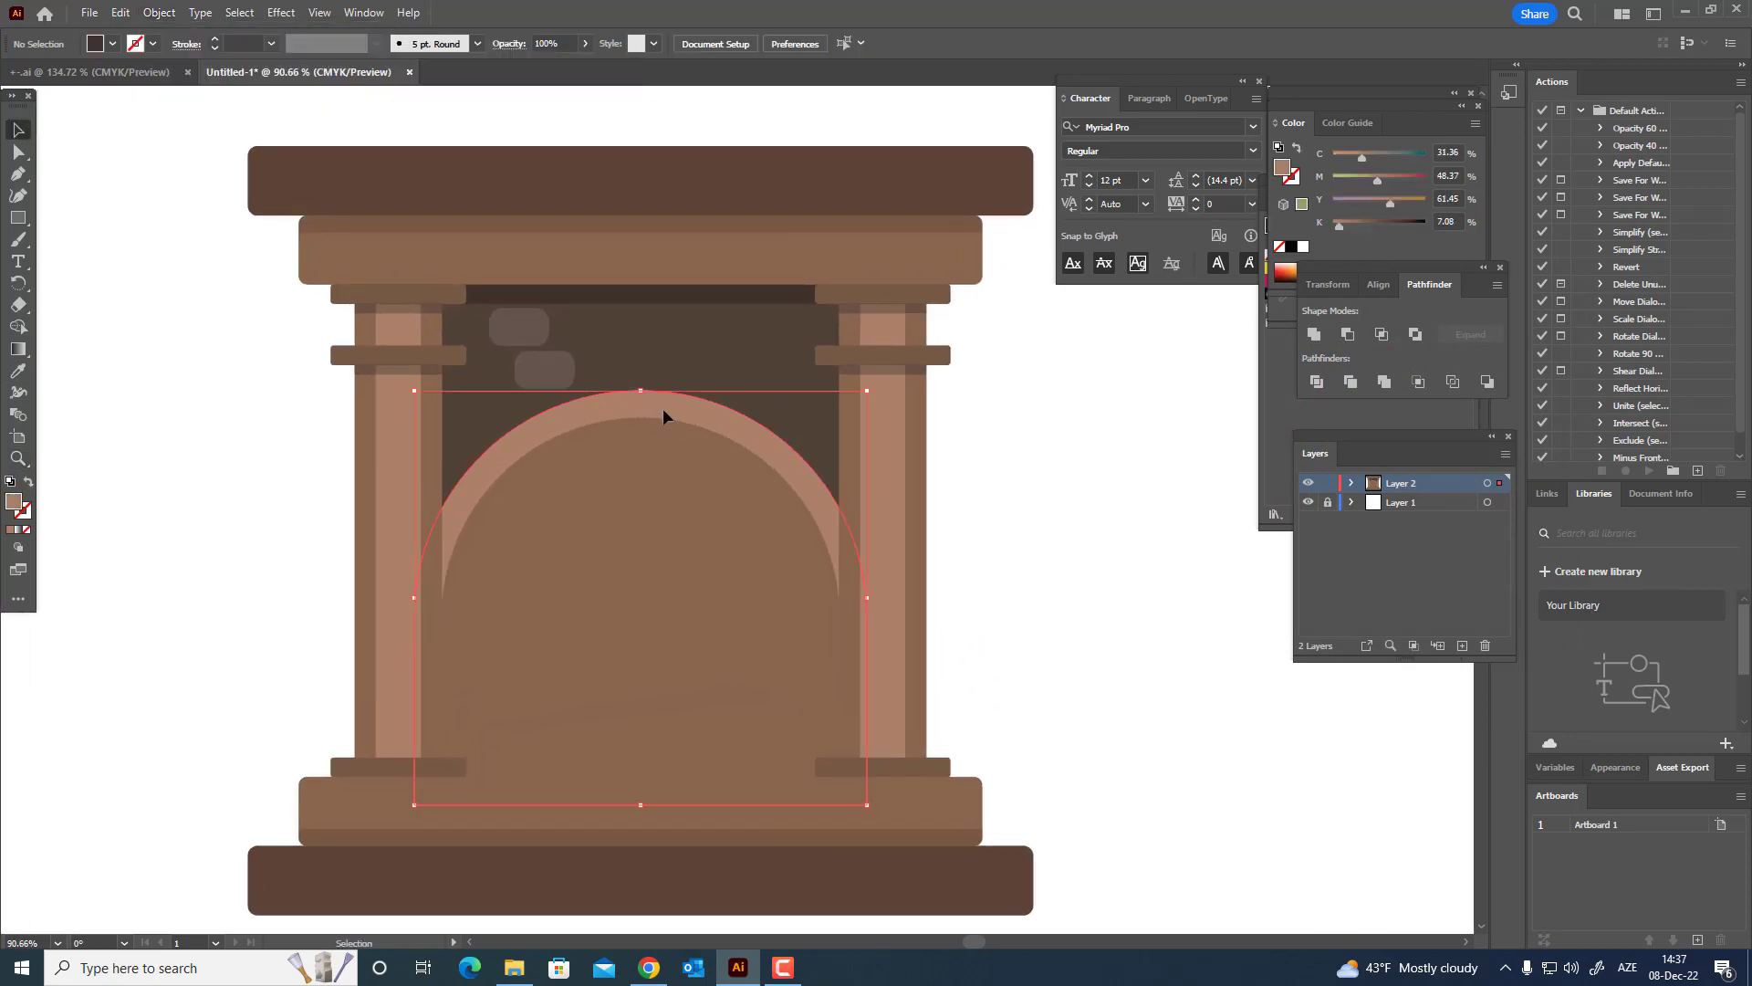
{"action": "left_click", "coordinate": [159, 11]}
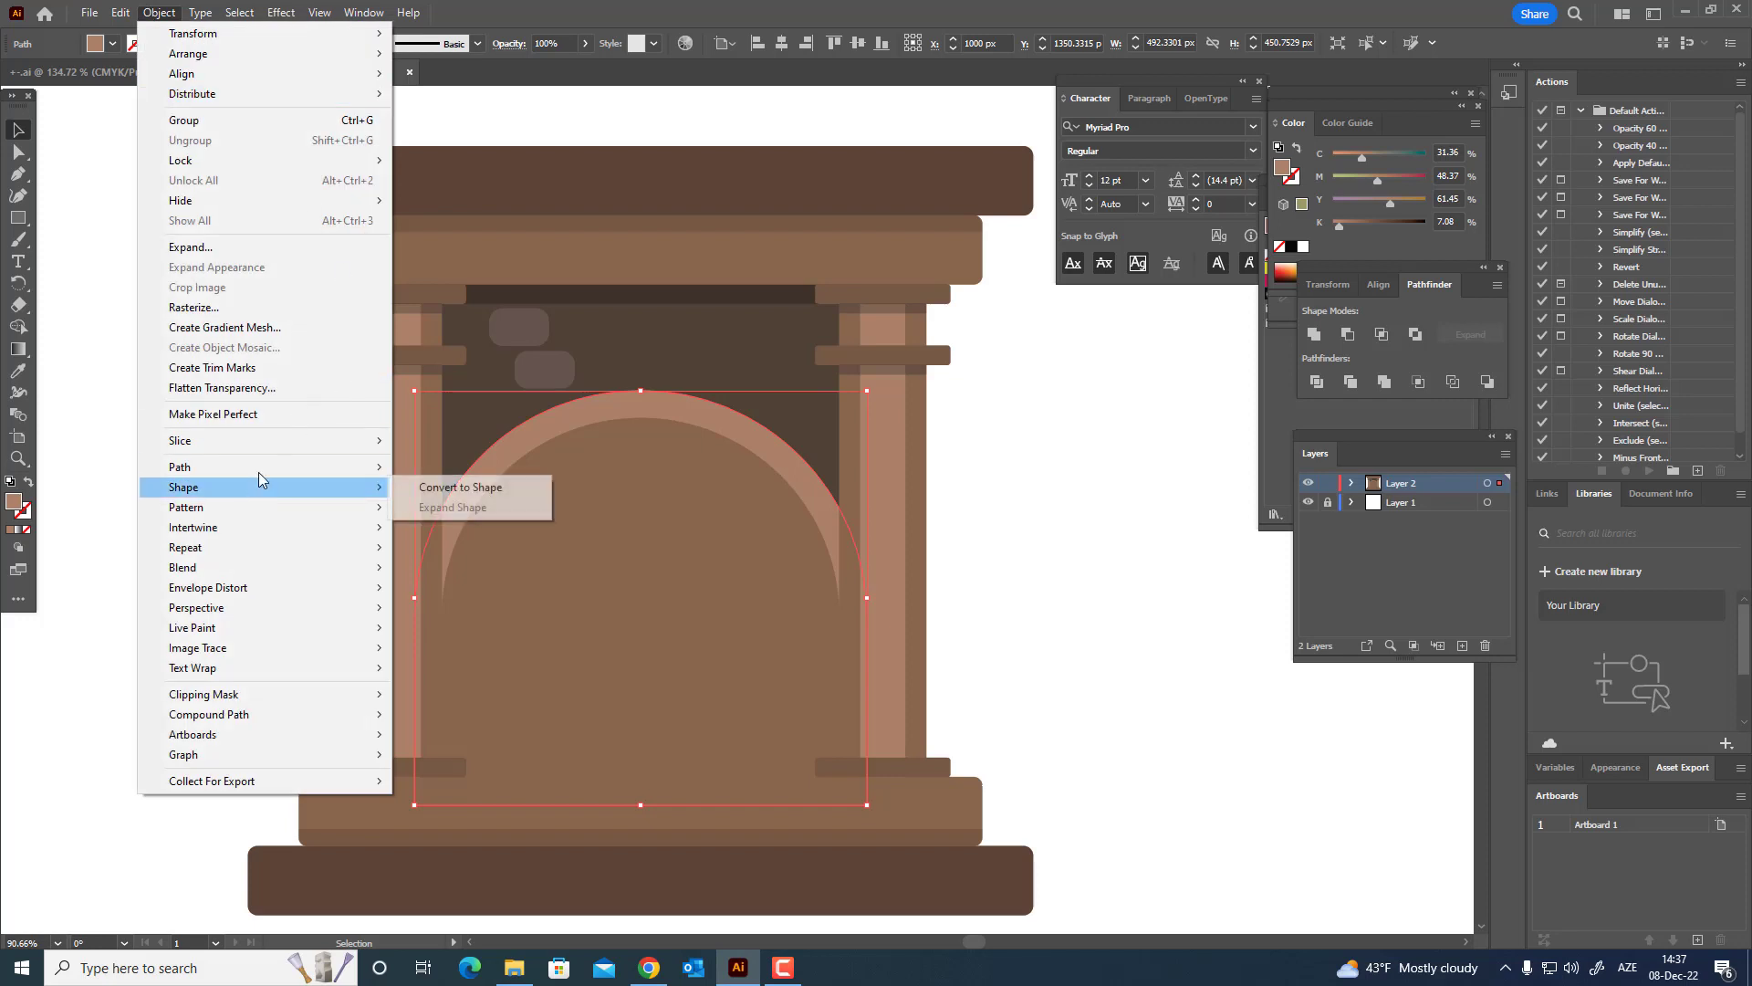
{"action": "mouse_move", "coordinate": [266, 468]}
{"action": "left_click", "coordinate": [473, 546]}
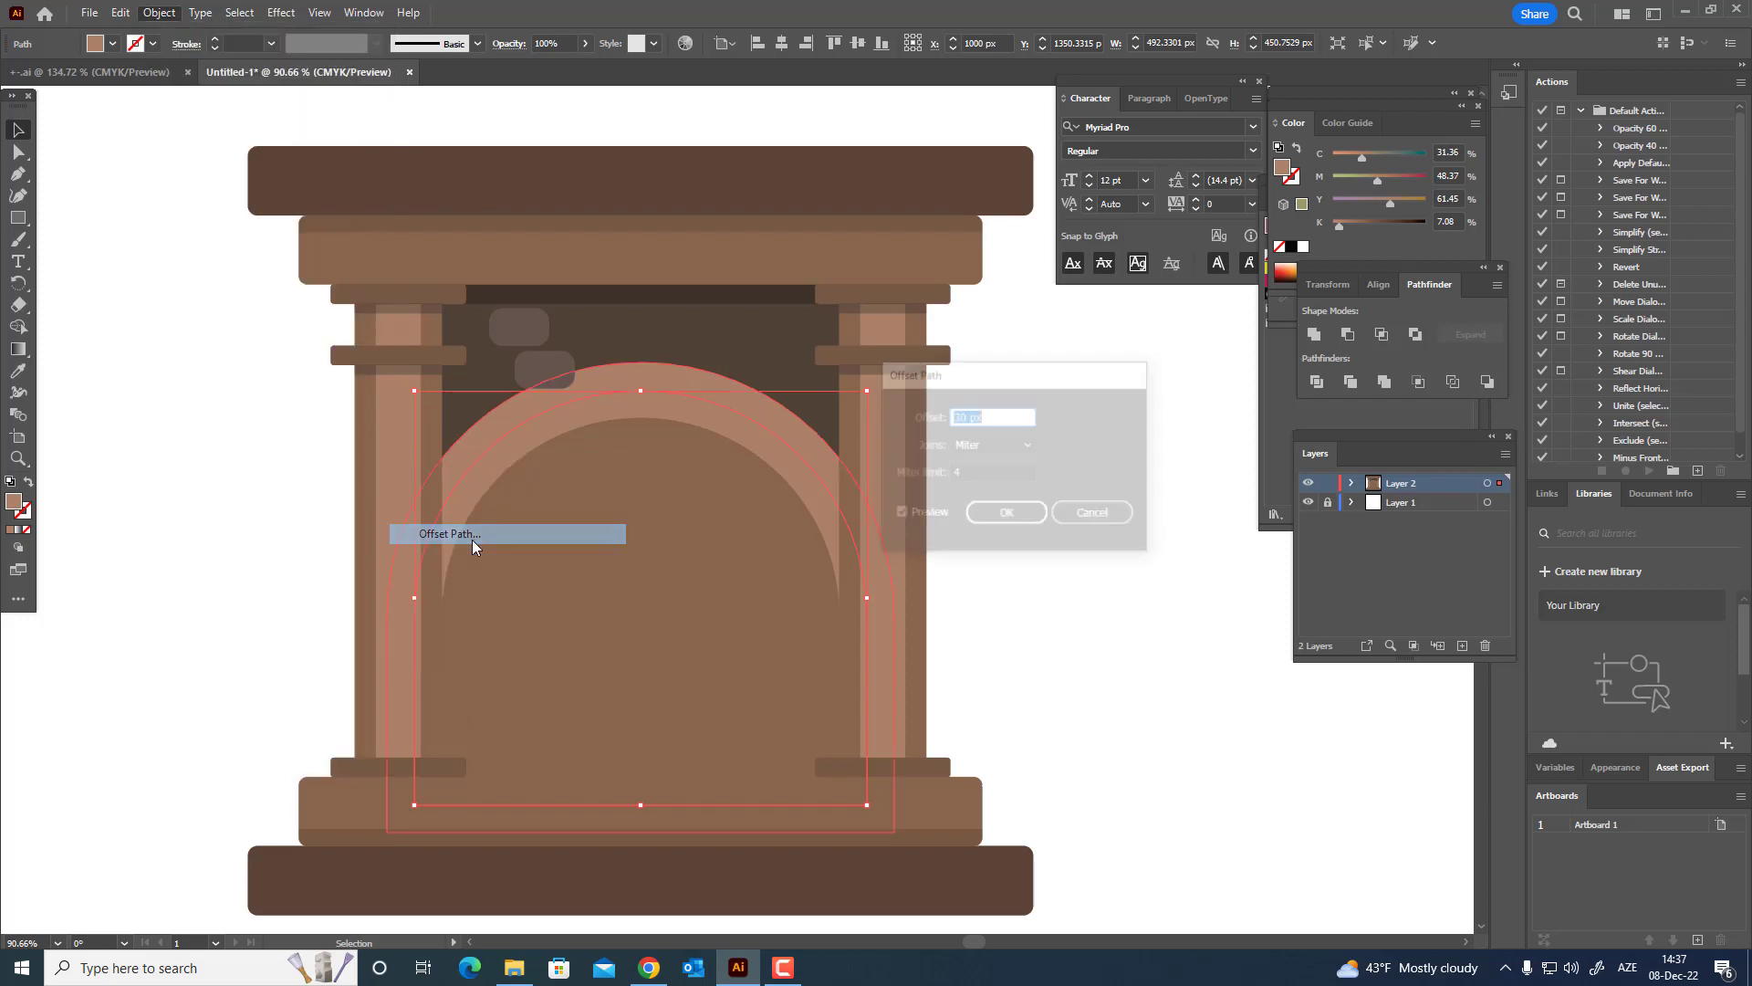
{"action": "type", "text": "20"}
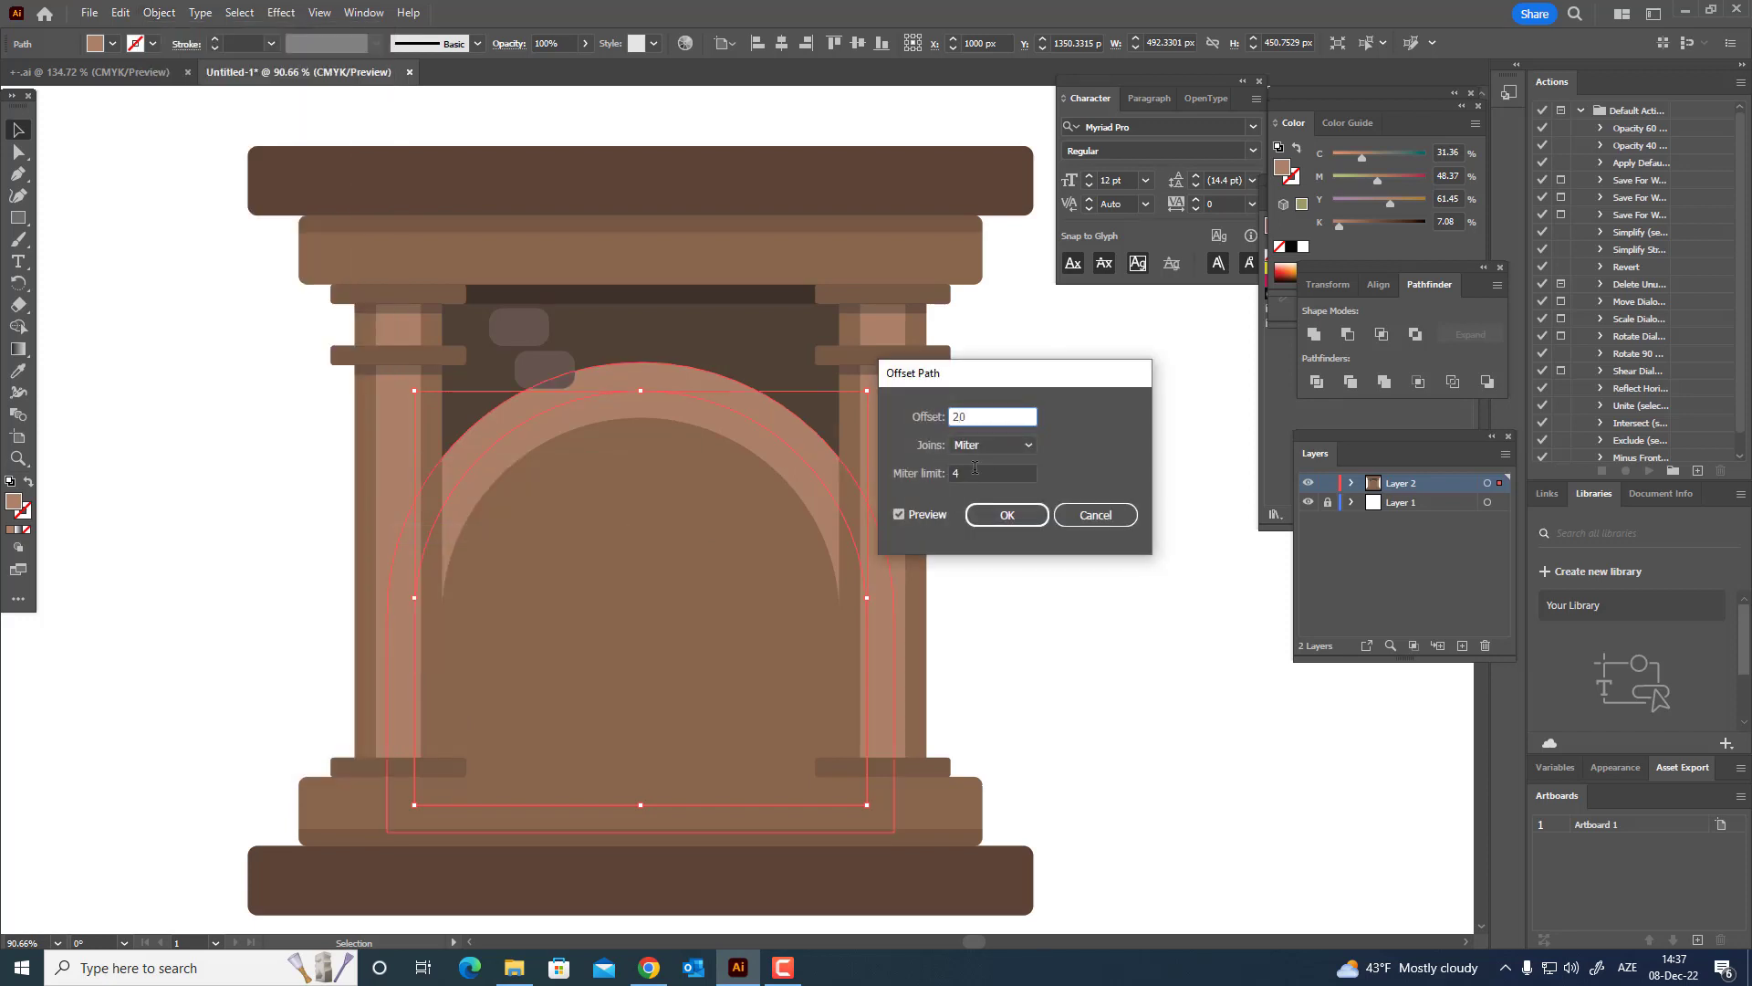
{"action": "left_click", "coordinate": [983, 472]}
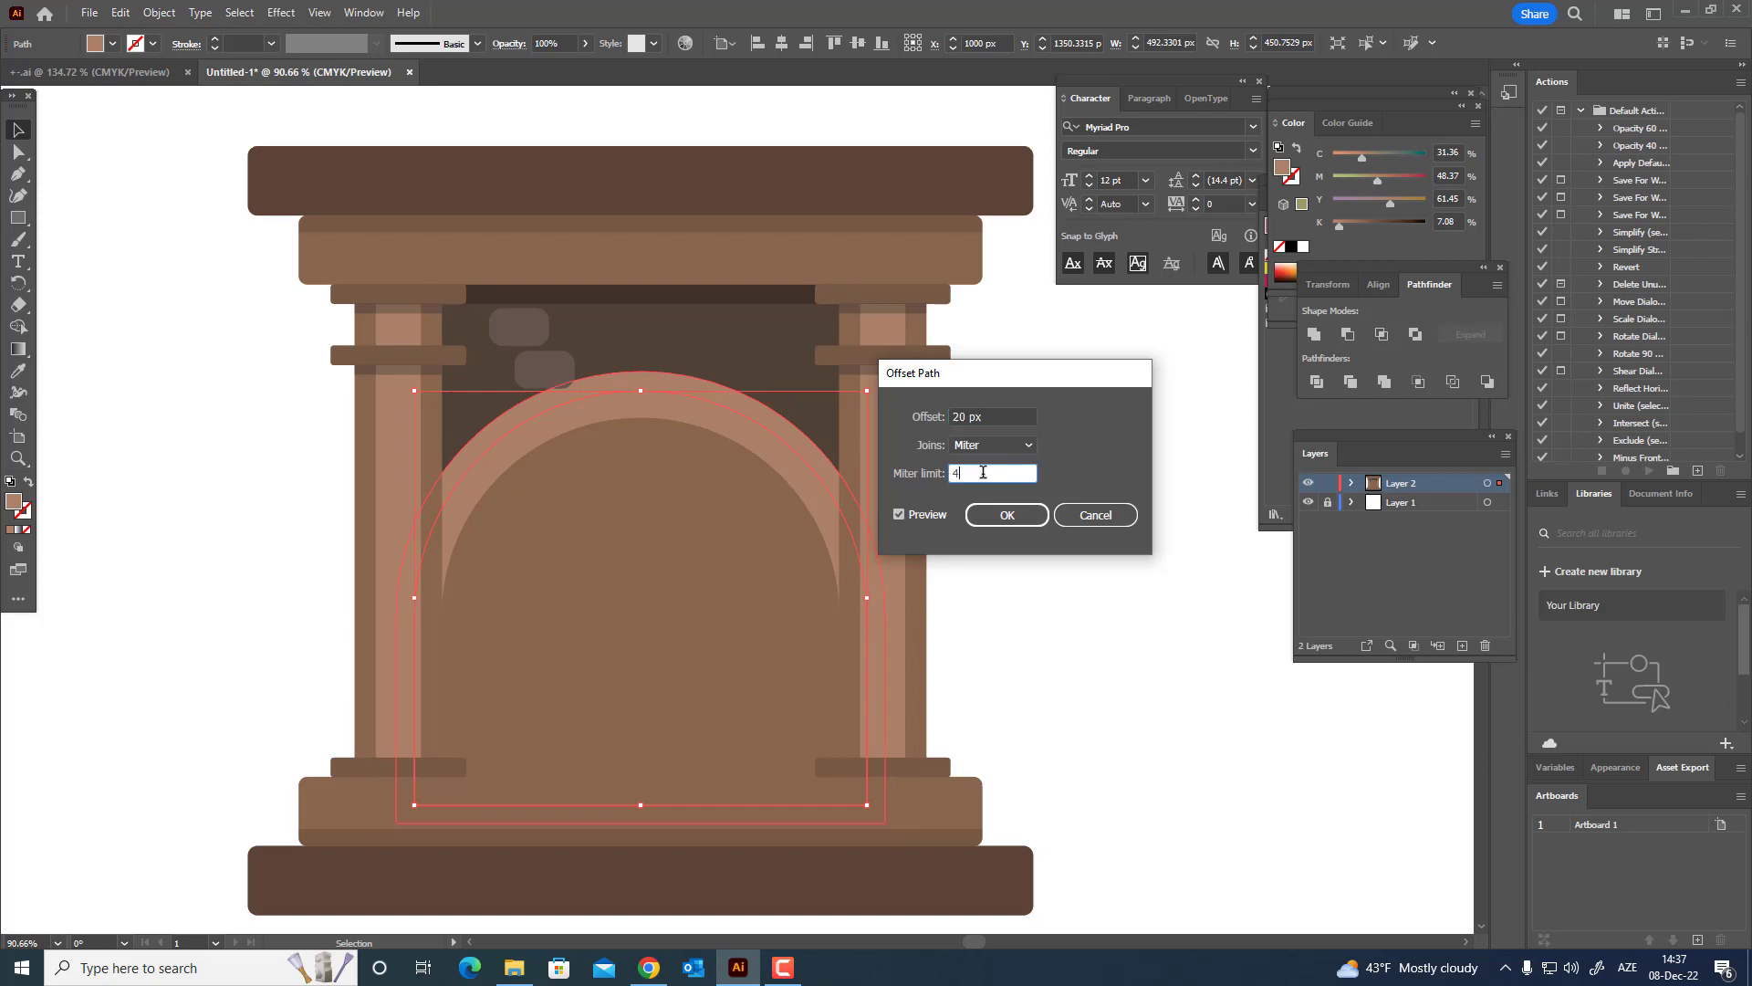
{"action": "double_click", "coordinate": [965, 416]}
{"action": "type", "text": "15"}
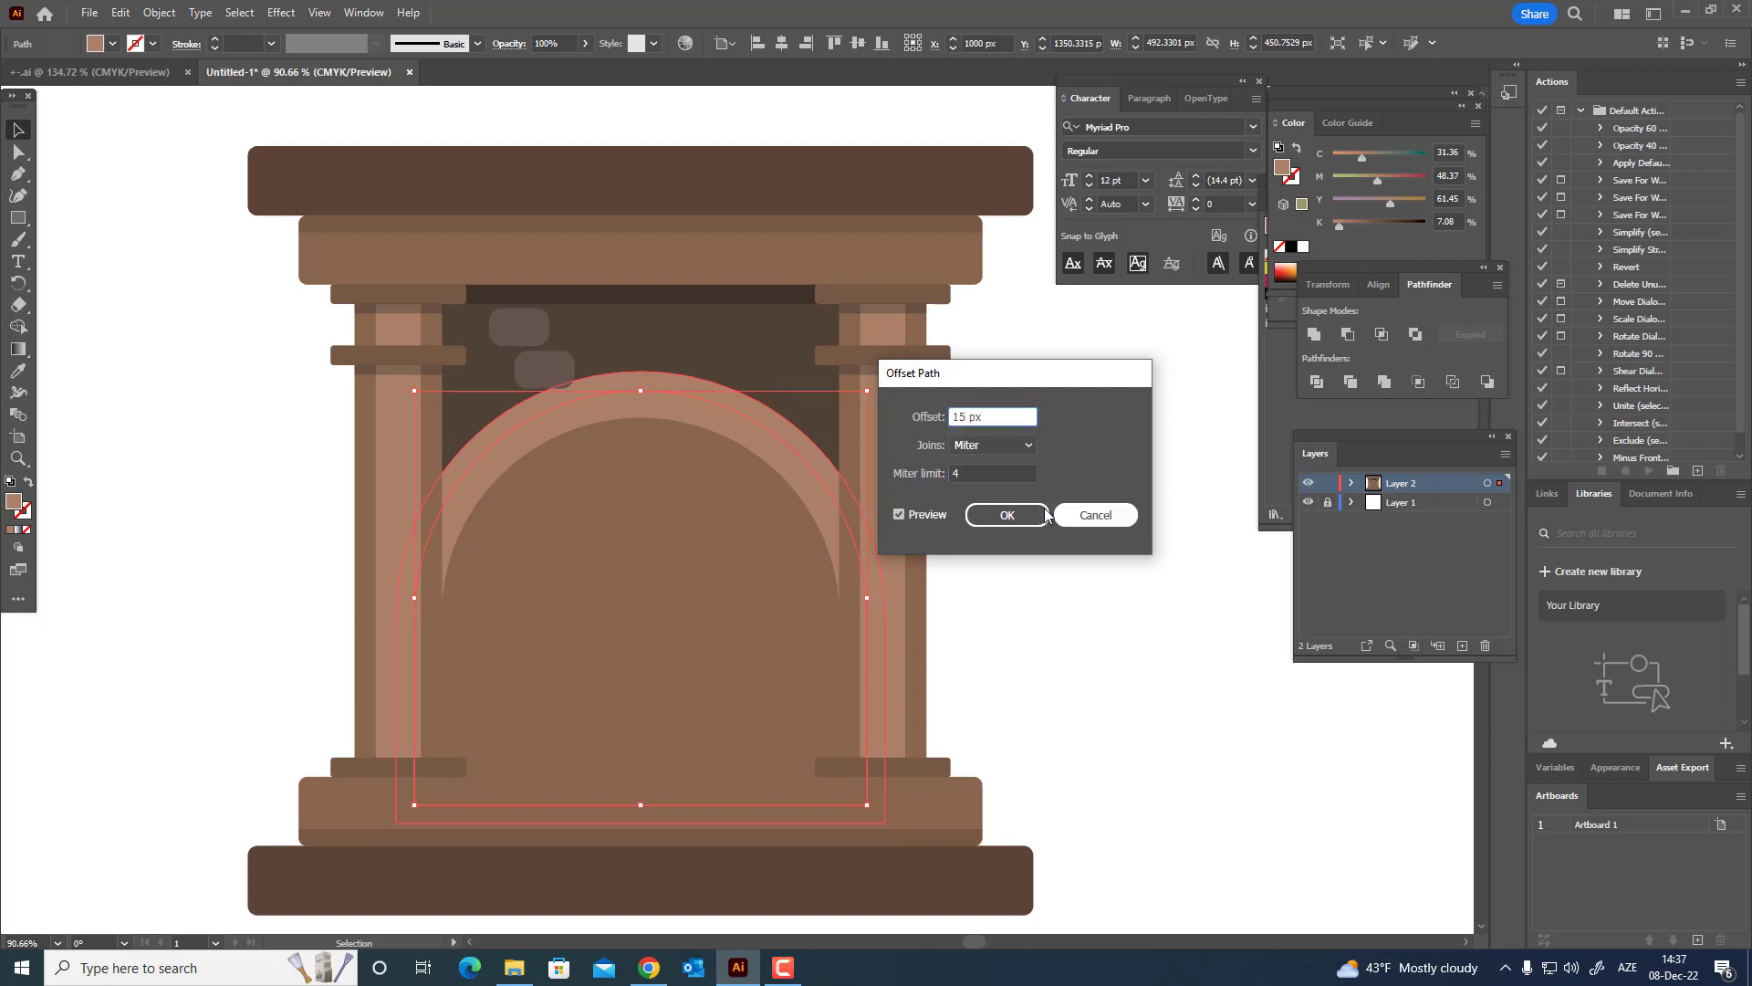
{"action": "left_click", "coordinate": [989, 467]}
- Apply a 12 px offset to the arch border and fill the new outline with the dark brown sampled from the upper strip
{"action": "double_click", "coordinate": [966, 417]}
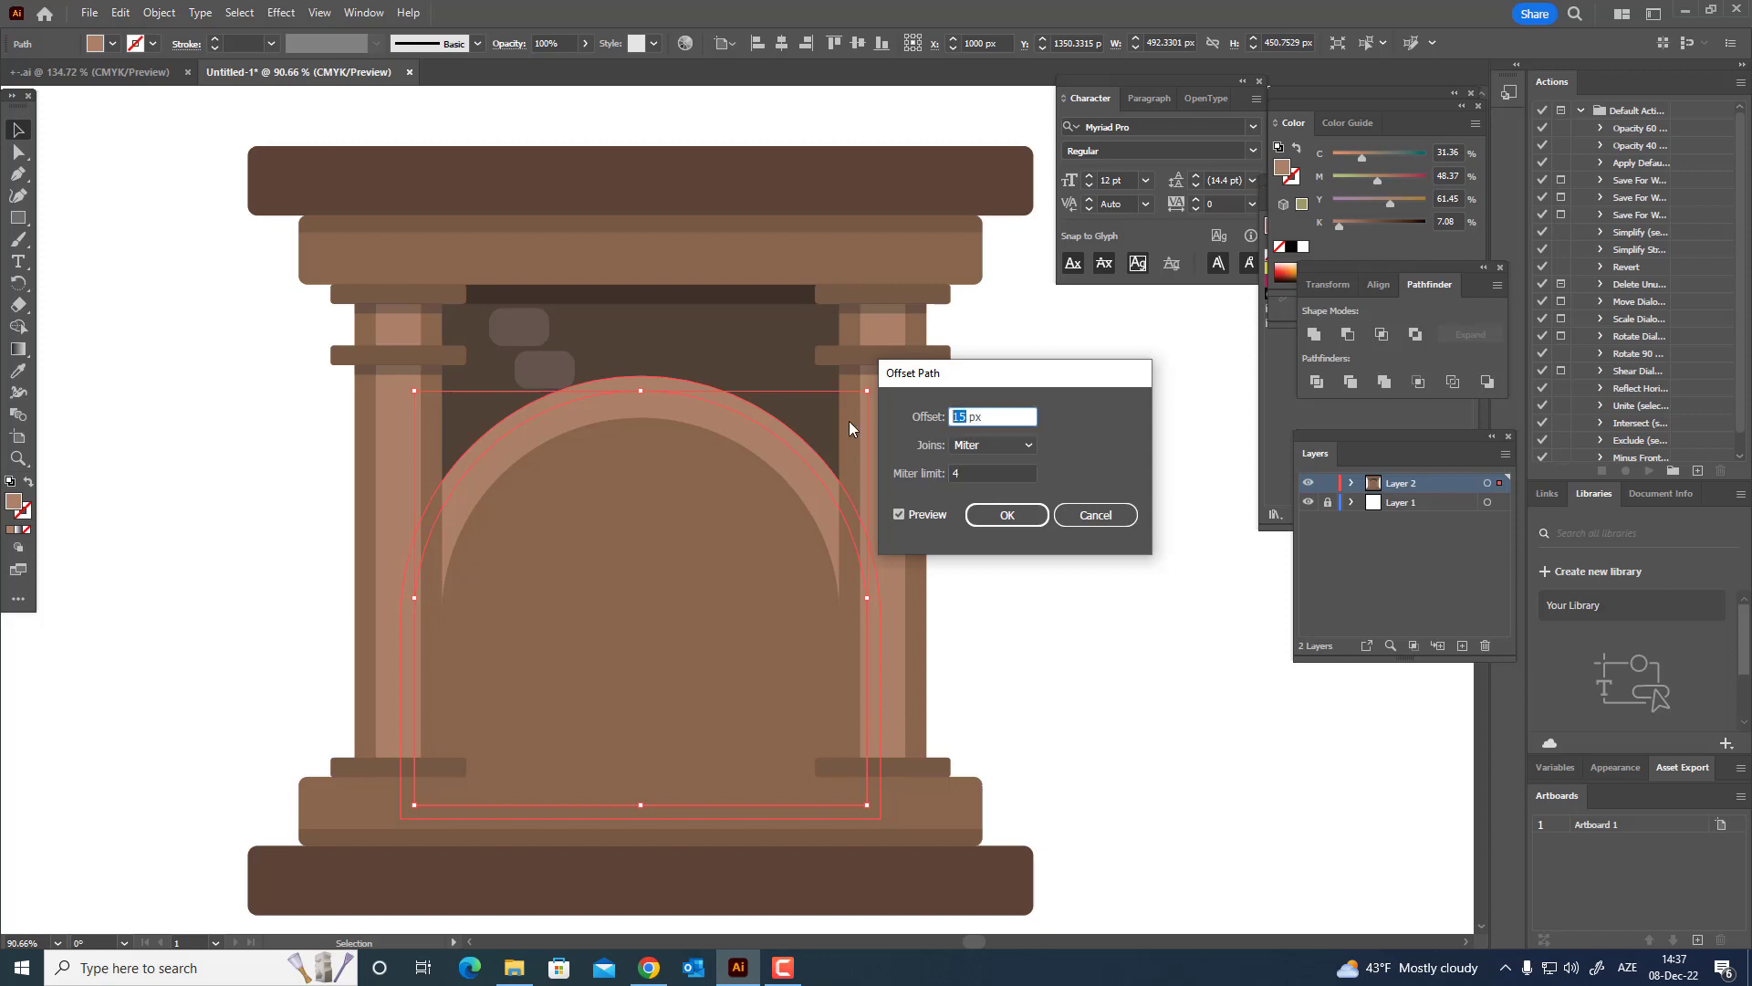
{"action": "type", "text": "12"}
{"action": "left_click", "coordinate": [980, 473]}
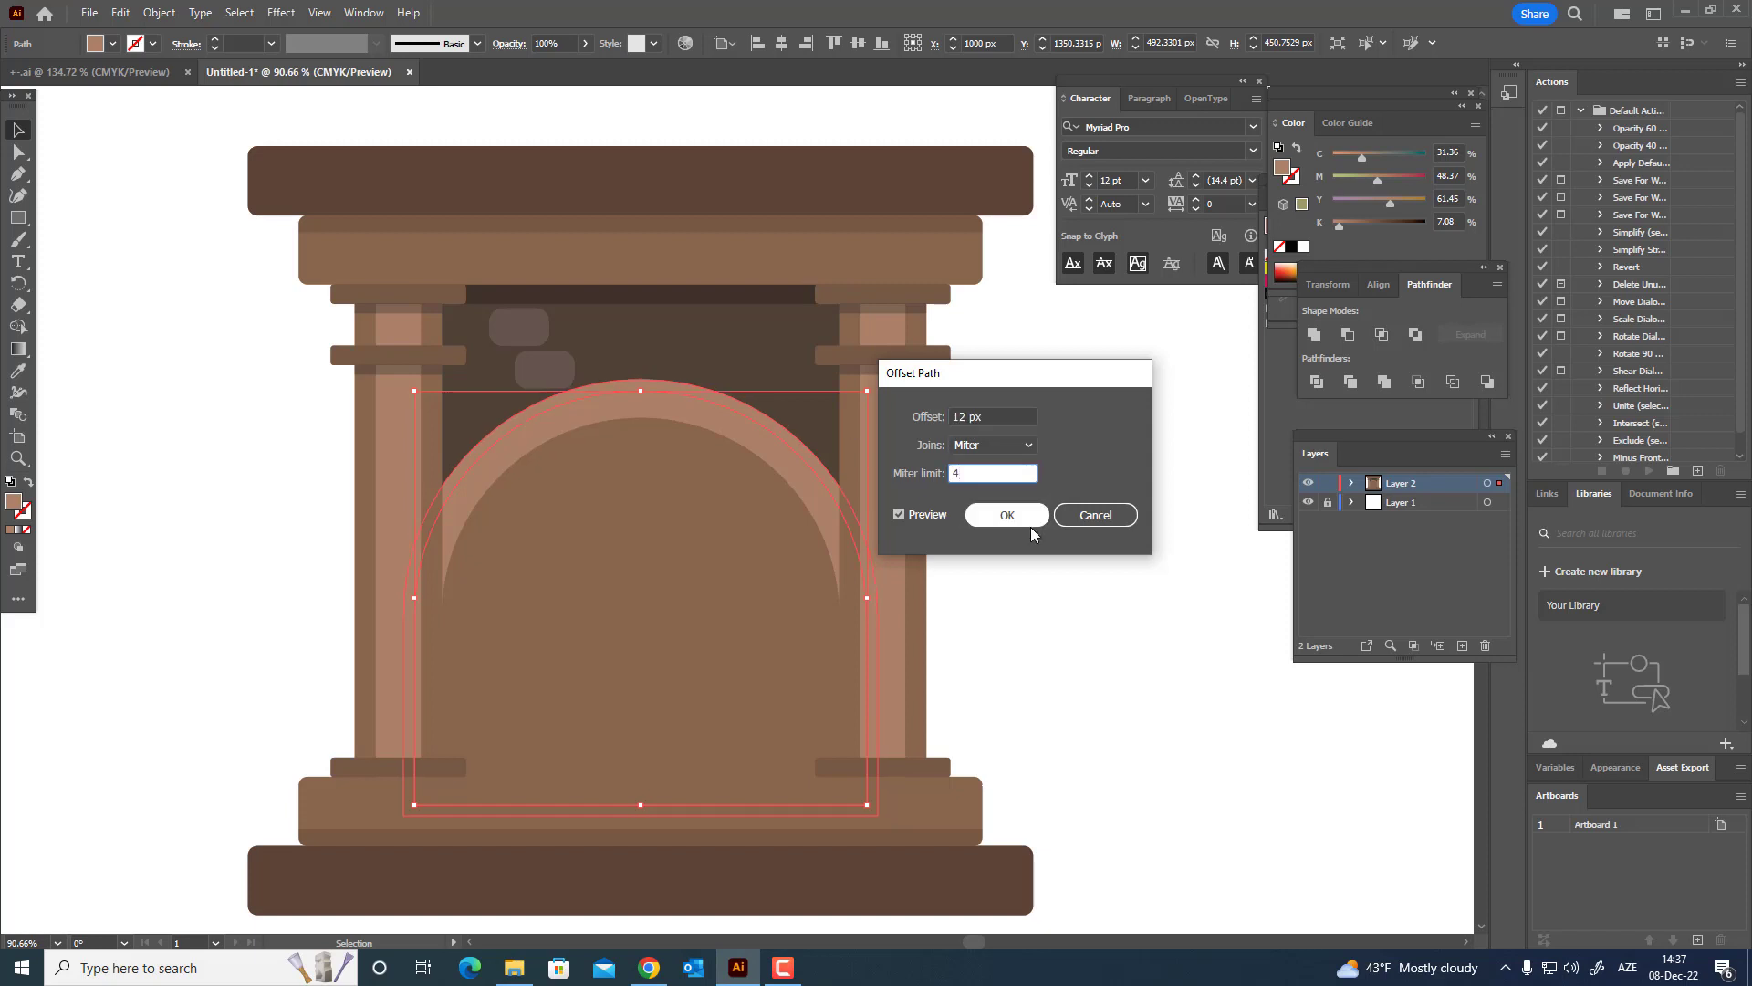
{"action": "left_click", "coordinate": [1026, 520]}
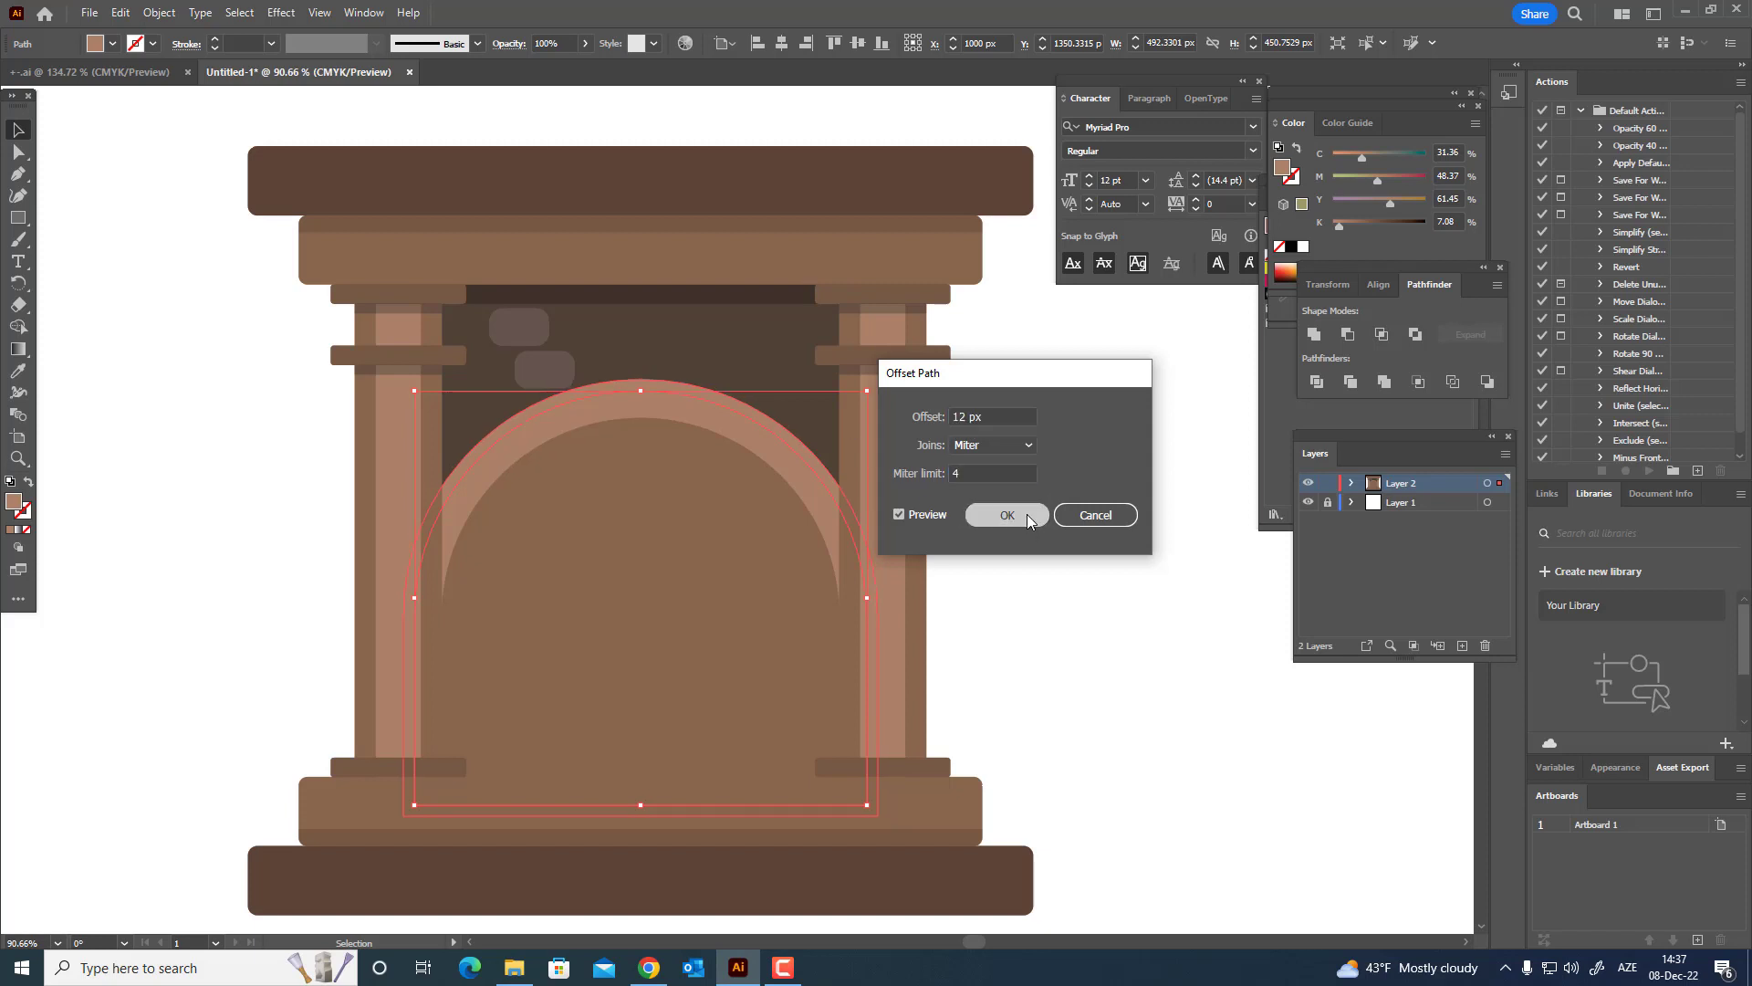
{"action": "left_click", "coordinate": [604, 290]}
- Draw a small brick about 31 × 41 px to the left of the lower brick and round its corners to about 8.2 px
{"action": "key", "text": "z"}
{"action": "left_click_drag", "start_coordinate": [715, 457], "coordinate": [801, 621]}
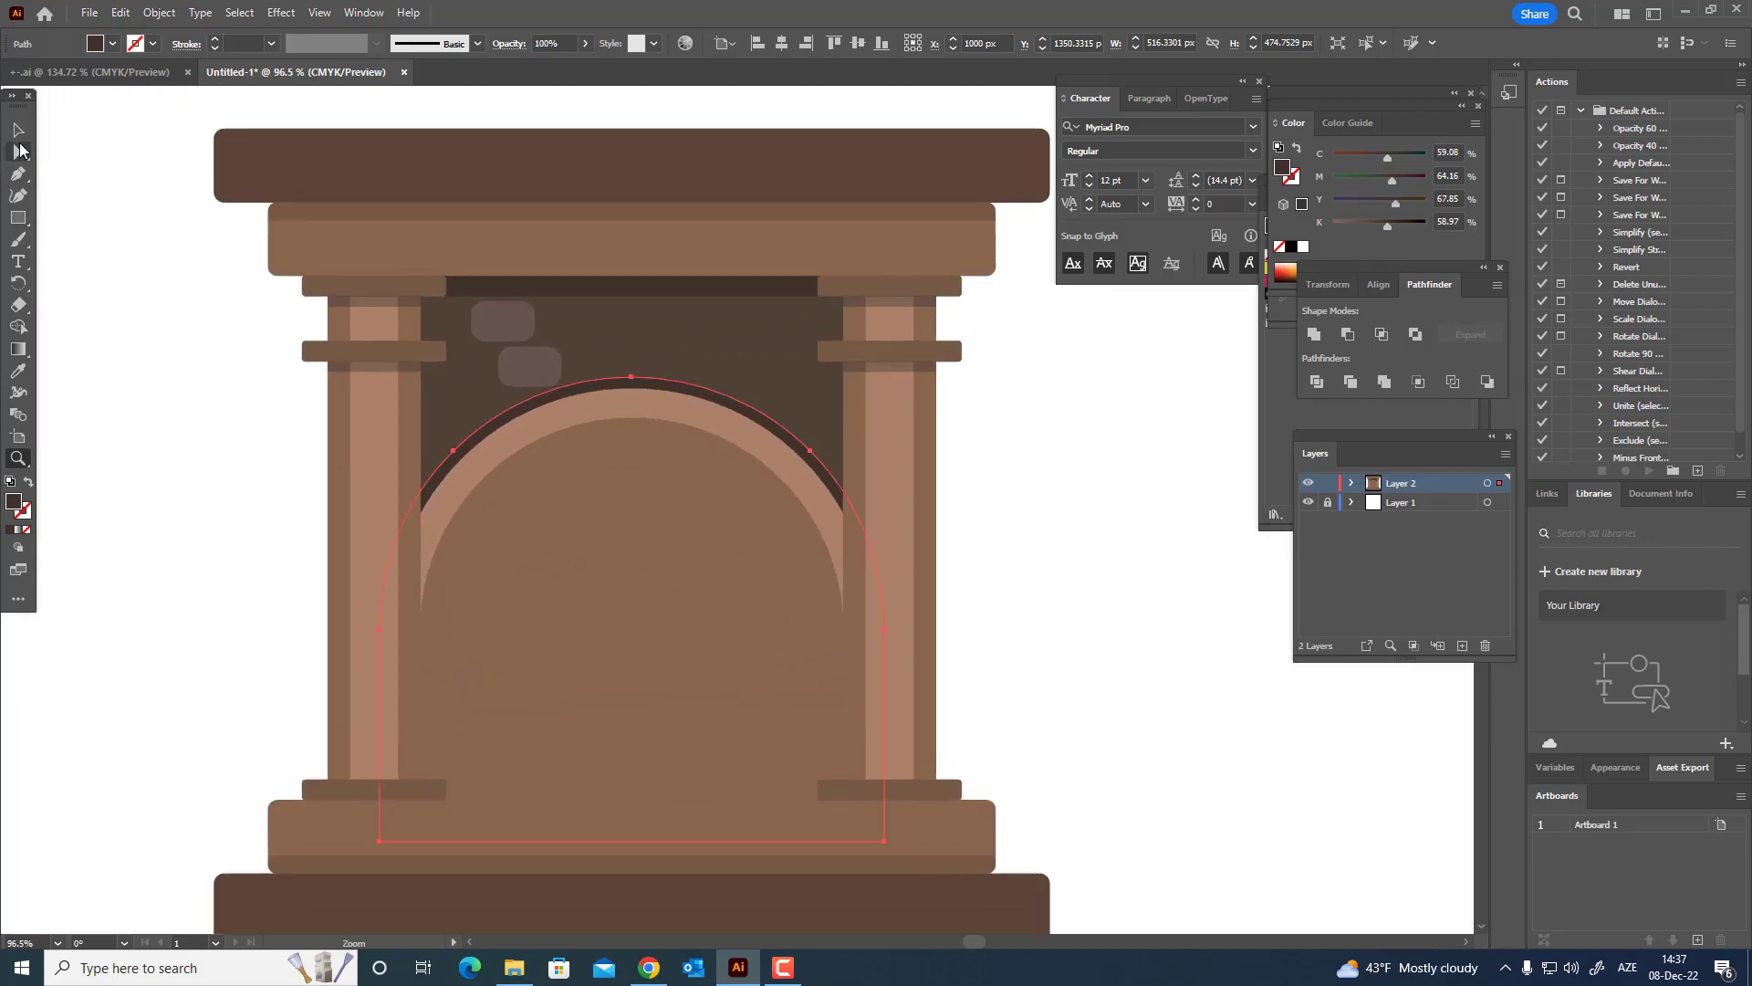
{"action": "left_click", "coordinate": [18, 153]}
{"action": "left_click", "coordinate": [20, 131]}
{"action": "left_click", "coordinate": [502, 370]}
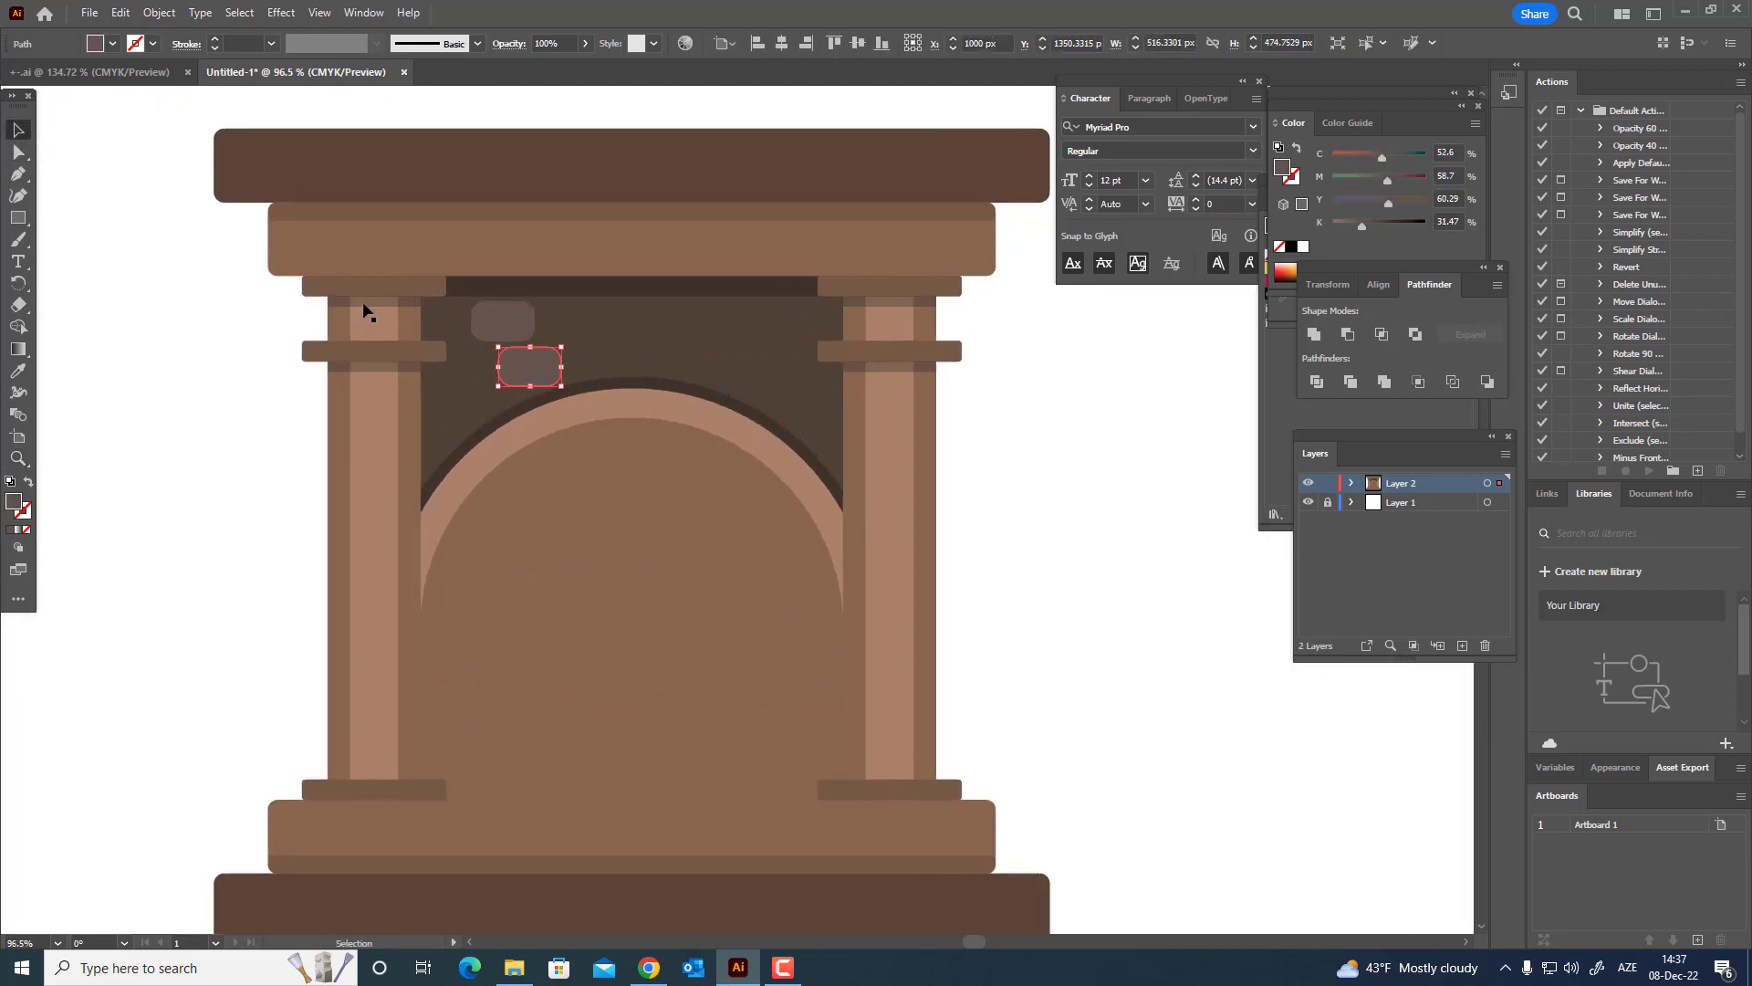
{"action": "left_click_drag", "start_coordinate": [557, 342], "coordinate": [716, 489]}
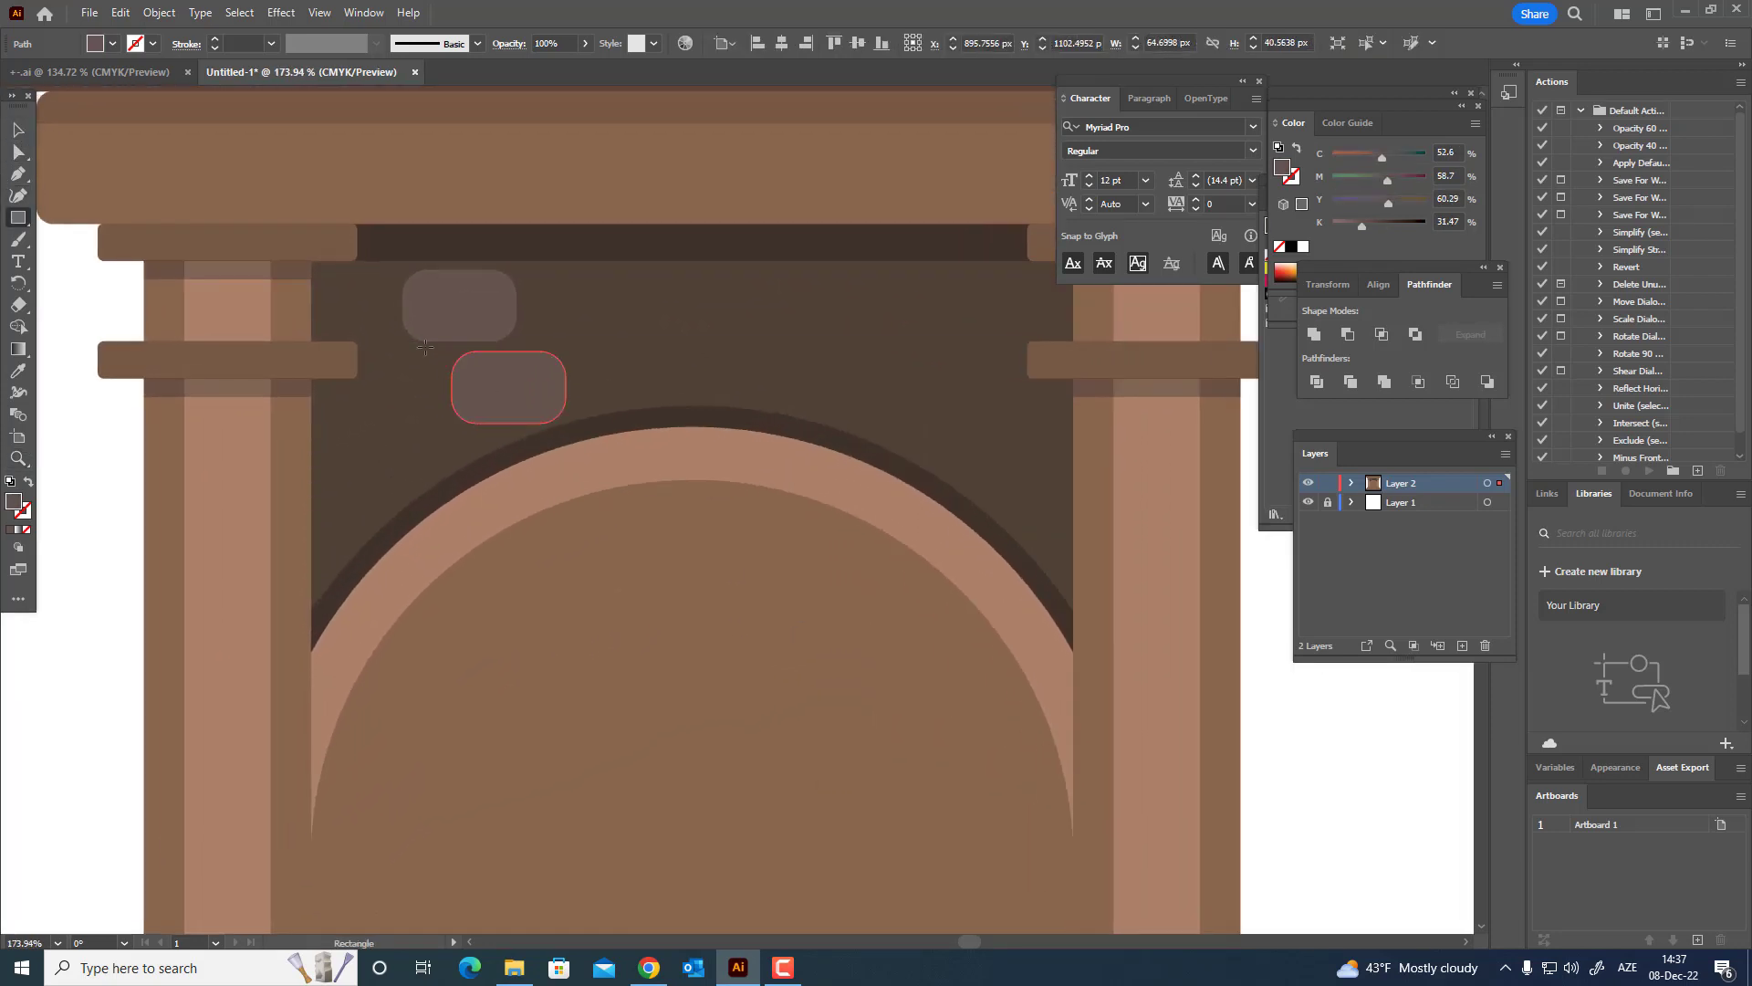
{"action": "left_click_drag", "start_coordinate": [420, 352], "coordinate": [367, 422]}
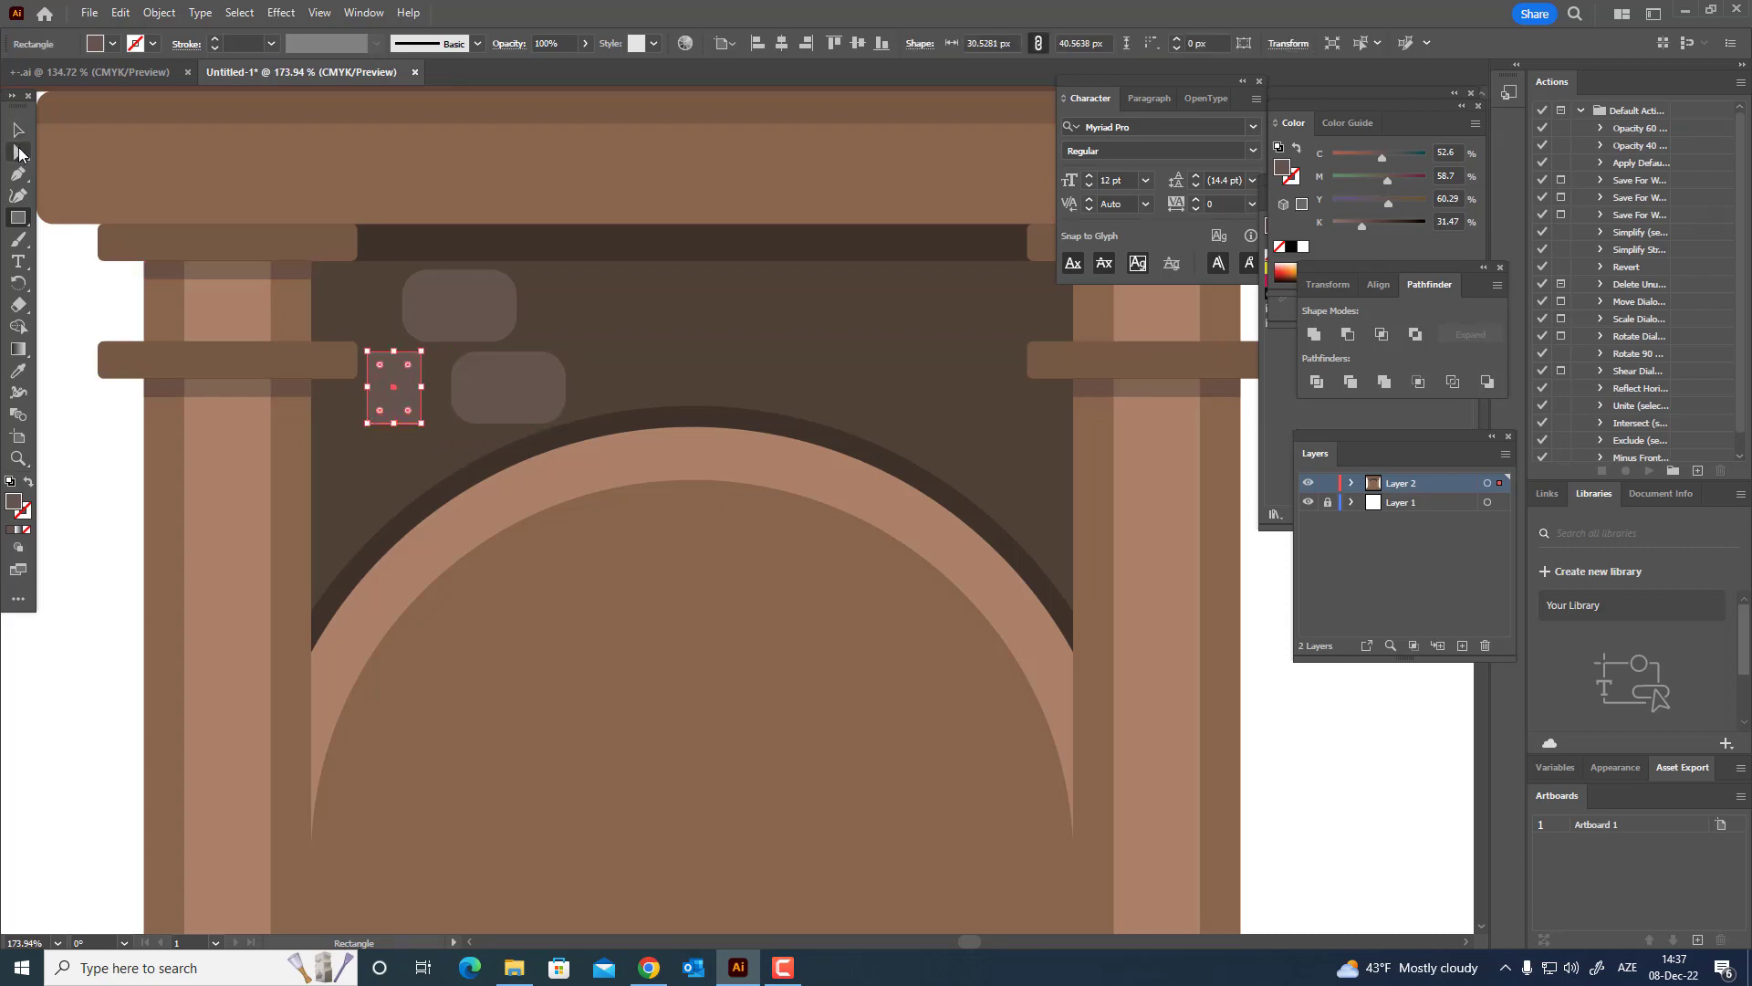
{"action": "left_click", "coordinate": [19, 152]}
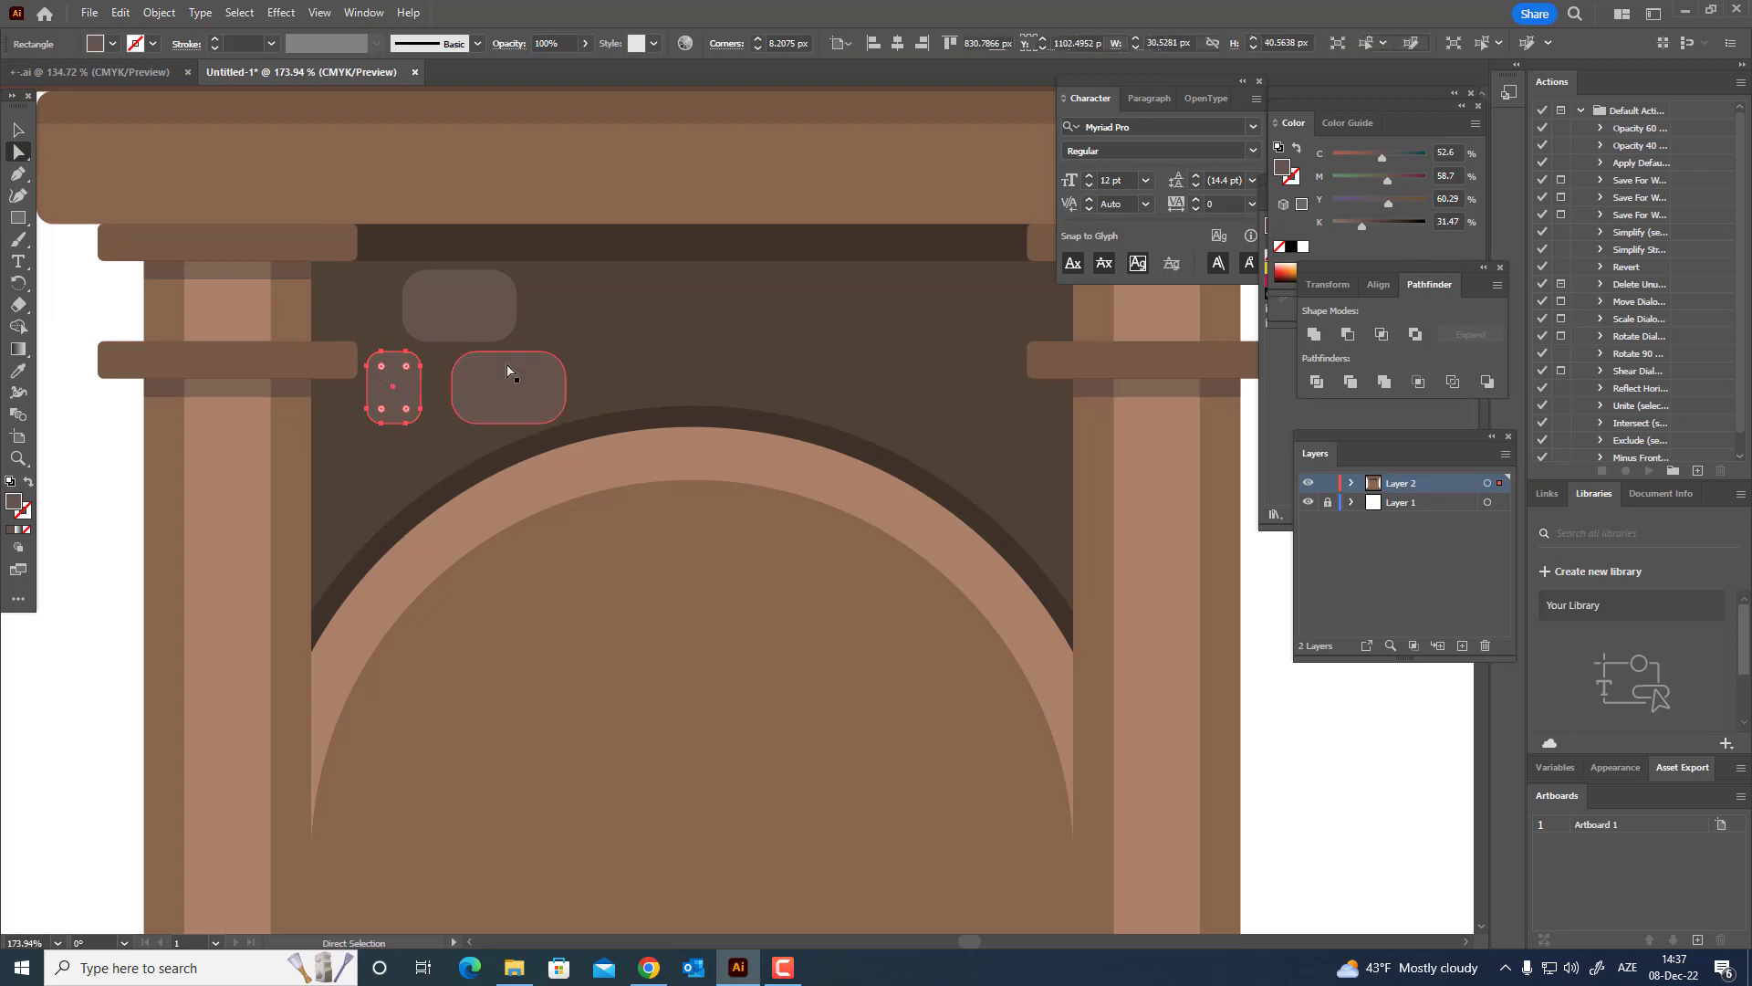
- Apply Unite to the small rounded brick to convert it to a plain path, and deselect it
{"action": "key", "text": "z"}
{"action": "left_click_drag", "start_coordinate": [506, 364], "coordinate": [312, 402]}
{"action": "left_click", "coordinate": [26, 134]}
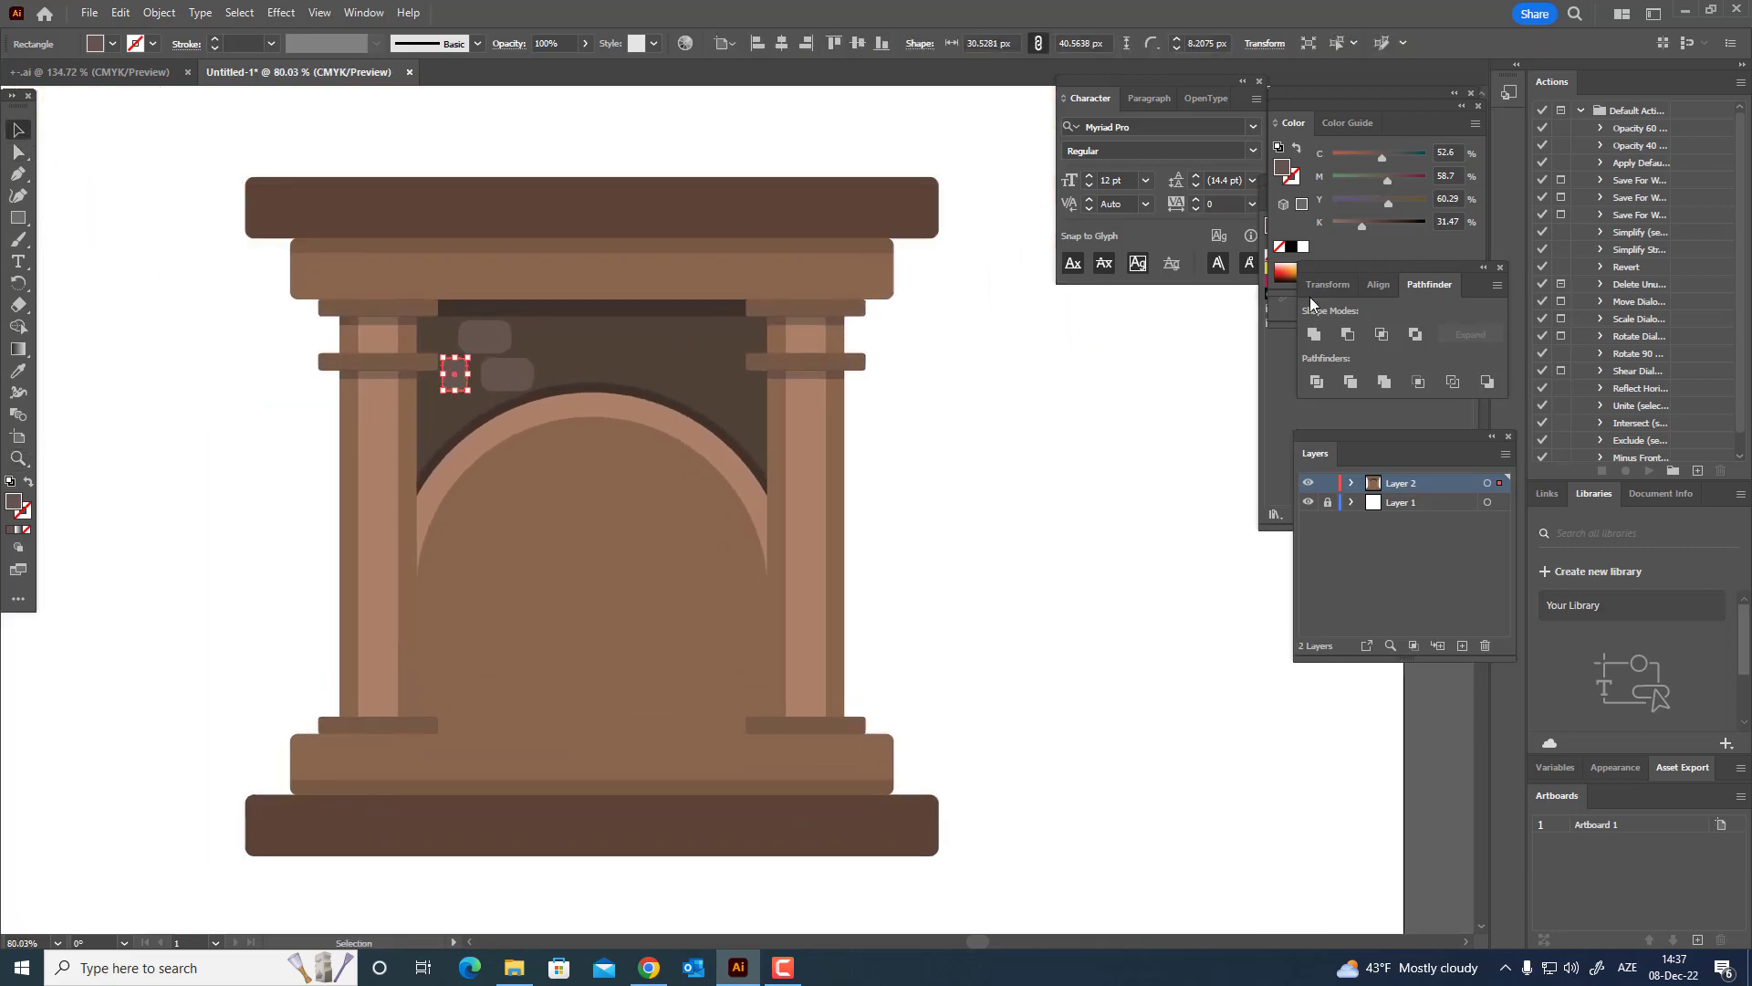
{"action": "left_click", "coordinate": [1316, 337]}
{"action": "left_click", "coordinate": [1058, 370]}
- Select the three bricks on the back wall and group them
{"action": "key", "text": "z"}
{"action": "left_click_drag", "start_coordinate": [693, 396], "coordinate": [841, 393]}
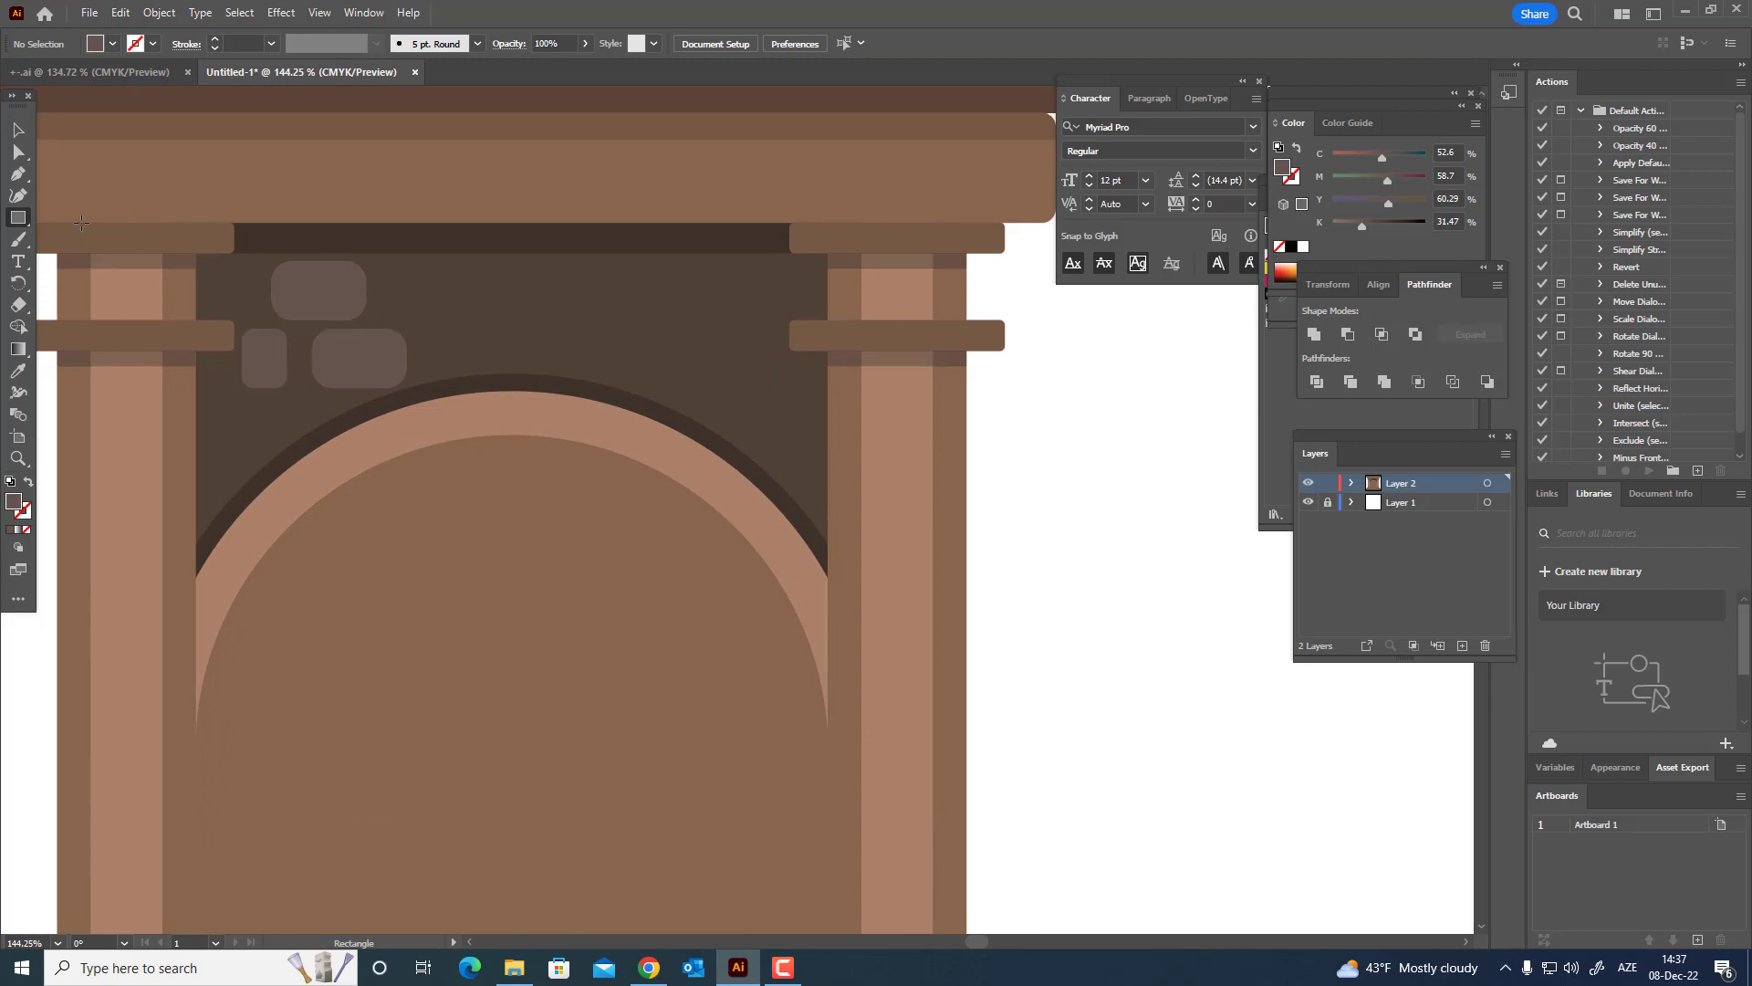
{"action": "left_click", "coordinate": [348, 313]}
{"action": "left_click", "coordinate": [376, 352], "text": "shift"}
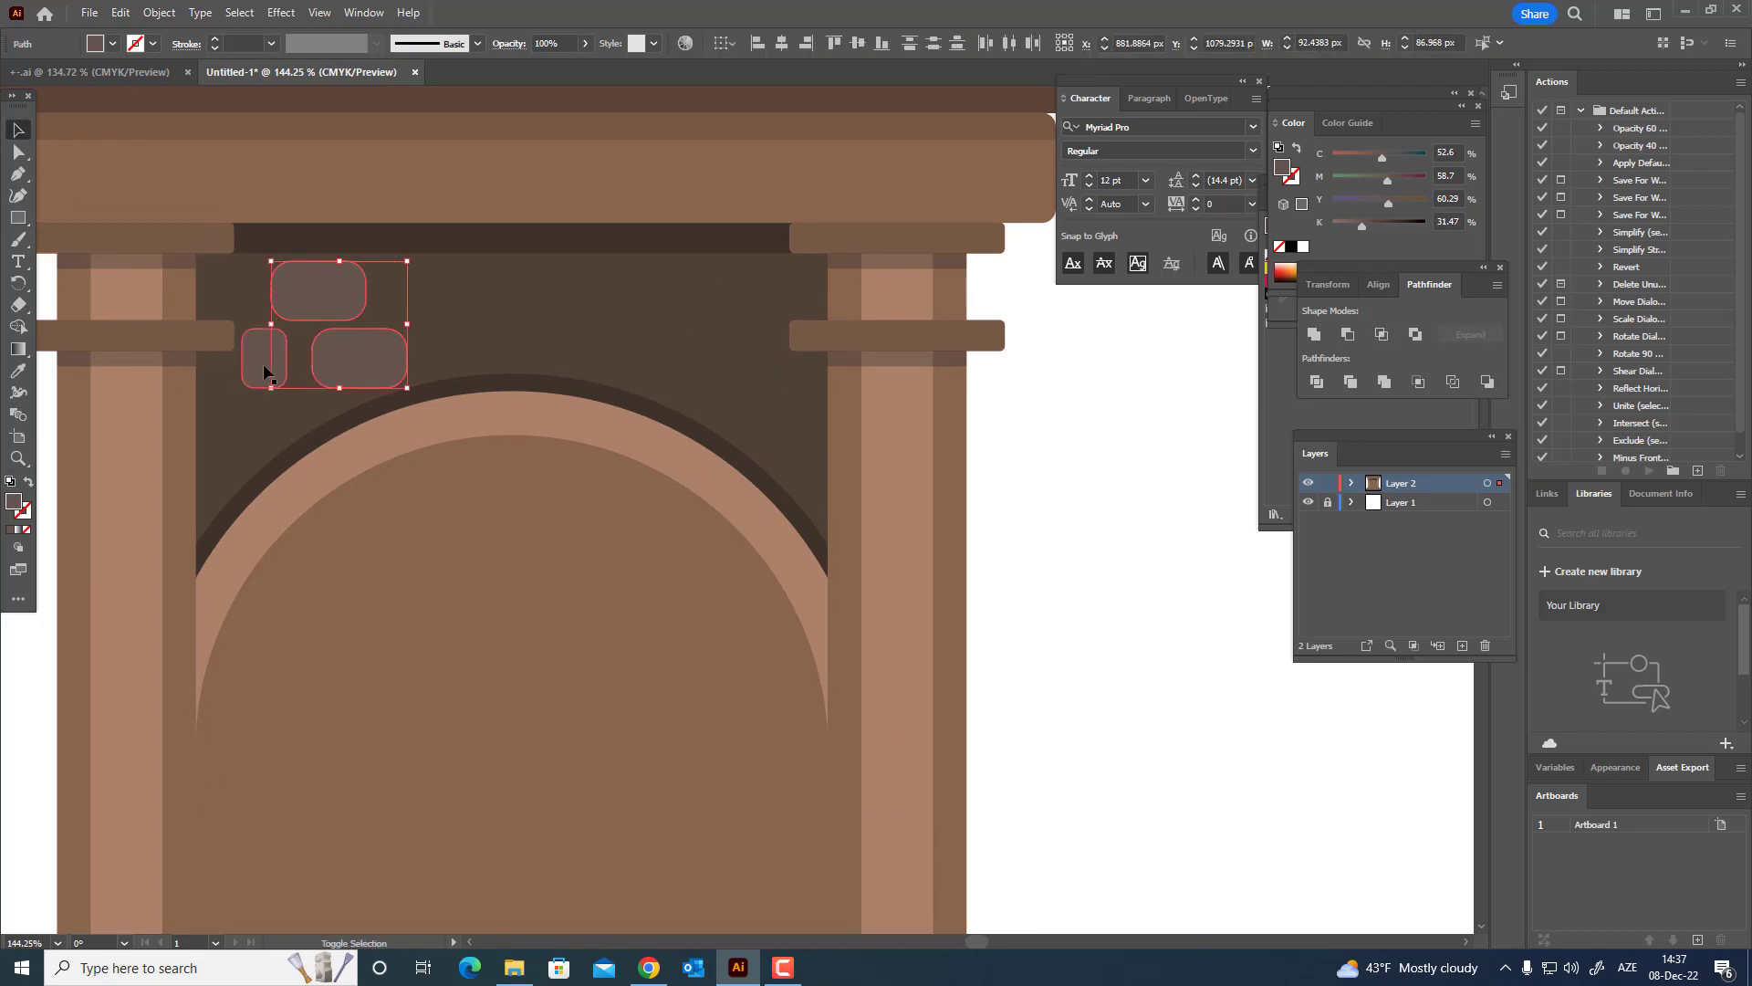
{"action": "left_click", "coordinate": [265, 357], "text": "shift"}
{"action": "left_click", "coordinate": [121, 12]}
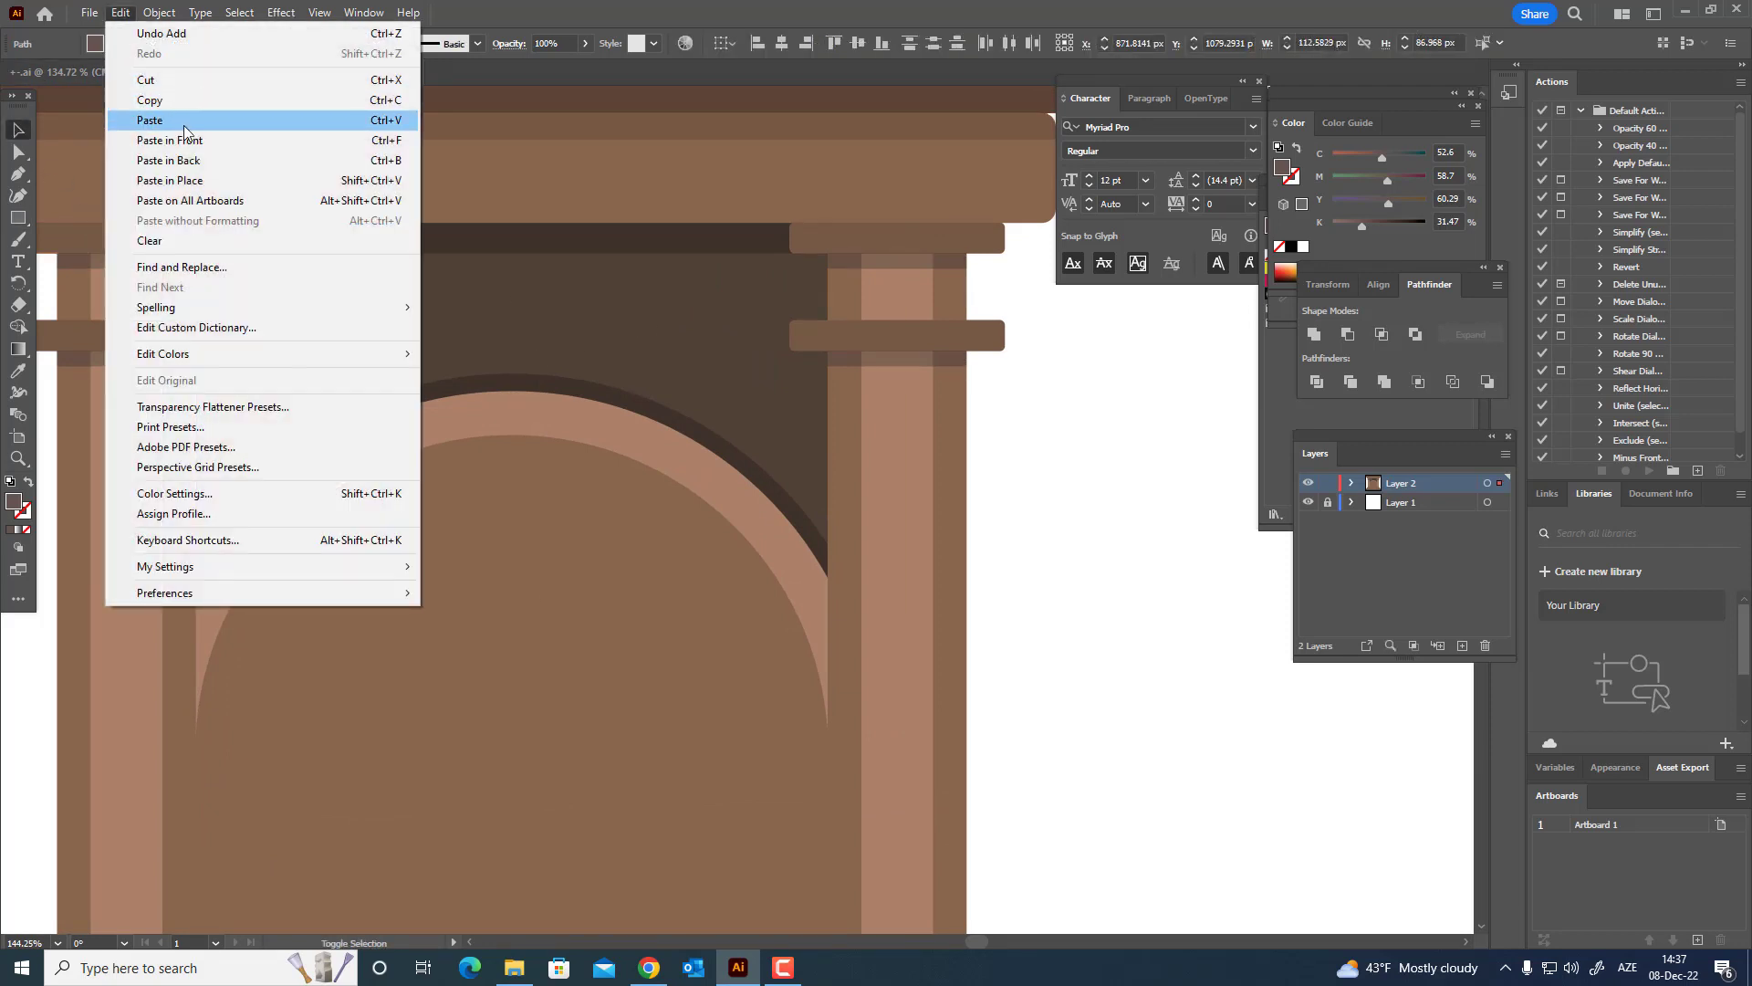
{"action": "mouse_move", "coordinate": [157, 23]}
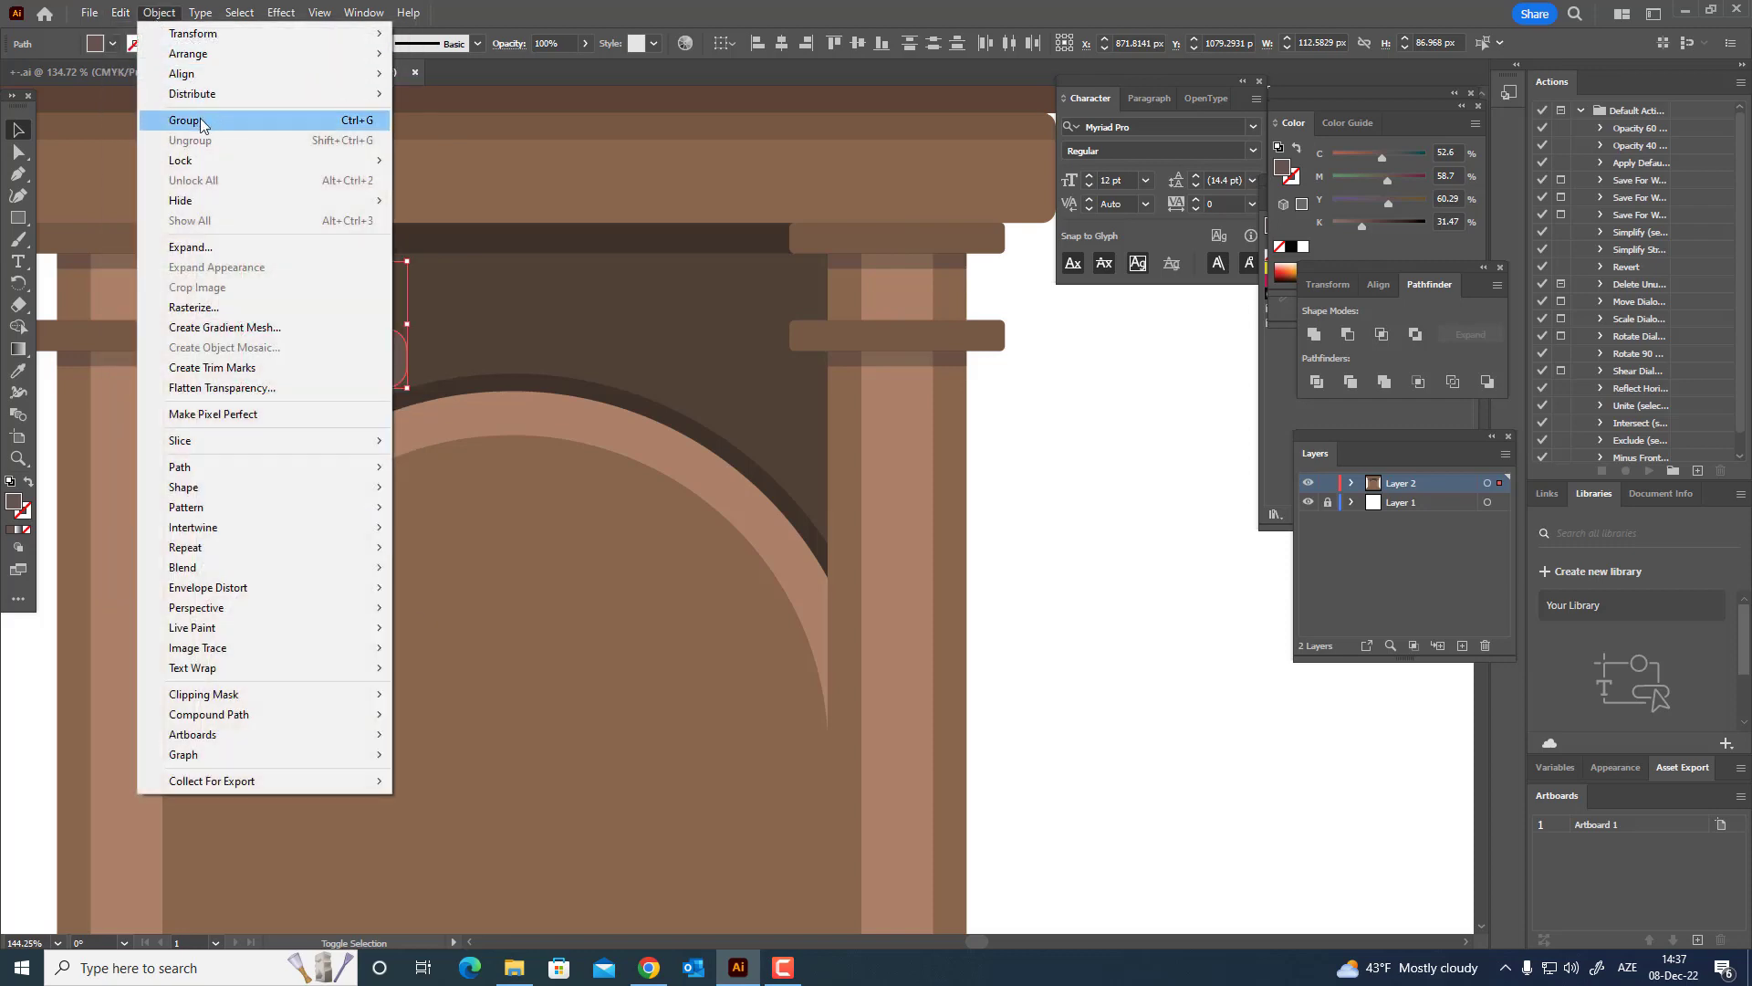
{"action": "left_click", "coordinate": [182, 120]}
- Copy the brick group, paste it in front, and move the copy to the right side of the back wall
{"action": "left_click", "coordinate": [120, 12]}
{"action": "left_click", "coordinate": [150, 99]}
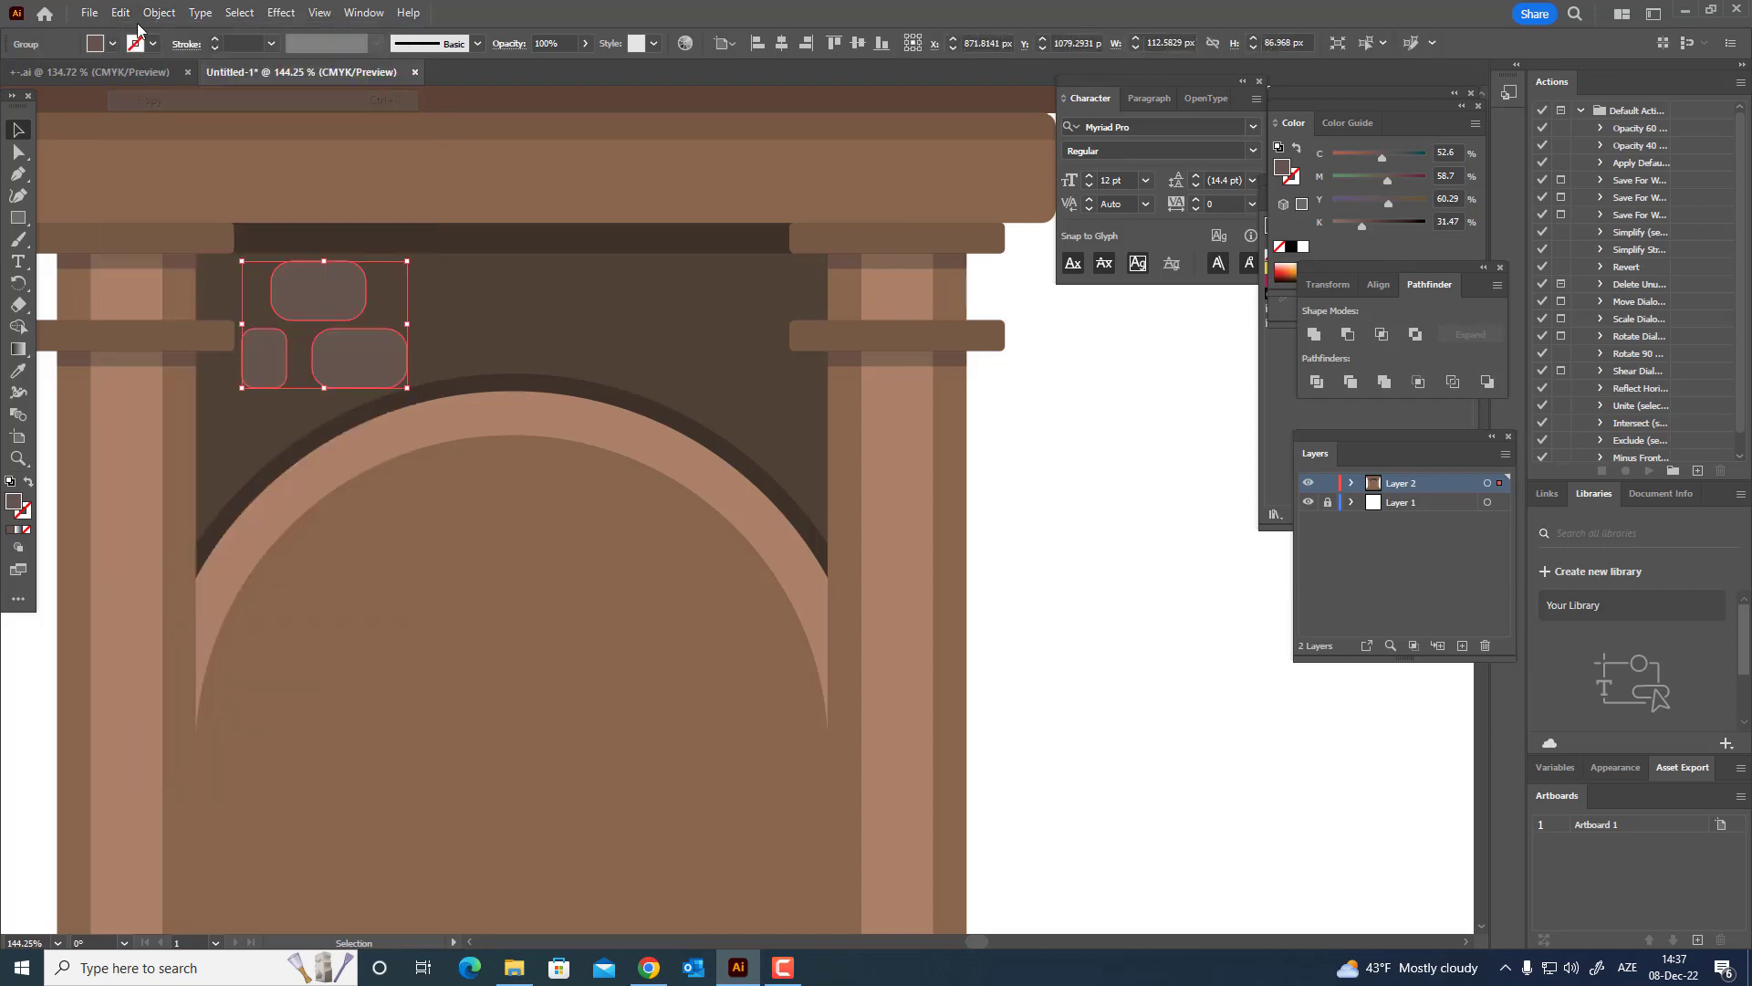
{"action": "left_click", "coordinate": [121, 12]}
{"action": "left_click", "coordinate": [206, 139]}
{"action": "left_click_drag", "start_coordinate": [394, 343], "coordinate": [723, 339]}
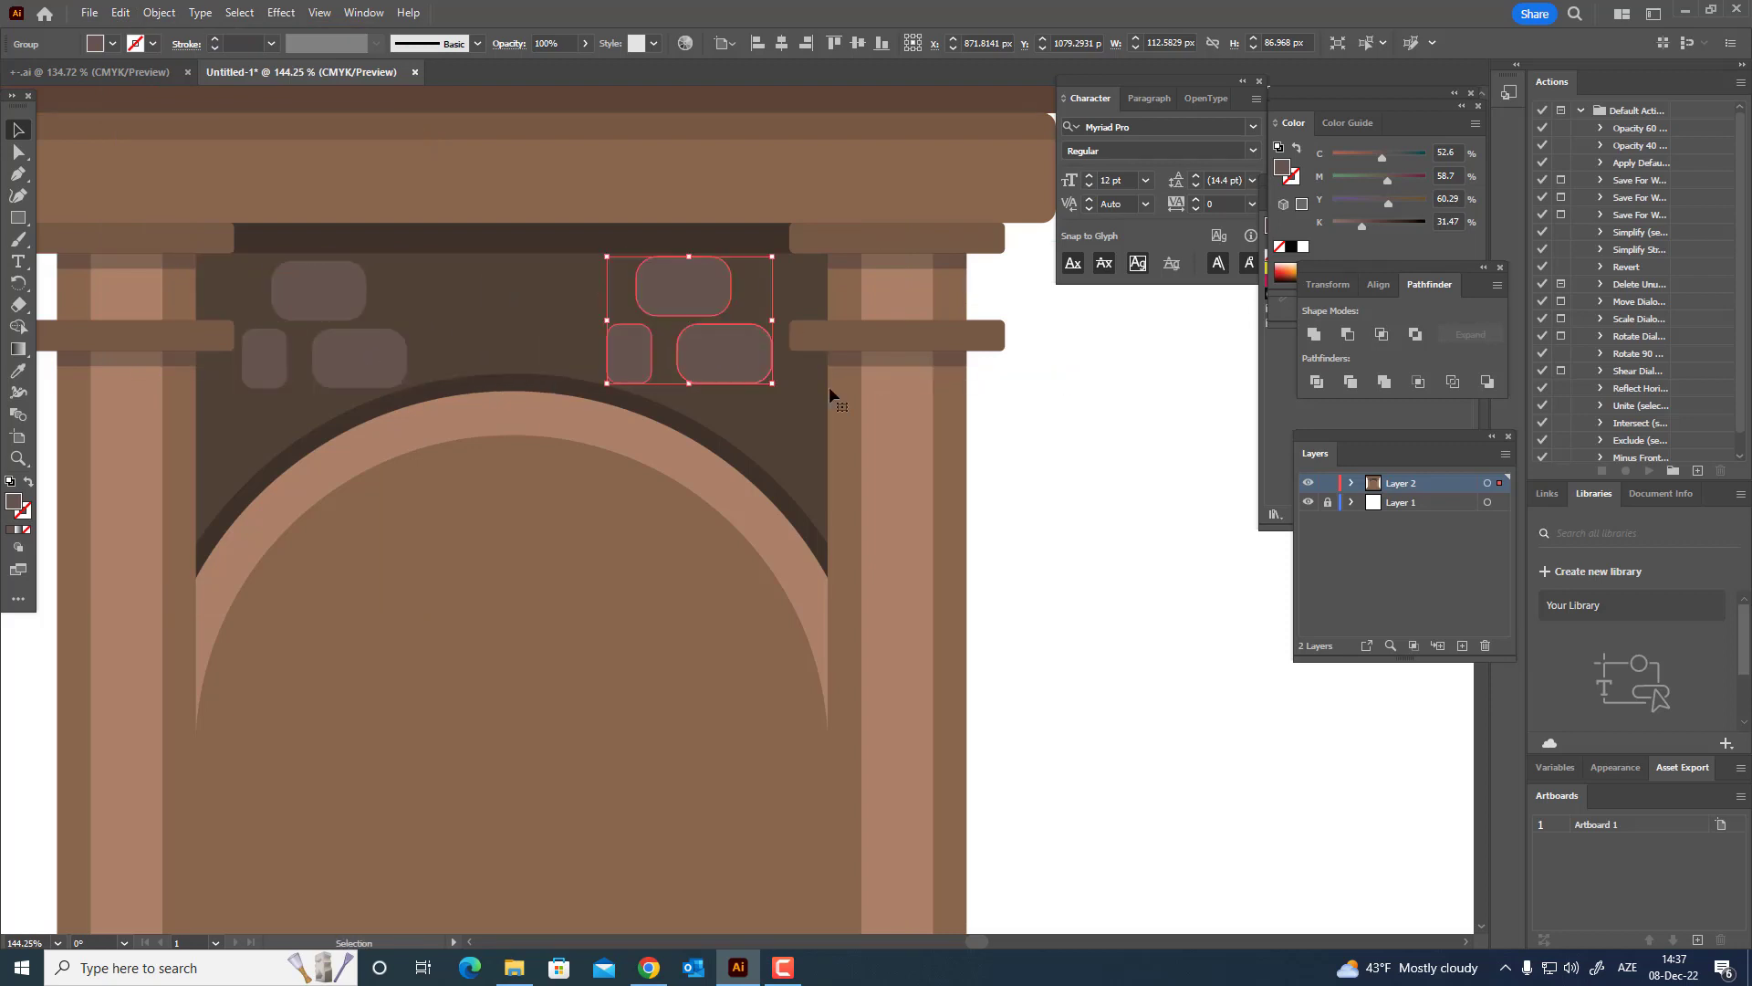
{"action": "left_click", "coordinate": [1015, 419]}
- Reflect the right brick group across the horizontal axis and deselect it
{"action": "key", "text": "z"}
{"action": "left_click_drag", "start_coordinate": [1015, 421], "coordinate": [835, 419]}
{"action": "key", "text": "space"}
{"action": "left_click_drag", "start_coordinate": [844, 420], "coordinate": [662, 339]}
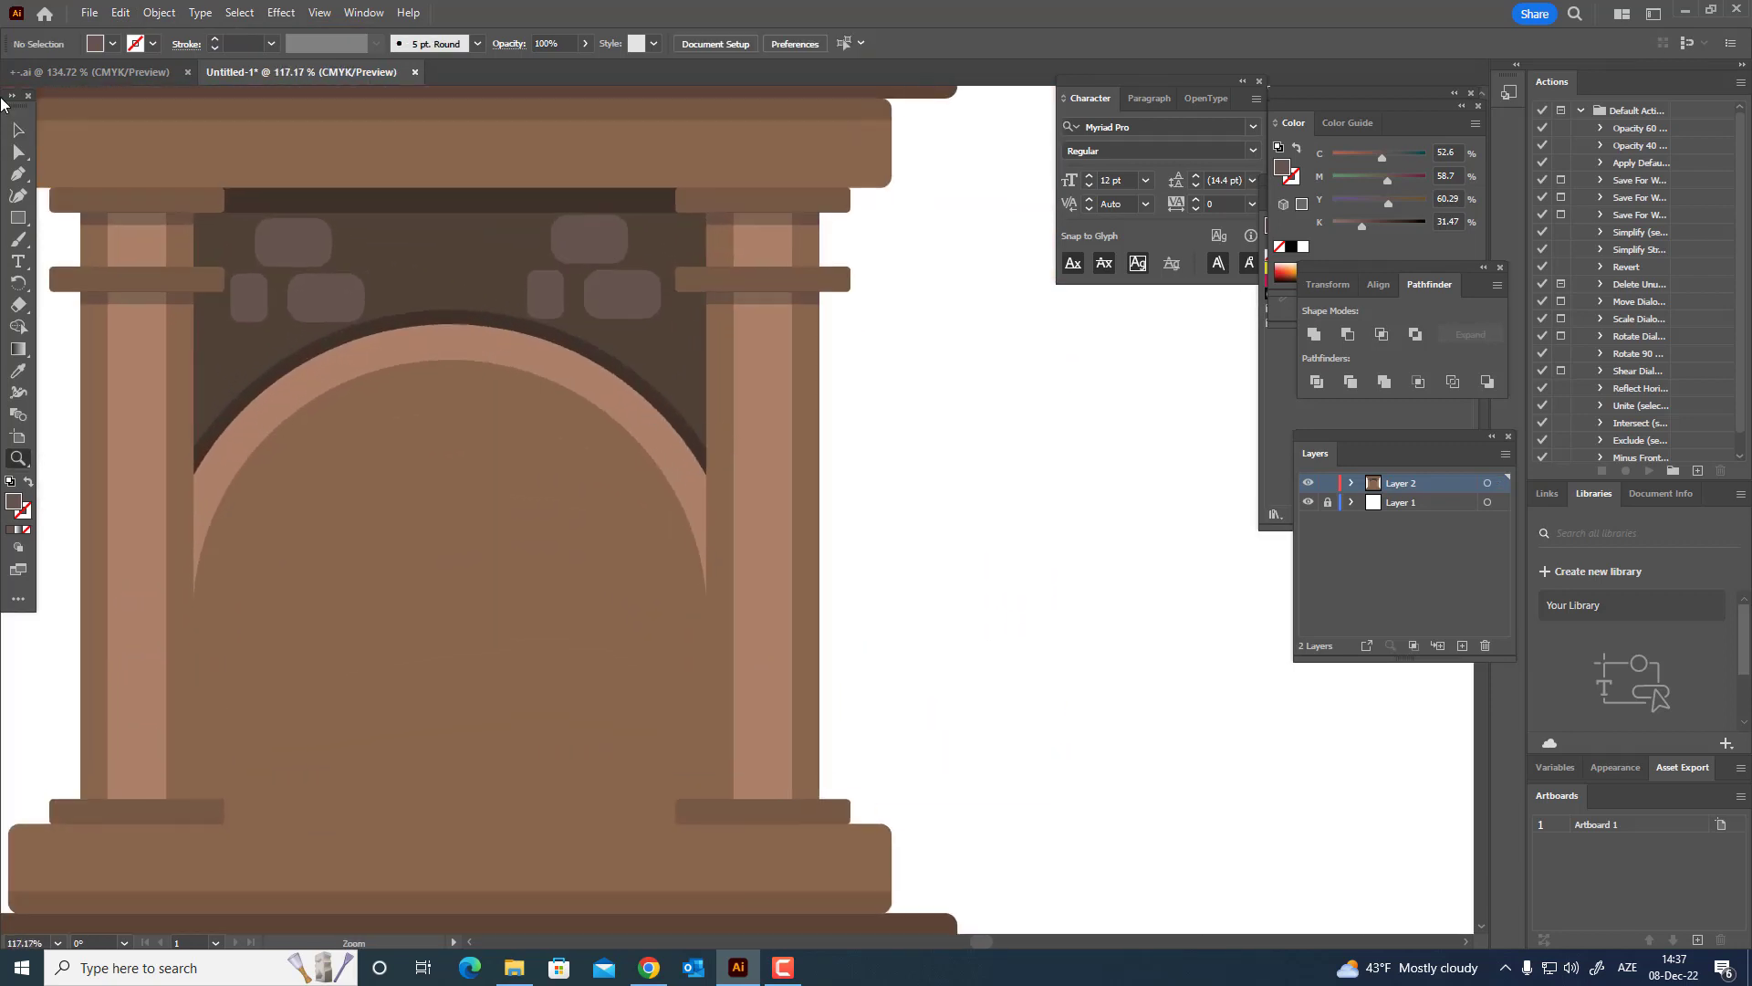
{"action": "left_click", "coordinate": [574, 261]}
{"action": "left_click", "coordinate": [159, 12]}
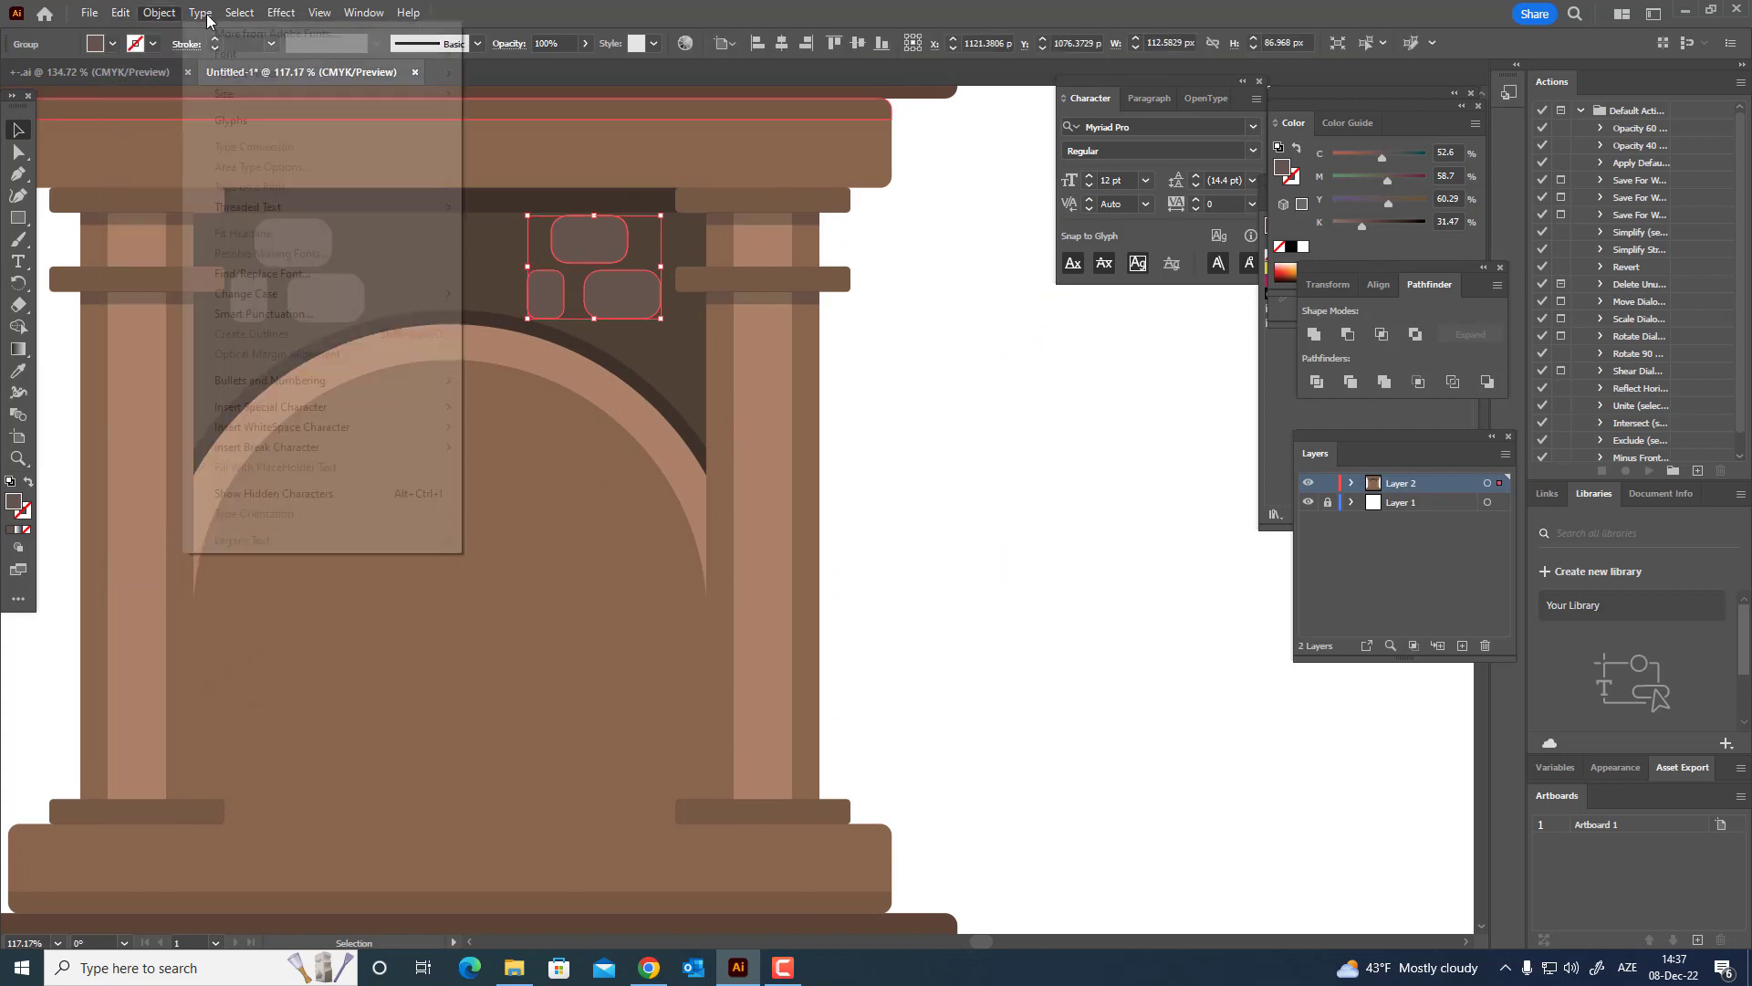
{"action": "mouse_move", "coordinate": [209, 37]}
{"action": "left_click", "coordinate": [457, 100]}
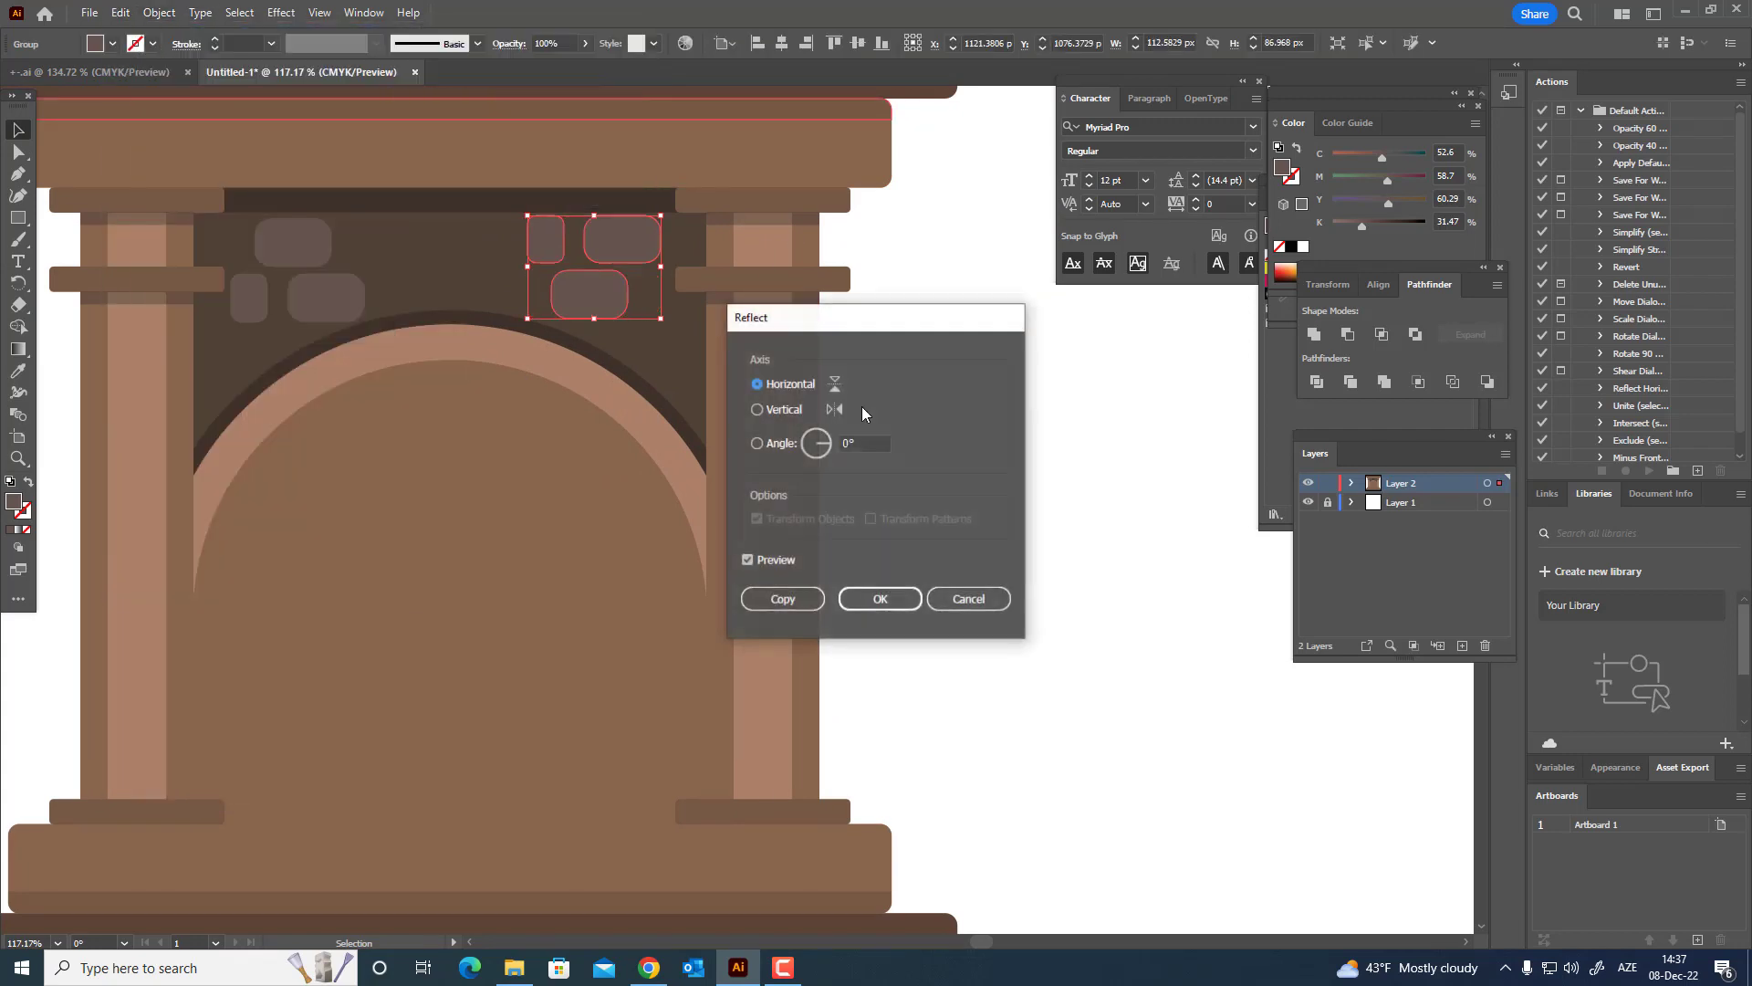
{"action": "left_click", "coordinate": [905, 594]}
{"action": "left_click", "coordinate": [972, 420]}
- Draw a rectangle about 85 by 48 px inside the arch opening and round its corners to about 7 px
{"action": "left_click_drag", "start_coordinate": [973, 420], "coordinate": [898, 444]}
{"action": "left_click_drag", "start_coordinate": [898, 443], "coordinate": [903, 399]}
{"action": "left_click_drag", "start_coordinate": [669, 373], "coordinate": [526, 556]}
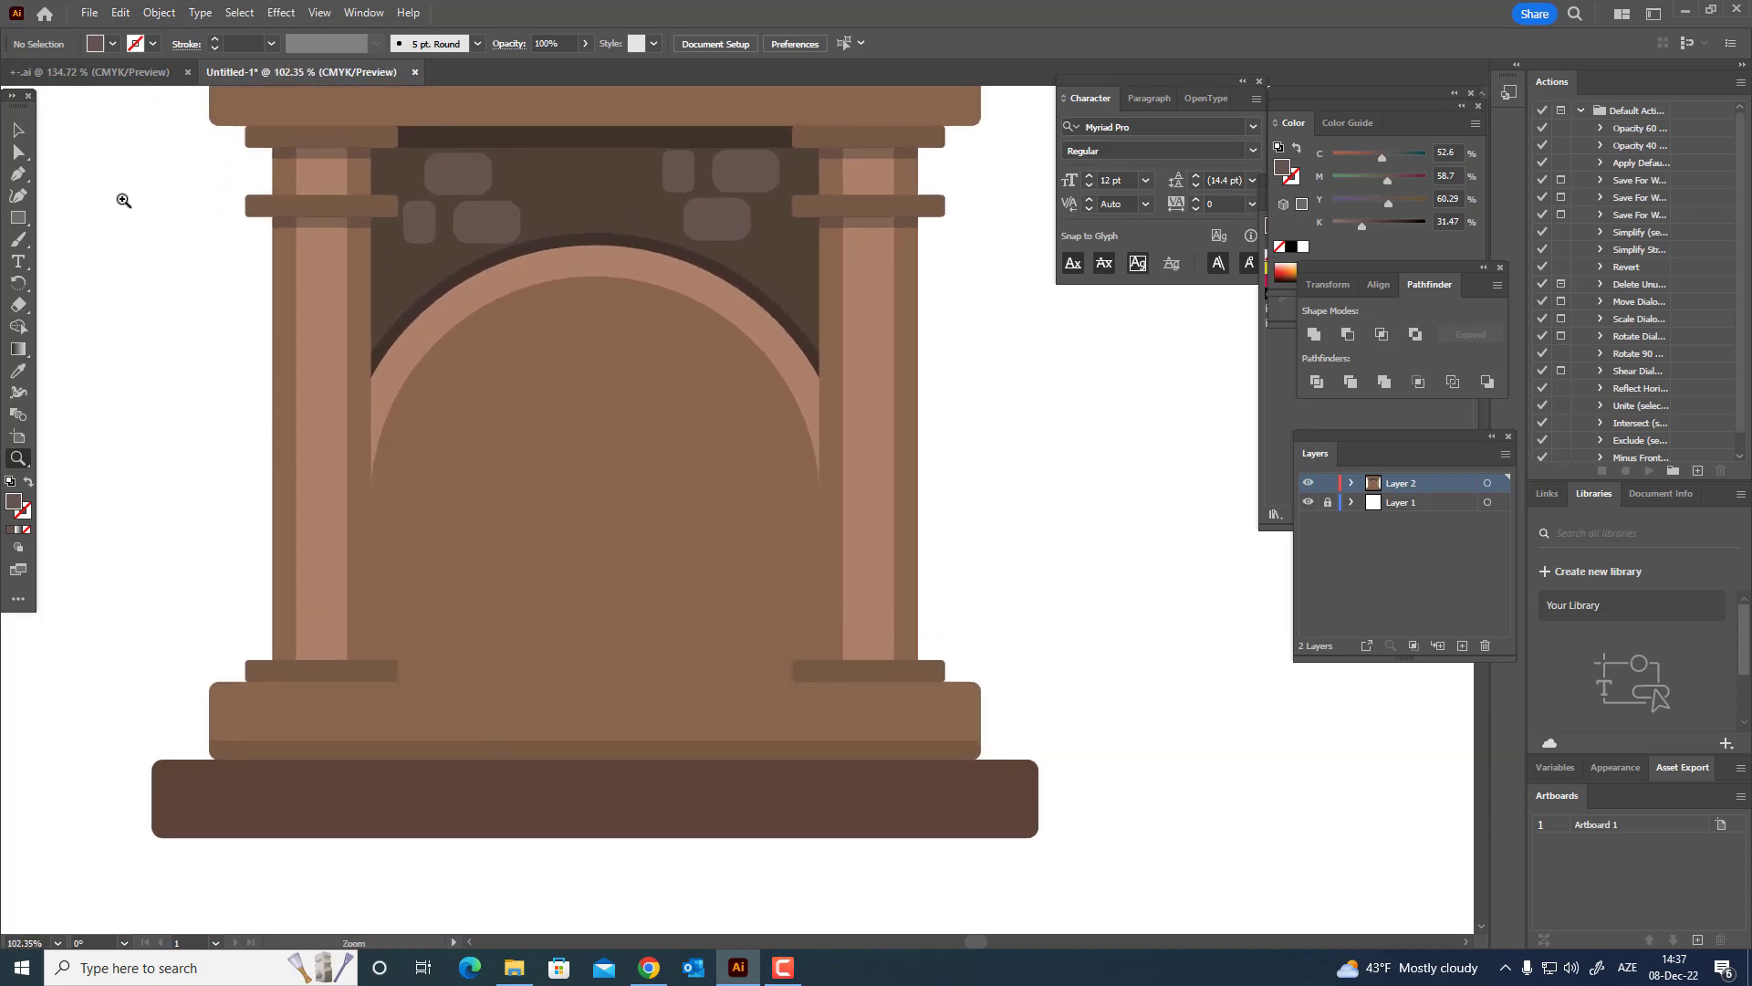
{"action": "left_click", "coordinate": [494, 408]}
{"action": "key", "text": "z"}
{"action": "left_click_drag", "start_coordinate": [524, 442], "coordinate": [594, 518]}
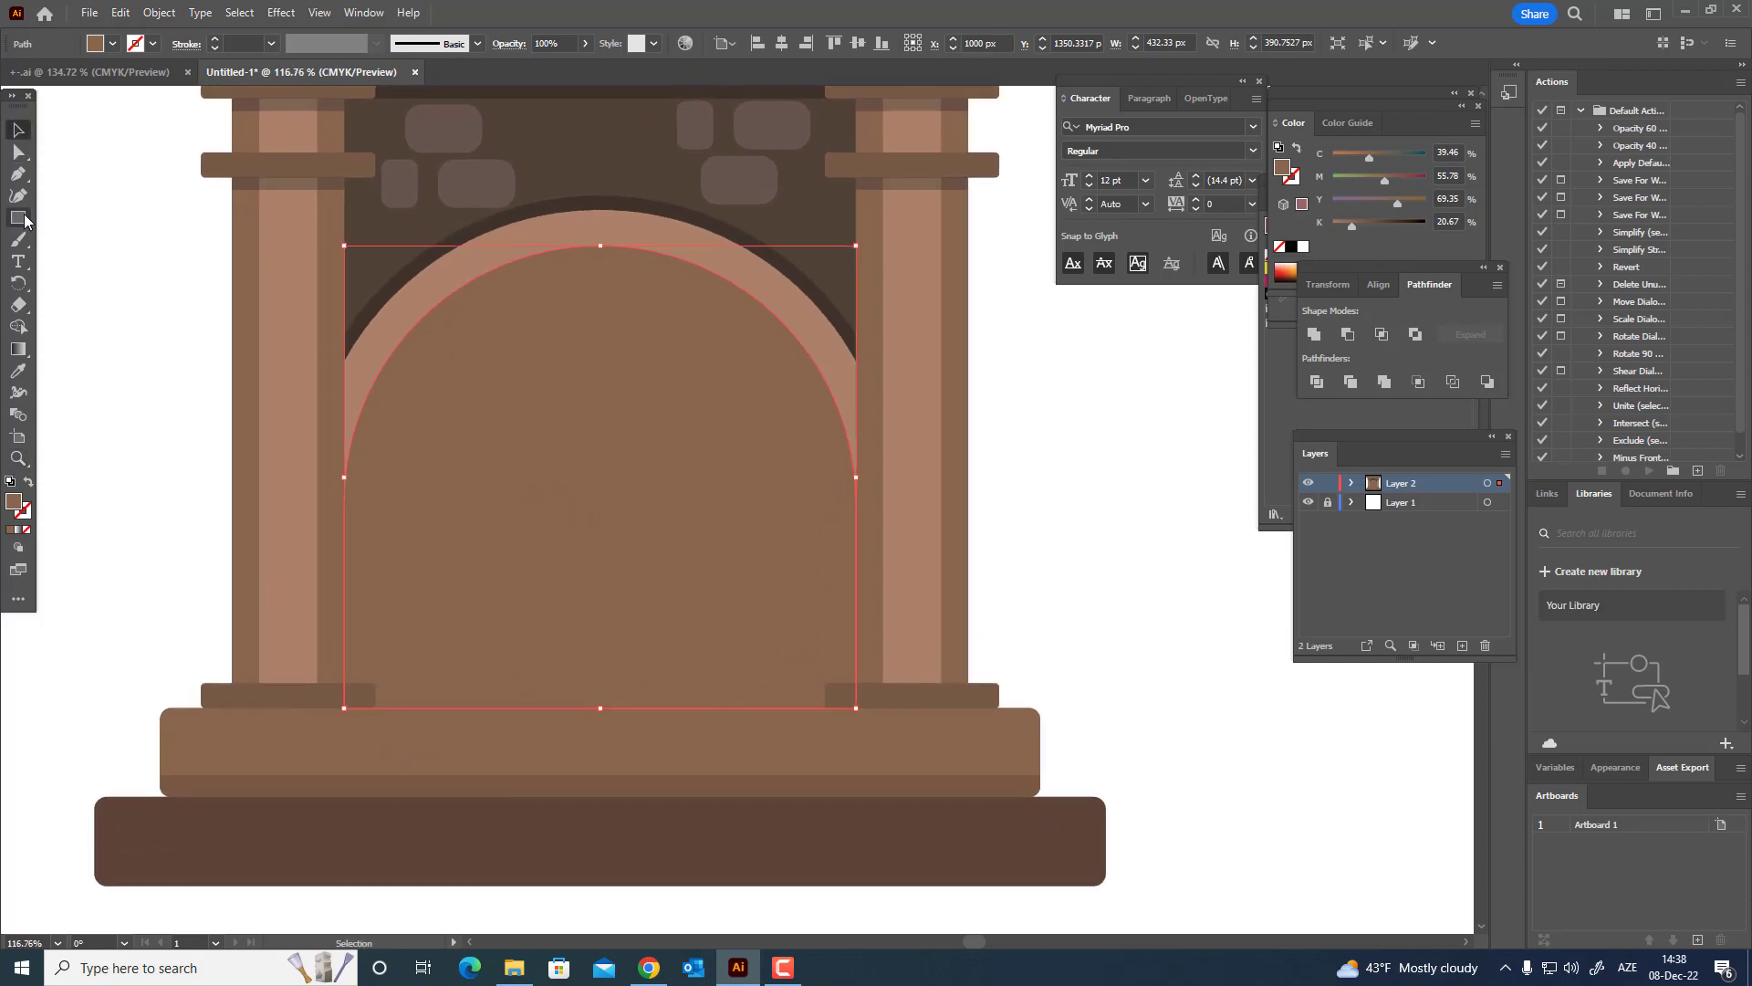
{"action": "left_click_drag", "start_coordinate": [477, 478], "coordinate": [578, 534]}
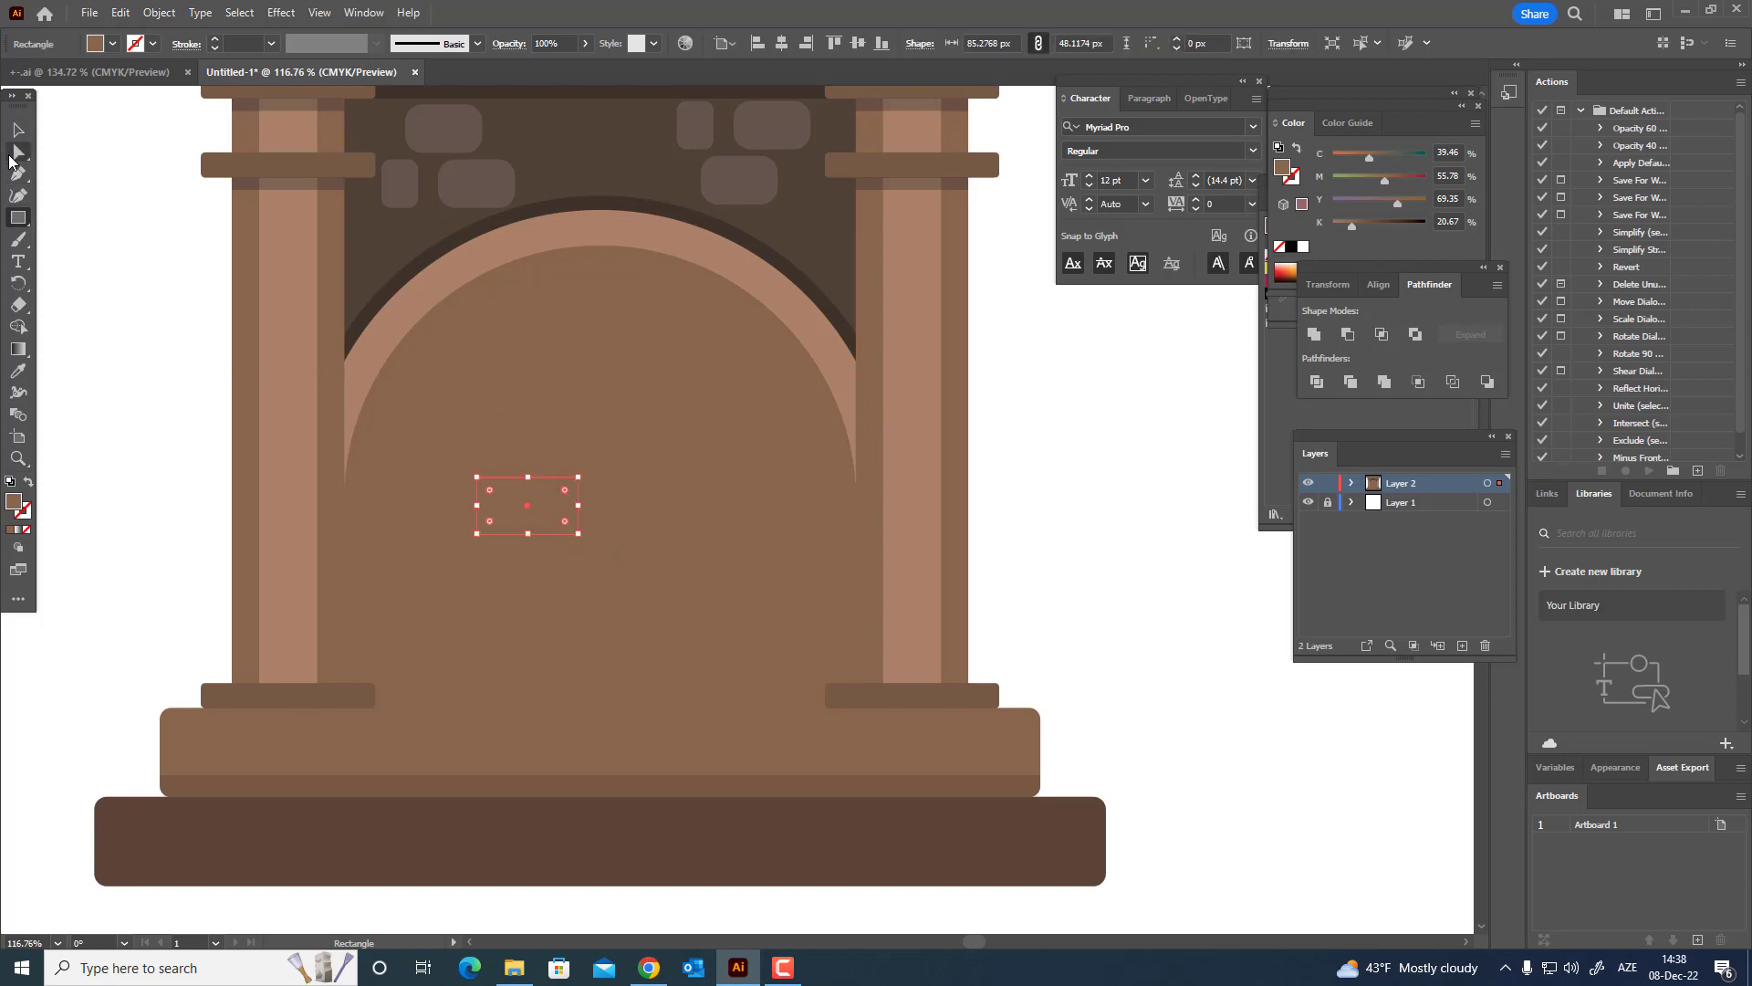
{"action": "left_click", "coordinate": [17, 151]}
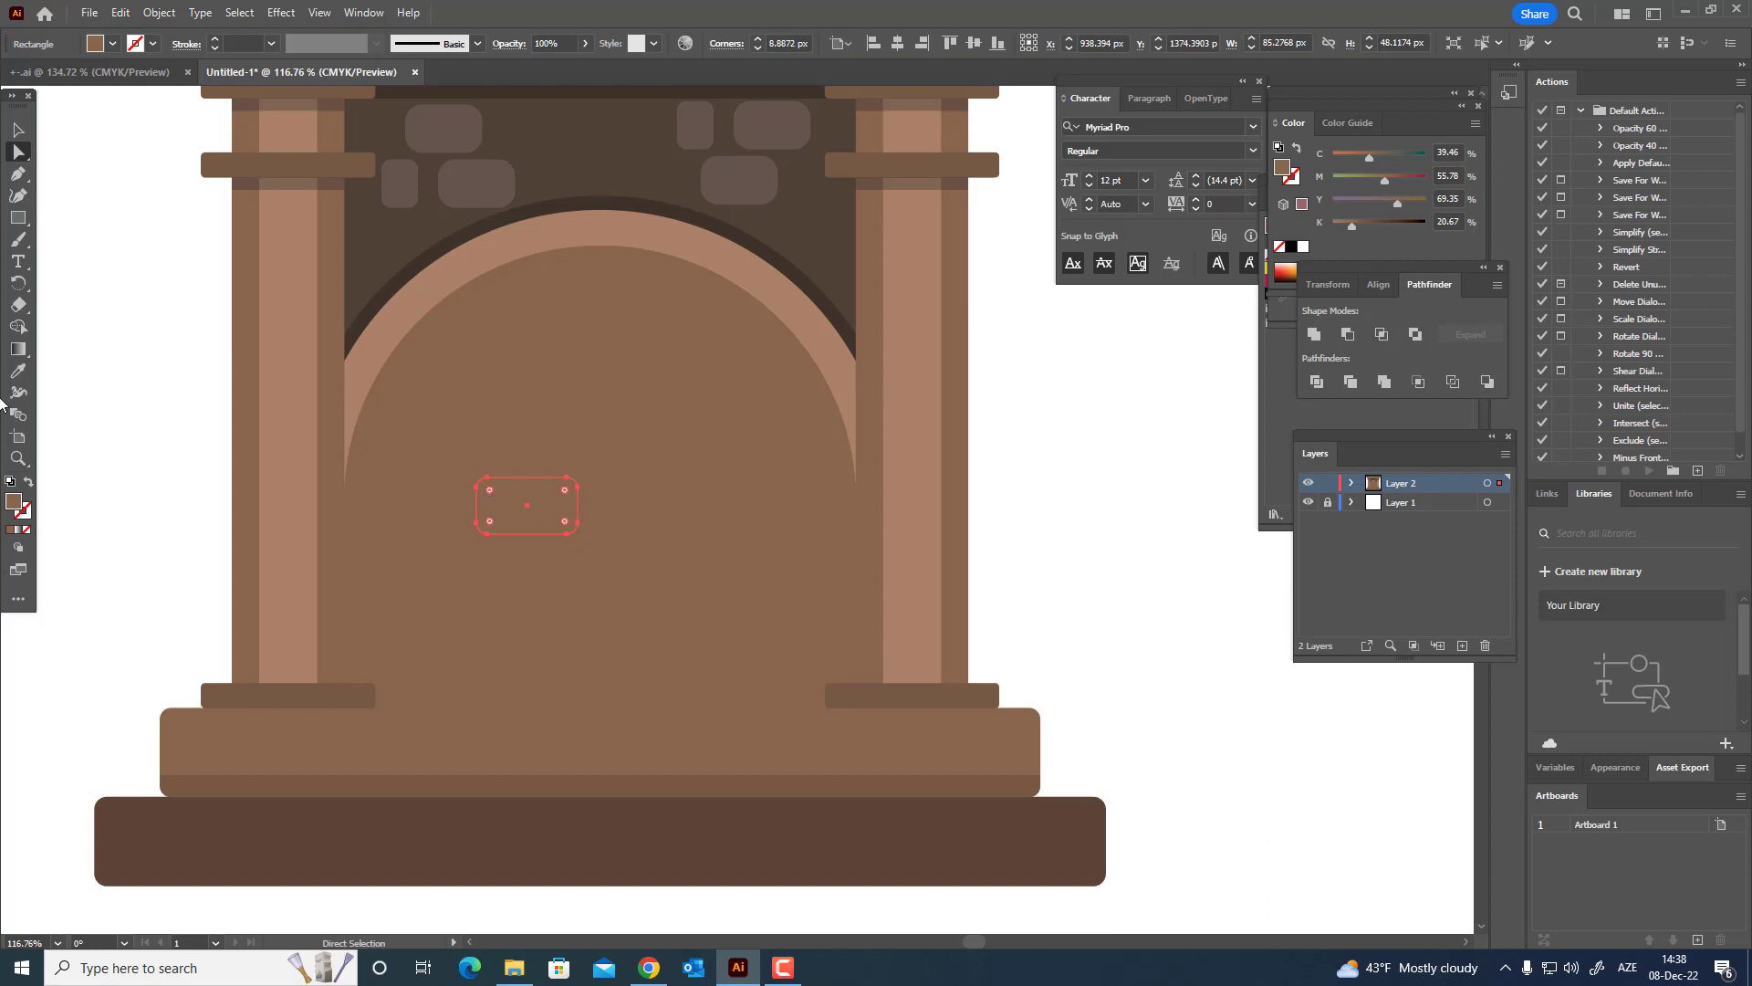
- Fill the arch opening with the dark brown sampled from the shadow above the arch border
{"action": "left_click", "coordinate": [19, 372]}
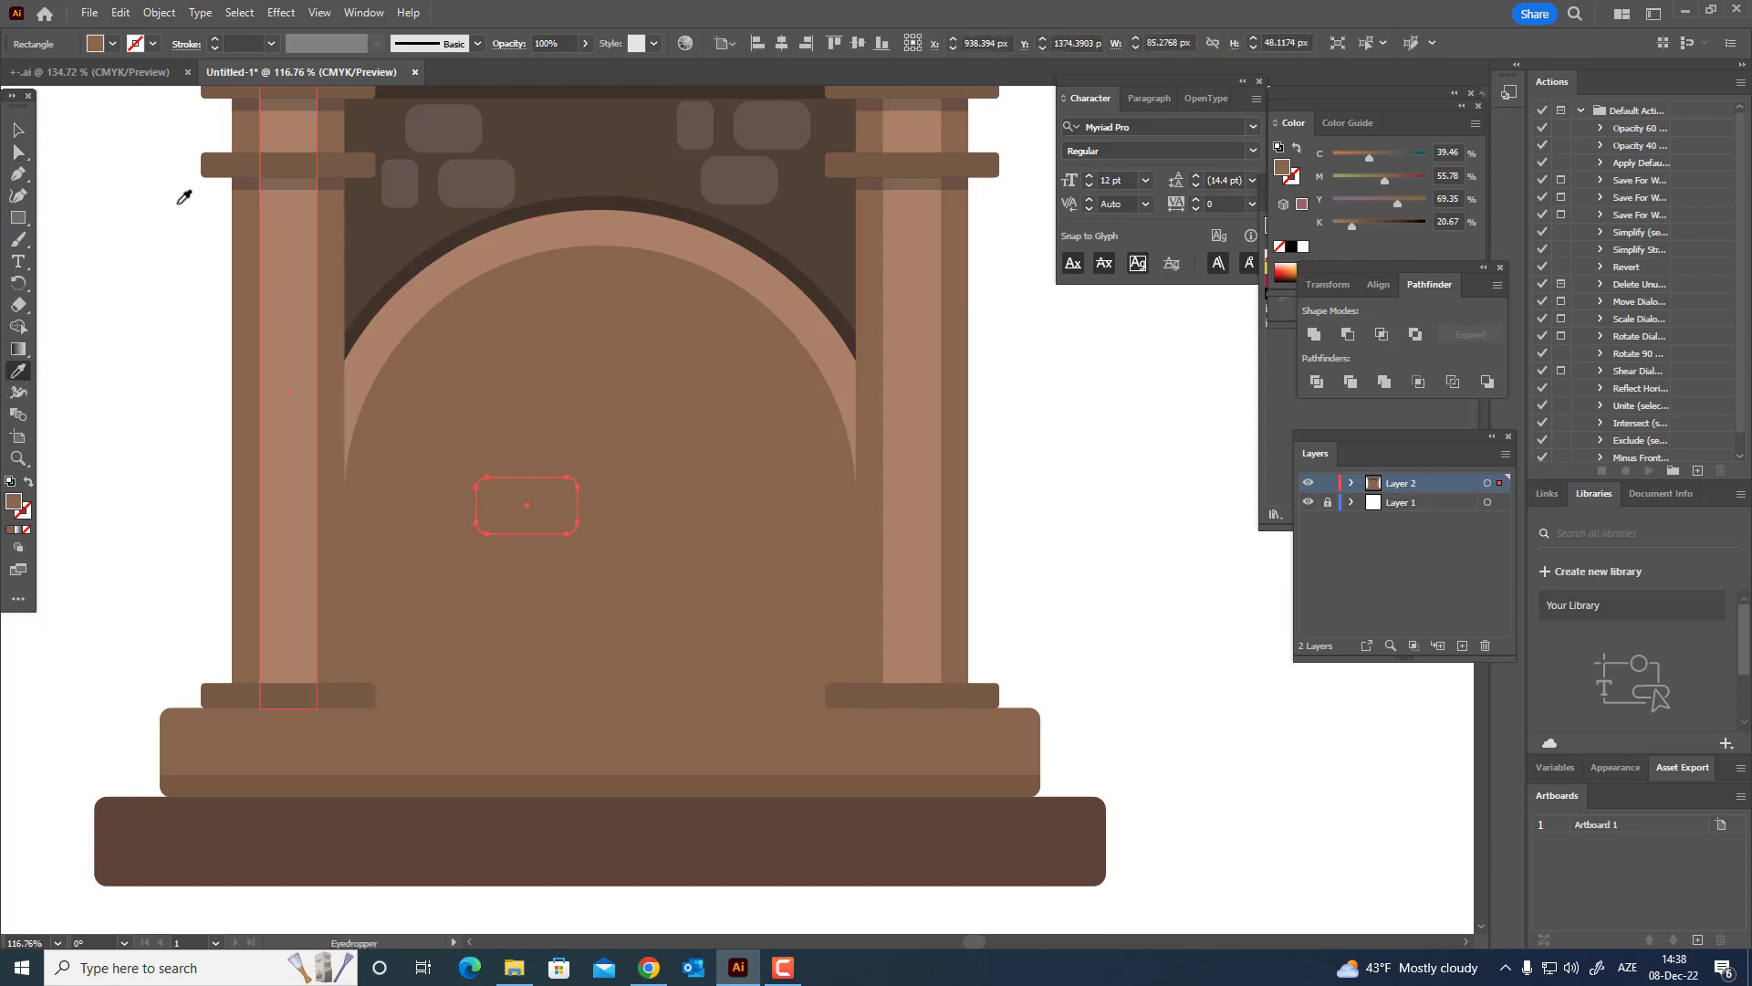
{"action": "left_click", "coordinate": [17, 151]}
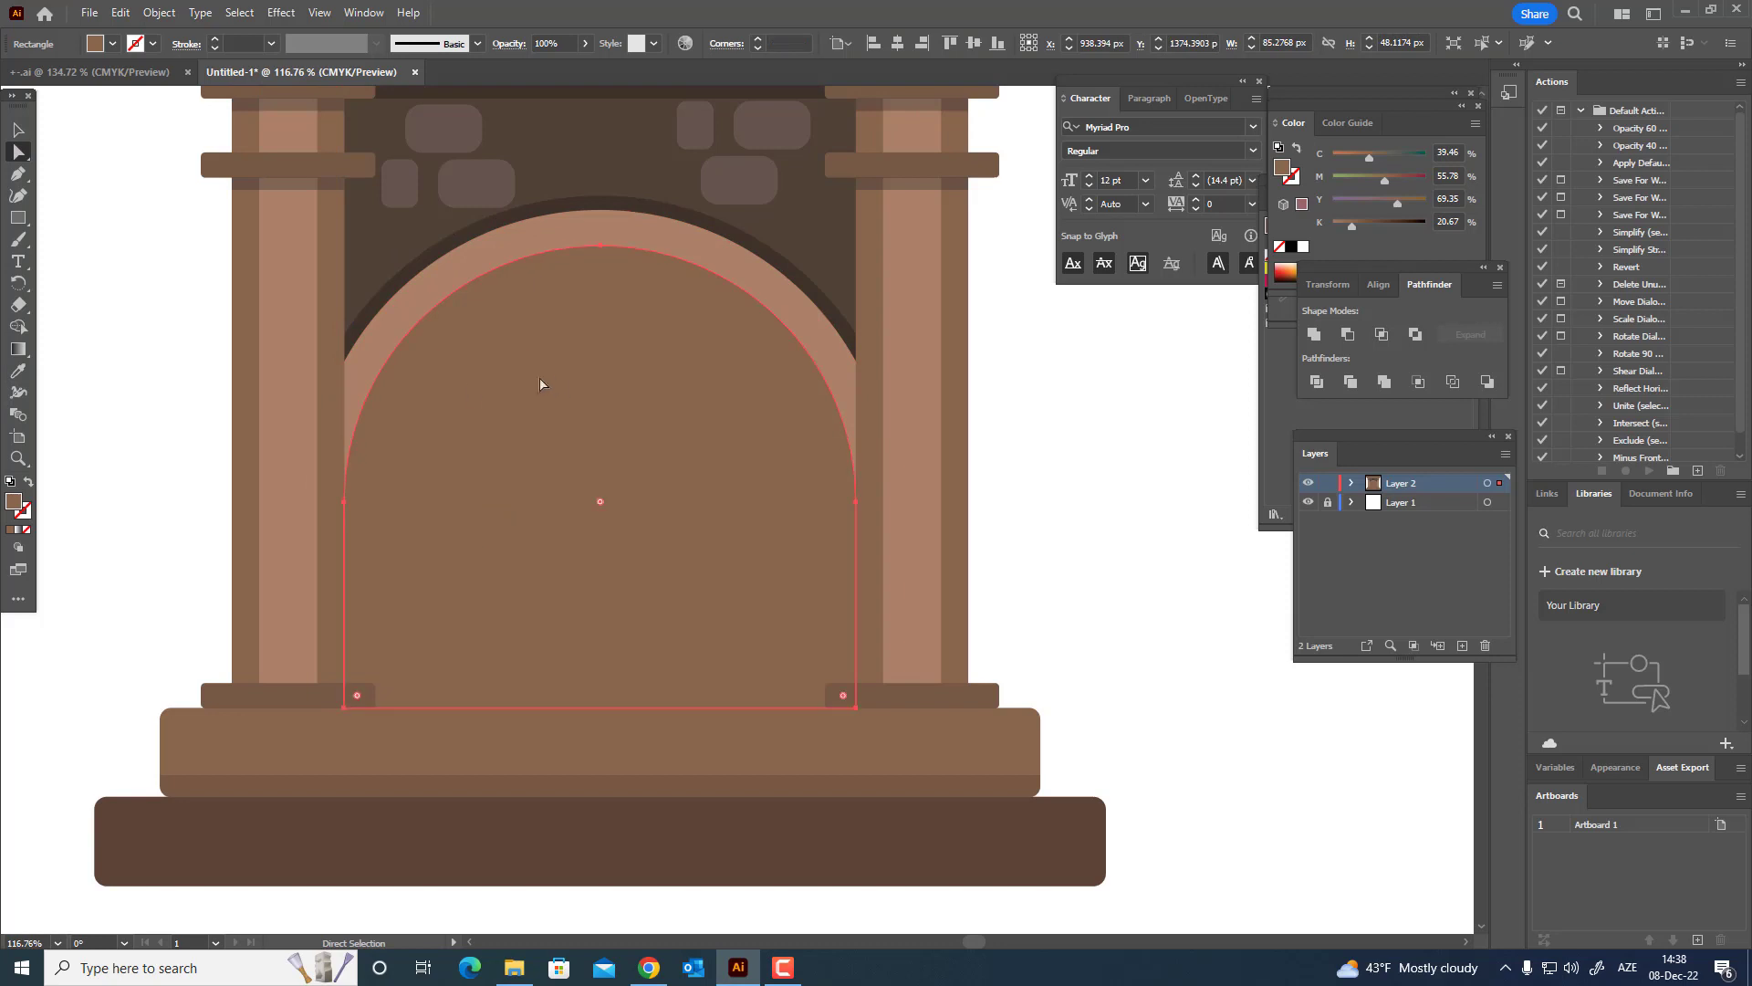
{"action": "left_click", "coordinate": [20, 370]}
{"action": "left_click", "coordinate": [412, 272]}
{"action": "key", "text": "z"}
{"action": "left_click_drag", "start_coordinate": [655, 400], "coordinate": [602, 453]}
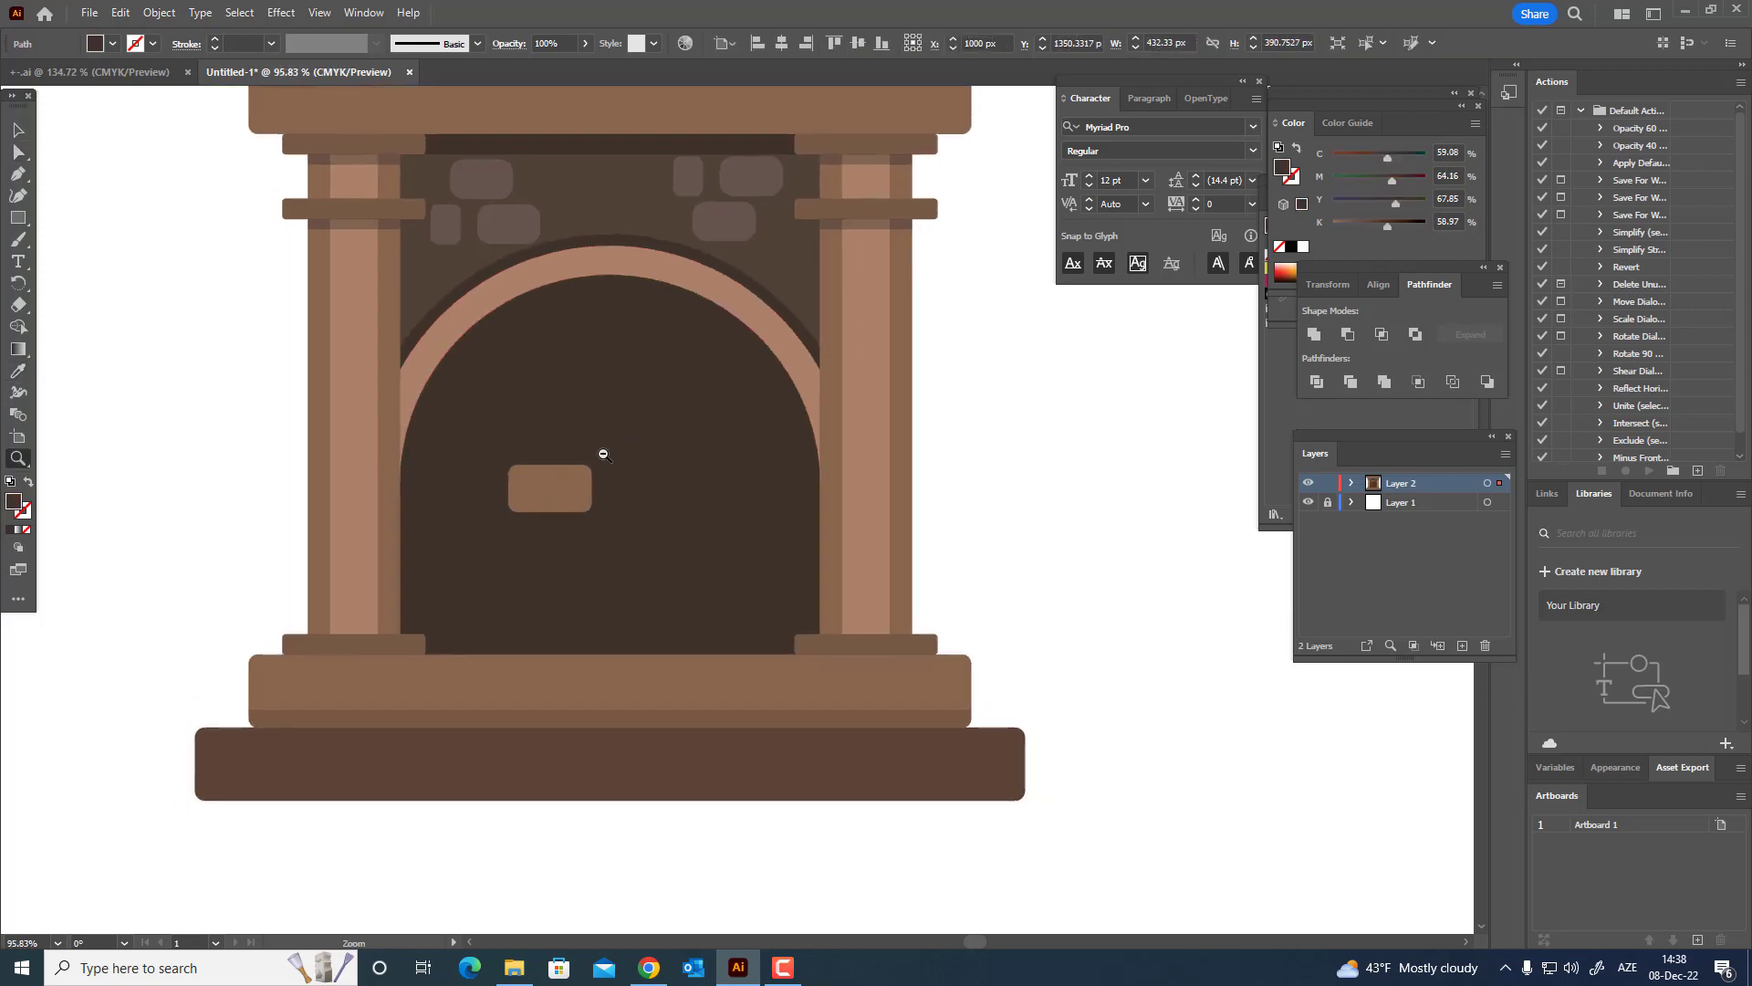
{"action": "left_click_drag", "start_coordinate": [496, 523], "coordinate": [597, 592]}
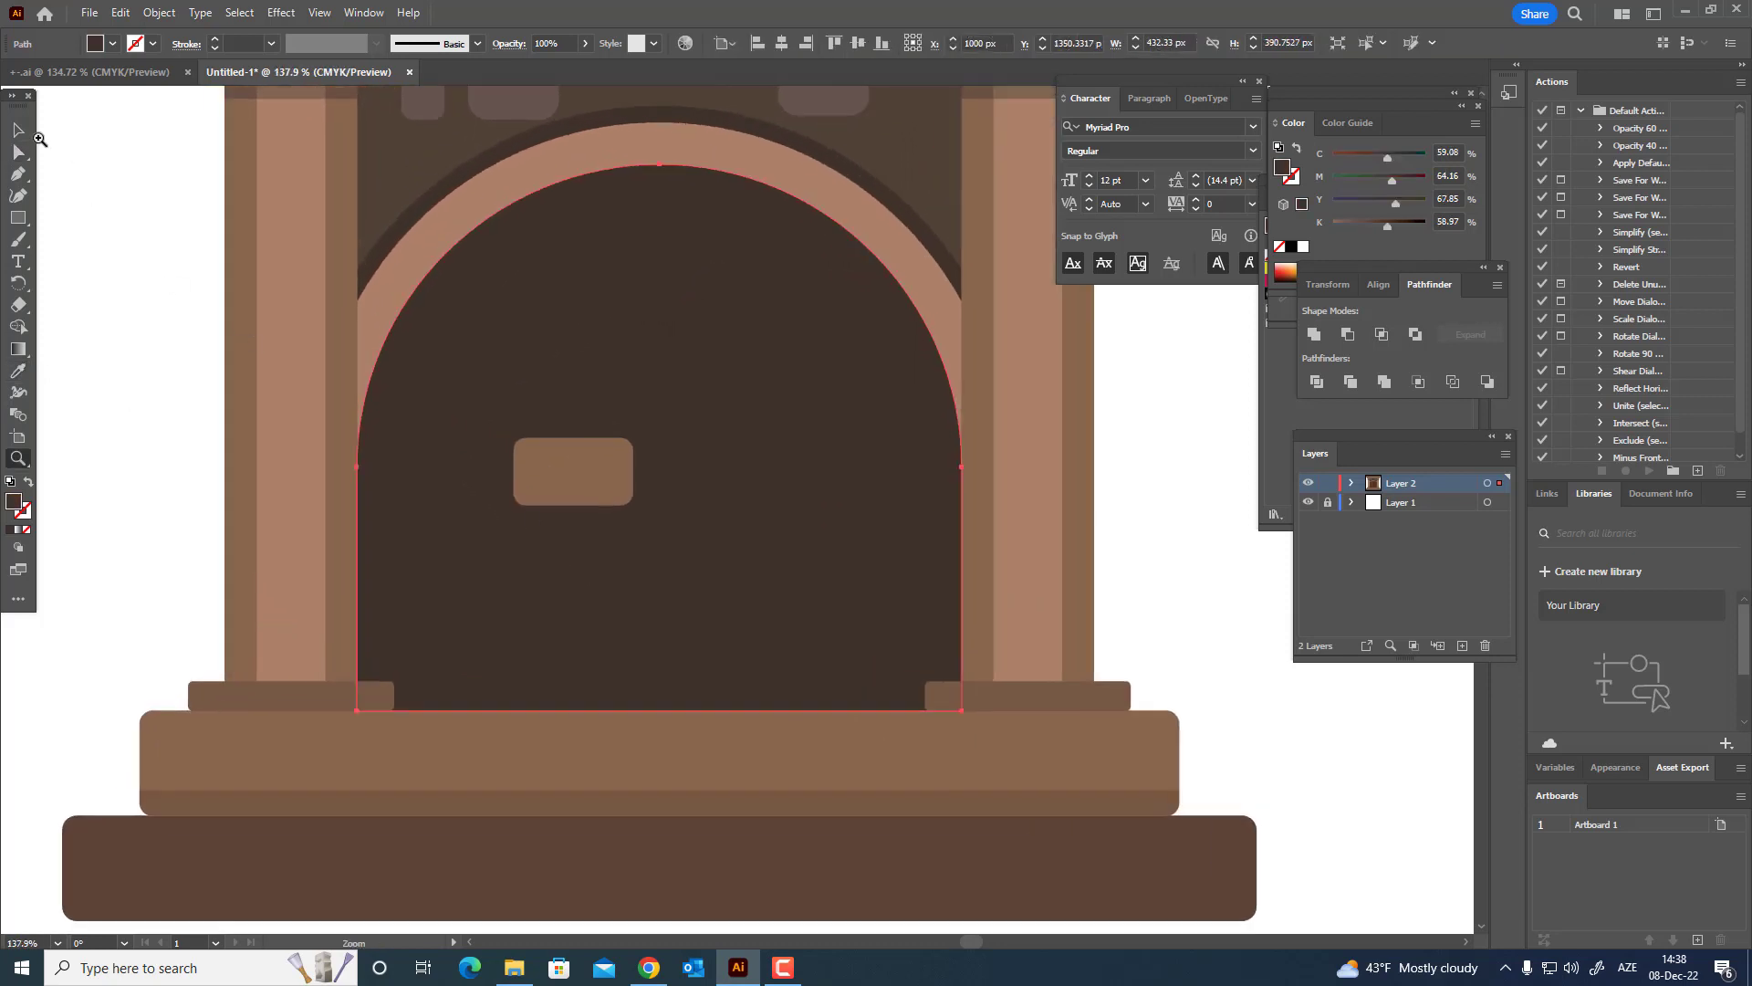
- Resize the rounded brick in the arch to about 72 by 45 px and apply Unite to make it a plain path
{"action": "left_click", "coordinate": [599, 481]}
{"action": "left_click_drag", "start_coordinate": [633, 471], "coordinate": [529, 454]}
{"action": "left_click", "coordinate": [1318, 338]}
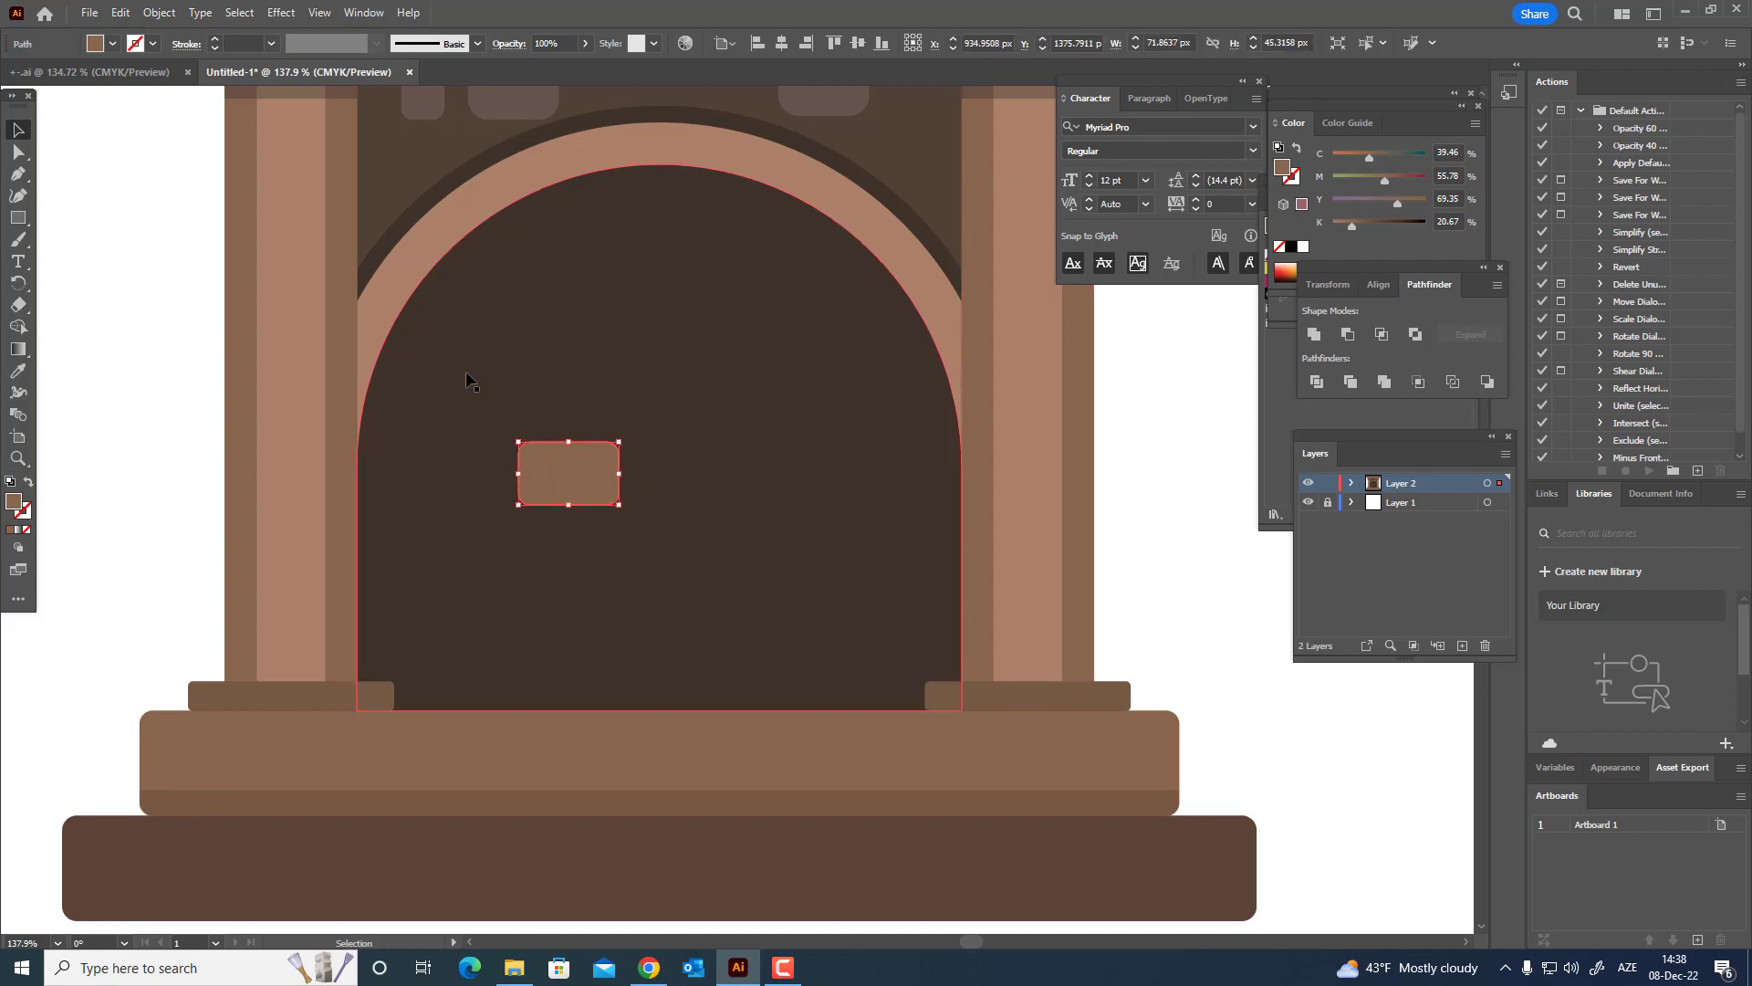
- Copy the brick, paste it in front, and move the copy directly to the right with a narrow gap
{"action": "left_click", "coordinate": [119, 12]}
{"action": "left_click", "coordinate": [168, 103]}
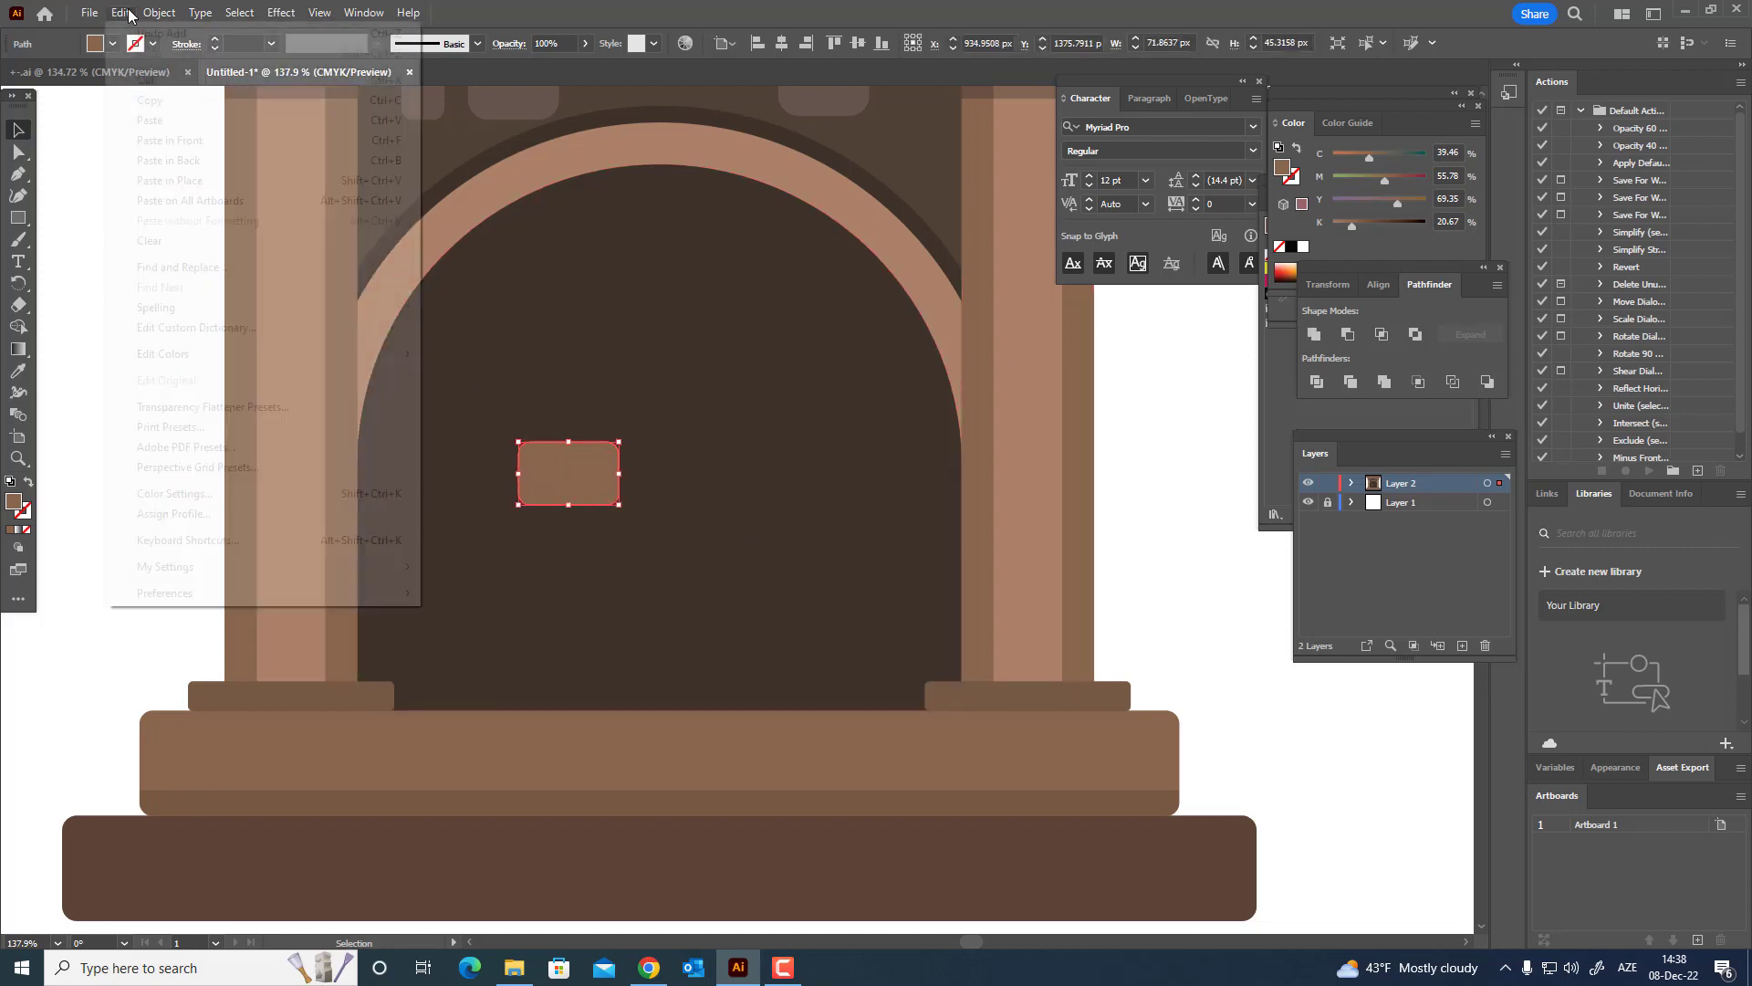
{"action": "left_click", "coordinate": [119, 11]}
{"action": "left_click", "coordinate": [170, 140]}
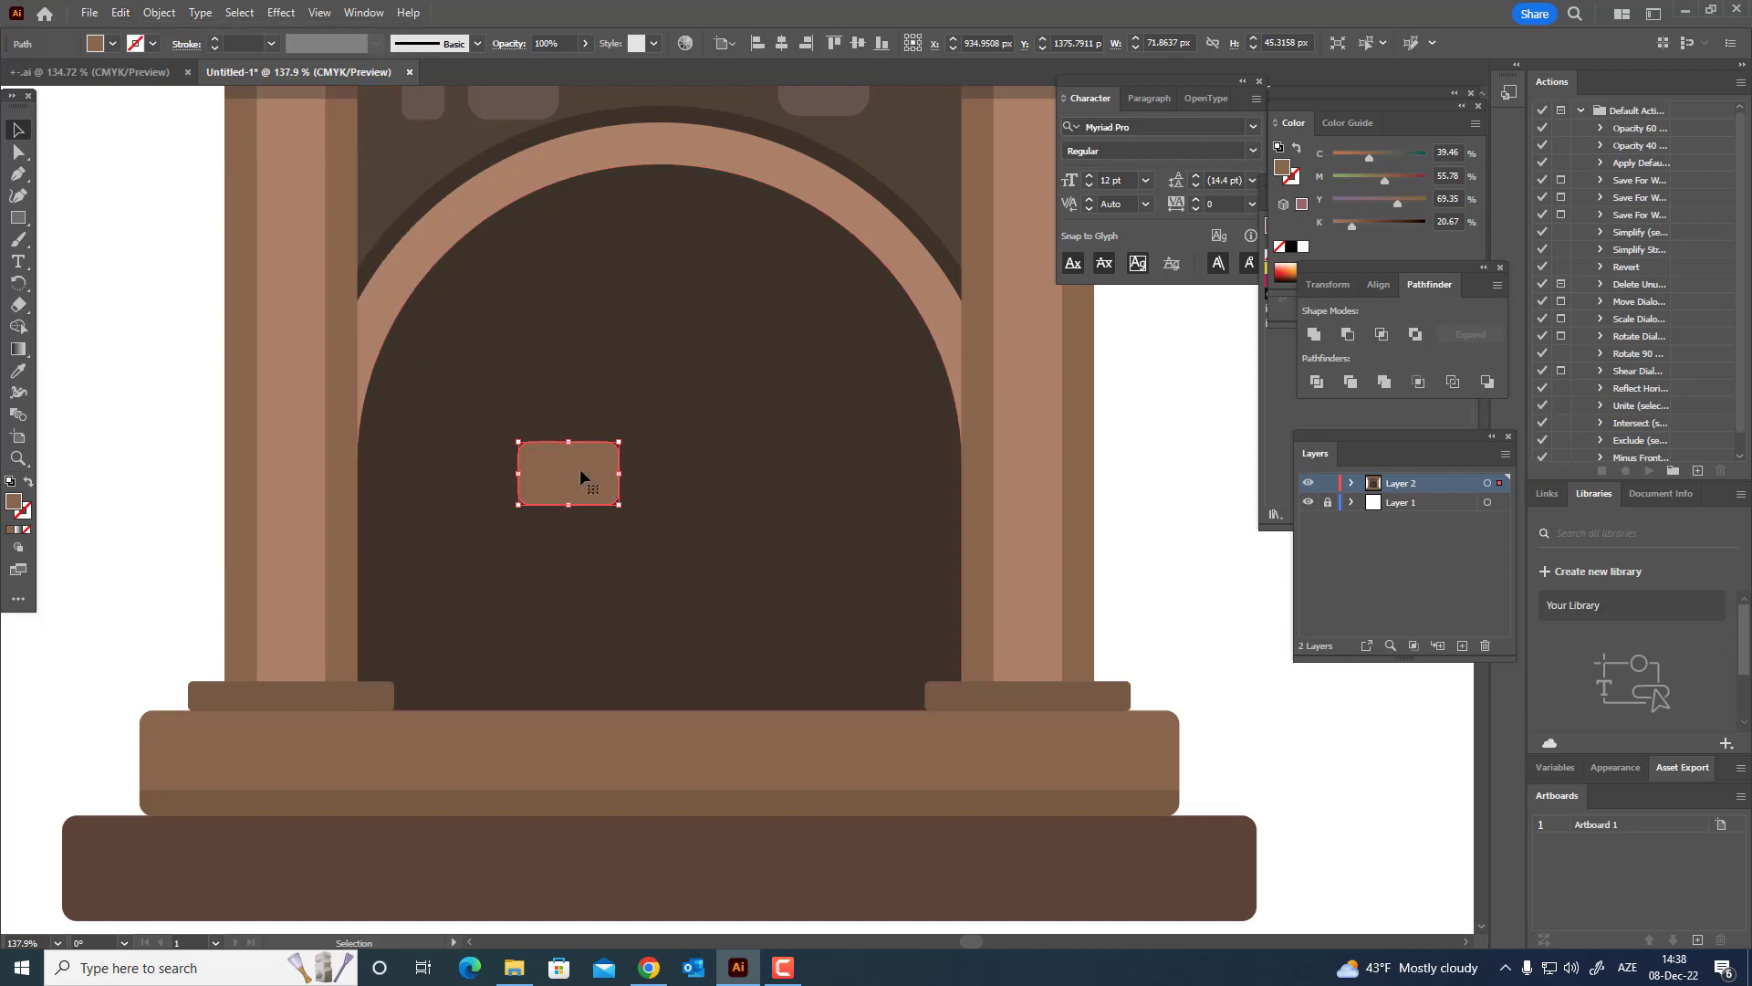
{"action": "left_click_drag", "start_coordinate": [579, 468], "coordinate": [689, 473]}
- Select both bricks in the arch opening and group them
{"action": "left_click", "coordinate": [594, 482], "text": "shift"}
{"action": "left_click", "coordinate": [150, 12]}
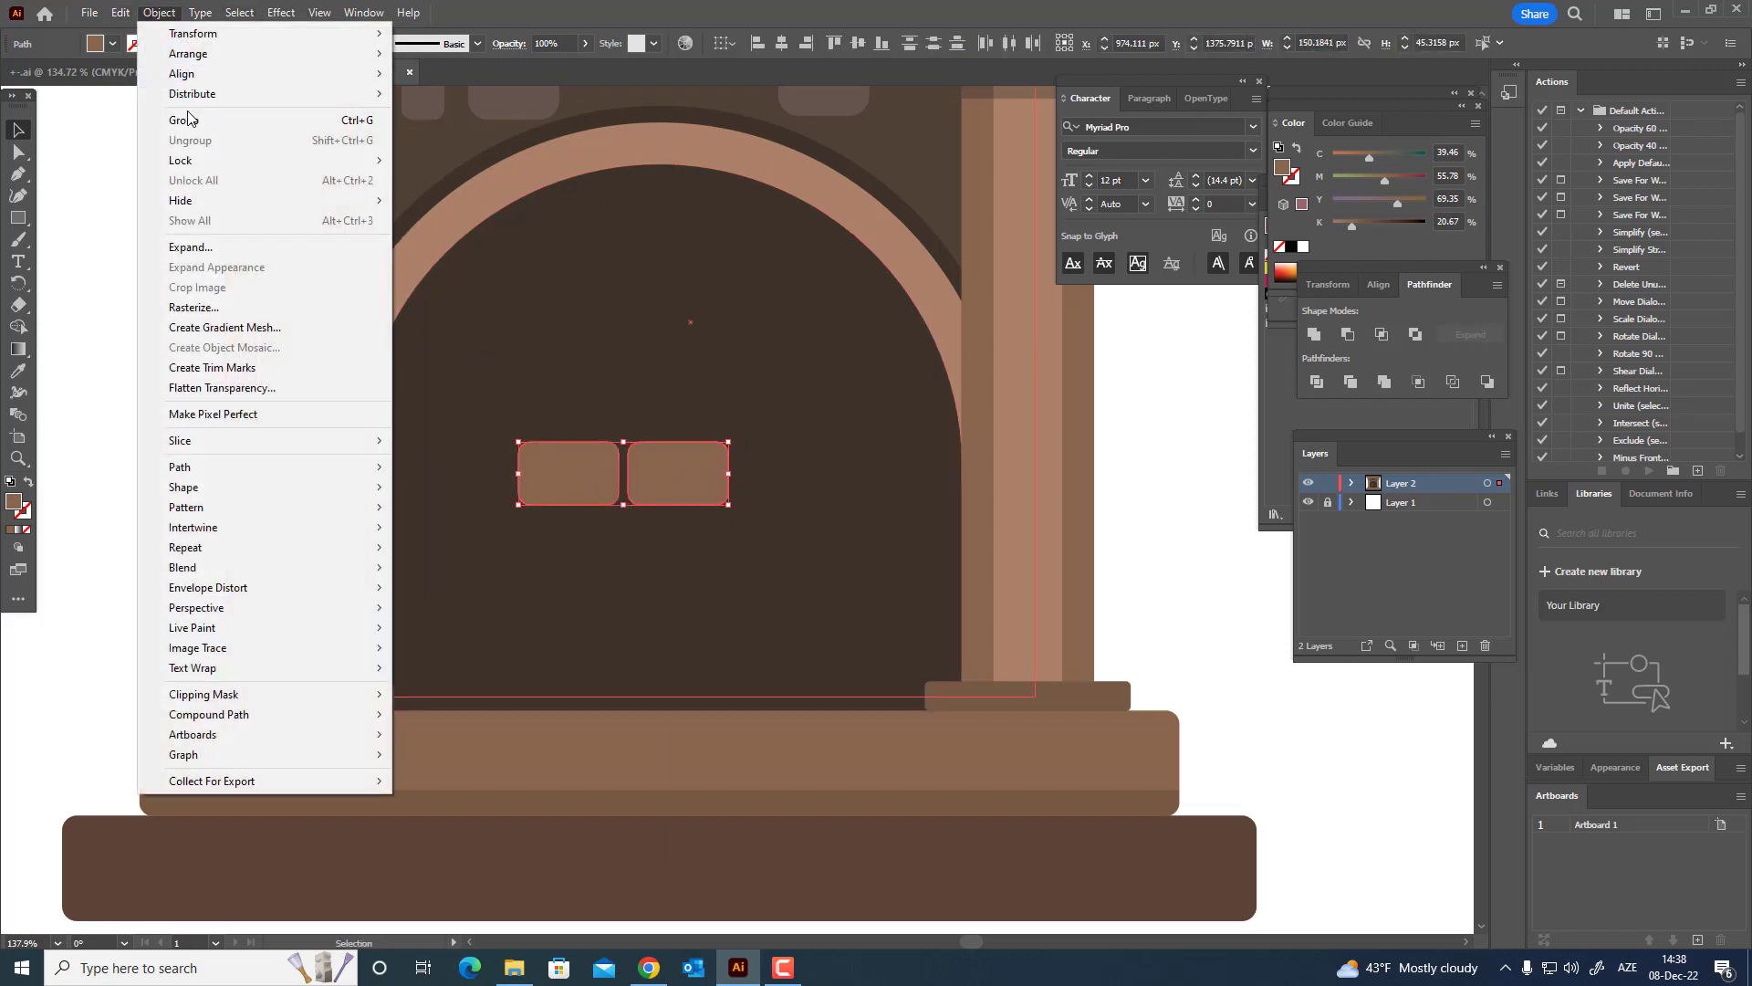
{"action": "left_click", "coordinate": [183, 119]}
- Copy the brick pair, paste it in front, and move the copy right to make a row of four bricks
{"action": "left_click", "coordinate": [119, 11]}
{"action": "left_click", "coordinate": [165, 108]}
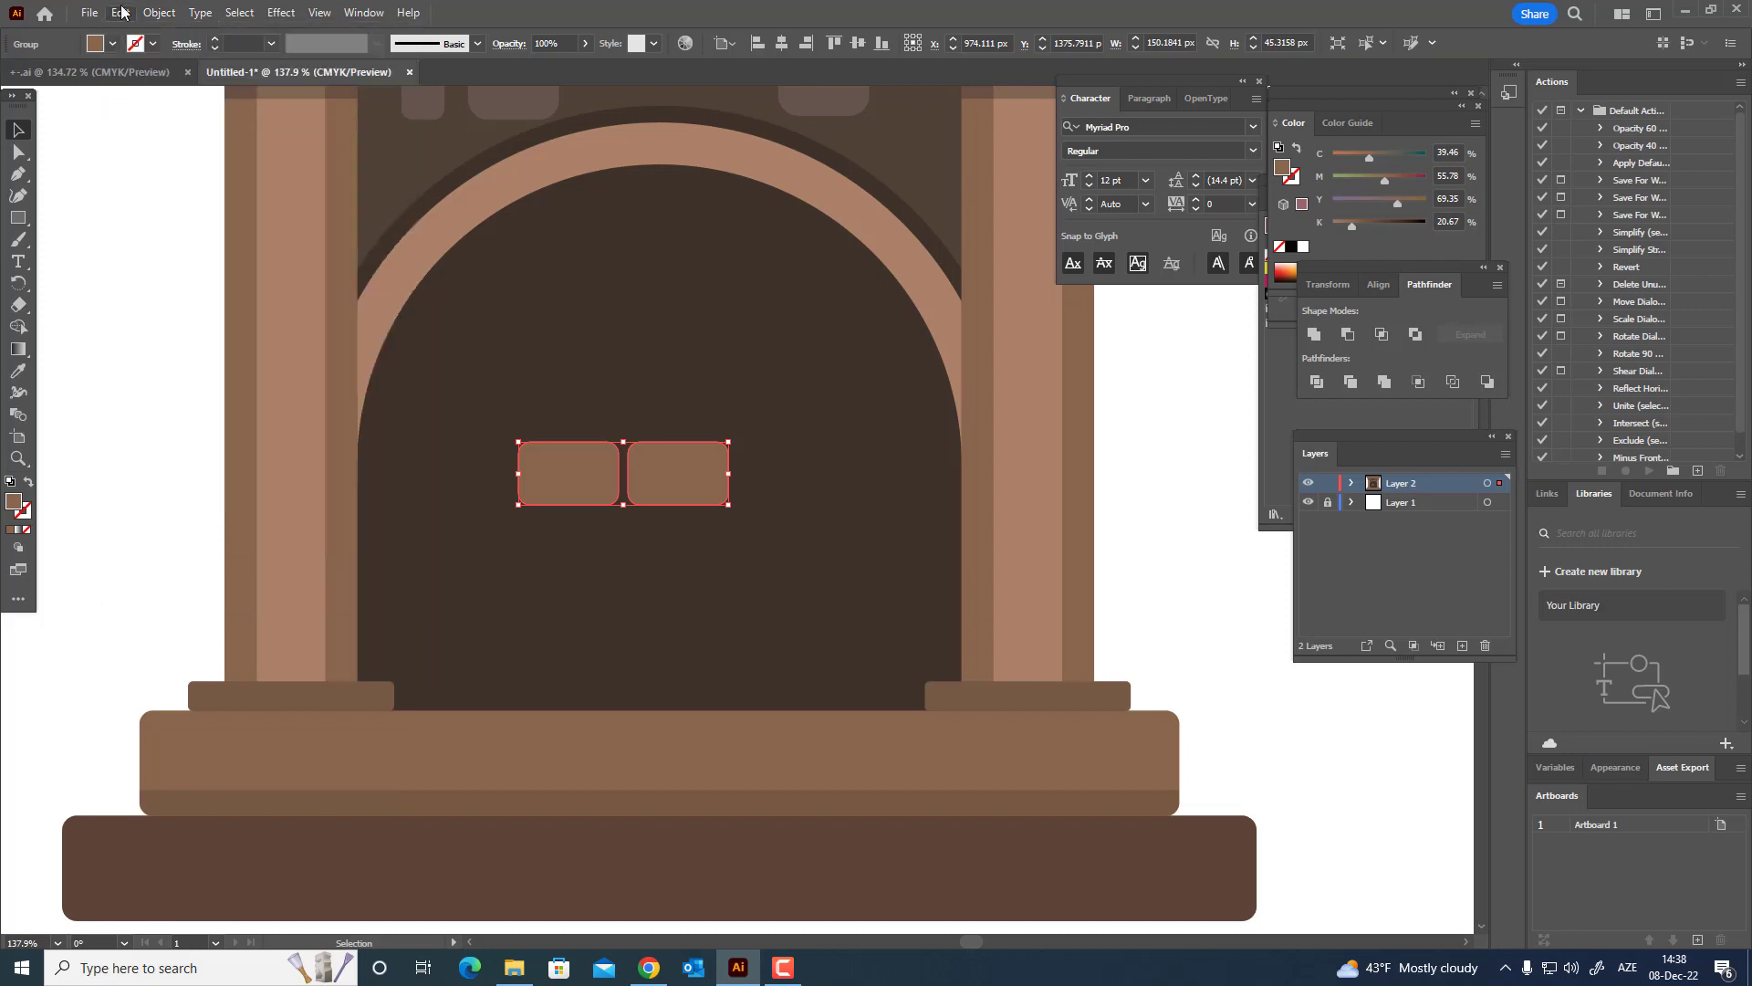
{"action": "left_click", "coordinate": [119, 12]}
{"action": "left_click", "coordinate": [169, 139]}
{"action": "left_click_drag", "start_coordinate": [574, 478], "coordinate": [757, 478]}
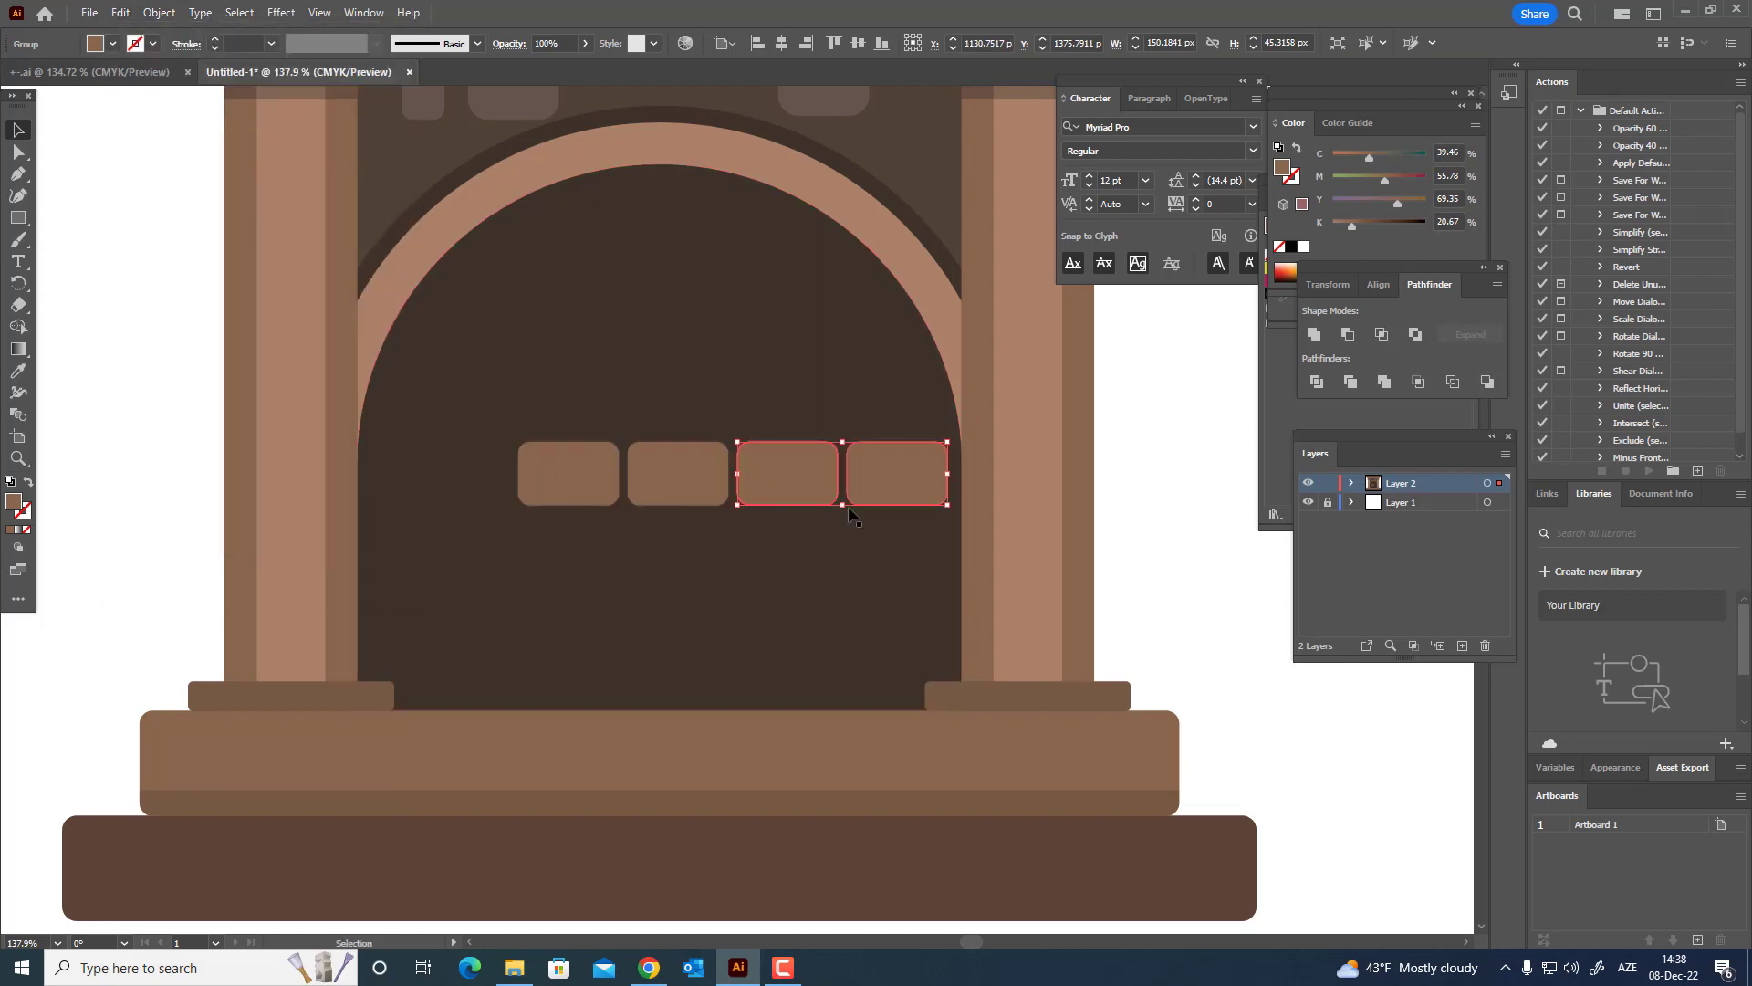
- Select both brick pairs, shift the row of four left inside the arch opening, and deselect it
{"action": "left_click", "coordinate": [708, 483], "text": "shift"}
{"action": "key", "text": "ctrl+g"}
{"action": "left_click", "coordinate": [1137, 520]}
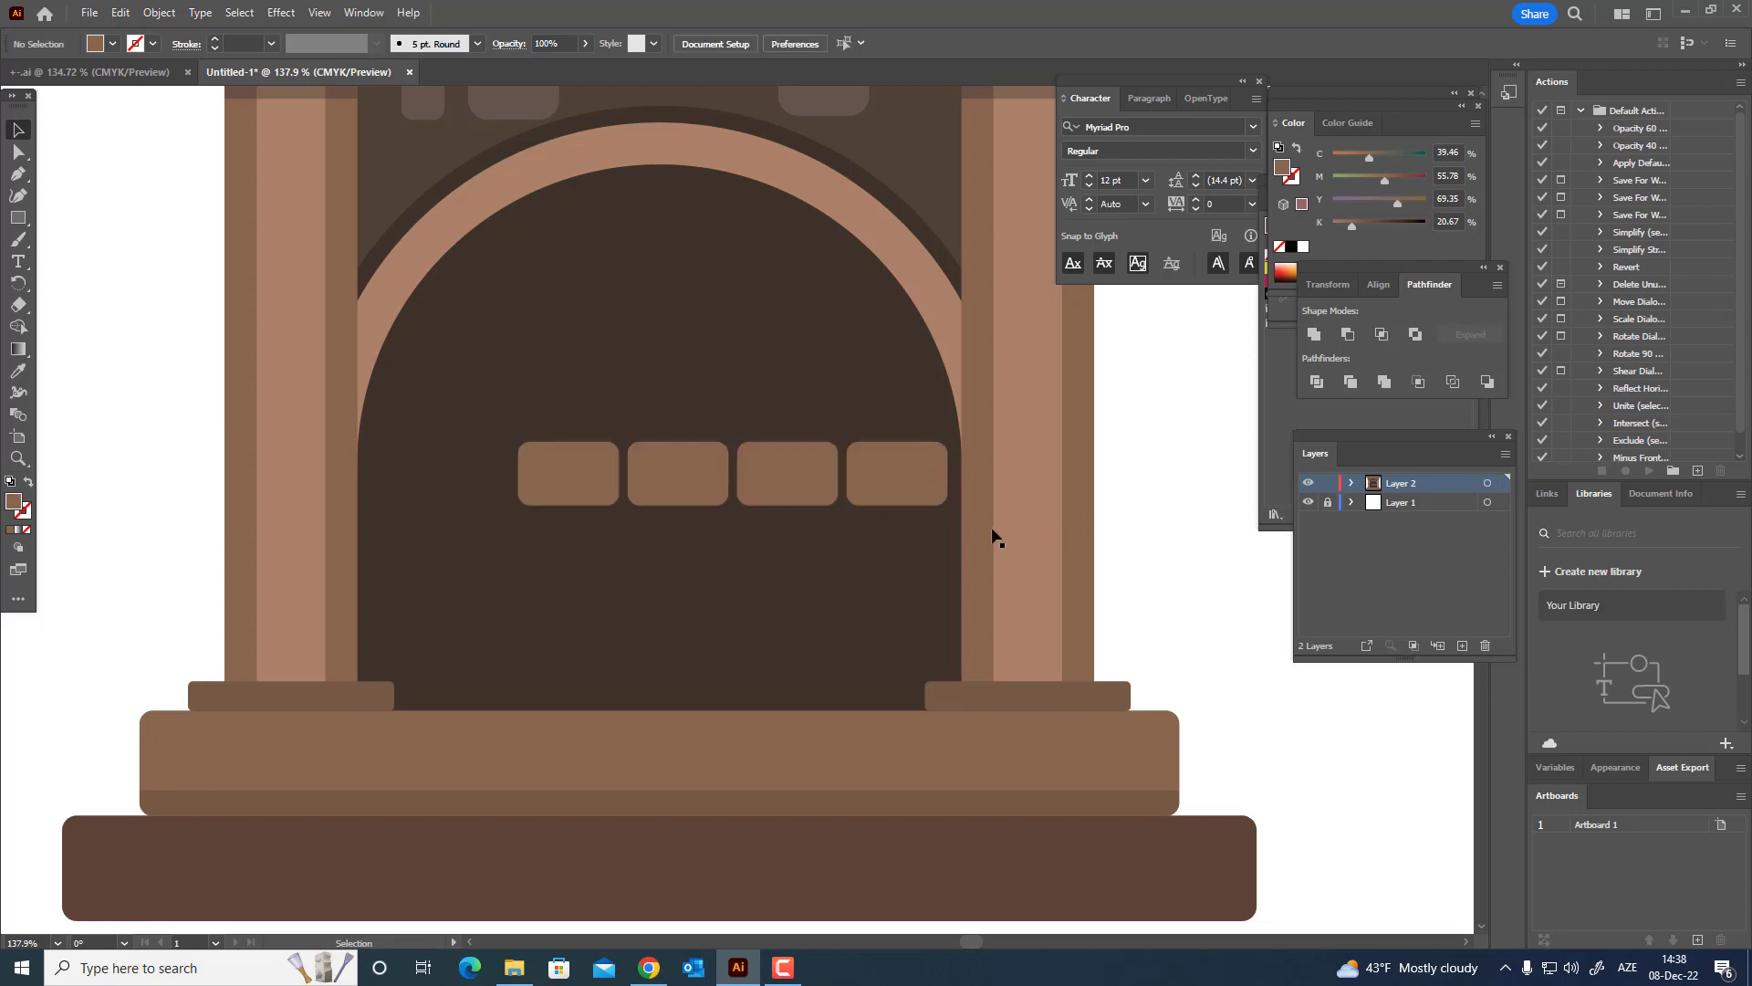
{"action": "left_click", "coordinate": [906, 499]}
{"action": "left_click_drag", "start_coordinate": [769, 476], "coordinate": [634, 482]}
{"action": "left_click", "coordinate": [122, 13]}
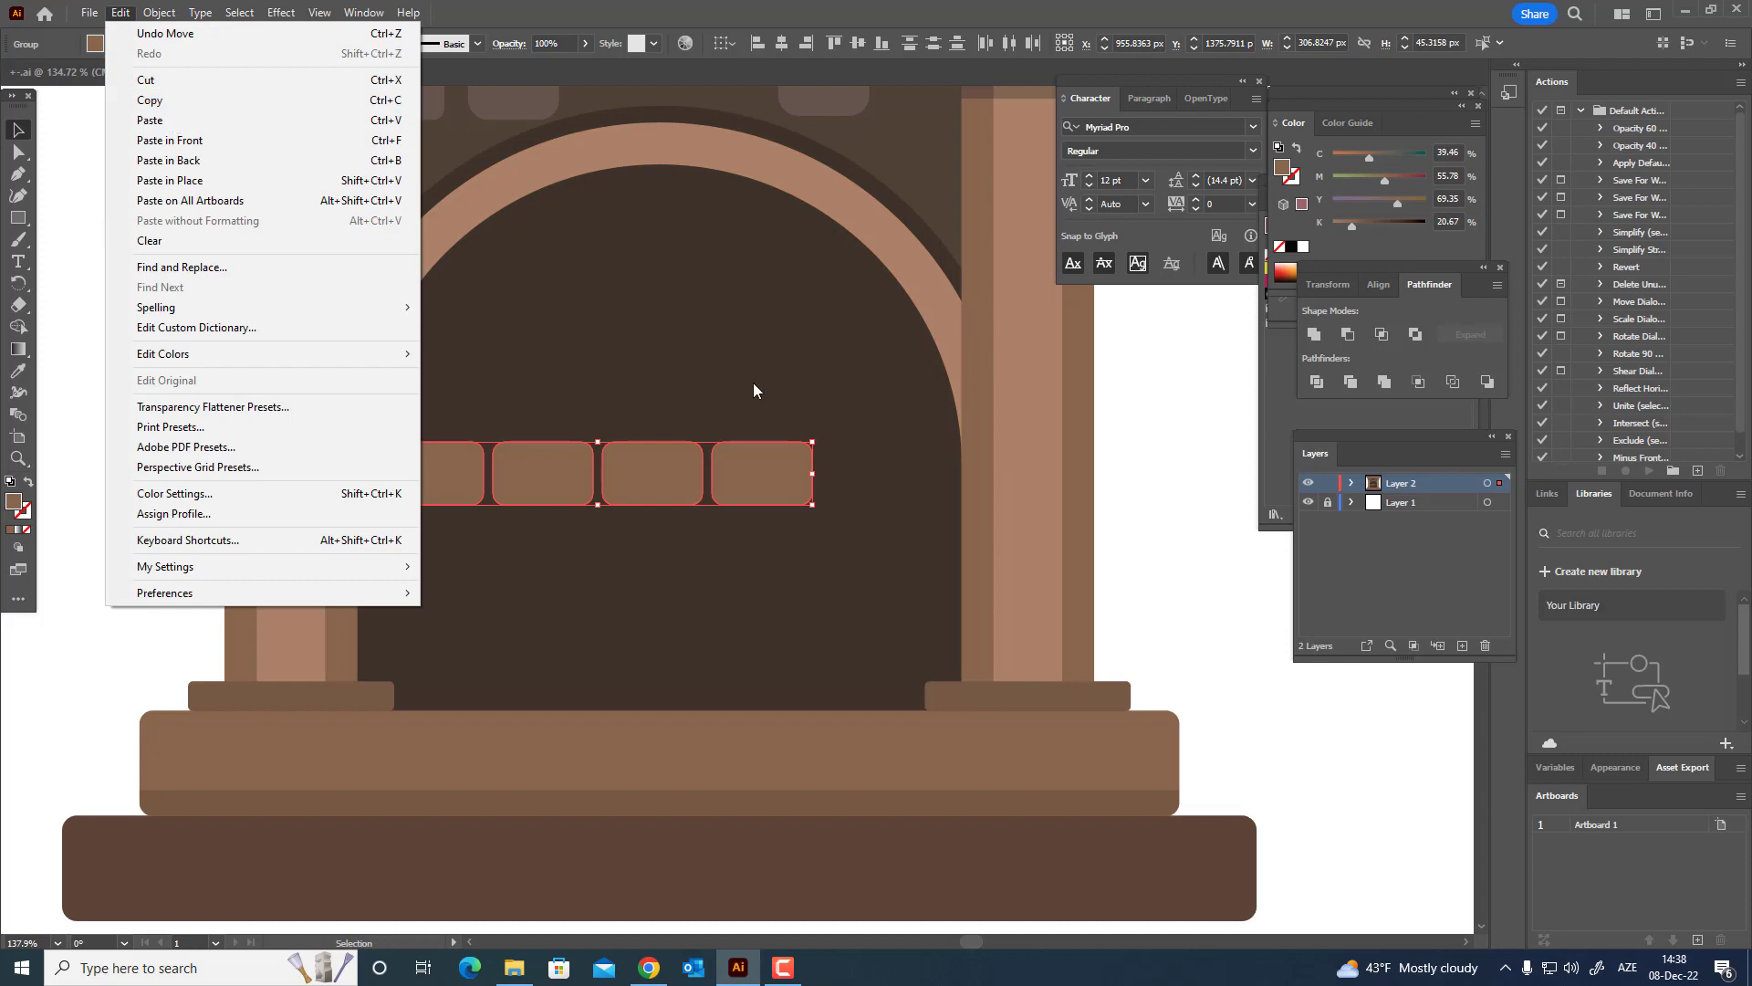
{"action": "left_click", "coordinate": [1108, 545]}
{"action": "left_click", "coordinate": [1107, 546]}
- Copy the right brick pair, paste it in front, and move the copy right to extend the row to six bricks
{"action": "left_click", "coordinate": [663, 473]}
{"action": "left_click", "coordinate": [121, 13]}
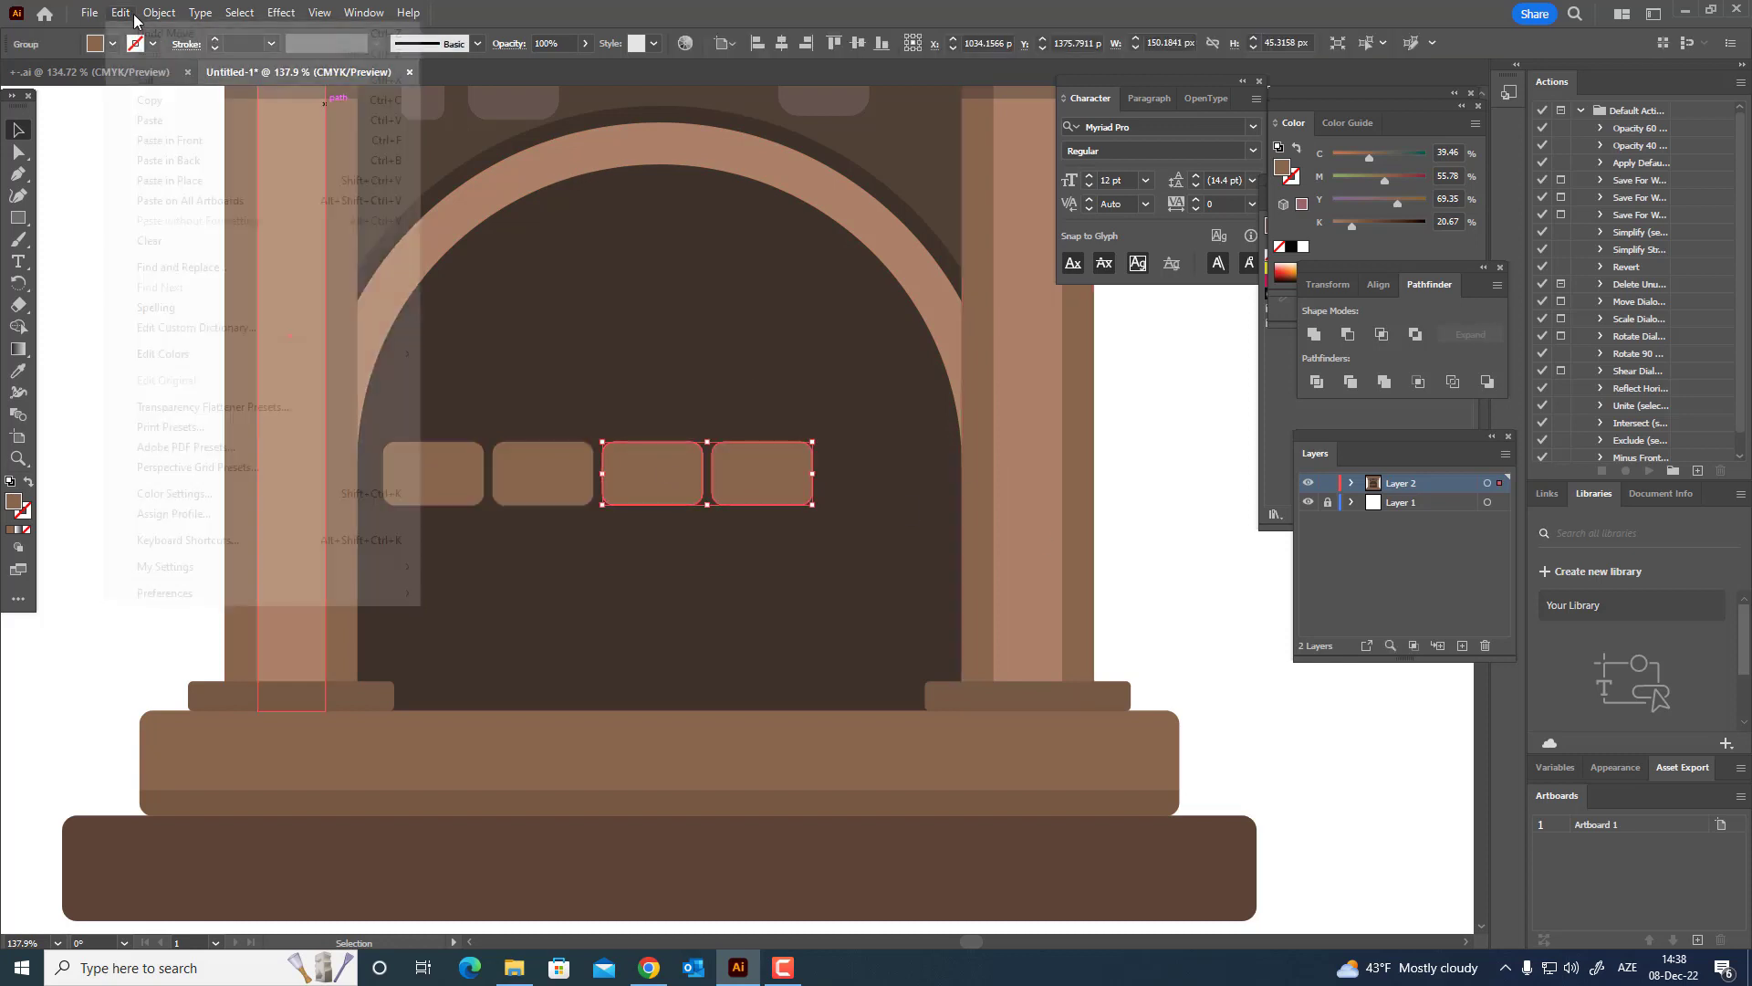
{"action": "left_click", "coordinate": [150, 100]}
{"action": "left_click", "coordinate": [121, 12]}
{"action": "left_click", "coordinate": [170, 140]}
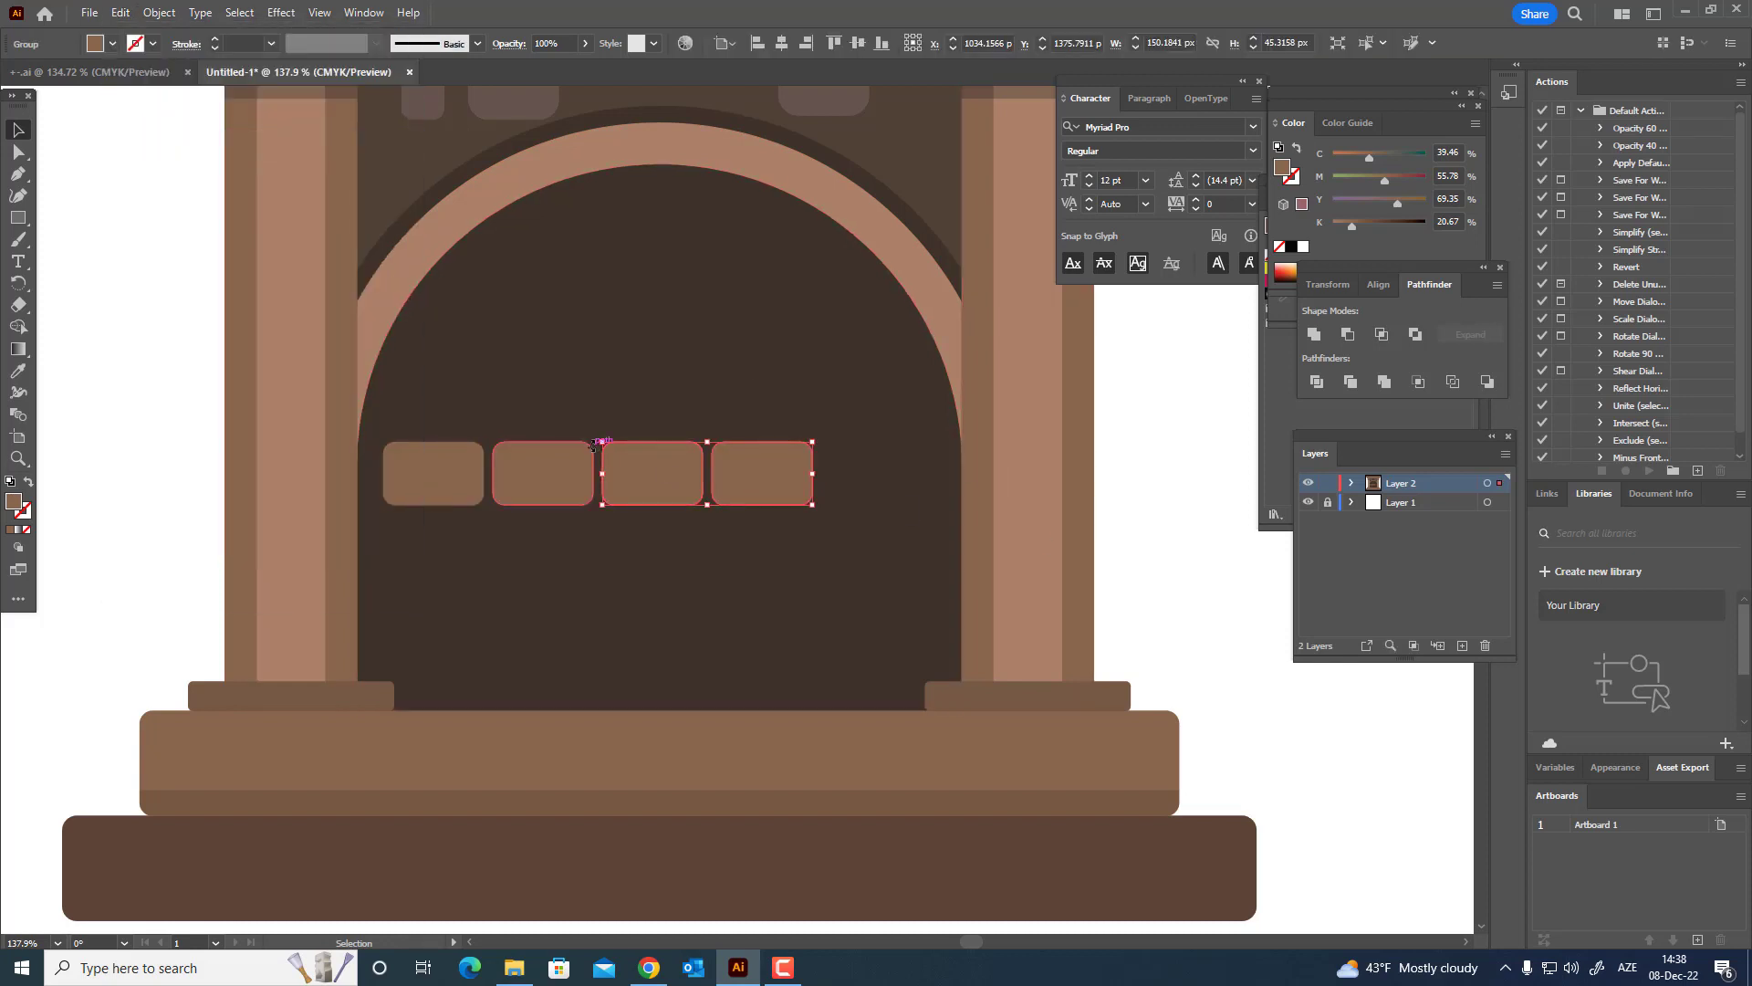
{"action": "left_click_drag", "start_coordinate": [676, 497], "coordinate": [812, 535]}
- Select all six bricks, centre the row across the arch opening, and set their fill colour to #705542
{"action": "left_click", "coordinate": [639, 480], "text": "shift"}
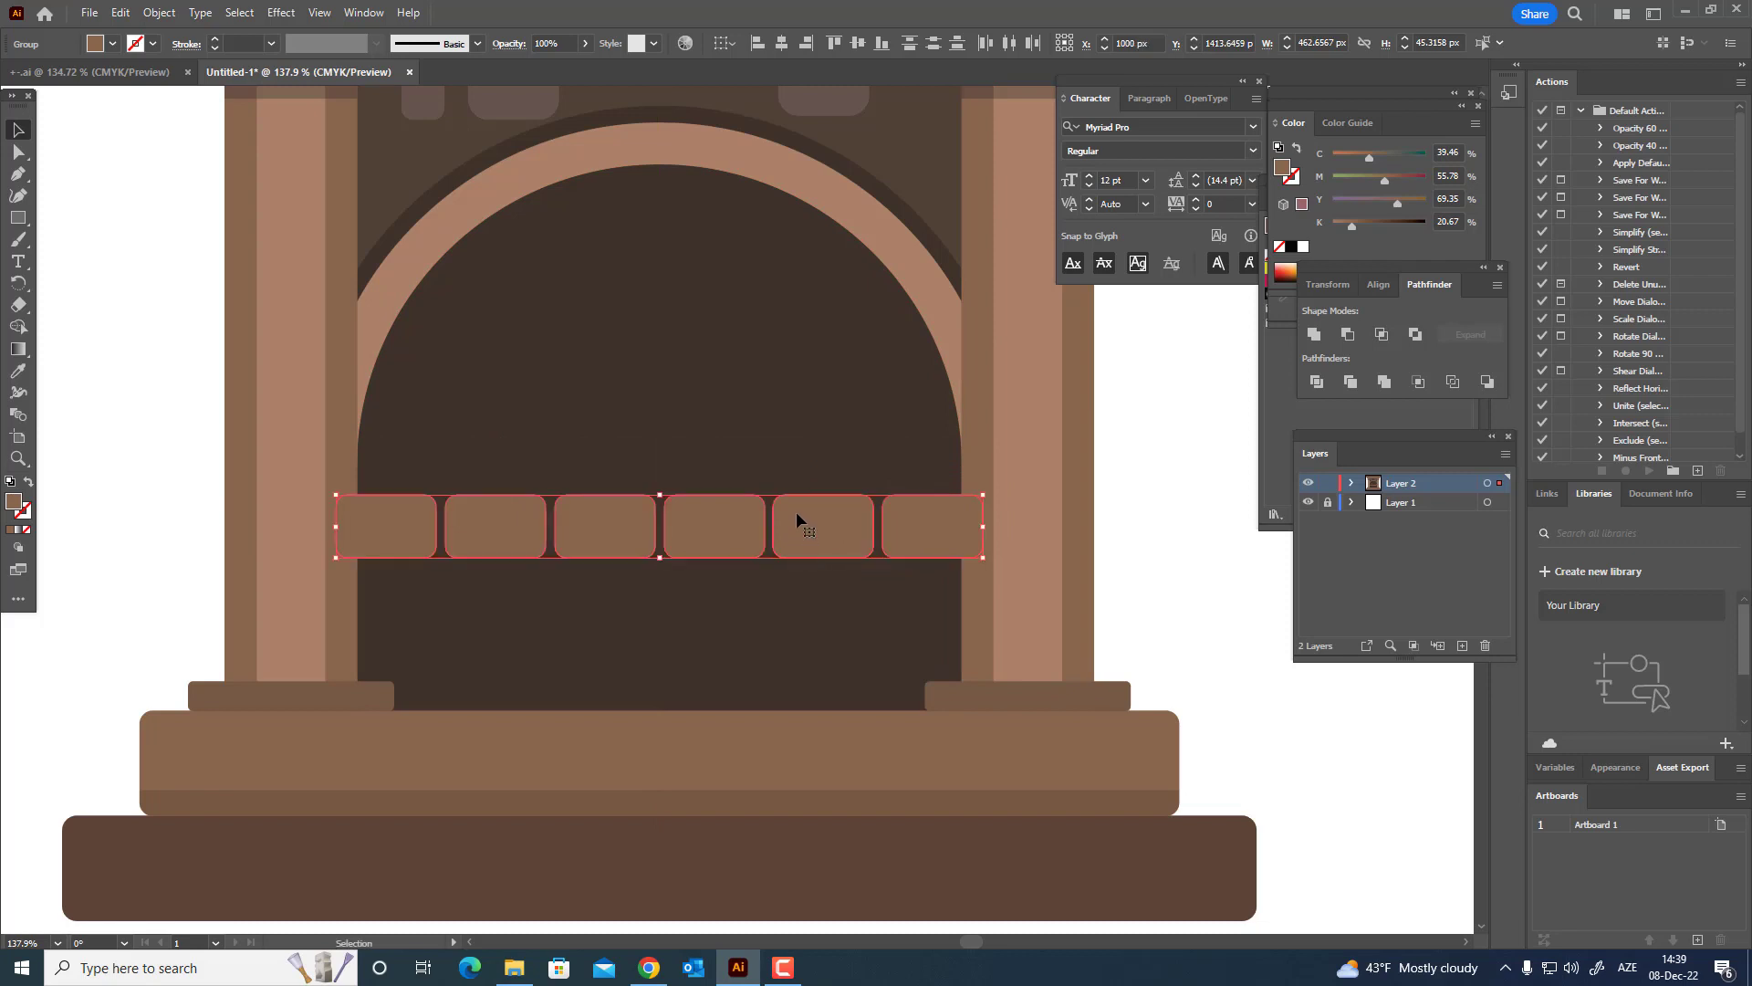
{"action": "double_click", "coordinate": [12, 504]}
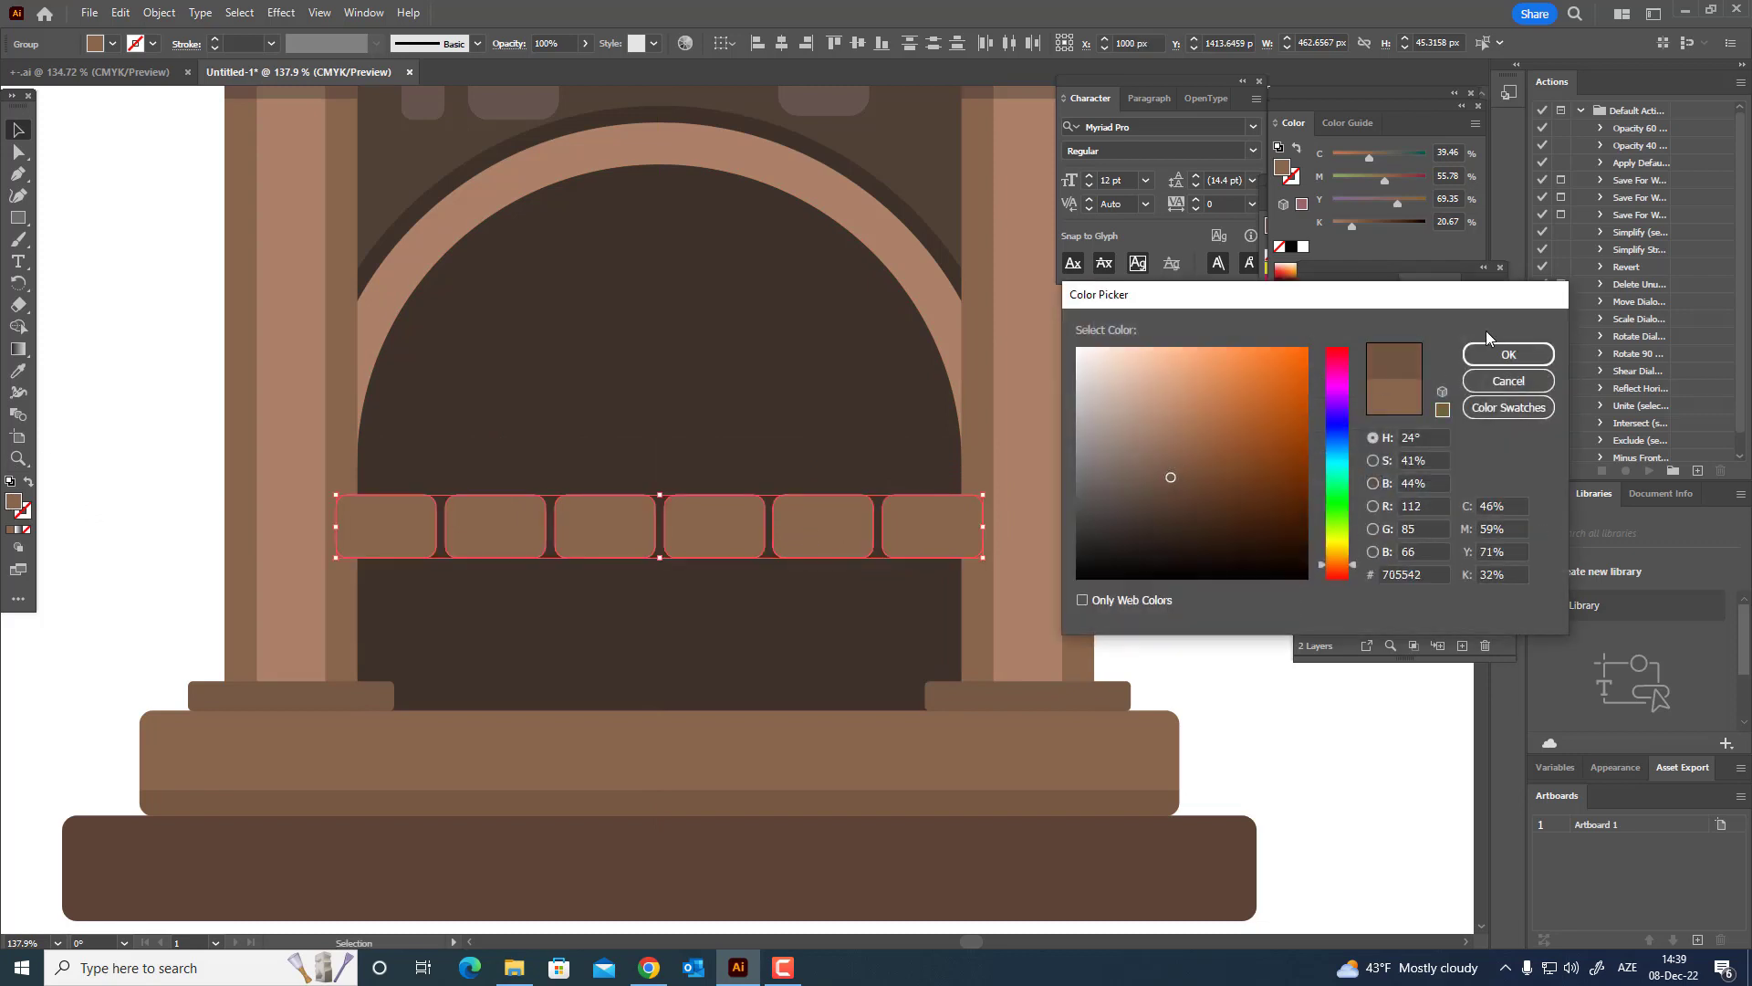
{"action": "left_click", "coordinate": [1497, 352]}
- Move the row of six bricks onto the empty area right of the structure and group it
{"action": "key", "text": "z"}
{"action": "left_click_drag", "start_coordinate": [959, 317], "coordinate": [738, 380]}
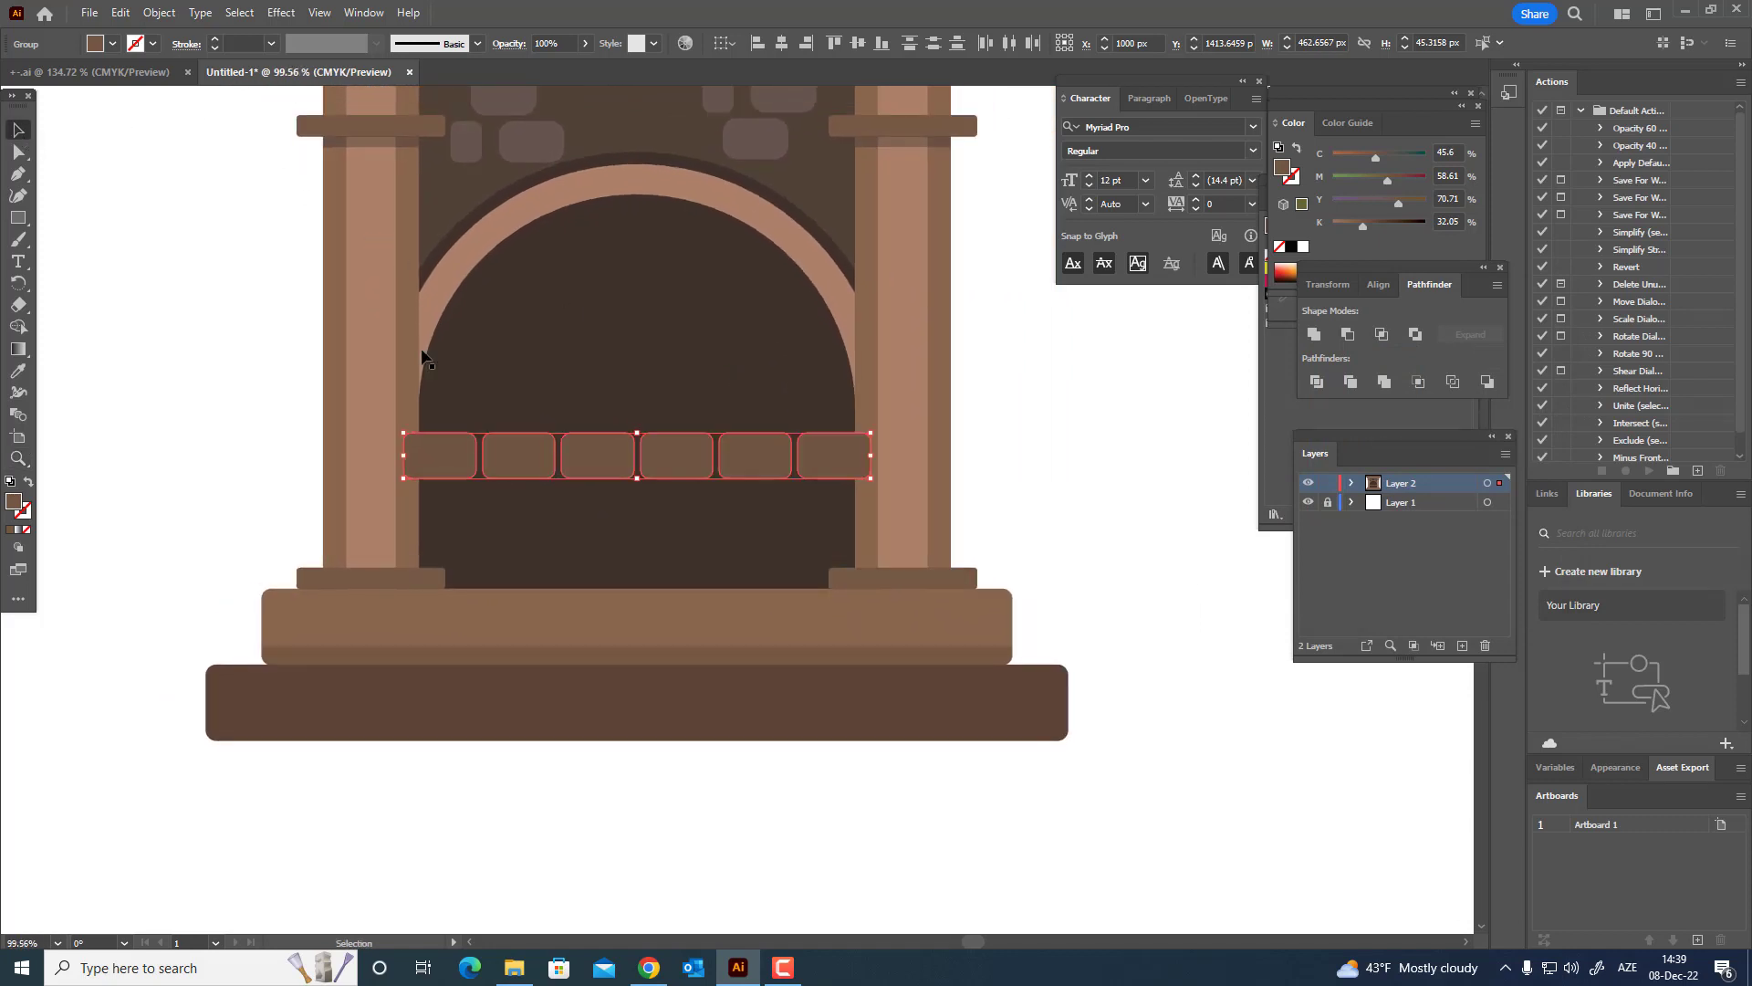
{"action": "left_click_drag", "start_coordinate": [596, 462], "coordinate": [1184, 459]}
{"action": "left_click_drag", "start_coordinate": [1195, 544], "coordinate": [847, 584]}
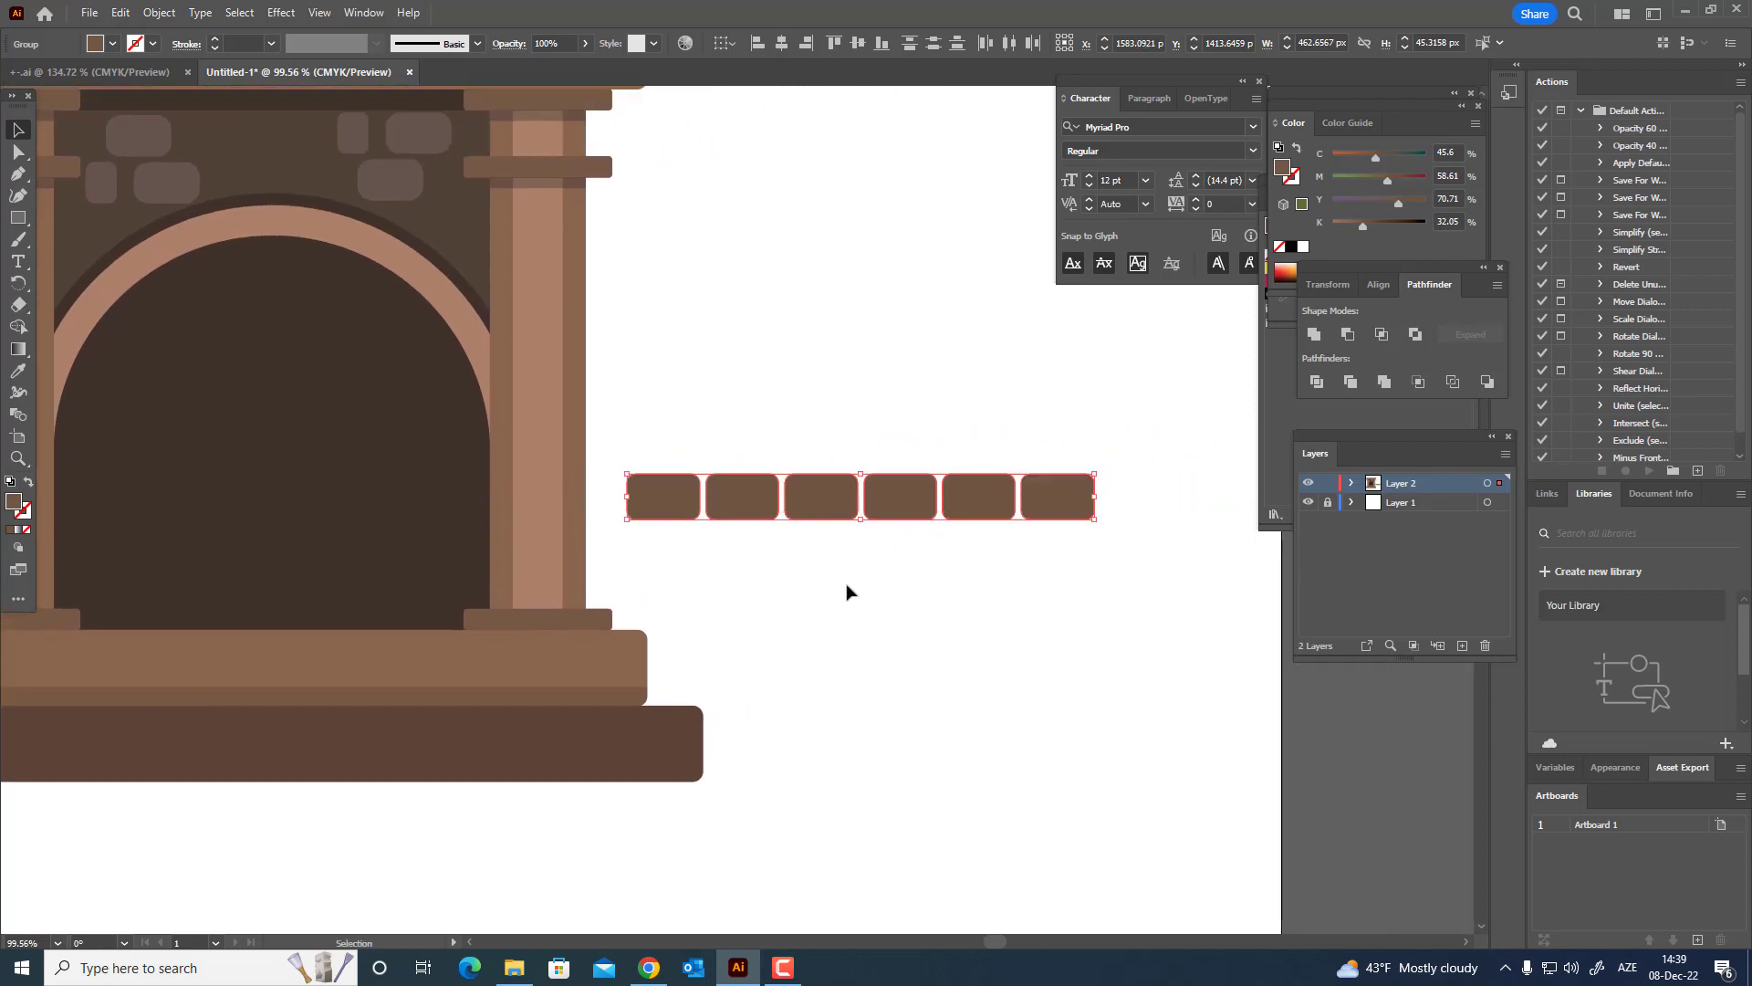
{"action": "left_click", "coordinate": [159, 12]}
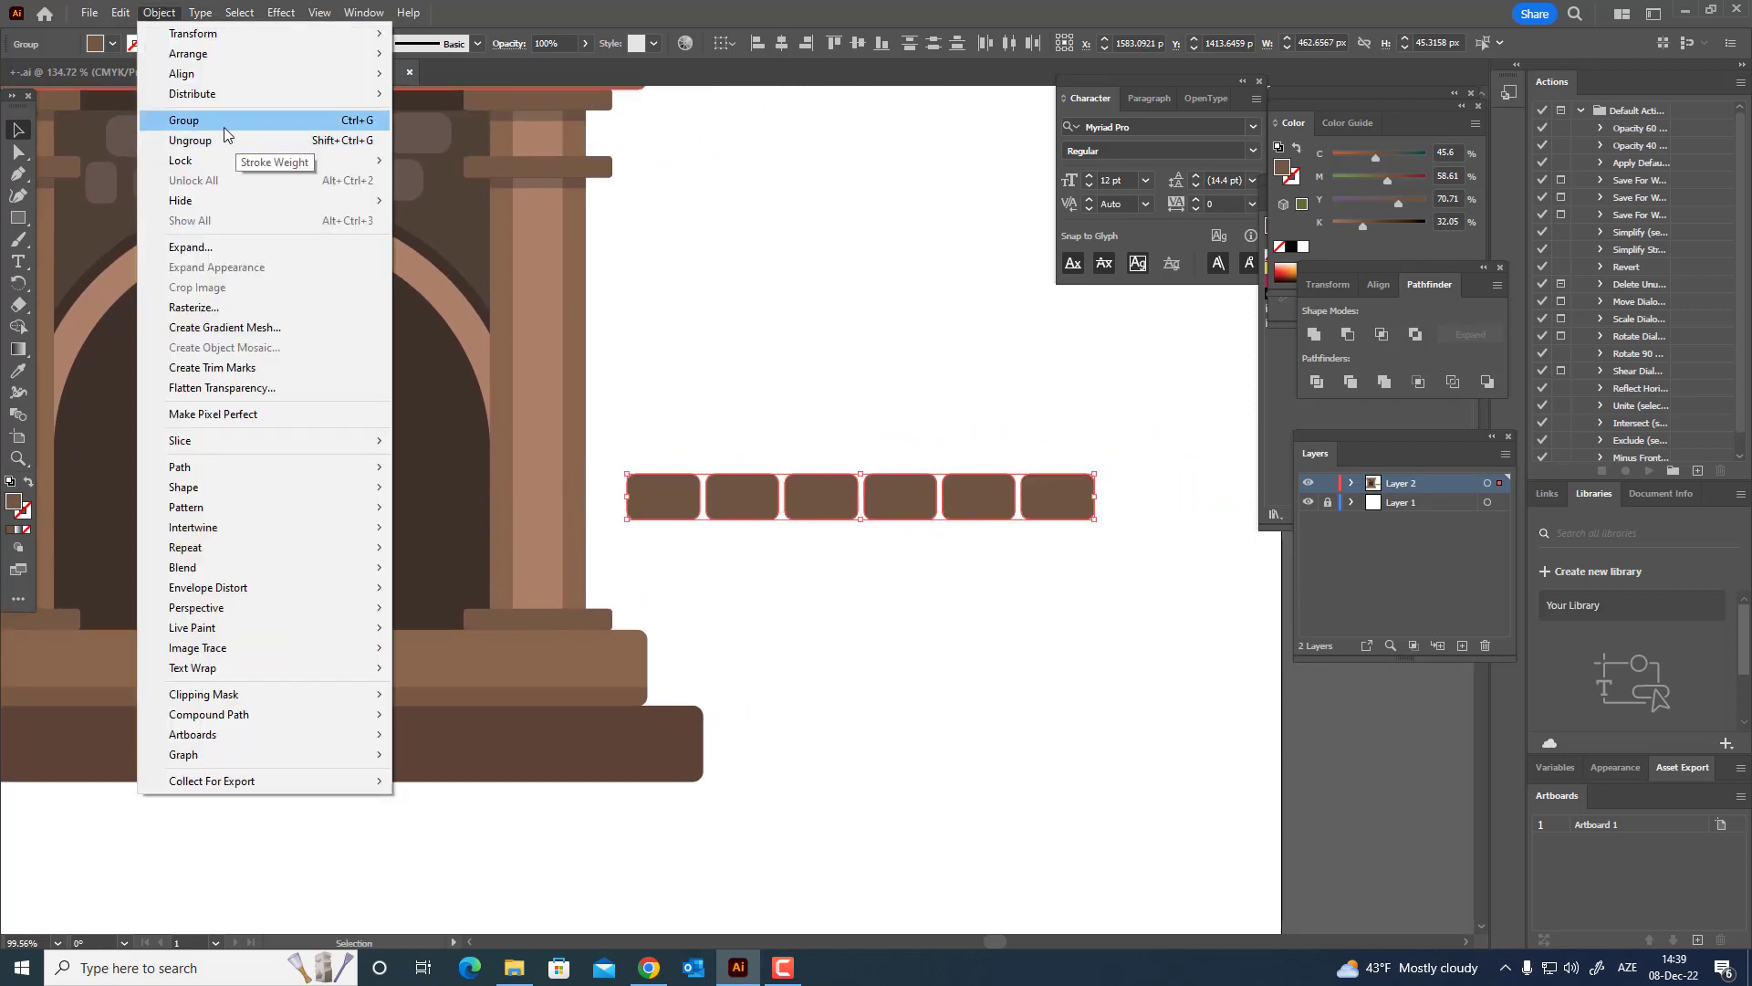
{"action": "left_click", "coordinate": [231, 118]}
- Copy the brick row, paste it in front, and place the copy above it, offset half a brick to the left
{"action": "left_click", "coordinate": [128, 13]}
{"action": "left_click", "coordinate": [183, 101]}
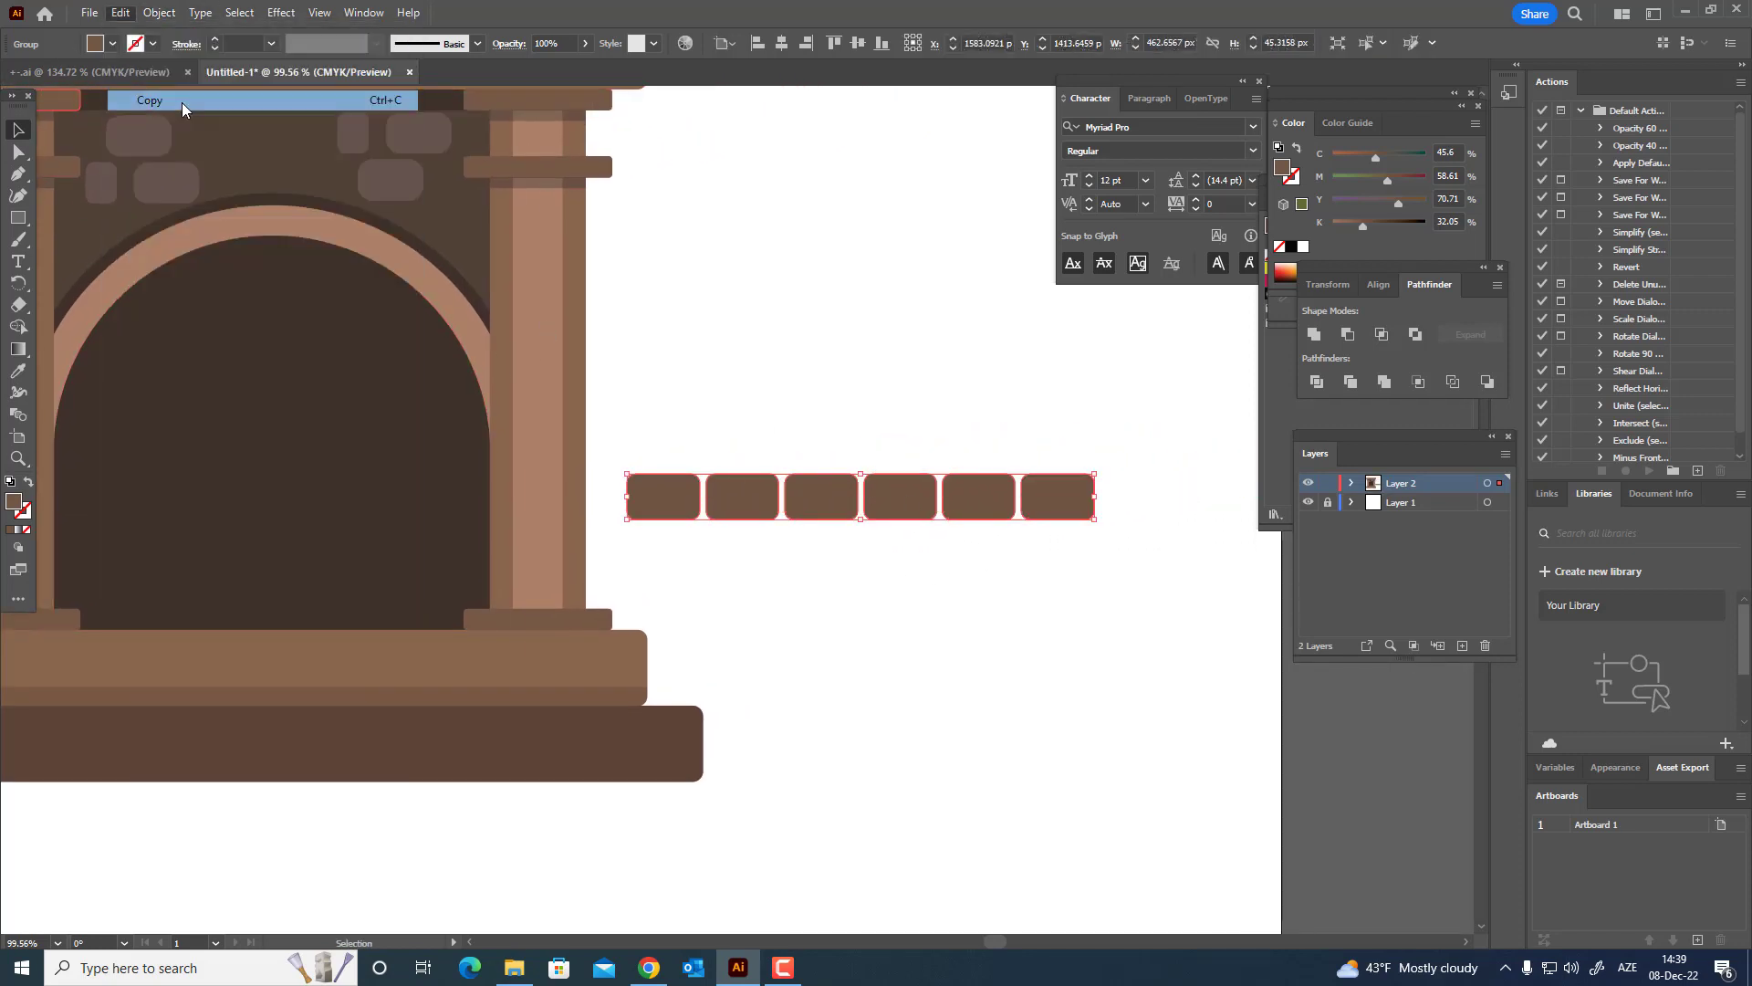
{"action": "left_click", "coordinate": [128, 13]}
{"action": "left_click", "coordinate": [243, 140]}
{"action": "left_click_drag", "start_coordinate": [969, 496], "coordinate": [951, 442]}
{"action": "left_click", "coordinate": [995, 597]}
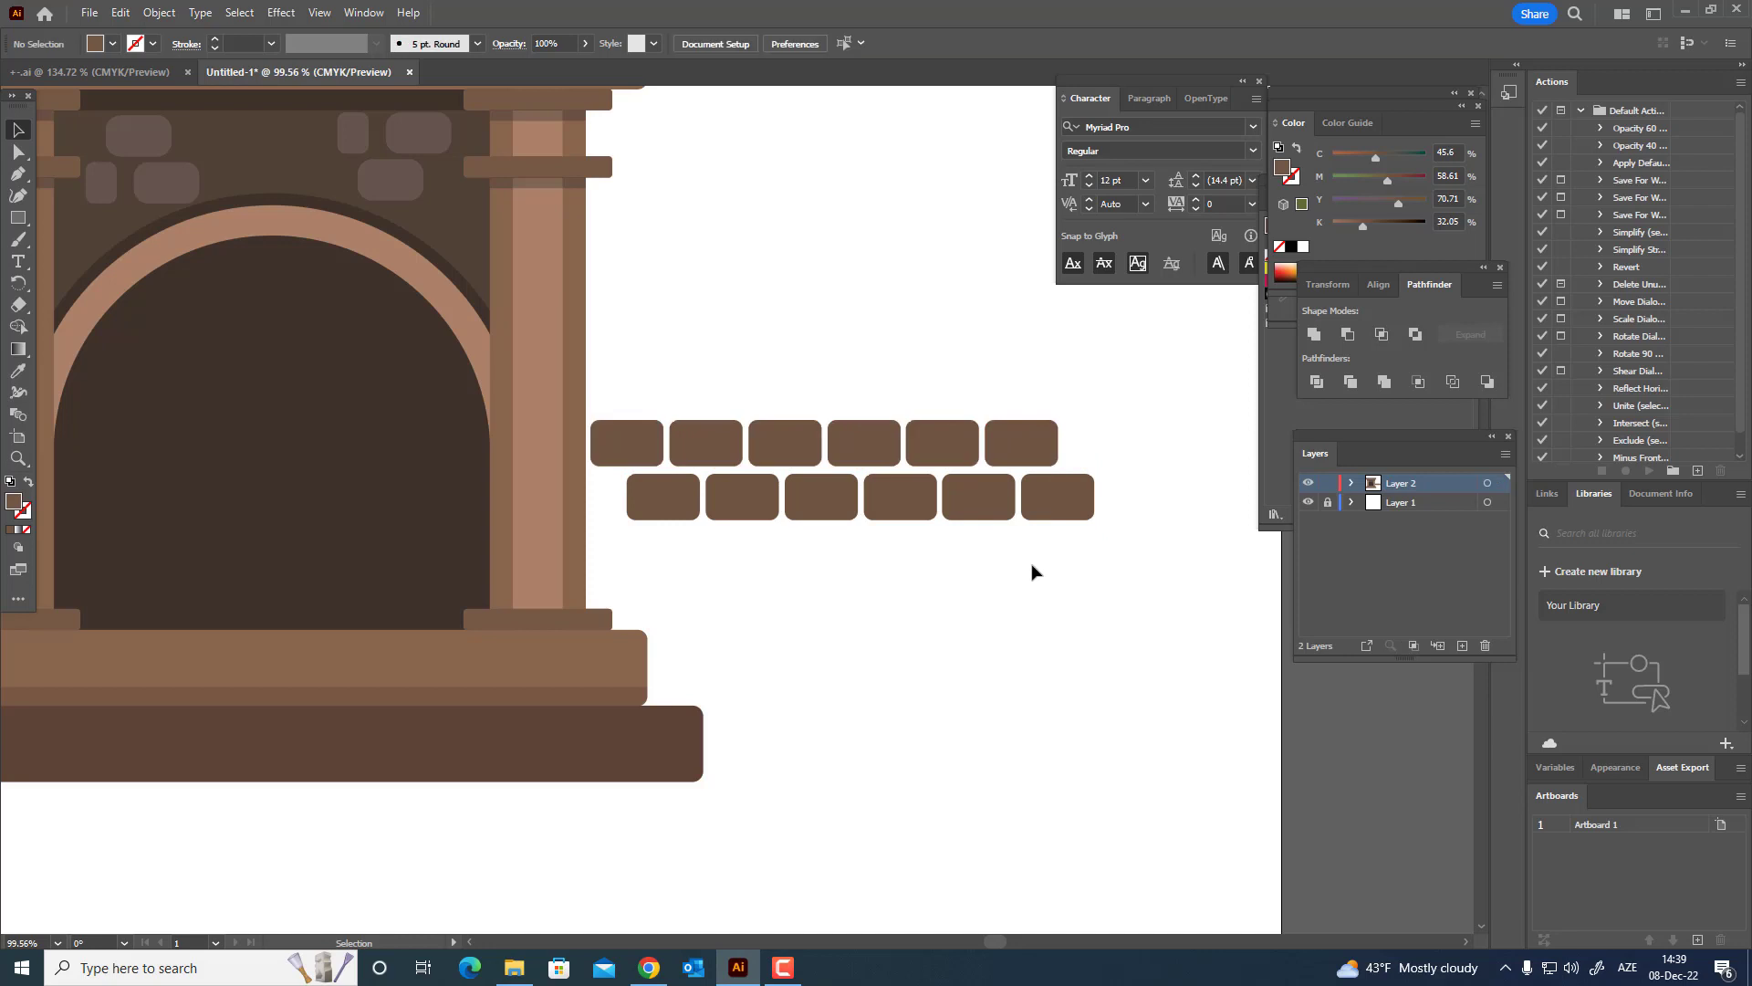
- Copy the two staggered brick rows and place the pasted copy directly above them to make four rows
{"action": "left_click", "coordinate": [1048, 425]}
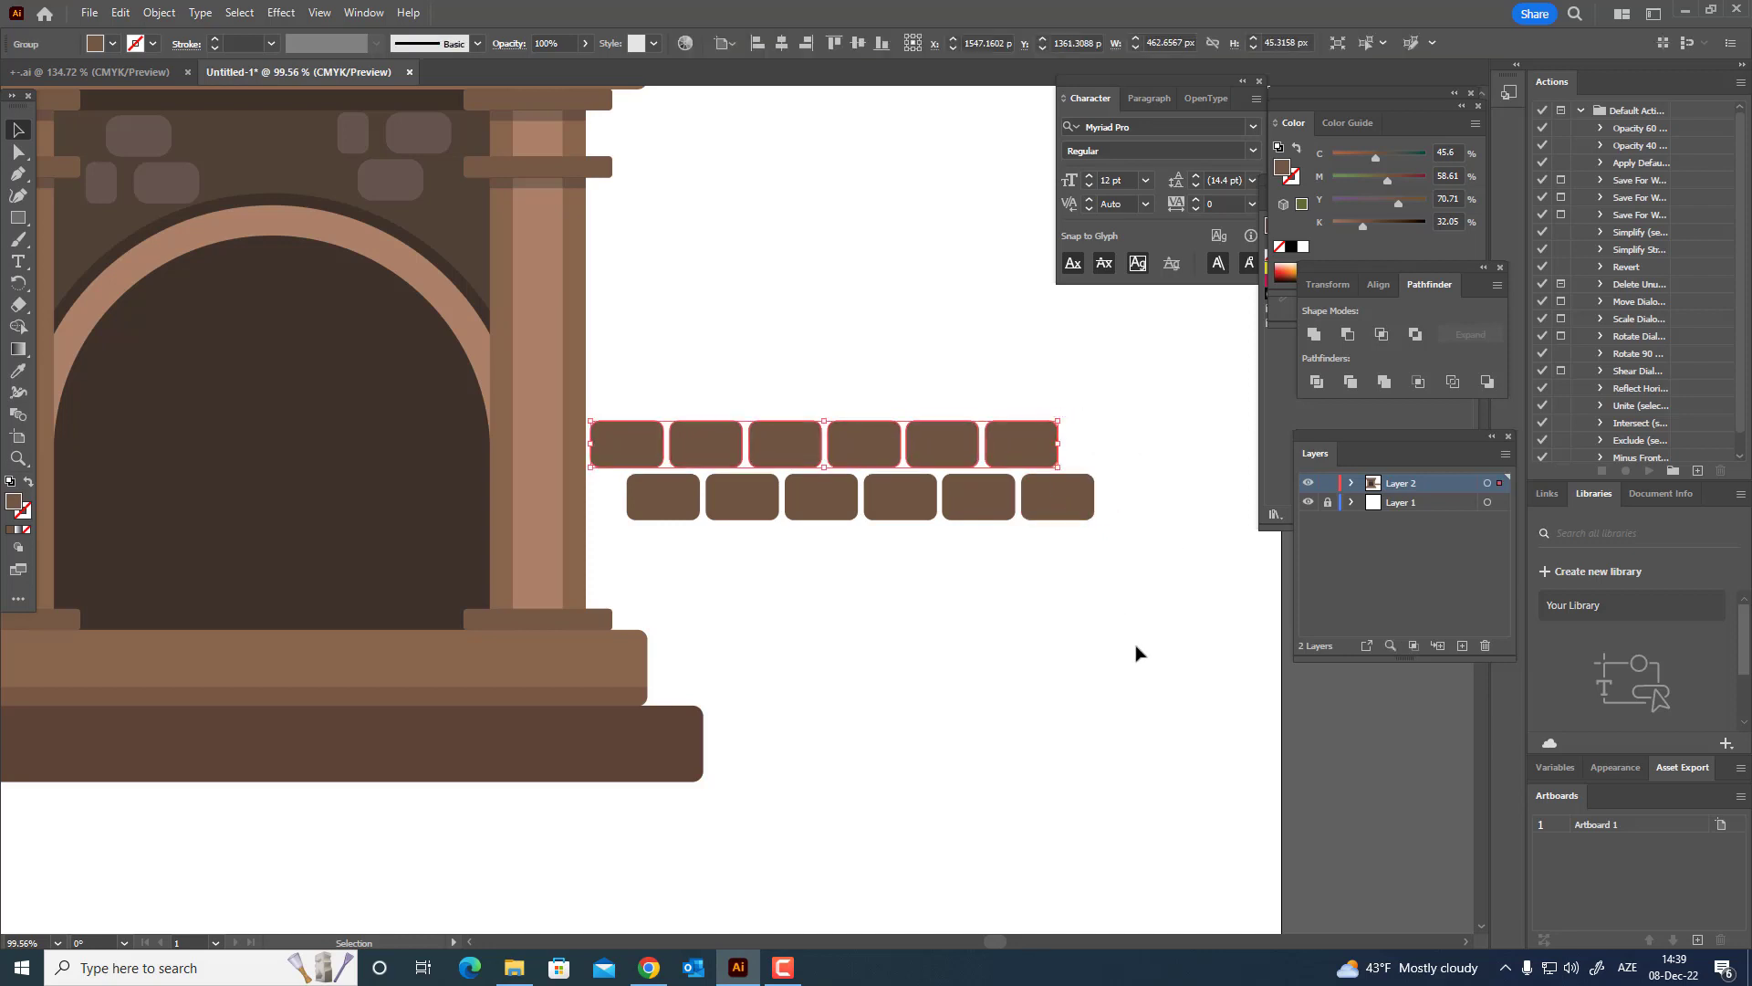
{"action": "left_click", "coordinate": [1037, 500], "text": "shift"}
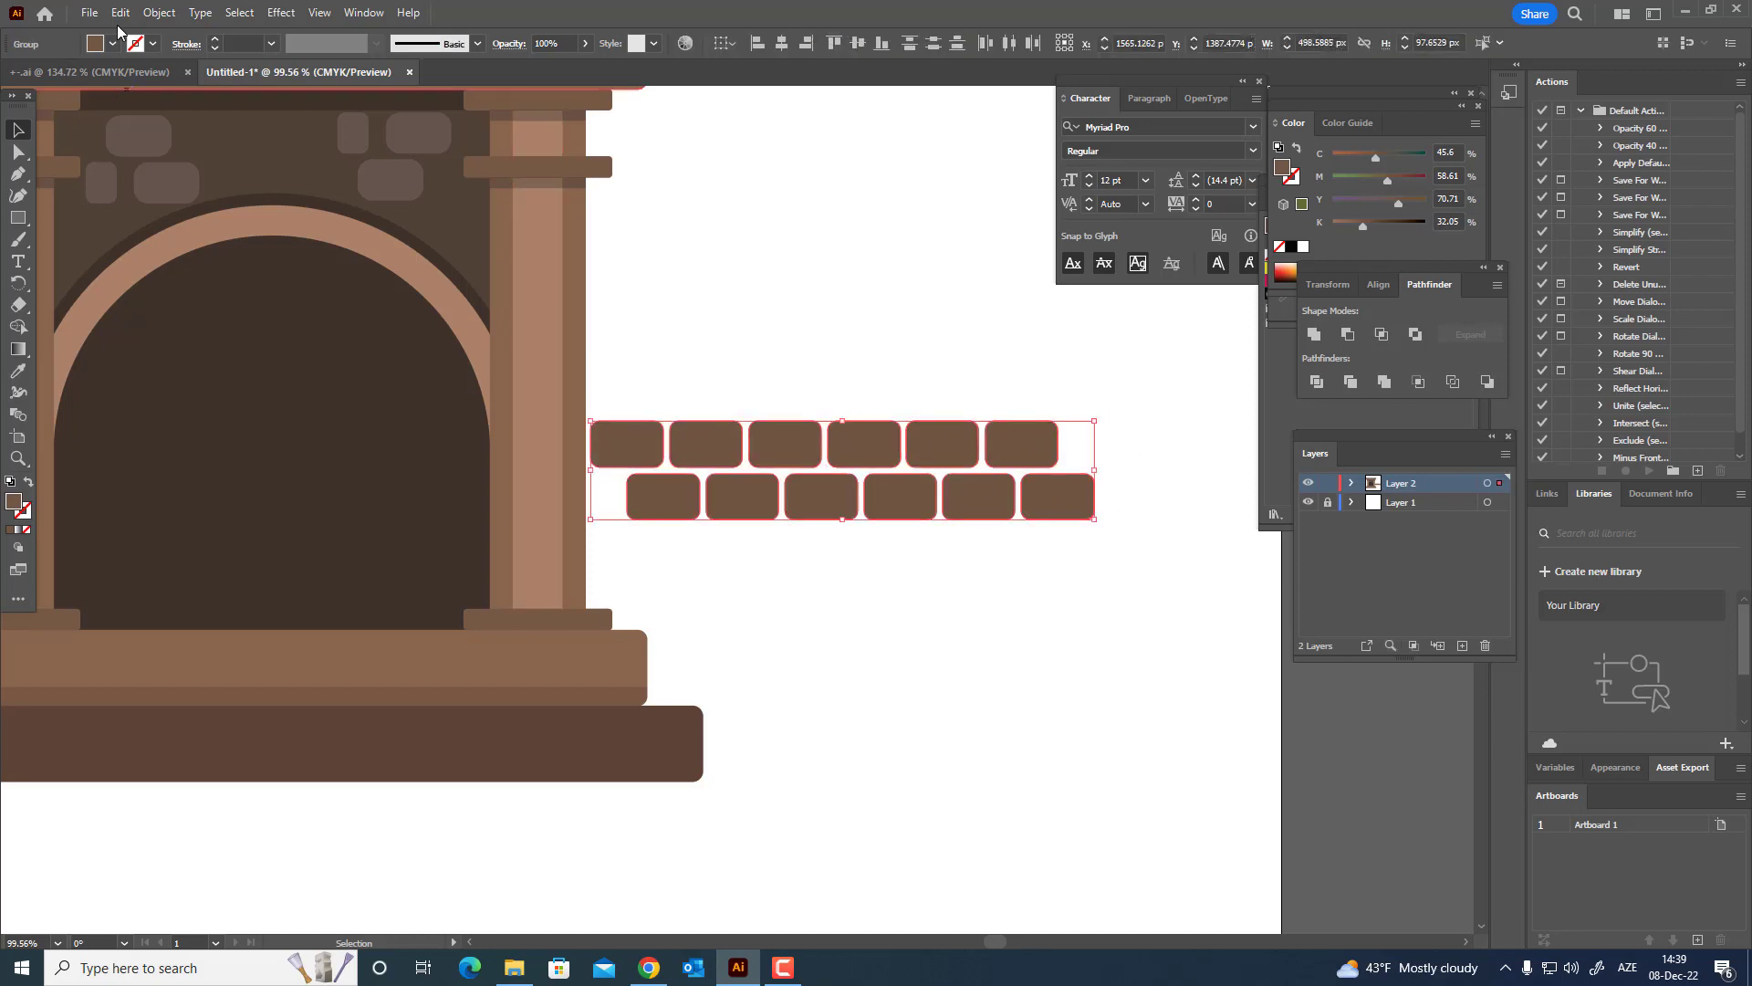
{"action": "left_click", "coordinate": [120, 13]}
{"action": "left_click", "coordinate": [164, 100]}
{"action": "left_click", "coordinate": [120, 13]}
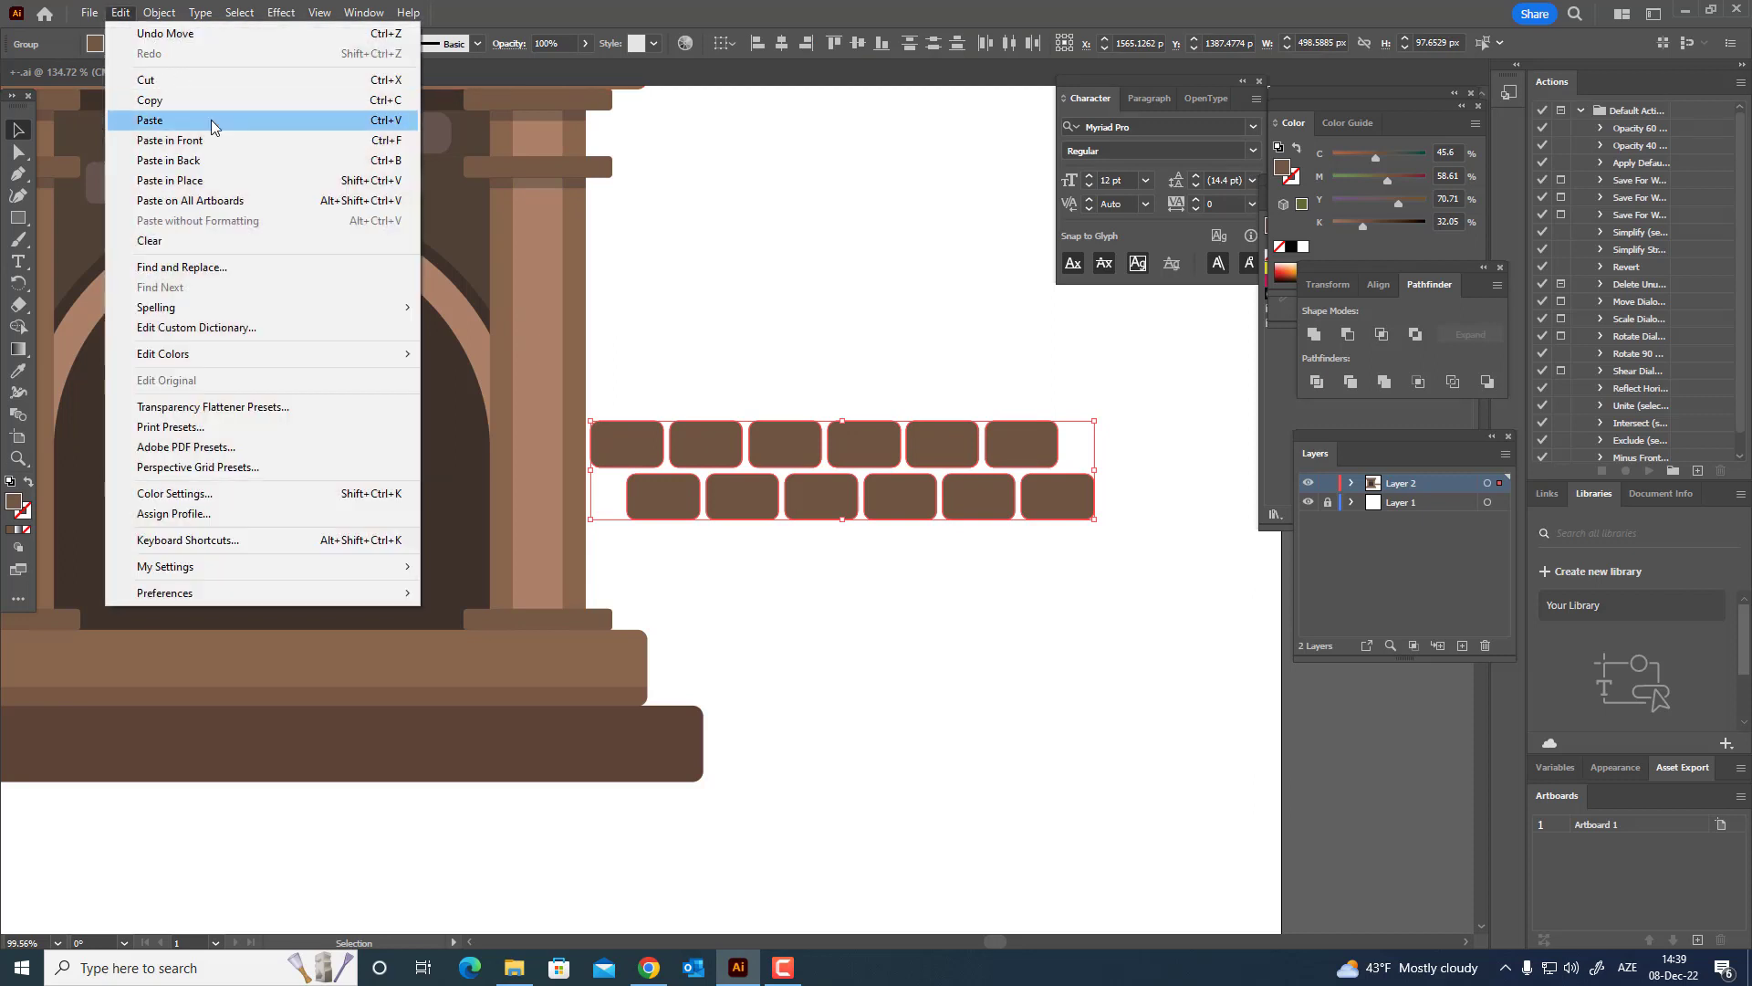
{"action": "left_click", "coordinate": [211, 119]}
{"action": "left_click_drag", "start_coordinate": [797, 486], "coordinate": [880, 383]}
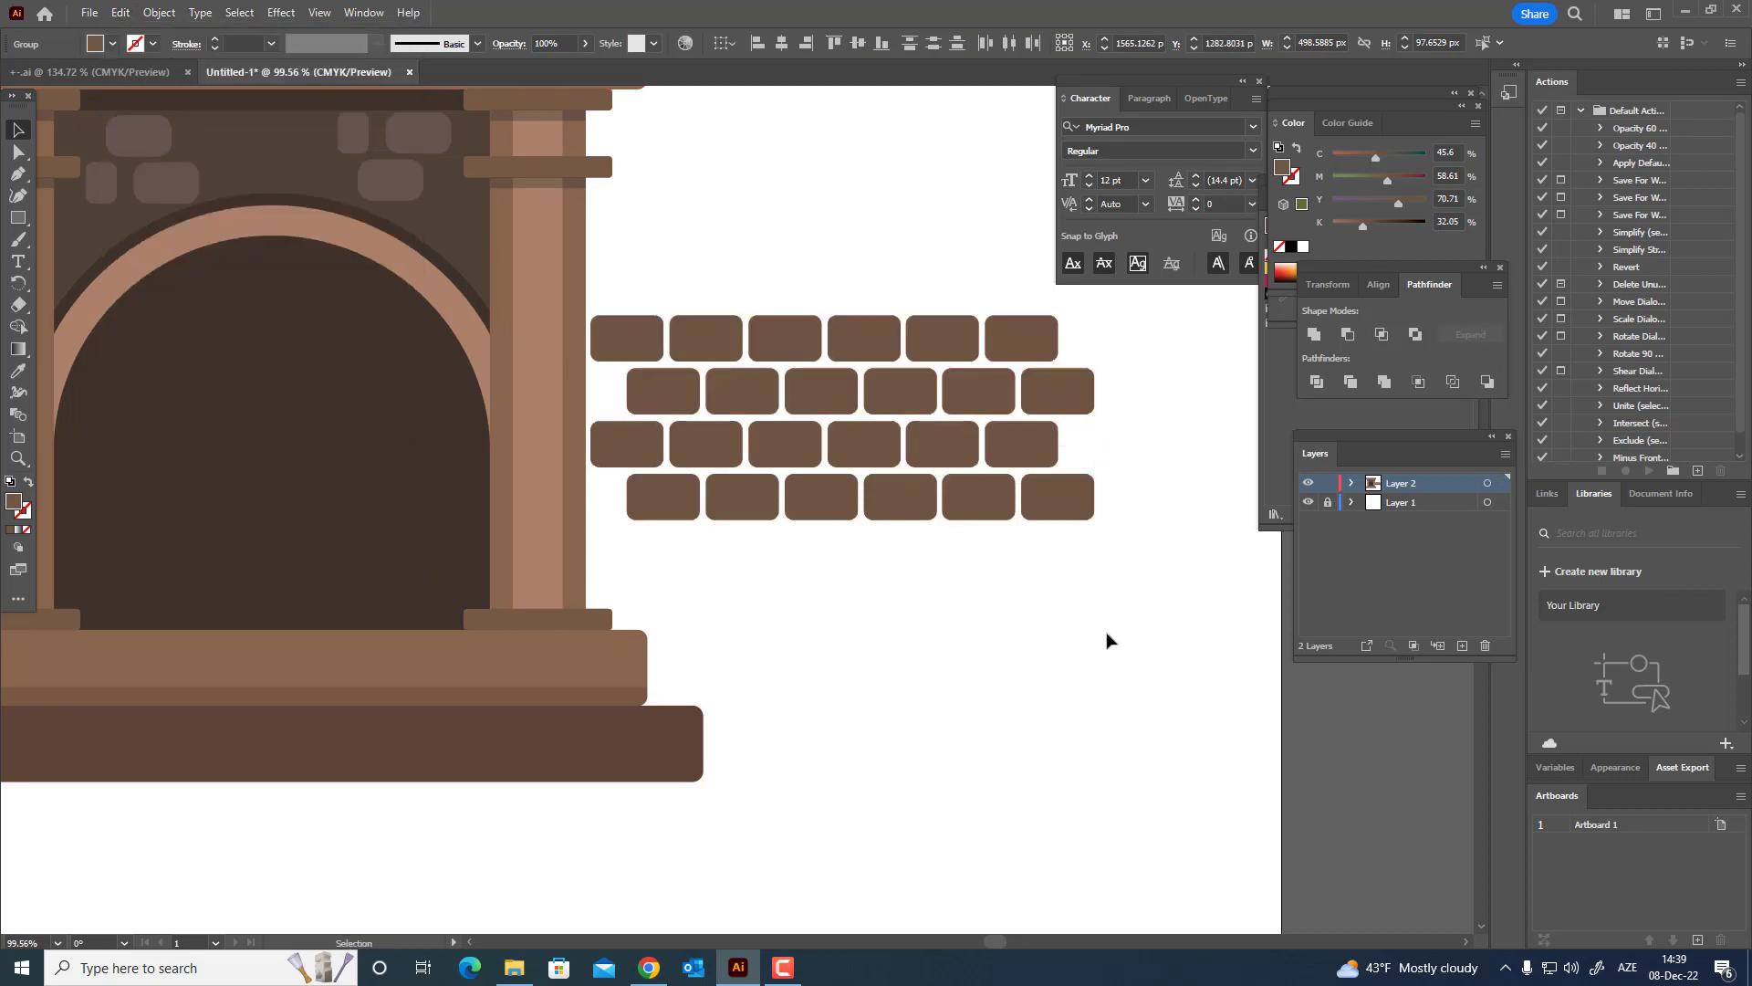
{"action": "left_click", "coordinate": [1106, 632]}
- Select the four brick rows, copy them, paste them in front, and move the copy up to make eight rows
{"action": "left_click_drag", "start_coordinate": [1082, 581], "coordinate": [1033, 615]}
{"action": "left_click_drag", "start_coordinate": [648, 376], "coordinate": [624, 342]}
{"action": "left_click_drag", "start_coordinate": [959, 465], "coordinate": [913, 552]}
{"action": "left_click", "coordinate": [124, 16]}
{"action": "left_click", "coordinate": [150, 99]}
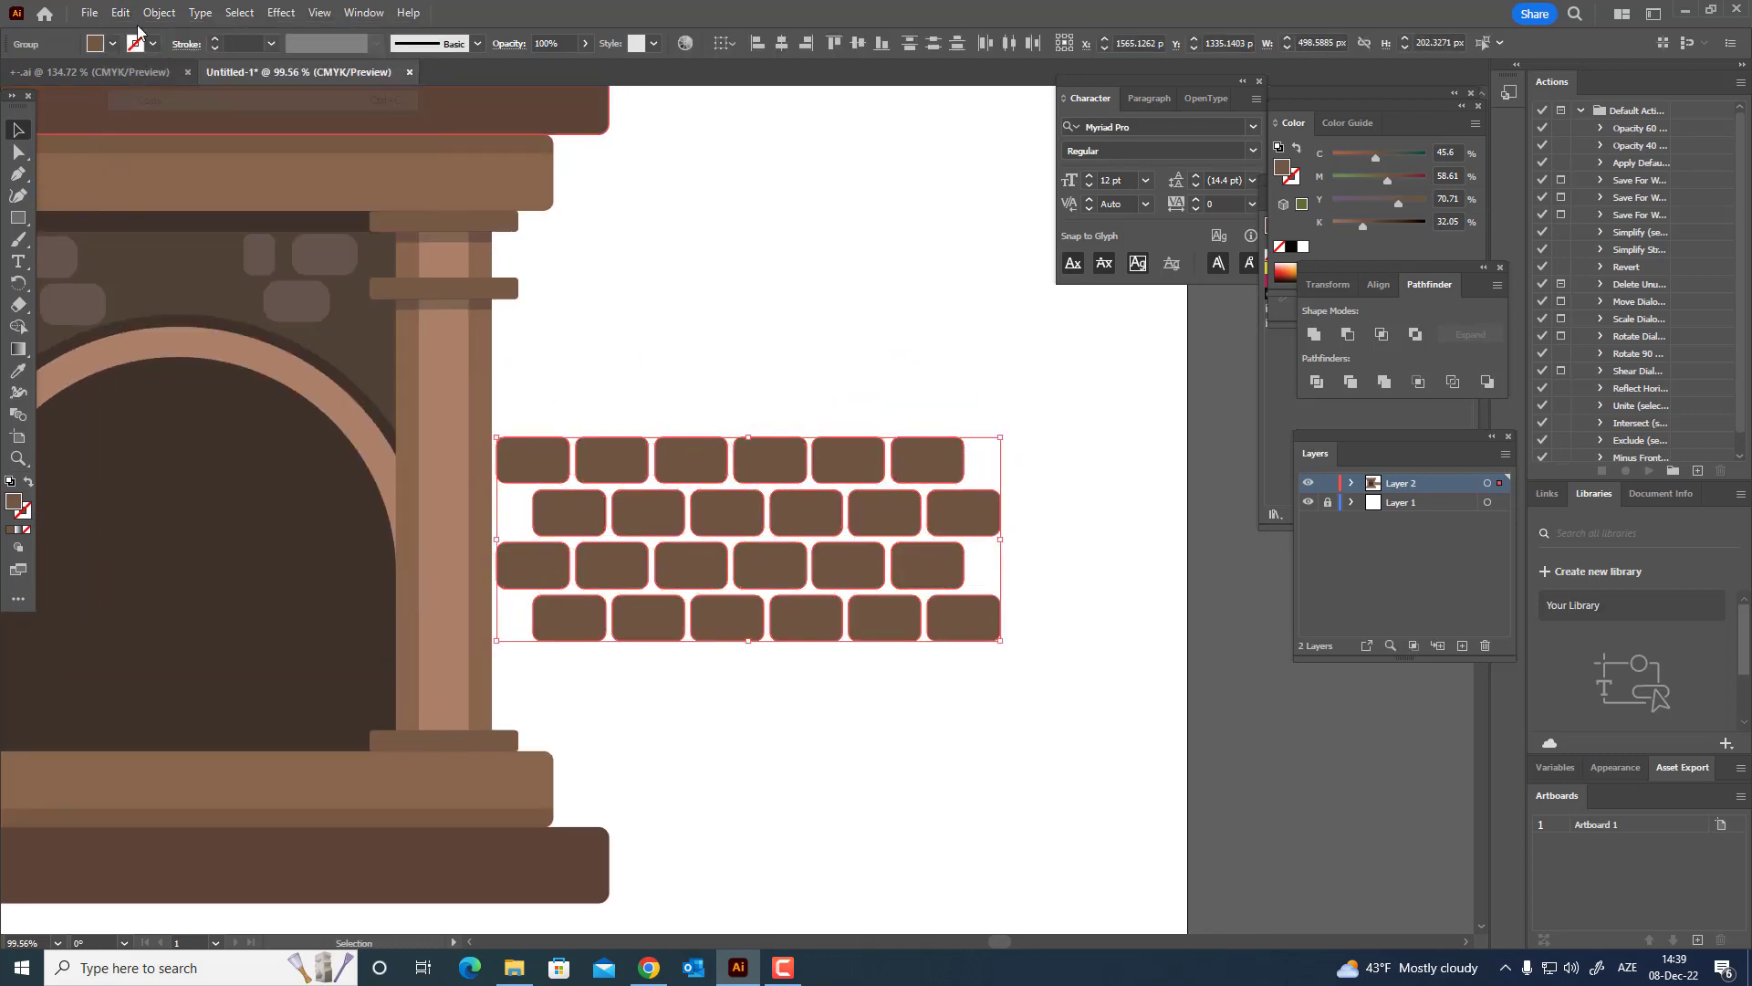
{"action": "left_click", "coordinate": [121, 13]}
{"action": "left_click", "coordinate": [170, 140]}
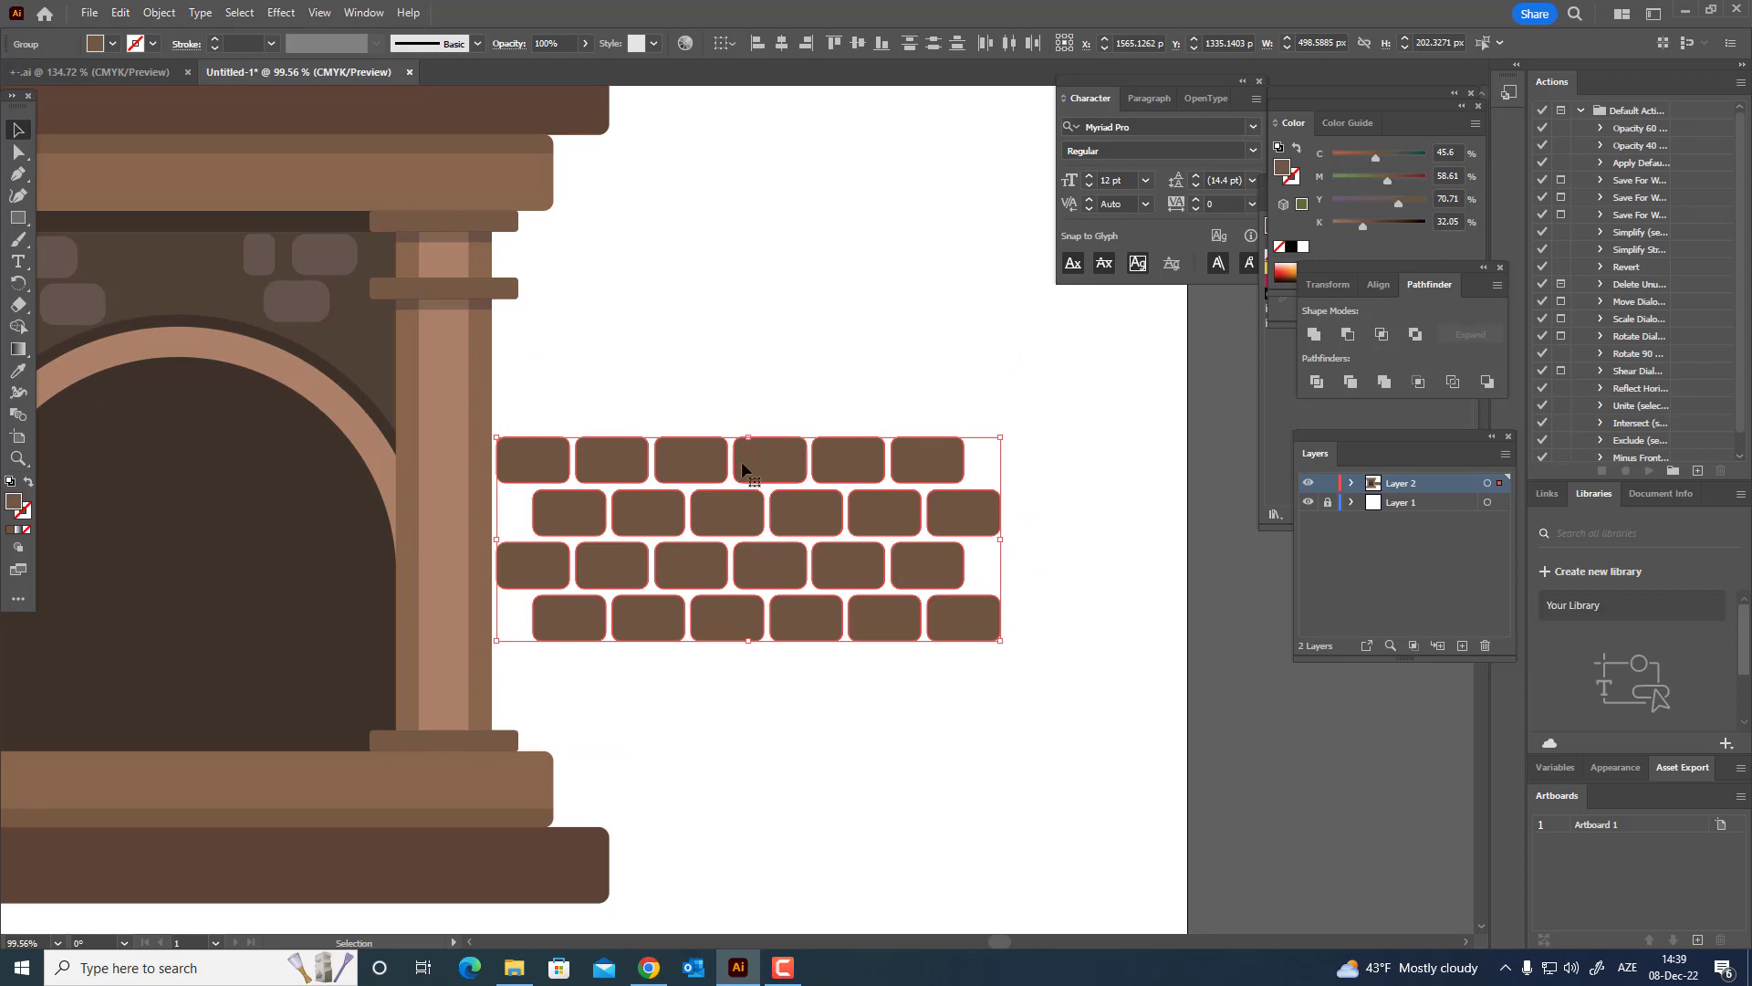
{"action": "left_click_drag", "start_coordinate": [742, 469], "coordinate": [749, 261]}
- Select all eight staggered brick rows and group them into one brick wall
{"action": "left_click_drag", "start_coordinate": [1009, 686], "coordinate": [604, 309]}
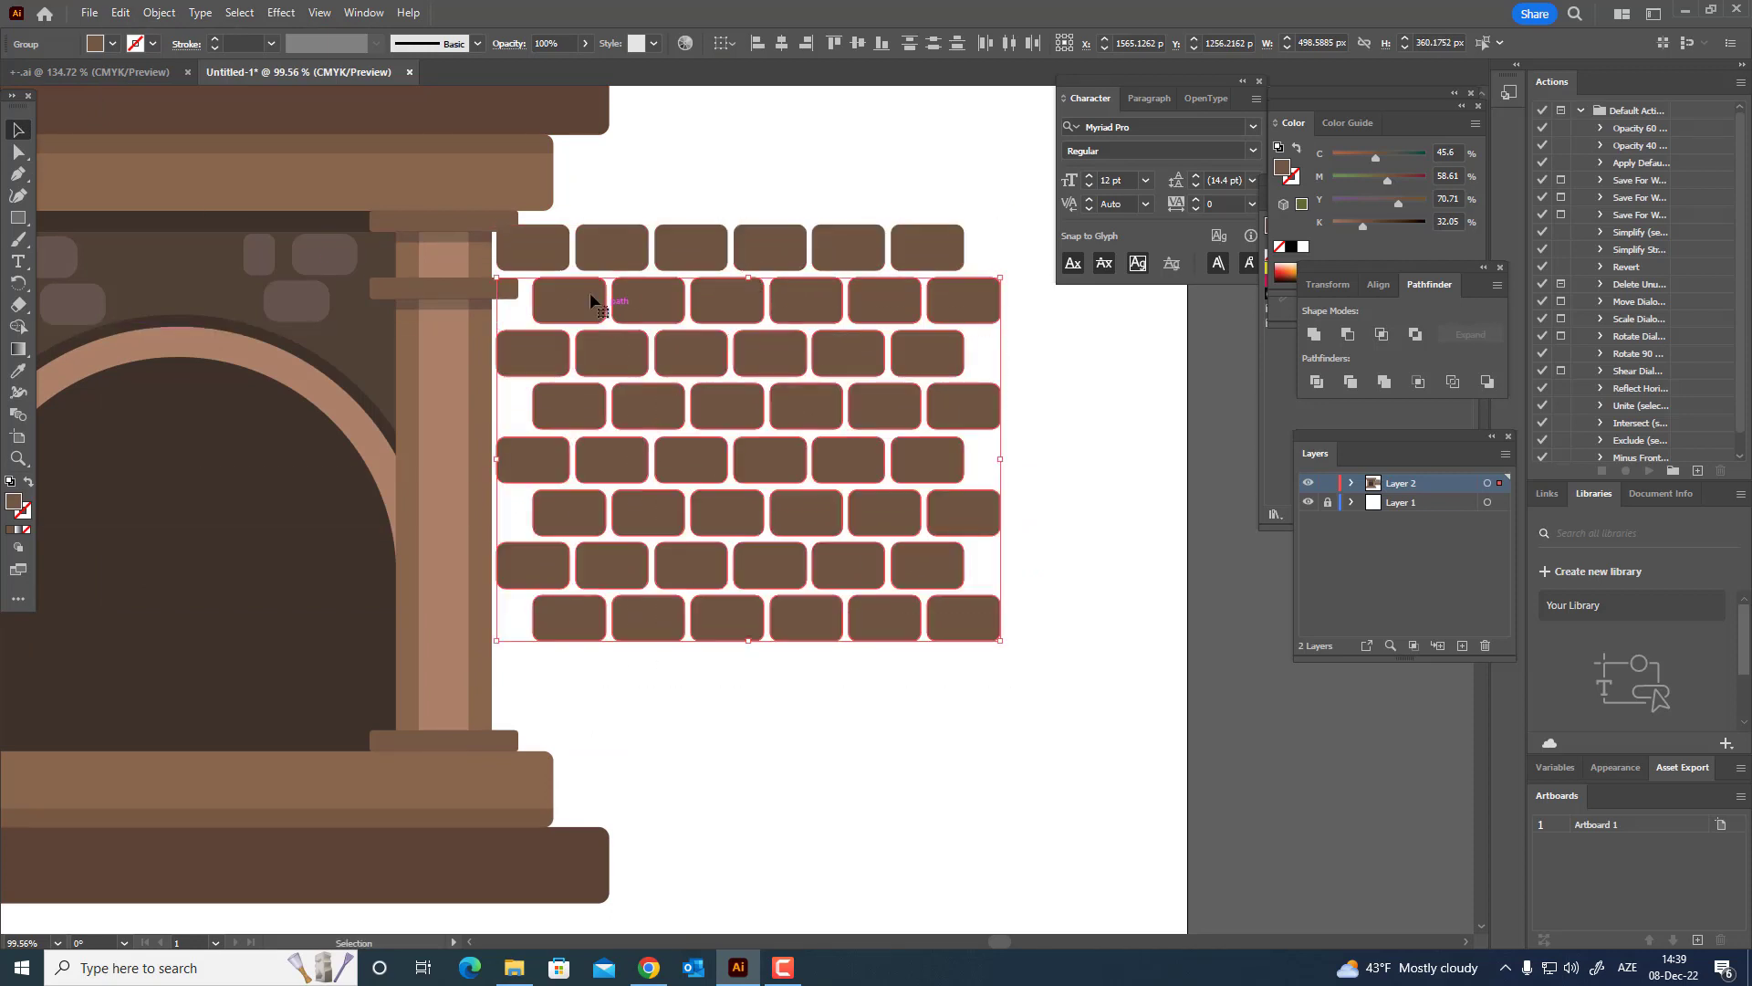
{"action": "left_click_drag", "start_coordinate": [574, 246], "coordinate": [521, 244]}
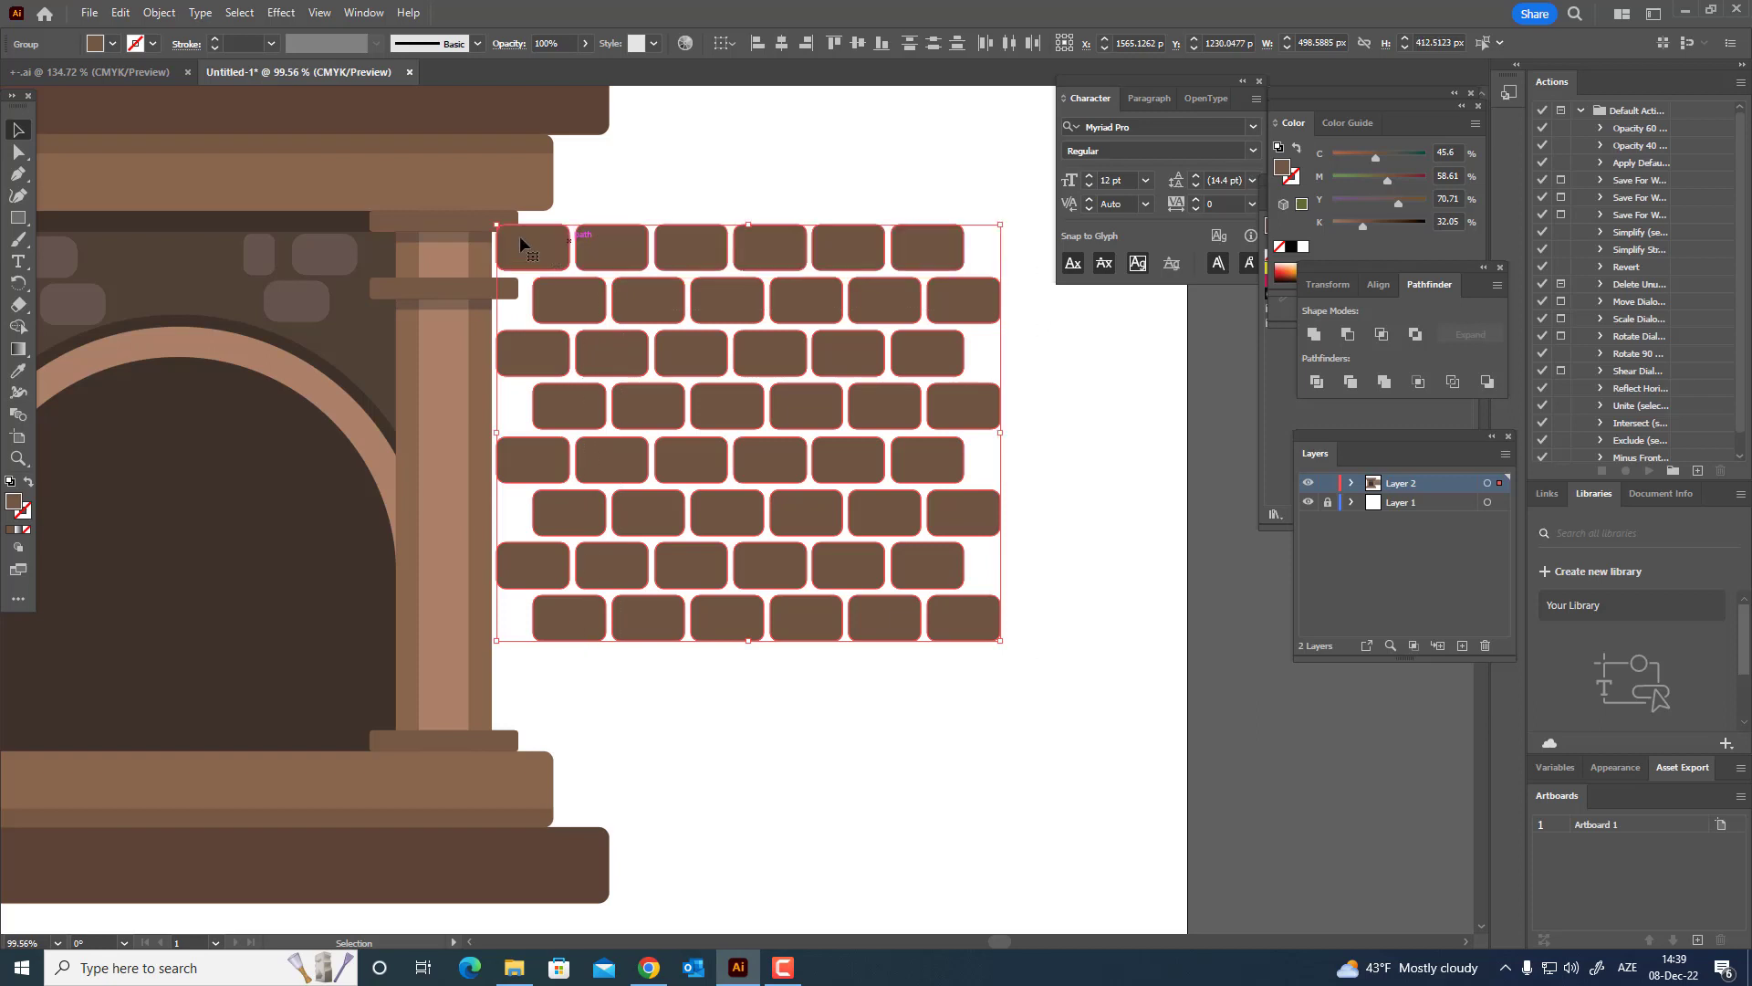
{"action": "left_click", "coordinate": [159, 12]}
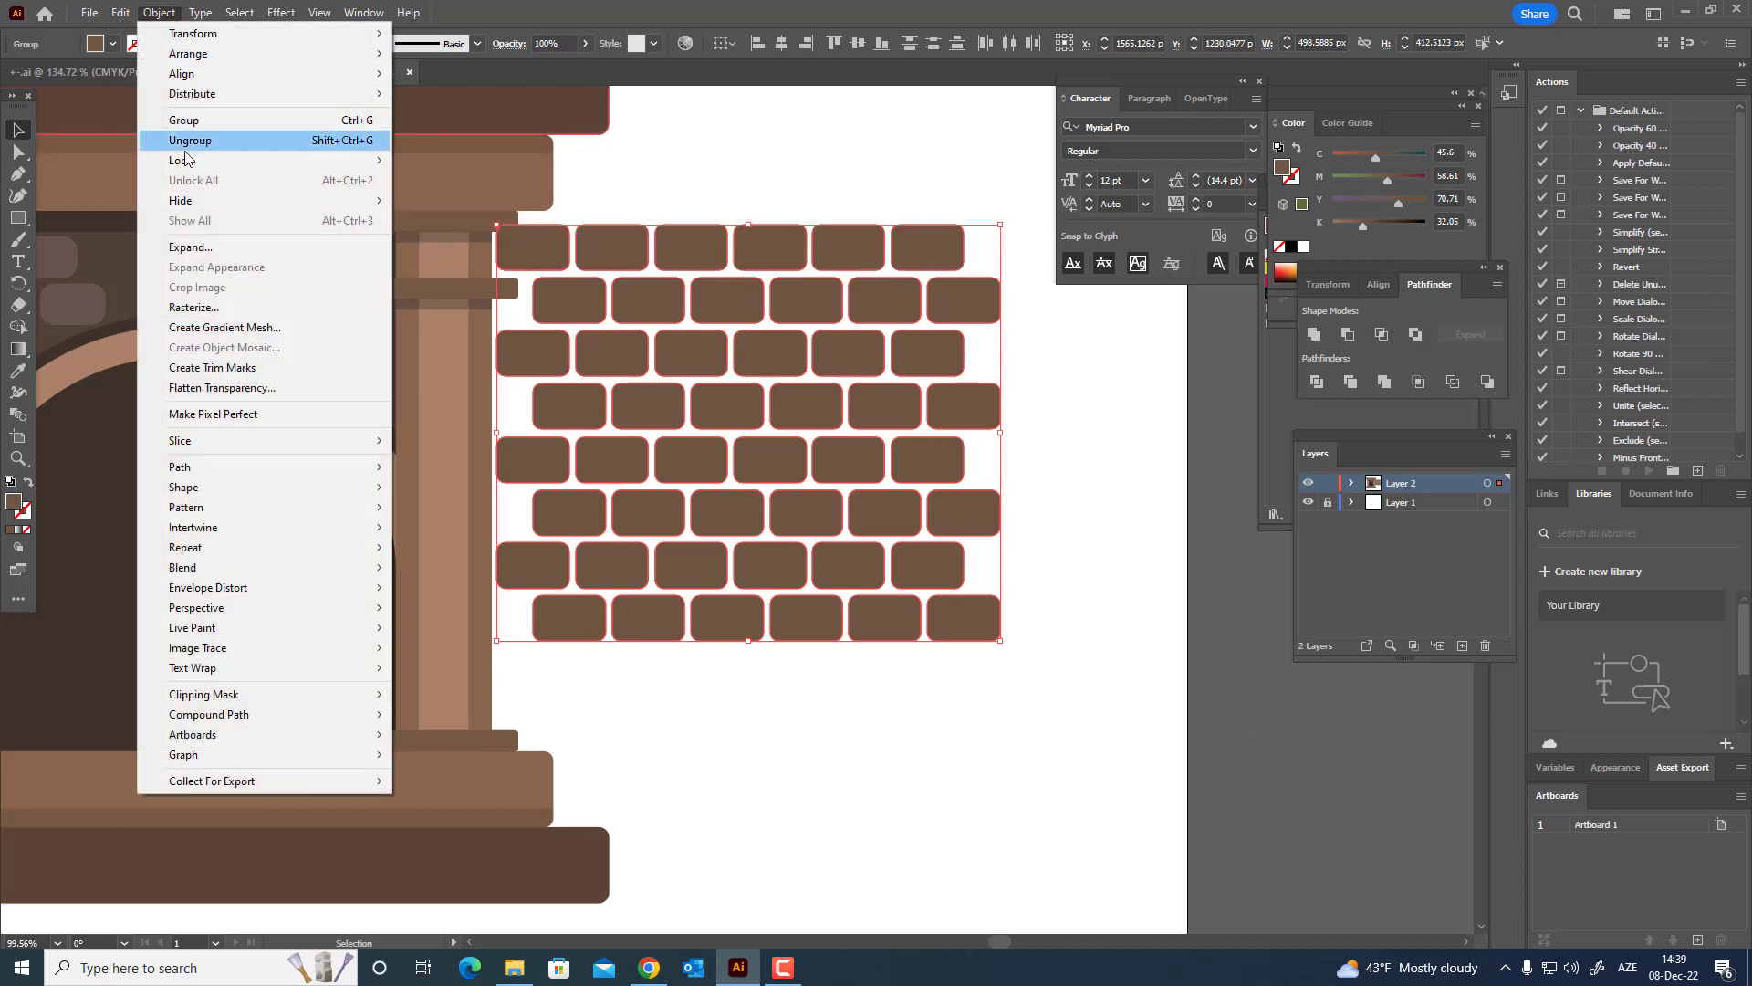
{"action": "left_click", "coordinate": [209, 133]}
{"action": "left_click_drag", "start_coordinate": [720, 704], "coordinate": [1016, 649]}
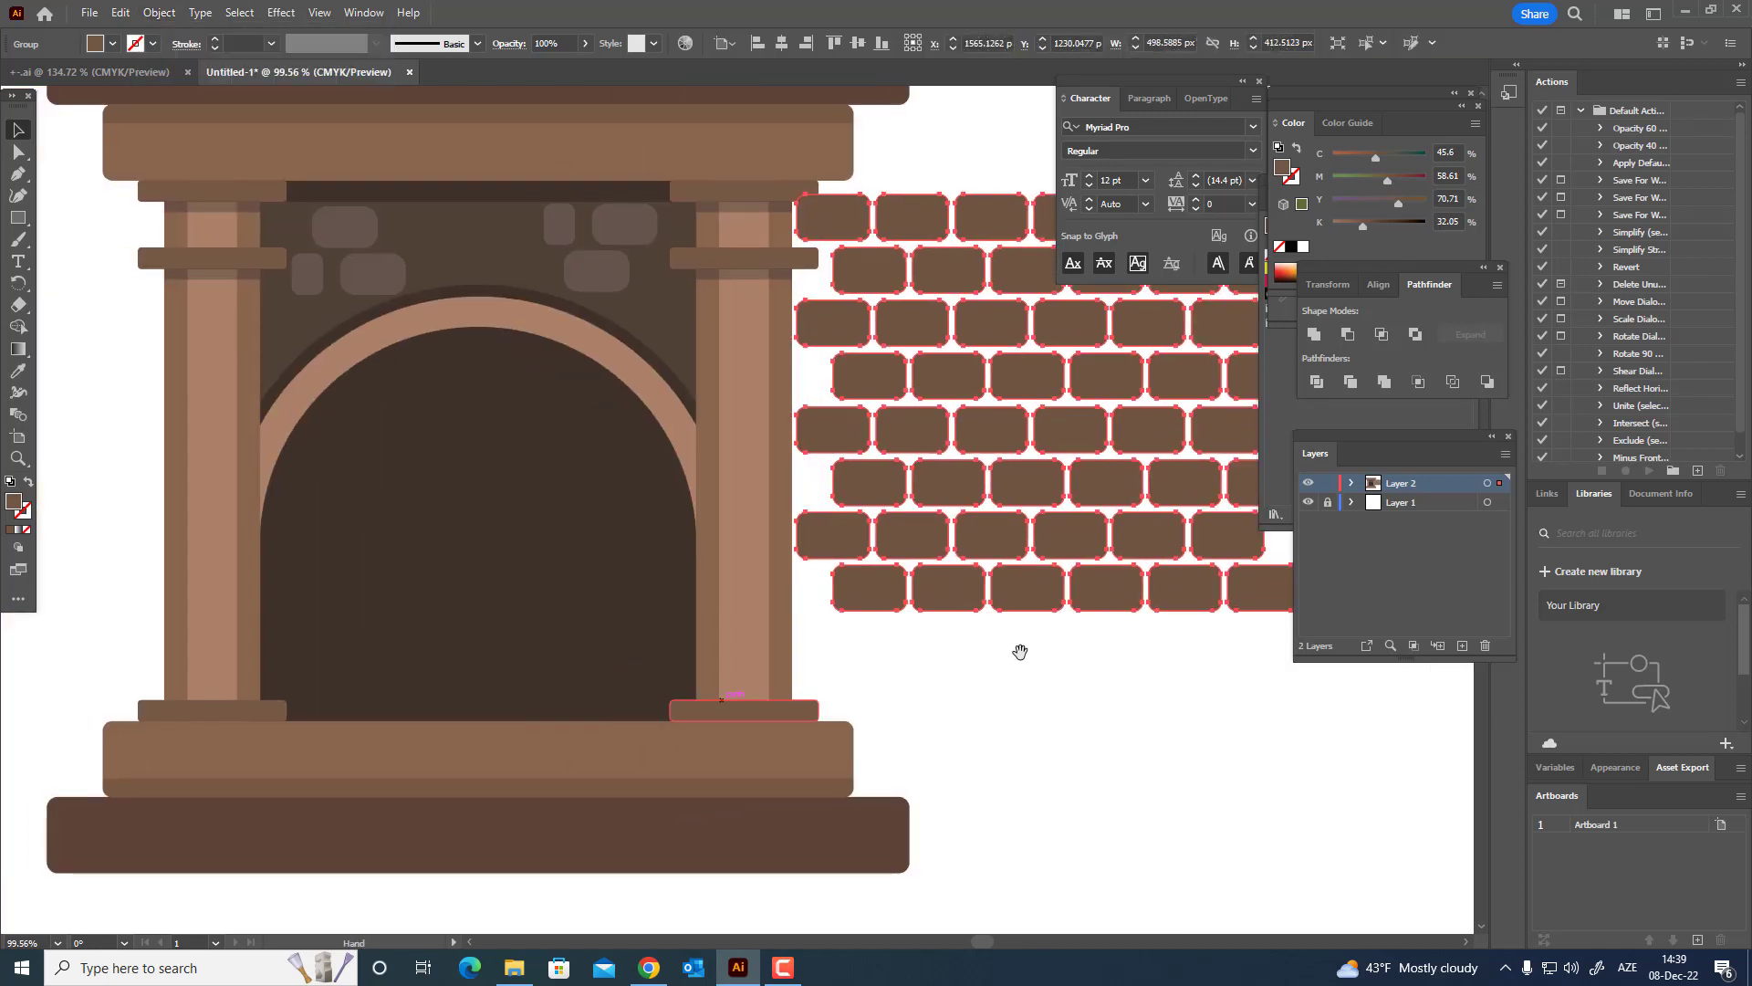
- Move the grouped brick wall over the dark arched opening between the columns
{"action": "left_click_drag", "start_coordinate": [721, 655], "coordinate": [441, 708]}
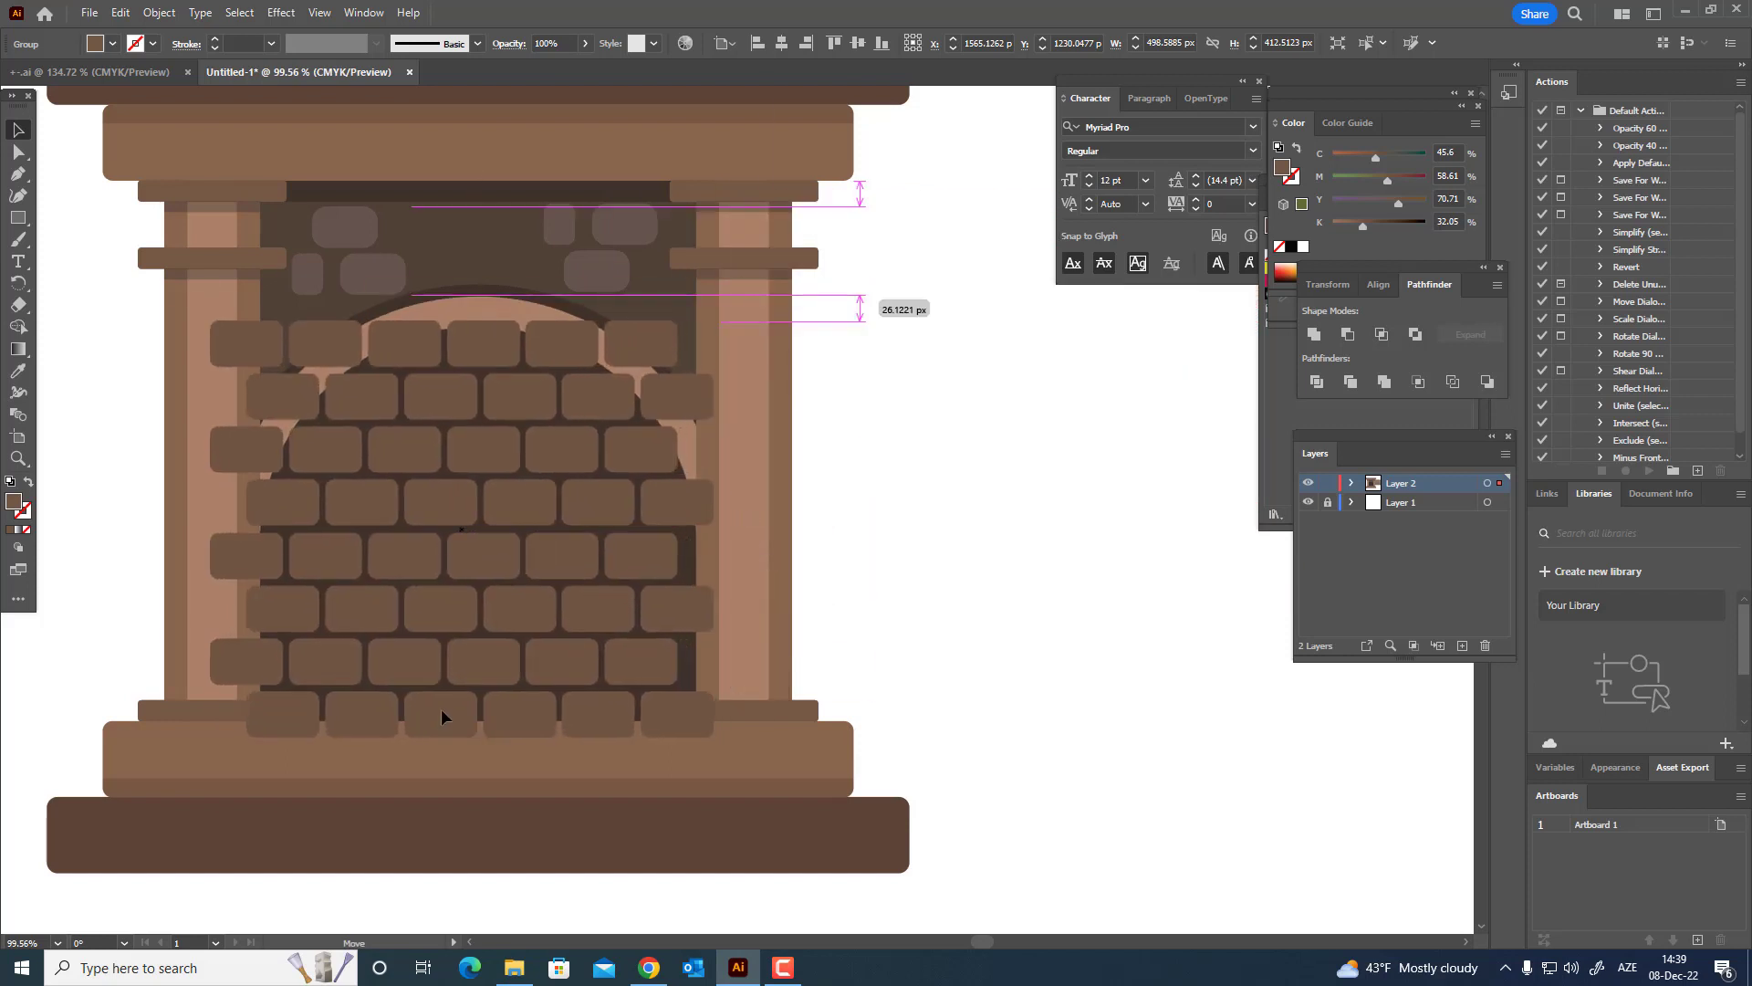
{"action": "left_click_drag", "start_coordinate": [637, 637], "coordinate": [530, 723]}
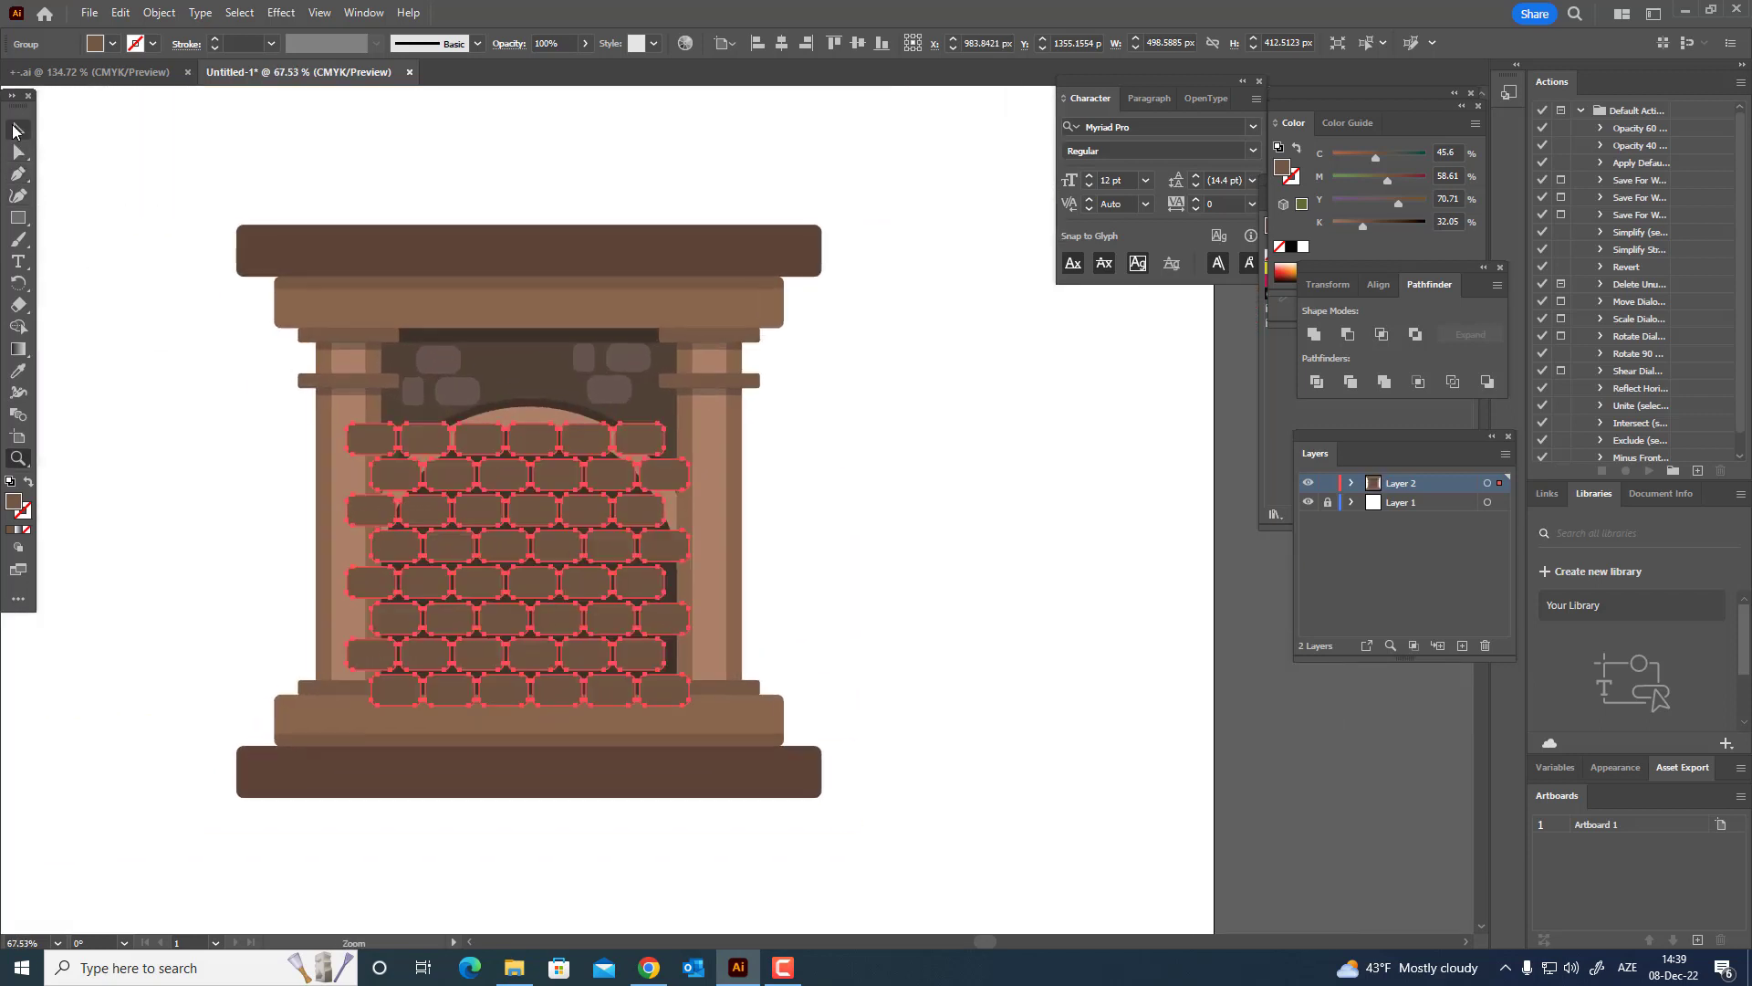
- Try to send the brick wall and the dark arched opening to the back together
{"action": "left_click", "coordinate": [12, 130]}
{"action": "left_click", "coordinate": [673, 557], "text": "shift"}
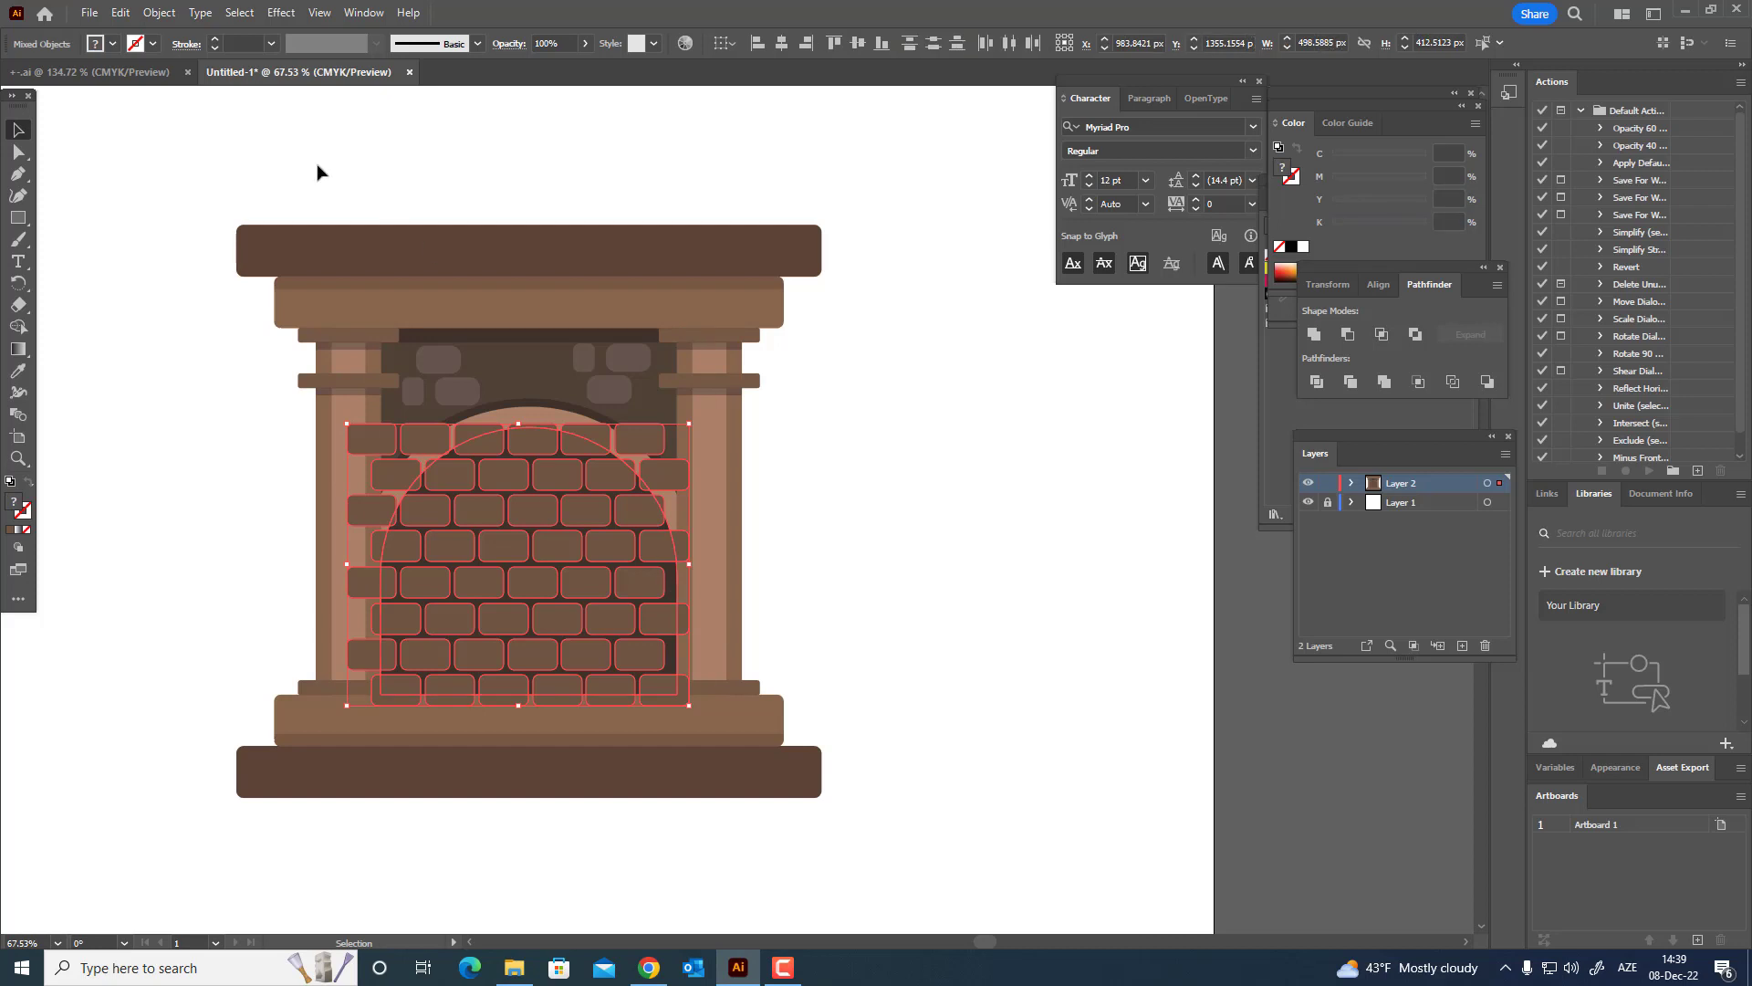
{"action": "left_click", "coordinate": [159, 13]}
{"action": "mouse_move", "coordinate": [202, 54]}
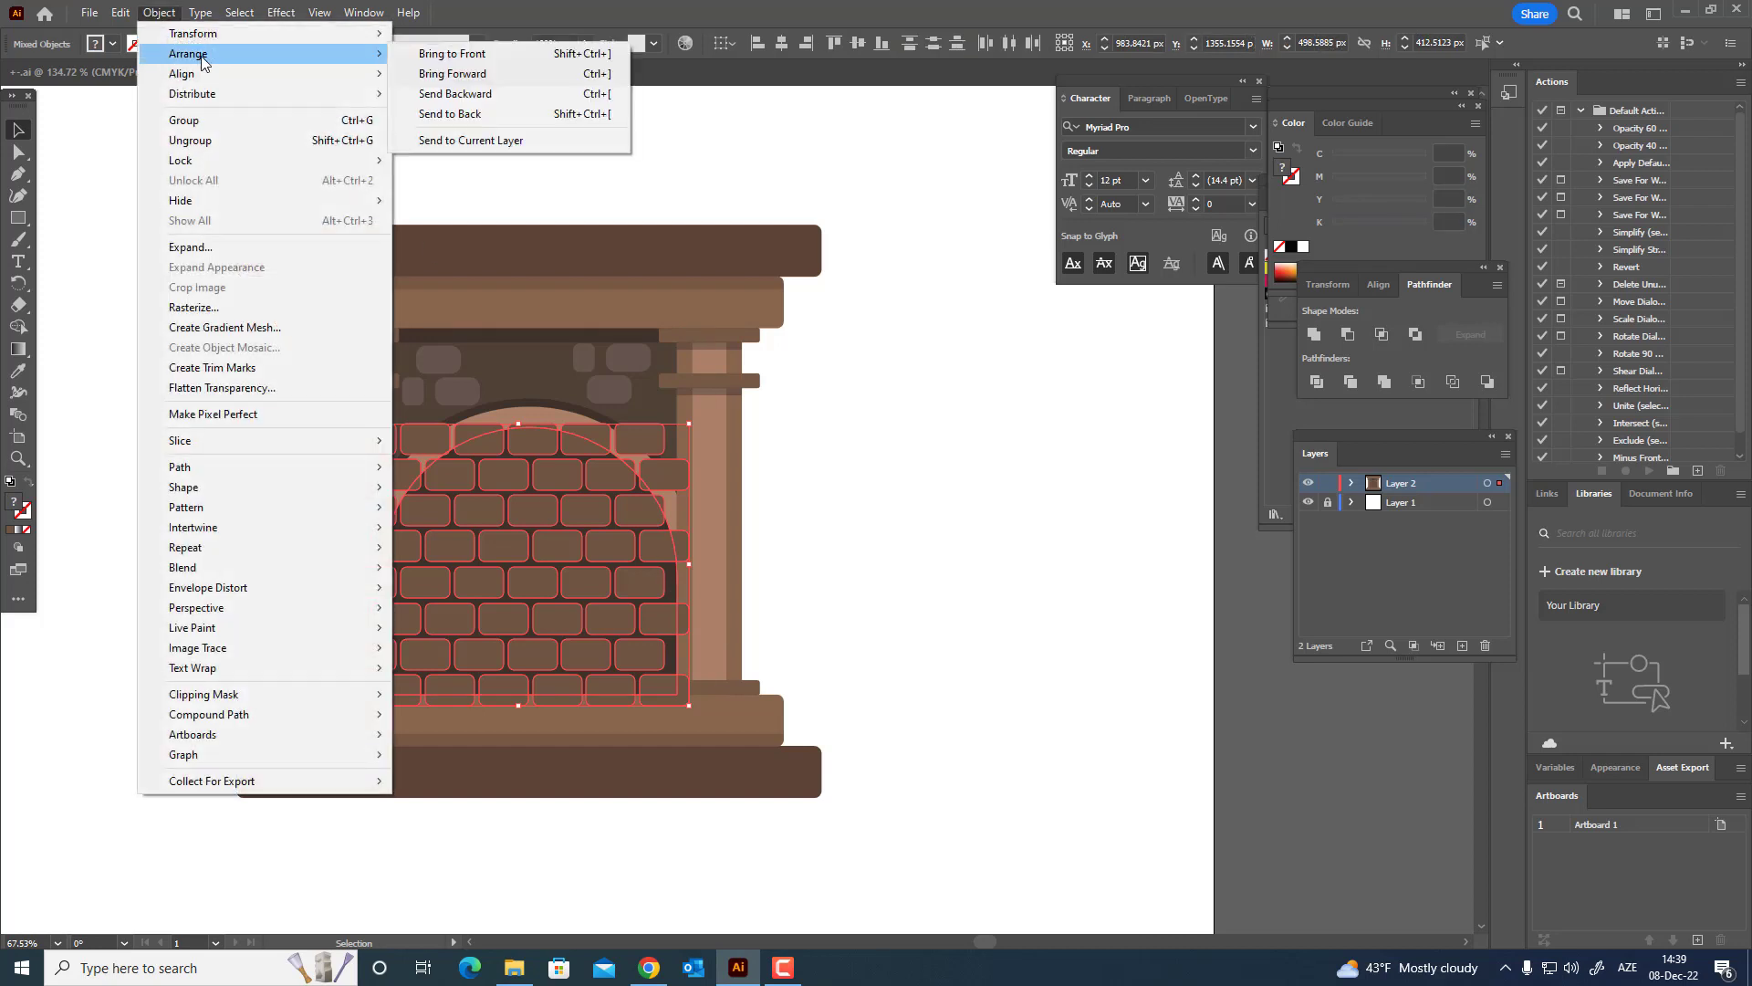
{"action": "left_click", "coordinate": [472, 113]}
{"action": "left_click", "coordinate": [876, 548]}
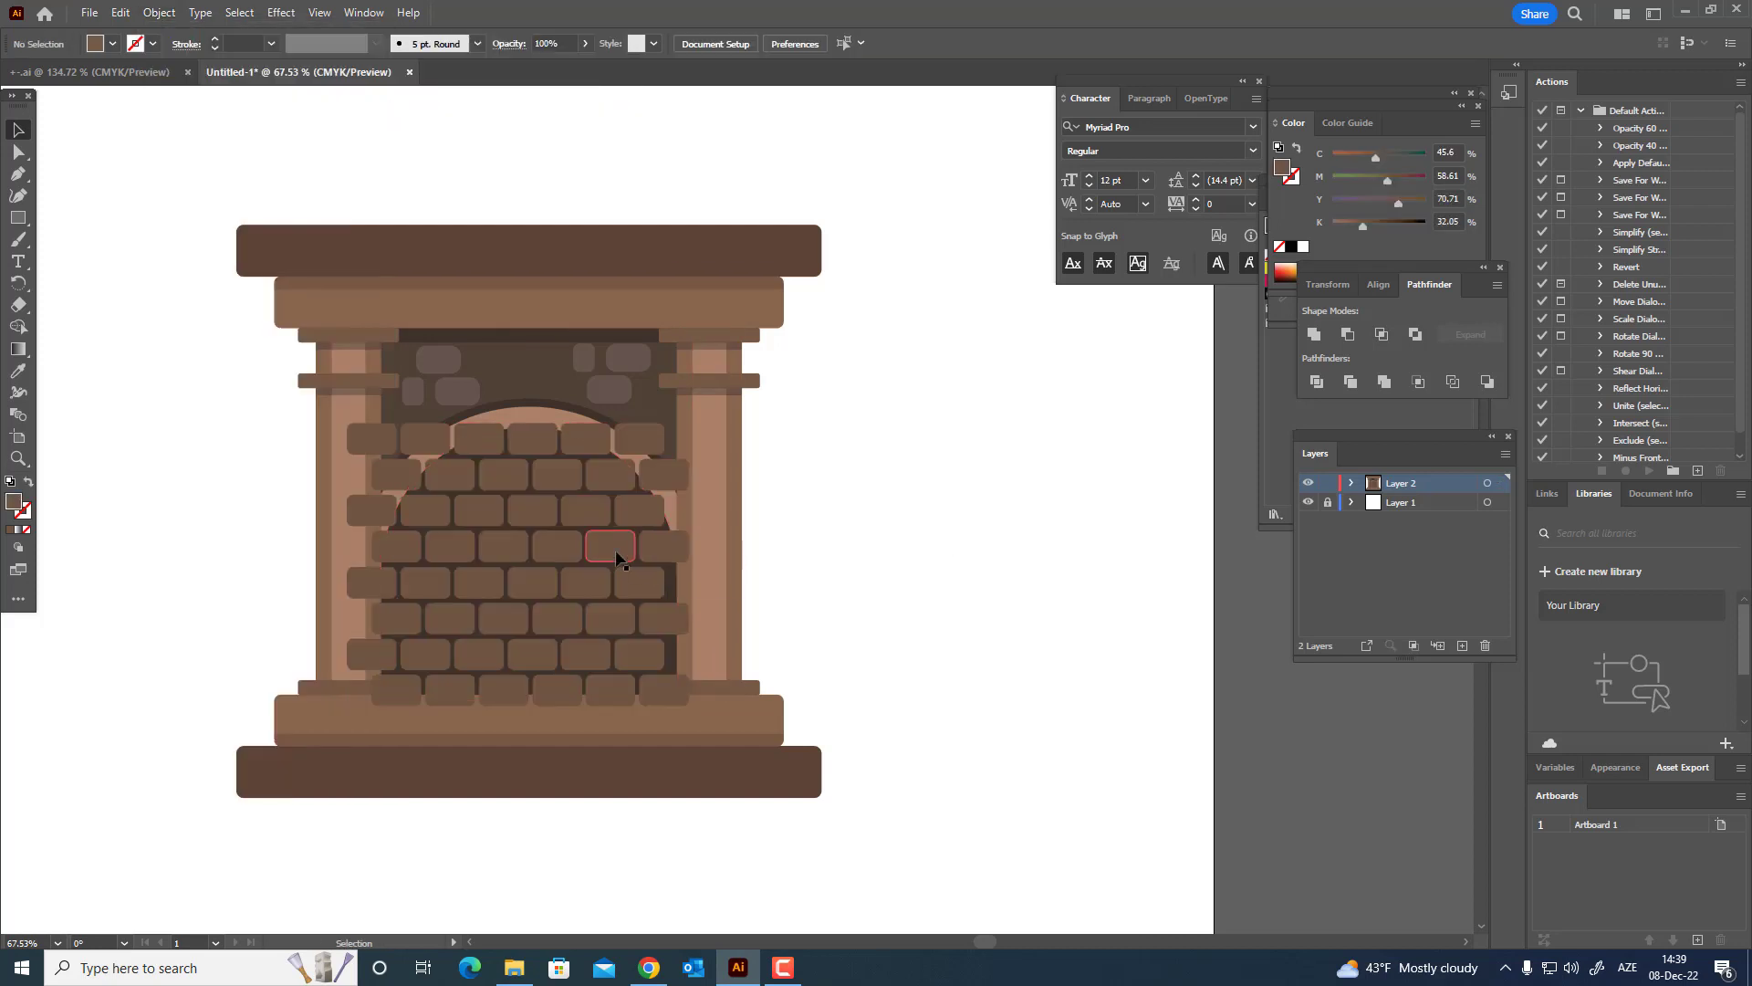
- Send the light arch, its dark outline and the dark back panel to the back of the stacking order
{"action": "left_click", "coordinate": [557, 409]}
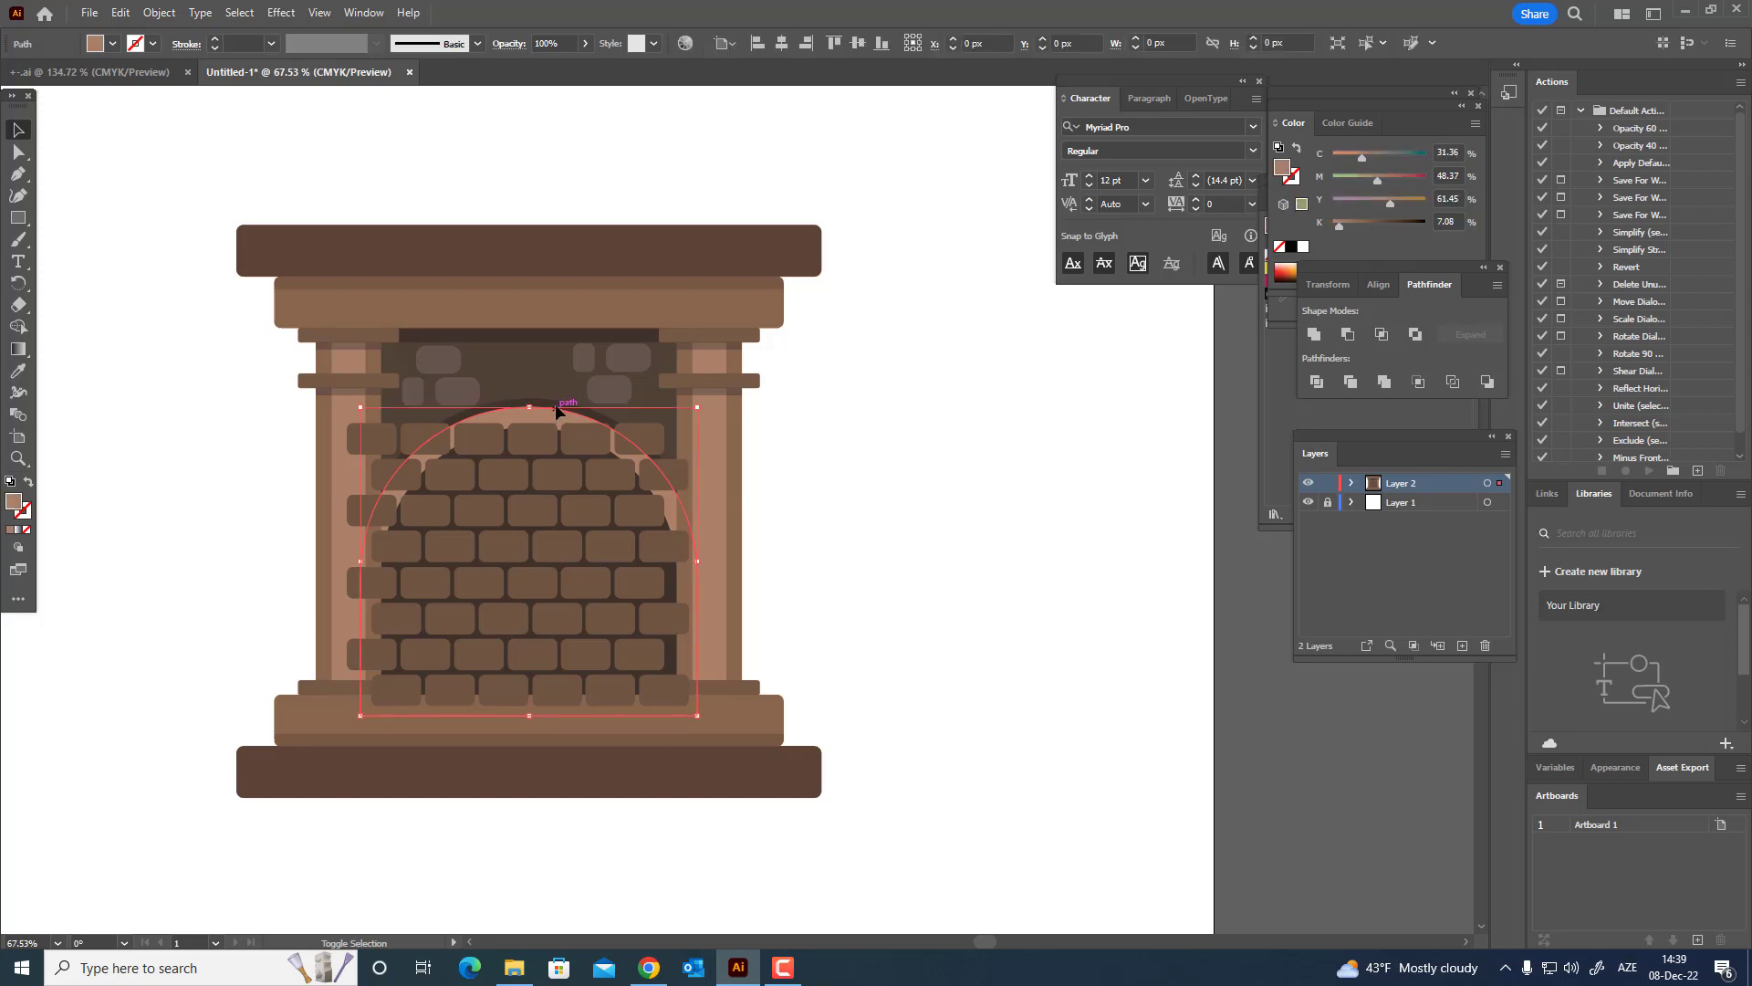
{"action": "left_click", "coordinate": [558, 407], "text": "shift"}
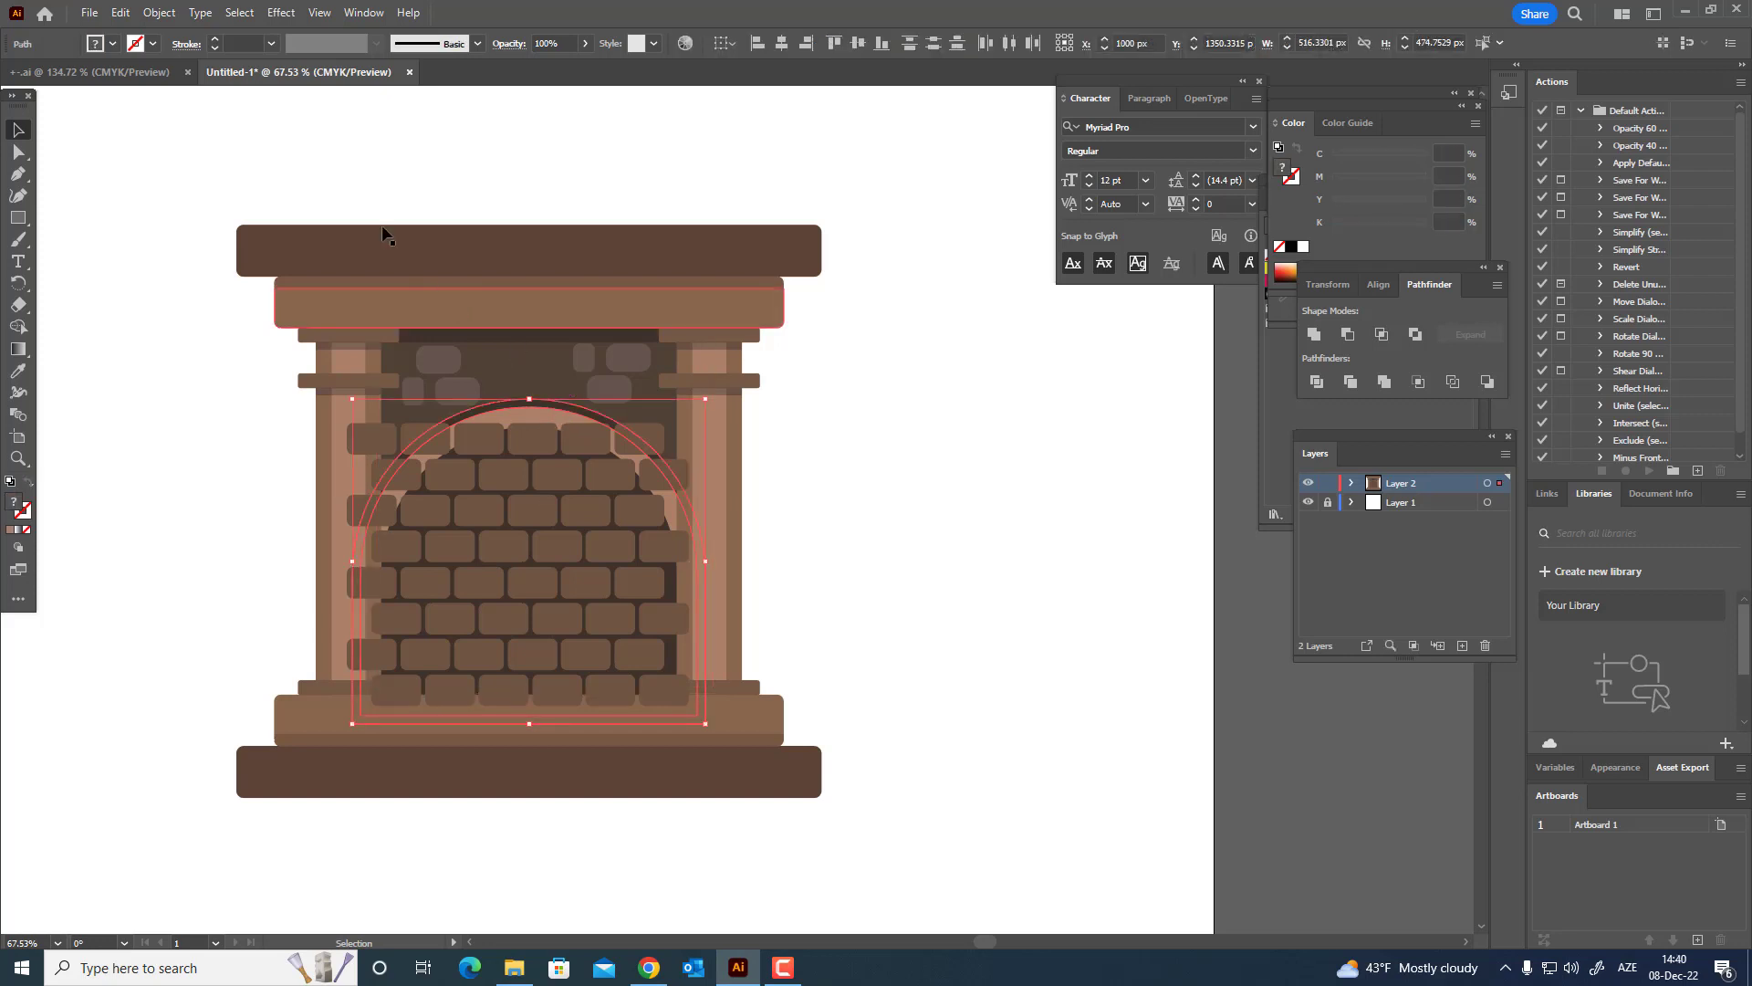
{"action": "left_click", "coordinate": [172, 15]}
{"action": "mouse_move", "coordinate": [274, 34]}
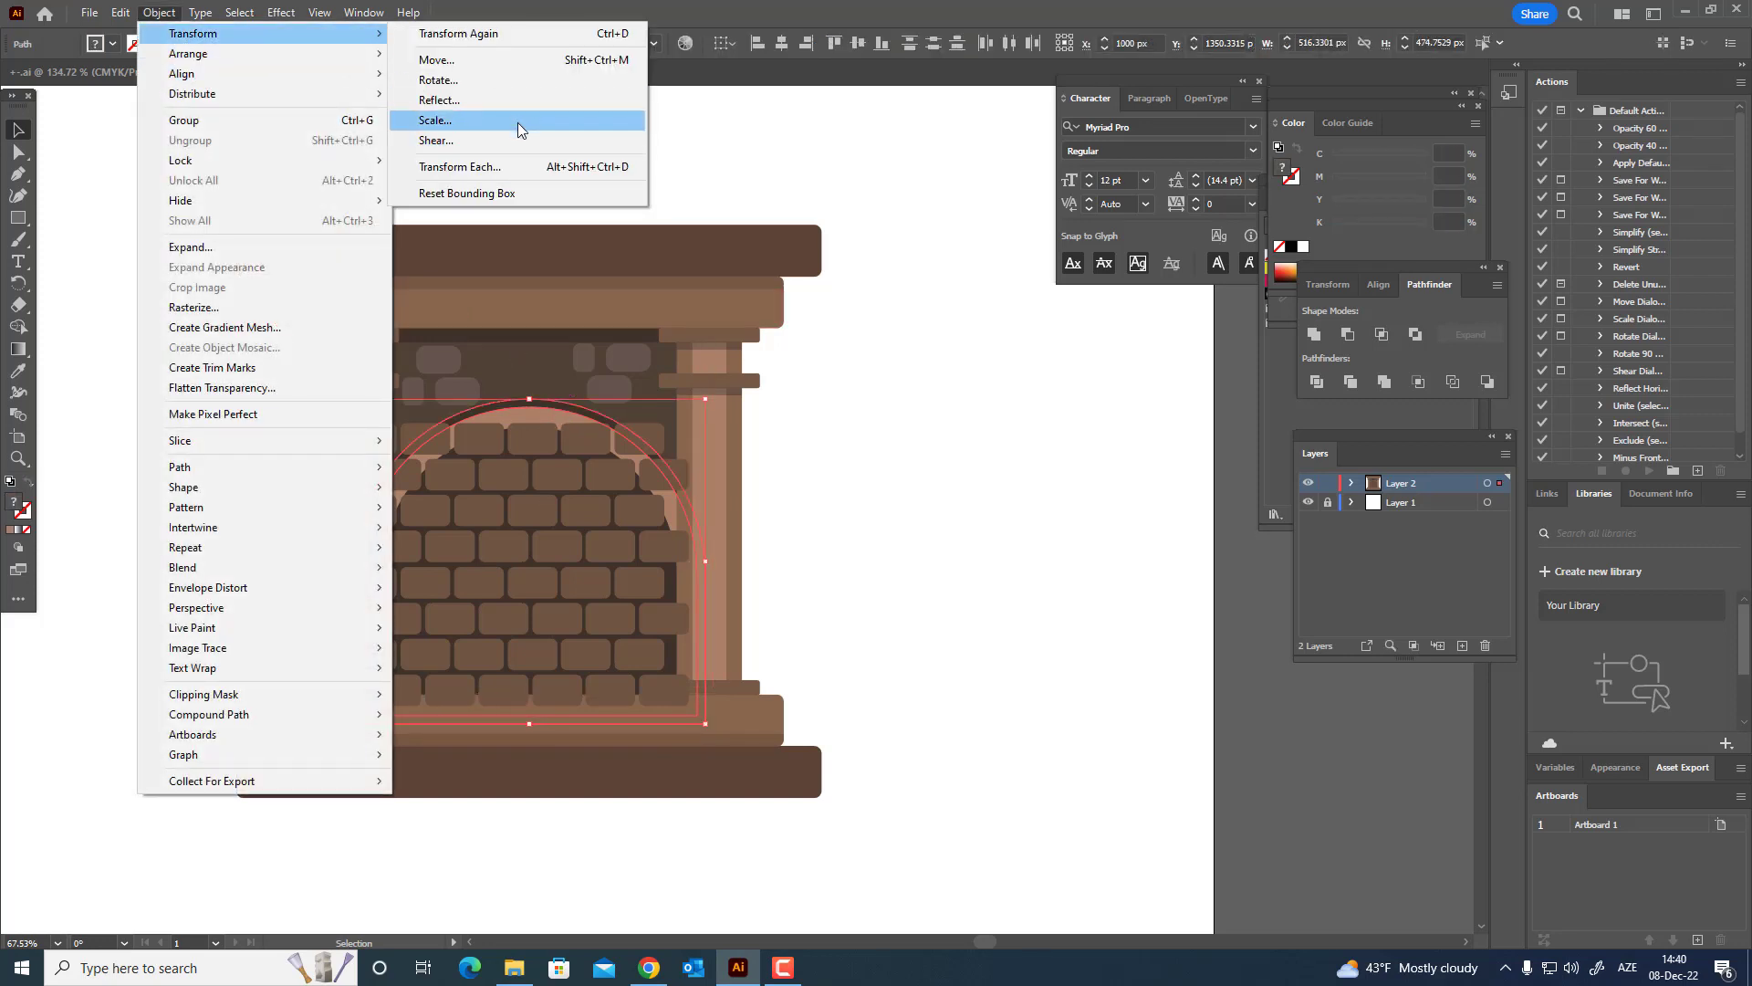
{"action": "left_click", "coordinate": [559, 114]}
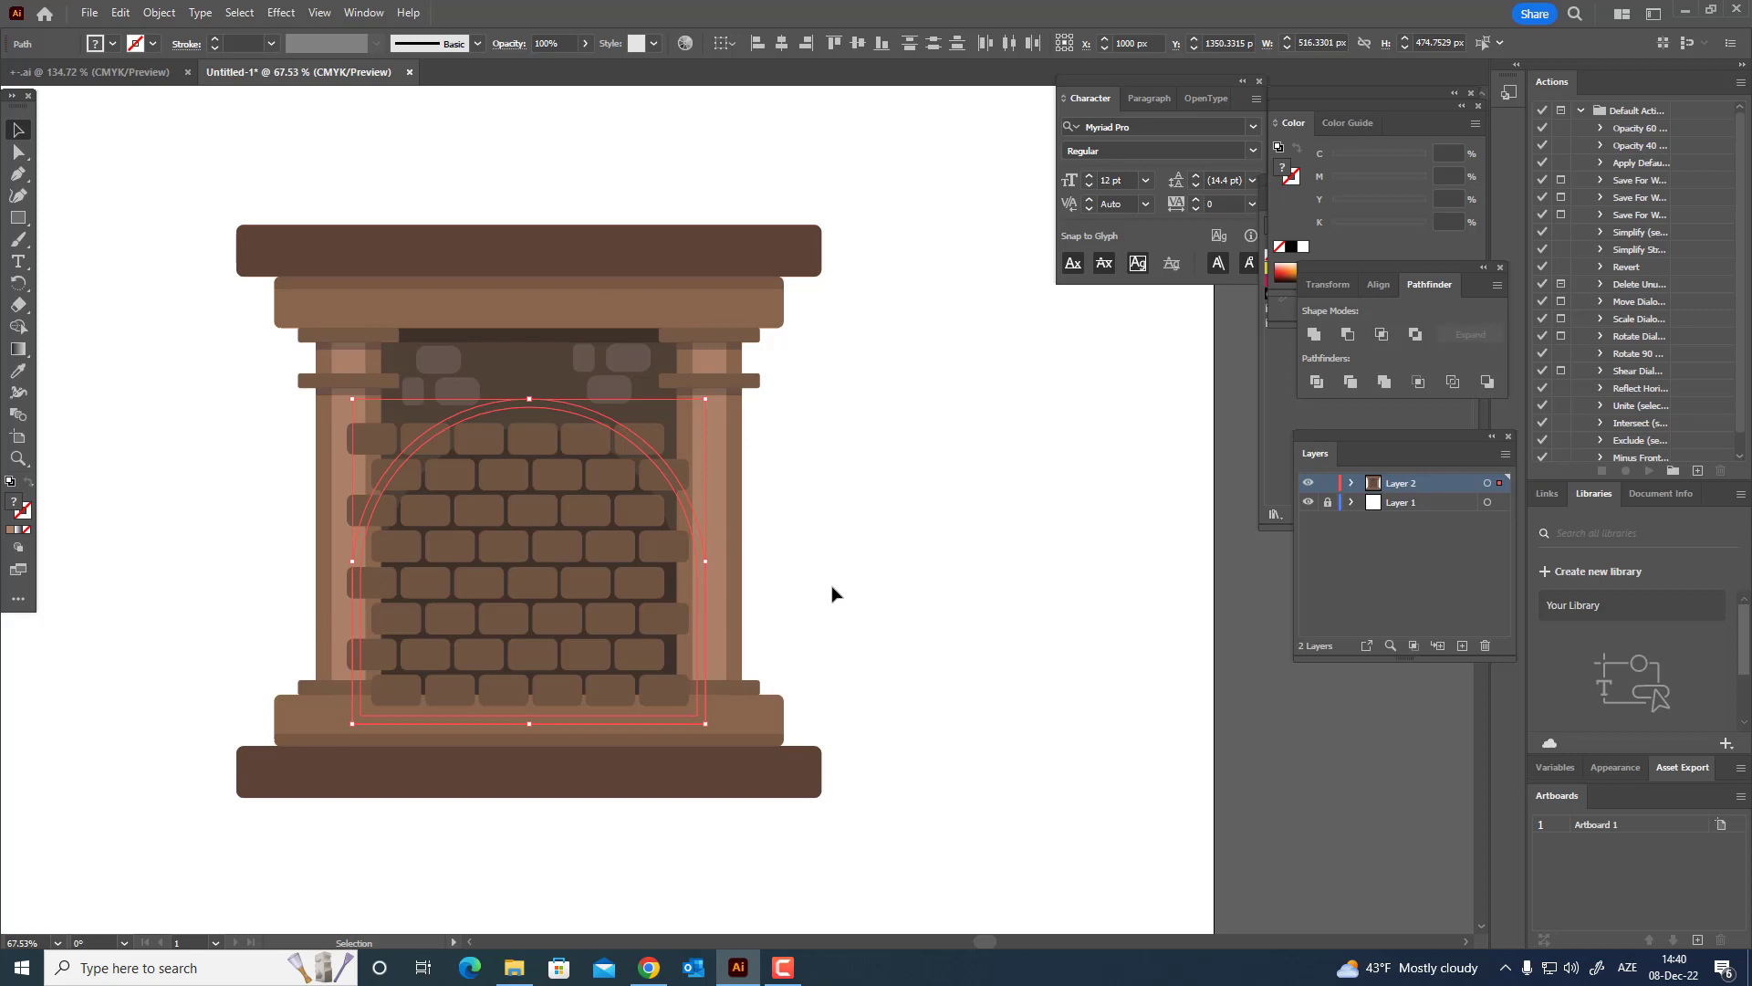
{"action": "key", "text": "ctrl+]"}
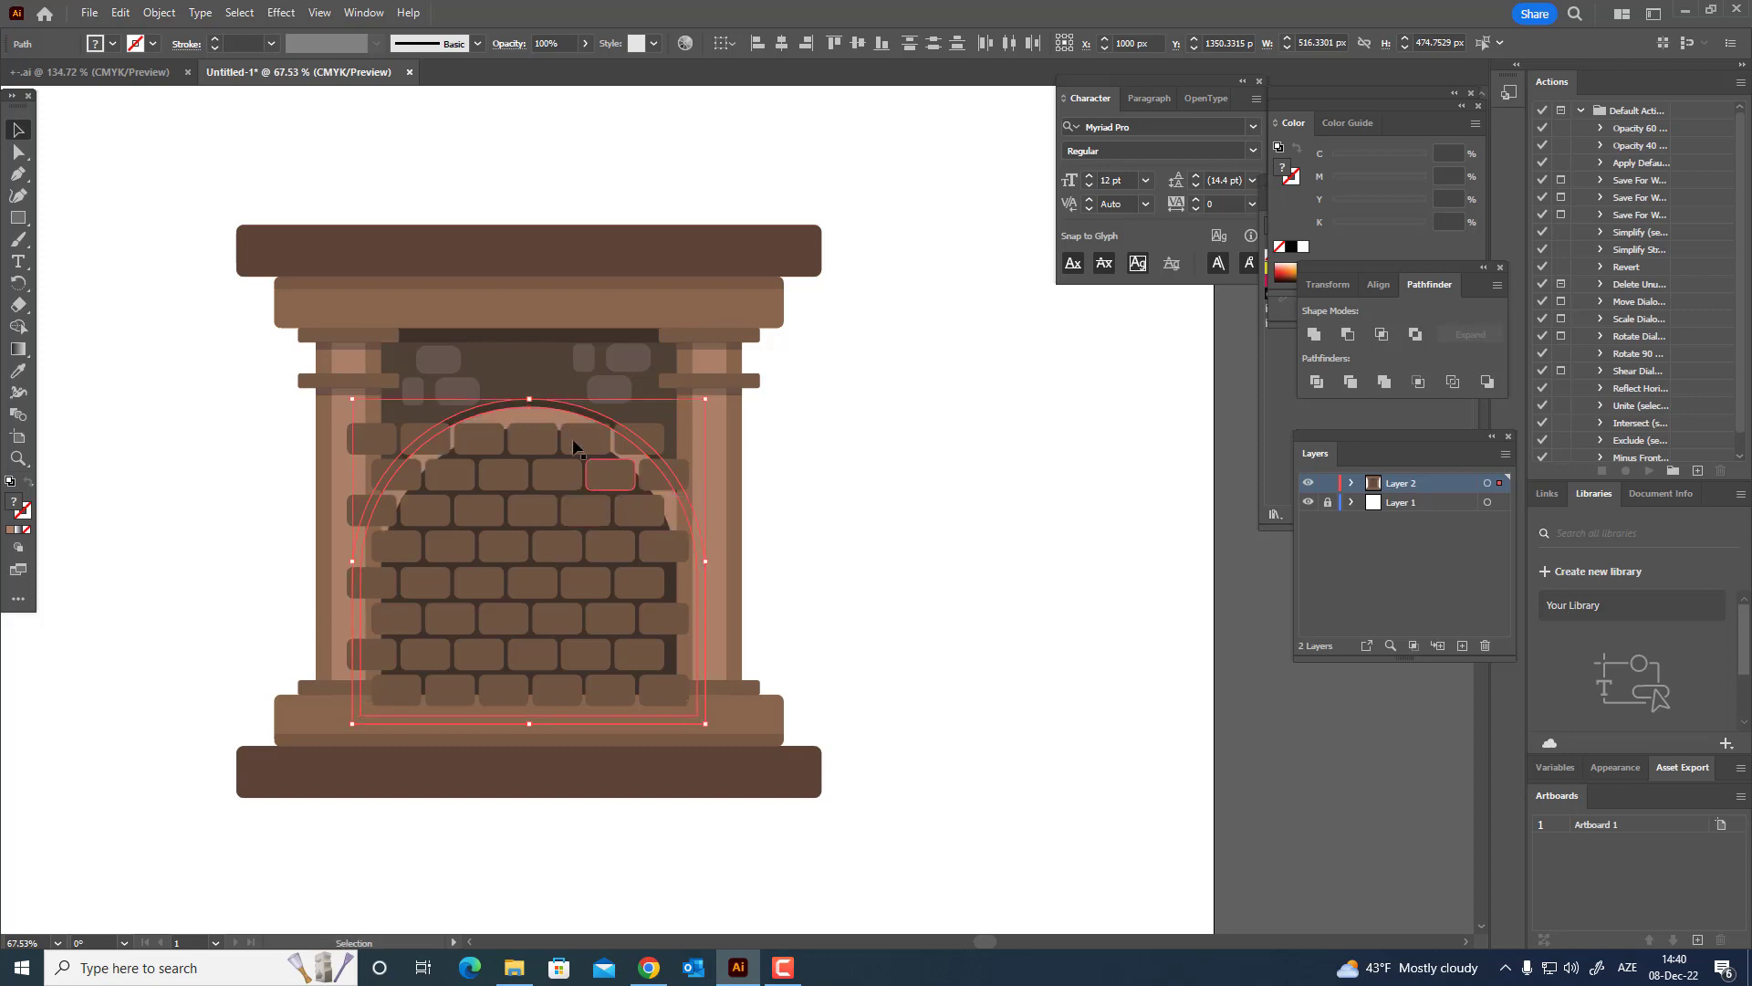
{"action": "left_click", "coordinate": [536, 370], "text": "shift"}
{"action": "left_click", "coordinate": [163, 13]}
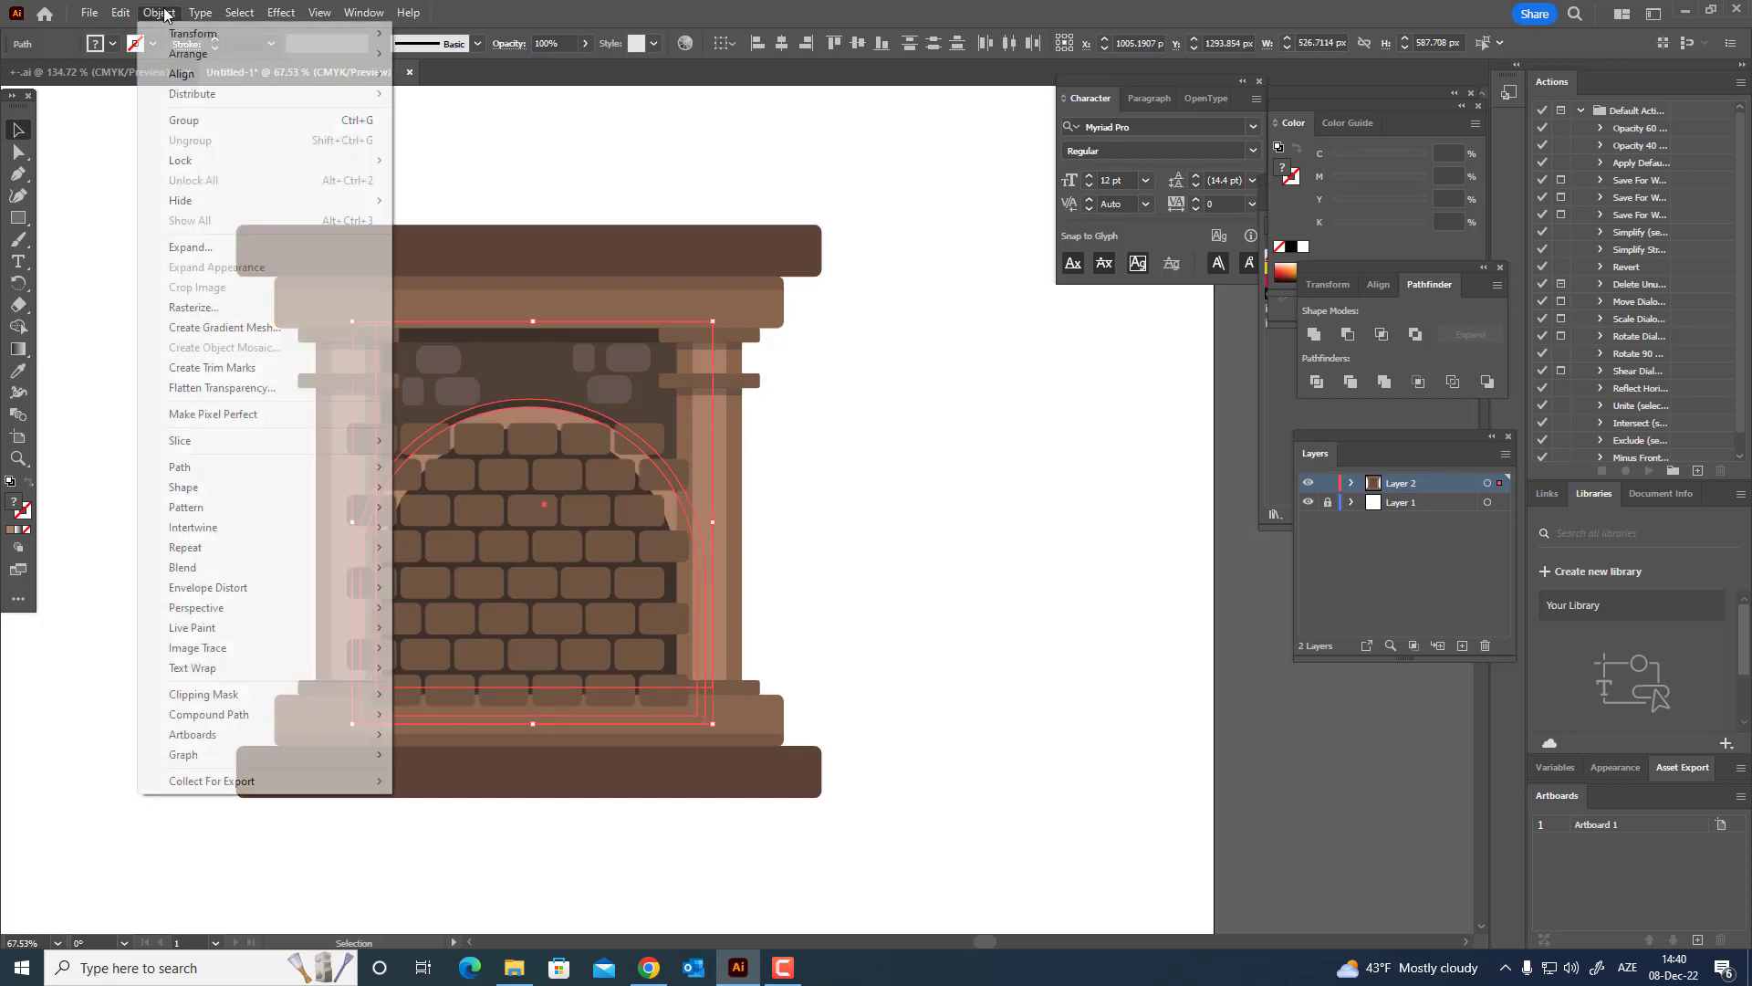
{"action": "mouse_move", "coordinate": [243, 56]}
{"action": "left_click", "coordinate": [500, 114]}
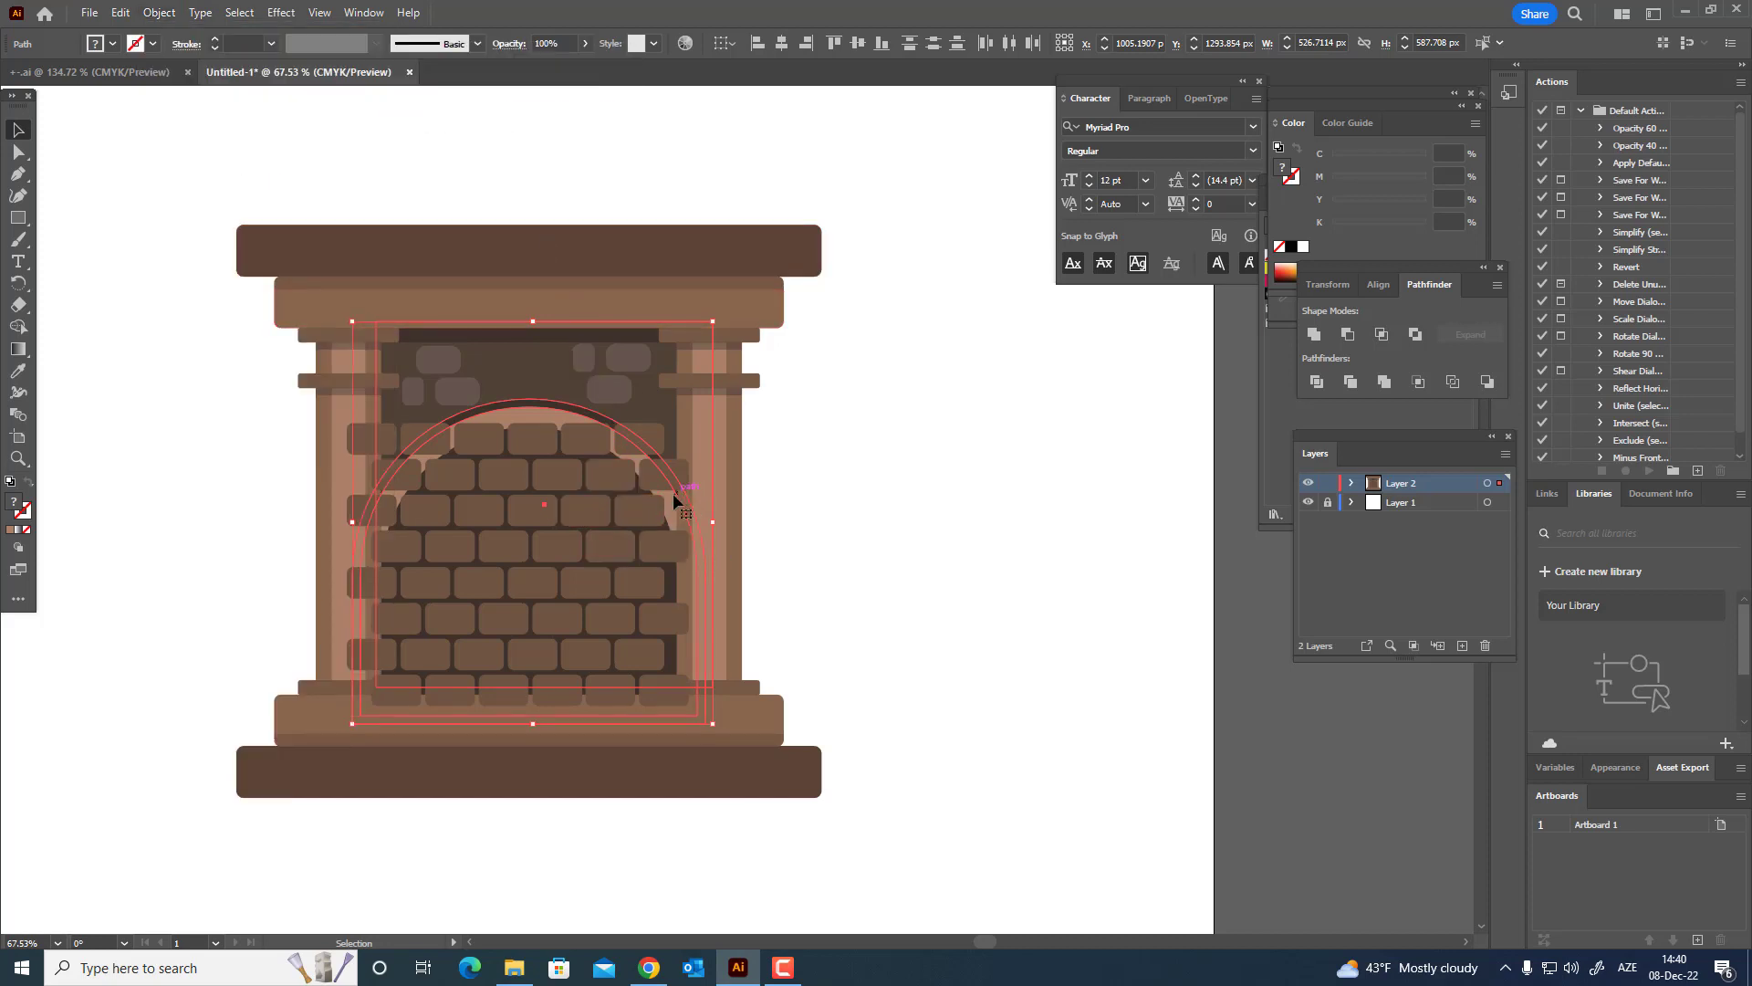
- Add the brick wall to the selected arch, outline and back panel, and send them all to the back
{"action": "left_click", "coordinate": [604, 472], "text": "shift"}
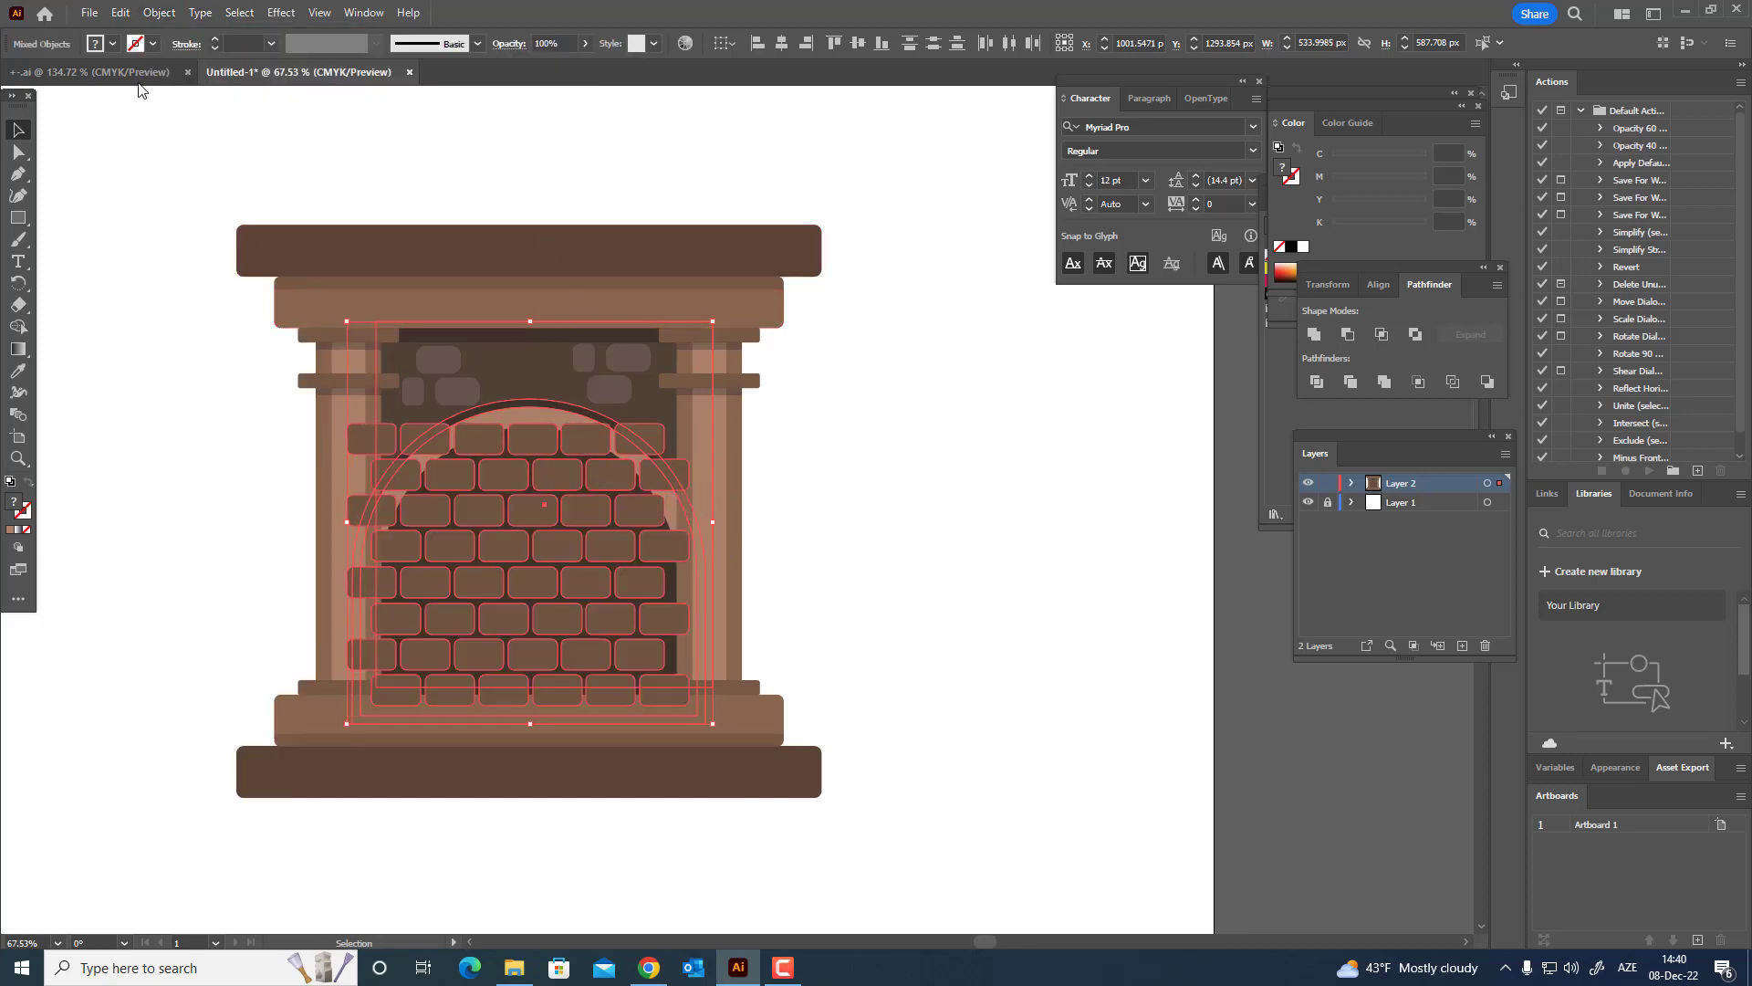
{"action": "left_click", "coordinate": [158, 12]}
{"action": "mouse_move", "coordinate": [272, 53]}
{"action": "left_click", "coordinate": [500, 114]}
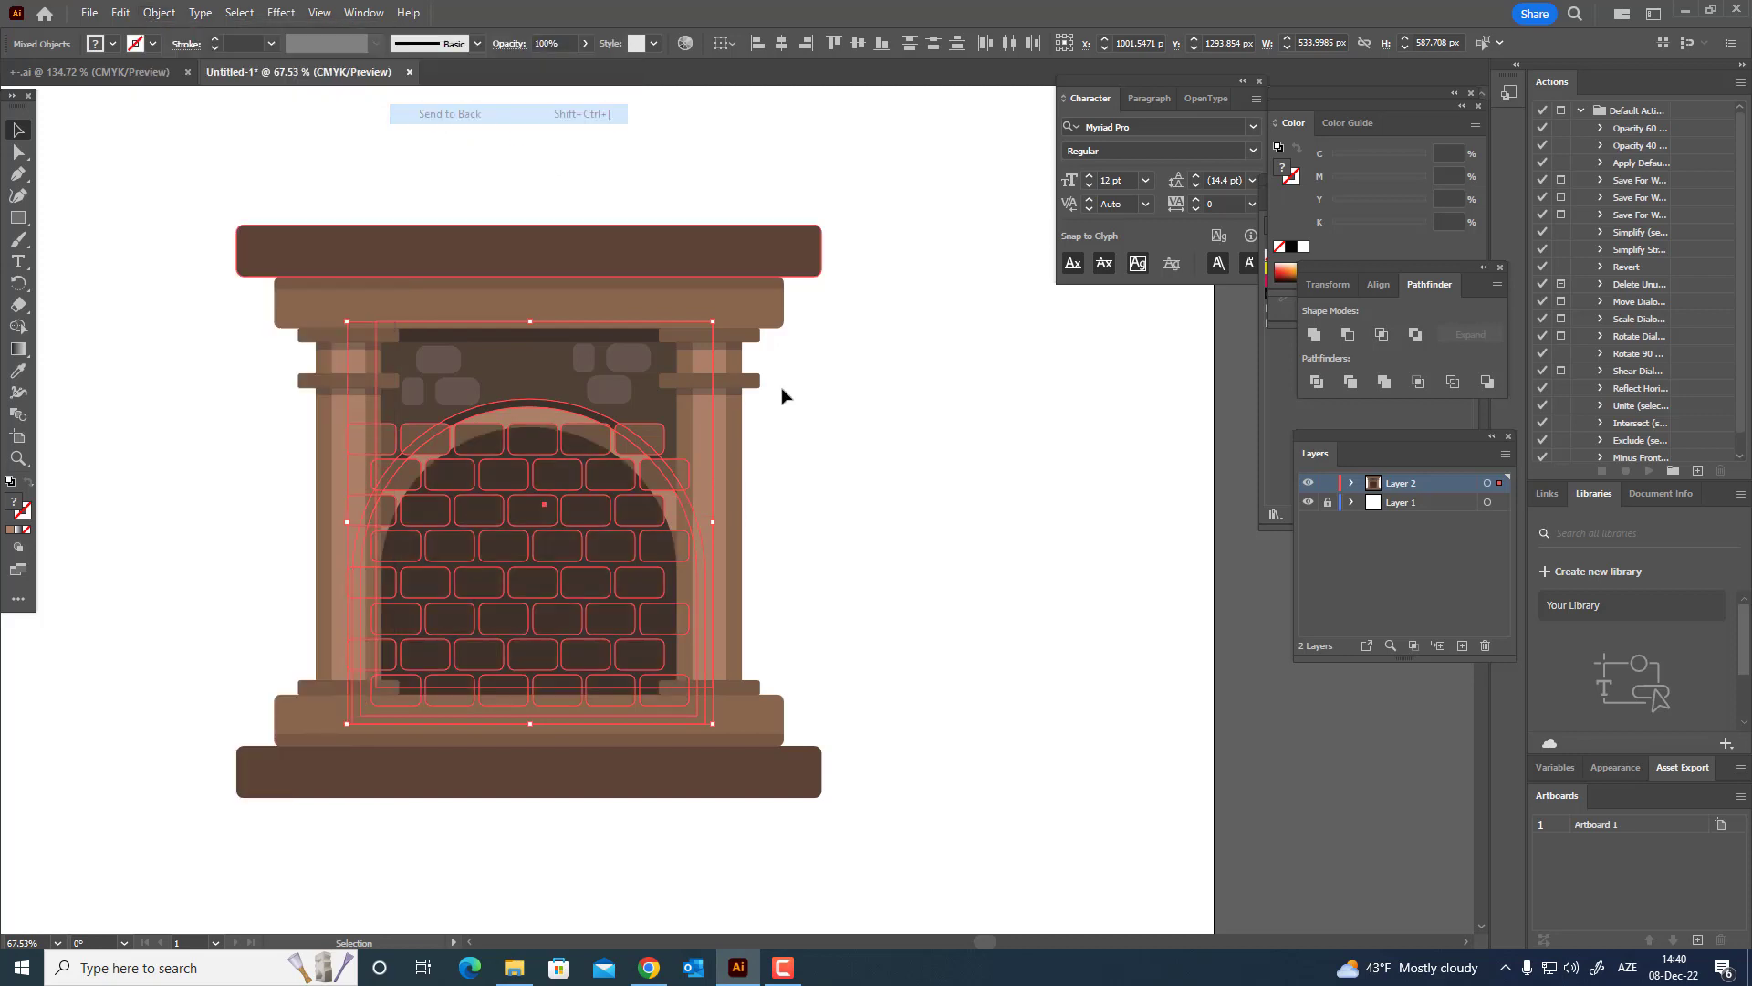
{"action": "left_click", "coordinate": [782, 394]}
- Select the dark opening, light arch, dark outline and back panel, and send them to the back behind the bricks
{"action": "left_click", "coordinate": [597, 497]}
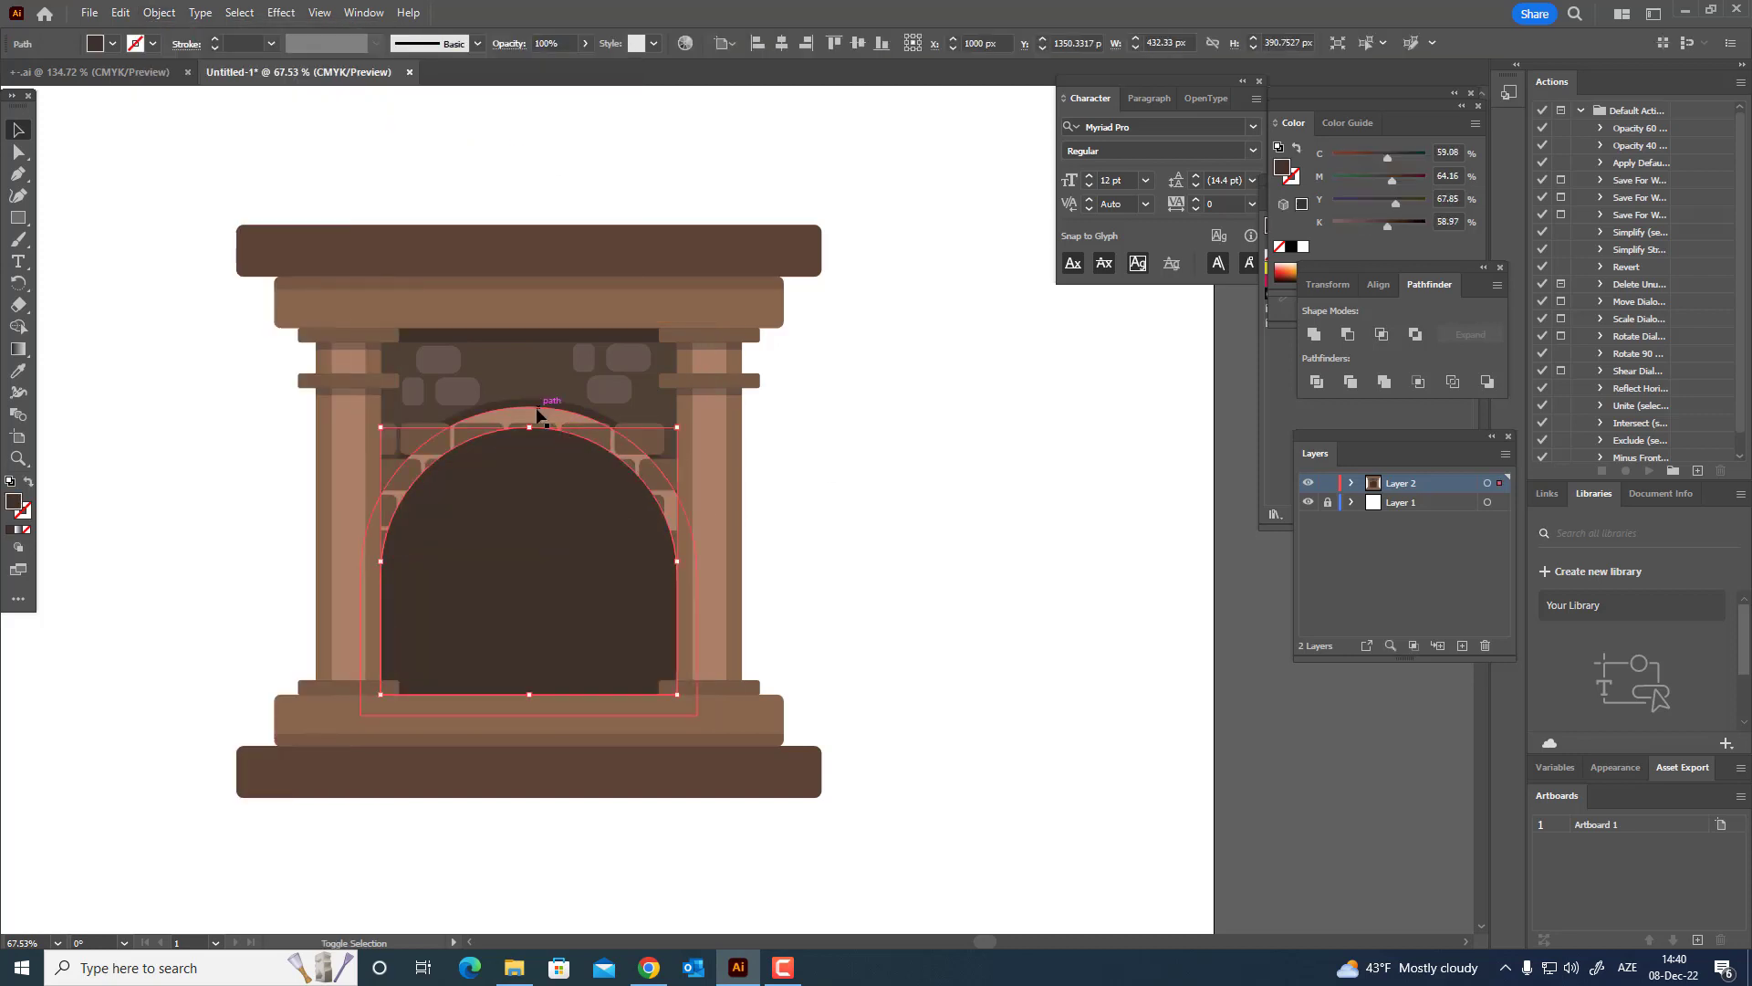
{"action": "left_click", "coordinate": [540, 413], "text": "shift"}
{"action": "left_click", "coordinate": [544, 375], "text": "shift"}
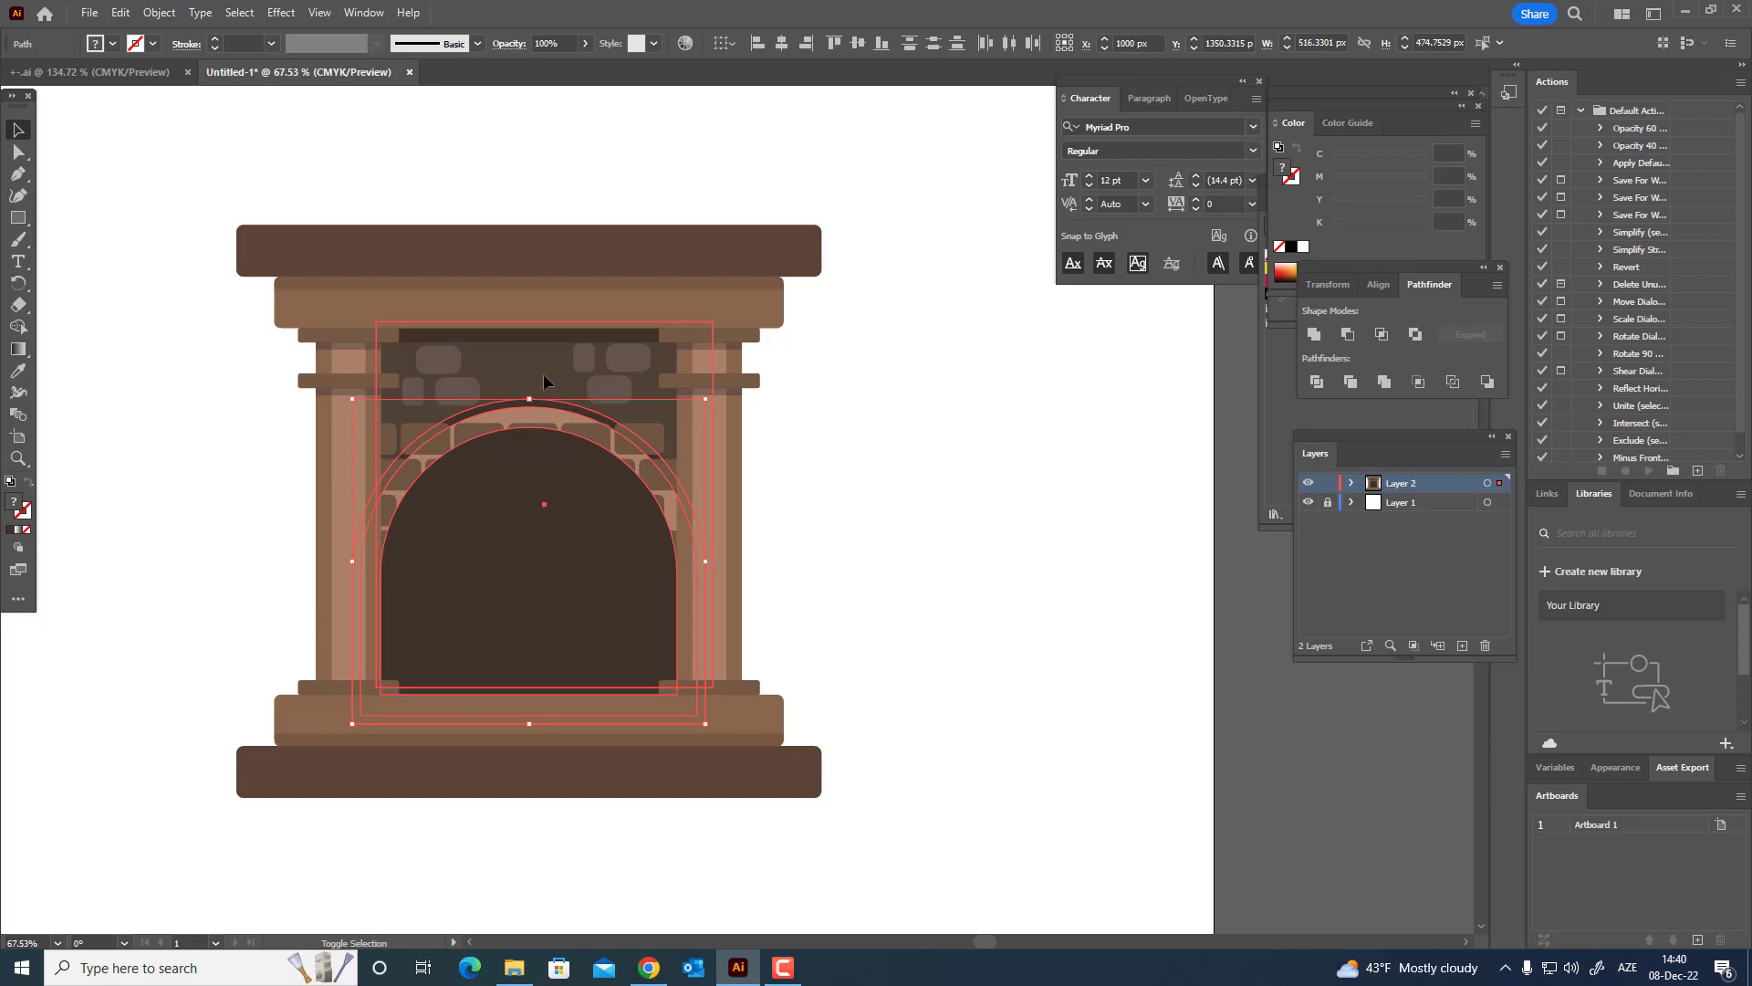
{"action": "left_click", "coordinate": [158, 12]}
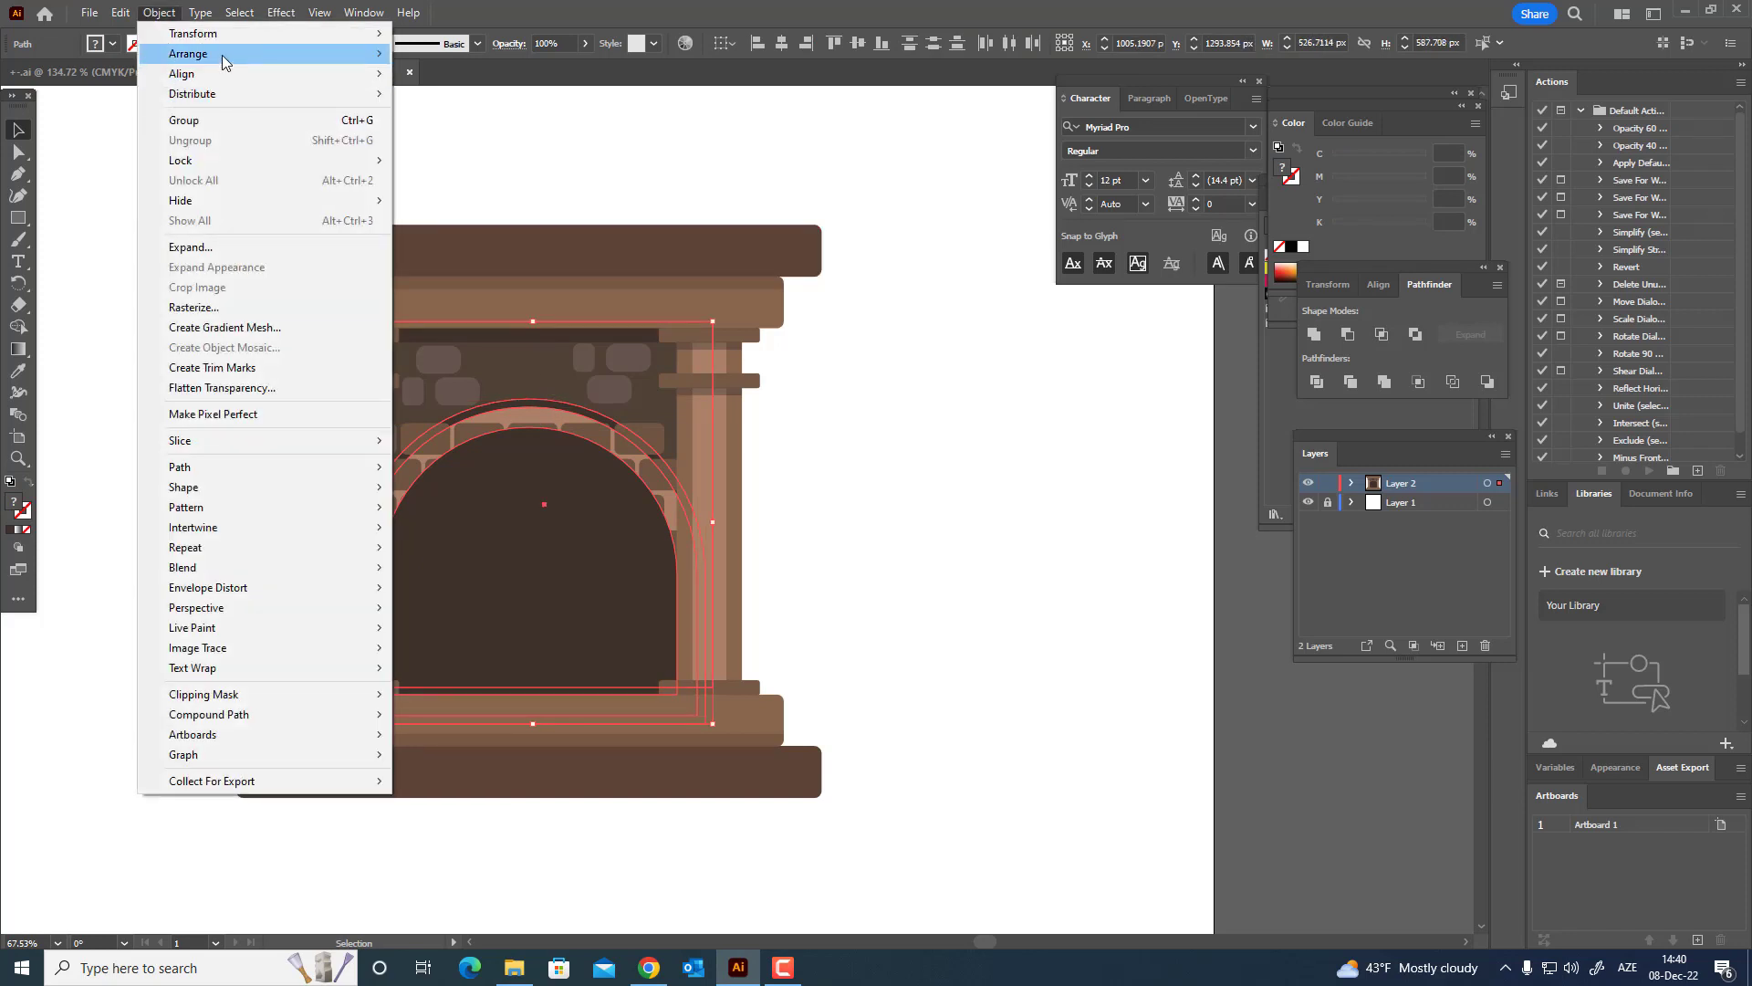
{"action": "mouse_move", "coordinate": [222, 54]}
{"action": "left_click", "coordinate": [470, 116]}
{"action": "left_click", "coordinate": [829, 610]}
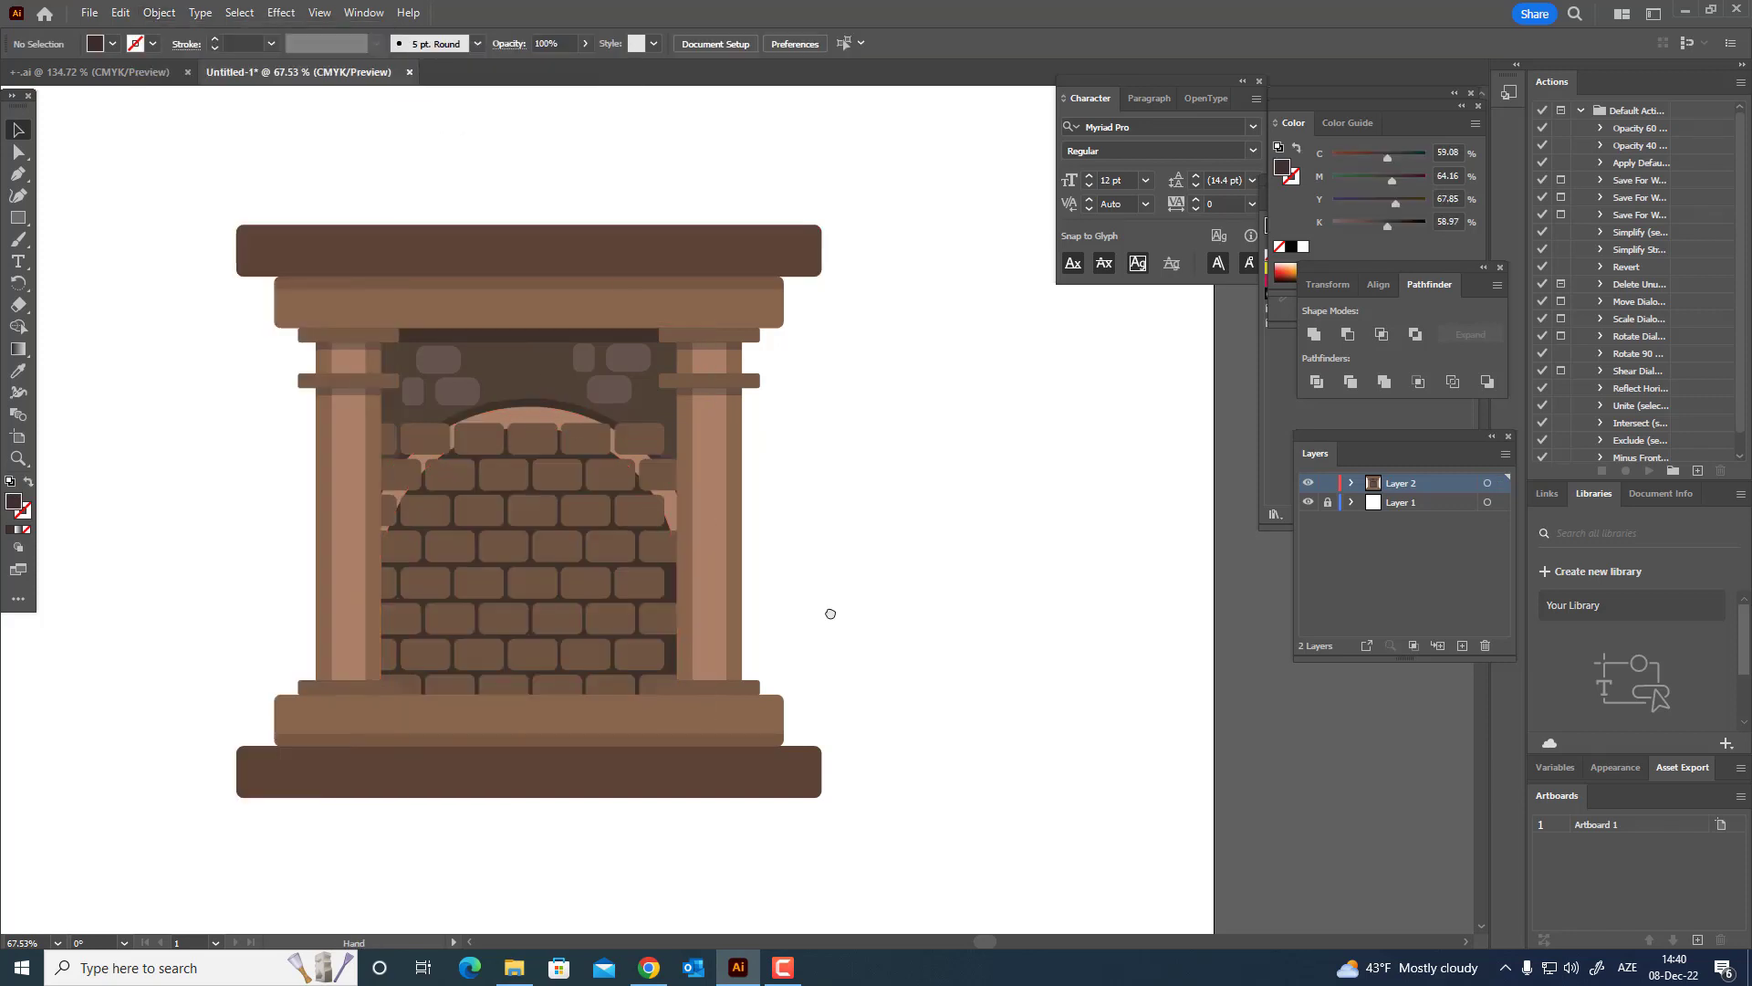
- Shift the brick wall slightly to the right so it is centred on the arched opening
{"action": "key", "text": "z"}
{"action": "left_click_drag", "start_coordinate": [733, 559], "coordinate": [876, 593]}
{"action": "left_click_drag", "start_coordinate": [525, 413], "coordinate": [547, 492]}
{"action": "left_click", "coordinate": [17, 130]}
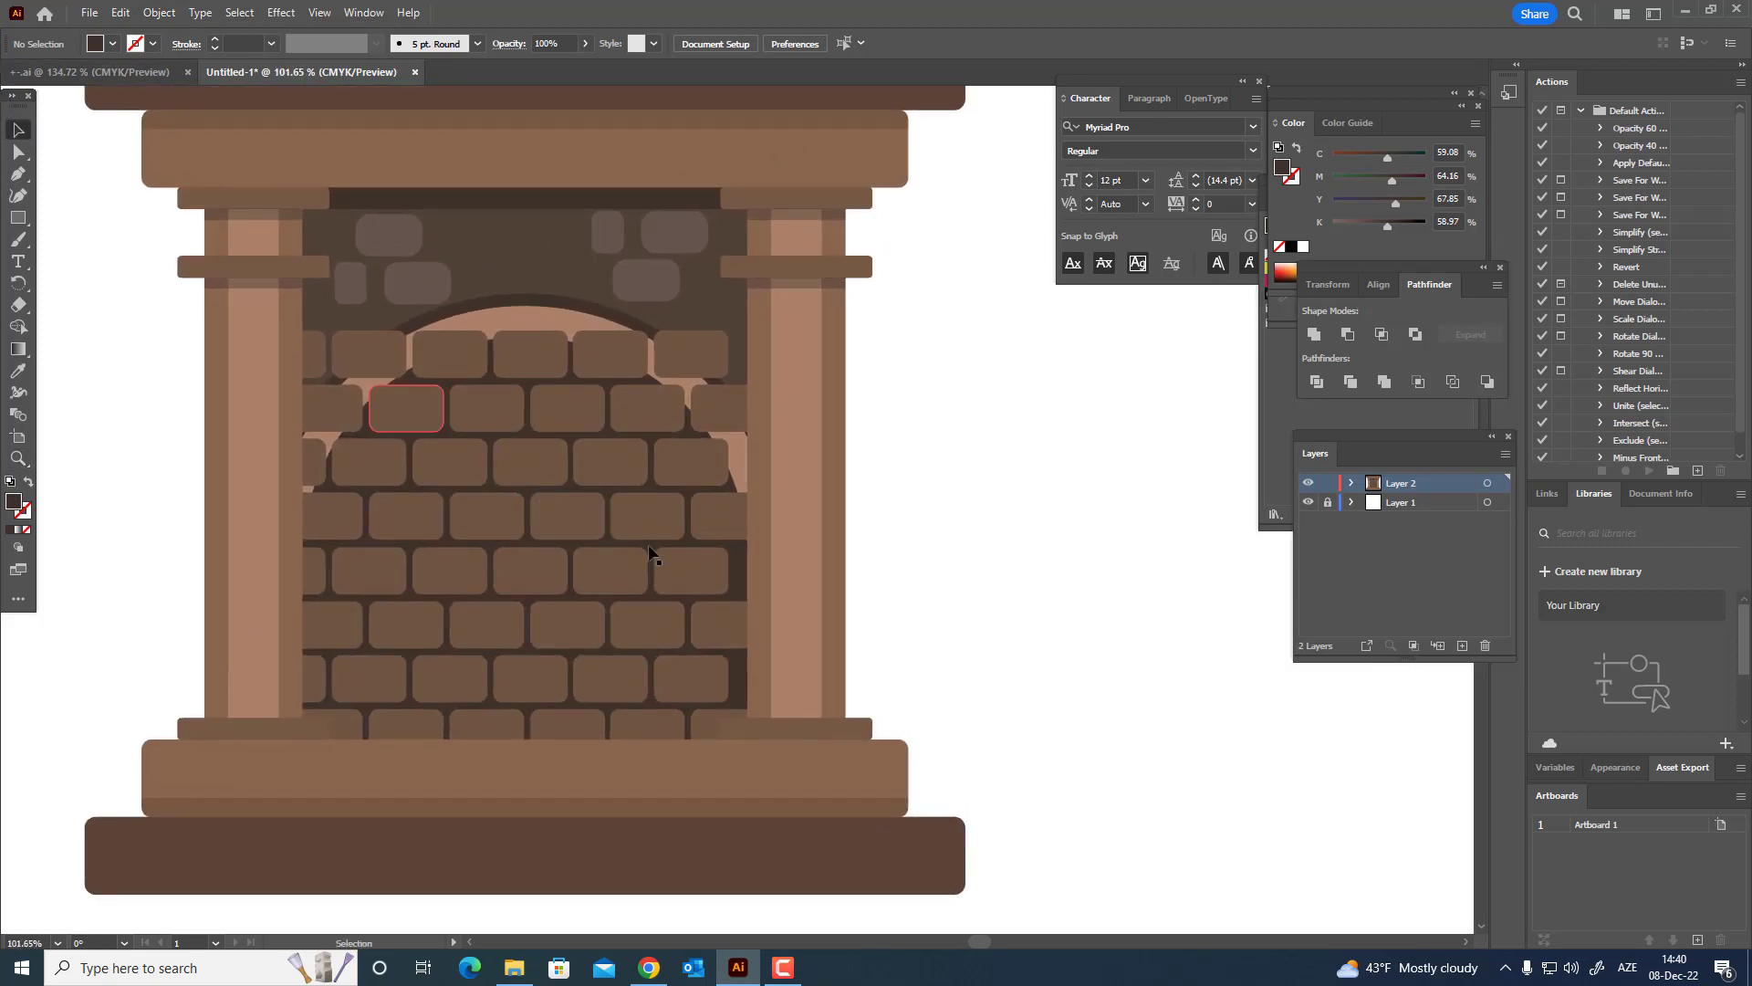
{"action": "left_click_drag", "start_coordinate": [714, 610], "coordinate": [731, 607]}
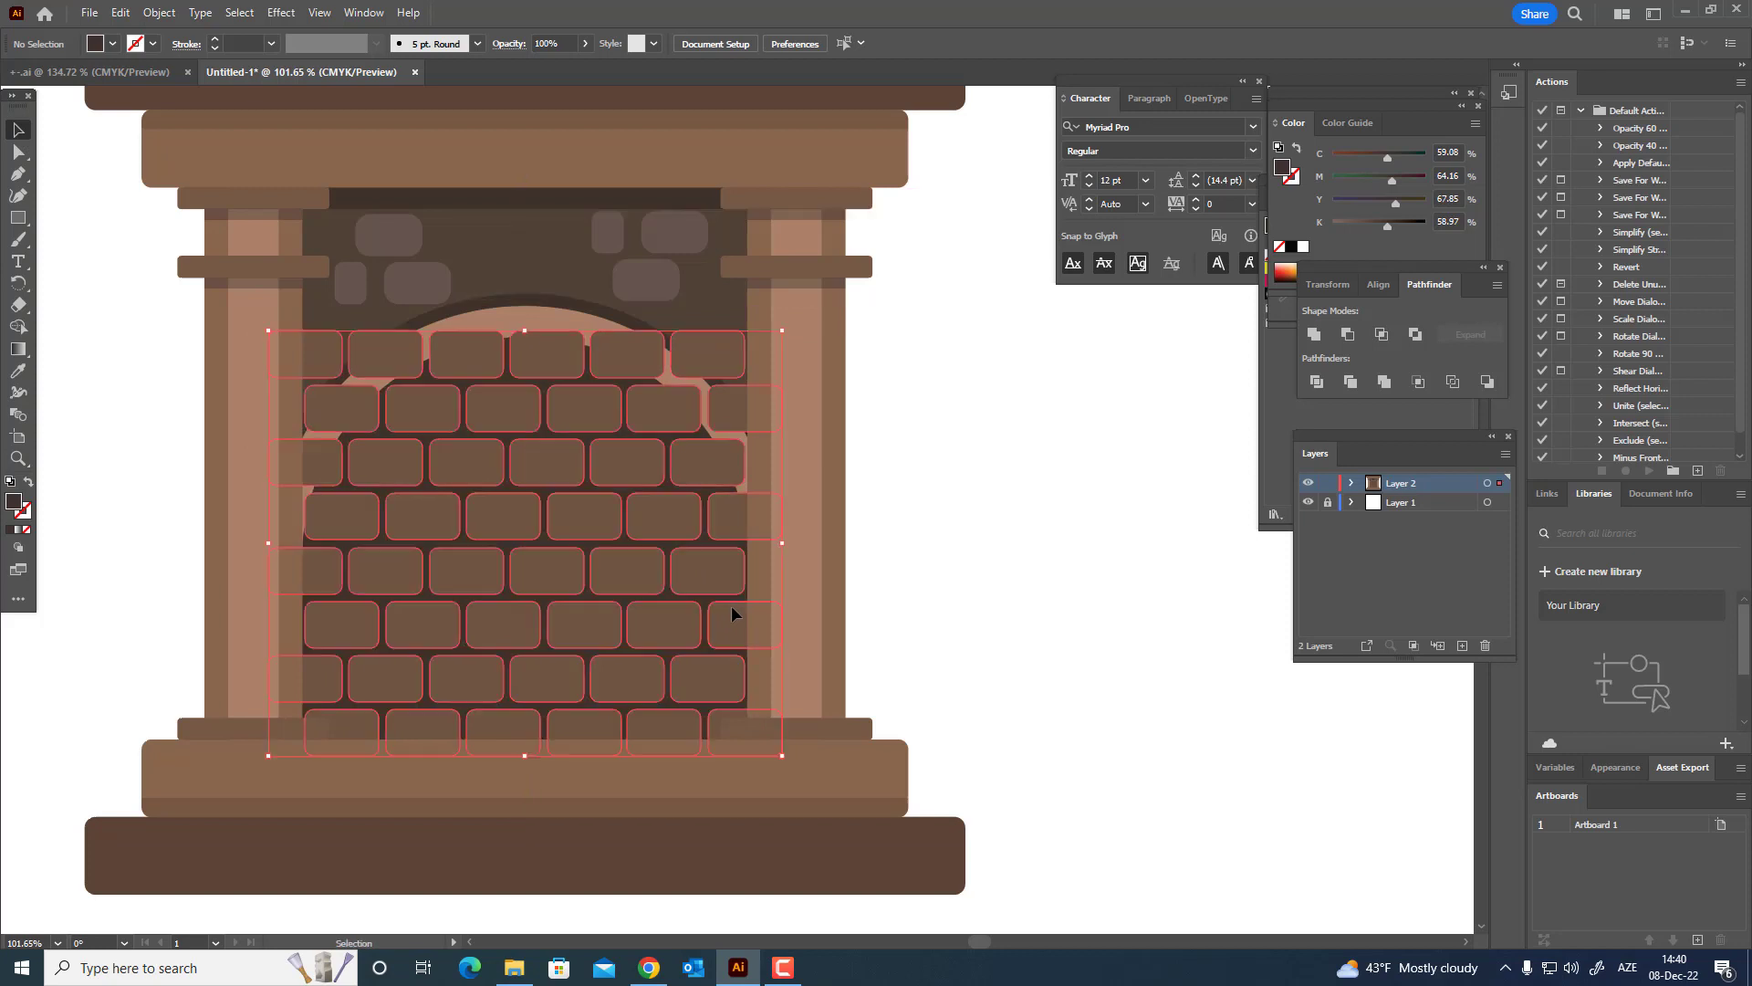
- Copy the dark arched opening, paste it in front, and bring the copy to the front
{"action": "left_click", "coordinate": [587, 378]}
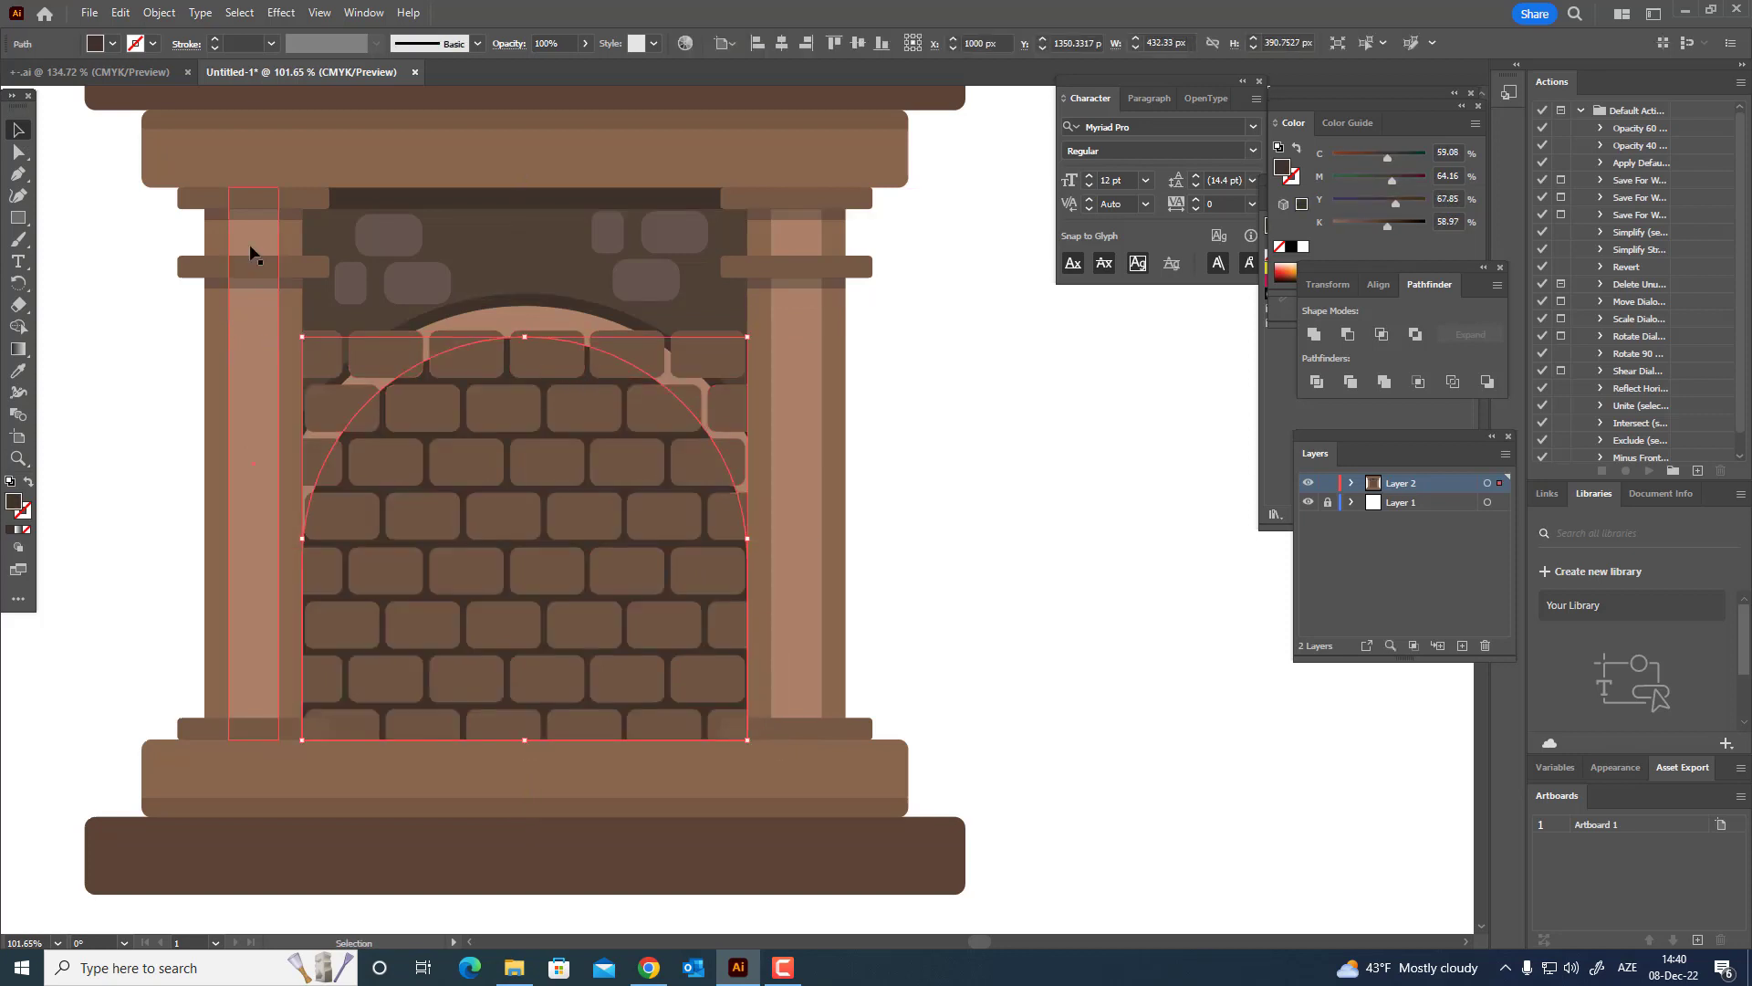
{"action": "left_click", "coordinate": [121, 13]}
{"action": "left_click", "coordinate": [150, 100]}
{"action": "left_click", "coordinate": [121, 13]}
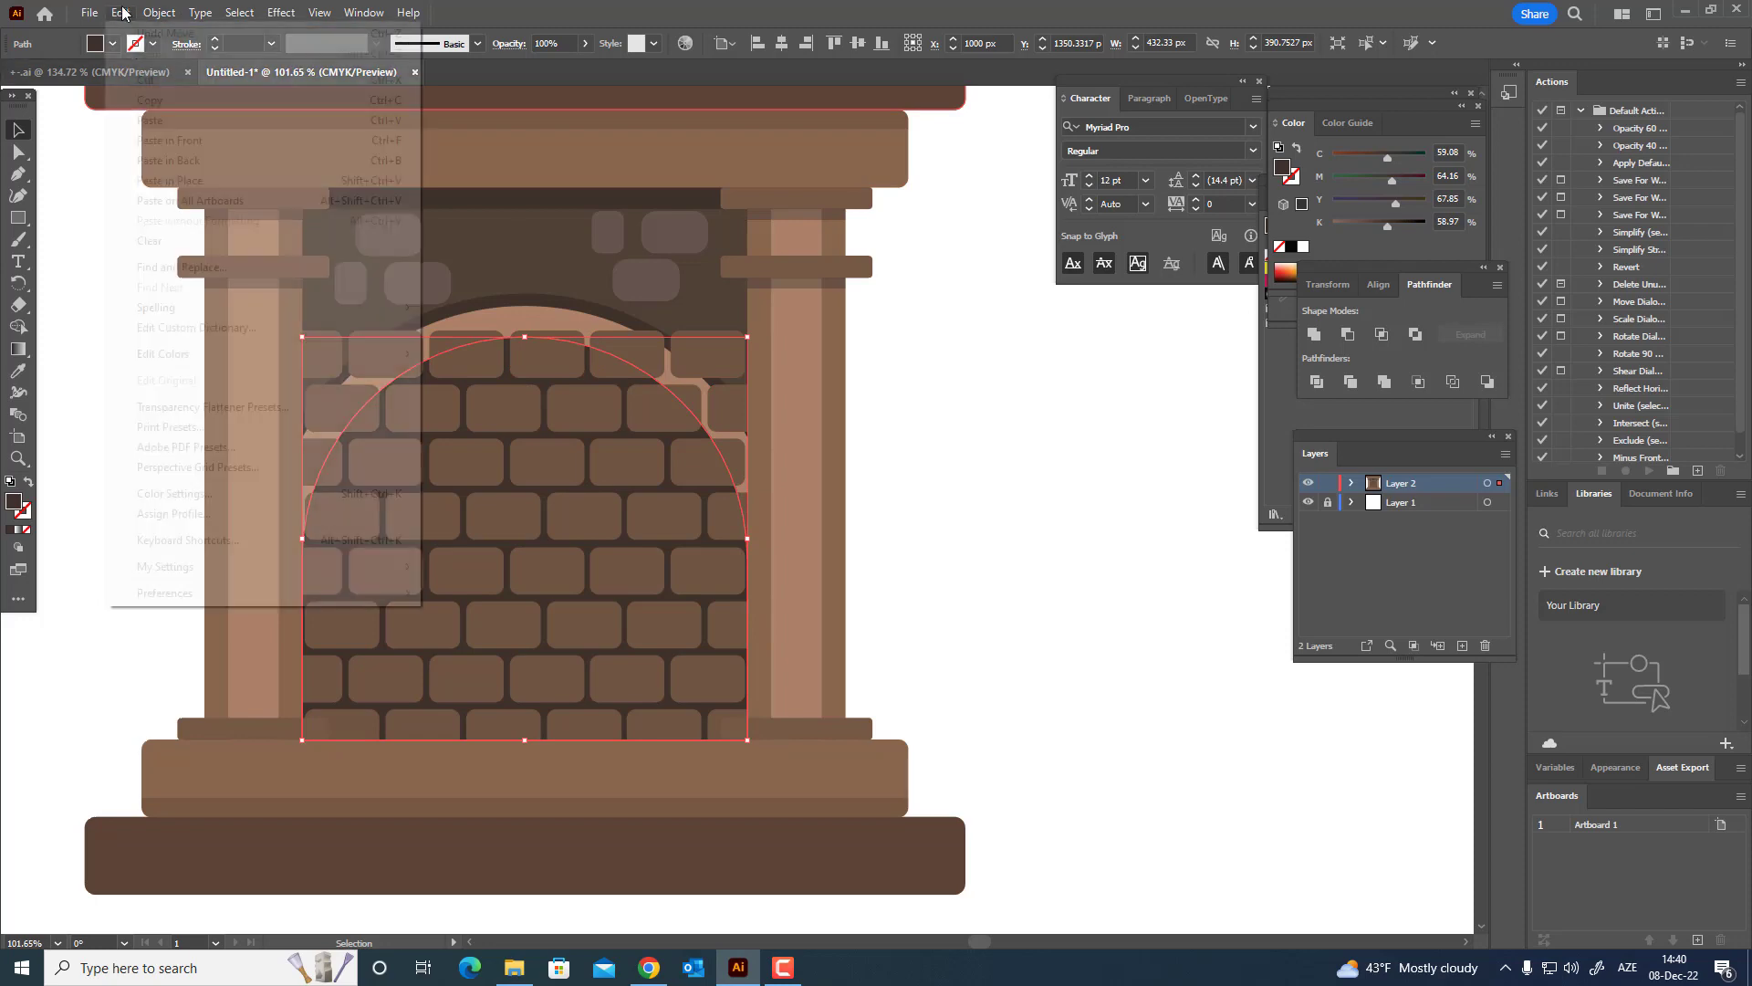
{"action": "left_click", "coordinate": [192, 142]}
{"action": "left_click", "coordinate": [159, 13]}
{"action": "mouse_move", "coordinate": [204, 53]}
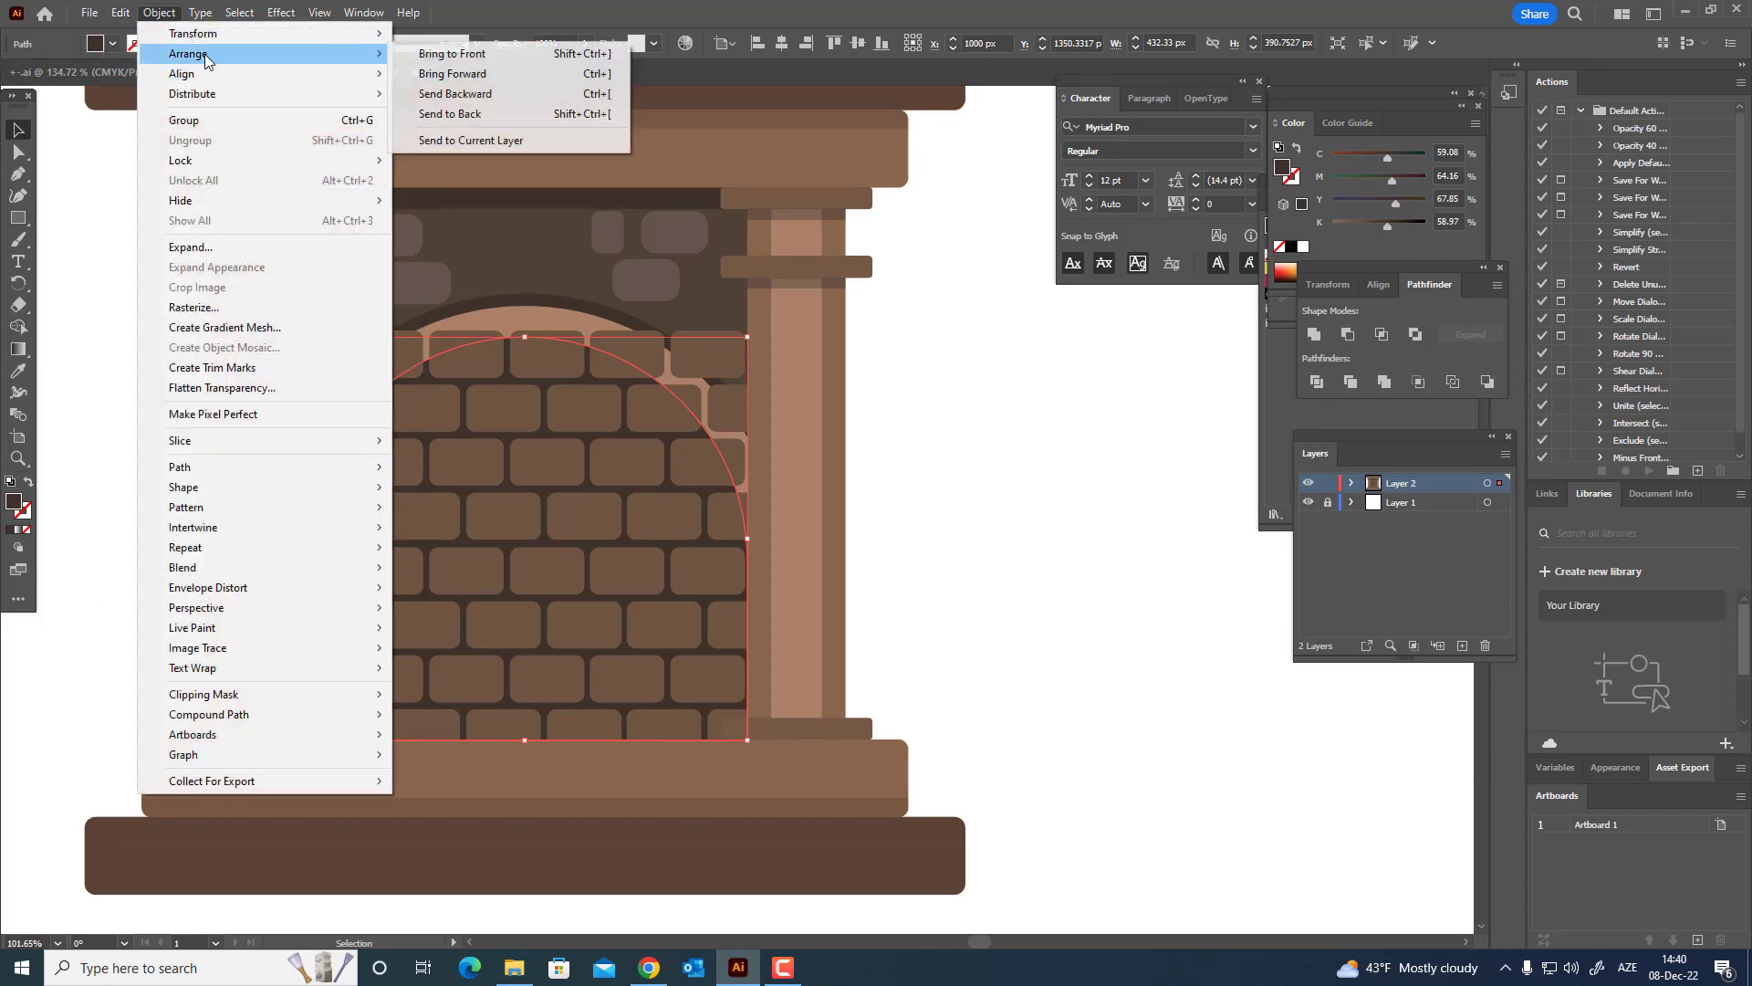
{"action": "left_click", "coordinate": [416, 55]}
- Clip the brick wall to the copied arch shape with a clipping mask
{"action": "left_click", "coordinate": [729, 399], "text": "shift"}
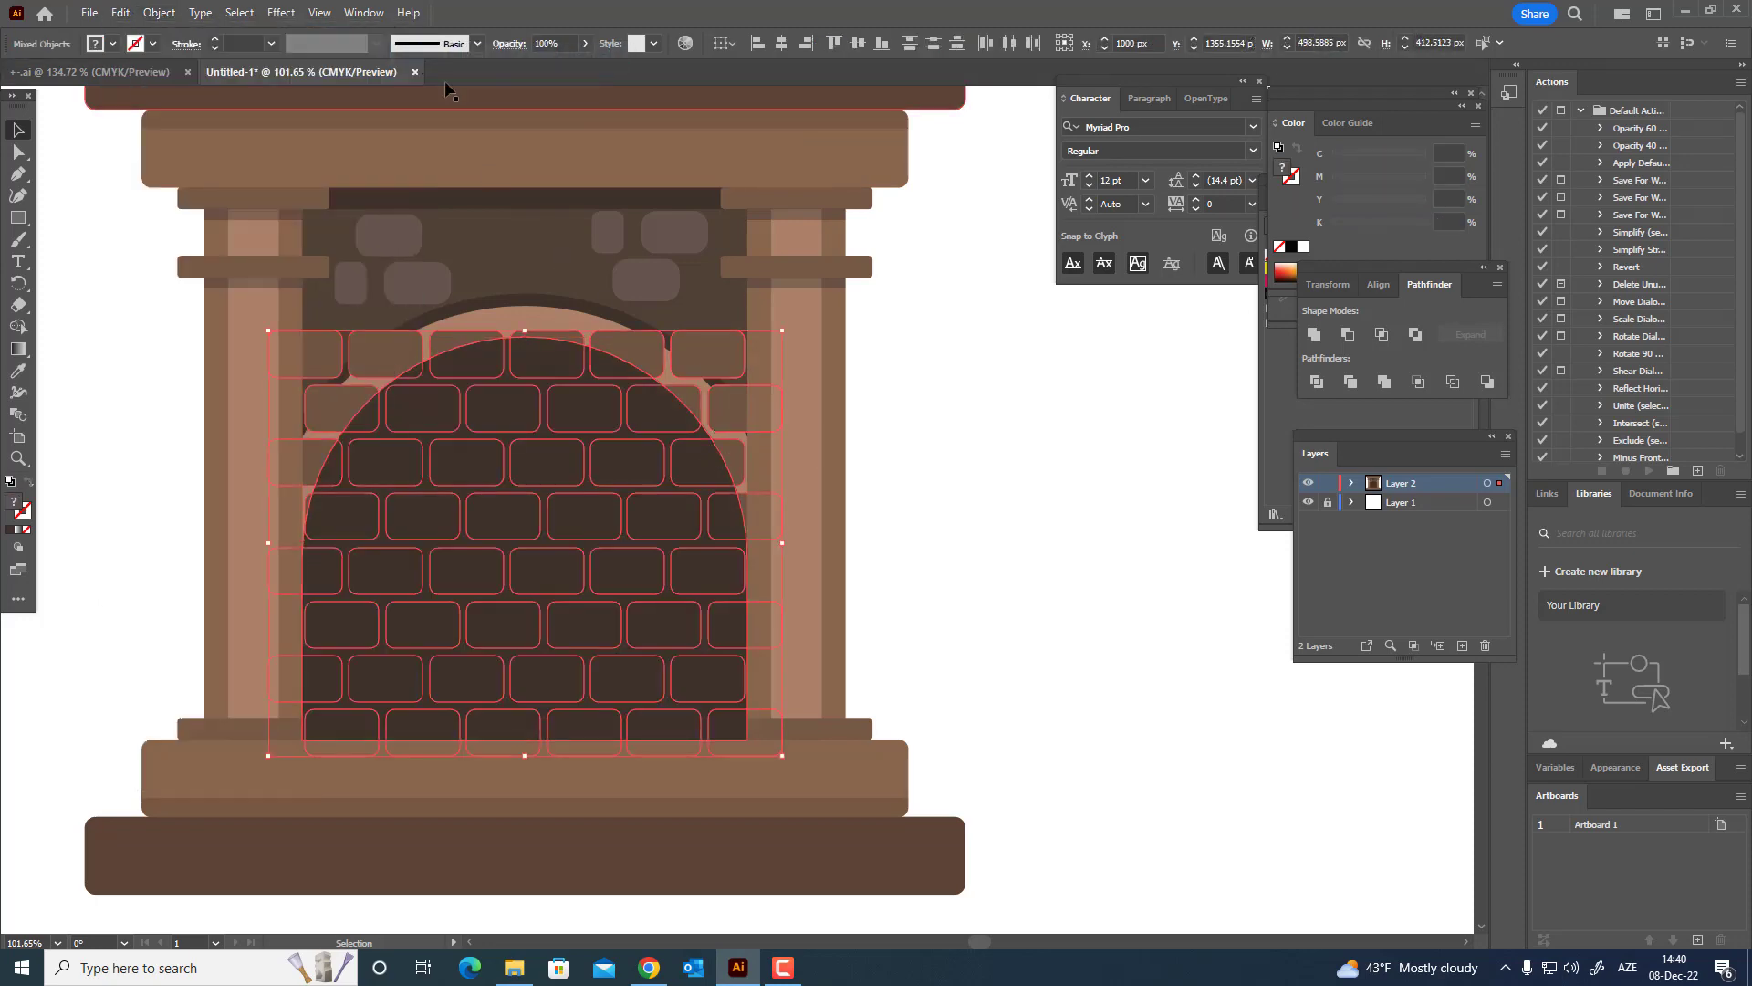
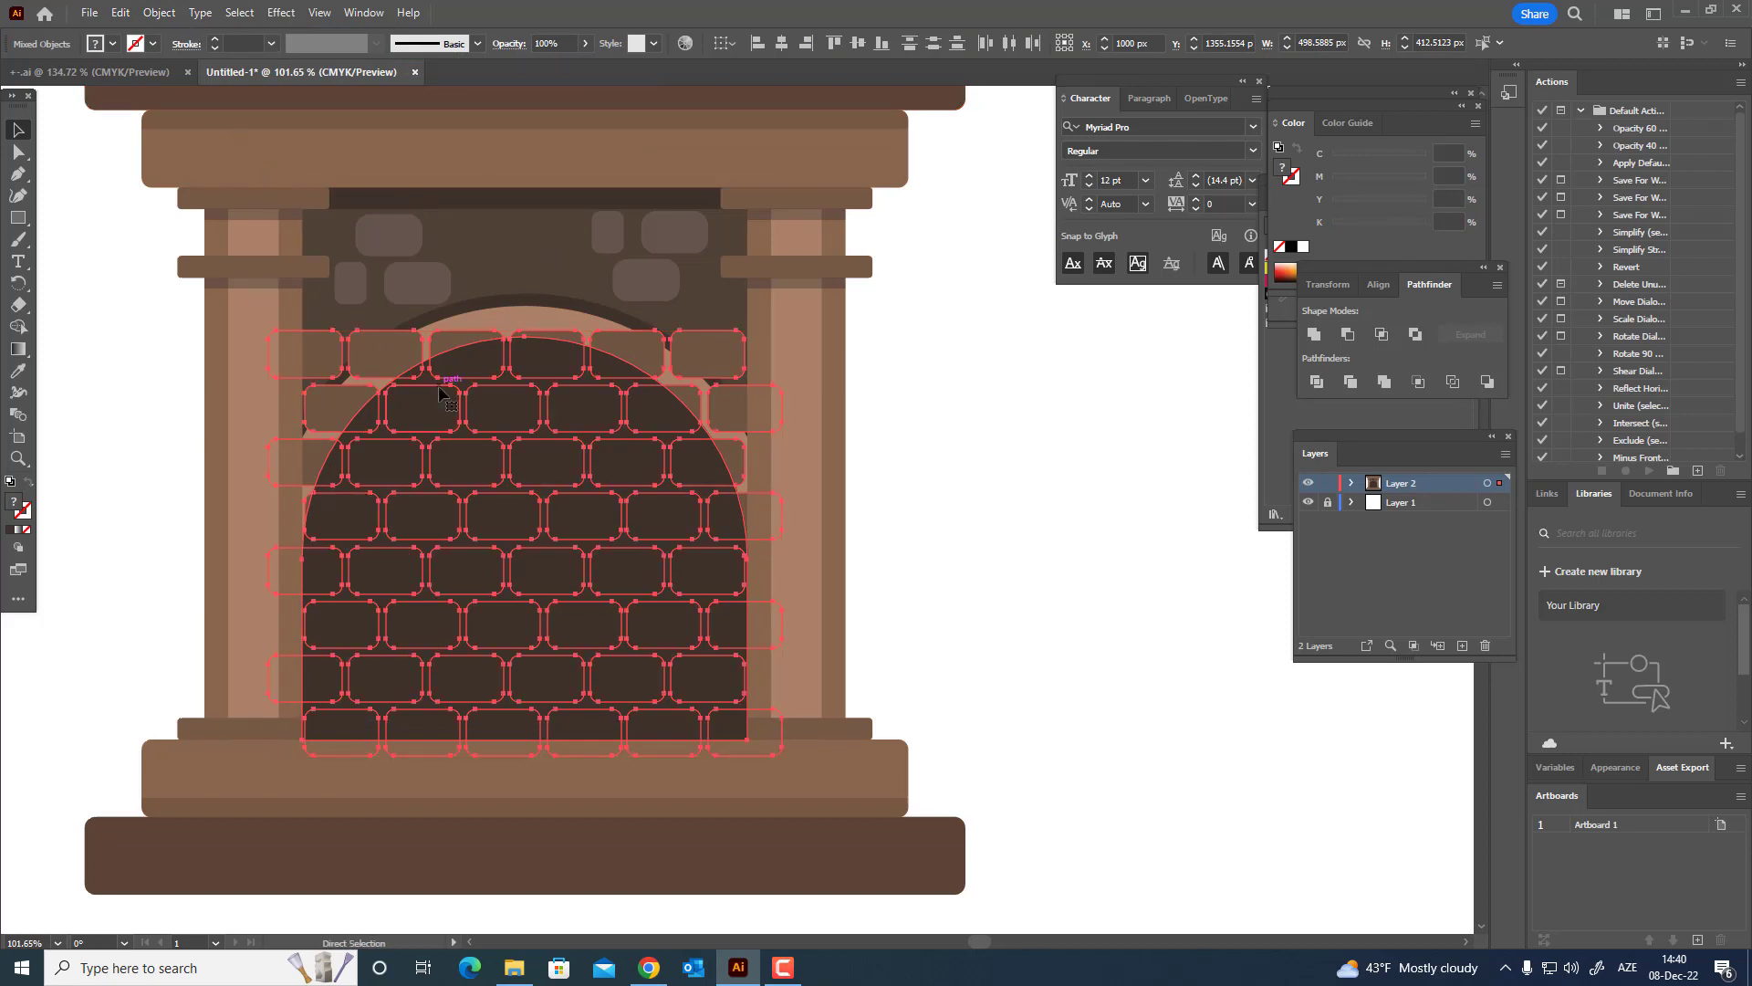
{"action": "key", "text": "ctrl+7"}
{"action": "left_click", "coordinate": [899, 549]}
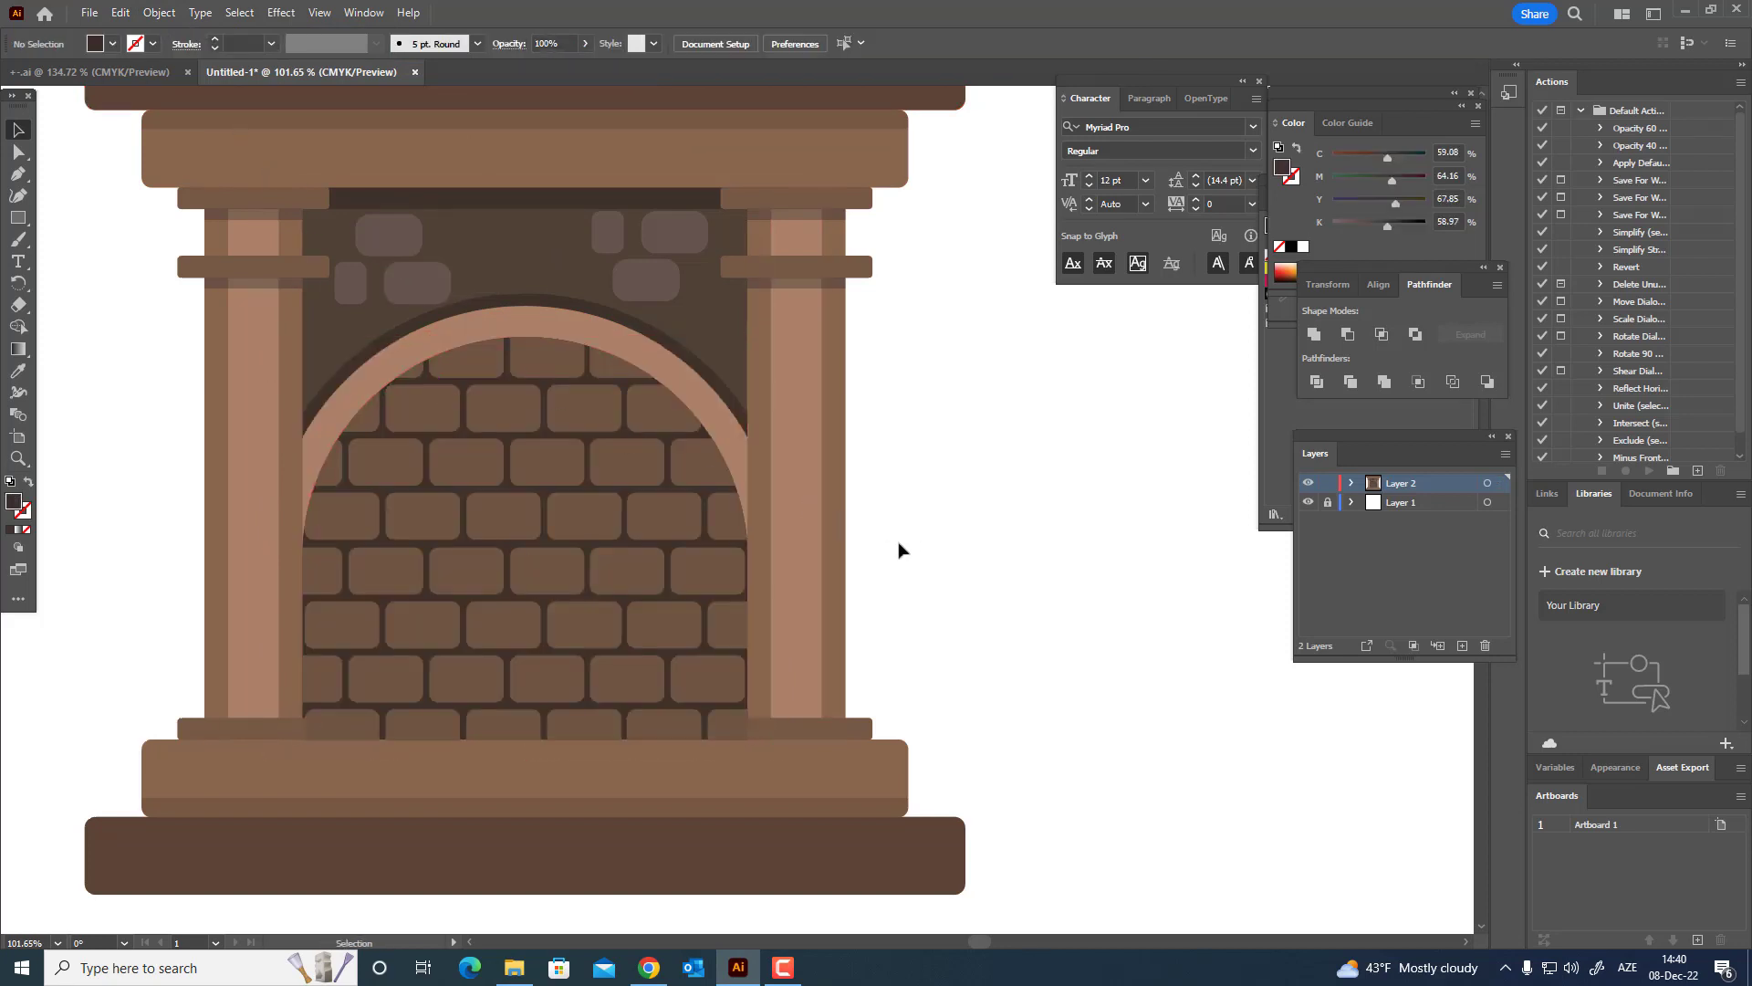
- Draw a dark brown circle about 158 px in diameter over the bricks in the lower part of the opening
{"action": "left_click_drag", "start_coordinate": [958, 568], "coordinate": [600, 518]}
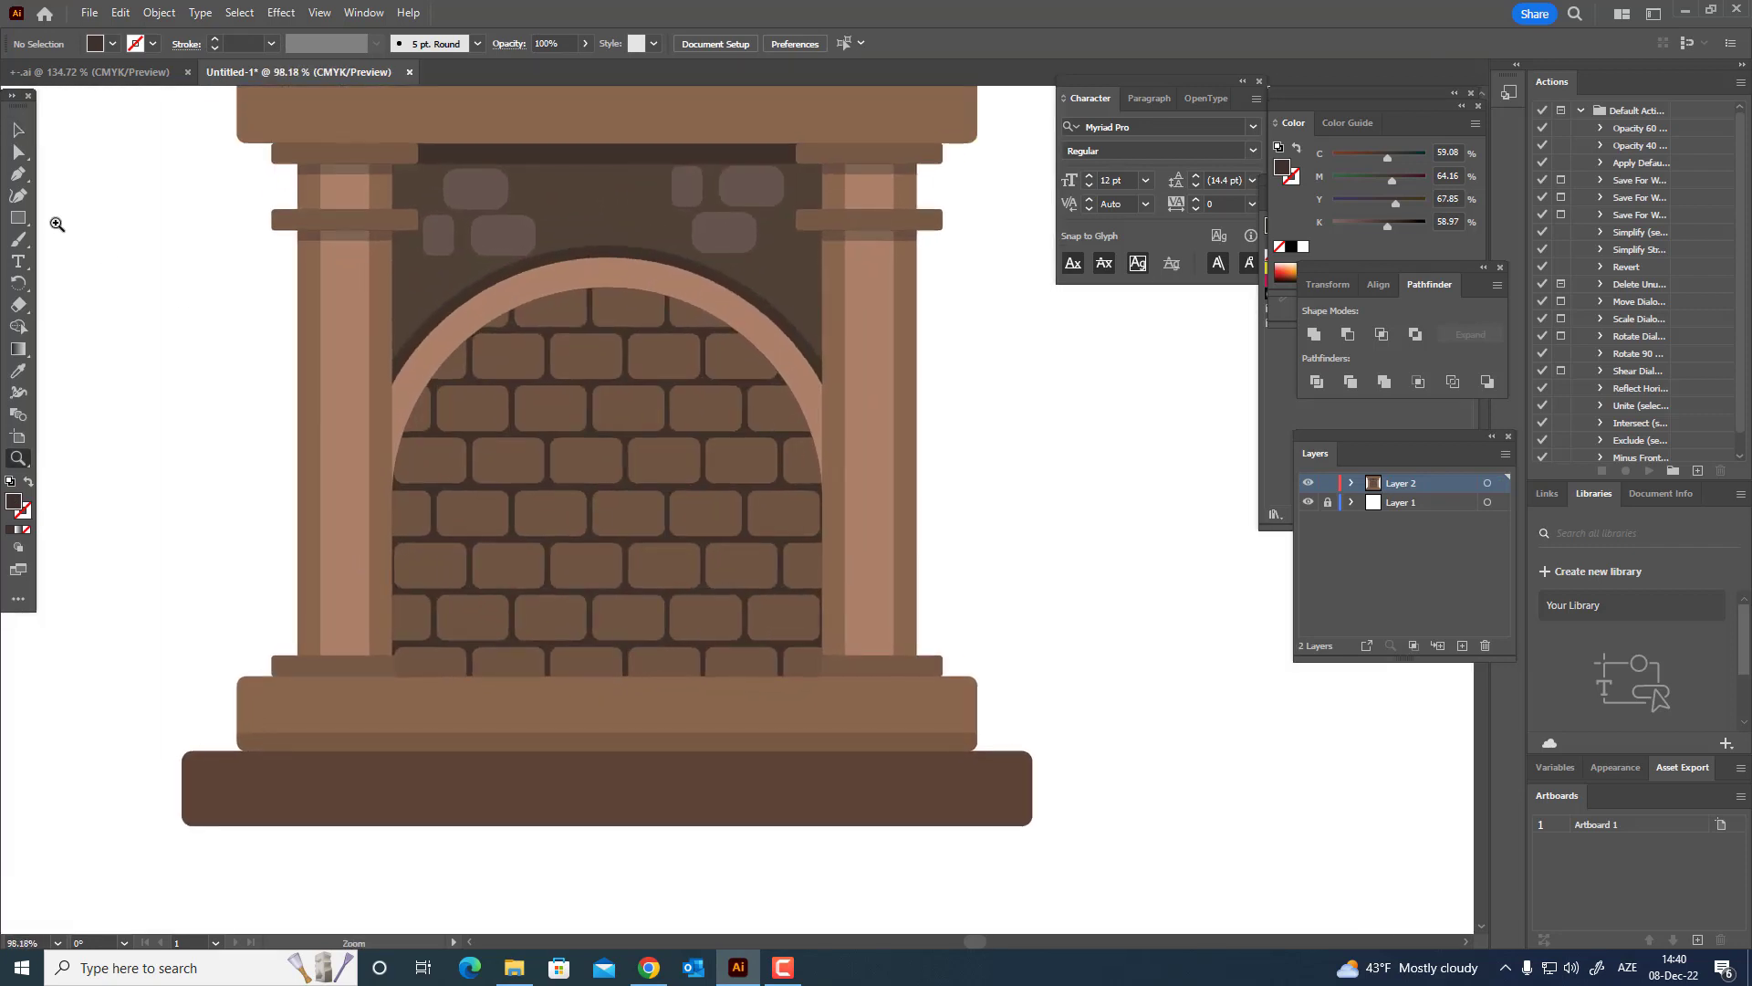
{"action": "left_click_drag", "start_coordinate": [874, 135], "coordinate": [384, 659]}
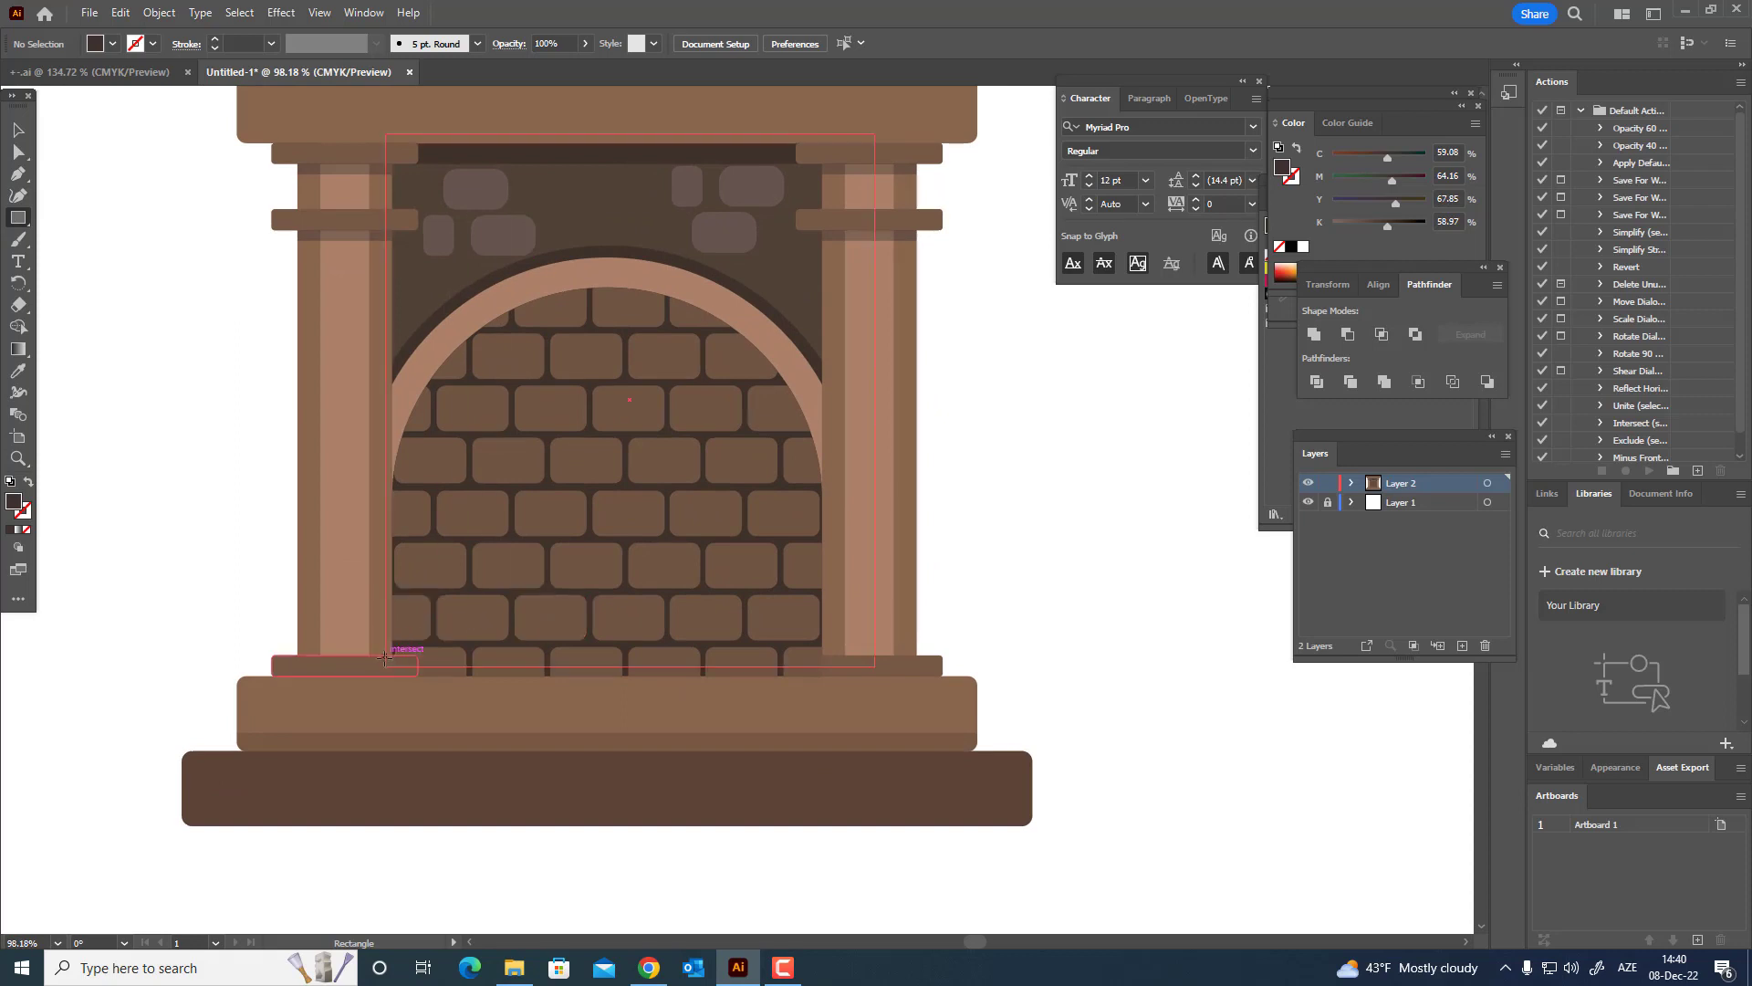
{"action": "key", "text": "z"}
{"action": "left_click_drag", "start_coordinate": [533, 608], "coordinate": [651, 669]}
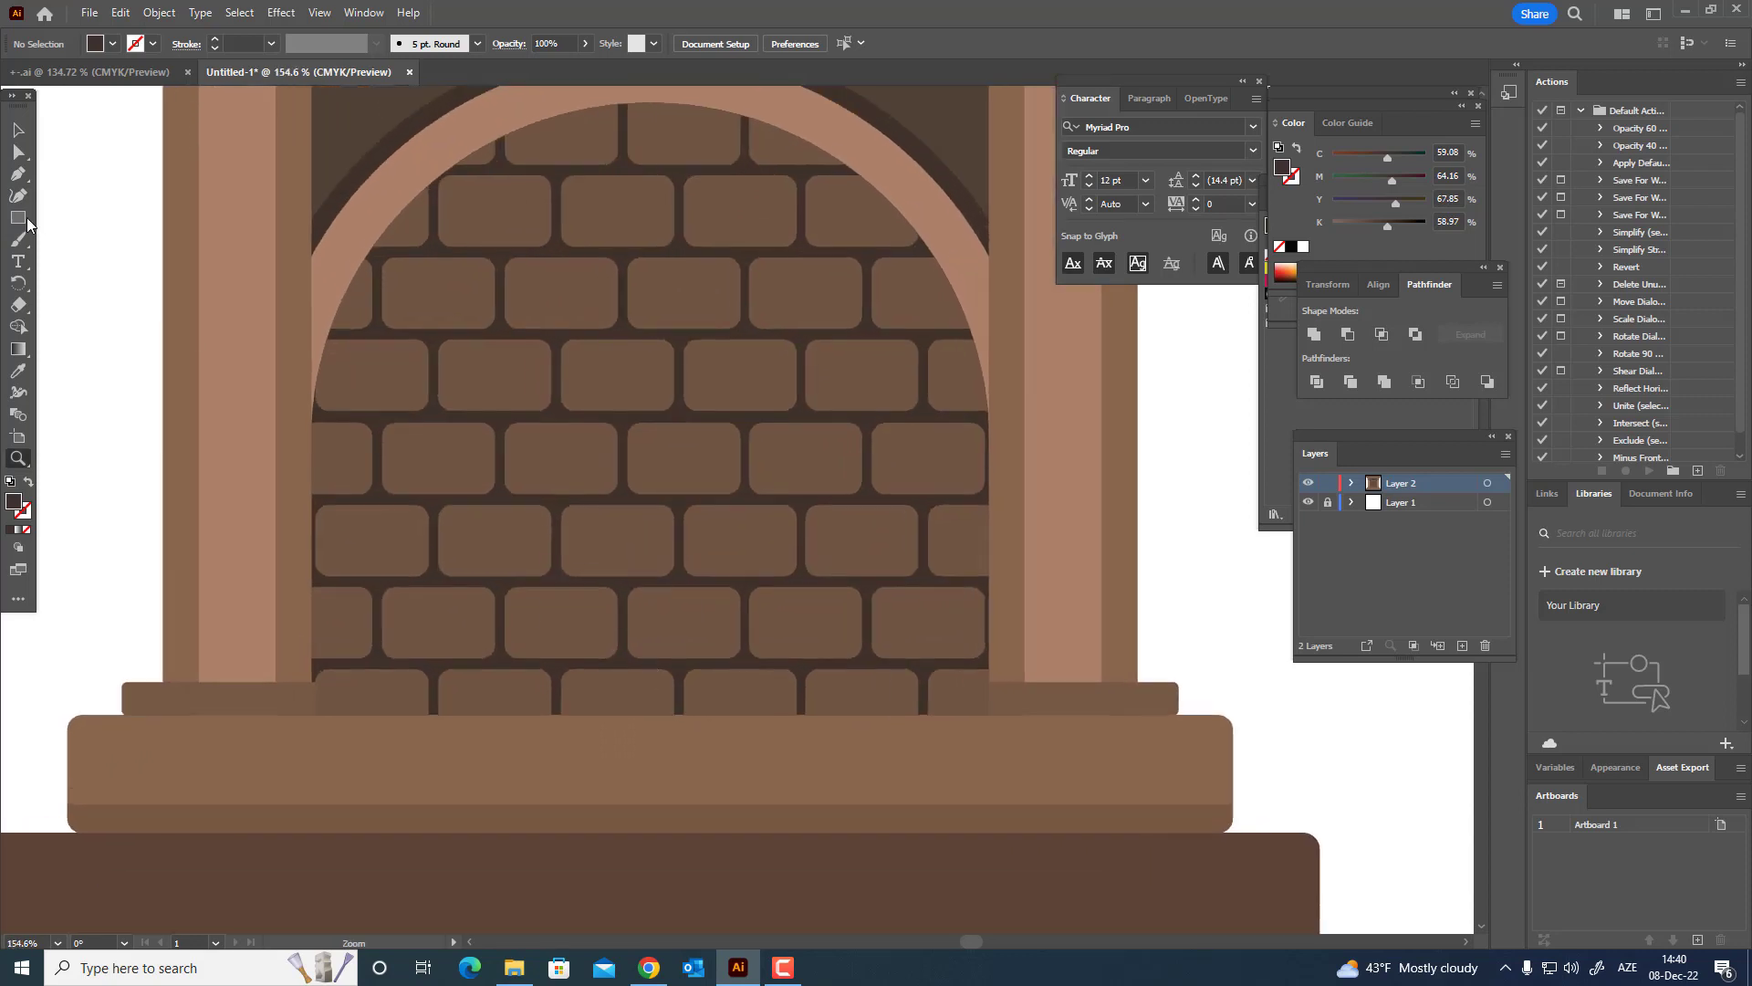
{"action": "left_click_drag", "start_coordinate": [26, 223], "coordinate": [100, 239]}
{"action": "left_click_drag", "start_coordinate": [590, 379], "coordinate": [837, 626]}
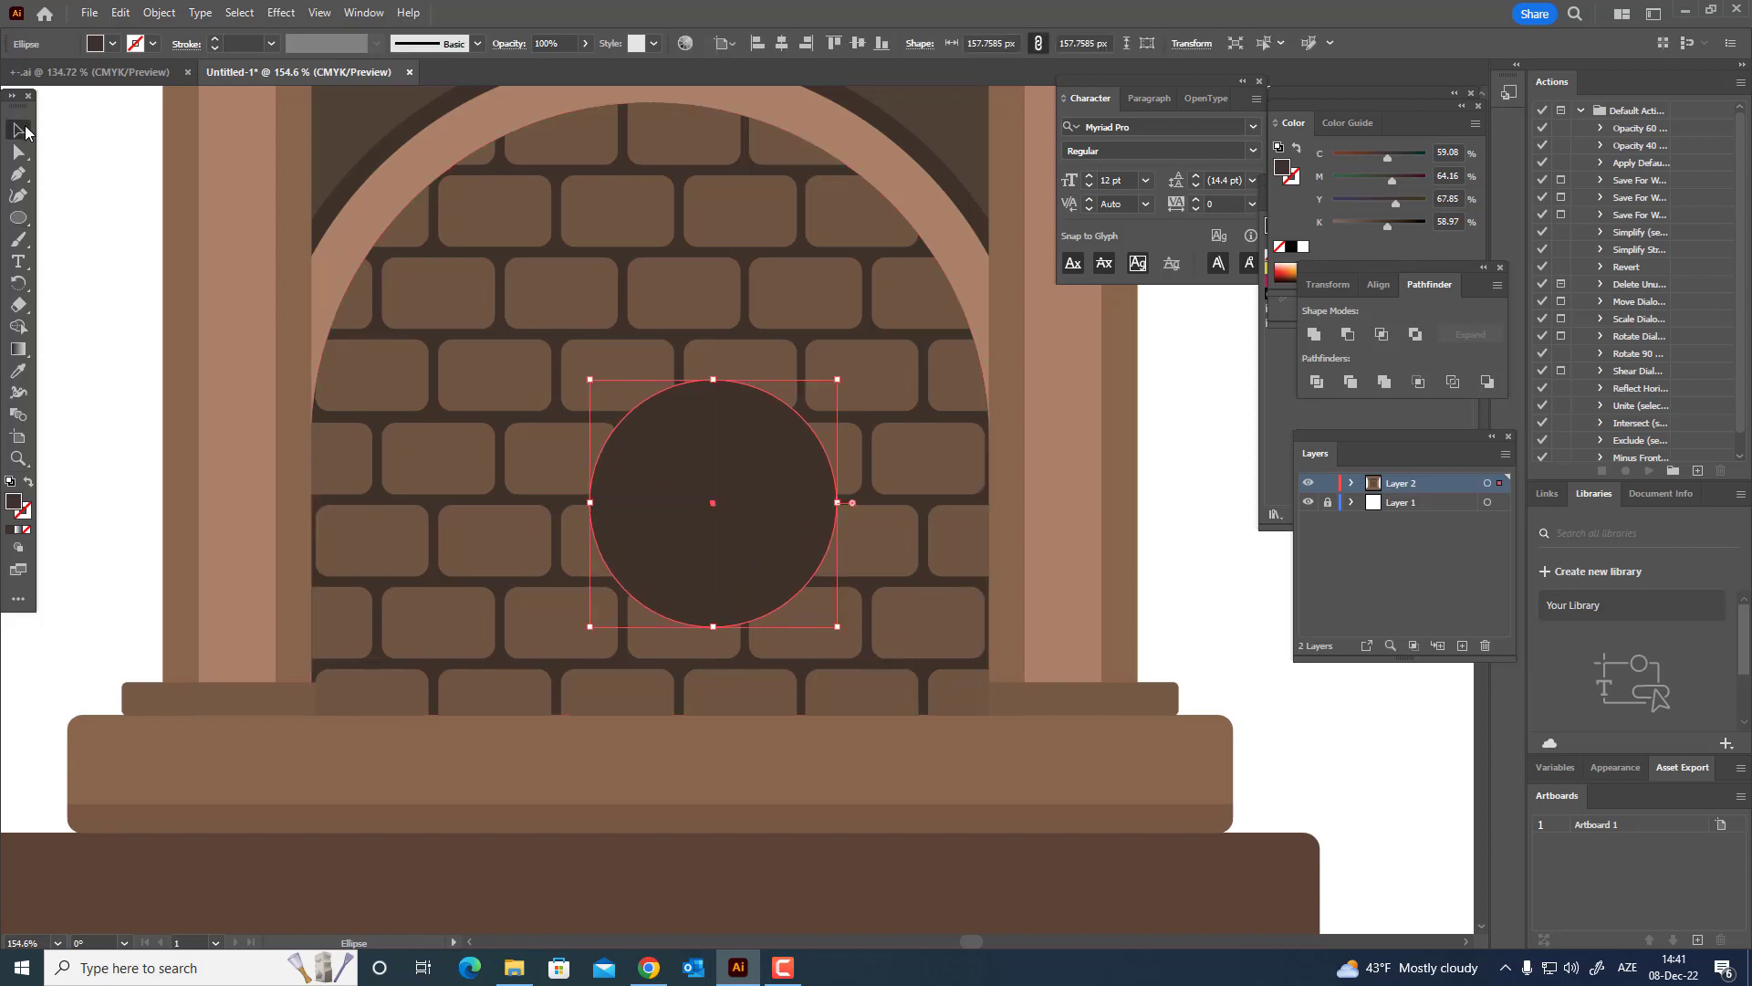
- Rest the circle on the floor of the opening and align it horizontally to the centre of the artwork
{"action": "left_click_drag", "start_coordinate": [750, 573], "coordinate": [686, 650]}
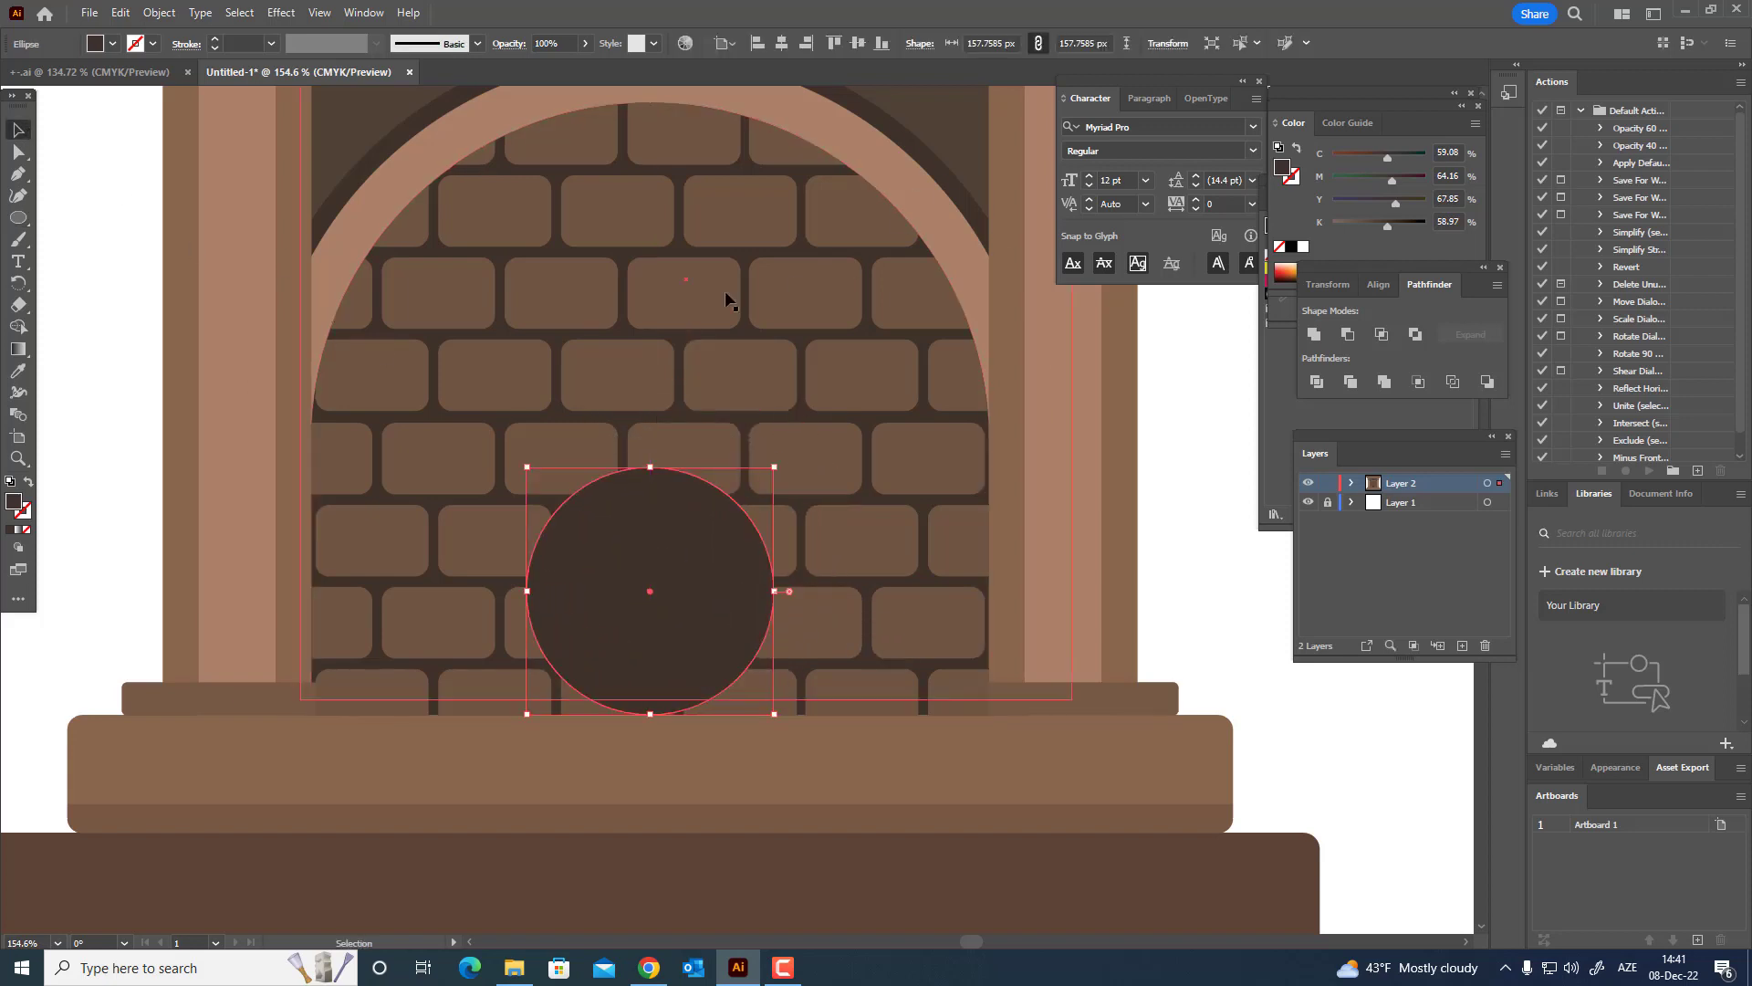
{"action": "key", "text": "z"}
{"action": "left_click_drag", "start_coordinate": [728, 293], "coordinate": [571, 523]}
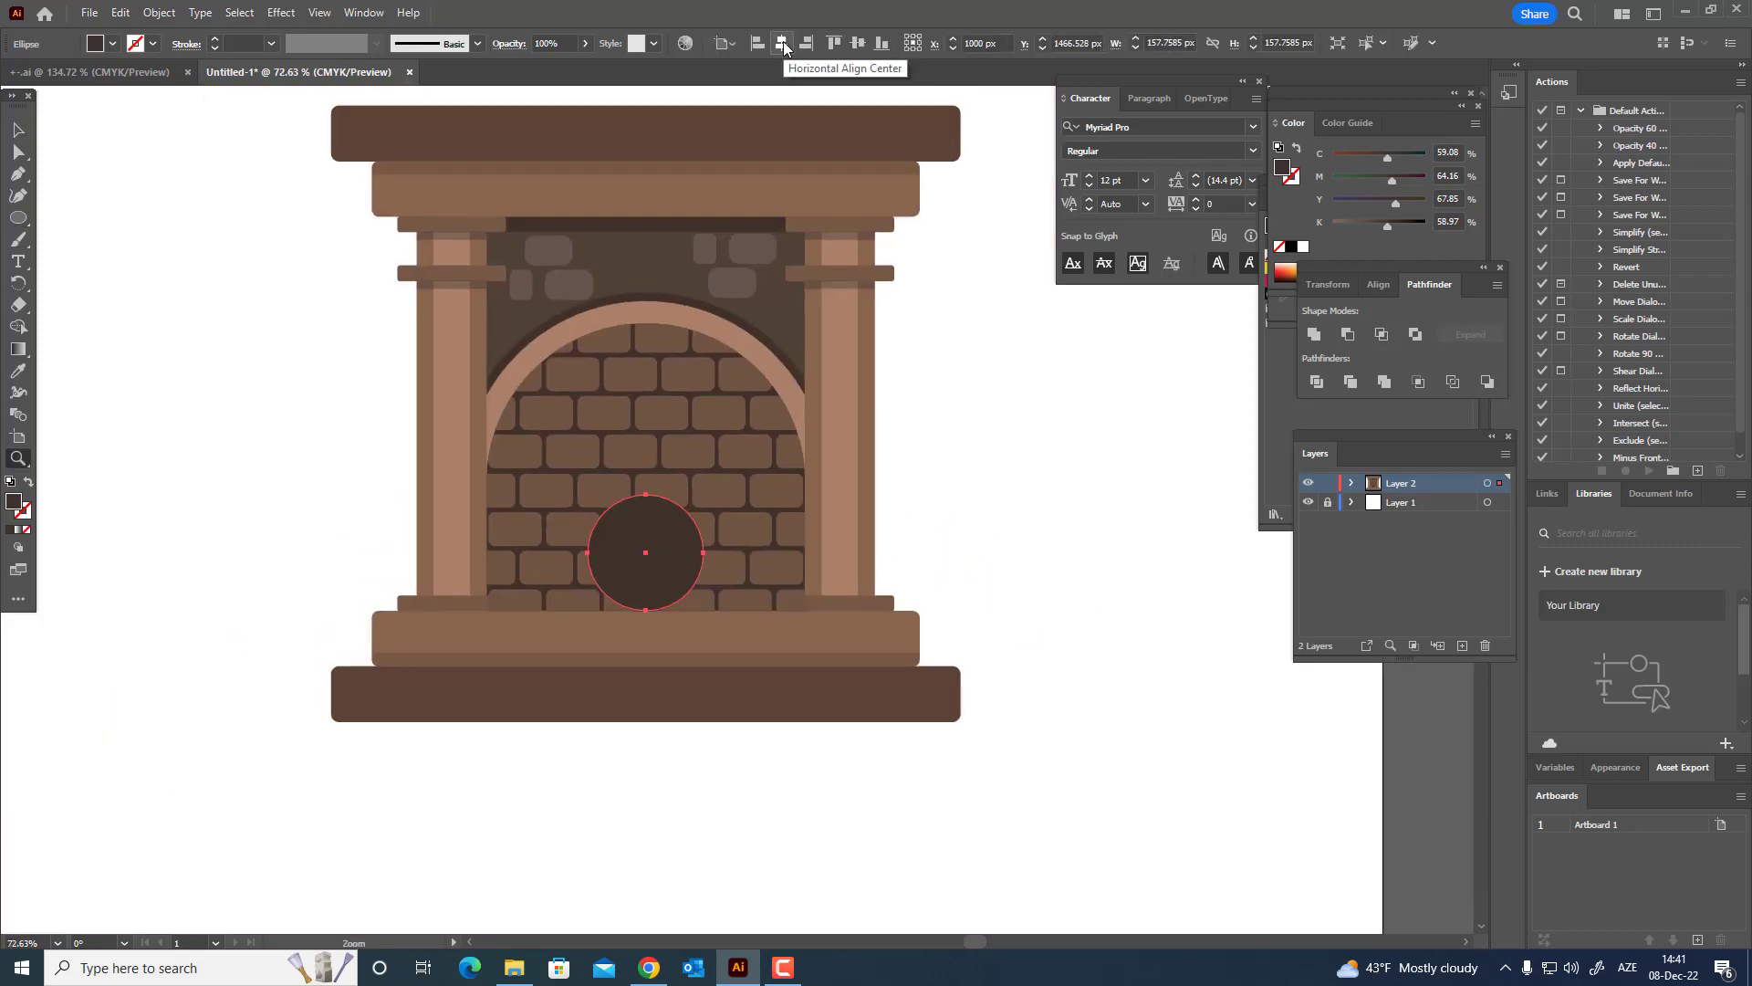
{"action": "left_click", "coordinate": [759, 45]}
{"action": "left_click", "coordinate": [782, 51]}
- Turn the circle's top anchor into a sharp corner and raise it to about Y 1316 px to form a teardrop
{"action": "left_click_drag", "start_coordinate": [644, 475], "coordinate": [845, 613]}
{"action": "left_click_drag", "start_coordinate": [715, 618], "coordinate": [706, 579]}
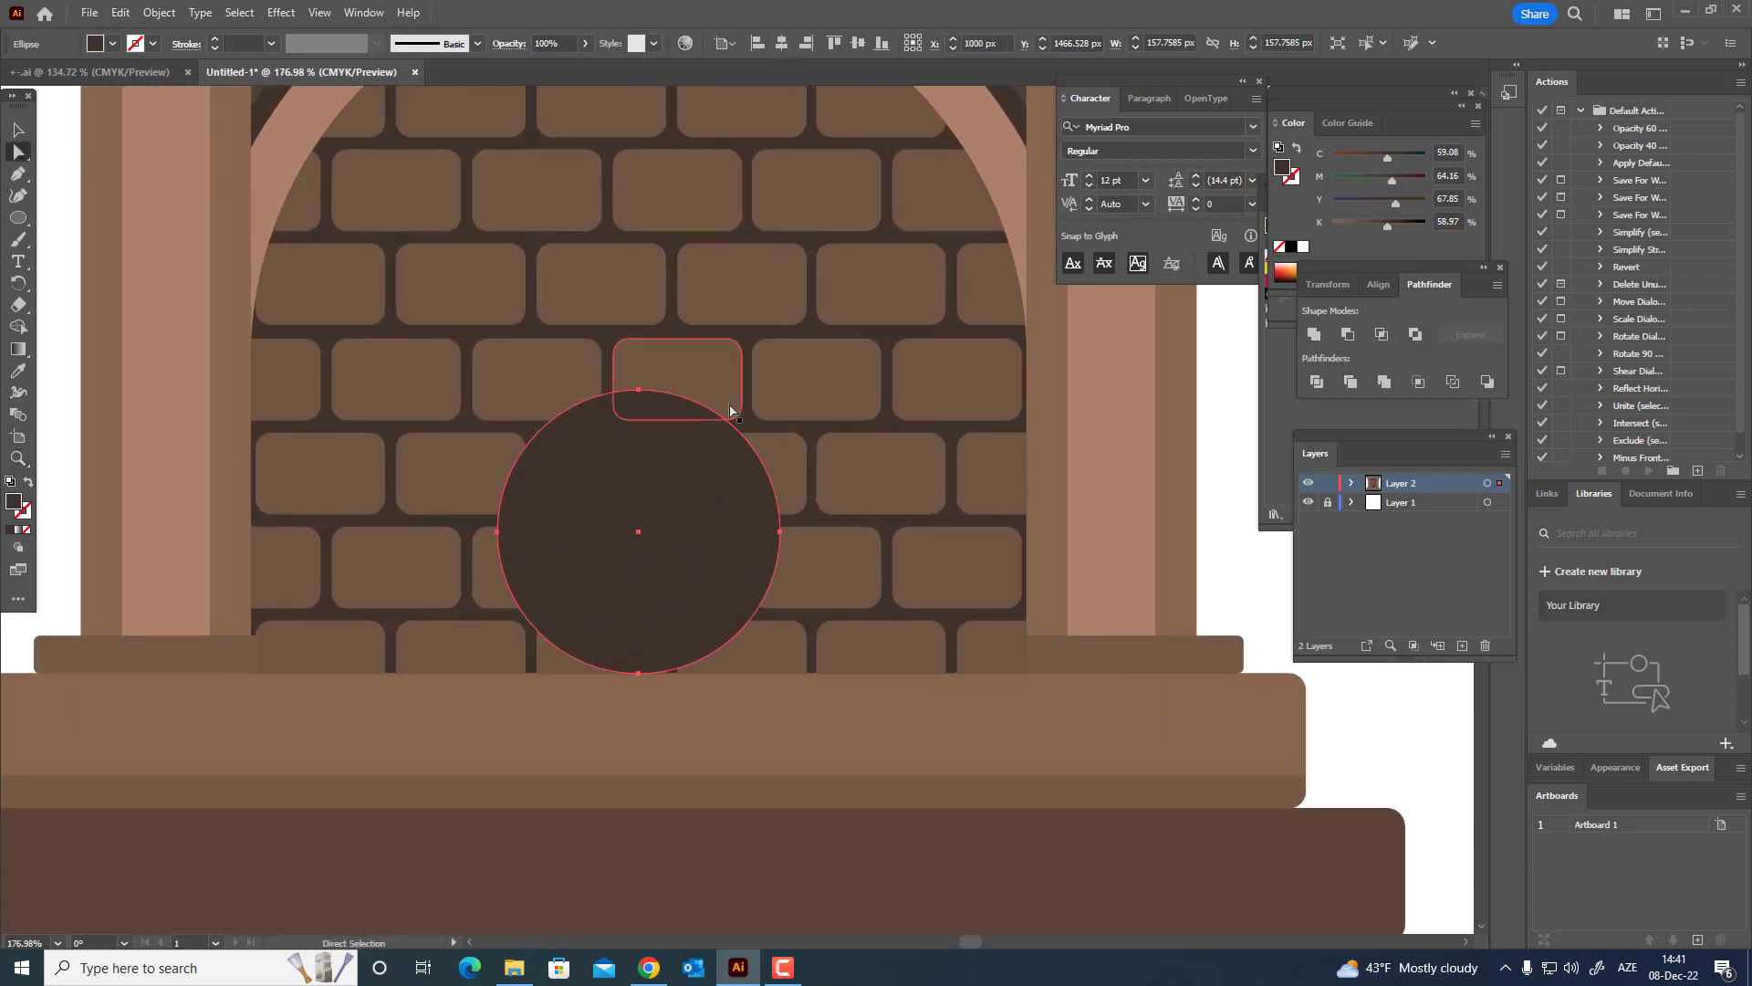
{"action": "left_click_drag", "start_coordinate": [638, 391], "coordinate": [640, 264]}
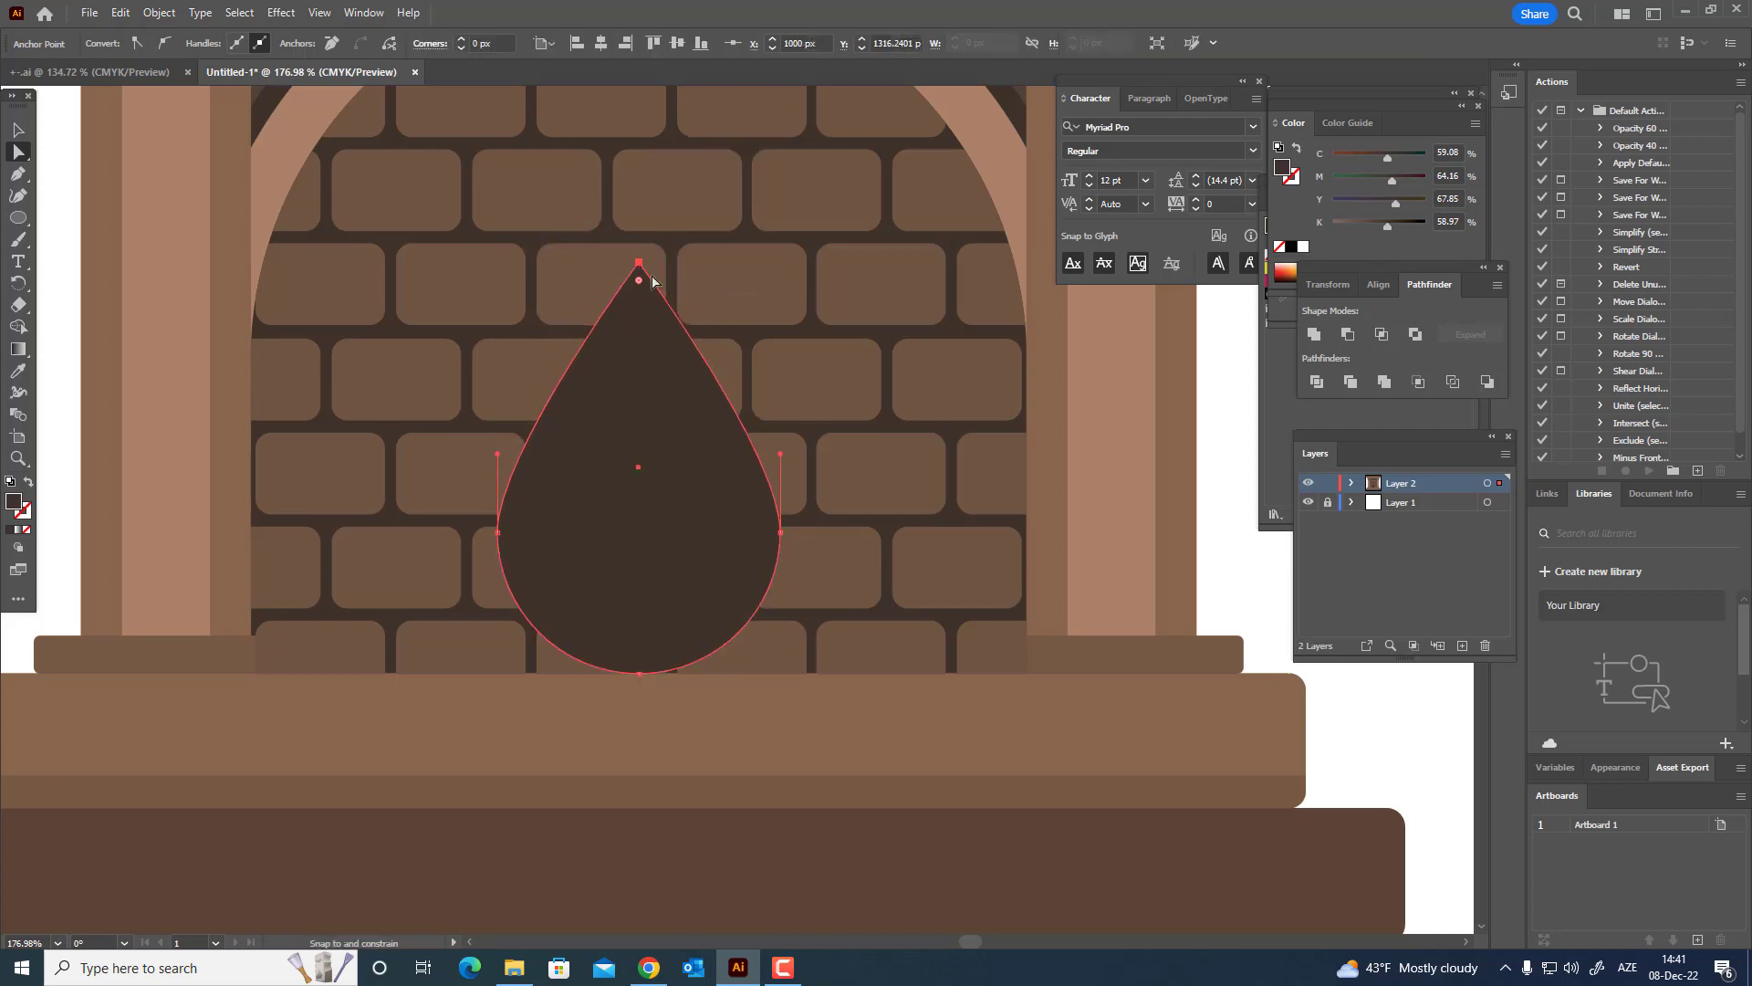
{"action": "key", "text": "z"}
{"action": "left_click_drag", "start_coordinate": [733, 393], "coordinate": [570, 443]}
{"action": "left_click", "coordinate": [13, 128]}
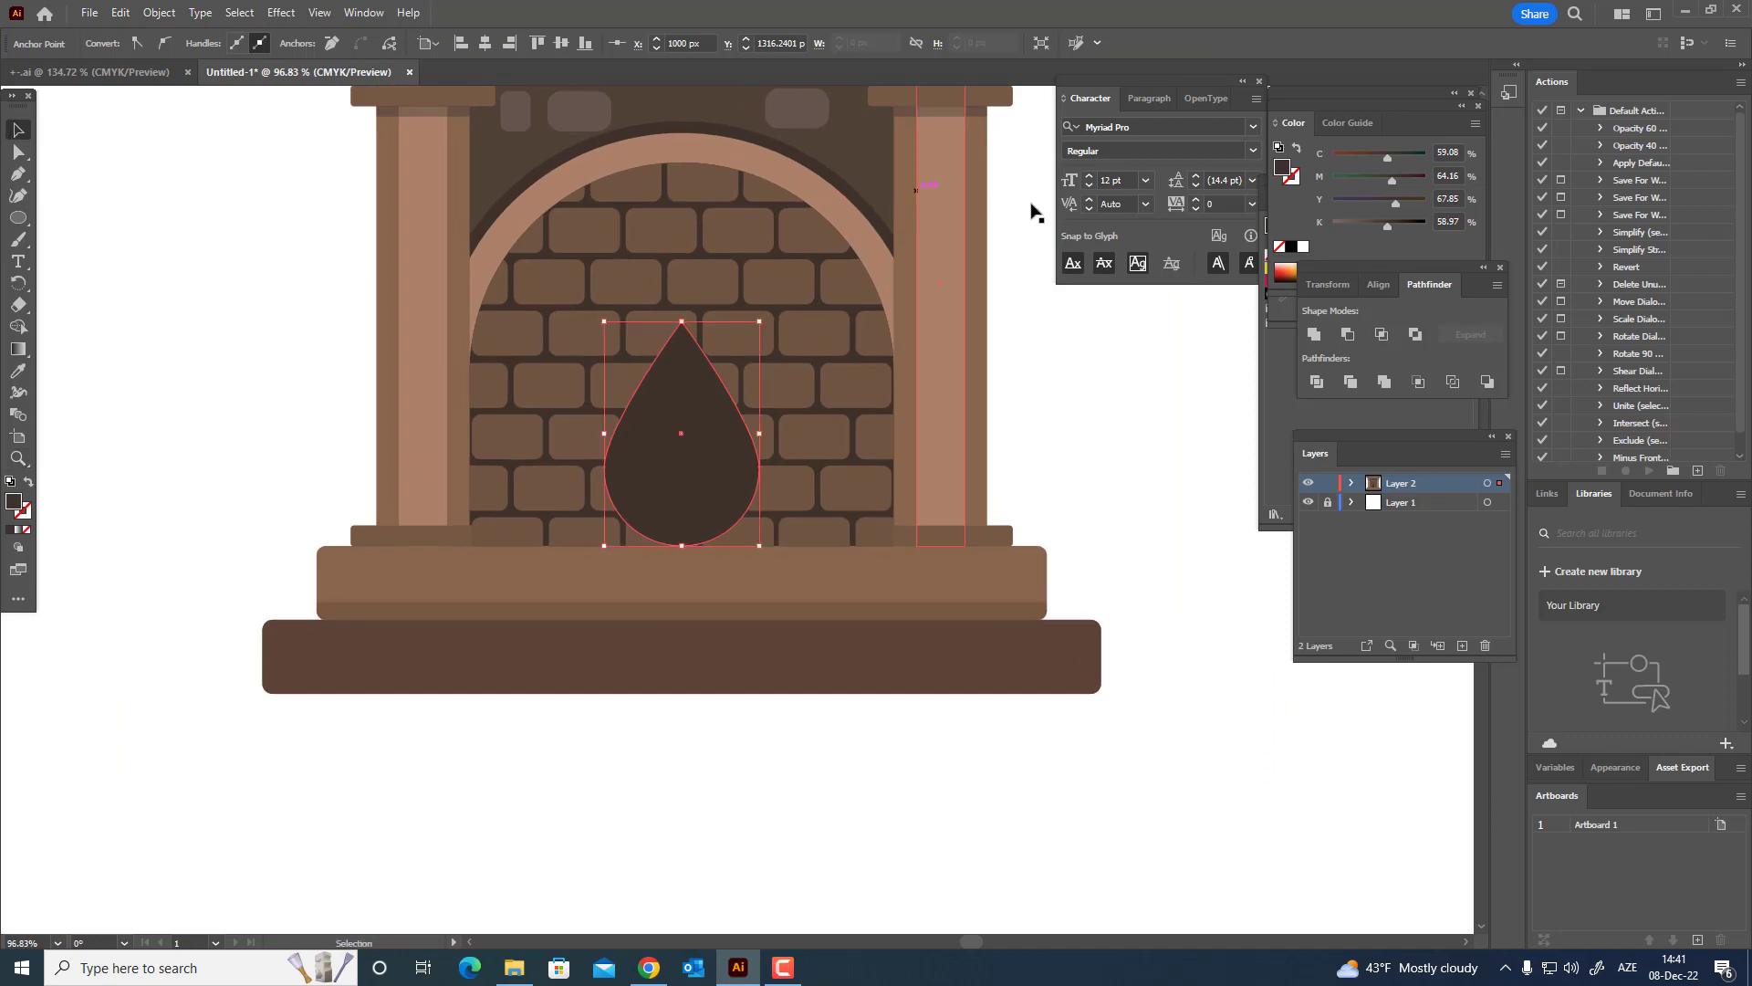
- Paste a copy of the teardrop in front, scale it to about 118 × 171 px and rest it centrally in the base of the original
{"action": "left_click", "coordinate": [710, 470]}
{"action": "key", "text": "z"}
{"action": "left_click_drag", "start_coordinate": [652, 472], "coordinate": [763, 517]}
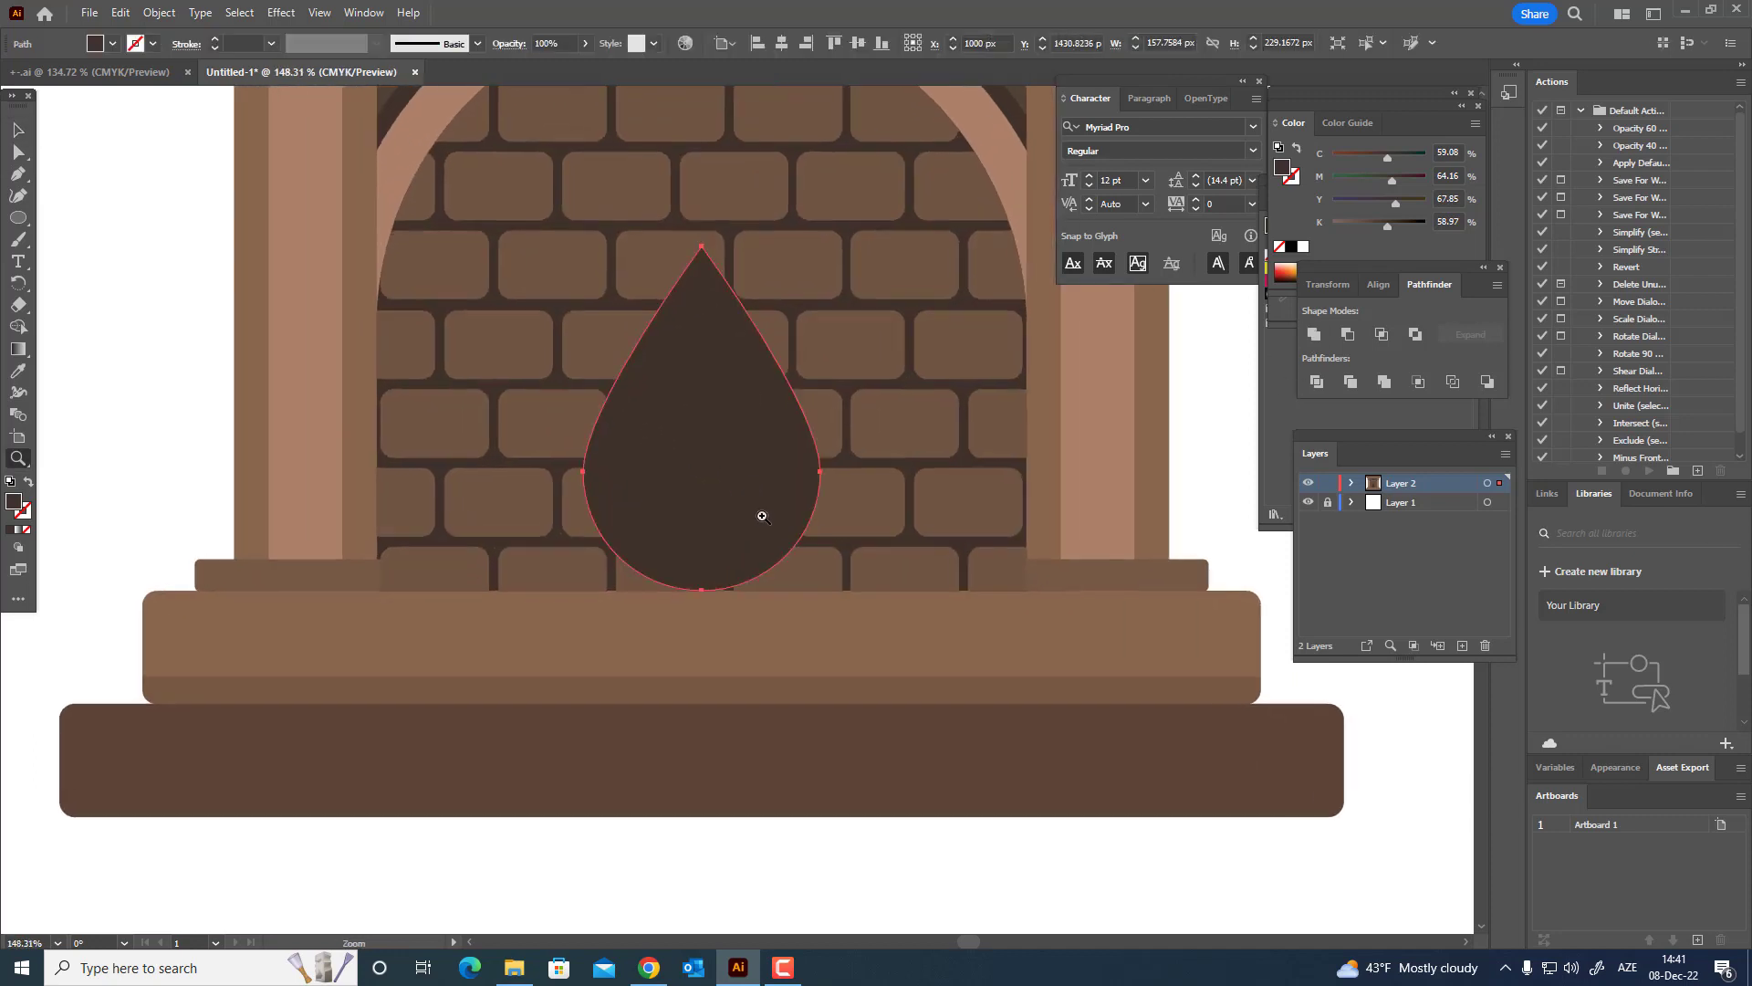
{"action": "left_click", "coordinate": [121, 12]}
{"action": "left_click", "coordinate": [156, 99]}
{"action": "left_click", "coordinate": [120, 13]}
{"action": "left_click", "coordinate": [173, 140]}
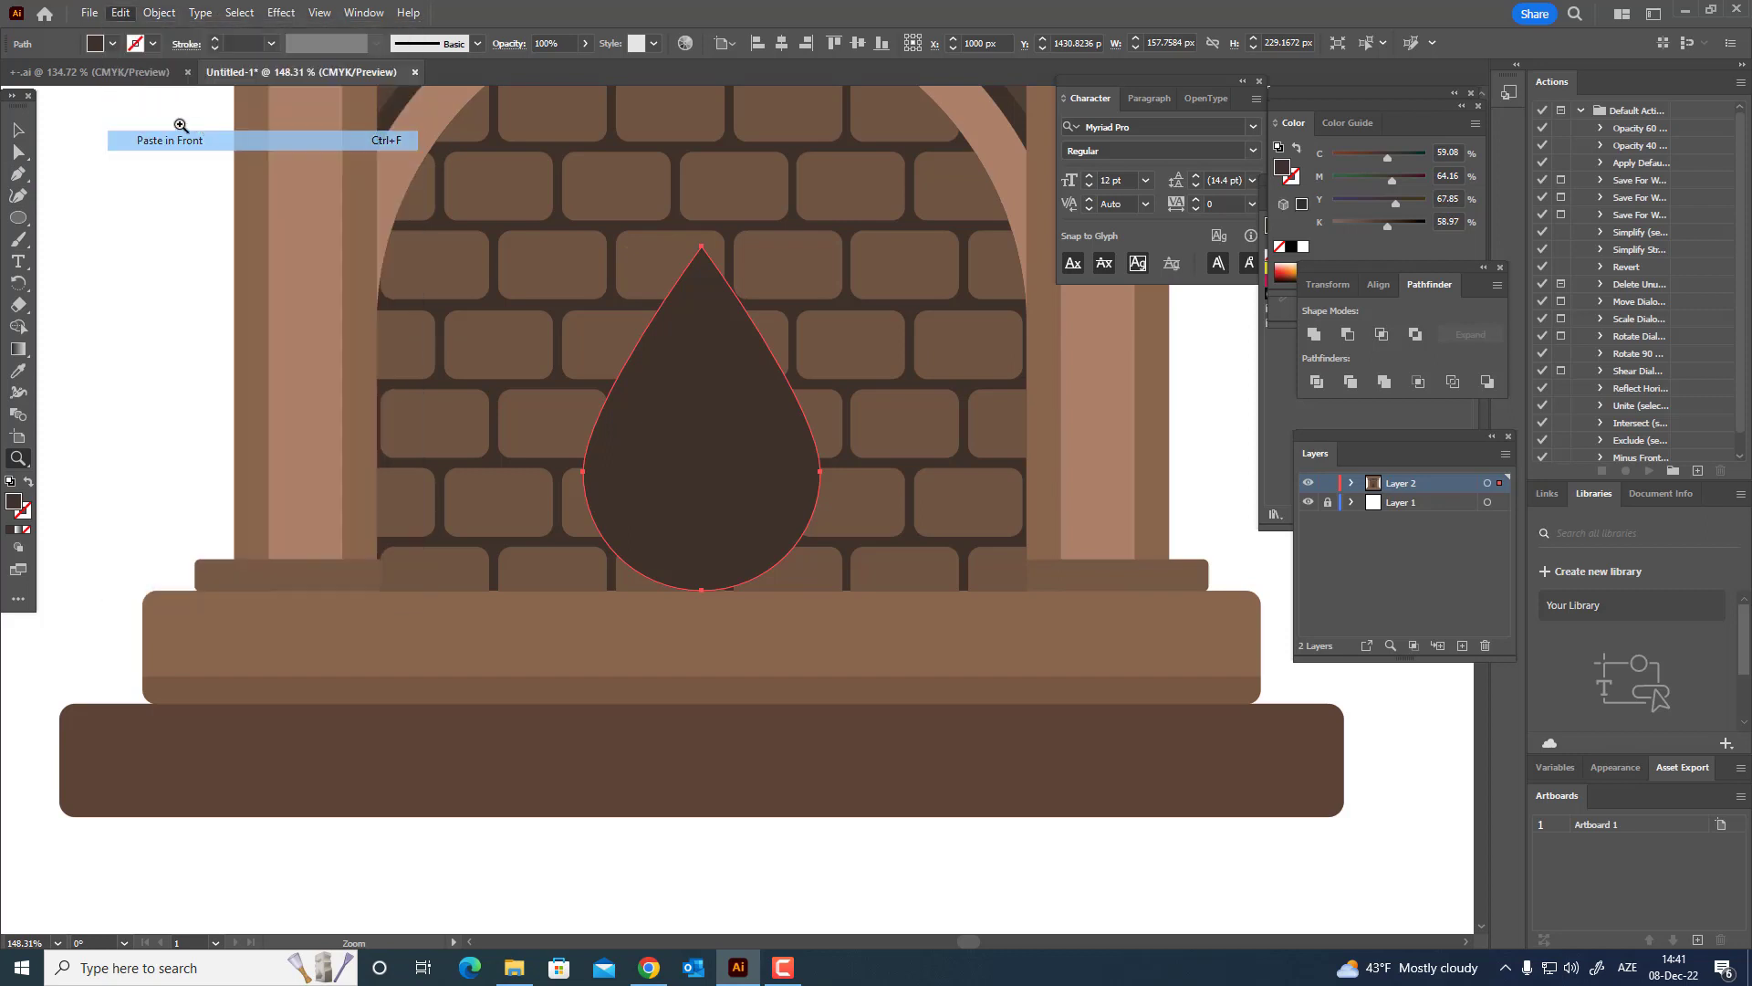
{"action": "left_click", "coordinate": [18, 130]}
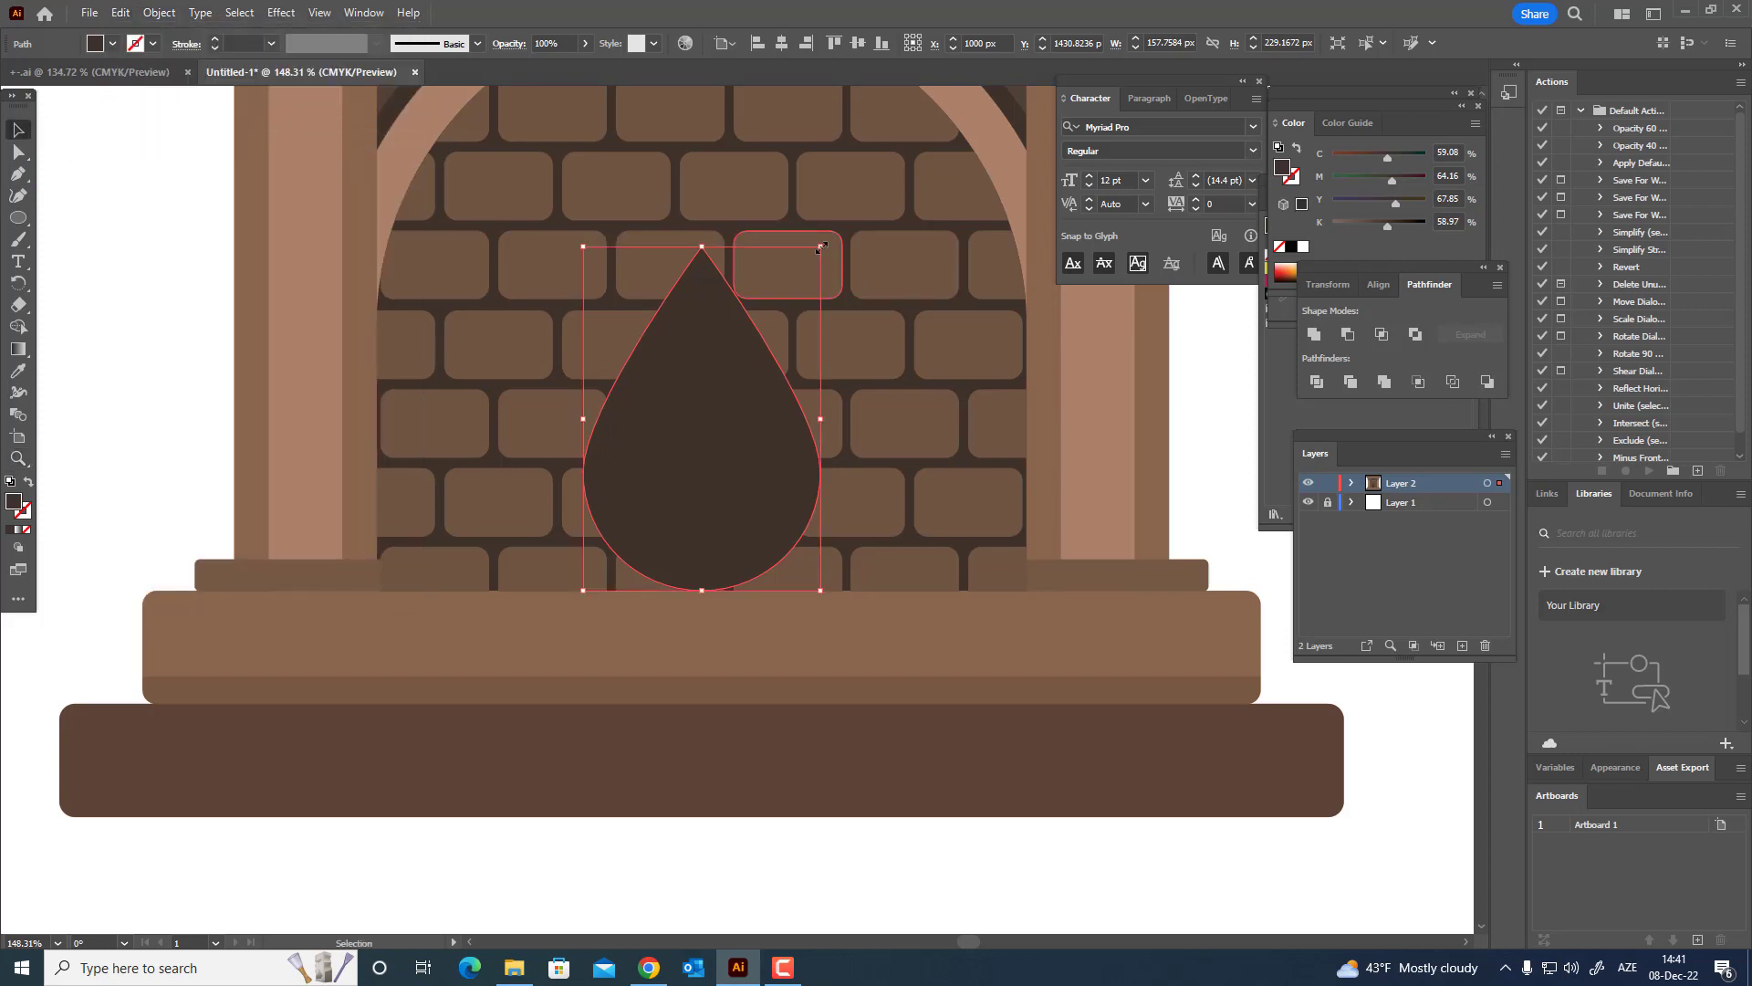
{"action": "left_click_drag", "start_coordinate": [820, 247], "coordinate": [772, 333]}
{"action": "left_click_drag", "start_coordinate": [664, 500], "coordinate": [685, 500]}
- Fill the large outer teardrop with crimson red, about C 7, M 98, Y 79, K 1
{"action": "left_click", "coordinate": [765, 393]}
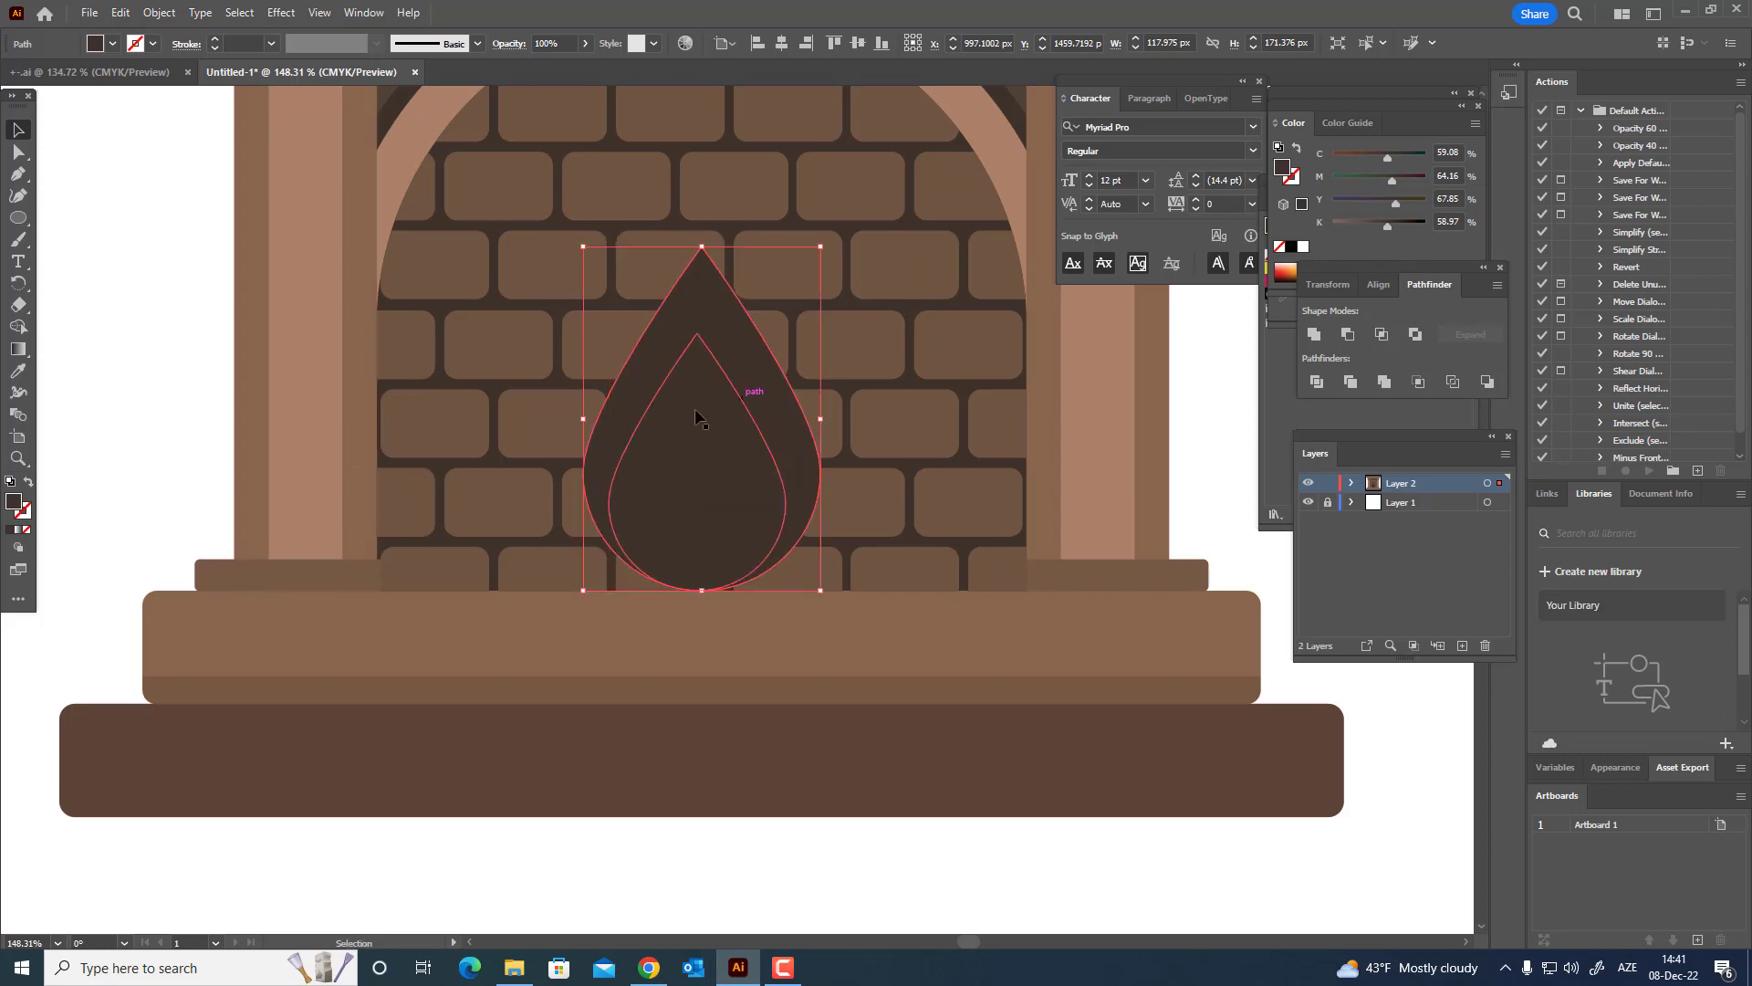
{"action": "double_click", "coordinate": [14, 503]}
{"action": "left_click", "coordinate": [1335, 378]}
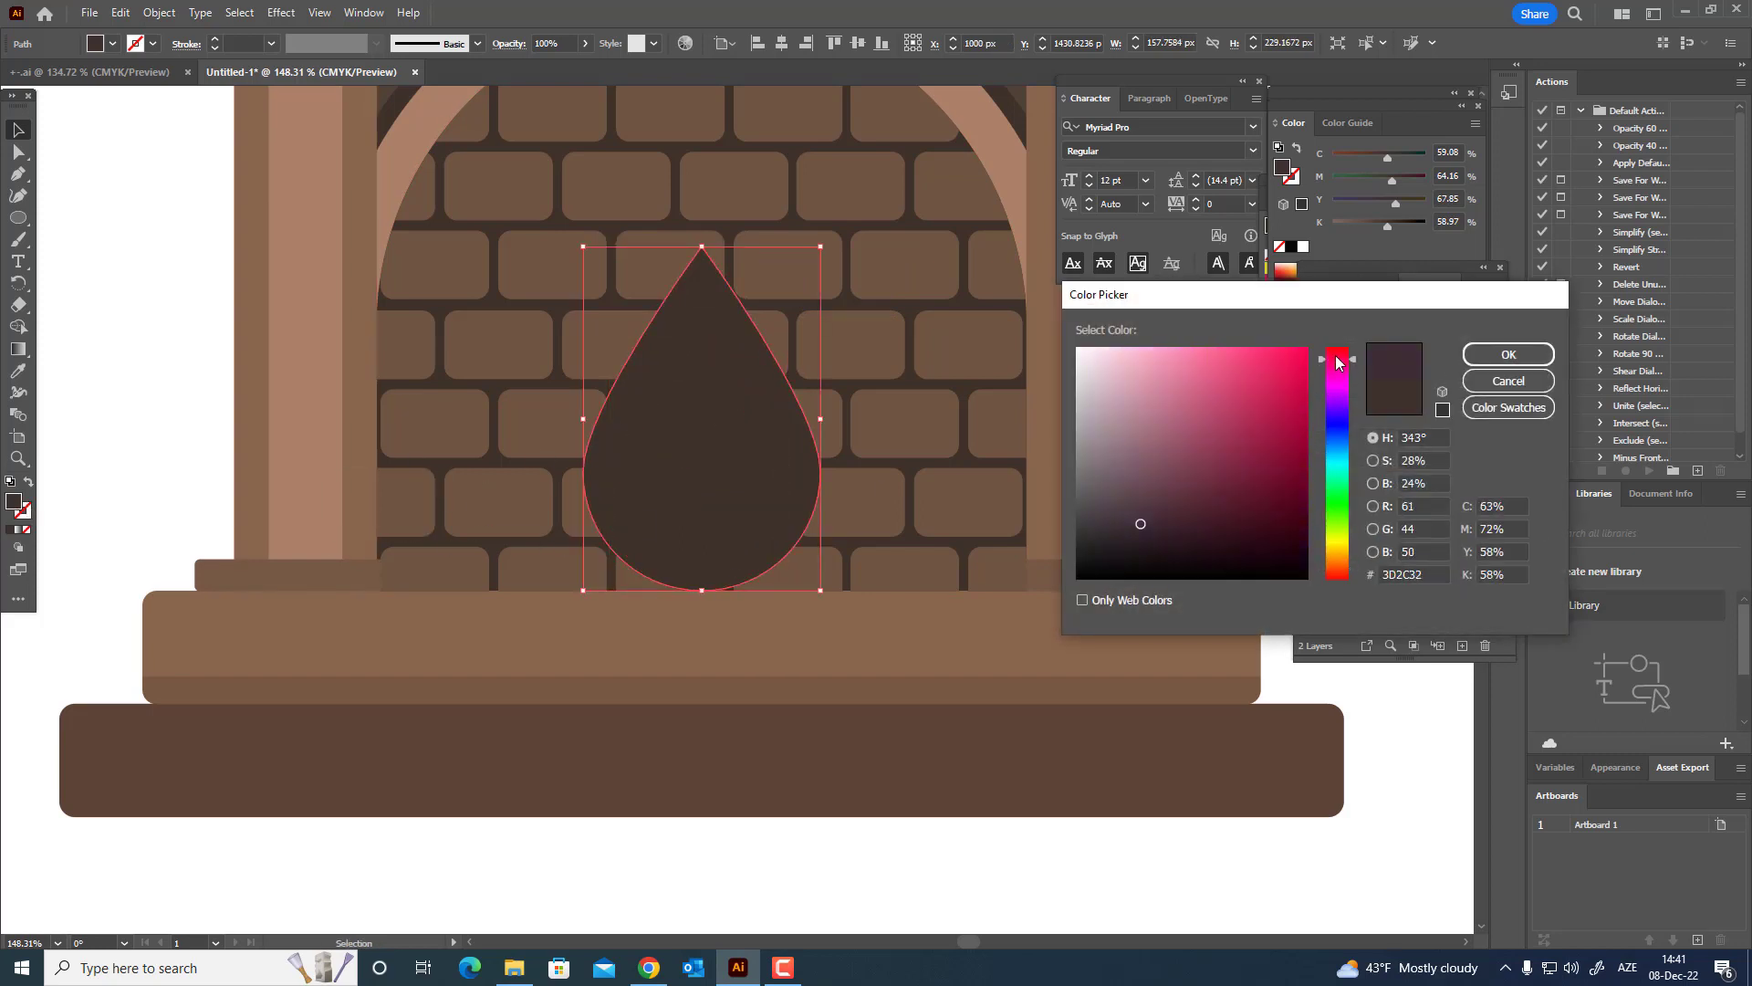
{"action": "left_click_drag", "start_coordinate": [1284, 370], "coordinate": [1269, 376]}
{"action": "left_click", "coordinate": [1507, 355]}
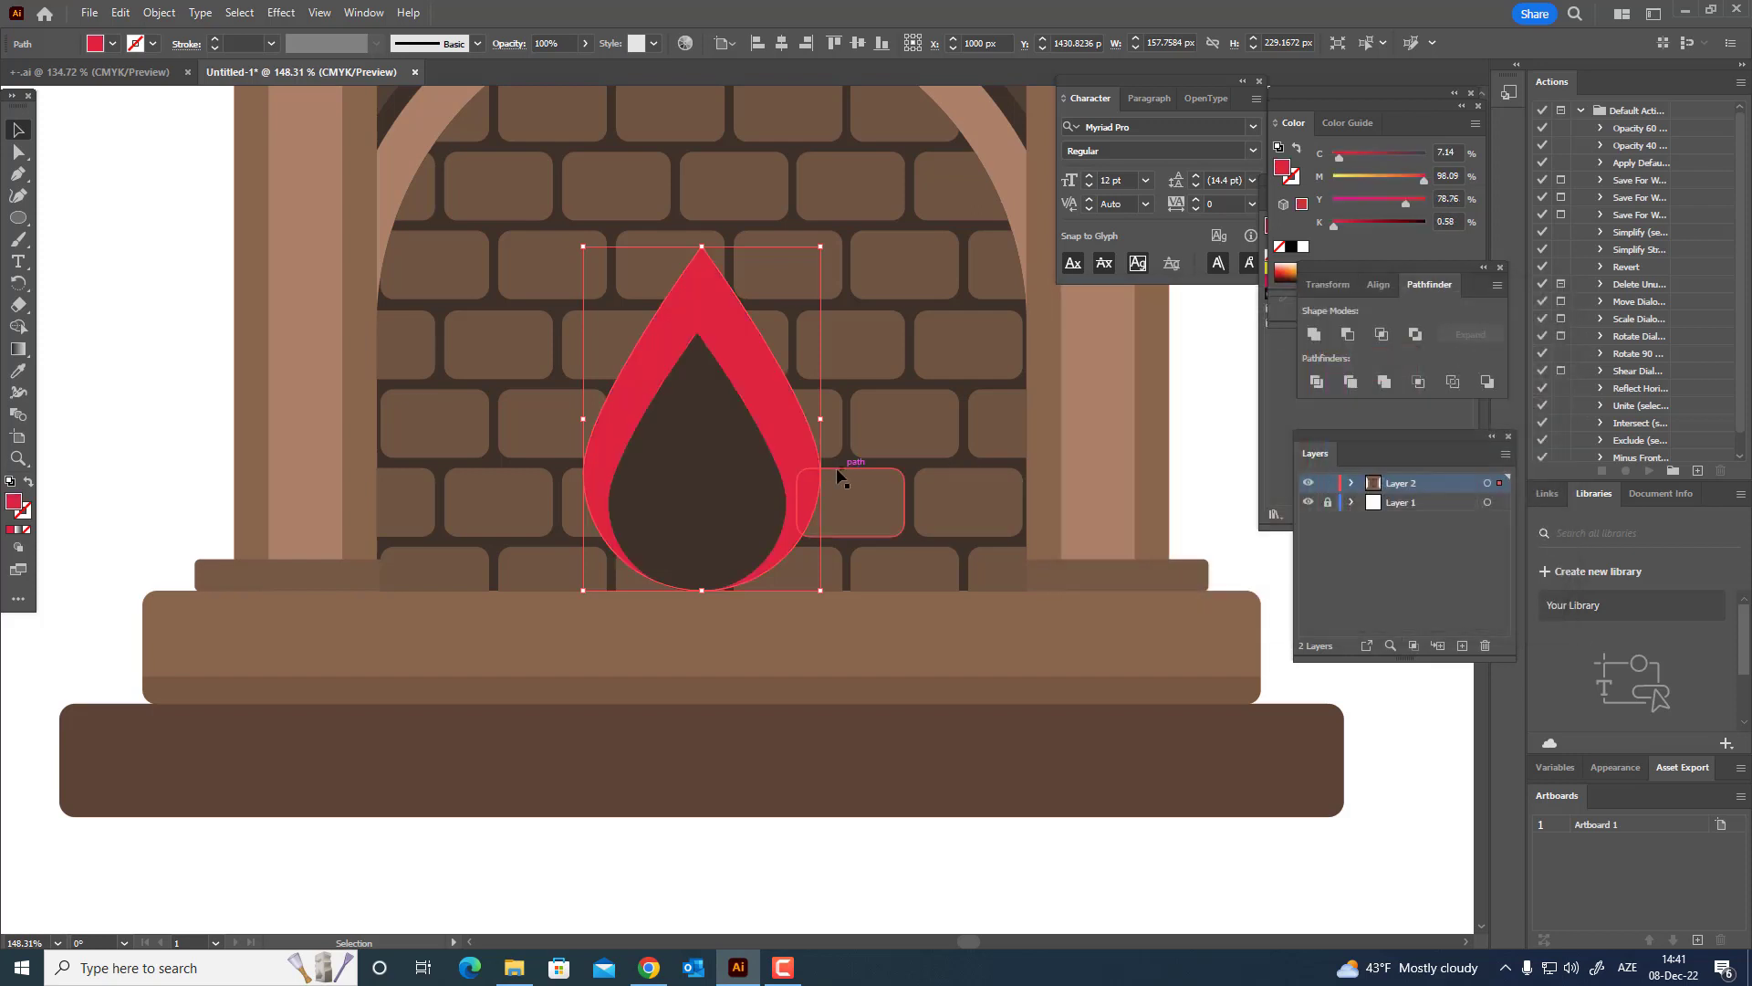
- Fill the inner teardrop with pale yellow, about C 3, M 17, Y 65, K 0
{"action": "left_click", "coordinate": [697, 474]}
{"action": "double_click", "coordinate": [14, 503]}
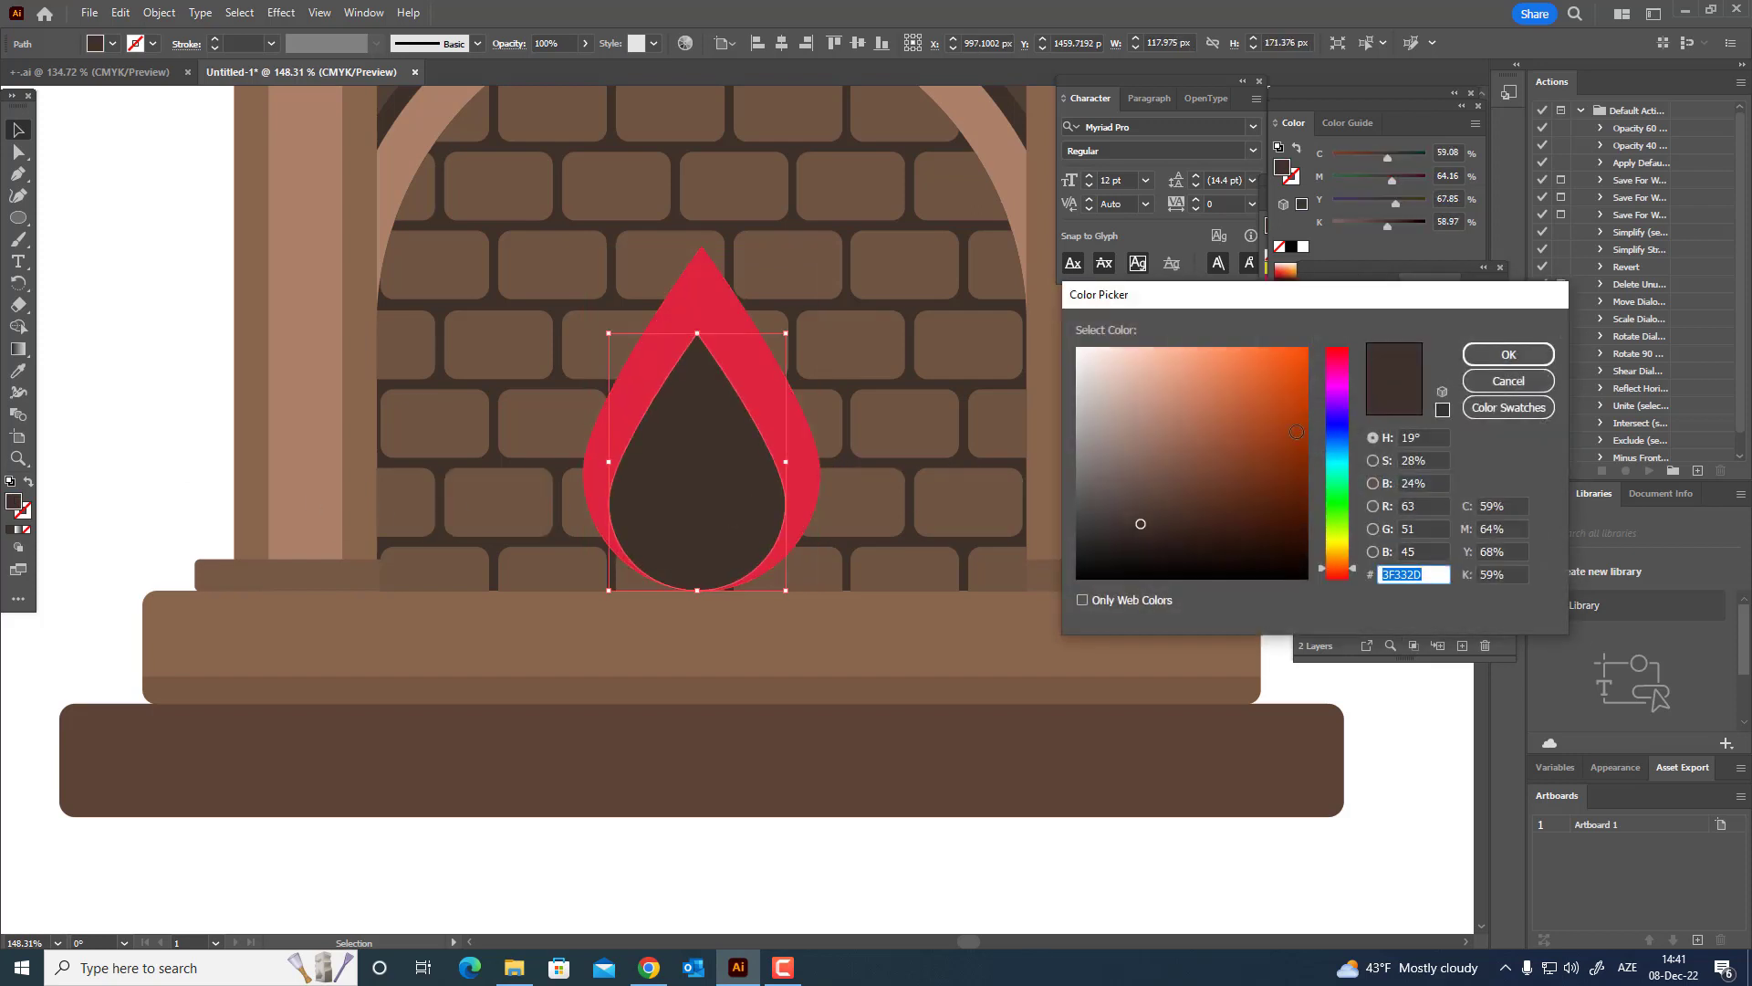
{"action": "left_click_drag", "start_coordinate": [1345, 575], "coordinate": [1346, 559]}
{"action": "left_click_drag", "start_coordinate": [1243, 403], "coordinate": [1201, 353]}
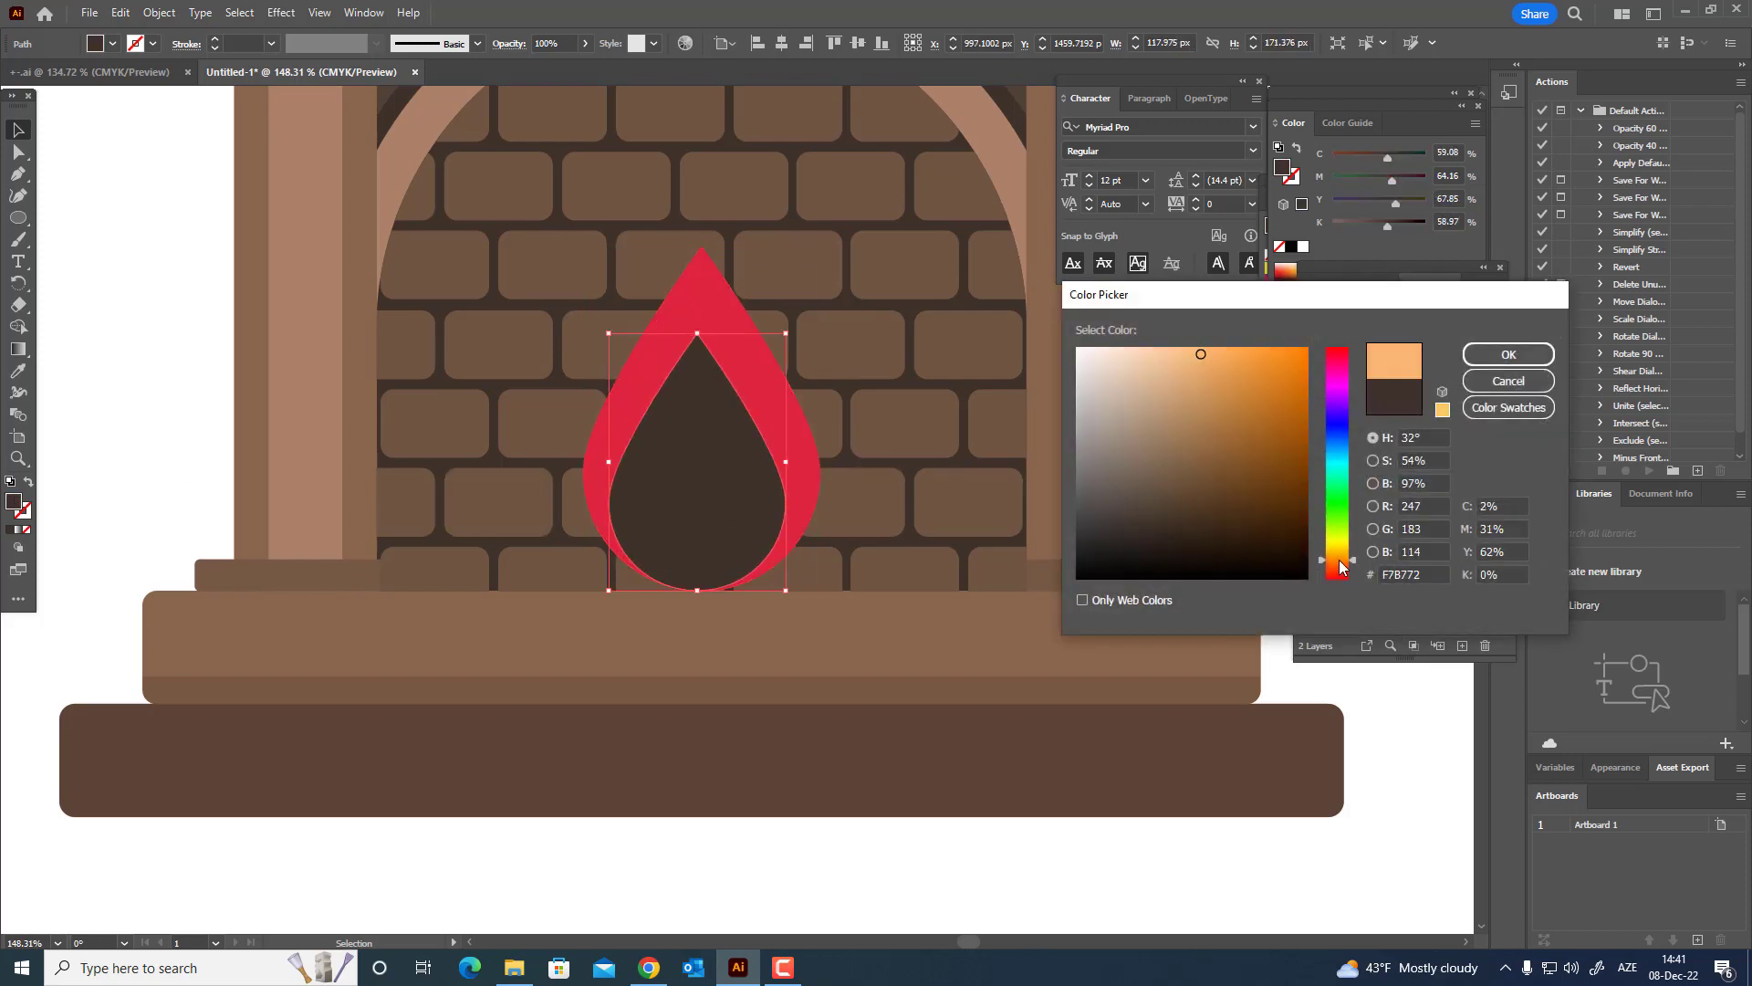
{"action": "left_click_drag", "start_coordinate": [1339, 566], "coordinate": [1339, 552]}
{"action": "left_click", "coordinate": [1508, 355]}
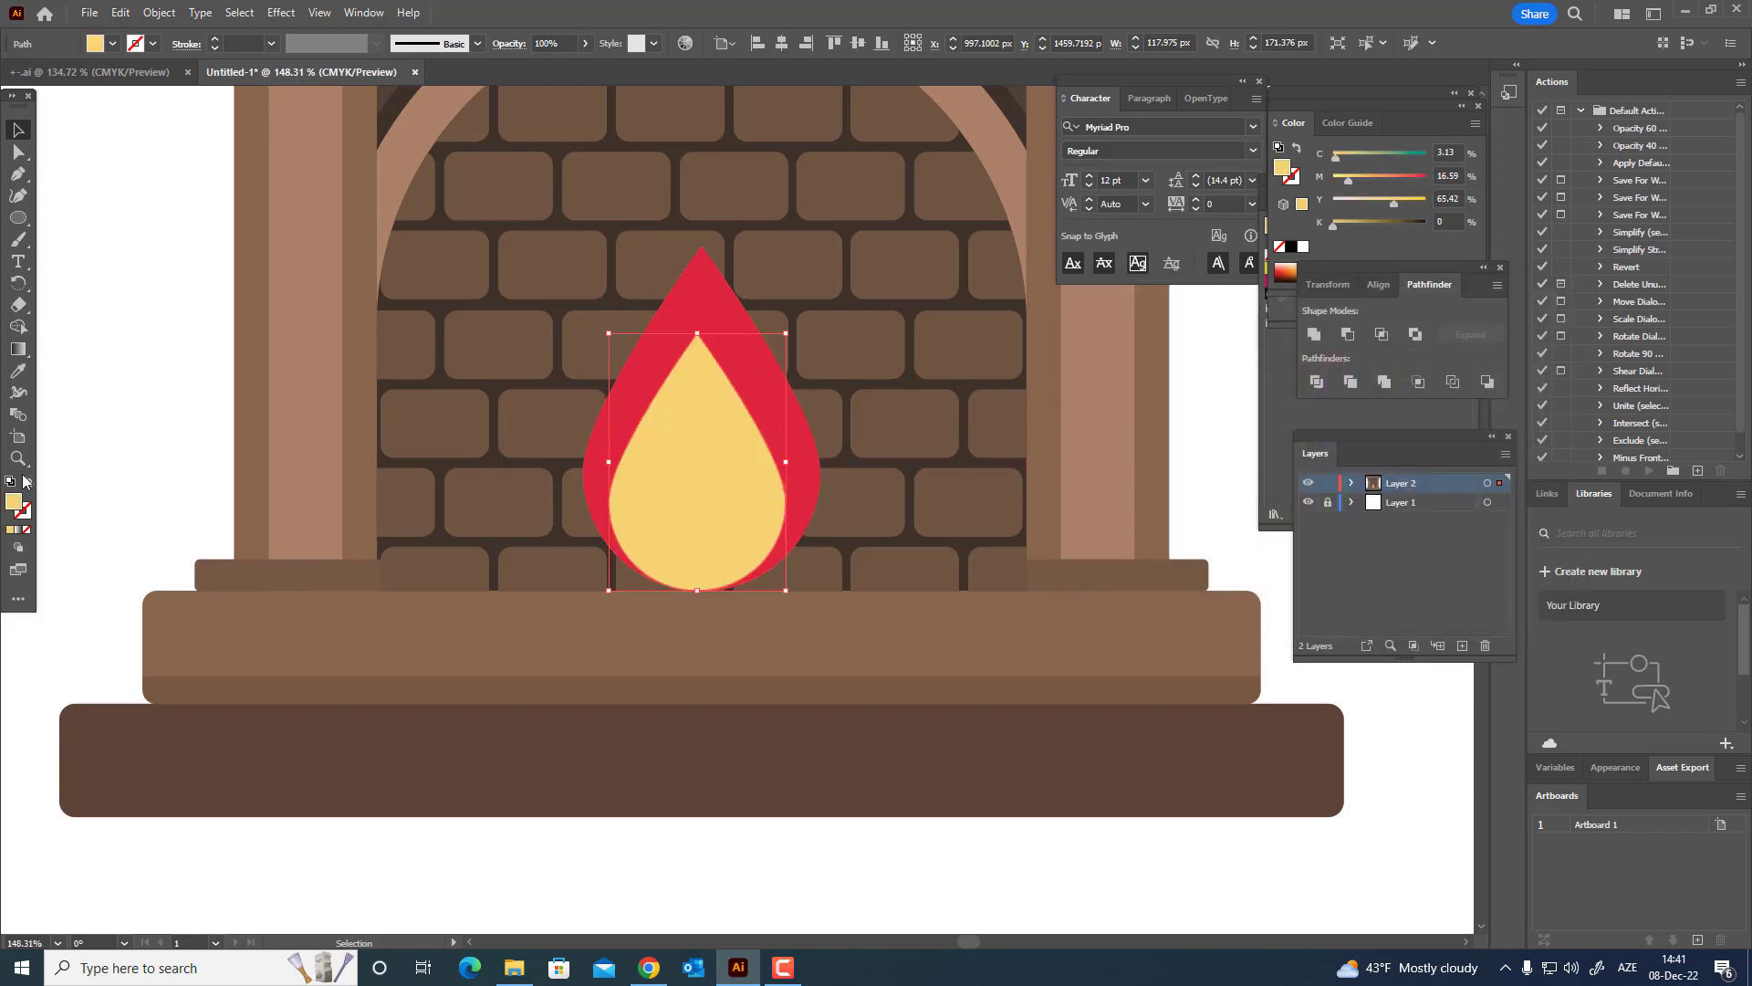
- Scale both teardrops down together to about 131 × 191 px and centre them horizontally on each other and on the artwork at X 1000 px
{"action": "left_click", "coordinate": [767, 418], "text": "shift"}
{"action": "left_click", "coordinate": [776, 43]}
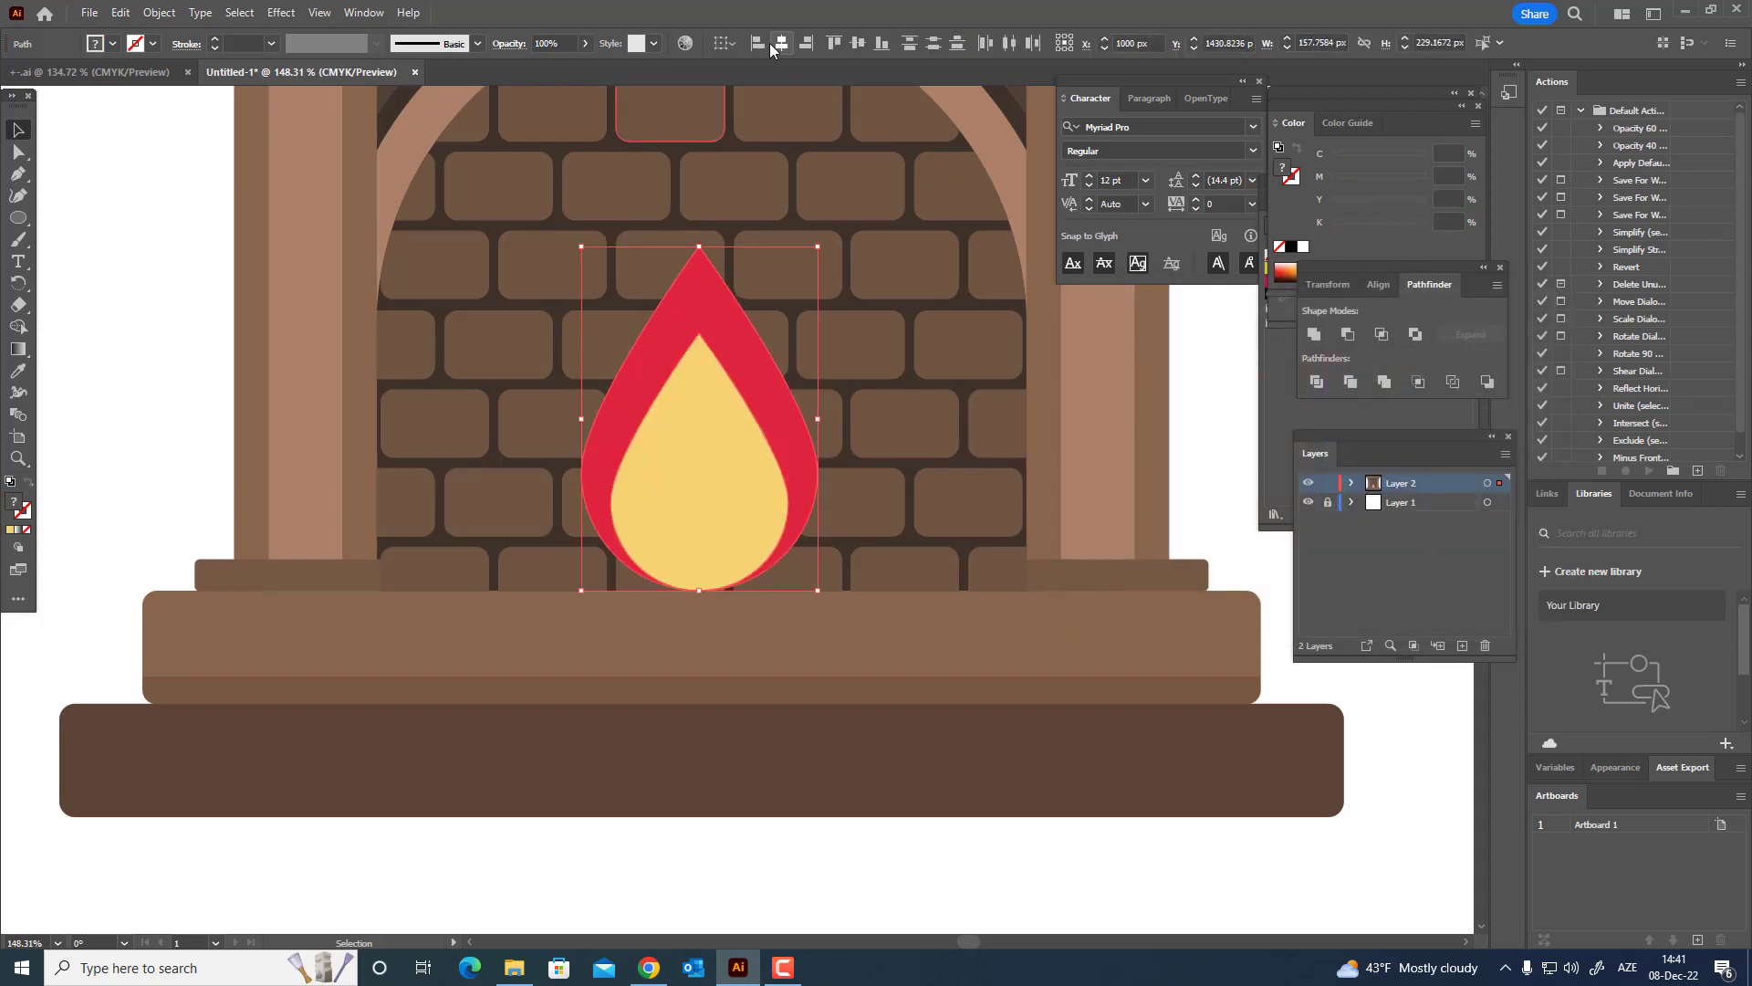
{"action": "left_click_drag", "start_coordinate": [813, 260], "coordinate": [773, 316]}
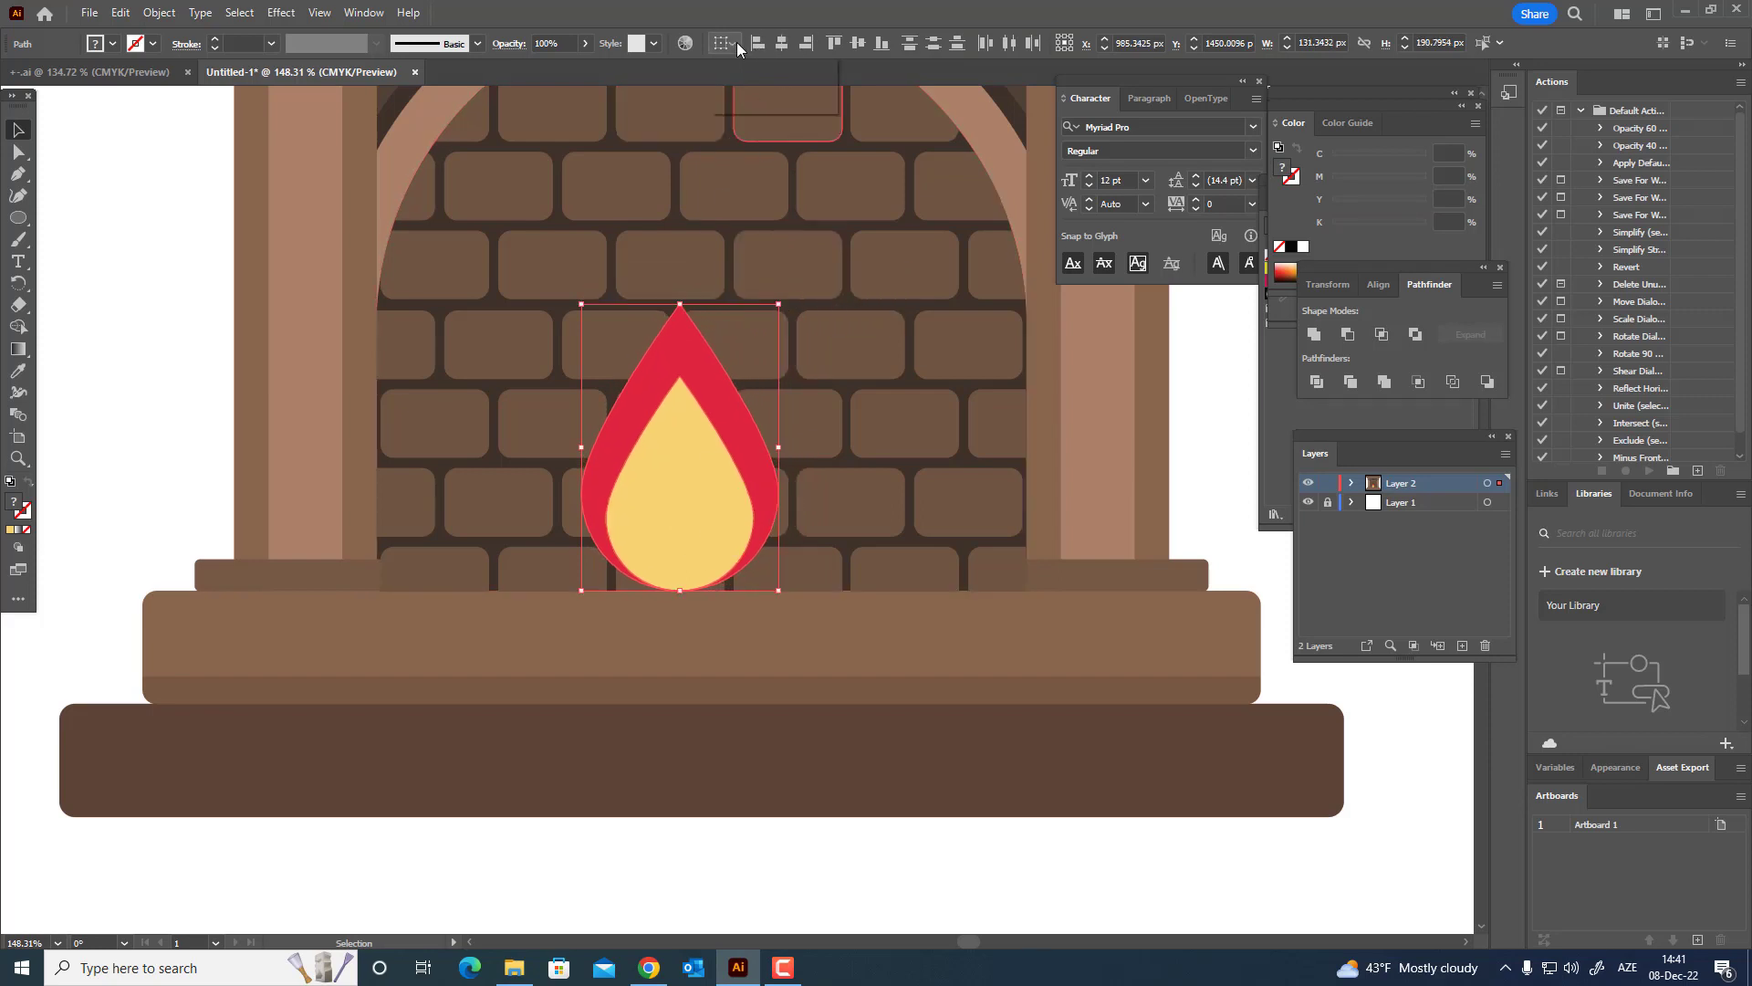
{"action": "left_click", "coordinate": [744, 104]}
{"action": "left_click", "coordinate": [781, 45]}
- Fill the inner teardrop with orange, hex FCB942
{"action": "key", "text": "z"}
{"action": "left_click_drag", "start_coordinate": [695, 340], "coordinate": [670, 596]}
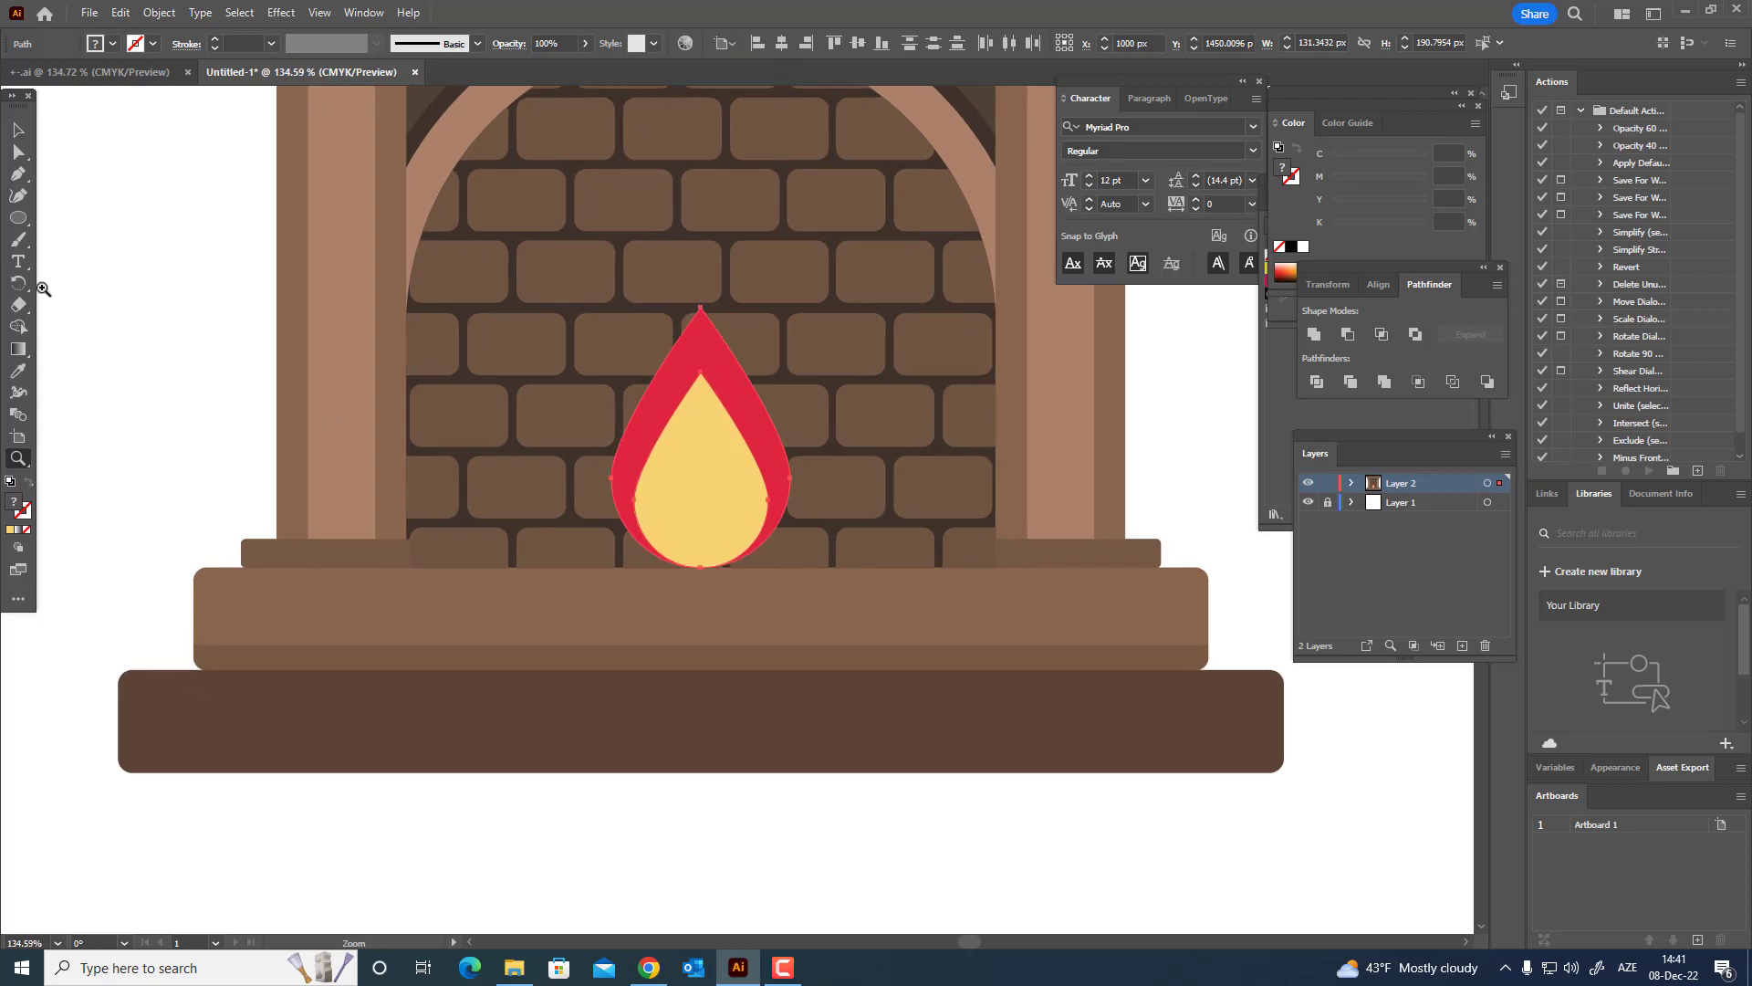
{"action": "left_click", "coordinate": [14, 132]}
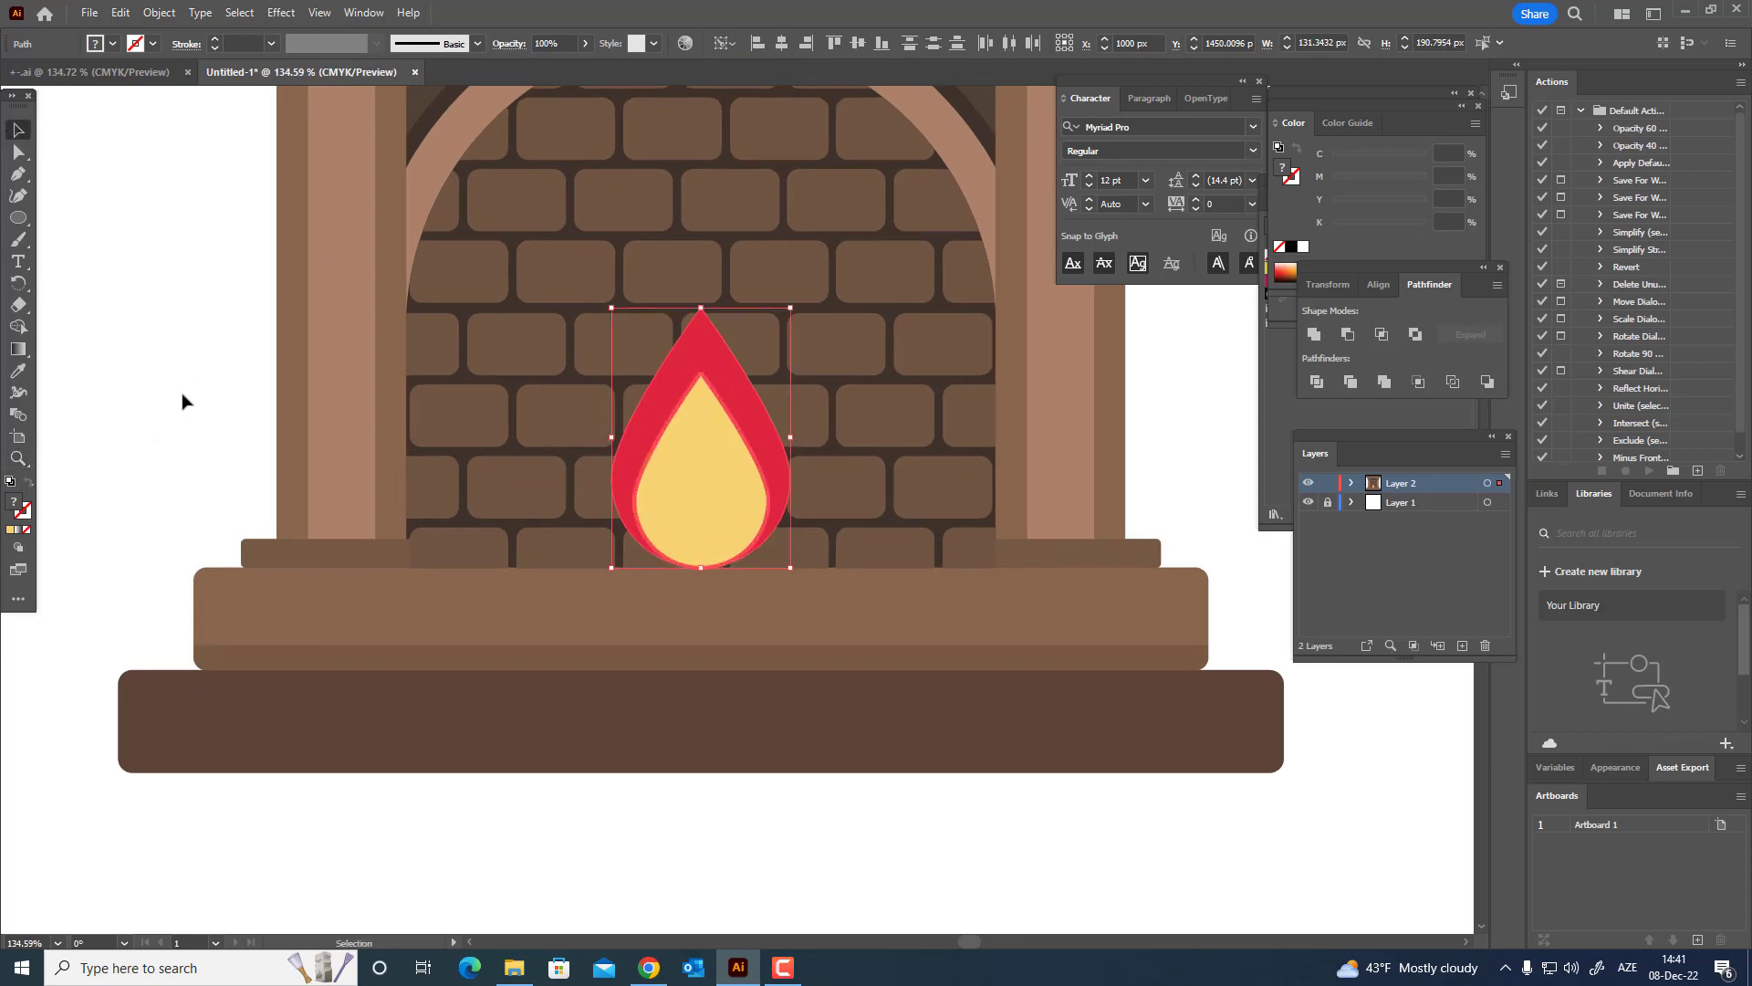
{"action": "left_click", "coordinate": [681, 497]}
{"action": "double_click", "coordinate": [13, 501]}
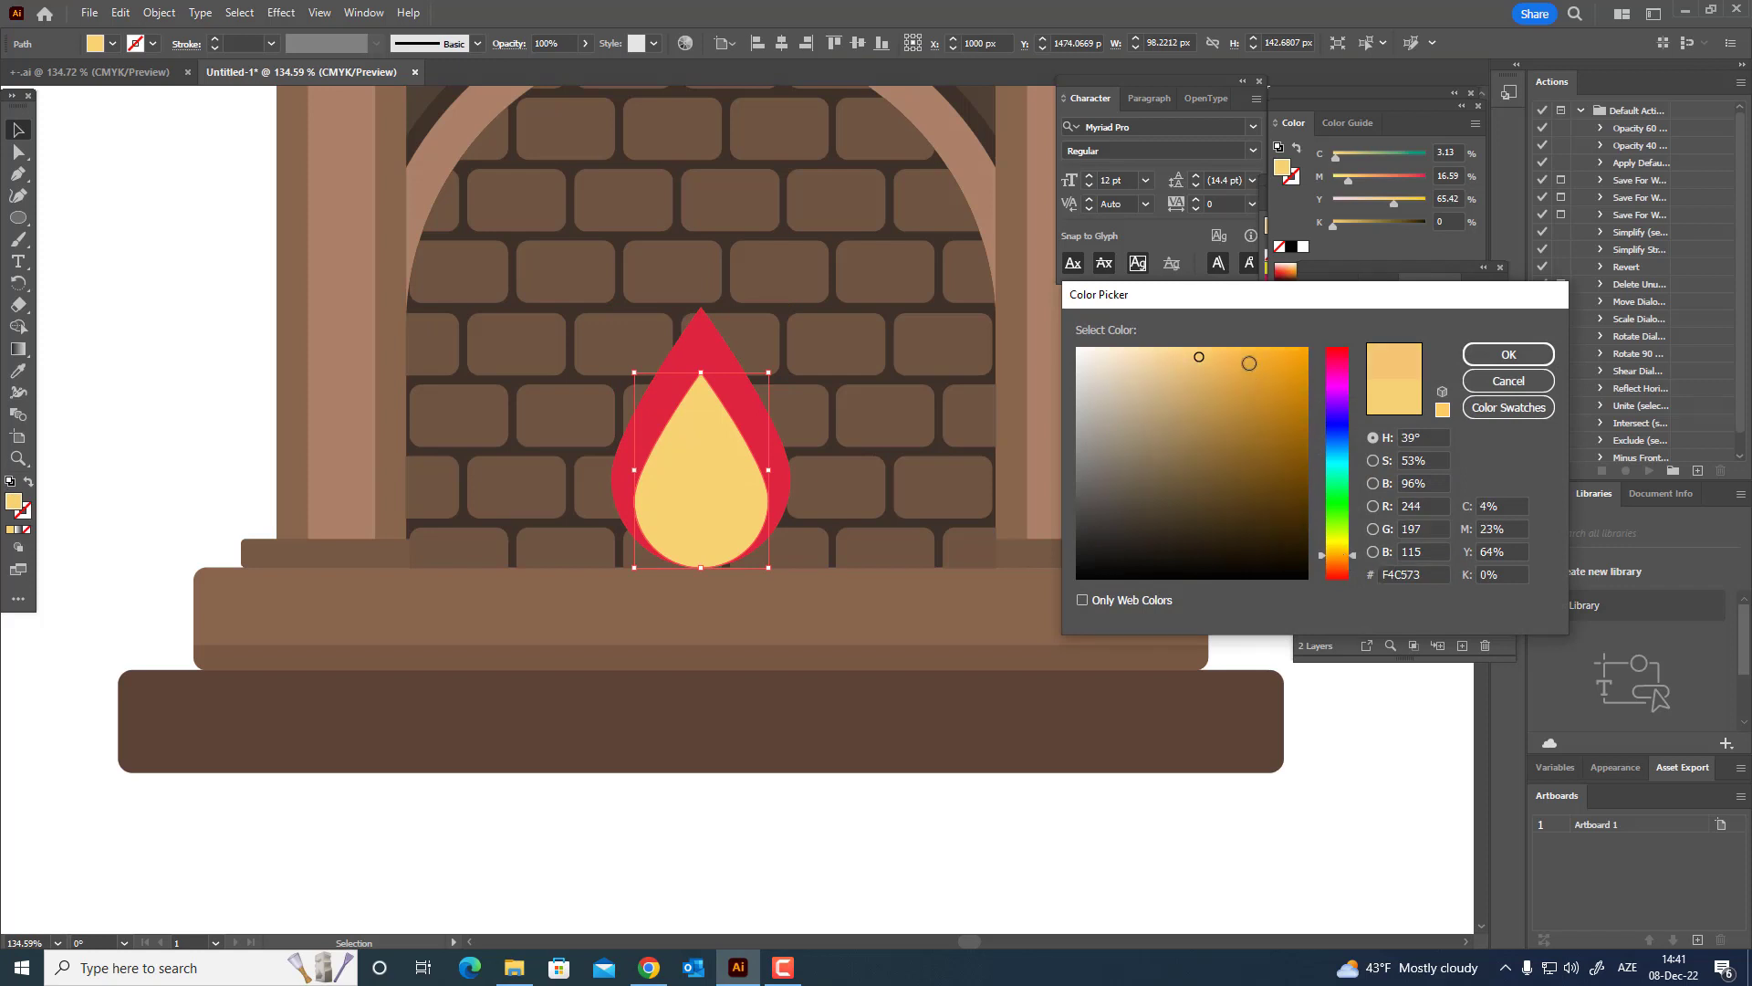
{"action": "left_click_drag", "start_coordinate": [1250, 363], "coordinate": [1249, 349]}
{"action": "left_click", "coordinate": [1505, 354]}
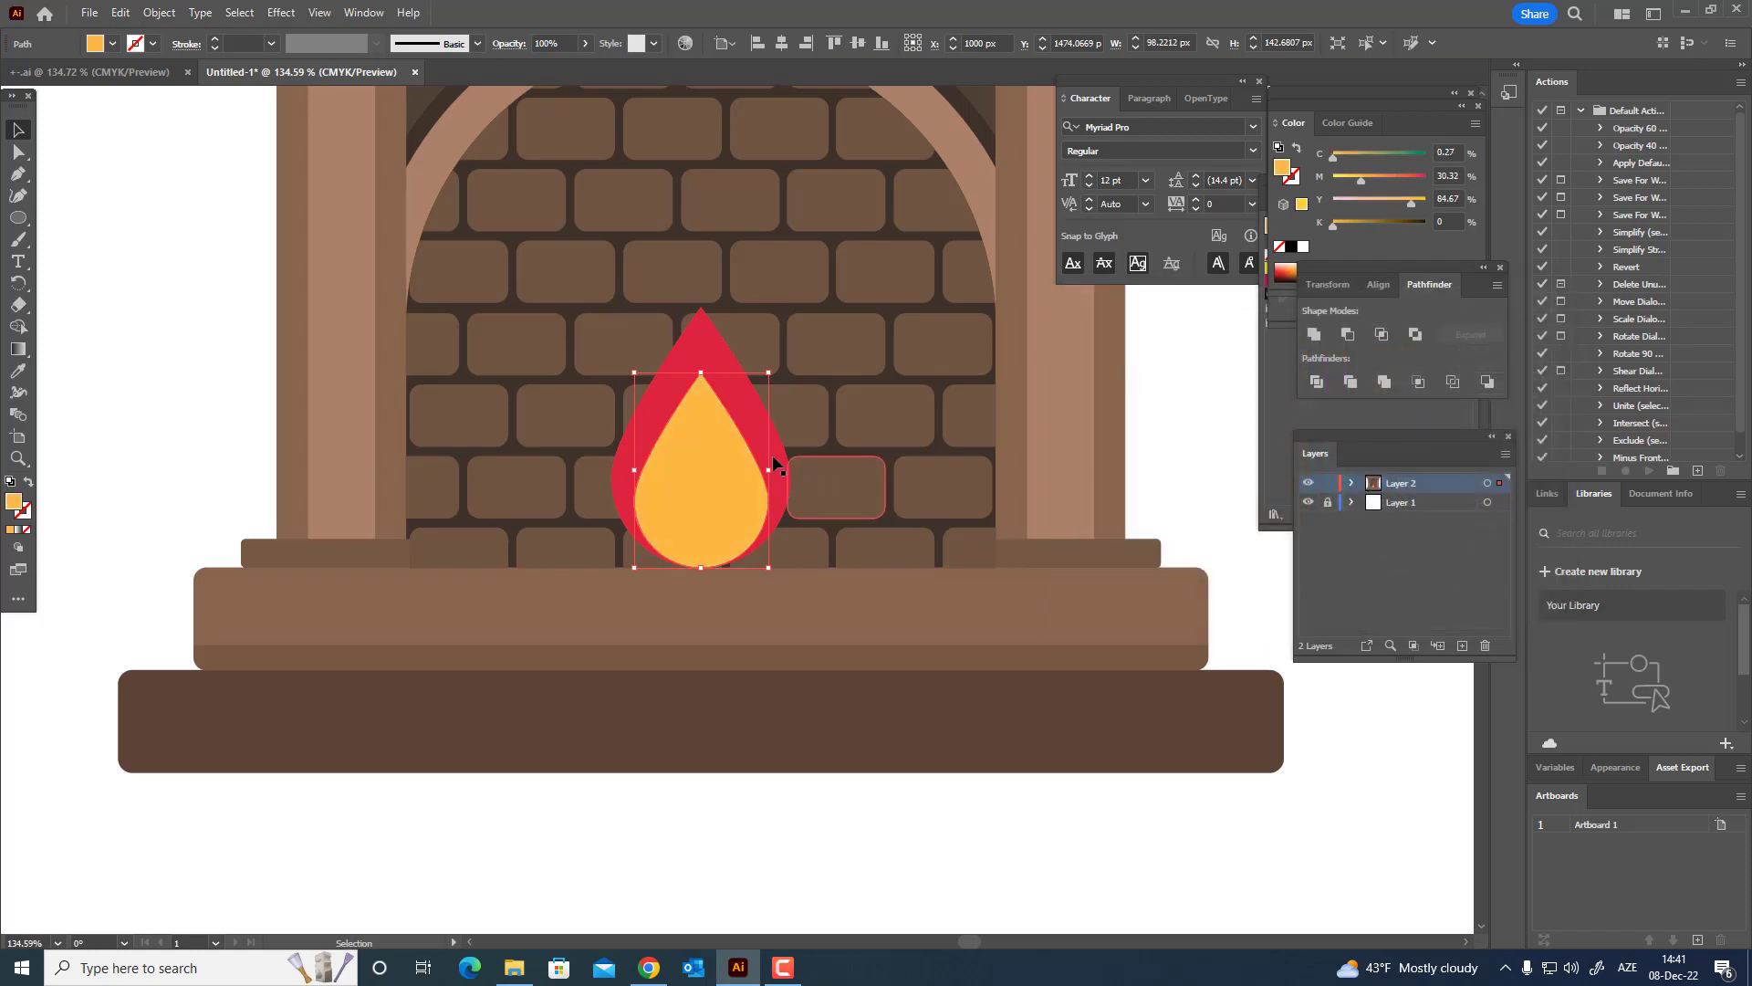
- Paste a copy of the orange teardrop in front, scale it to about 67 × 97 px and centre it at the flame's base
{"action": "left_click", "coordinate": [121, 13]}
{"action": "left_click", "coordinate": [150, 99]}
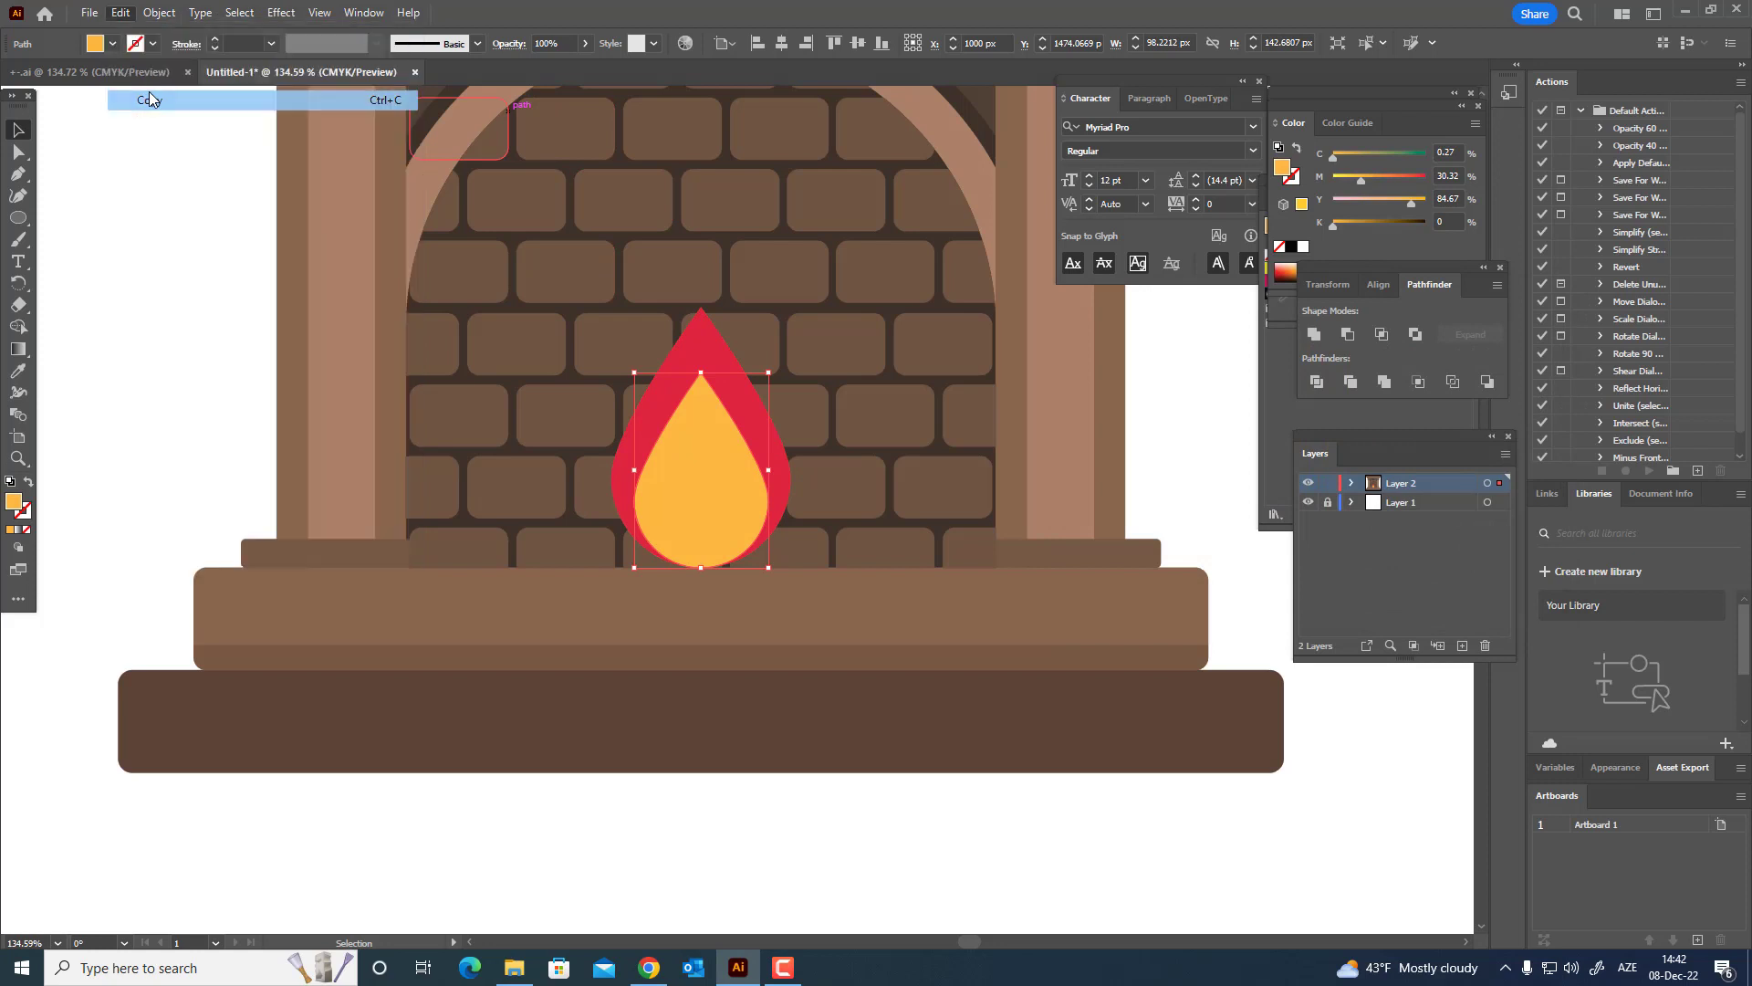
{"action": "left_click", "coordinate": [120, 13]}
{"action": "left_click", "coordinate": [185, 141]}
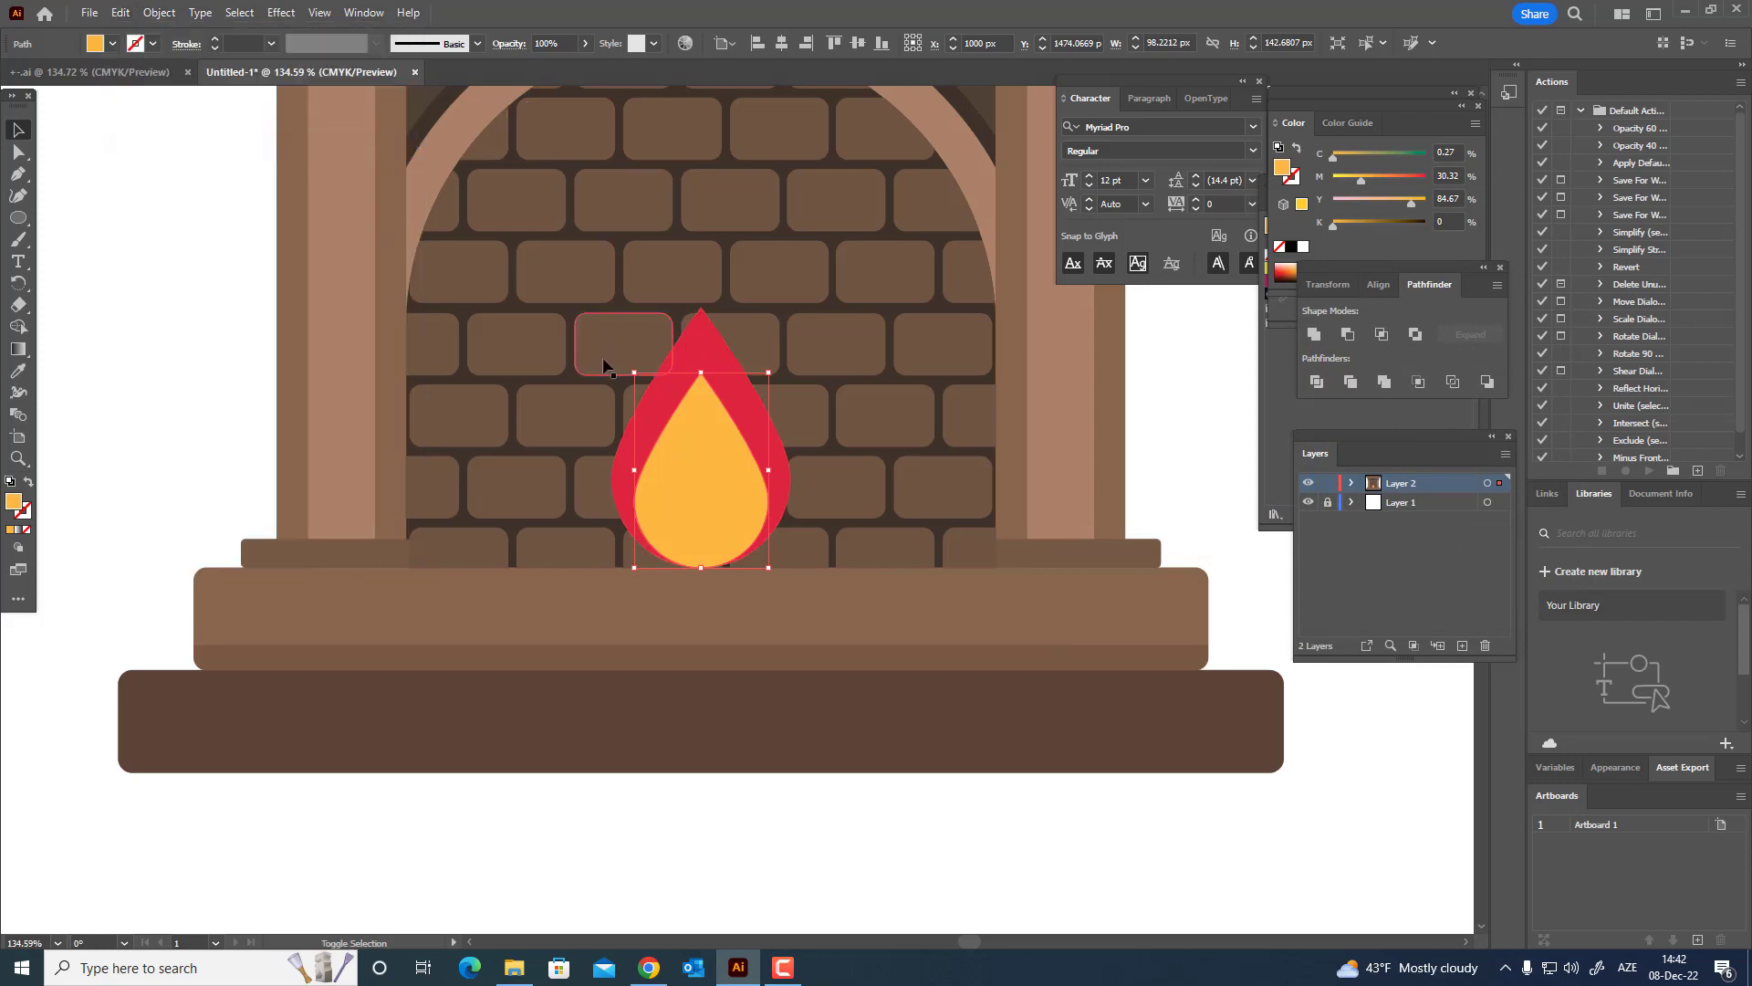
{"action": "left_click_drag", "start_coordinate": [635, 373], "coordinate": [679, 433]}
{"action": "left_click_drag", "start_coordinate": [742, 508], "coordinate": [720, 510]}
- Fill the smallest teardrop with bright yellow, hex F9DB43
{"action": "double_click", "coordinate": [13, 501]}
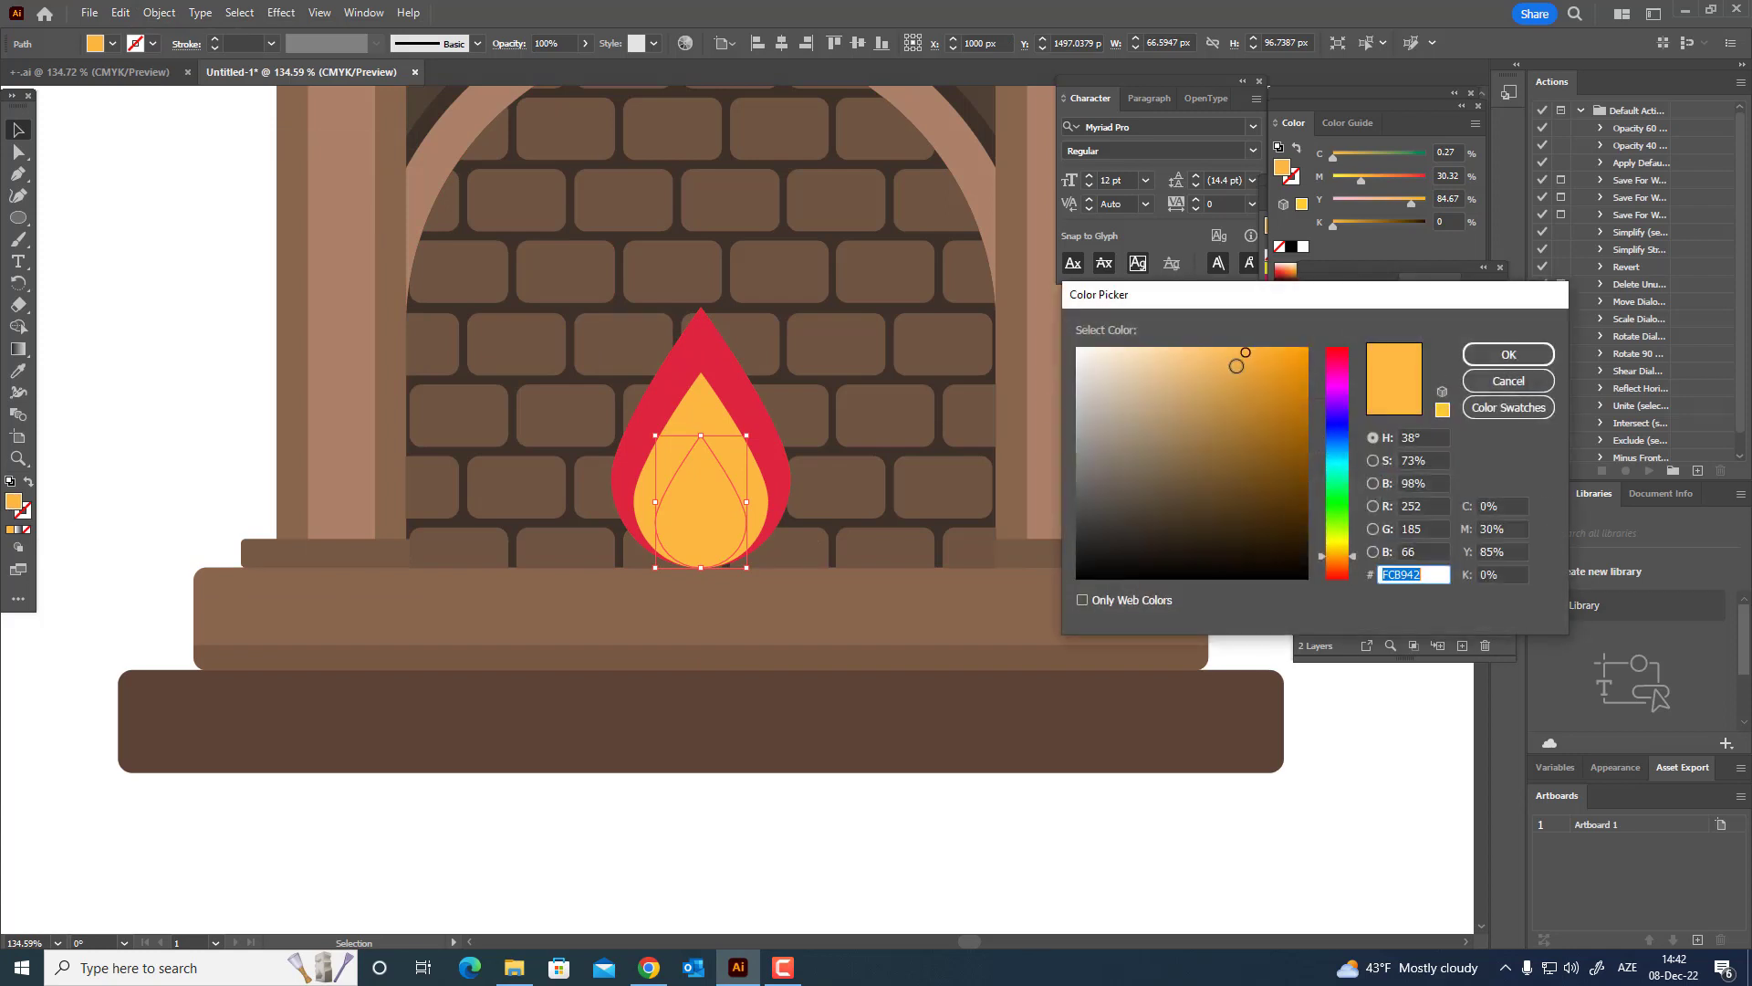
{"action": "left_click_drag", "start_coordinate": [1343, 553], "coordinate": [1340, 545]}
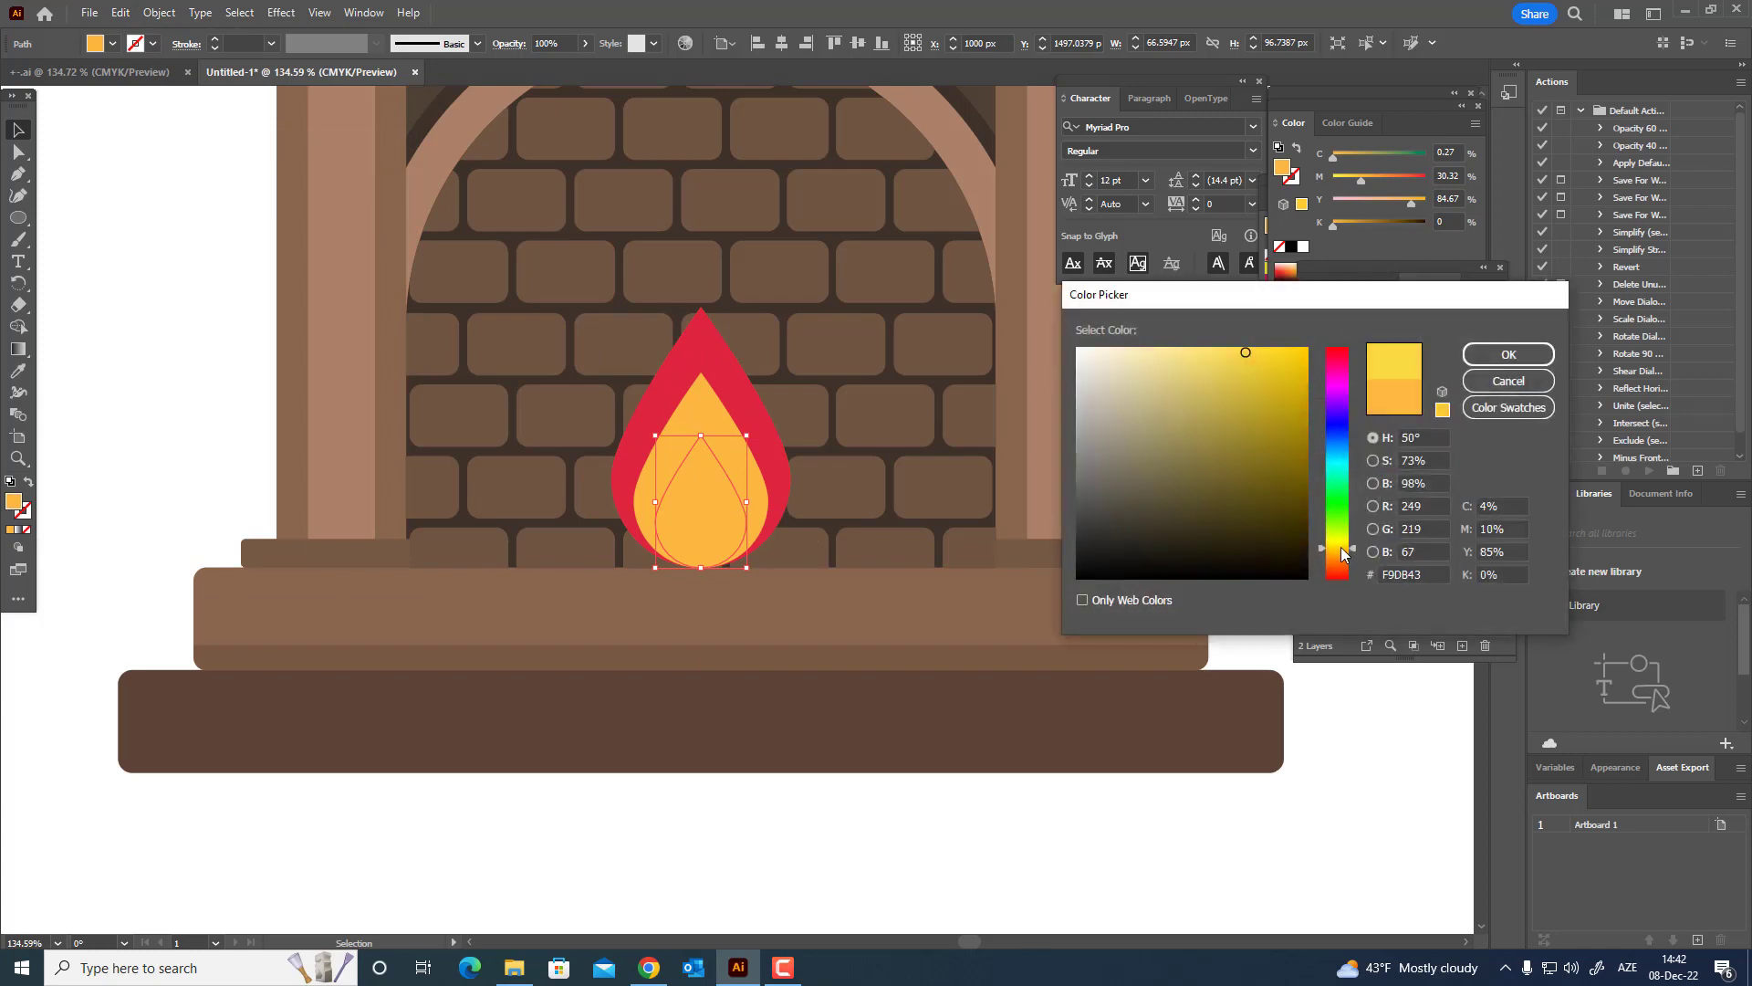
{"action": "left_click", "coordinate": [1508, 355]}
- Draw a rectangle about 105 × 29 px on the opening's floor, extending right from the centre of the flame's base
{"action": "key", "text": "z"}
{"action": "left_click_drag", "start_coordinate": [831, 430], "coordinate": [753, 611]}
{"action": "left_click_drag", "start_coordinate": [18, 222], "coordinate": [58, 223]}
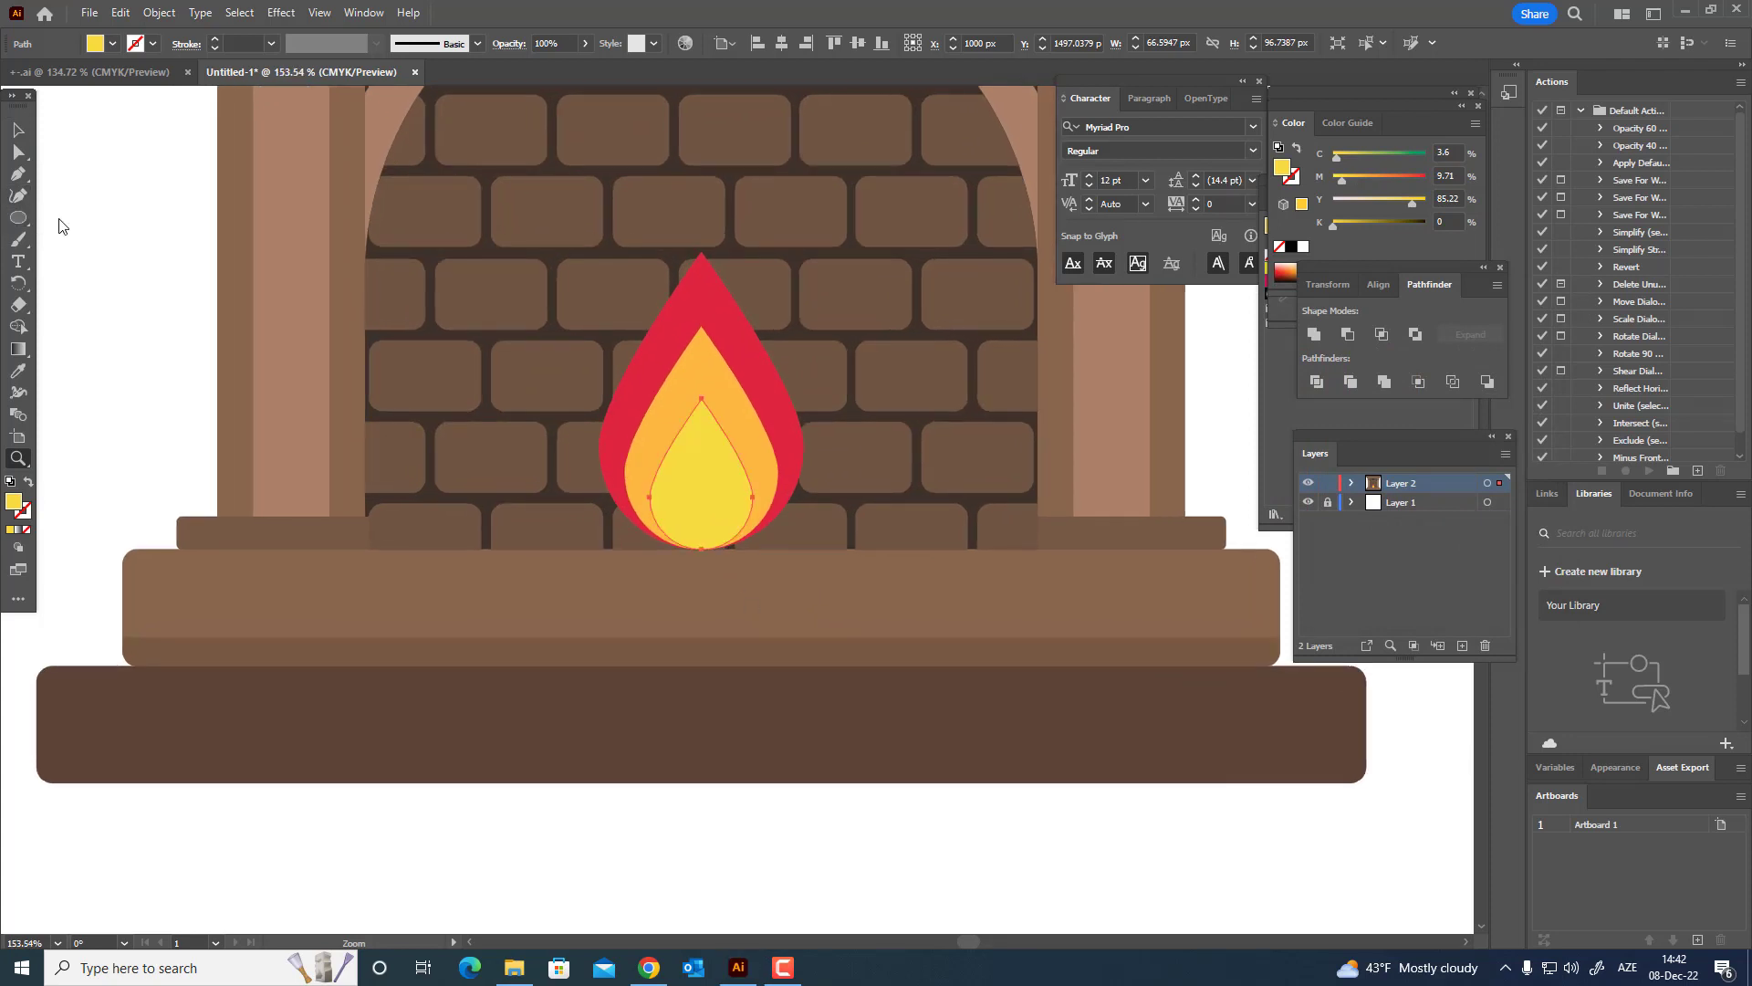
{"action": "mouse_move", "coordinate": [702, 548]}
{"action": "left_mouse_down"}
{"action": "mouse_move", "coordinate": [789, 502]}
{"action": "mouse_move", "coordinate": [865, 504]}
{"action": "left_mouse_up"}
- Fill the rectangle with medium brown, hex A56E49
{"action": "double_click", "coordinate": [14, 504]}
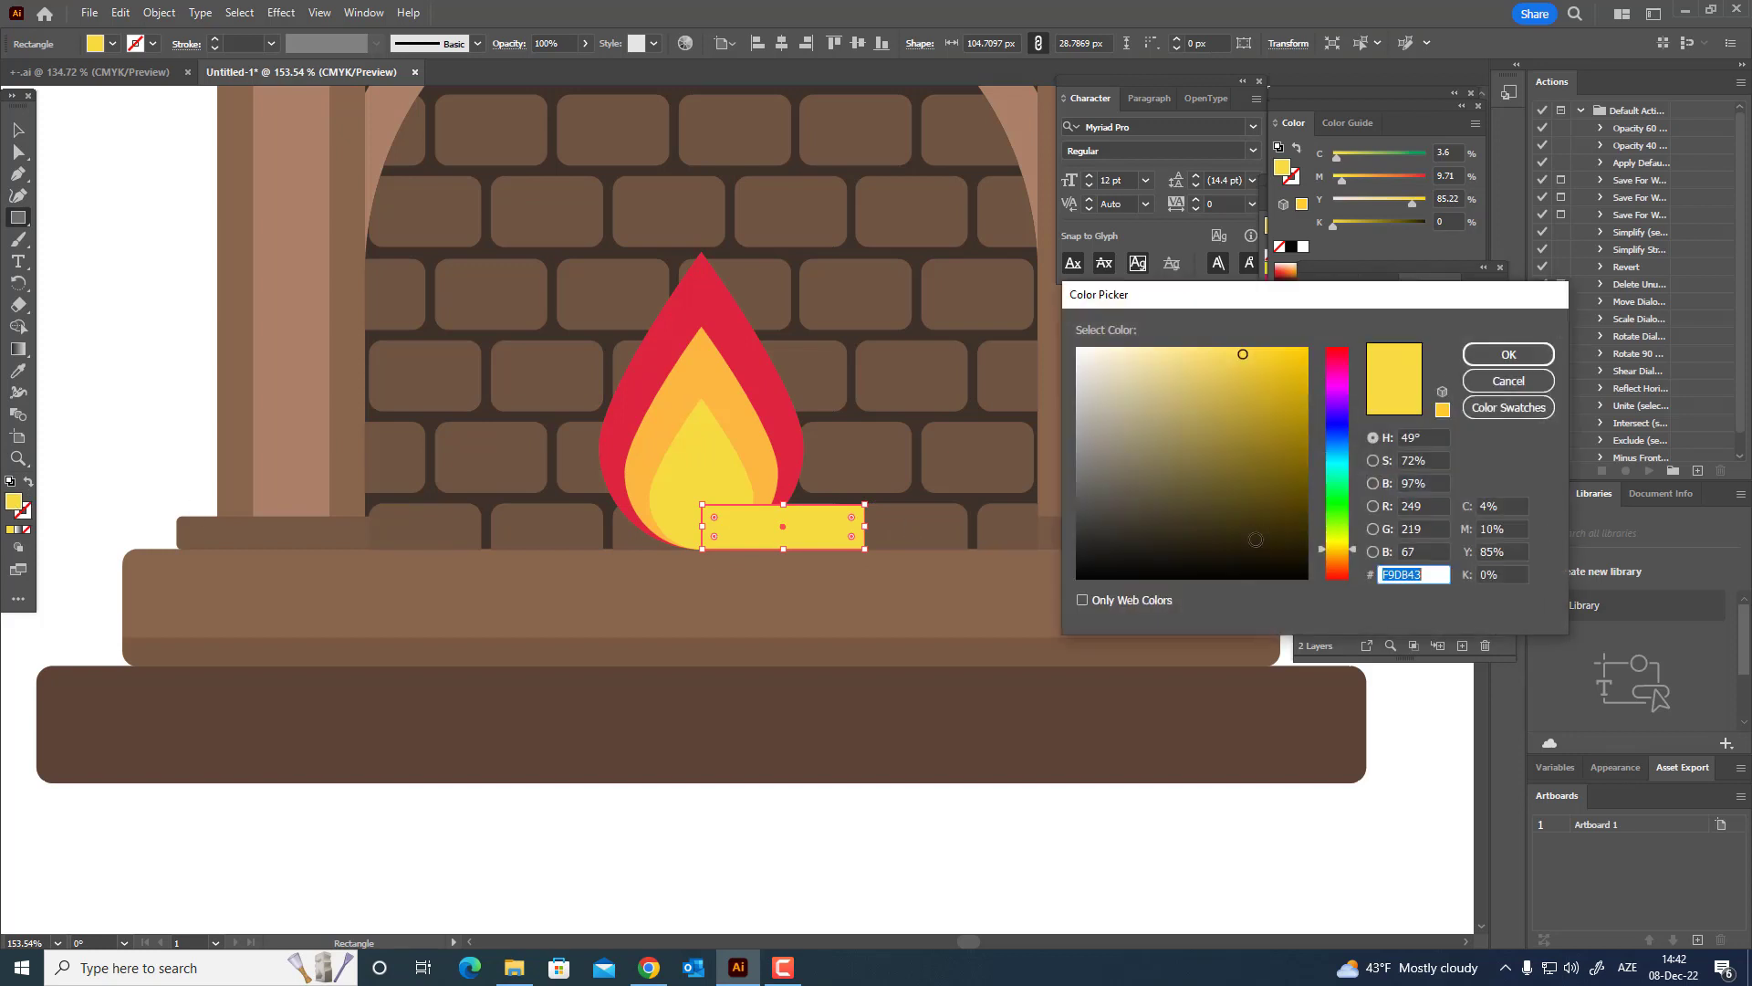
{"action": "left_click_drag", "start_coordinate": [1331, 562], "coordinate": [1337, 567]}
{"action": "left_click_drag", "start_coordinate": [1197, 453], "coordinate": [1193, 420]}
{"action": "left_click", "coordinate": [1505, 357]}
- Draw a circle about 30 px in diameter on the floor just to the right of the brown rectangle
{"action": "key", "text": "z"}
{"action": "left_click_drag", "start_coordinate": [876, 433], "coordinate": [984, 432]}
{"action": "left_click_drag", "start_coordinate": [18, 217], "coordinate": [91, 239]}
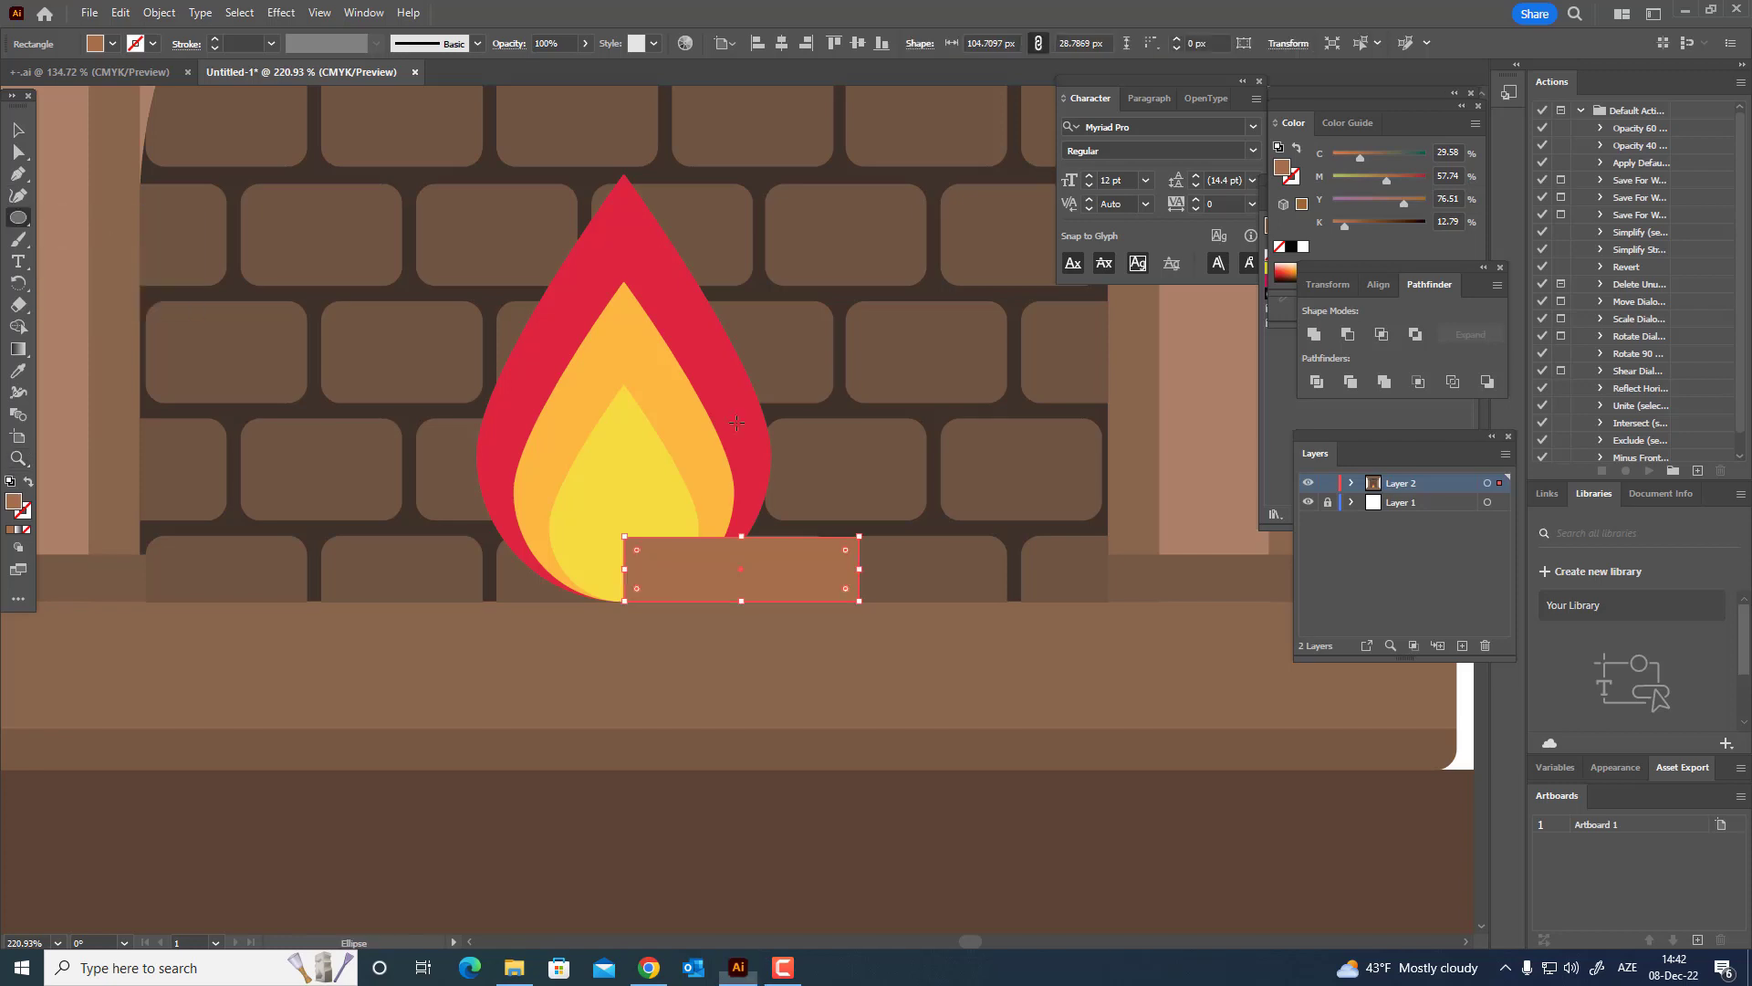
{"action": "left_click_drag", "start_coordinate": [893, 533], "coordinate": [946, 603]}
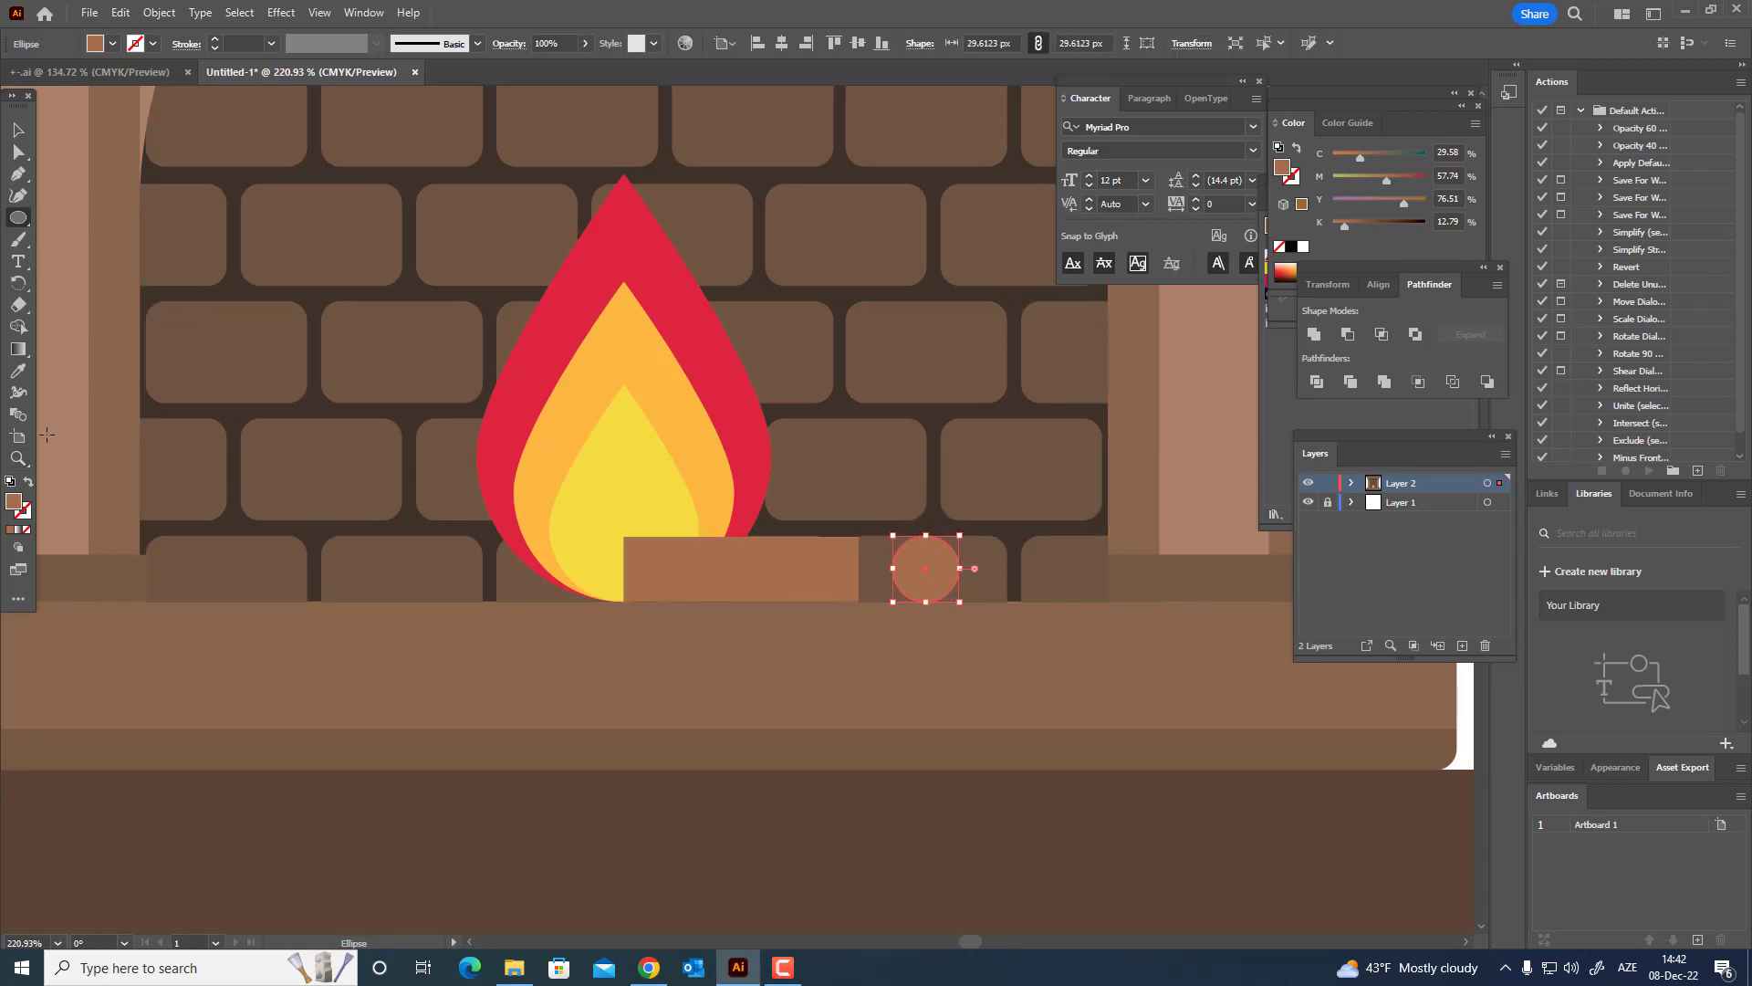
- Fill the circle with light tan, about C 17, M 43, Y 59, K 1, and centre it on the rectangle's right end
{"action": "double_click", "coordinate": [15, 502]}
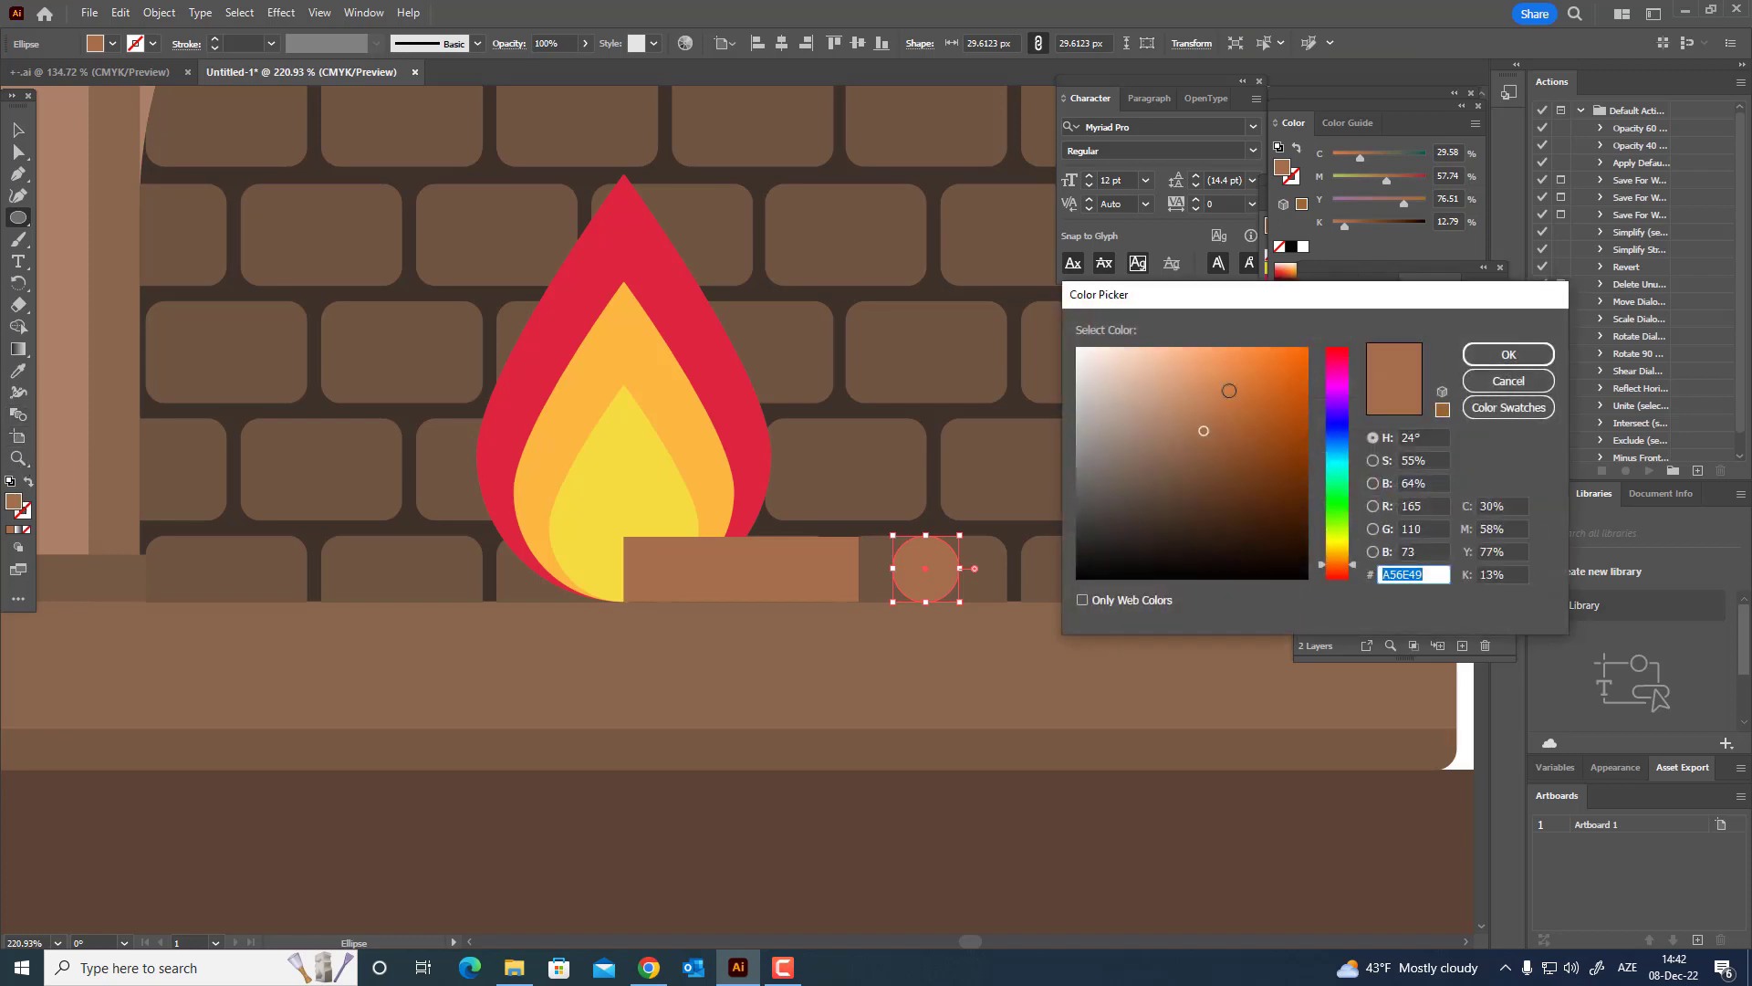
{"action": "left_click_drag", "start_coordinate": [1224, 391], "coordinate": [1182, 387]}
{"action": "left_click", "coordinate": [1507, 356]}
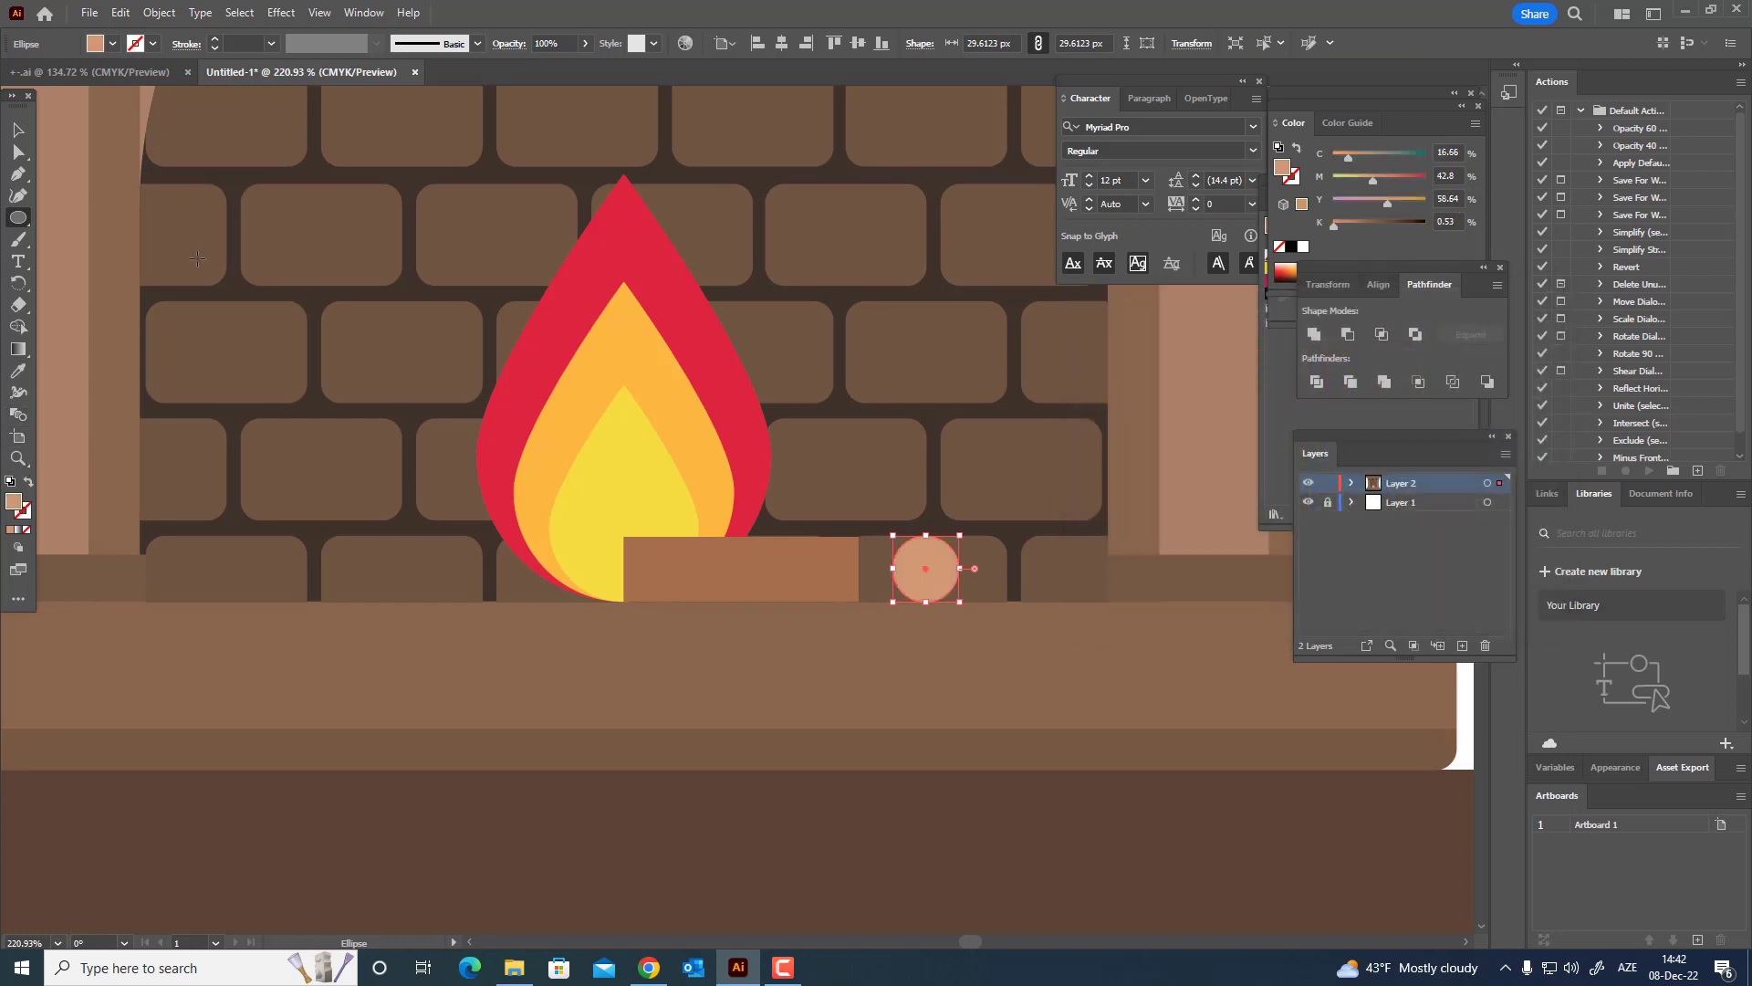
{"action": "left_click", "coordinate": [17, 130]}
{"action": "left_click_drag", "start_coordinate": [926, 568], "coordinate": [859, 569]}
- Fully round the brown rectangle's two left corners to give the log a curved end
{"action": "key", "text": "a"}
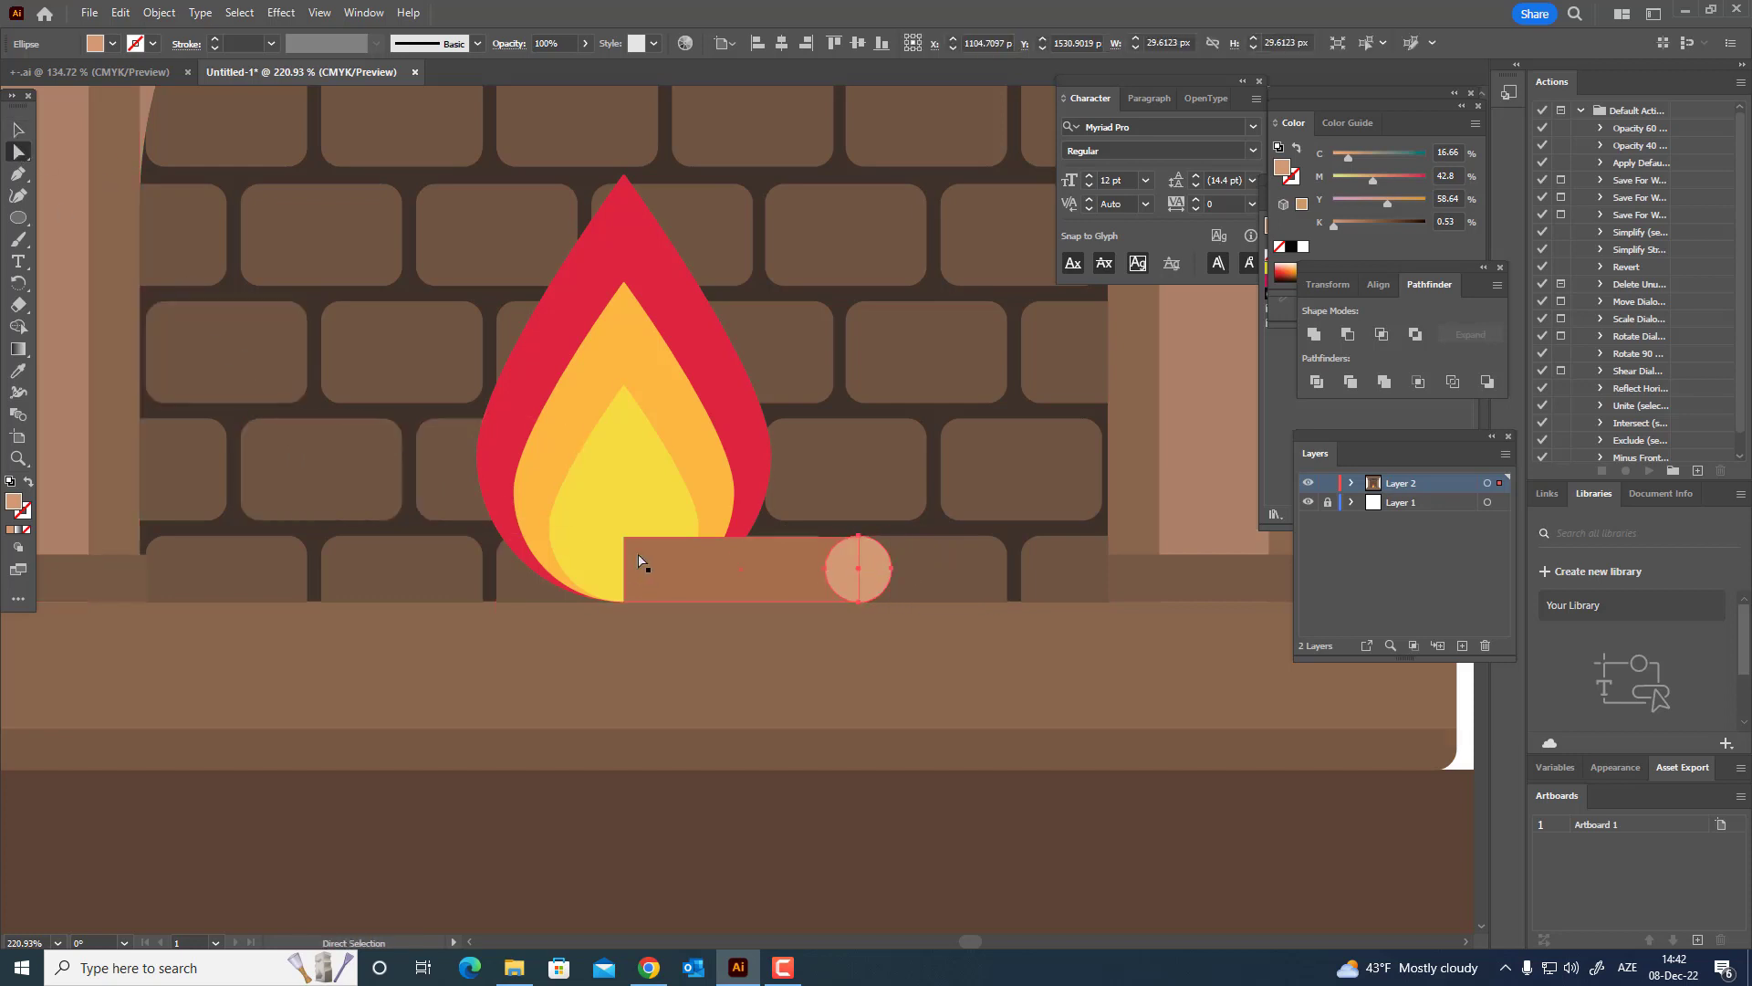
{"action": "left_click_drag", "start_coordinate": [625, 545], "coordinate": [774, 587]}
{"action": "scroll", "coordinate": [639, 575], "scroll_direction": "down", "scroll_amount": 3}
{"action": "key", "text": "v"}
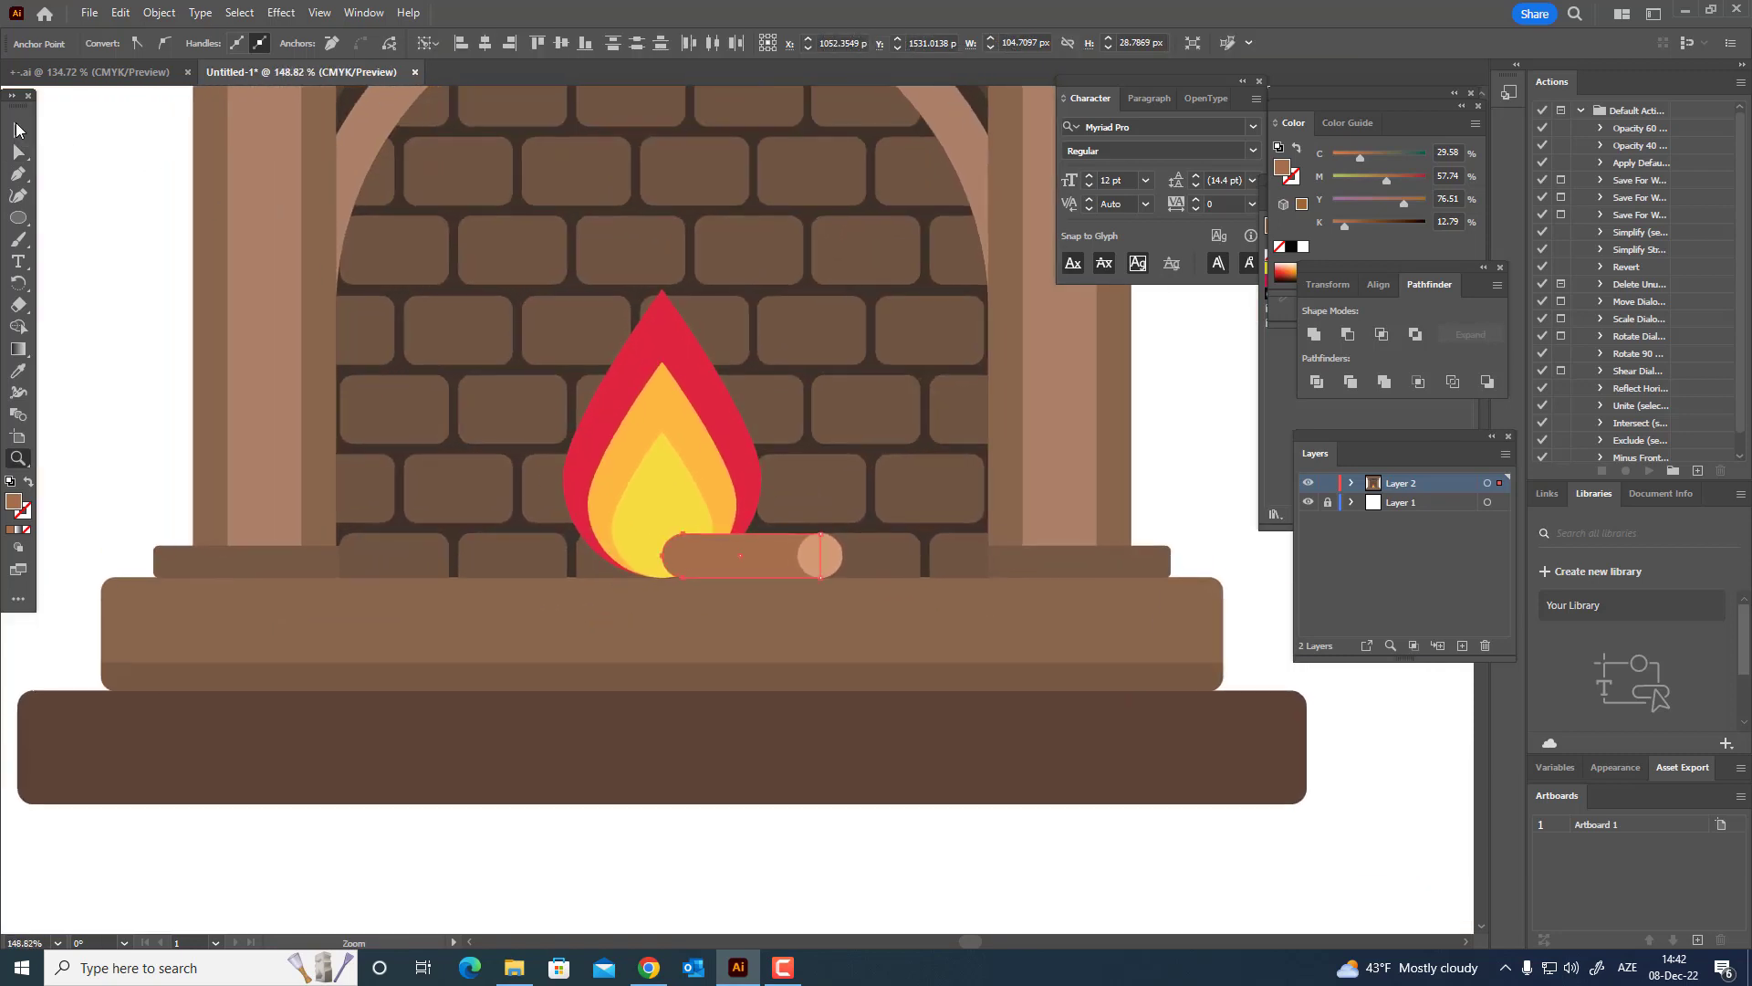
{"action": "left_click", "coordinate": [1315, 334]}
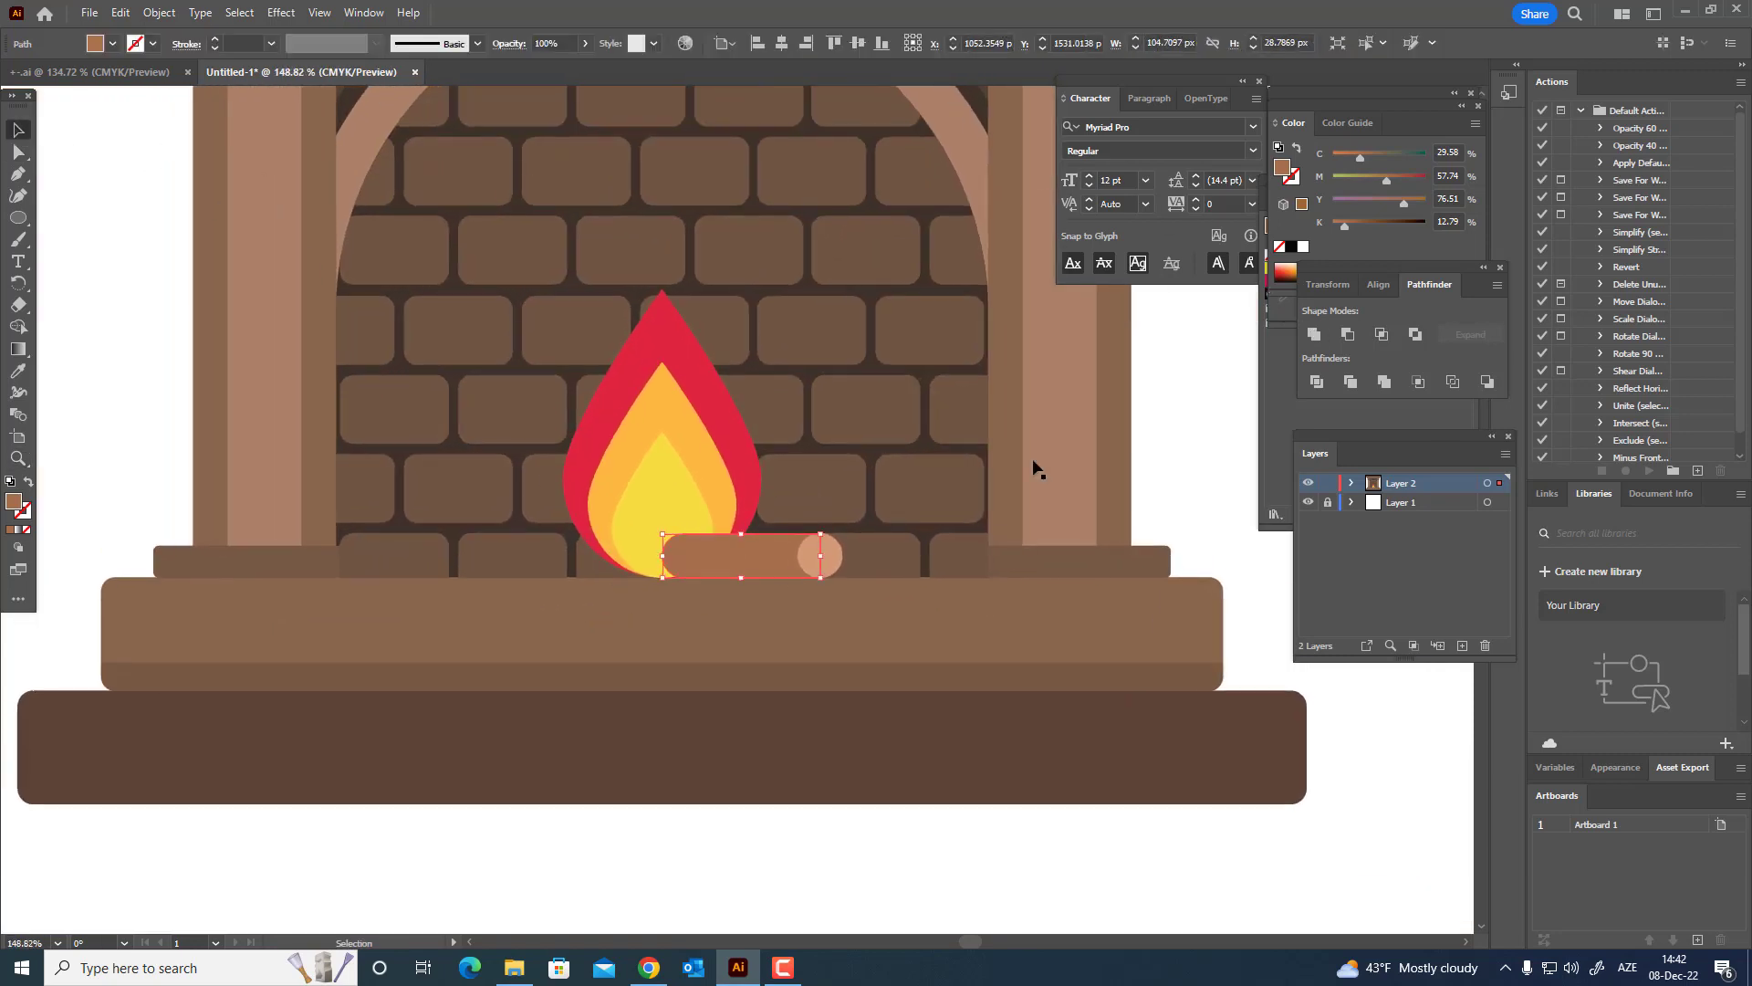
- Group the rounded brown log with its light tan end circle
{"action": "left_click", "coordinate": [810, 562], "text": "shift"}
{"action": "left_click", "coordinate": [159, 12]}
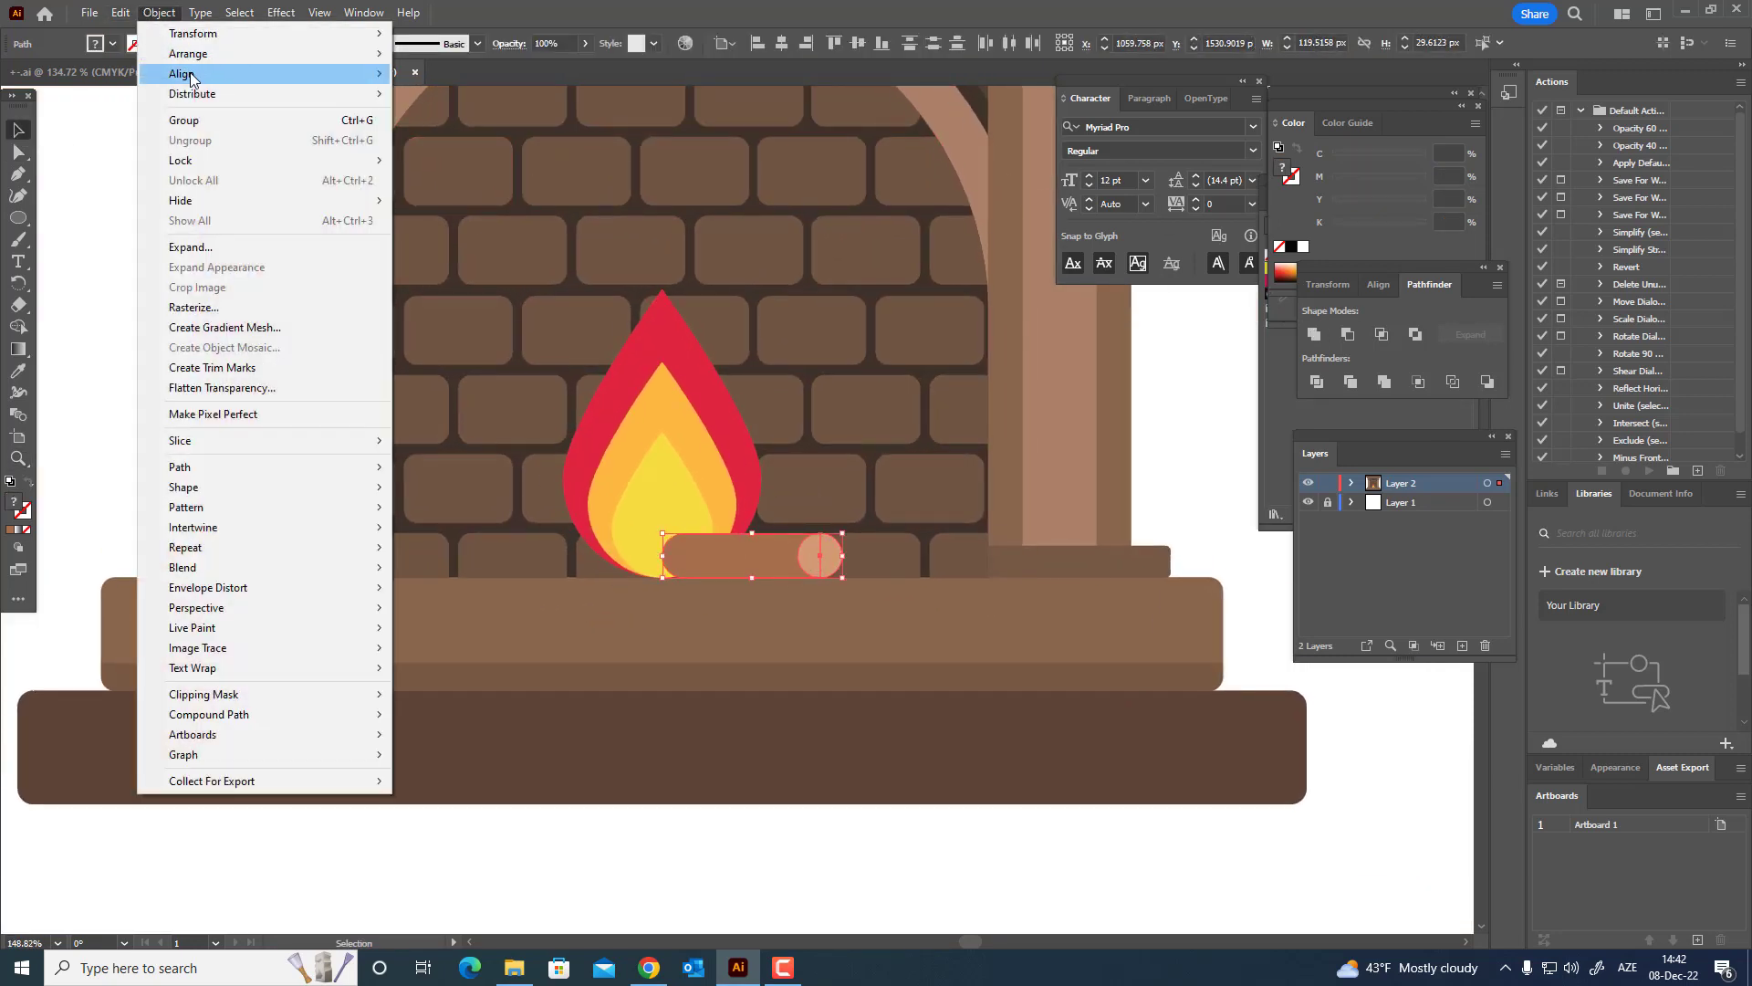
{"action": "left_click", "coordinate": [184, 119]}
- Paste a copy of the log group in front and move it left so it overlaps the first log under the flame
{"action": "left_click", "coordinate": [121, 12]}
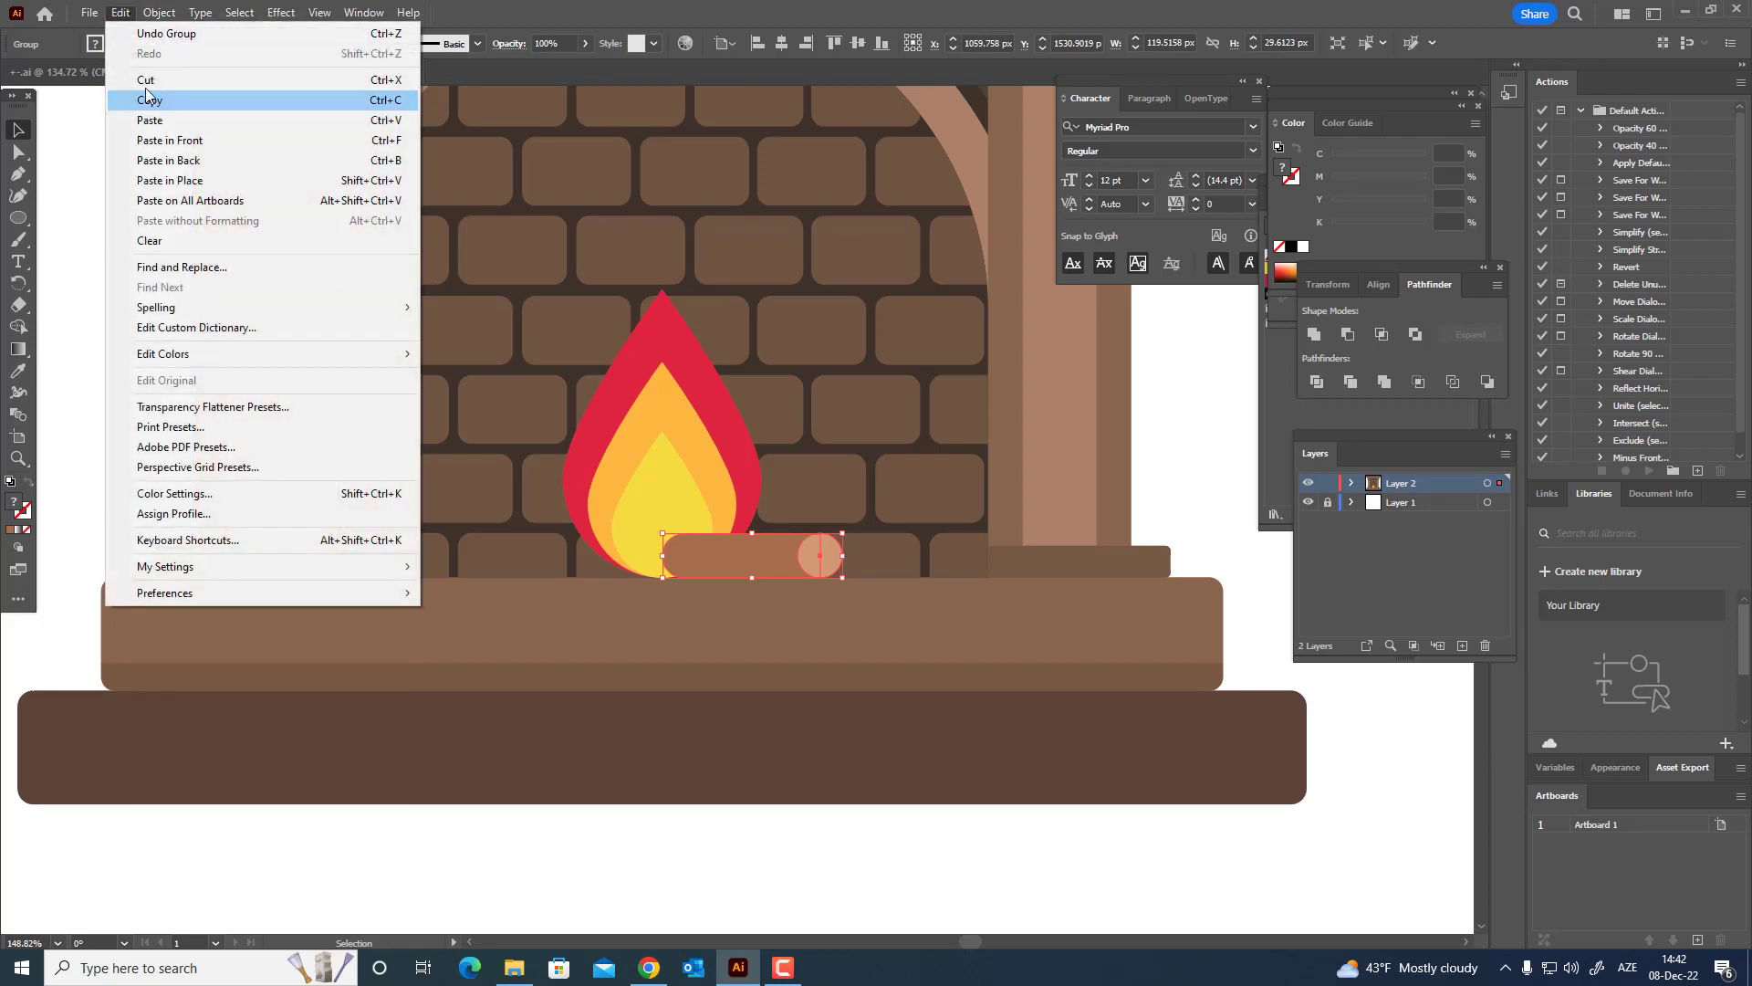
{"action": "left_click", "coordinate": [149, 100]}
{"action": "left_click", "coordinate": [120, 12]}
{"action": "left_click", "coordinate": [169, 139]}
{"action": "left_click_drag", "start_coordinate": [786, 555], "coordinate": [640, 561]}
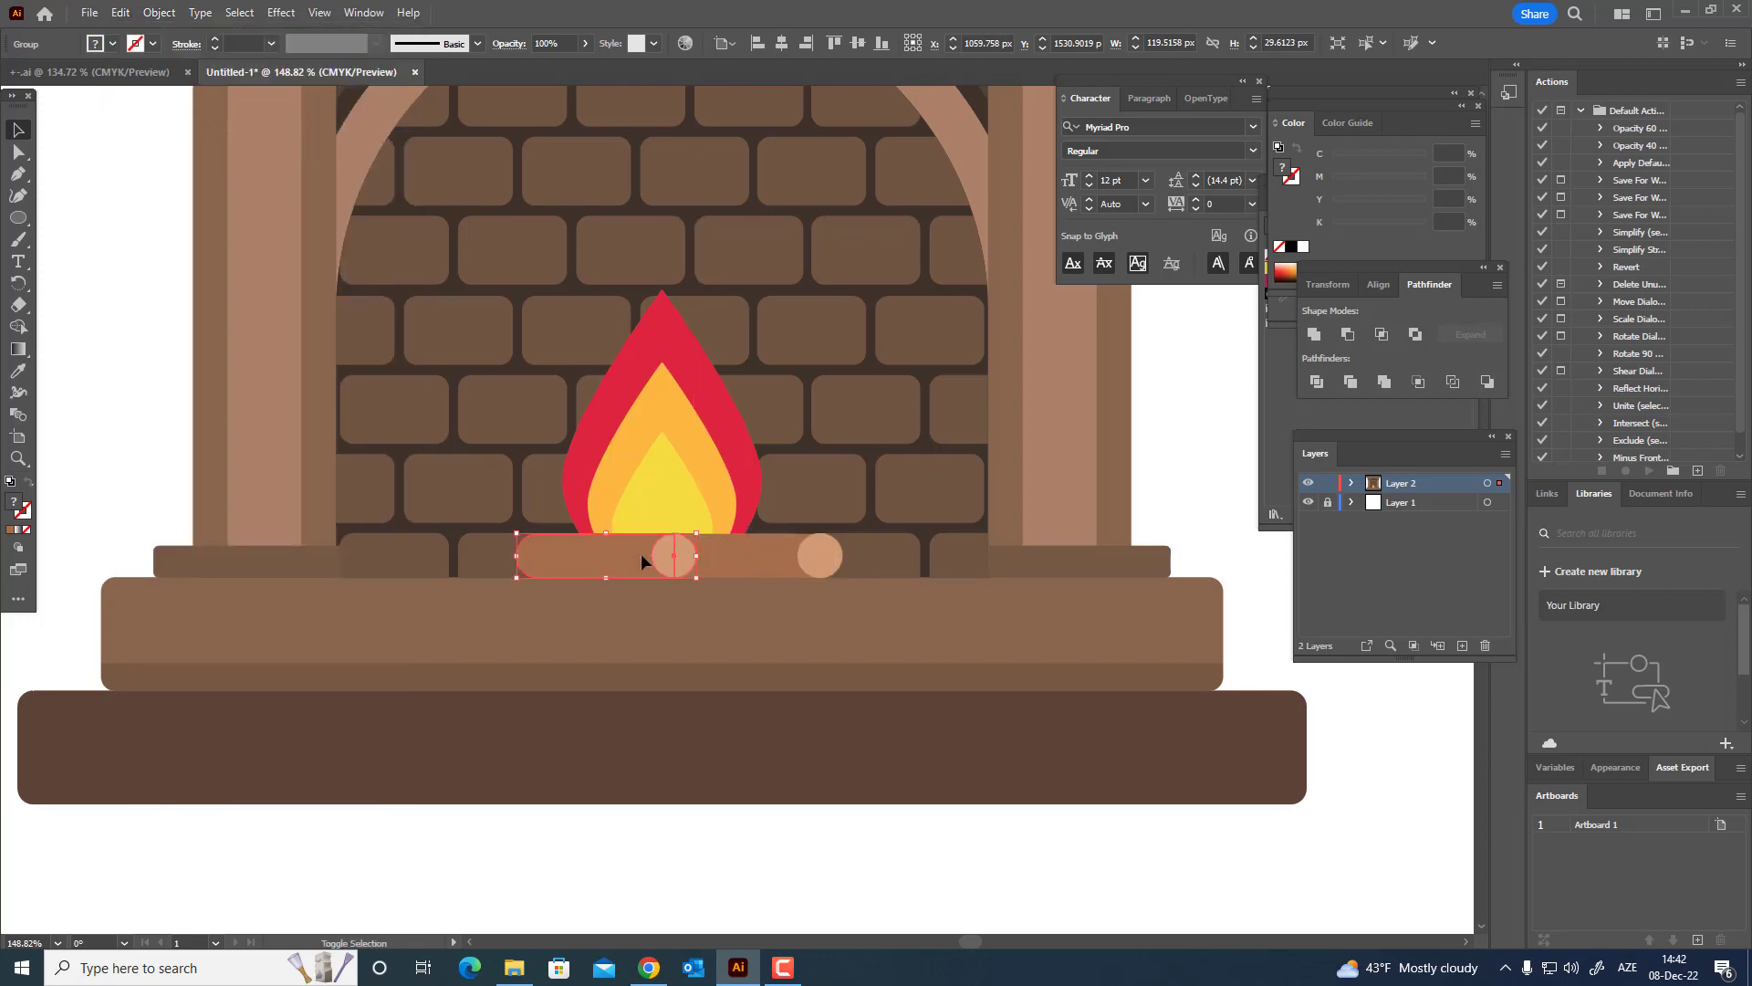
{"action": "left_click", "coordinate": [159, 12]}
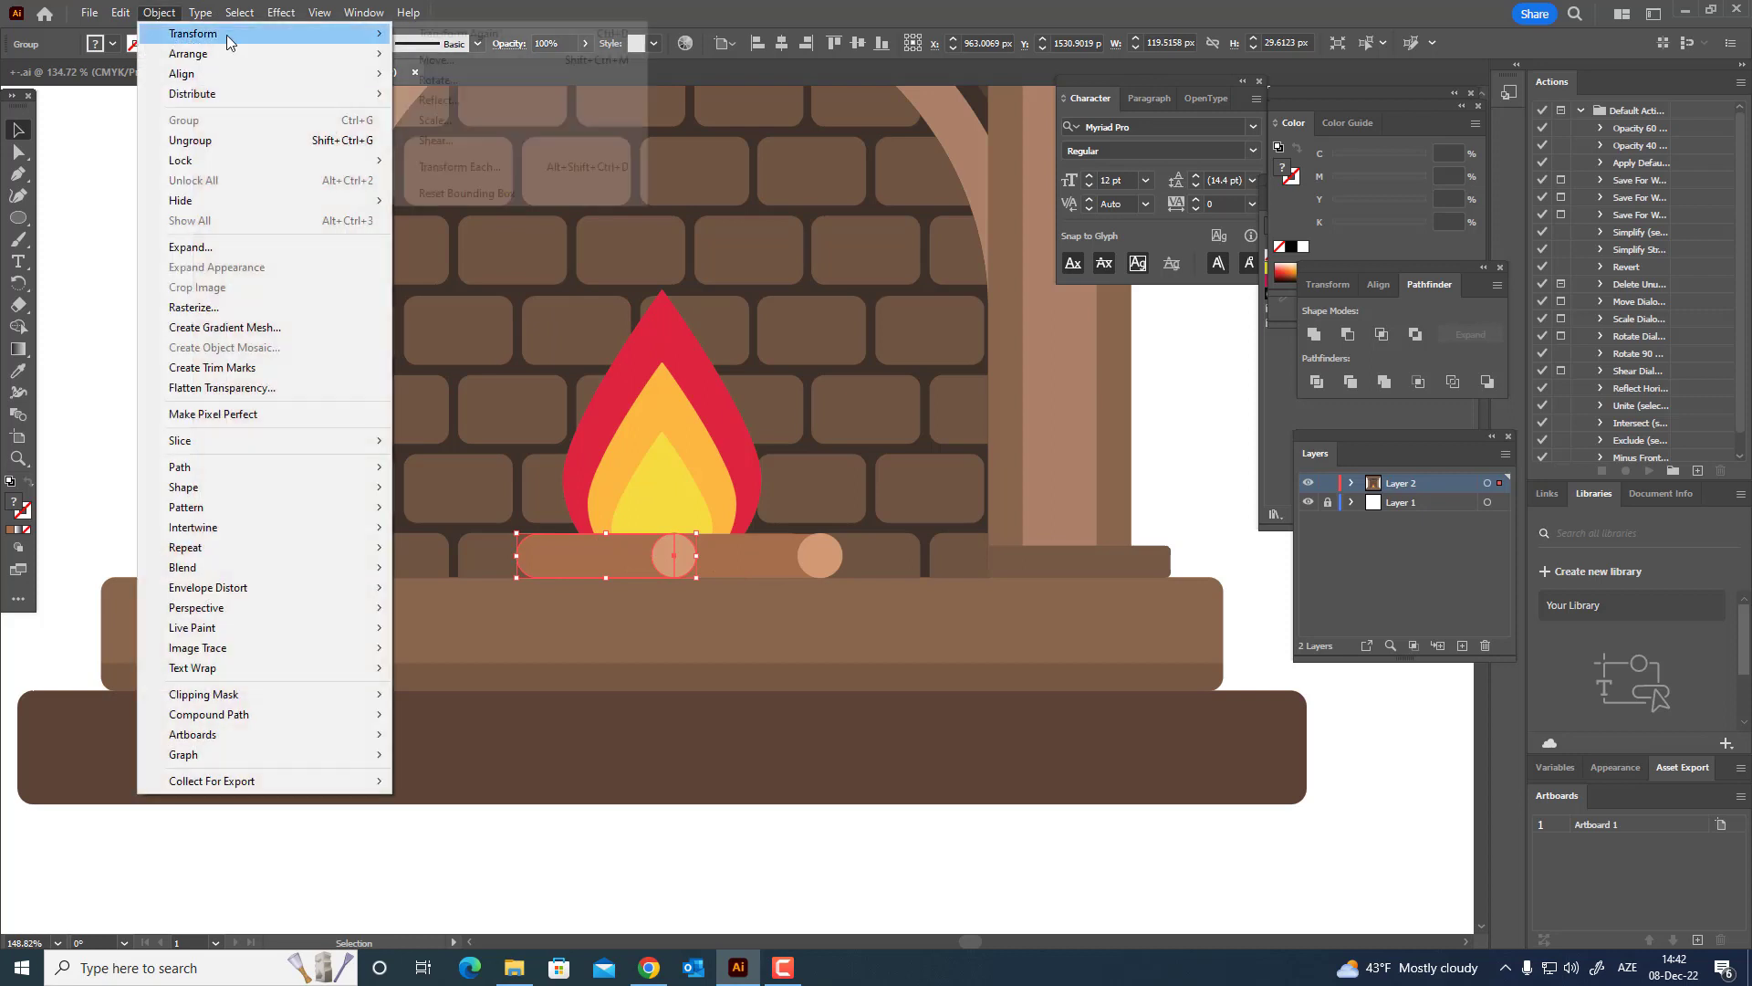
{"action": "mouse_move", "coordinate": [173, 31]}
{"action": "left_click", "coordinate": [425, 79]}
{"action": "left_click", "coordinate": [1350, 560]}
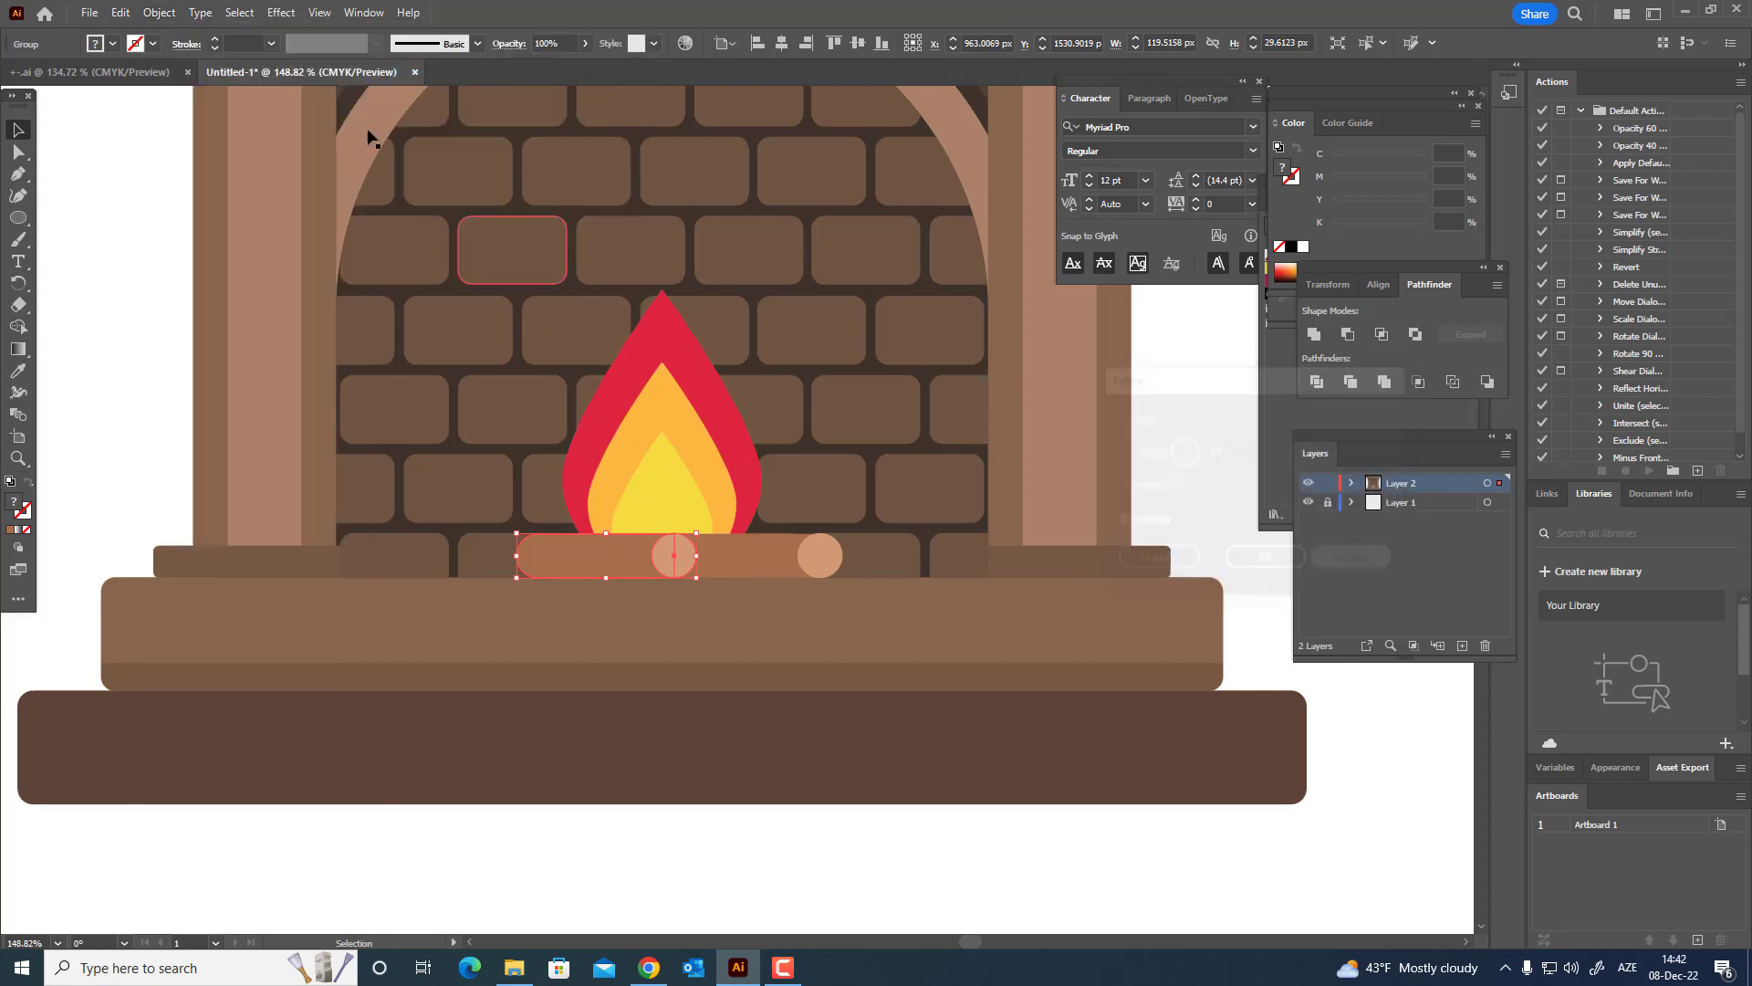
- Reflect the copied log across the vertical axis so its tan end faces left
{"action": "left_click", "coordinate": [159, 12]}
{"action": "mouse_move", "coordinate": [274, 33]}
{"action": "left_click", "coordinate": [438, 99]}
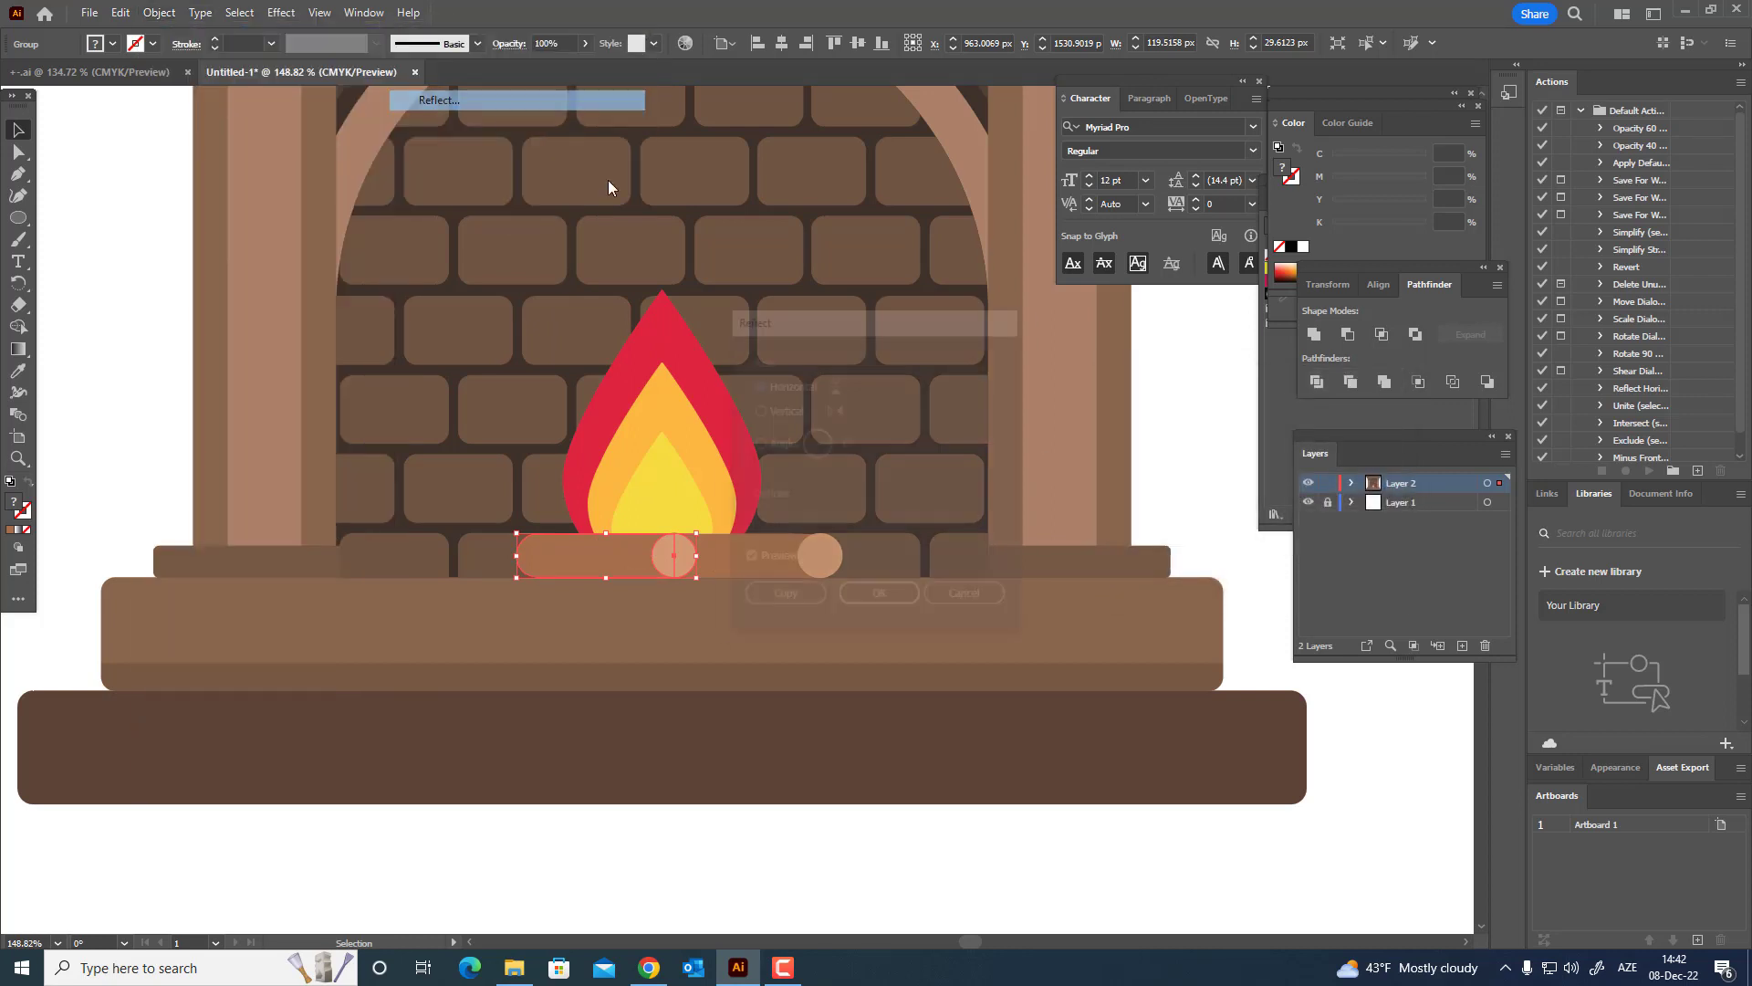
{"action": "left_click", "coordinate": [771, 408]}
{"action": "left_click", "coordinate": [879, 597]}
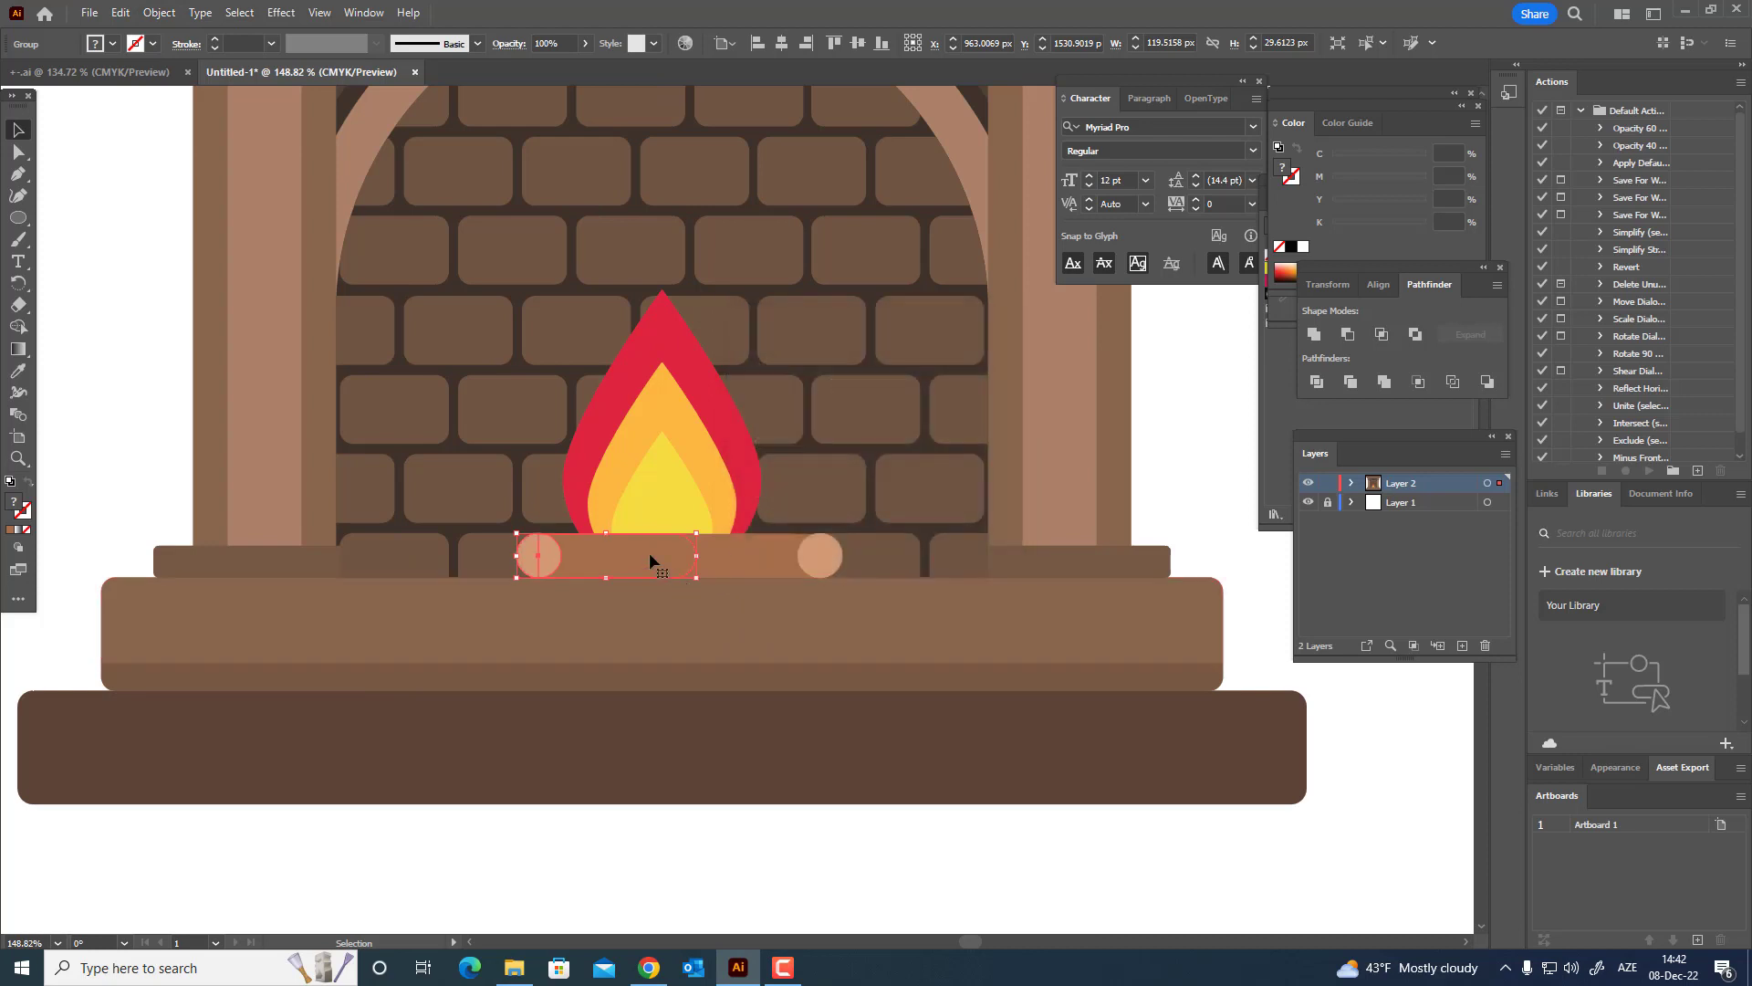
- Move the reflected log left until its curved end just meets the first log's curved end under the flame
{"action": "left_click_drag", "start_coordinate": [649, 551], "coordinate": [620, 549]}
{"action": "key", "text": "z"}
{"action": "left_click_drag", "start_coordinate": [753, 499], "coordinate": [279, 543]}
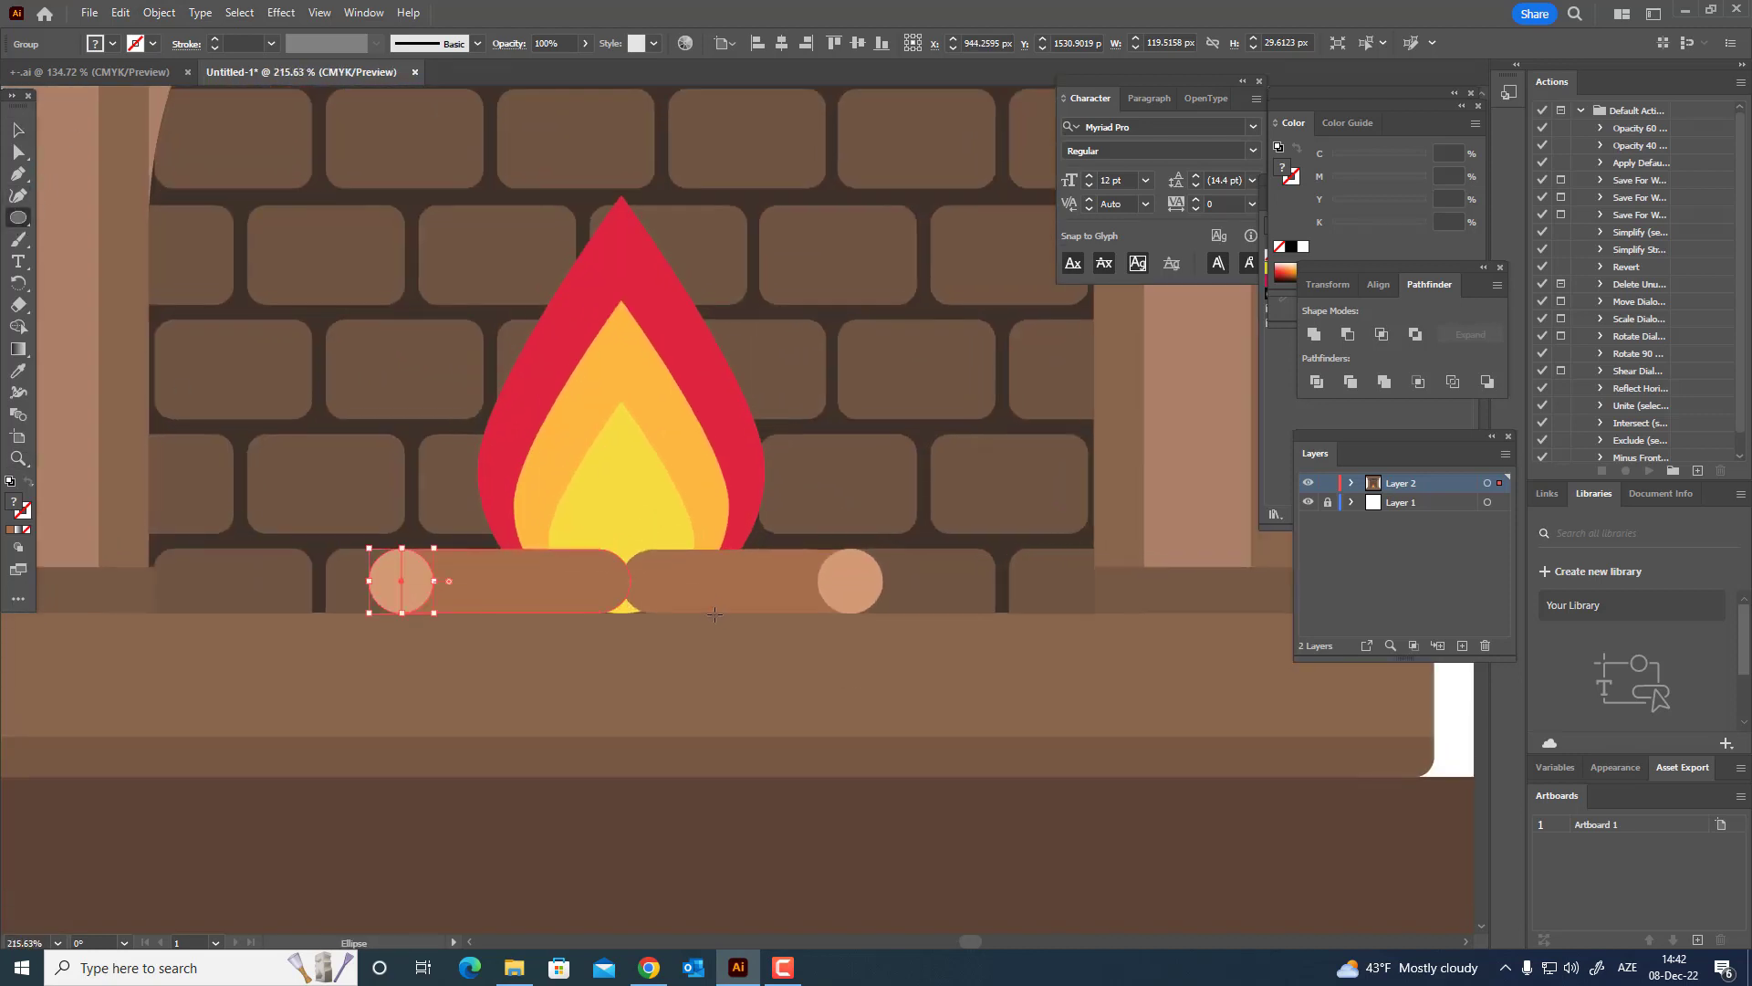
- Draw a circle about 29.6 px wide near the right log's curved end and fill it with the light tan of the log ends
{"action": "left_click_drag", "start_coordinate": [704, 609], "coordinate": [647, 549]}
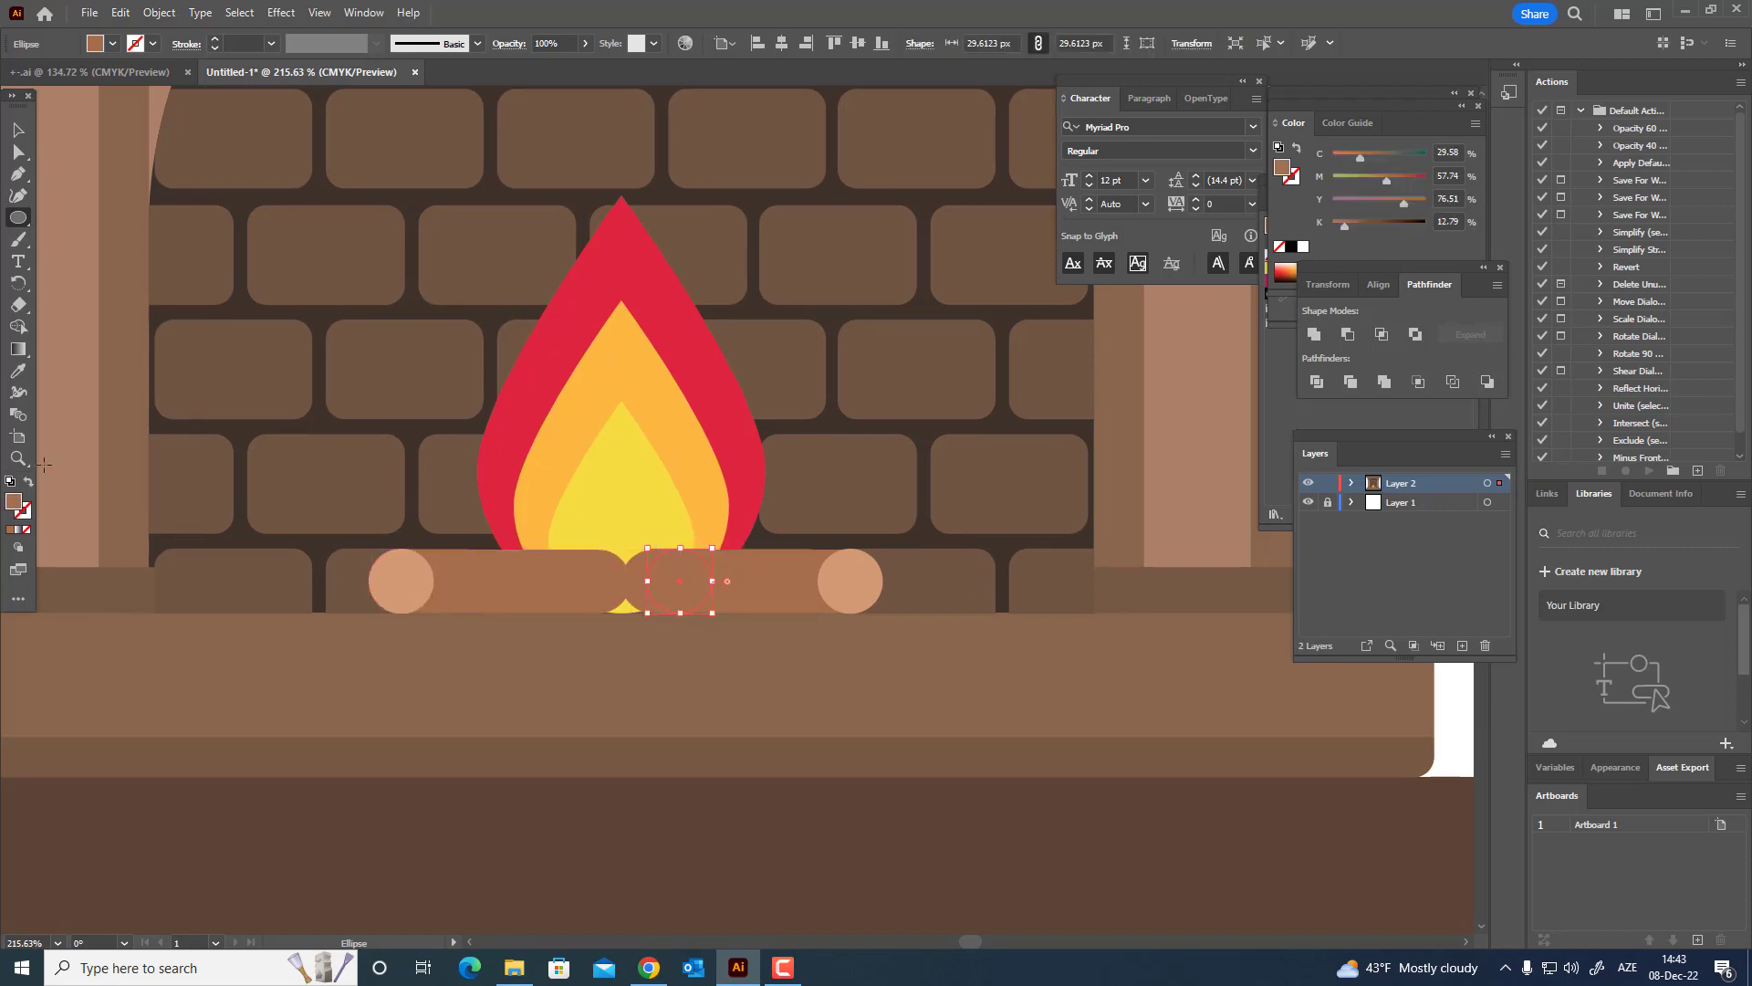
{"action": "left_click", "coordinate": [16, 373]}
{"action": "left_click", "coordinate": [847, 588]}
{"action": "key", "text": "z"}
{"action": "left_click_drag", "start_coordinate": [472, 466], "coordinate": [548, 522]}
{"action": "key", "text": "v"}
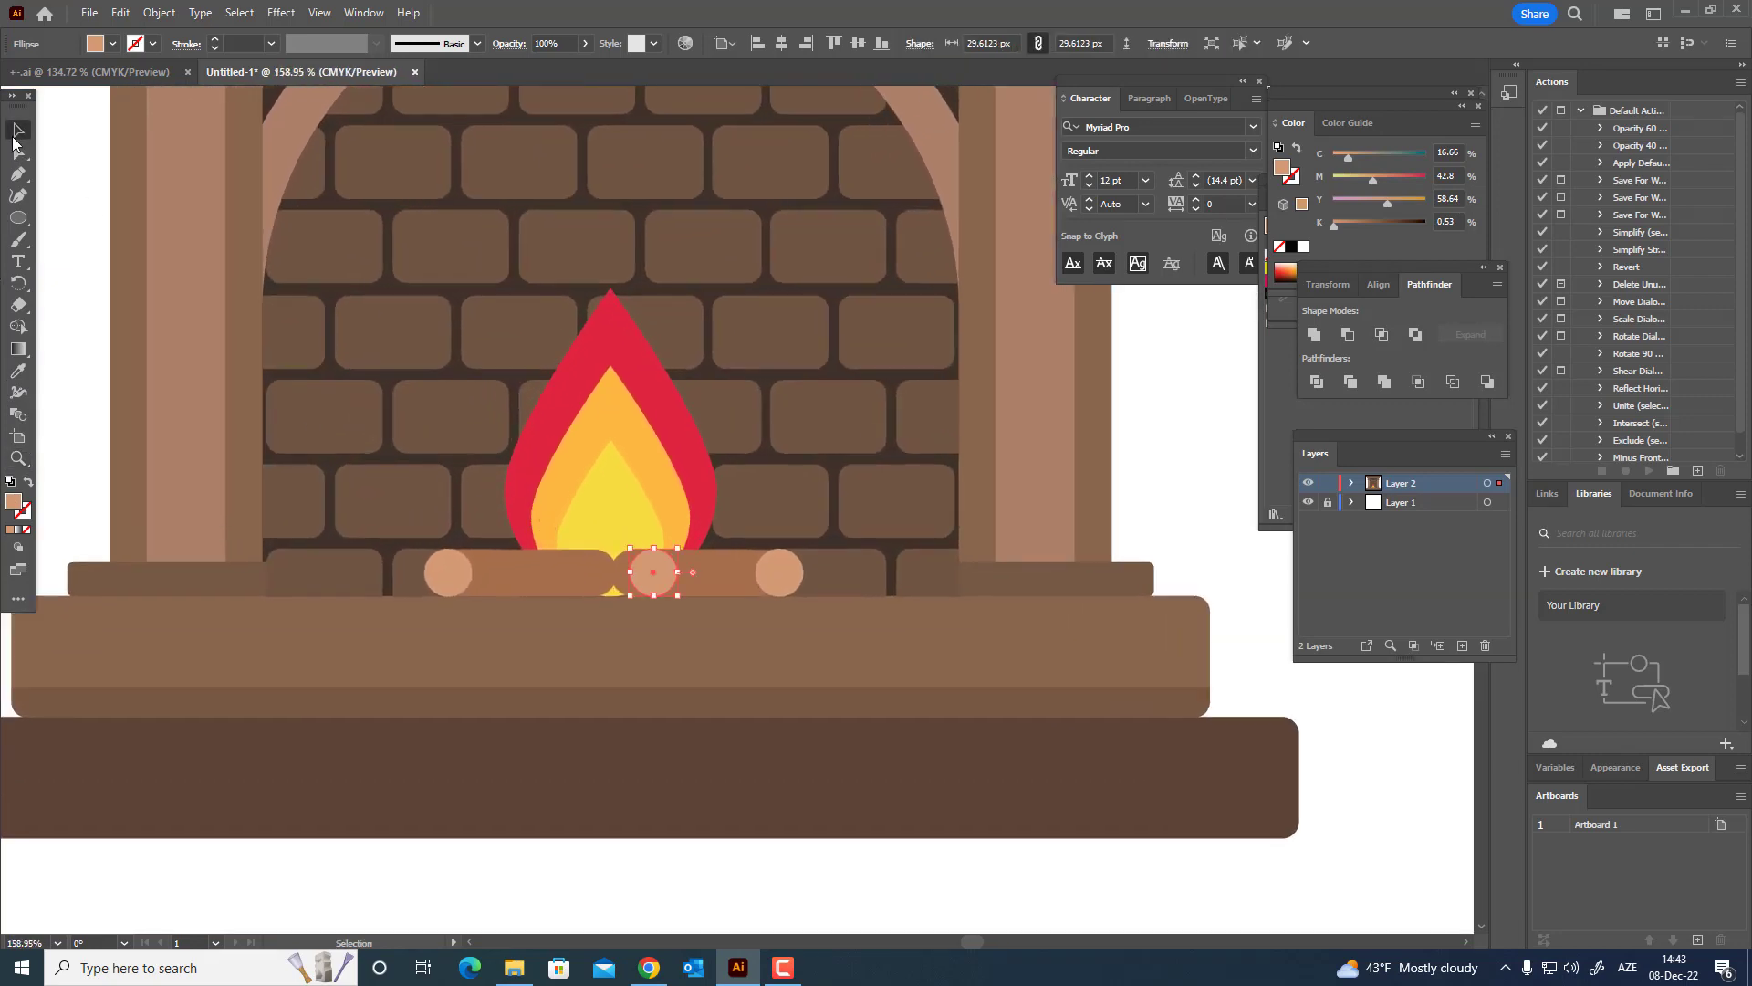
- Paste a copy of the right log in front and shift it about 34 px left
{"action": "left_click", "coordinate": [715, 577]}
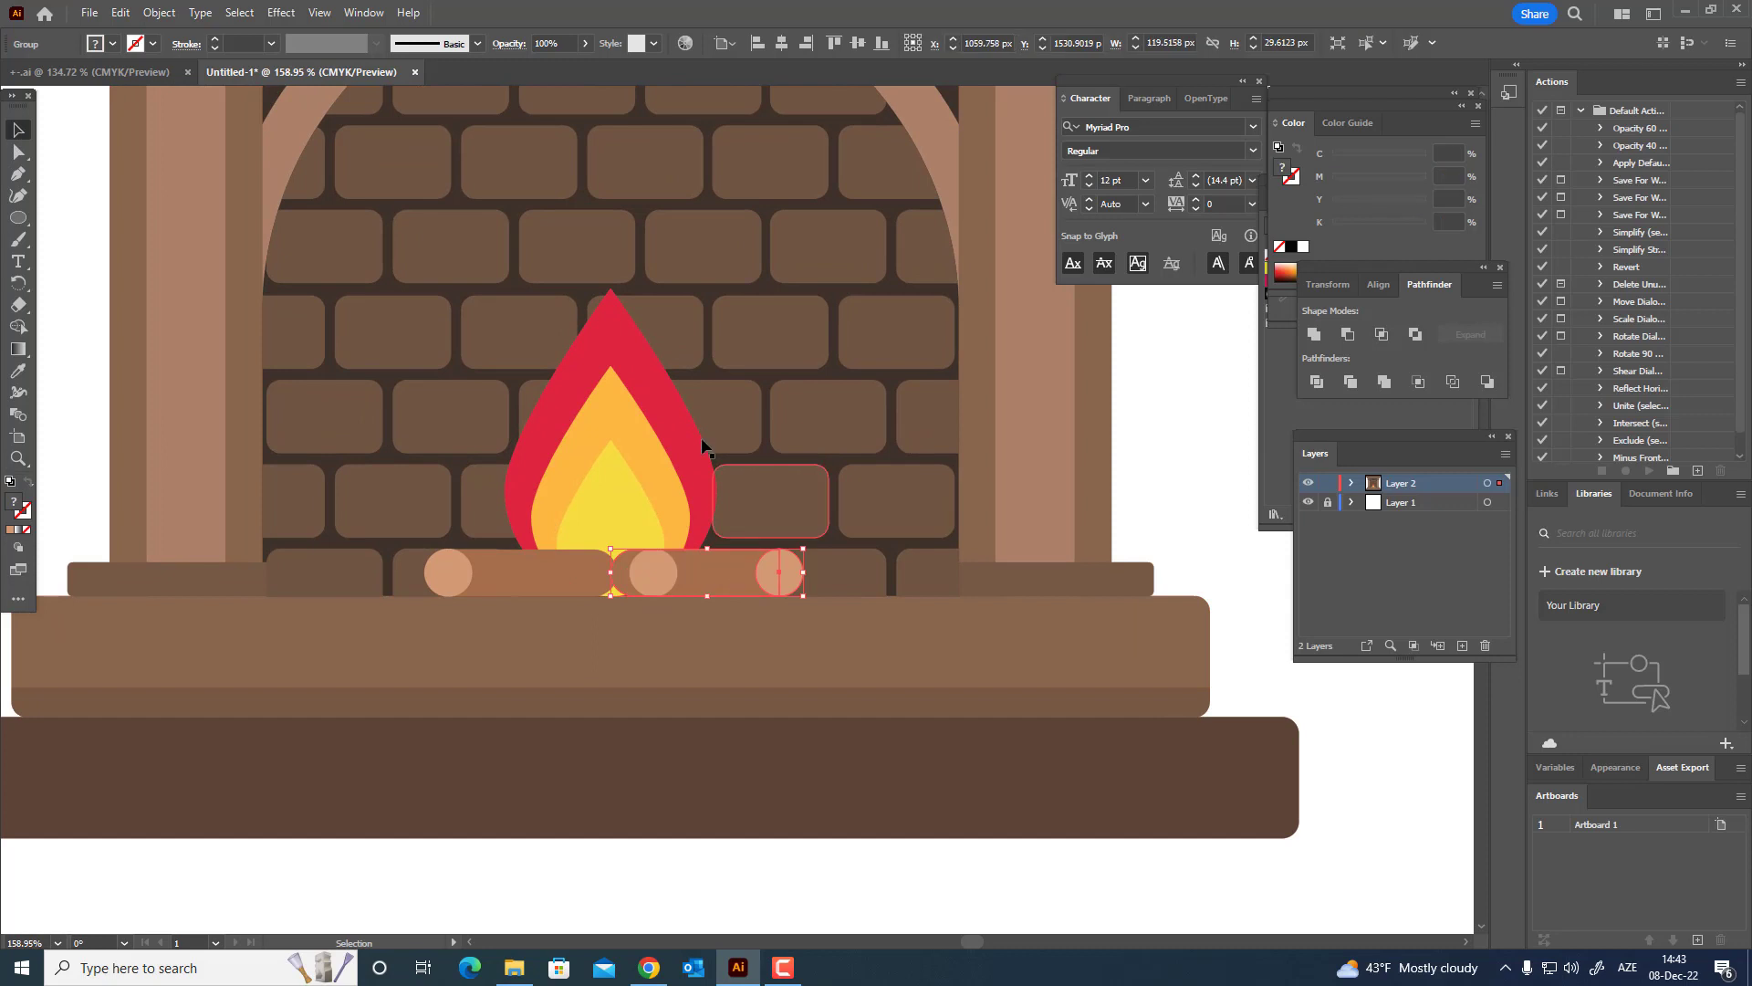
{"action": "left_click", "coordinate": [121, 13]}
{"action": "left_click", "coordinate": [210, 102]}
{"action": "left_click", "coordinate": [121, 13]}
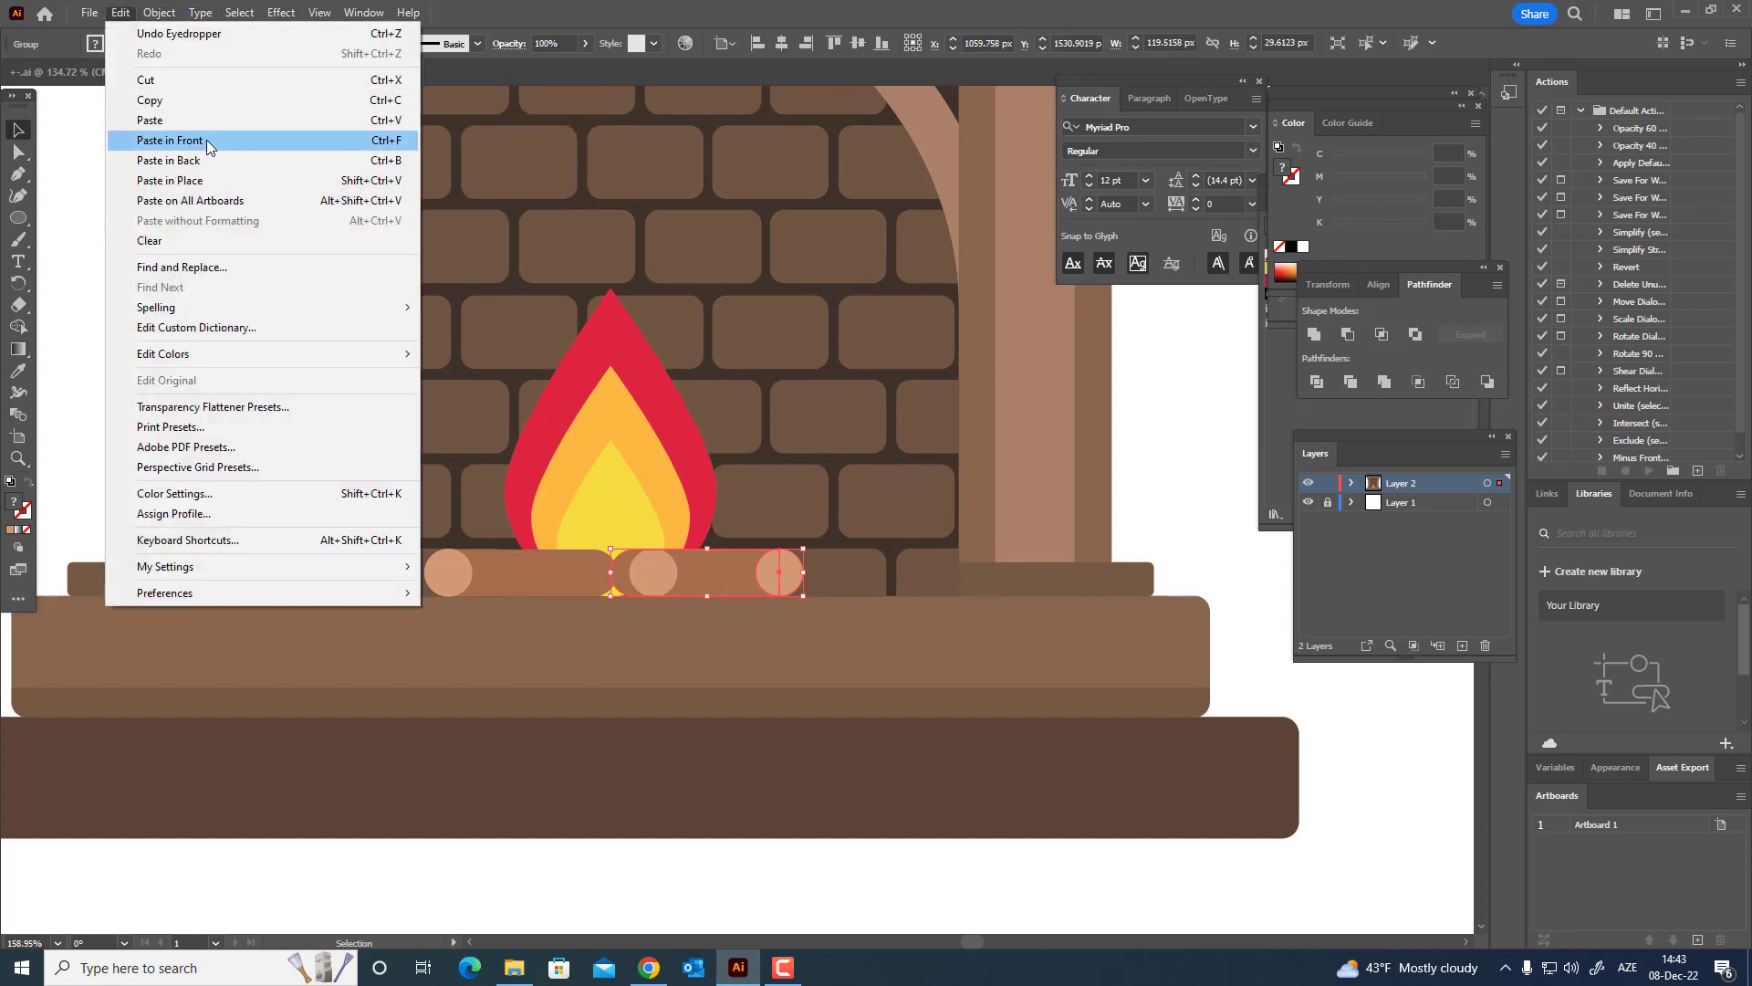
{"action": "left_click", "coordinate": [206, 140]}
{"action": "left_click_drag", "start_coordinate": [749, 577], "coordinate": [687, 576]}
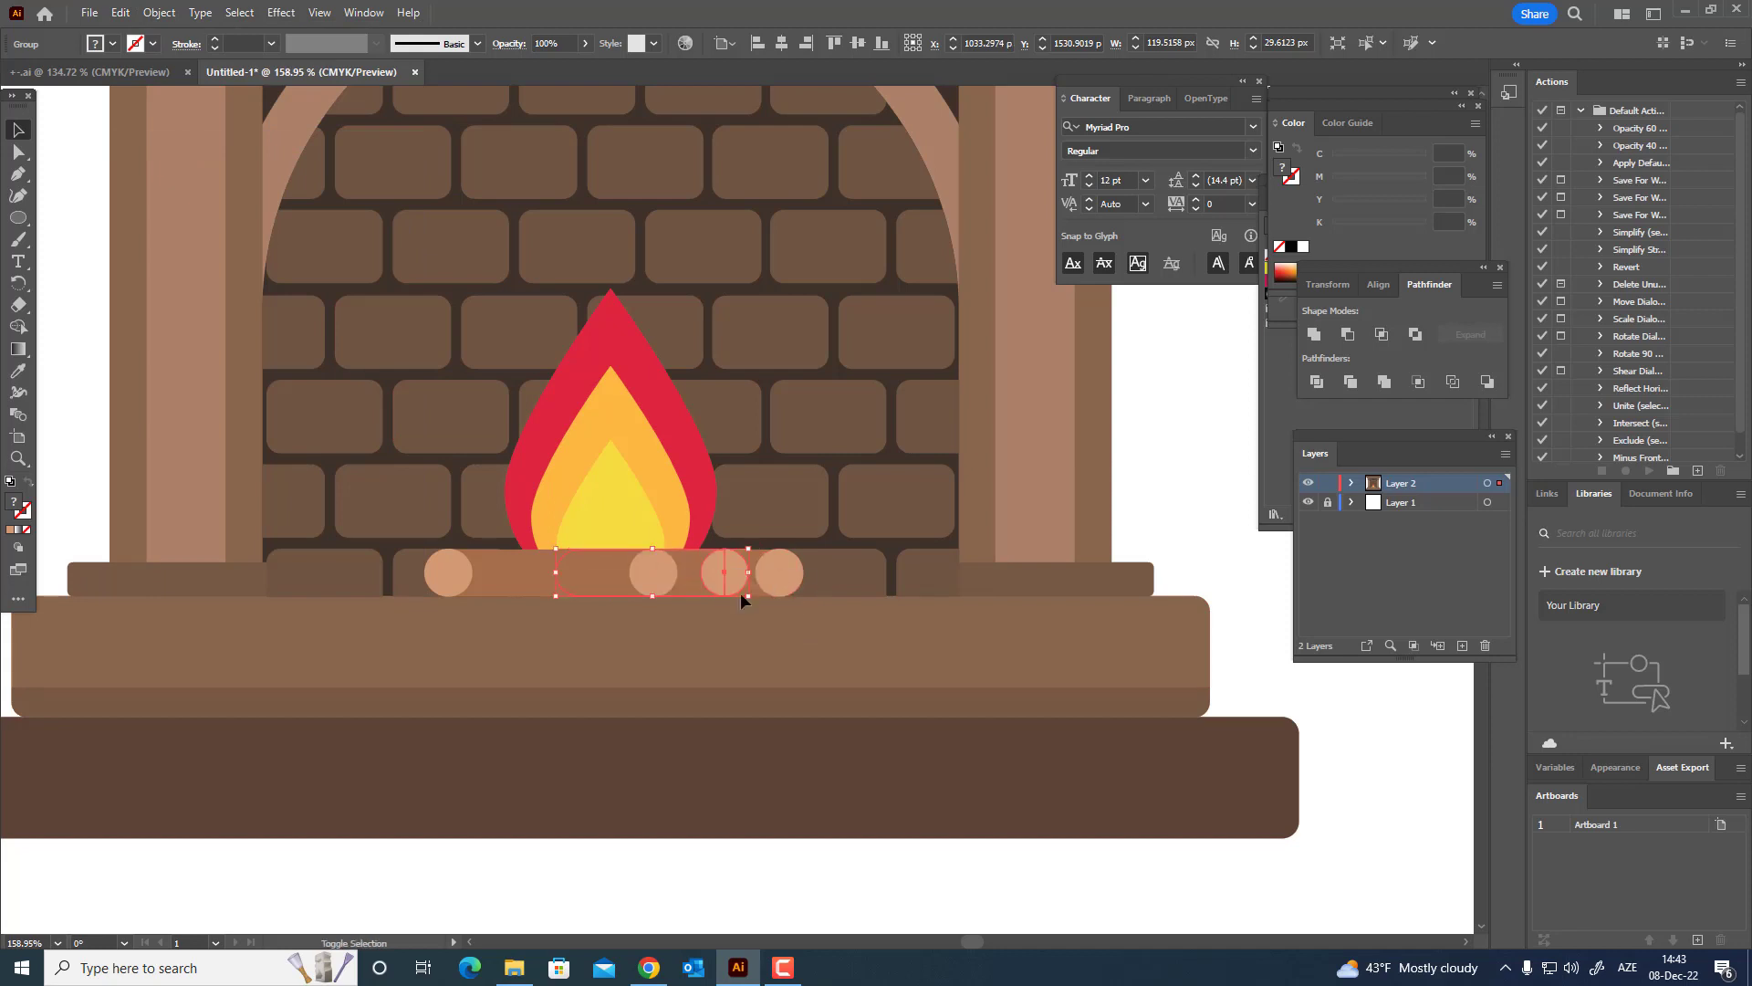
- Paste a copy of the left log in front and shift it about 40 px right
{"action": "left_click", "coordinate": [121, 12]}
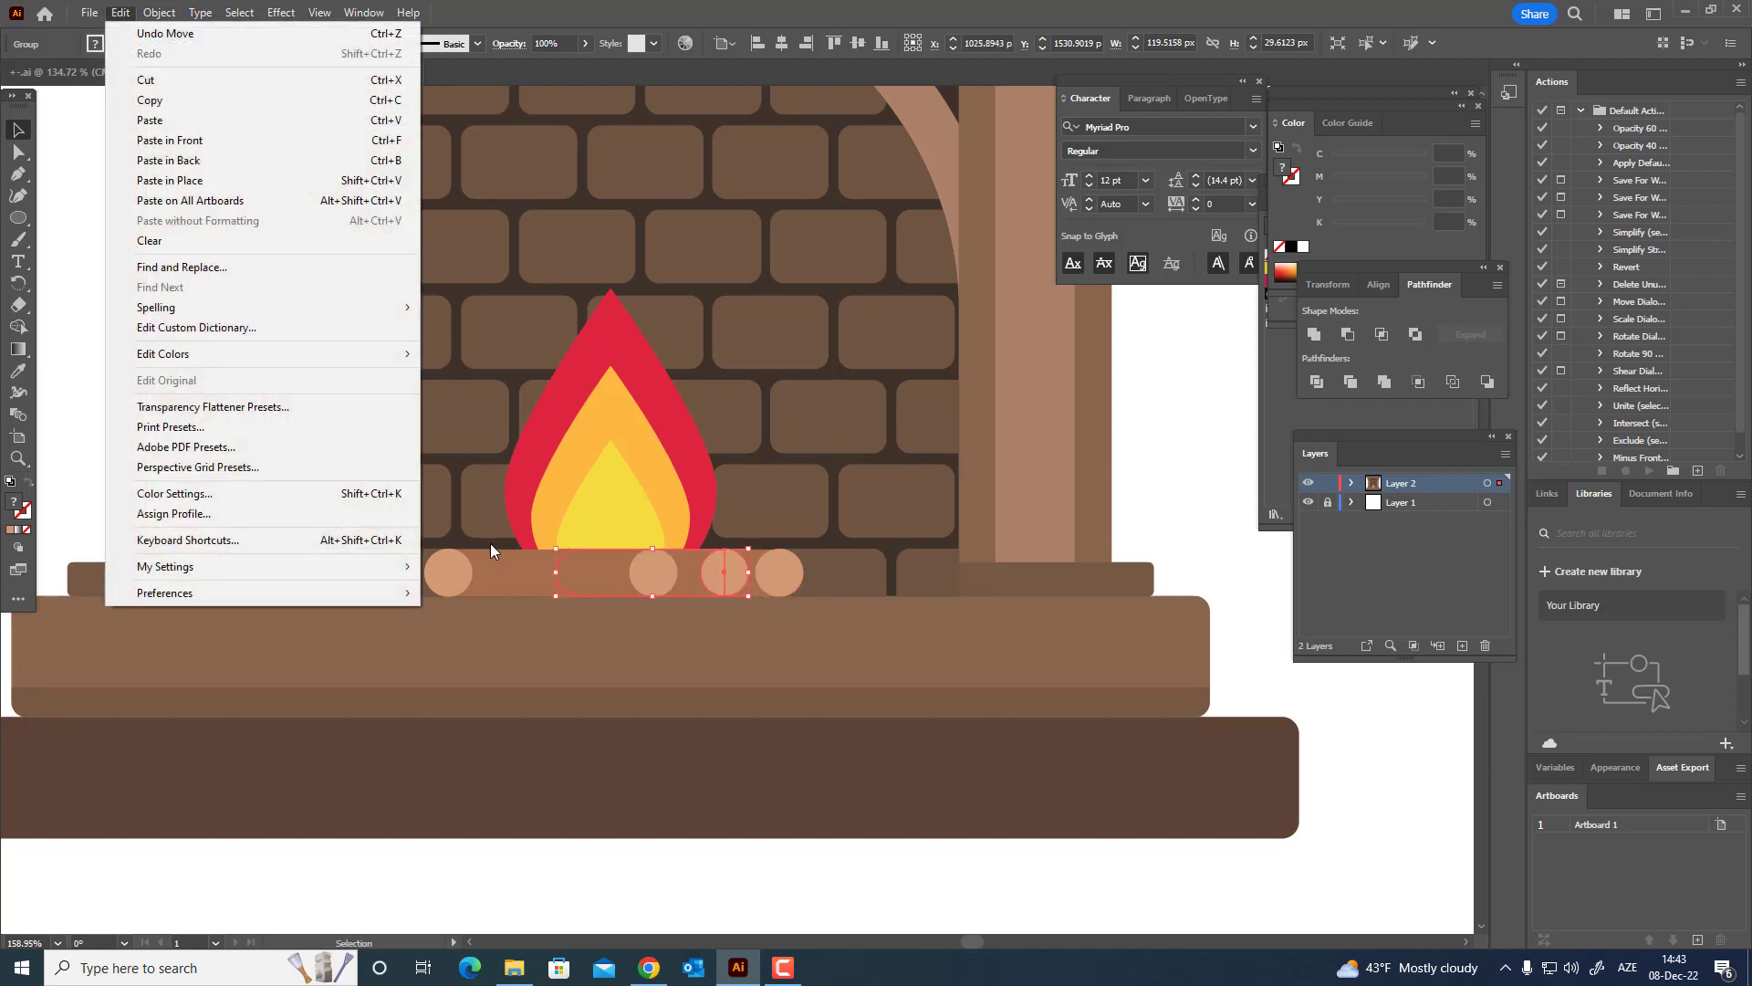
{"action": "left_click", "coordinate": [488, 565]}
{"action": "left_click", "coordinate": [122, 14]}
{"action": "left_click", "coordinate": [161, 101]}
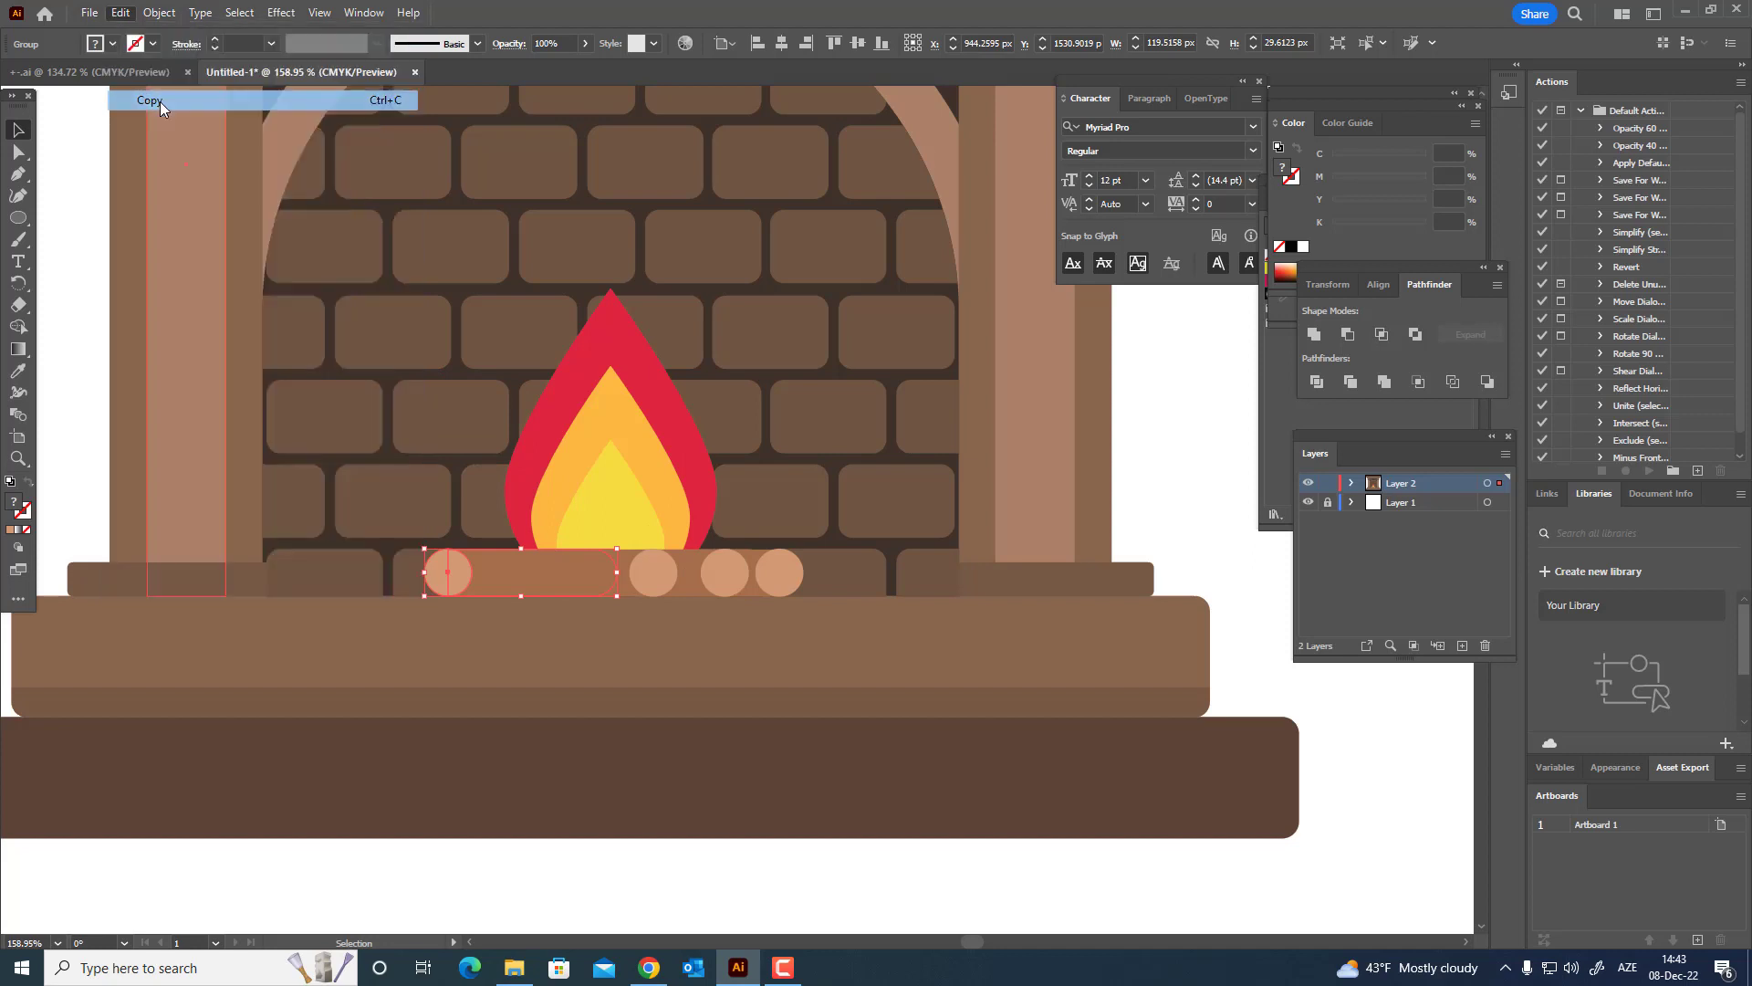
{"action": "left_click", "coordinate": [121, 13]}
{"action": "left_click", "coordinate": [168, 140]}
{"action": "left_click_drag", "start_coordinate": [494, 566], "coordinate": [550, 578]}
- Paste a copy of the single tan circle in front and place it in the gap to its left along the log row
{"action": "key", "text": "z"}
{"action": "left_click_drag", "start_coordinate": [751, 503], "coordinate": [849, 547]}
{"action": "left_click", "coordinate": [18, 133]}
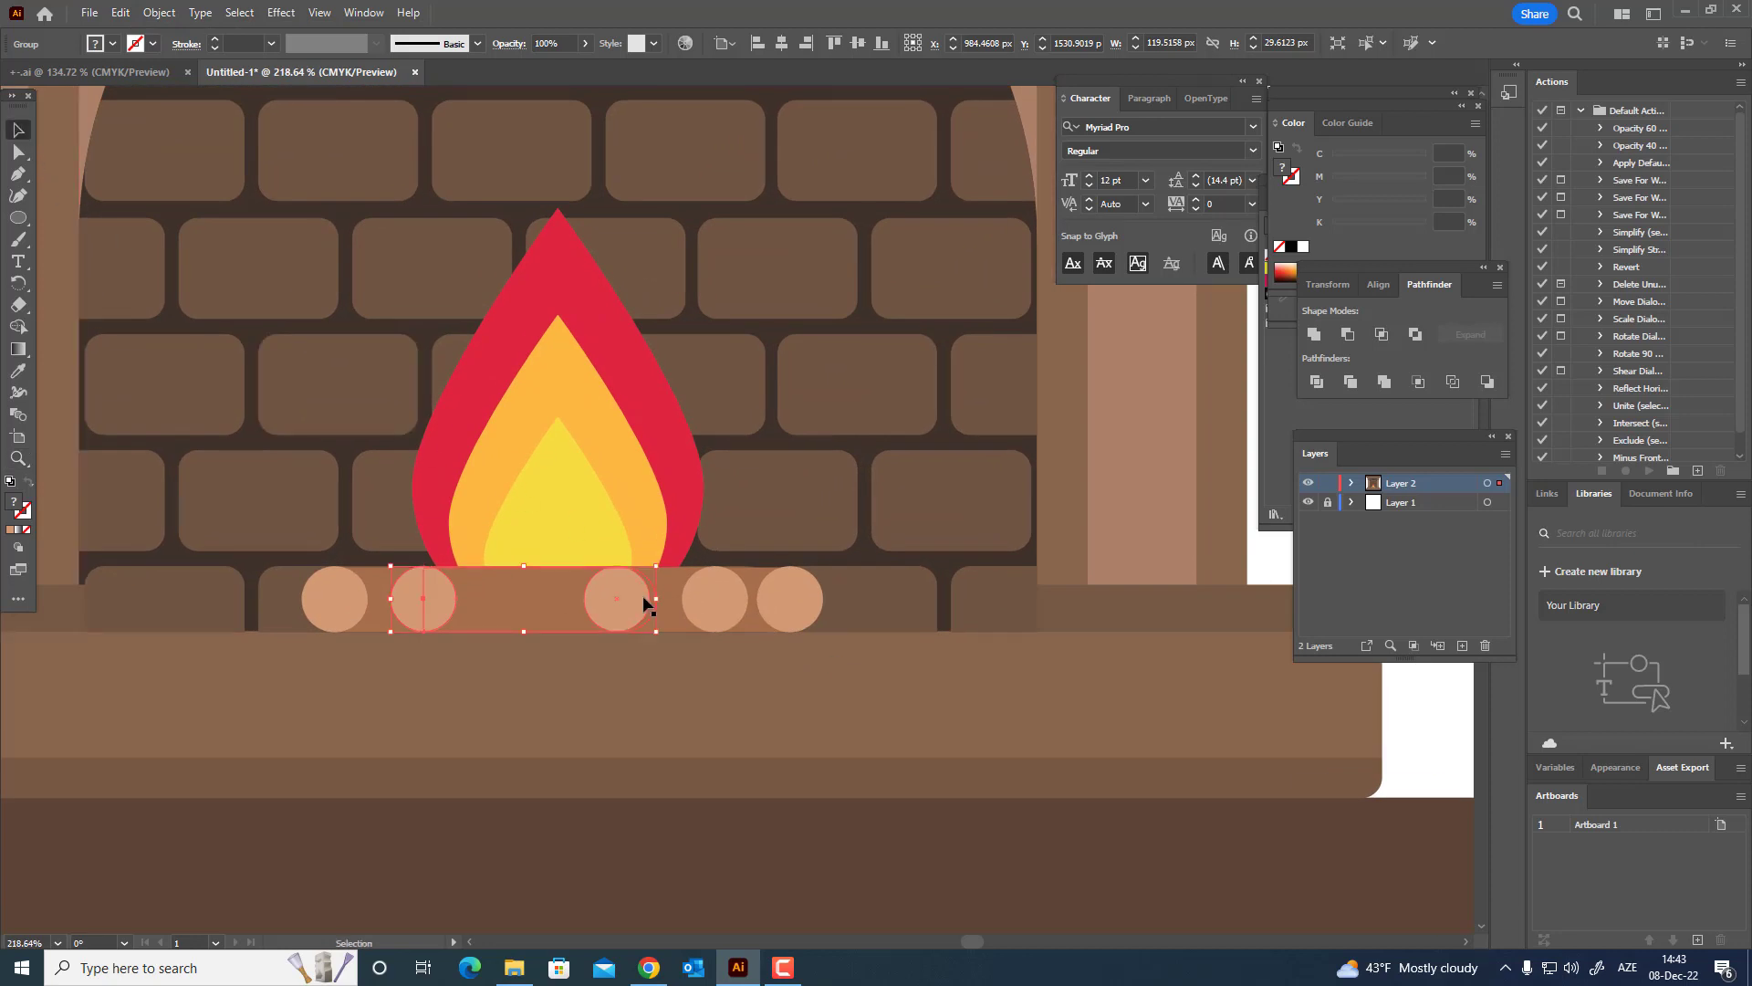
{"action": "left_click", "coordinate": [643, 604]}
{"action": "left_click", "coordinate": [120, 13]}
{"action": "left_click", "coordinate": [149, 99]}
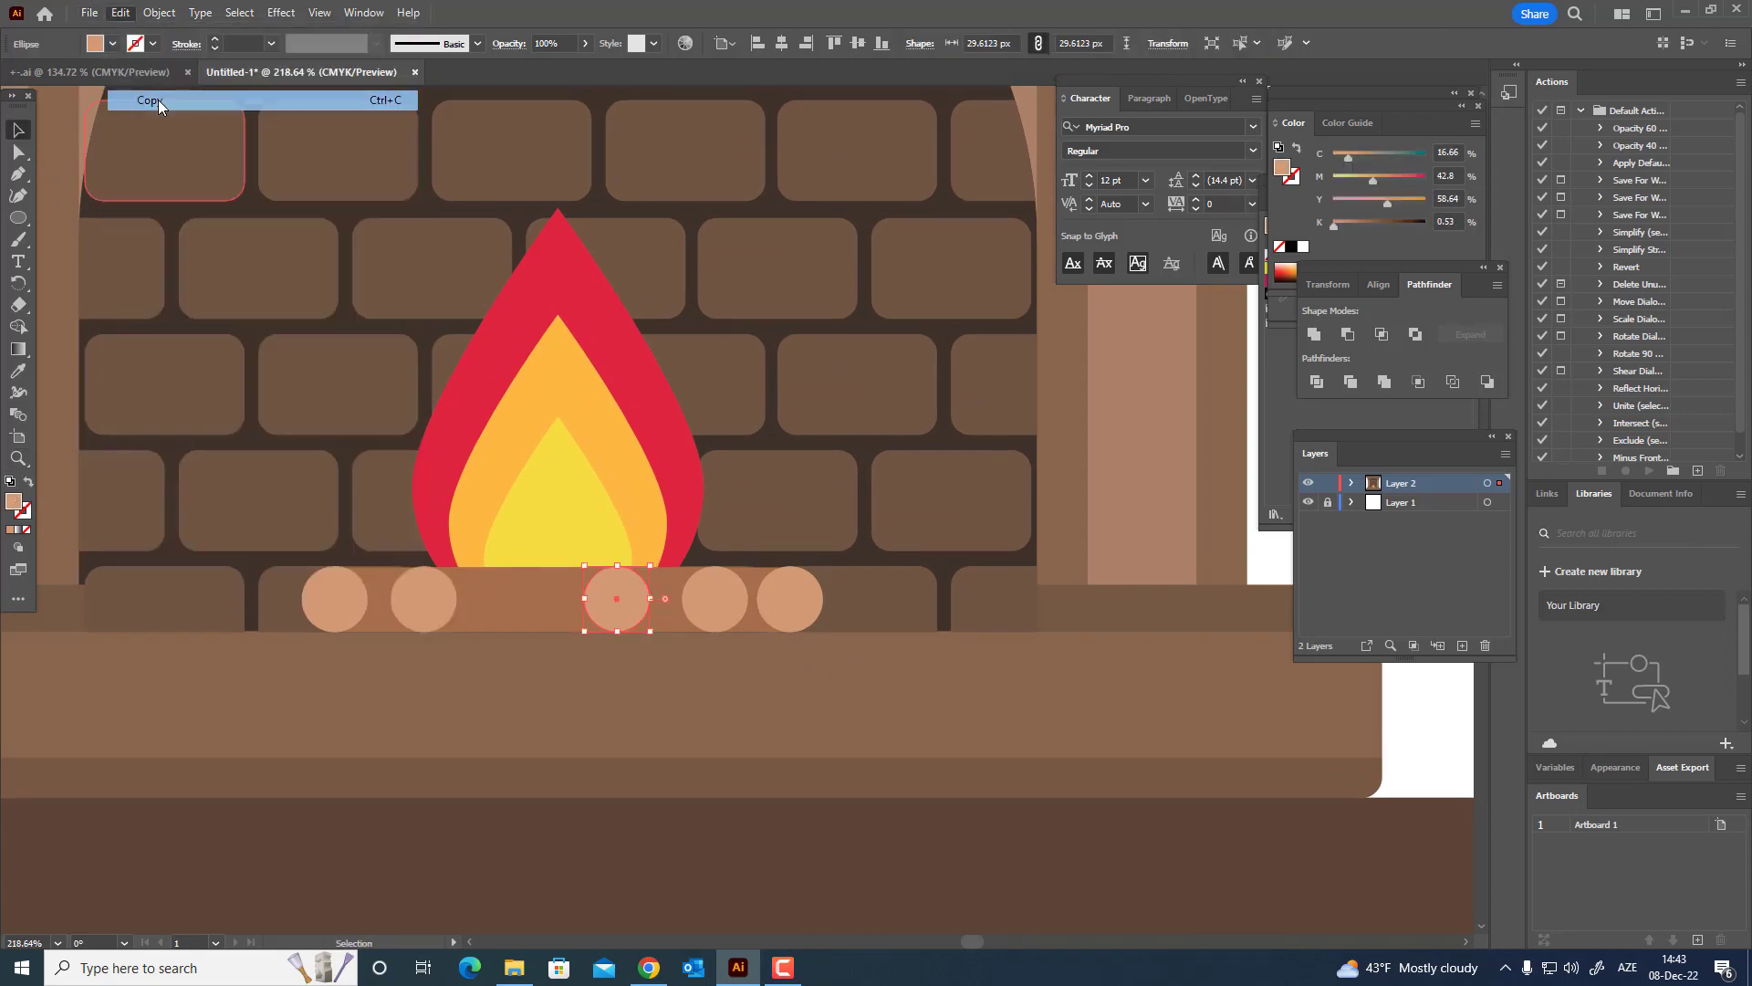
{"action": "left_click", "coordinate": [120, 13]}
{"action": "left_click", "coordinate": [168, 140]}
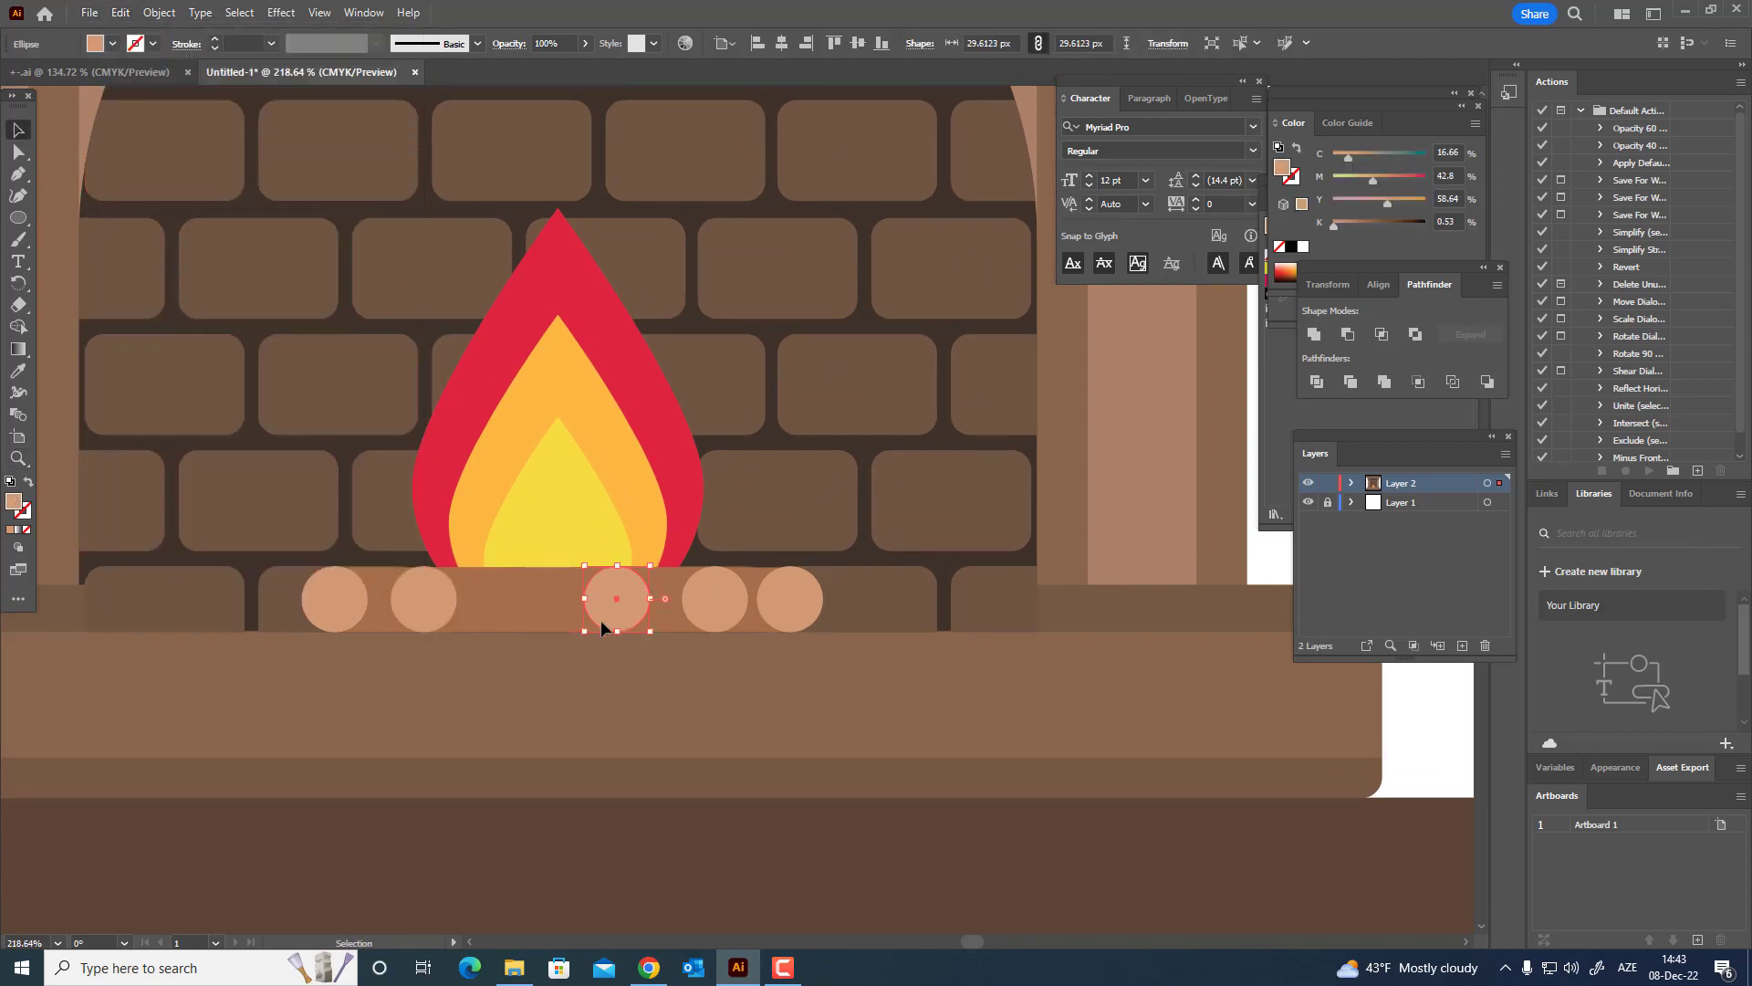
{"action": "left_click_drag", "start_coordinate": [595, 623], "coordinate": [508, 624]}
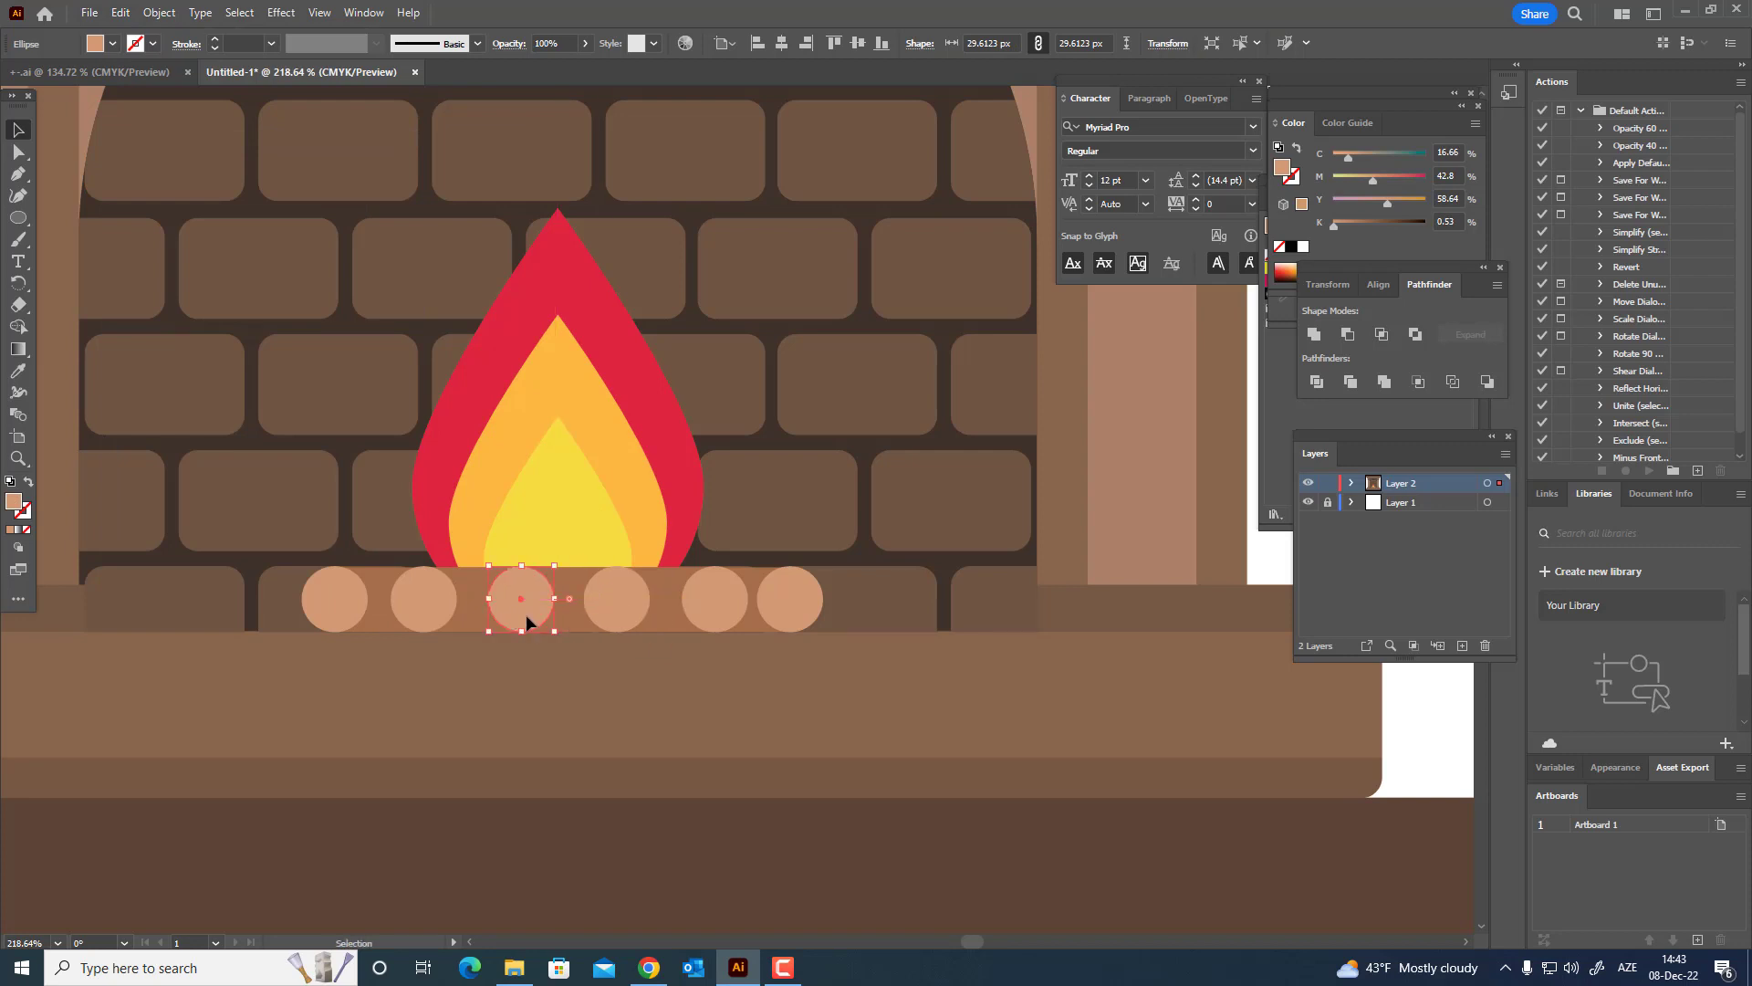
- Fill the front right log's body with a darker brown of C 34.63, M 61.25, Y 79.67, K 22.62
{"action": "key", "text": "z"}
{"action": "left_click_drag", "start_coordinate": [708, 508], "coordinate": [367, 547]}
{"action": "left_click_drag", "start_coordinate": [535, 520], "coordinate": [447, 639]}
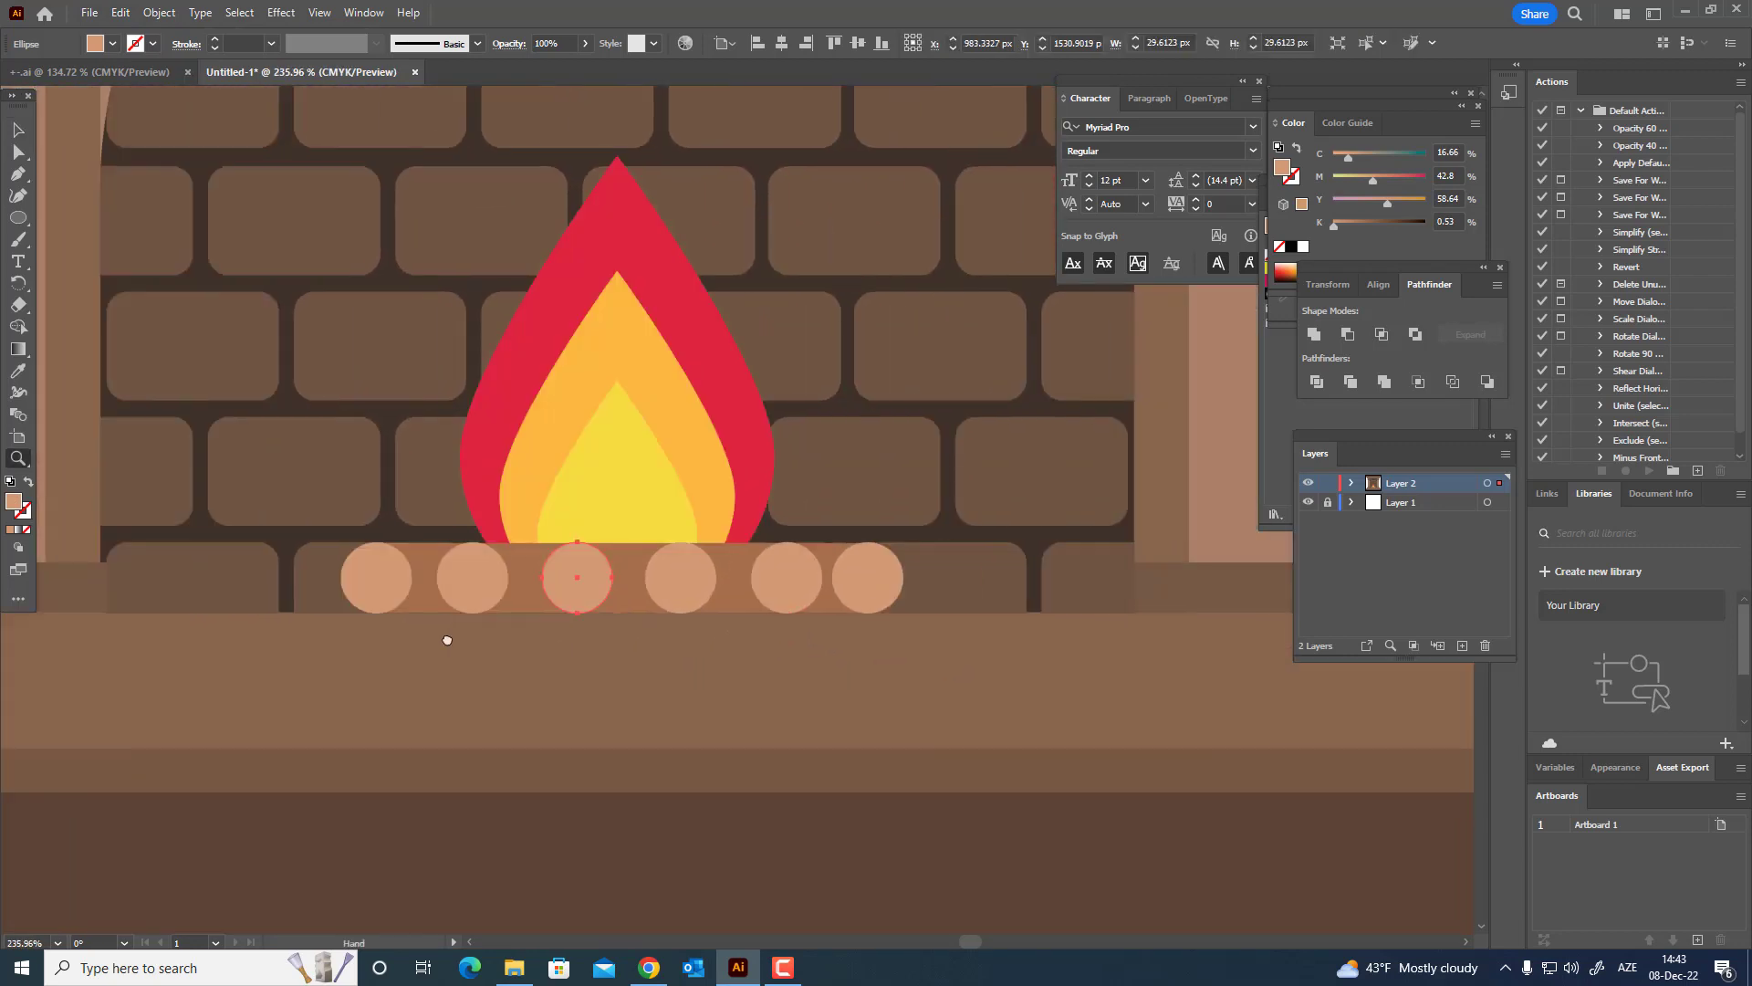
{"action": "left_click", "coordinate": [14, 151]}
{"action": "left_click", "coordinate": [767, 589], "text": "shift"}
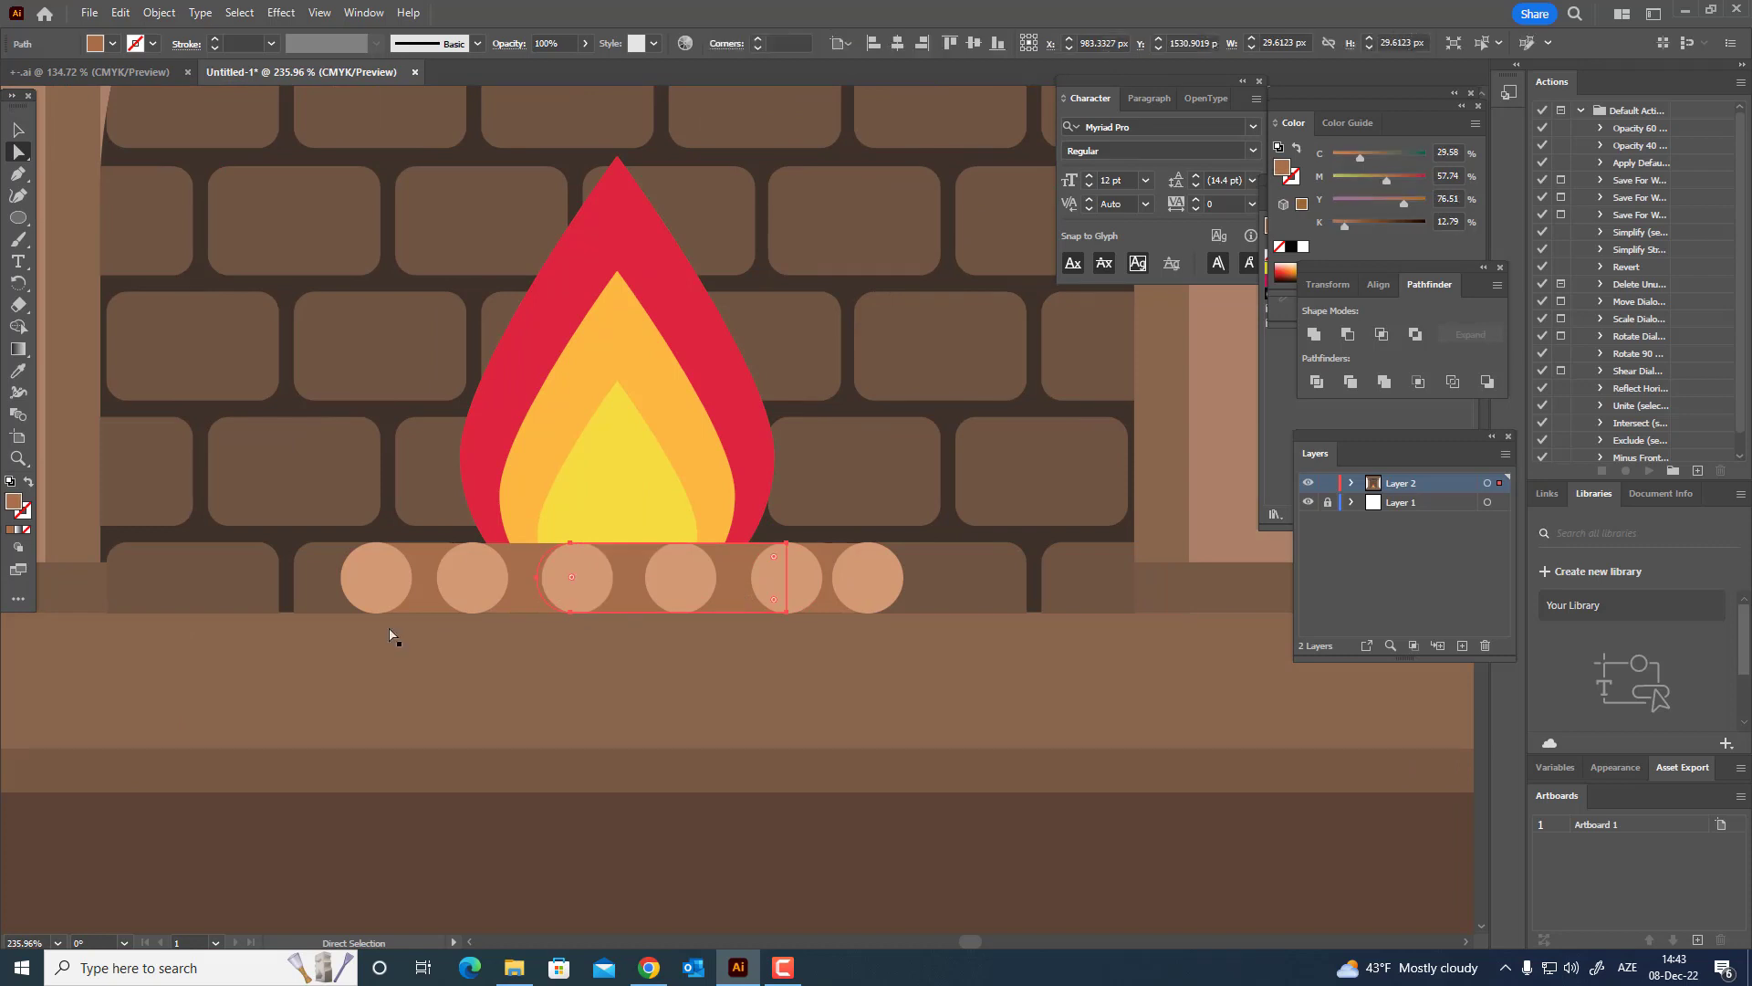
{"action": "double_click", "coordinate": [14, 502]}
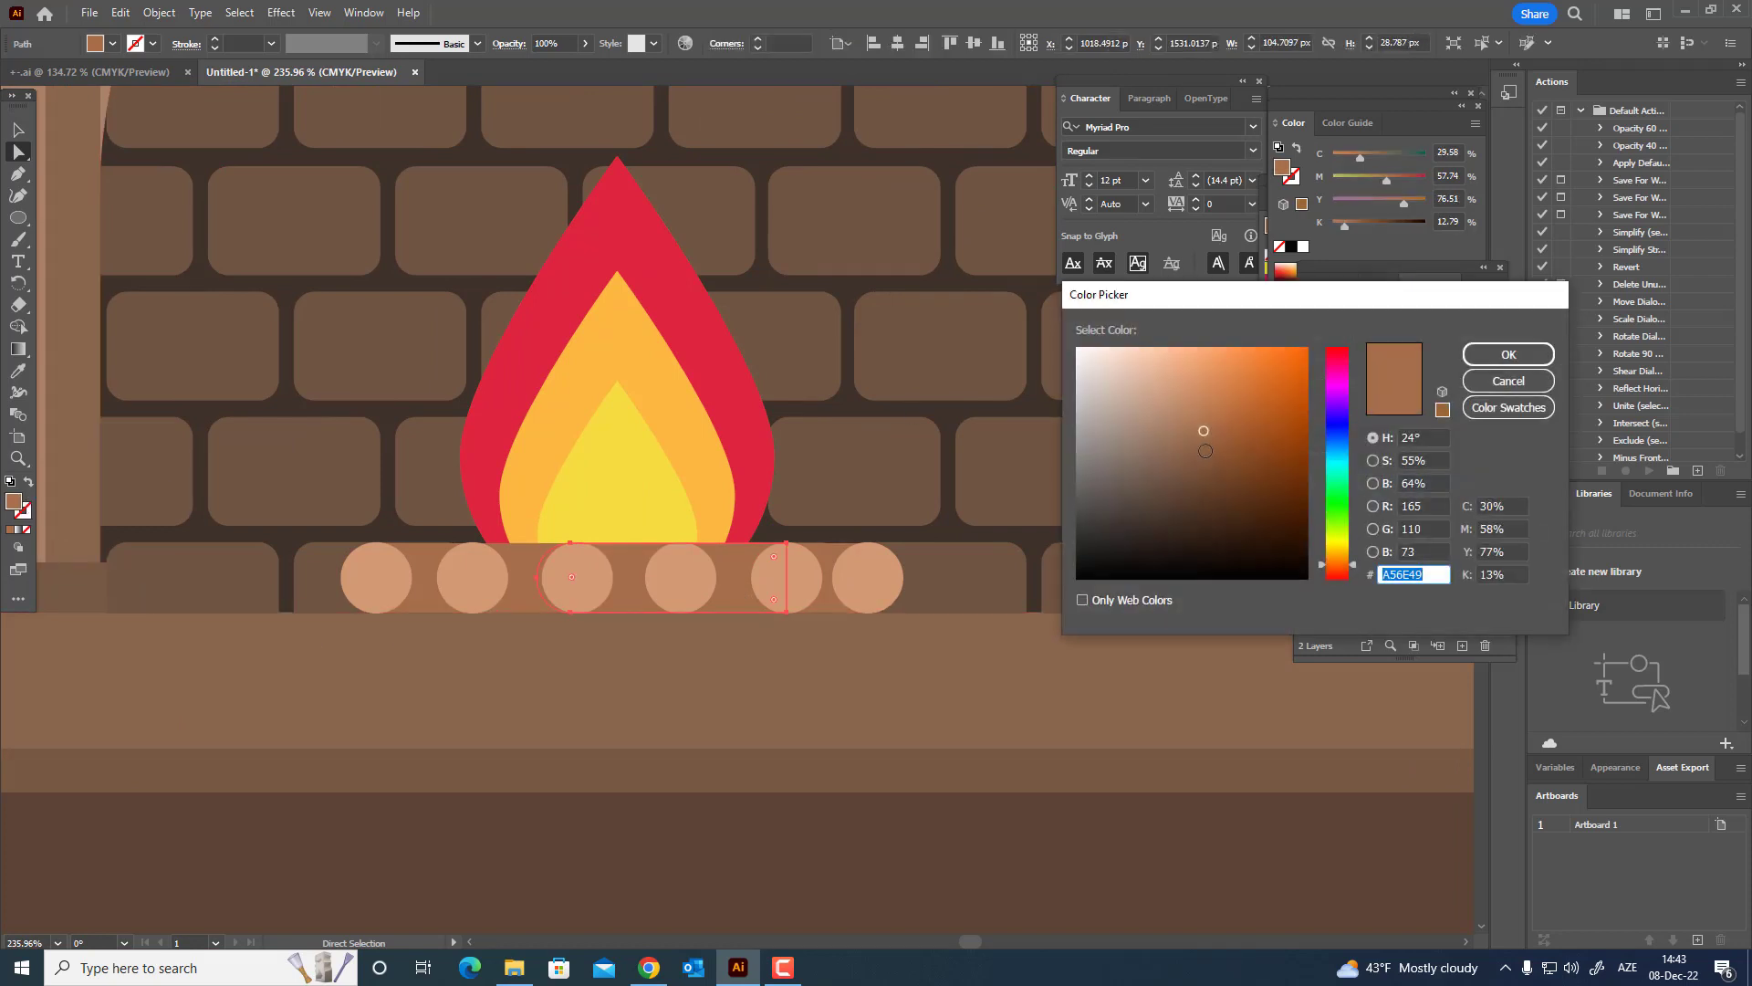
{"action": "left_click", "coordinate": [1209, 448]}
{"action": "left_click", "coordinate": [1508, 355]}
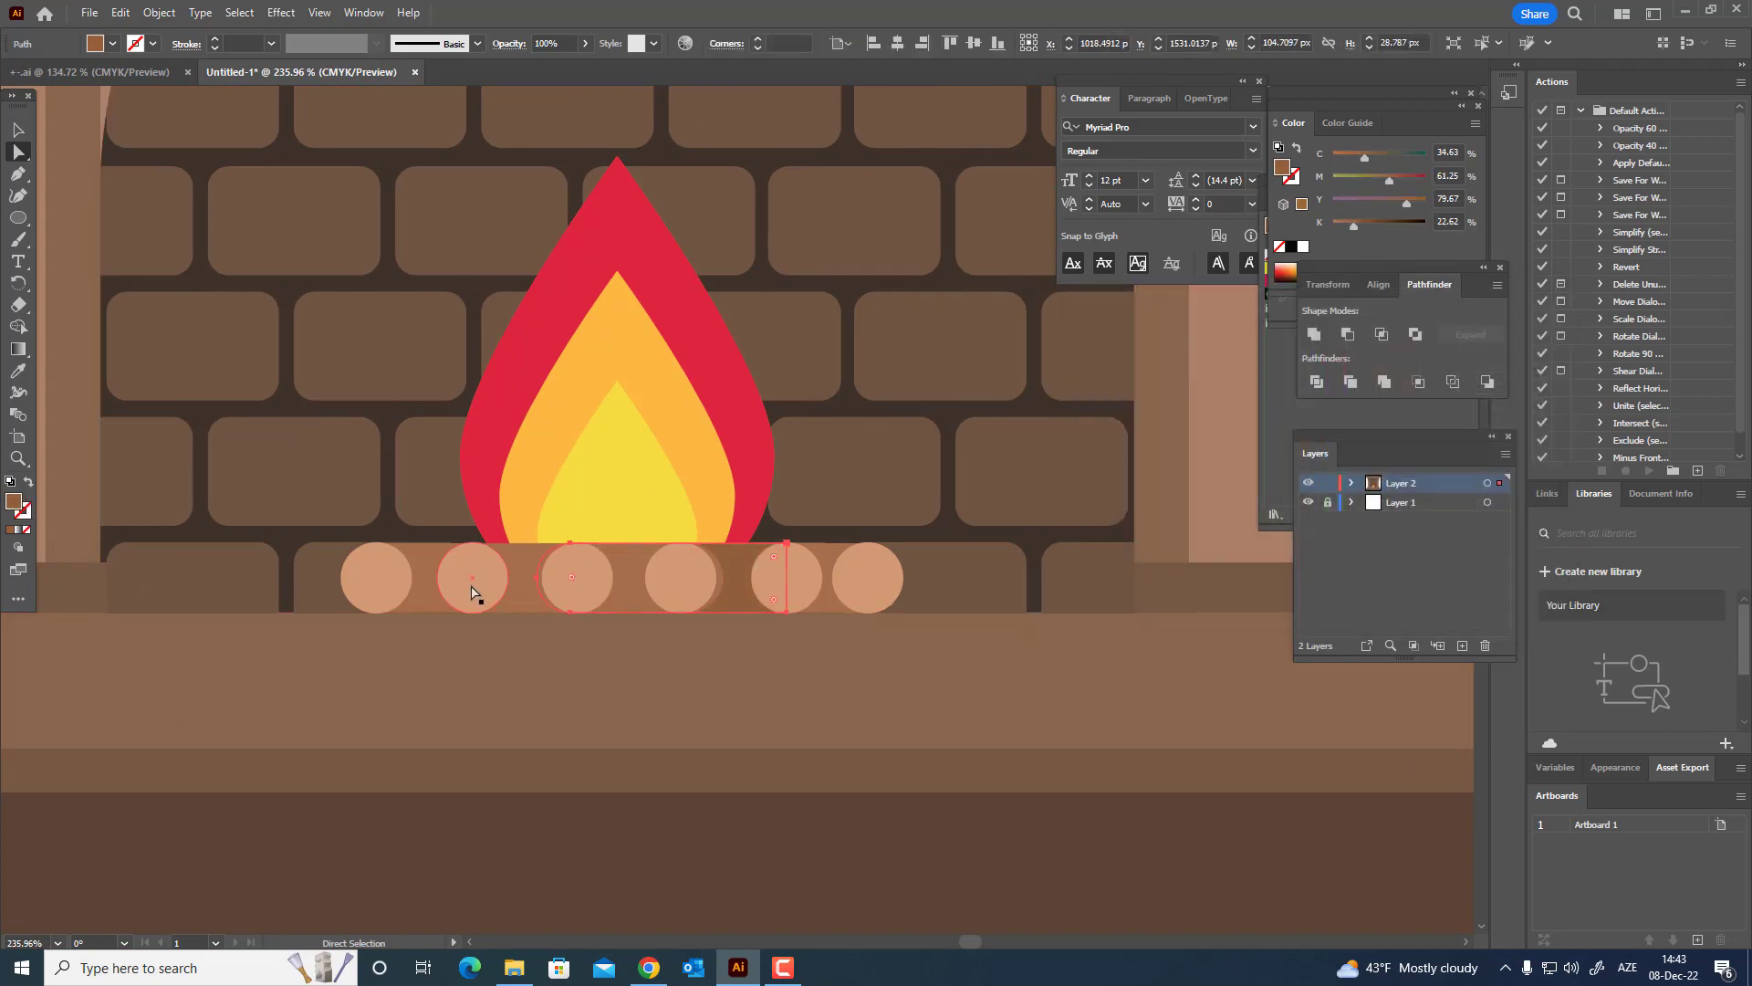
- Apply the same darker brown to the front left log's body with the Eyedropper and deselect it
{"action": "left_click", "coordinate": [17, 370]}
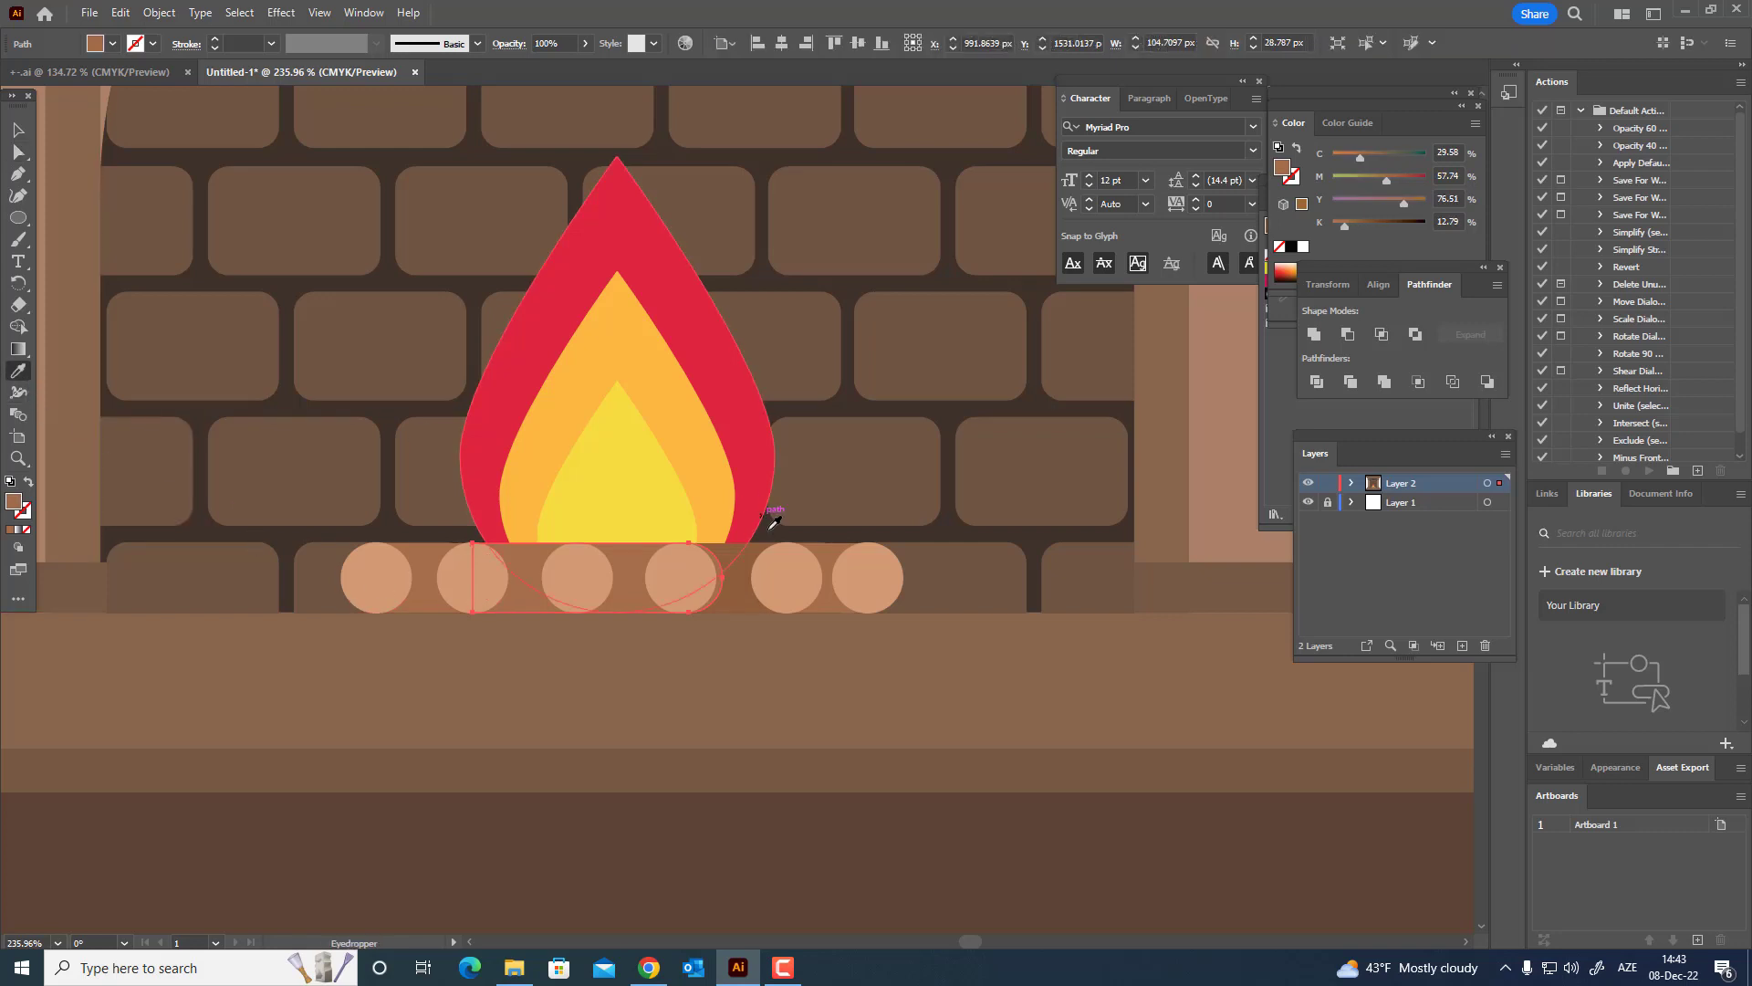
{"action": "left_click", "coordinate": [745, 556]}
{"action": "key", "text": "z"}
{"action": "left_click_drag", "start_coordinate": [738, 553], "coordinate": [475, 678]}
{"action": "left_click", "coordinate": [190, 394]}
- Draw a rectangle about 45.7 by 12.9 px on the brick above the flame and fill it with C 25.96, M 52.55, Y 70.89, K 6.72
{"action": "key", "text": "z"}
{"action": "left_click_drag", "start_coordinate": [541, 517], "coordinate": [588, 581]}
{"action": "left_click_drag", "start_coordinate": [20, 222], "coordinate": [74, 219]}
{"action": "key", "text": "z"}
{"action": "left_click_drag", "start_coordinate": [754, 376], "coordinate": [871, 455]}
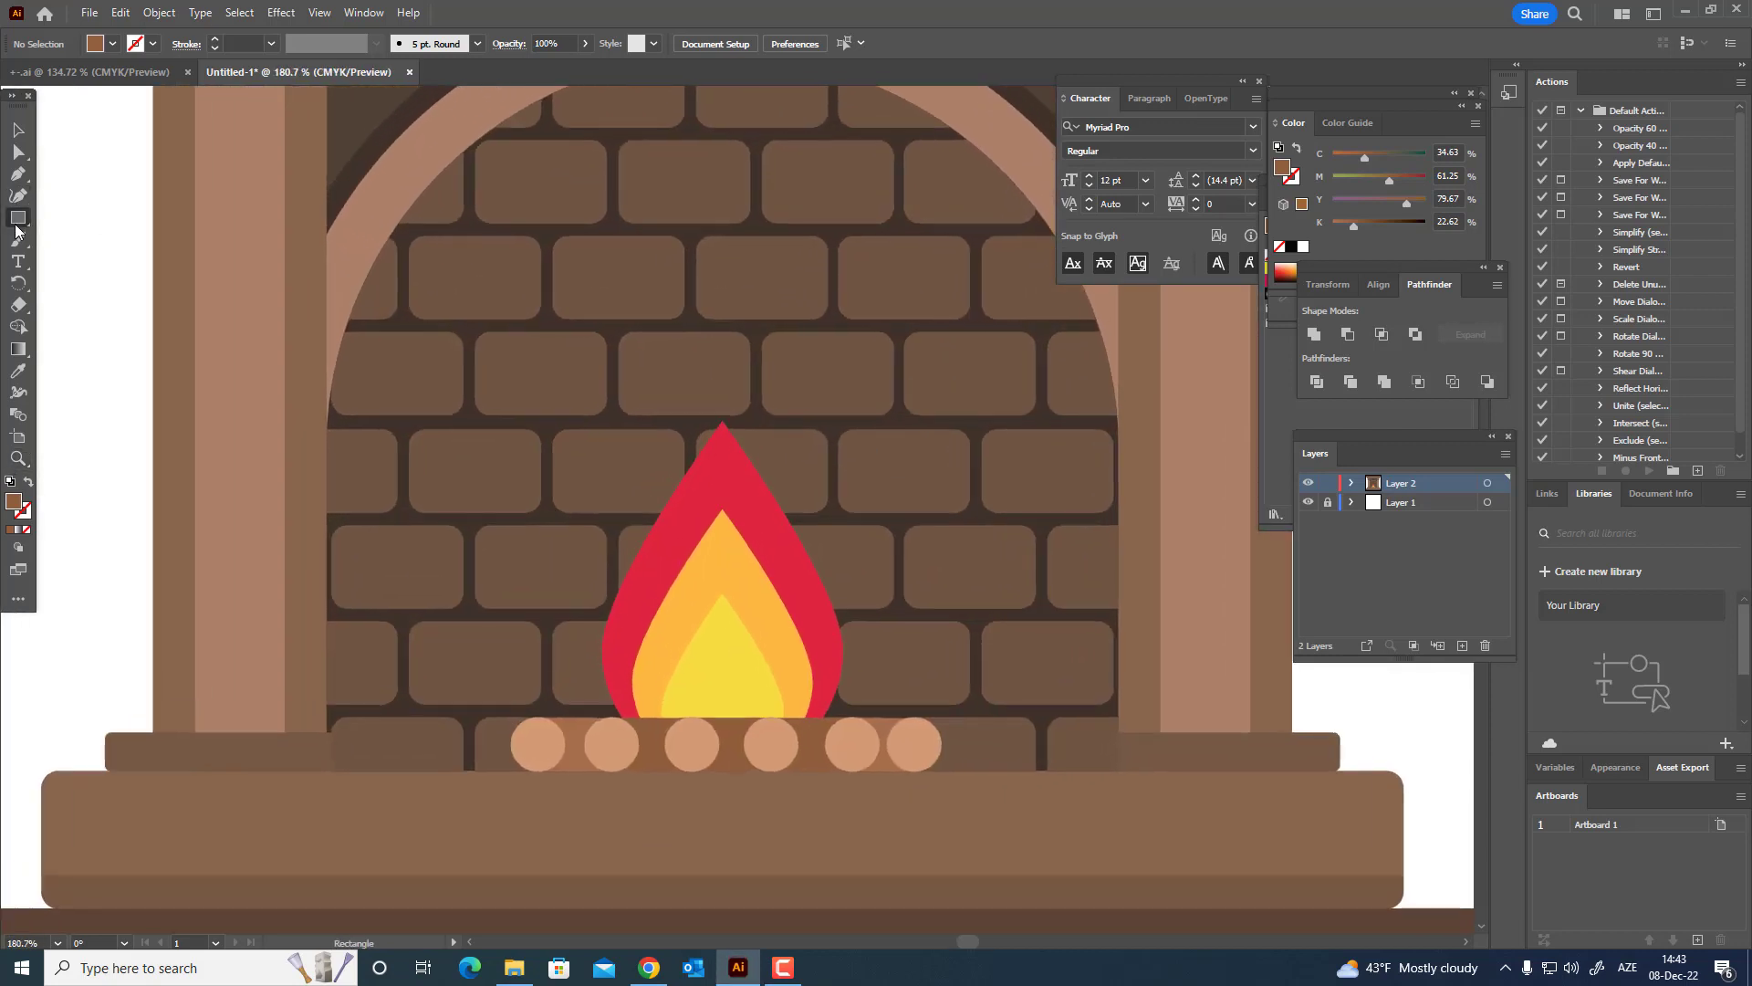
{"action": "left_click_drag", "start_coordinate": [727, 387], "coordinate": [725, 382]}
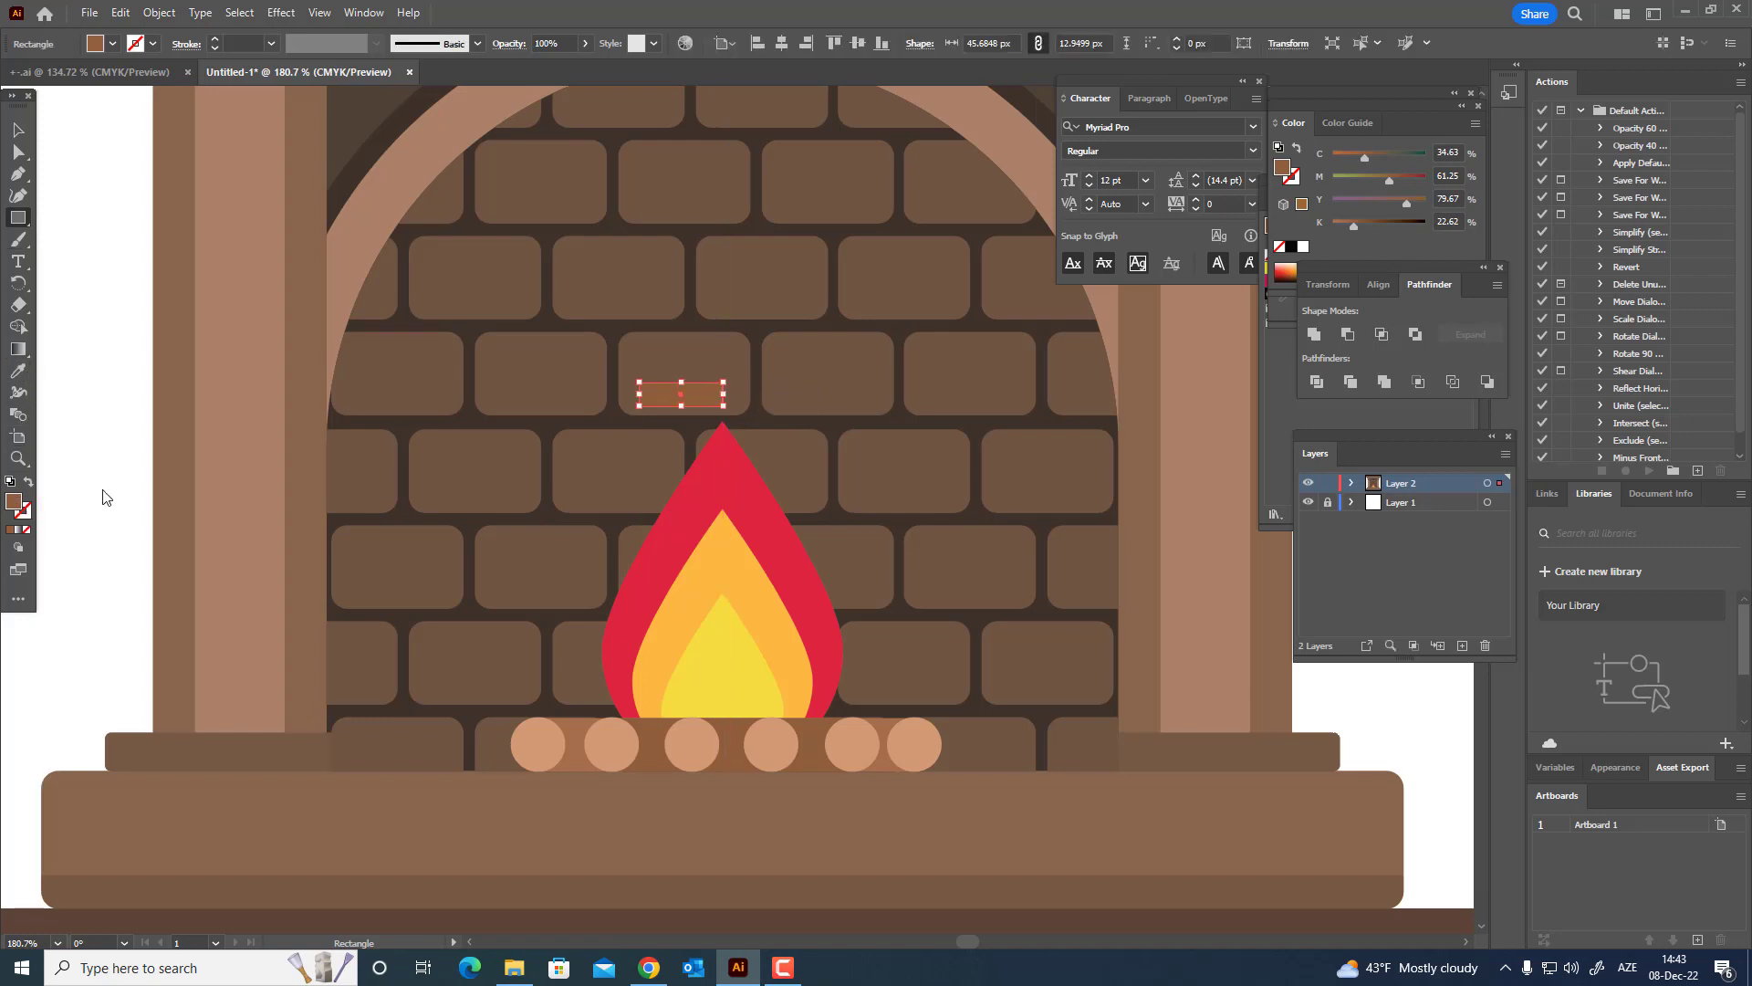
{"action": "double_click", "coordinate": [14, 501]}
{"action": "left_click", "coordinate": [1198, 412]}
{"action": "left_click", "coordinate": [1507, 354]}
- Fully round the small rectangle's corners and apply Unite to turn it into a plain path
{"action": "scroll", "coordinate": [681, 395], "scroll_direction": "down", "scroll_amount": 3}
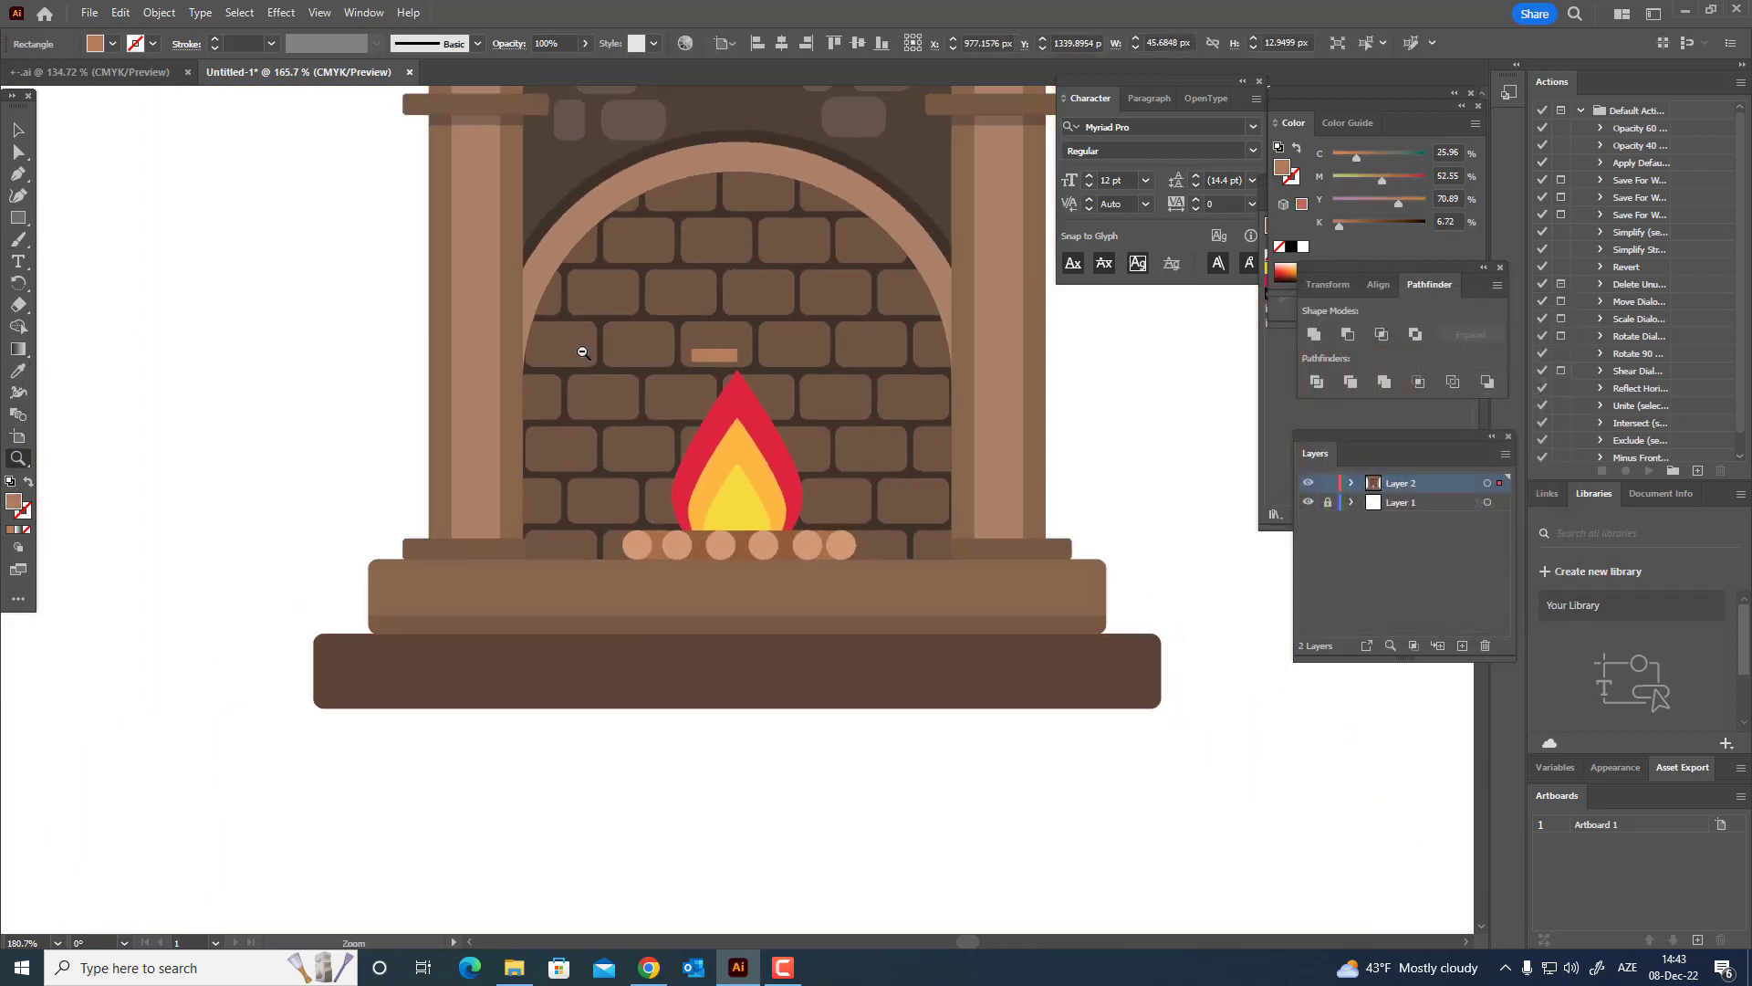
{"action": "scroll", "coordinate": [680, 394], "scroll_direction": "up", "scroll_amount": 6}
{"action": "key", "text": "a"}
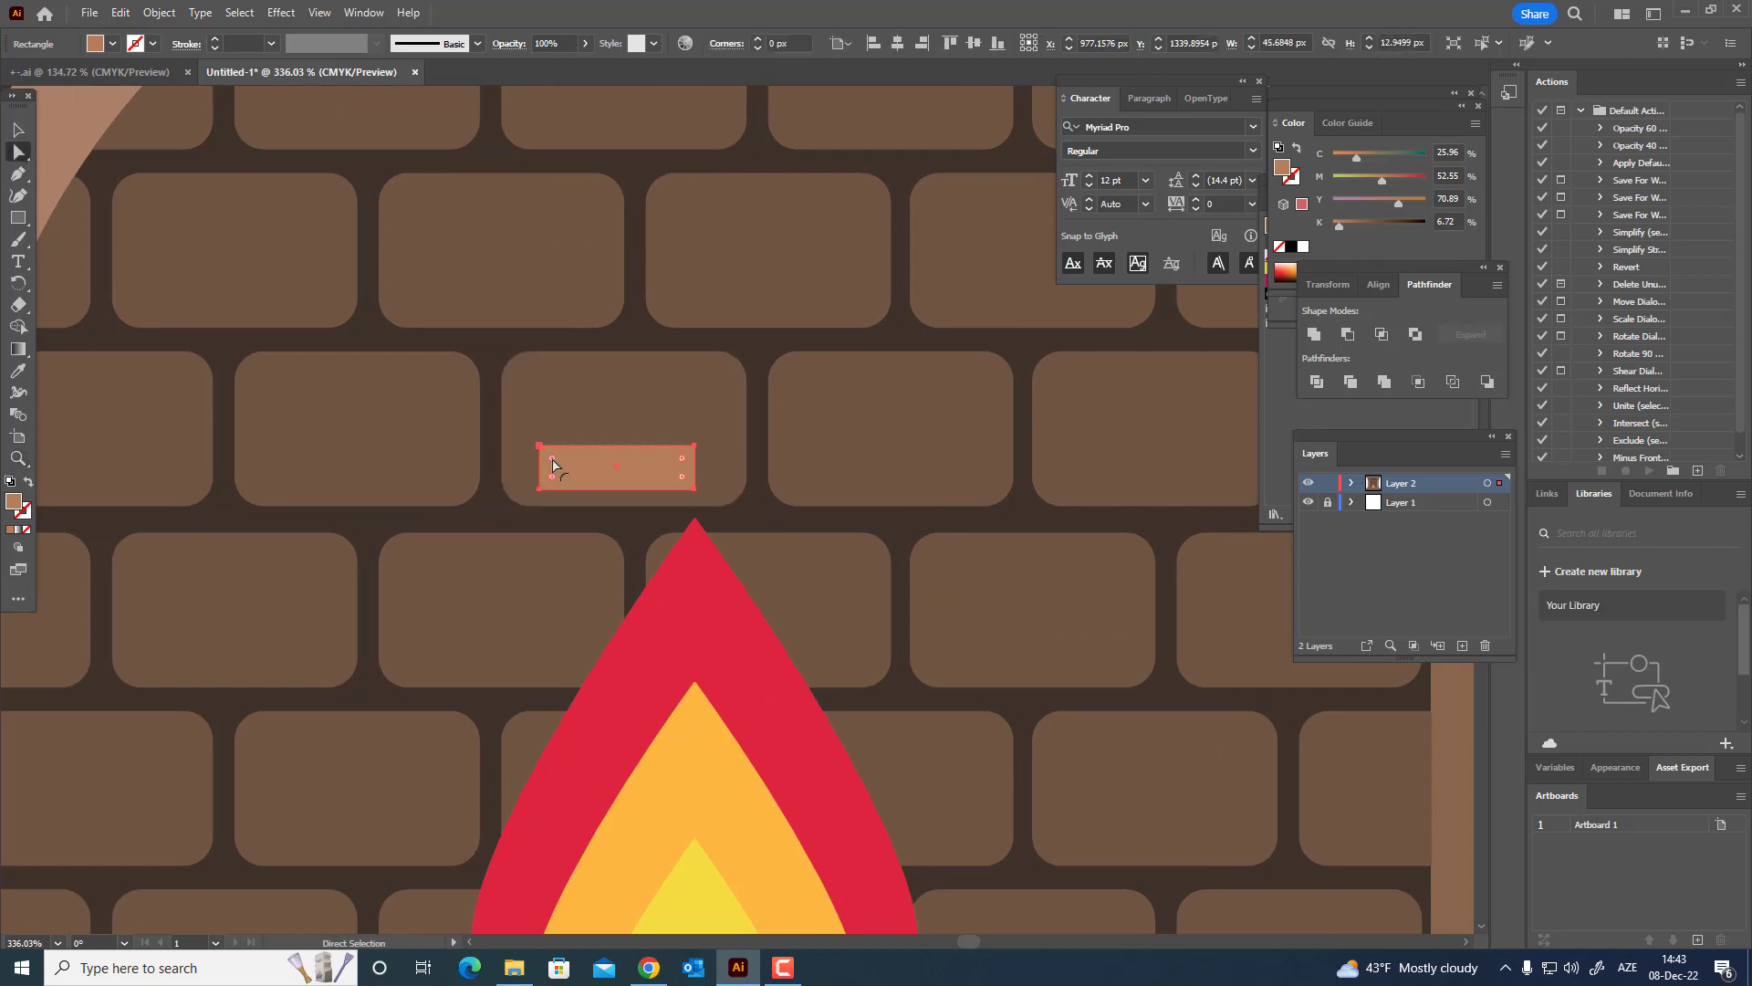
{"action": "left_click_drag", "start_coordinate": [552, 458], "coordinate": [393, 490]}
{"action": "key", "text": "z"}
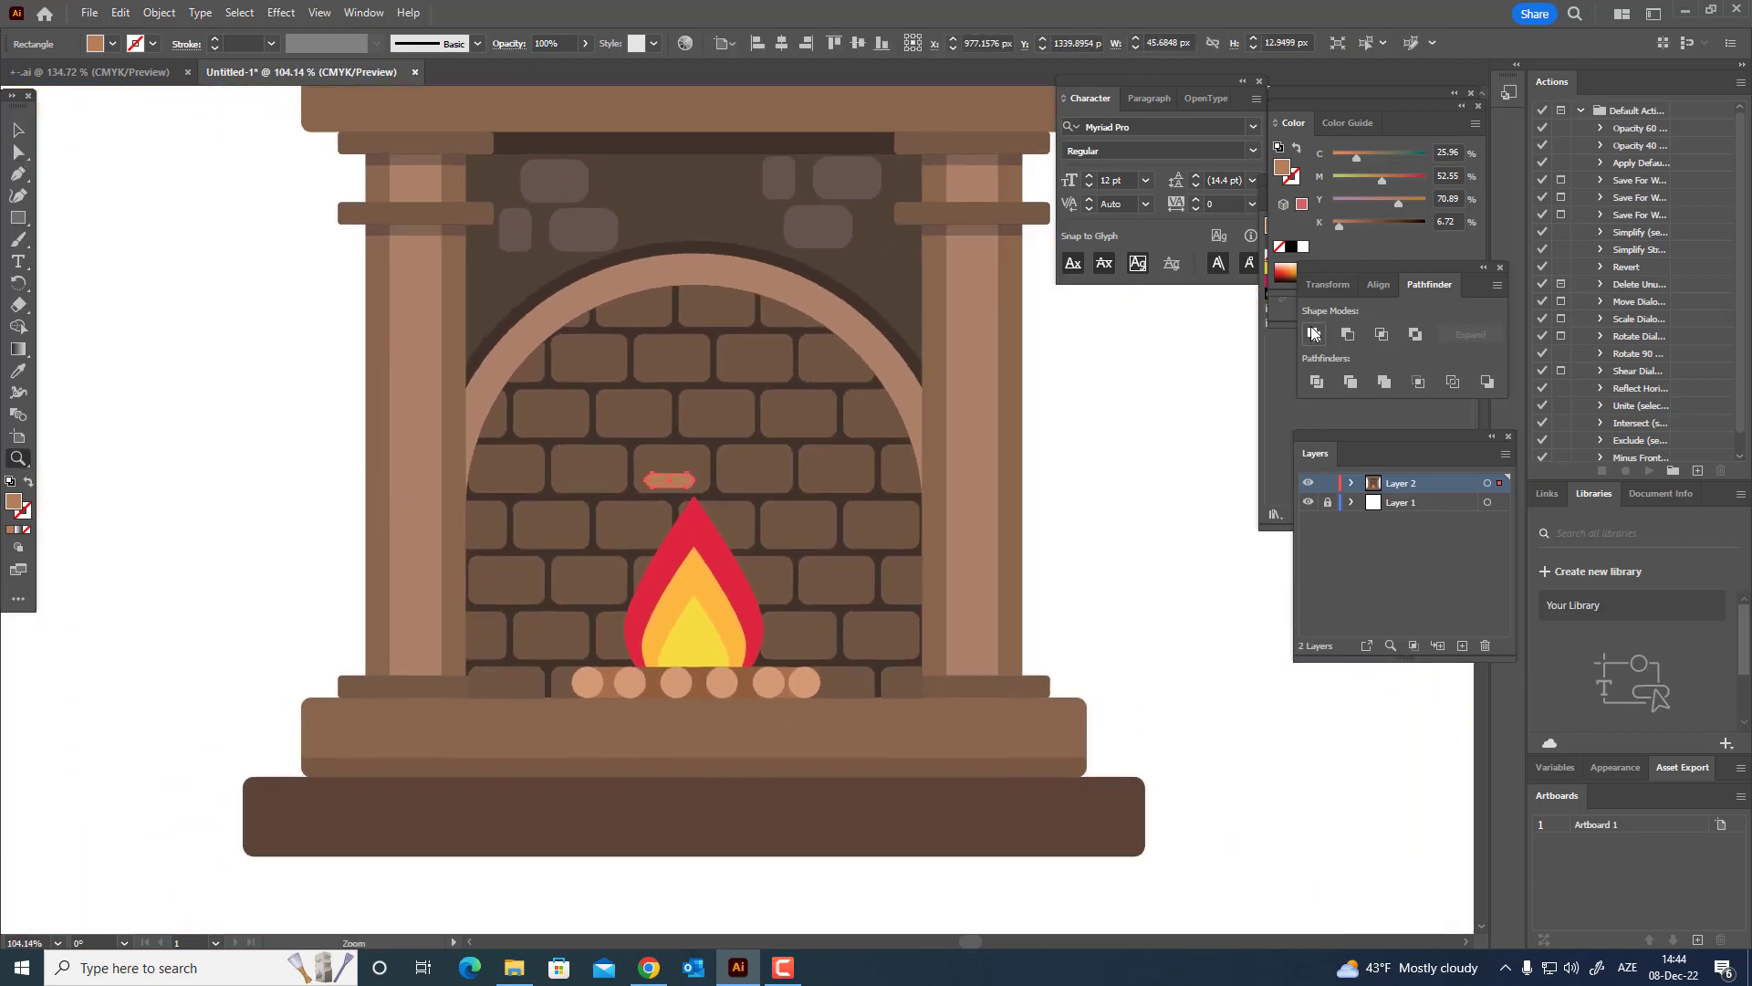
{"action": "left_click", "coordinate": [1313, 334]}
- Paste a copy of the rounded highlight bar in front and move it onto the brick right of the flame's upper part
{"action": "left_click_drag", "start_coordinate": [800, 549], "coordinate": [1034, 592]}
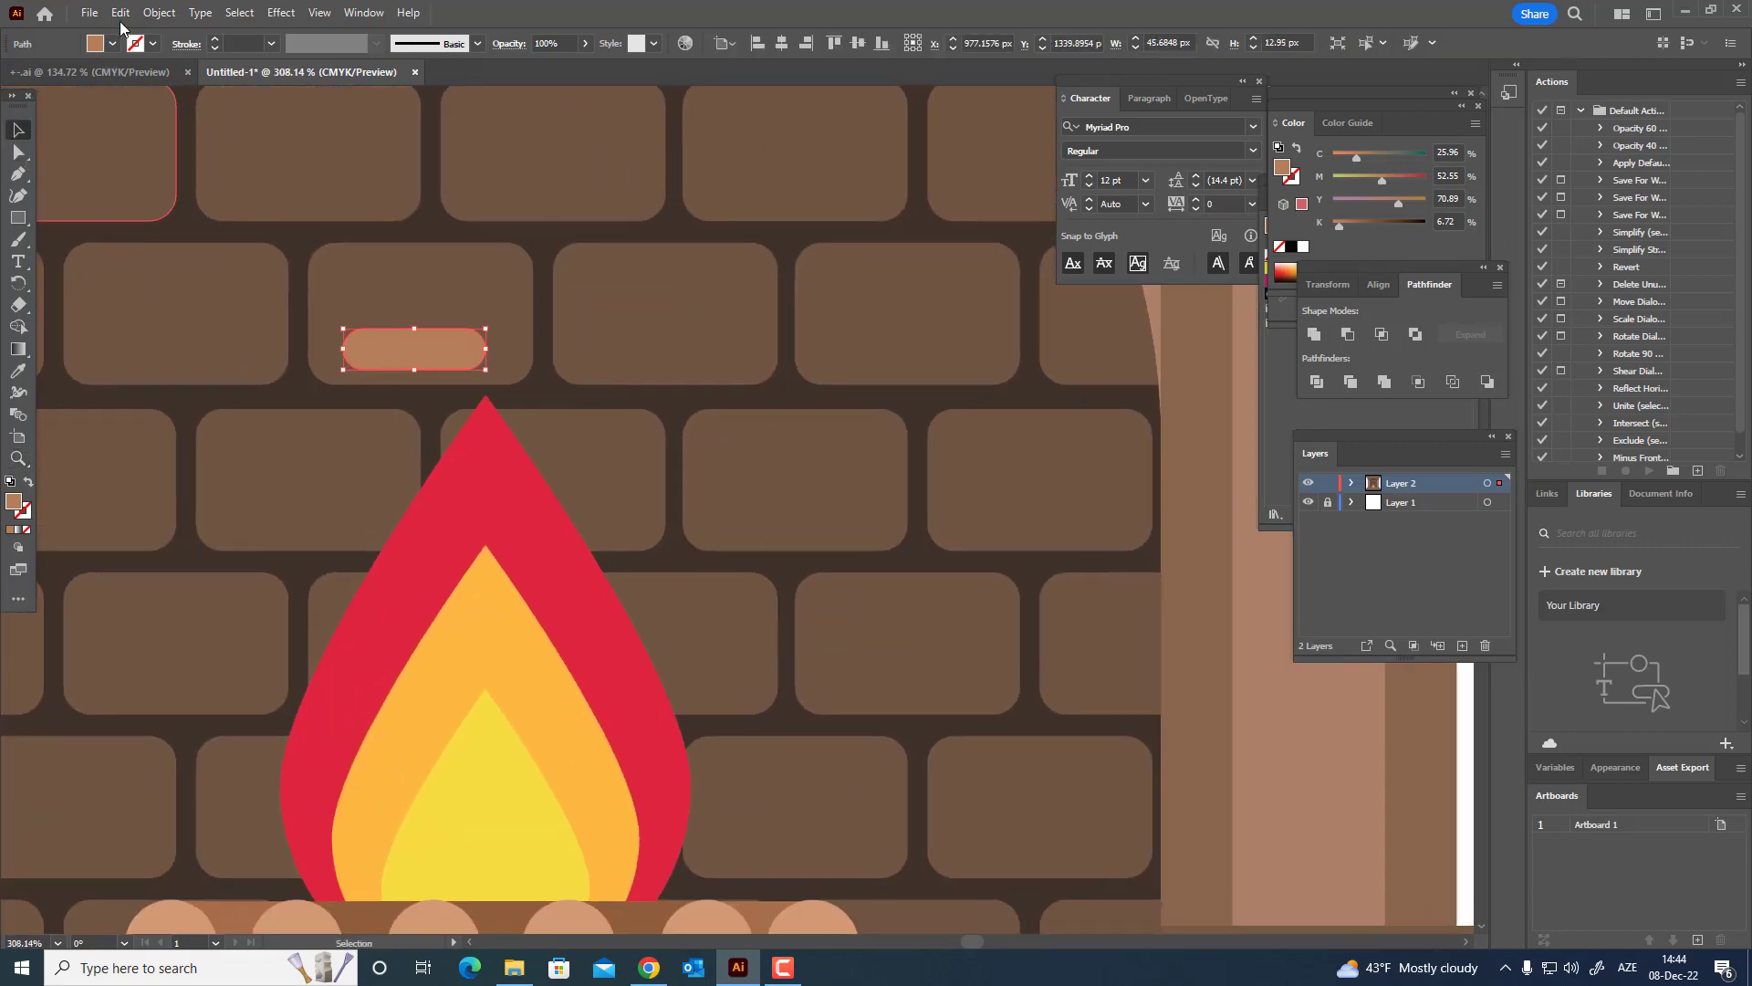
{"action": "left_click", "coordinate": [120, 13]}
{"action": "left_click", "coordinate": [151, 101]}
{"action": "left_click", "coordinate": [120, 13]}
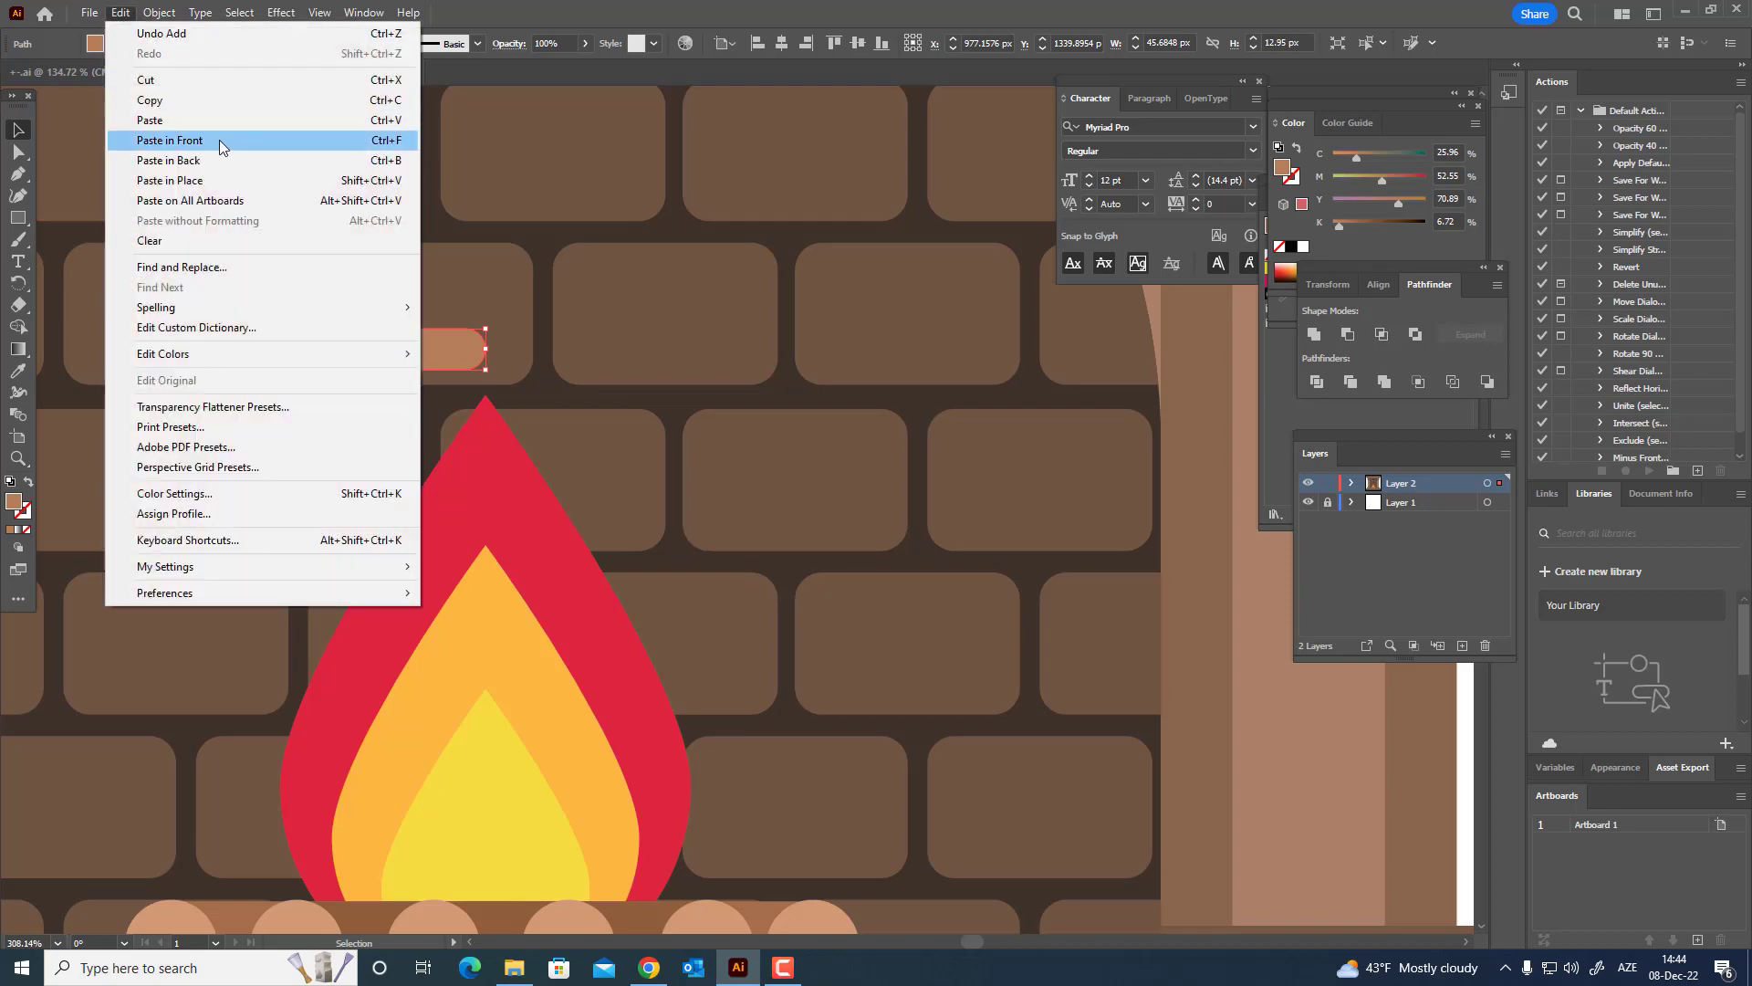
{"action": "left_click", "coordinate": [170, 140]}
{"action": "left_click_drag", "start_coordinate": [491, 354], "coordinate": [819, 506]}
{"action": "key", "text": "z"}
{"action": "left_click_drag", "start_coordinate": [819, 506], "coordinate": [493, 462]}
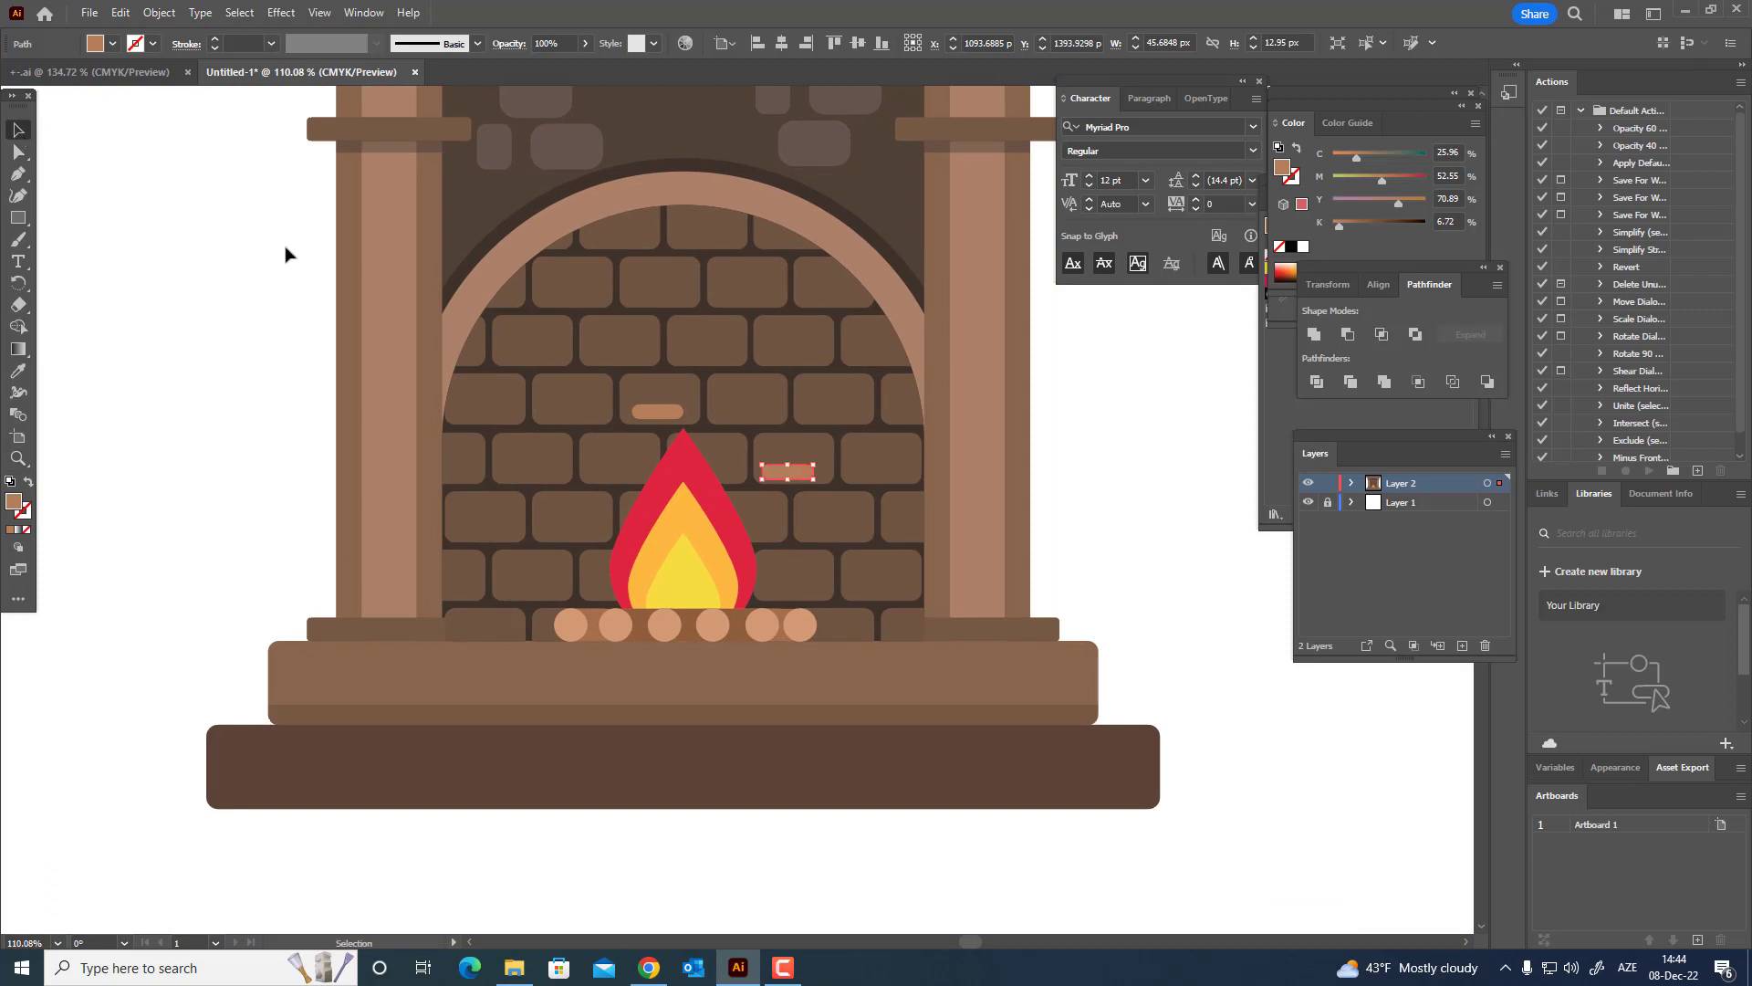
- Draw a shorter bar about 22.9 by 9.8 px on the brick above the first highlight and fully round its corners
{"action": "key", "text": "z"}
{"action": "left_click_drag", "start_coordinate": [767, 392], "coordinate": [835, 468]}
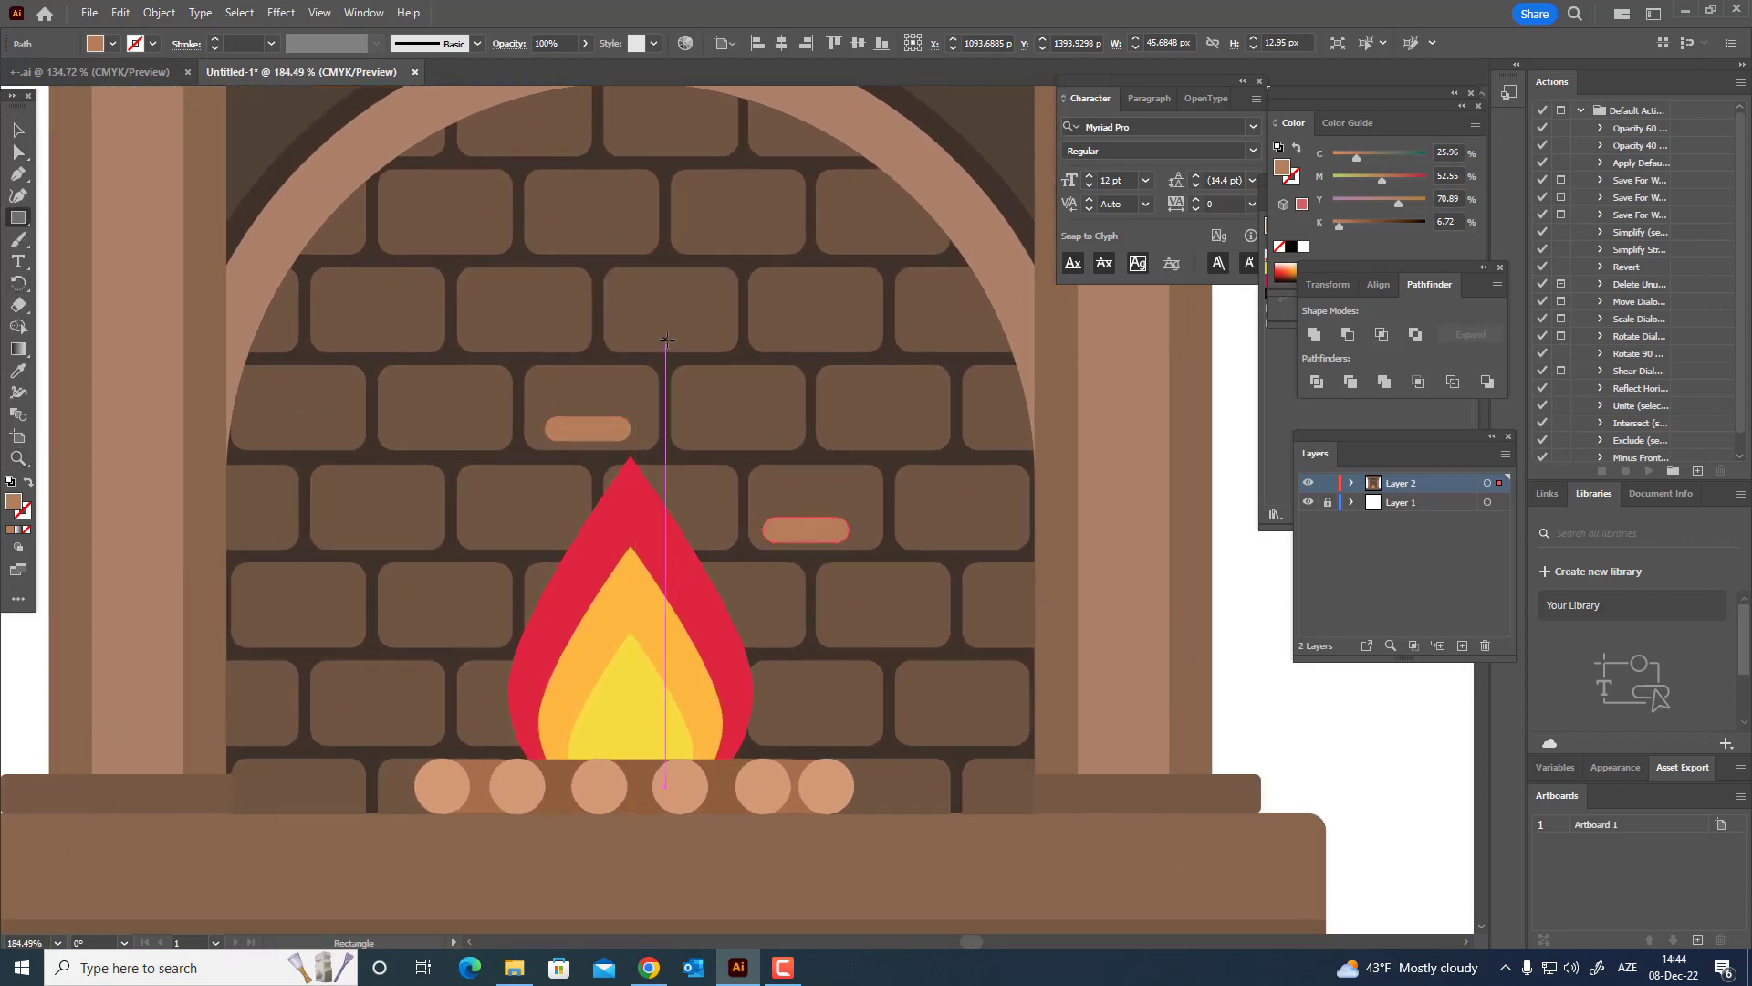
{"action": "left_click_drag", "start_coordinate": [666, 339], "coordinate": [1002, 452]}
{"action": "key", "text": "a"}
{"action": "key", "text": "z"}
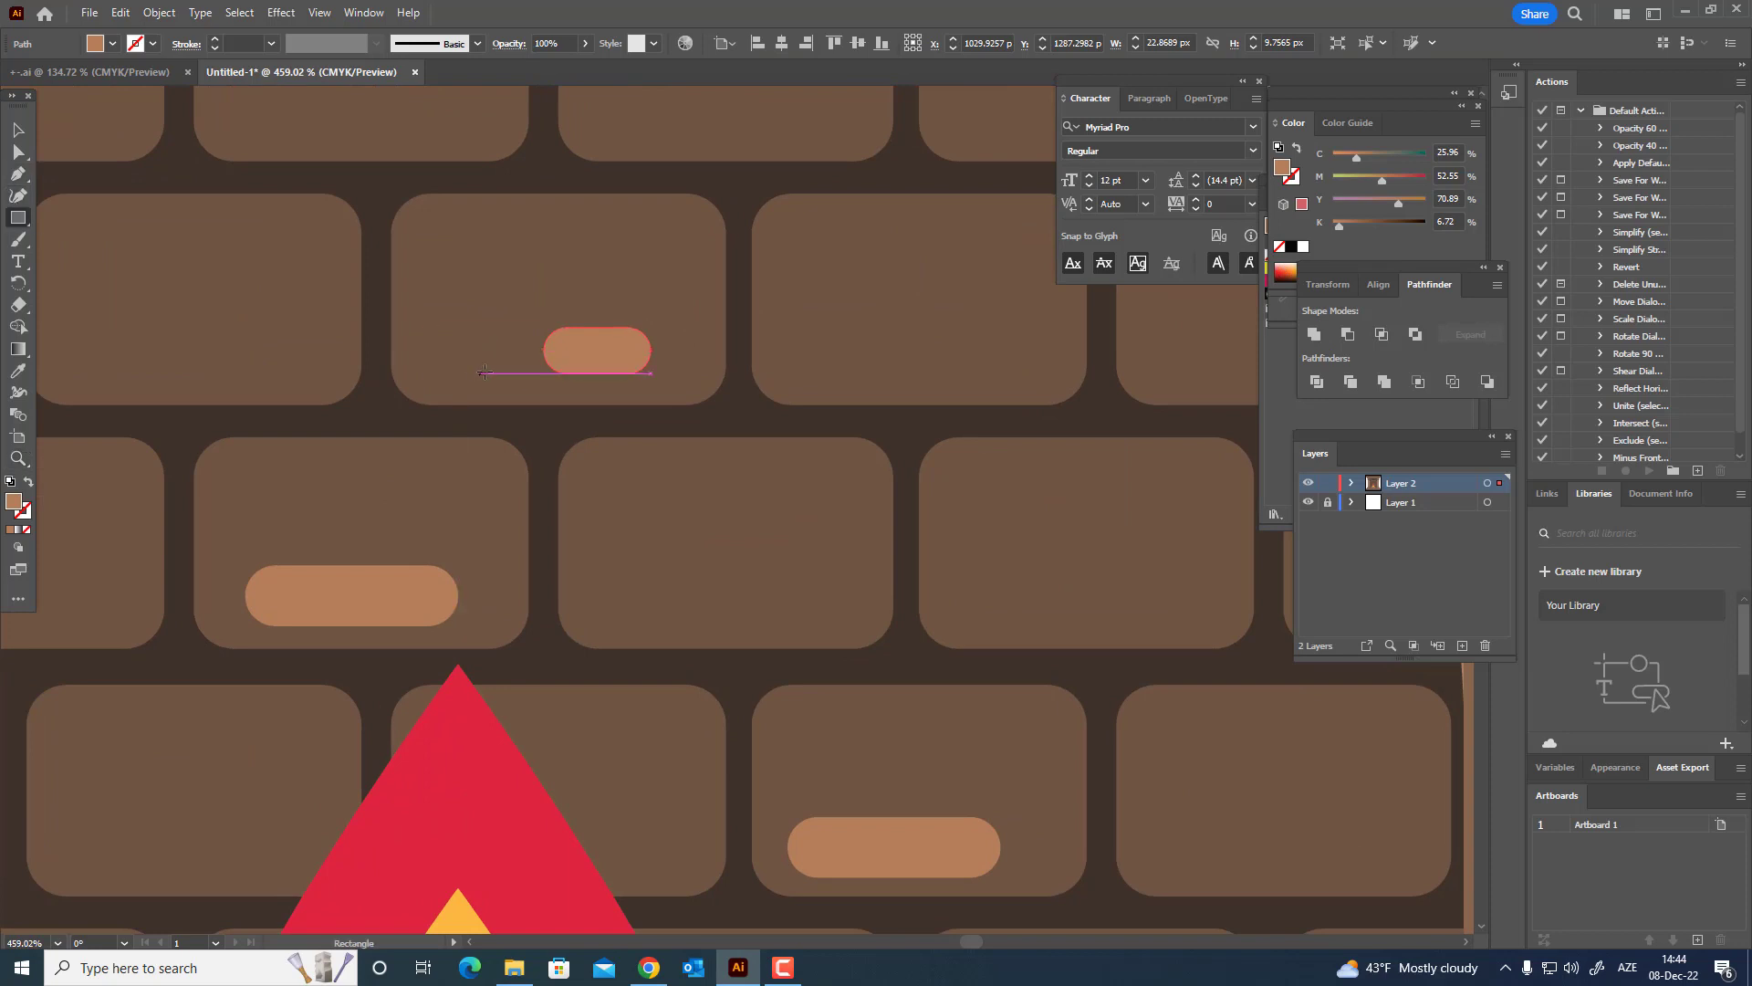
- Draw a small, fully rounded rectangle about 9.8 px high left of the short bar and widen it to about 14.2 px
{"action": "left_click_drag", "start_coordinate": [485, 373], "coordinate": [430, 326]}
{"action": "key", "text": "z"}
{"action": "left_click_drag", "start_coordinate": [536, 380], "coordinate": [381, 291]}
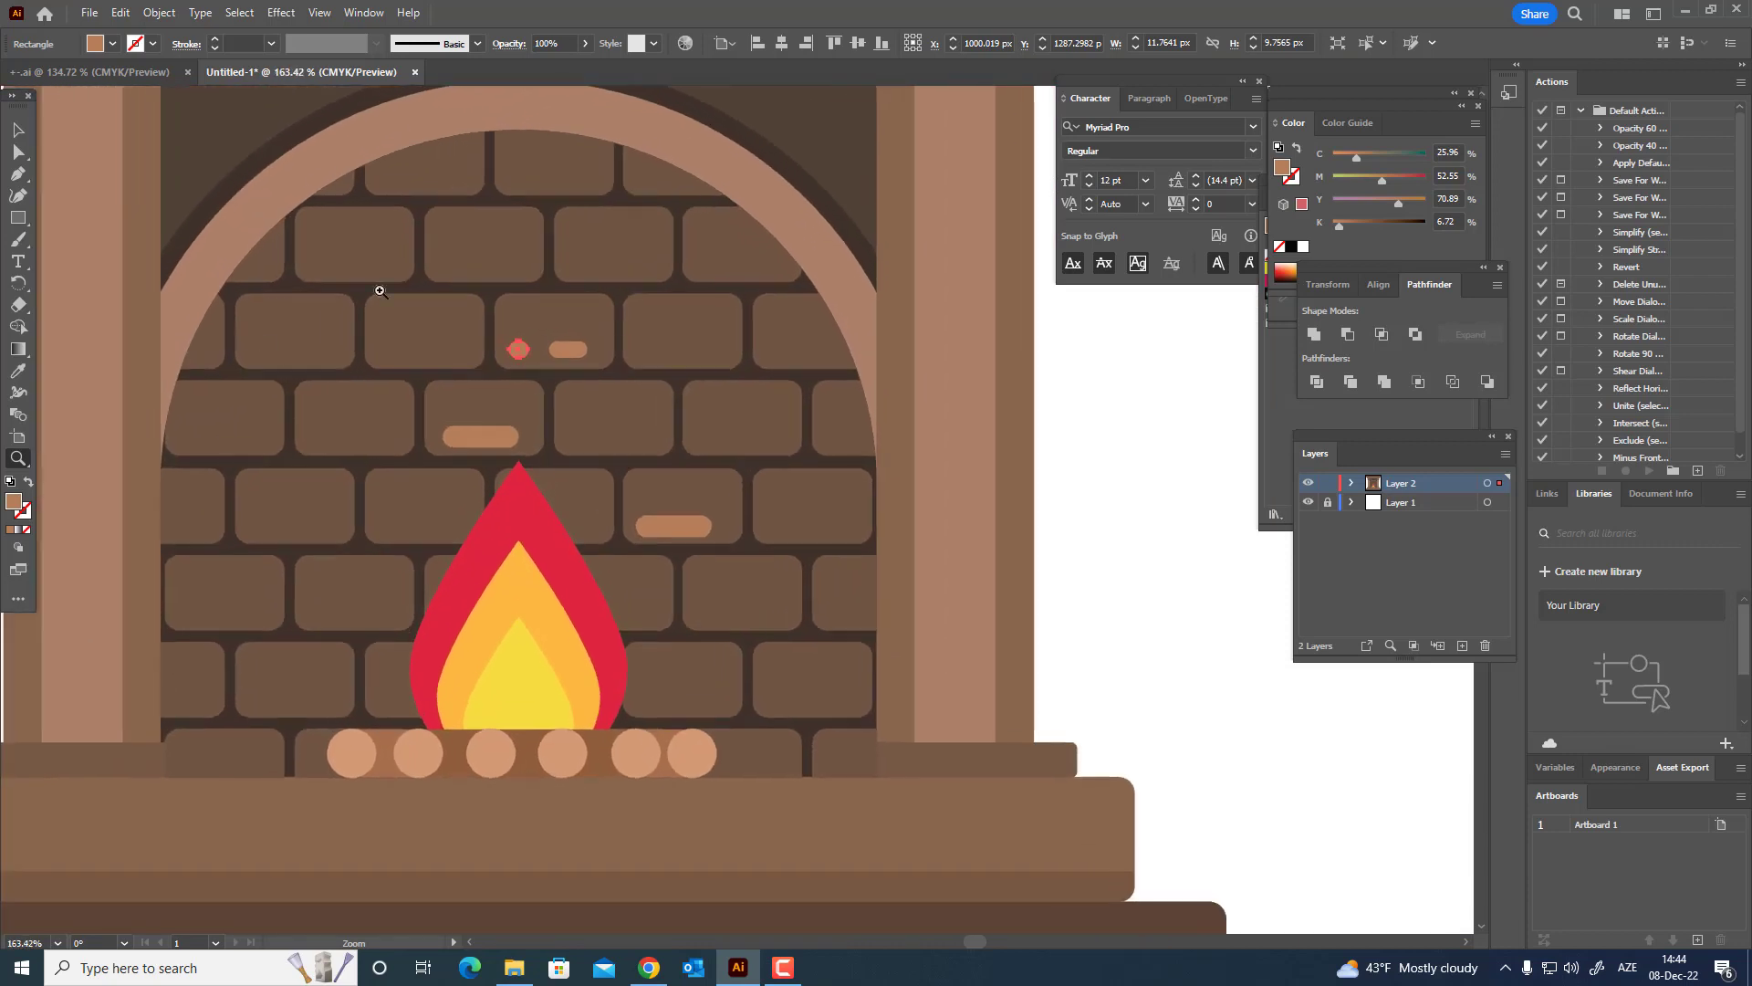
{"action": "left_click_drag", "start_coordinate": [582, 374], "coordinate": [985, 475]}
{"action": "left_click", "coordinate": [19, 130]}
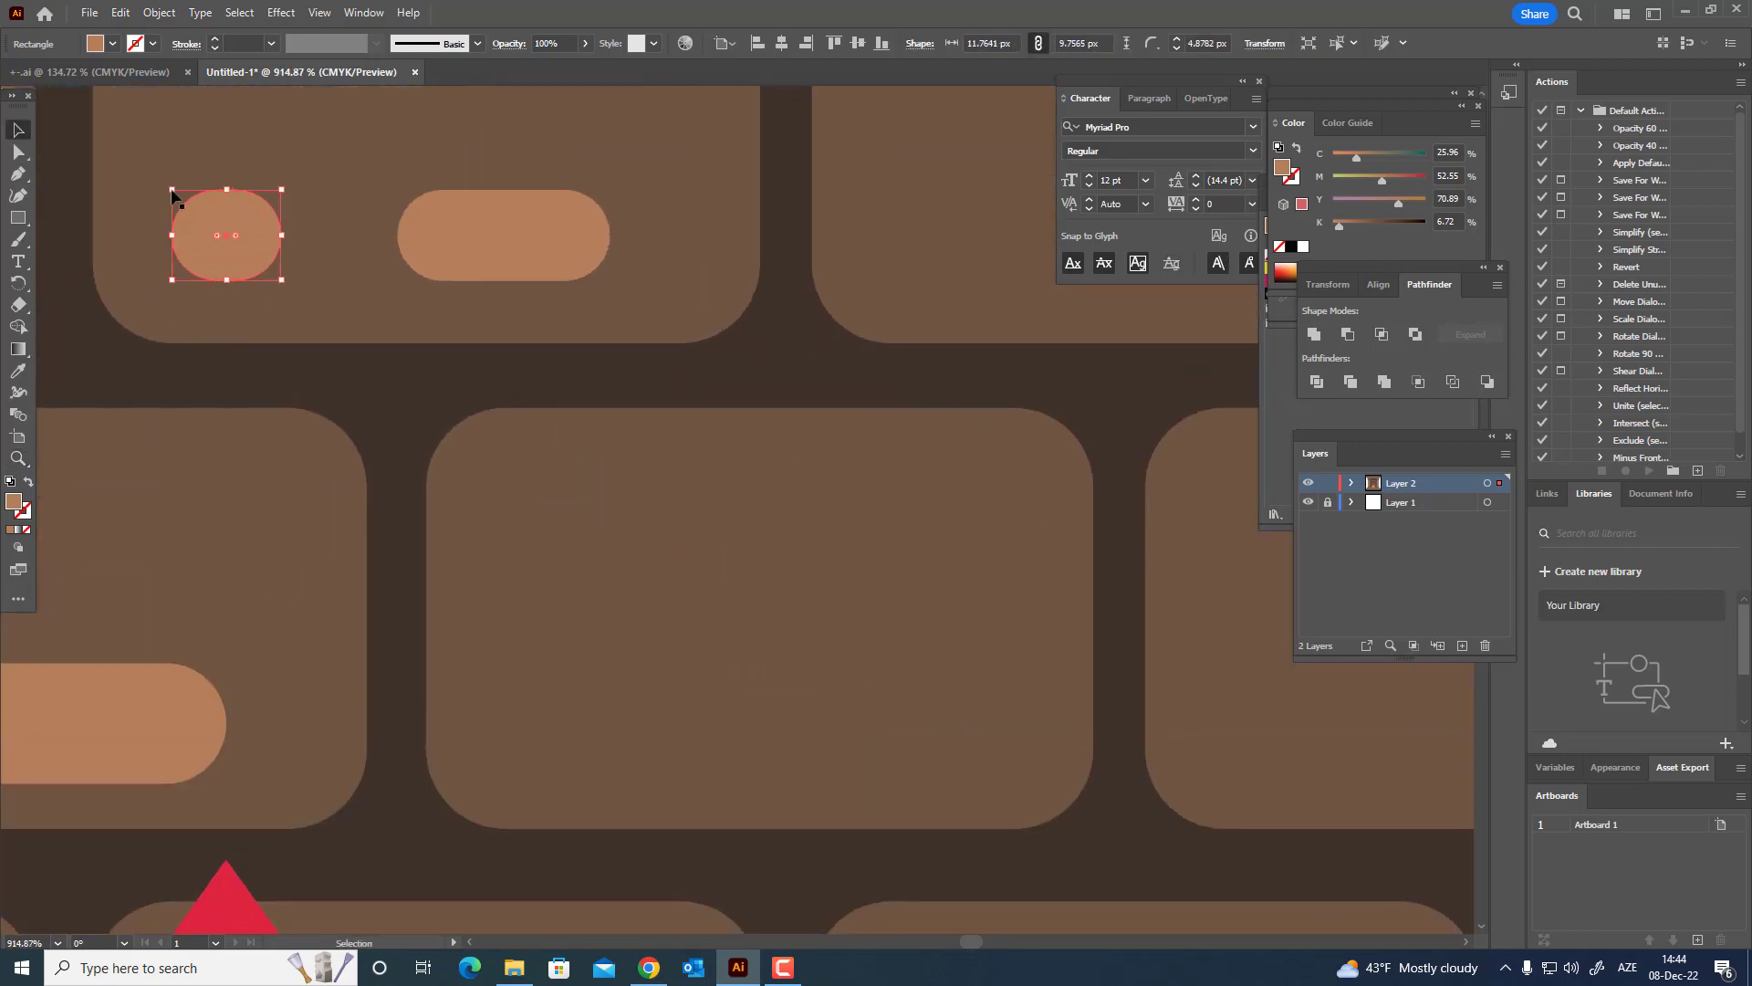
{"action": "left_click_drag", "start_coordinate": [287, 237], "coordinate": [304, 237]}
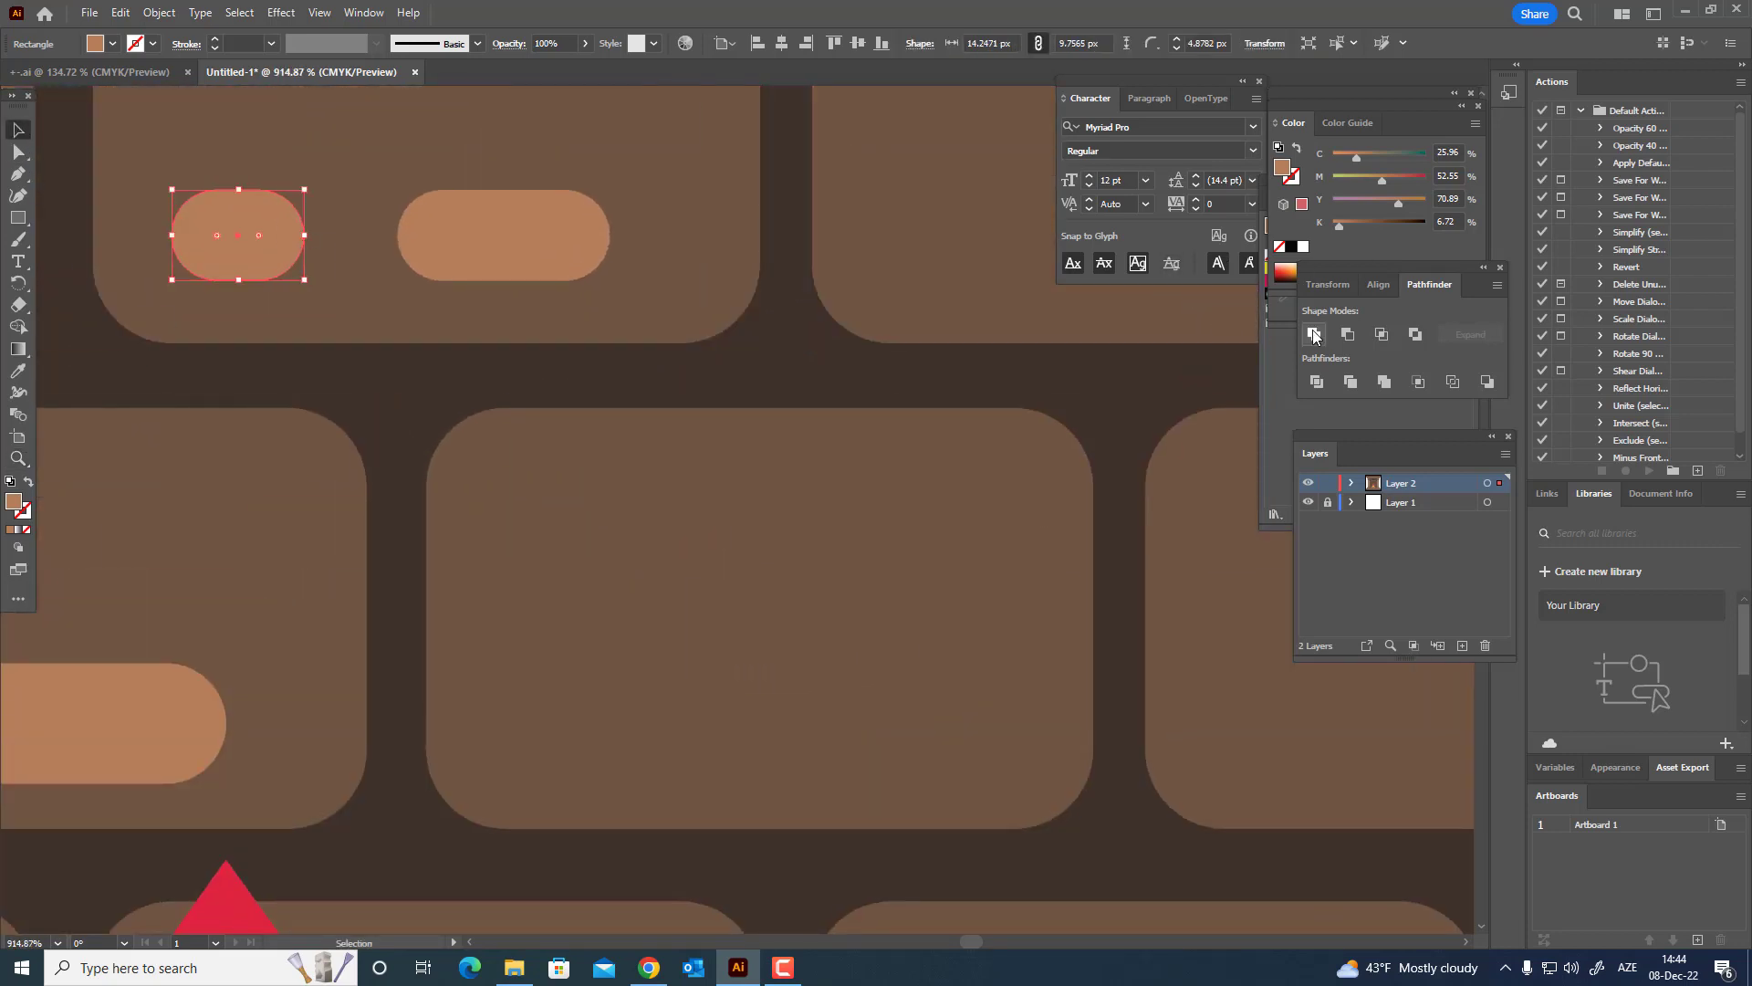
- Paste a copy of the short rounded bar in front, move it onto the brick left of the flame's upper part and deselect it
{"action": "key", "text": "z"}
{"action": "left_click_drag", "start_coordinate": [689, 225], "coordinate": [155, 339]}
{"action": "key", "text": "space"}
{"action": "left_click_drag", "start_coordinate": [447, 353], "coordinate": [464, 458]}
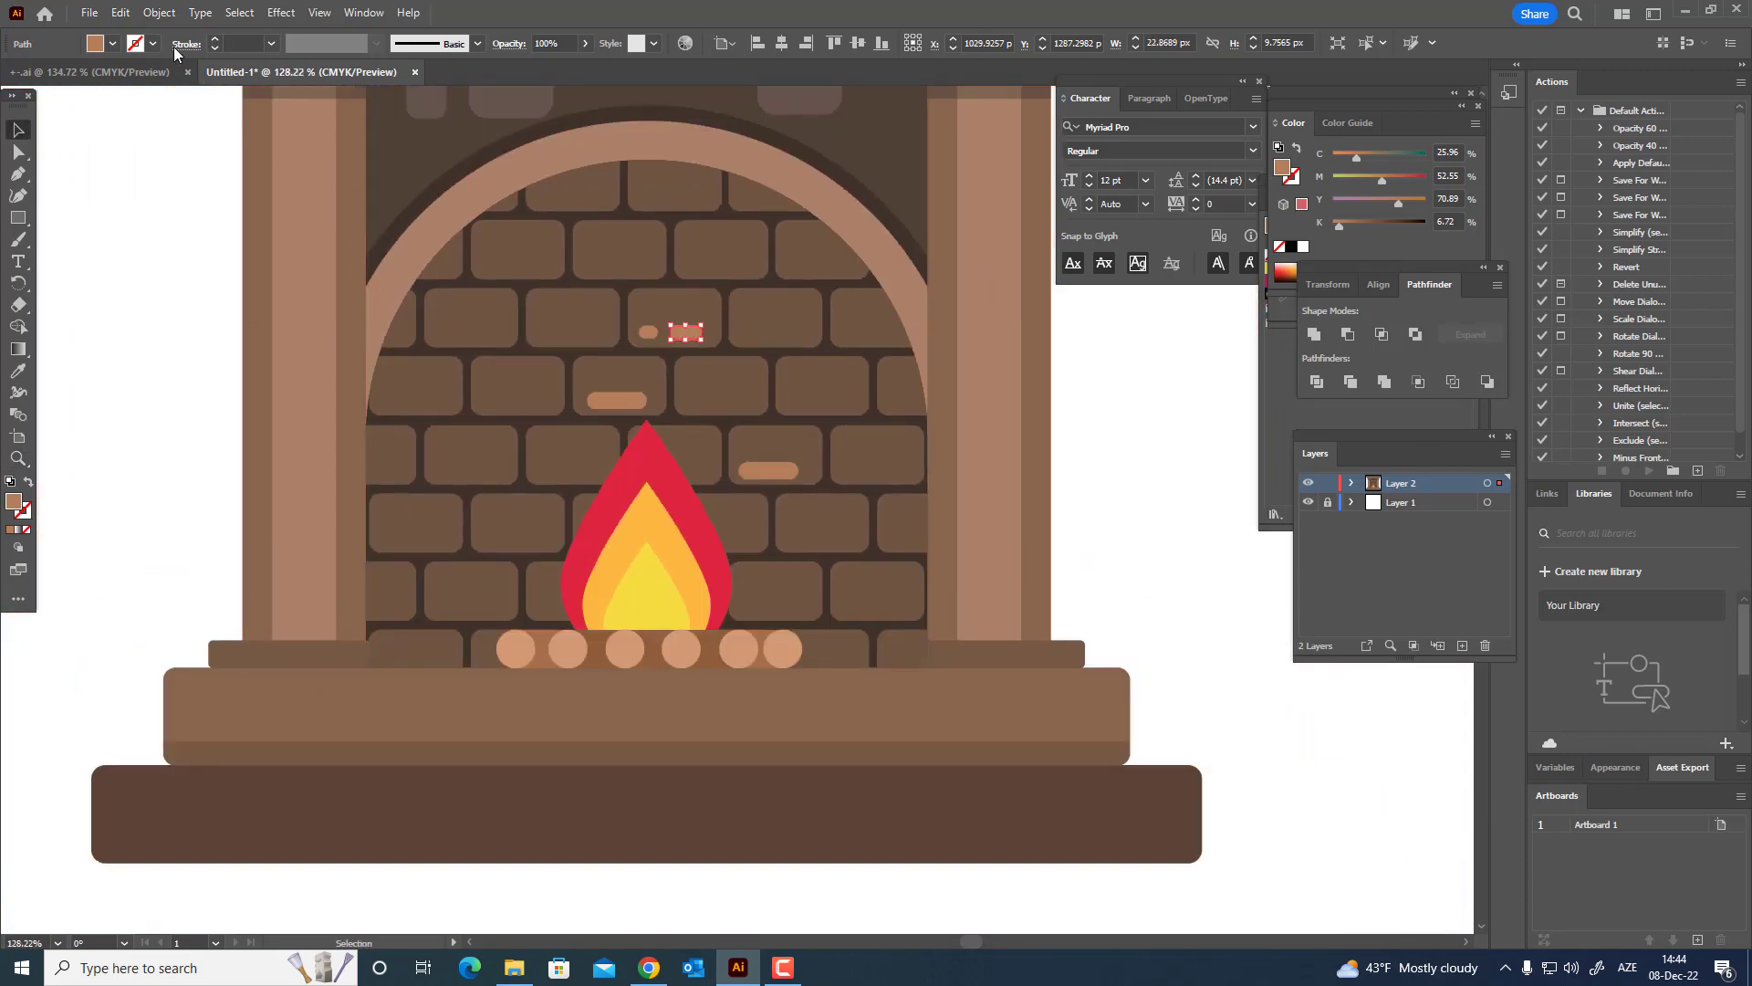
{"action": "left_click", "coordinate": [120, 13]}
{"action": "left_click", "coordinate": [165, 100]}
{"action": "left_click", "coordinate": [119, 13]}
{"action": "left_click", "coordinate": [212, 141]}
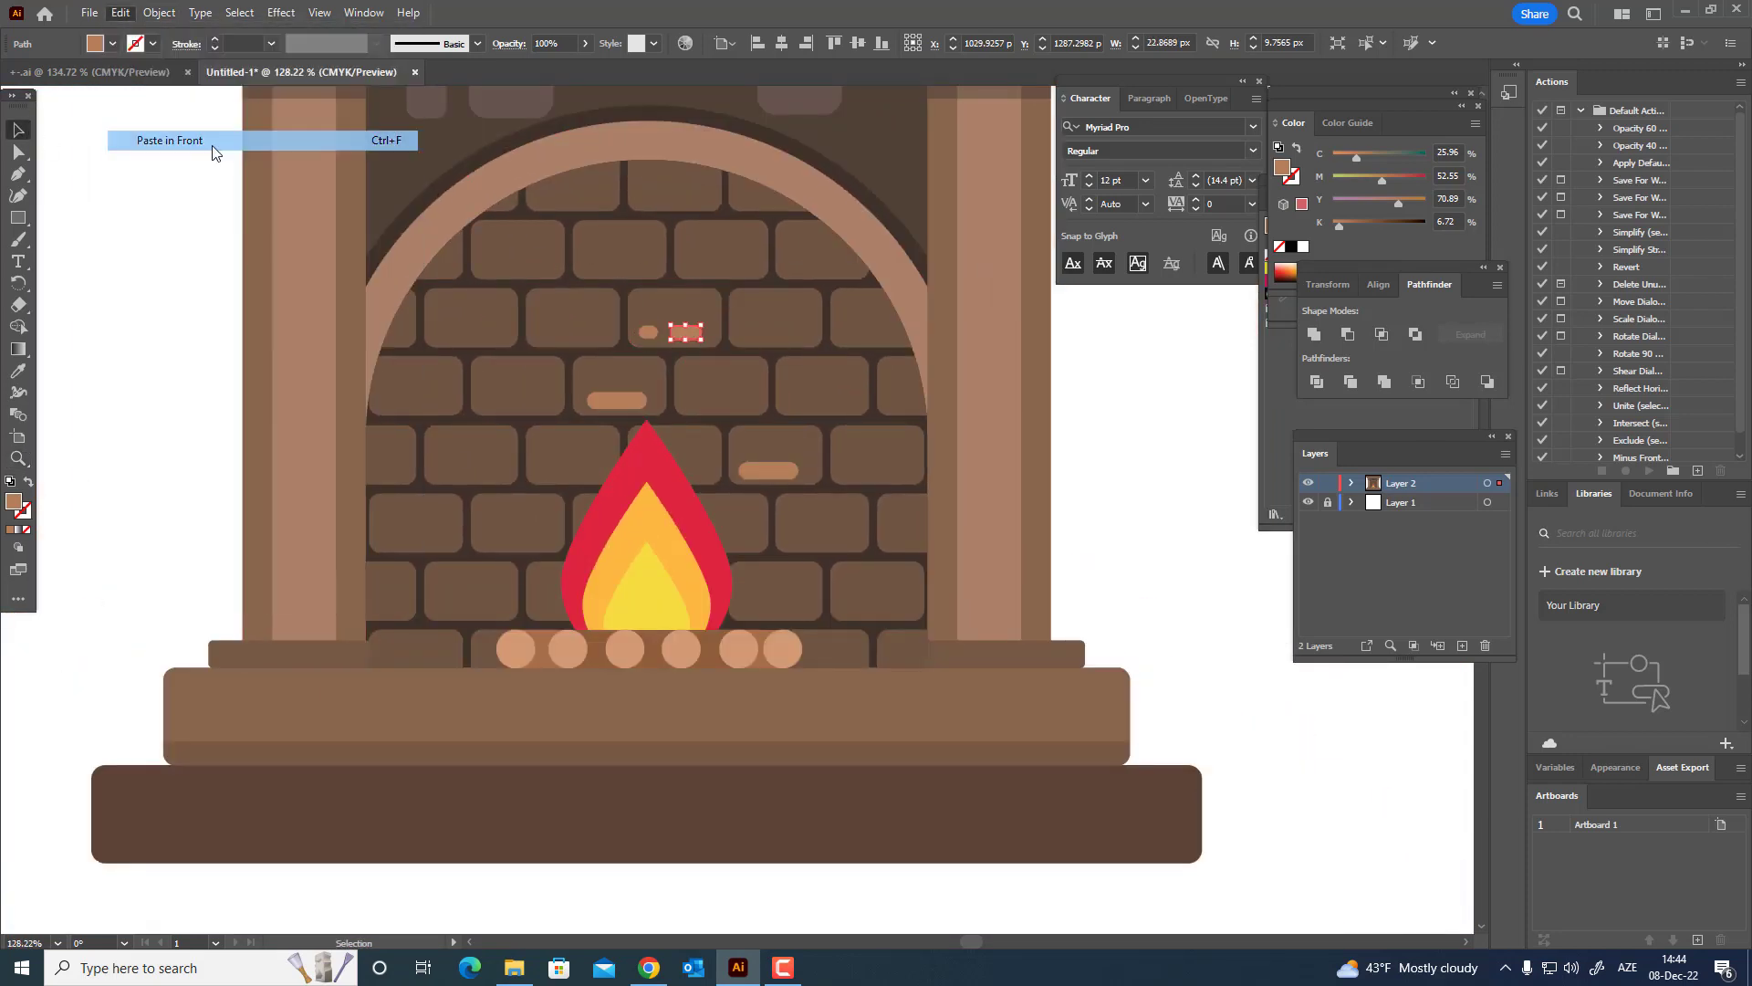
{"action": "left_click_drag", "start_coordinate": [686, 340], "coordinate": [576, 478]}
{"action": "left_click", "coordinate": [1213, 568]}
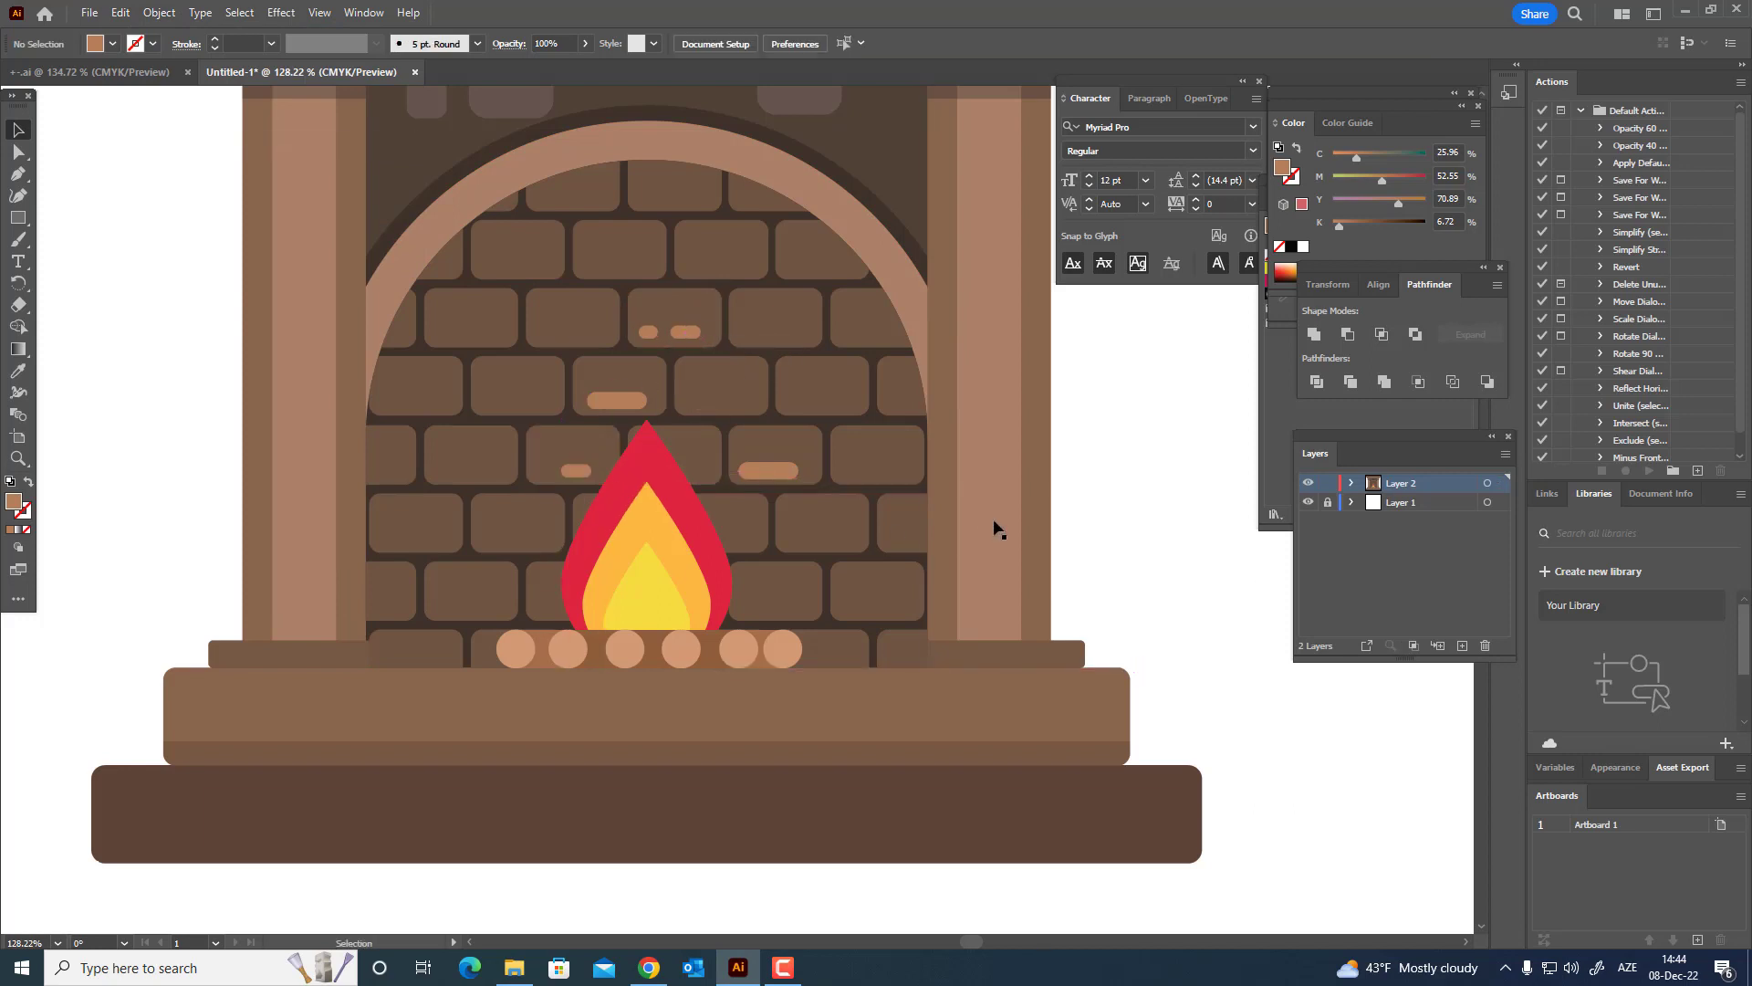
- Paste a copy of the short rounded bar in front and move it onto the brick just above and right of the flame's tip
{"action": "key", "text": "z"}
{"action": "left_click", "coordinate": [658, 475]}
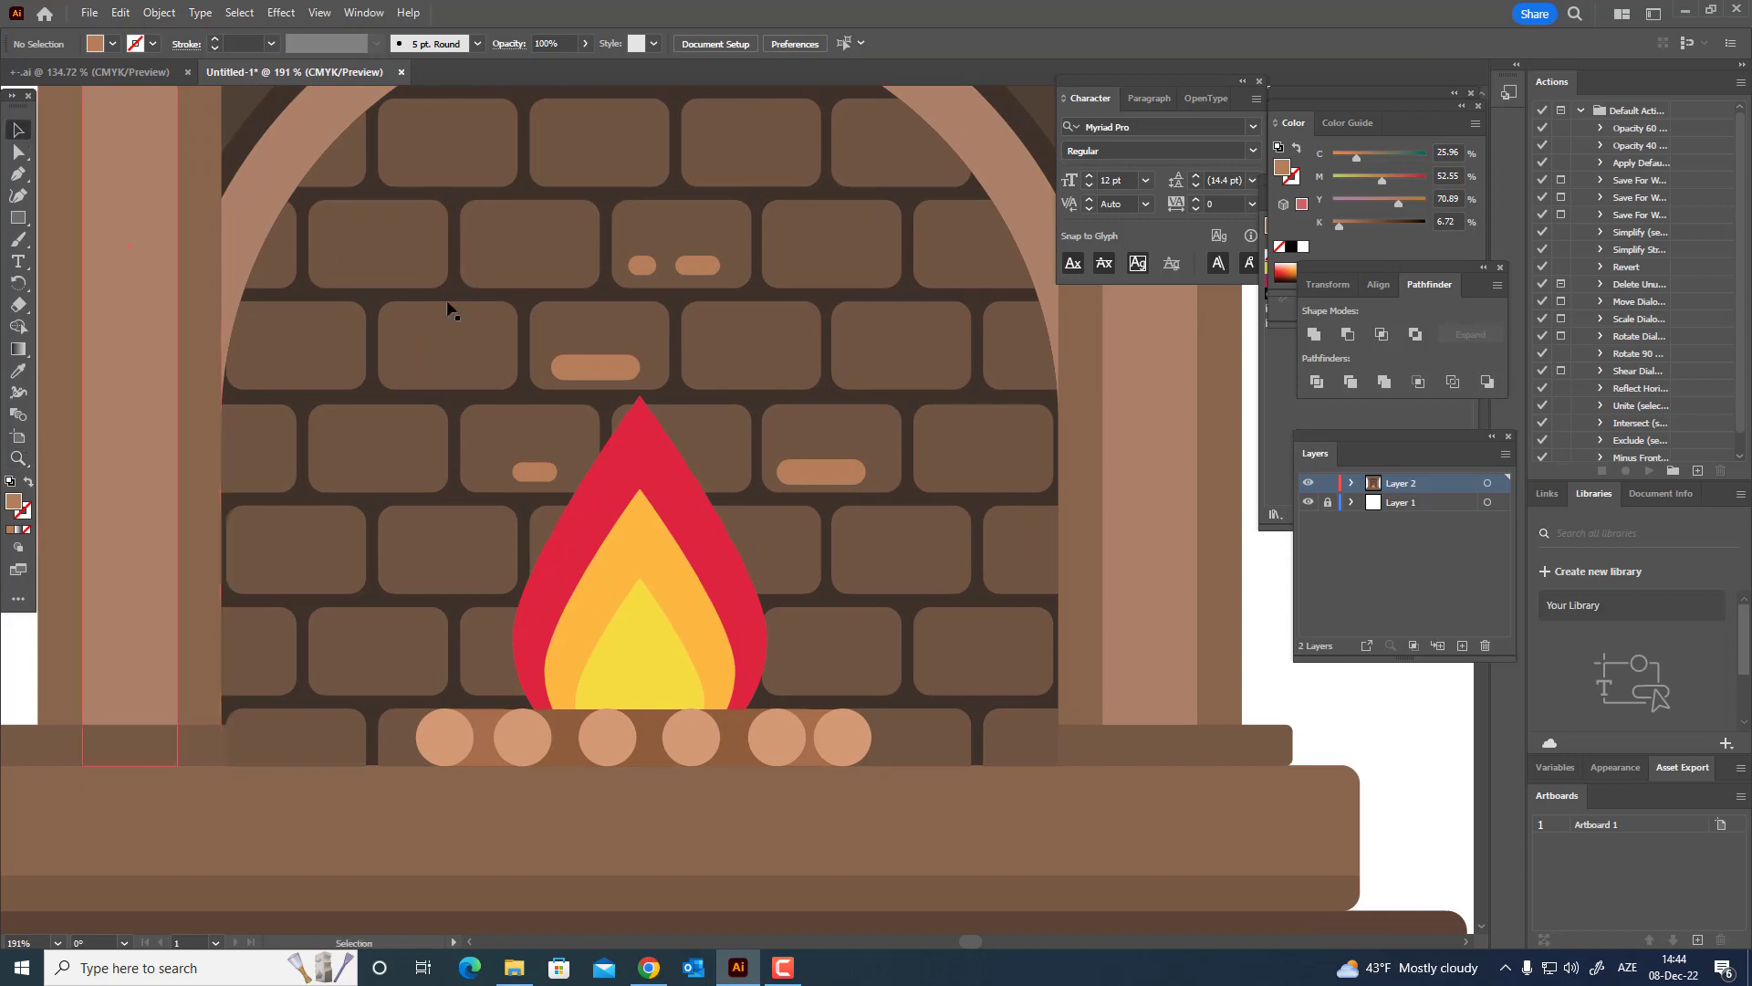
{"action": "left_click", "coordinate": [120, 13]}
{"action": "left_click", "coordinate": [200, 143]}
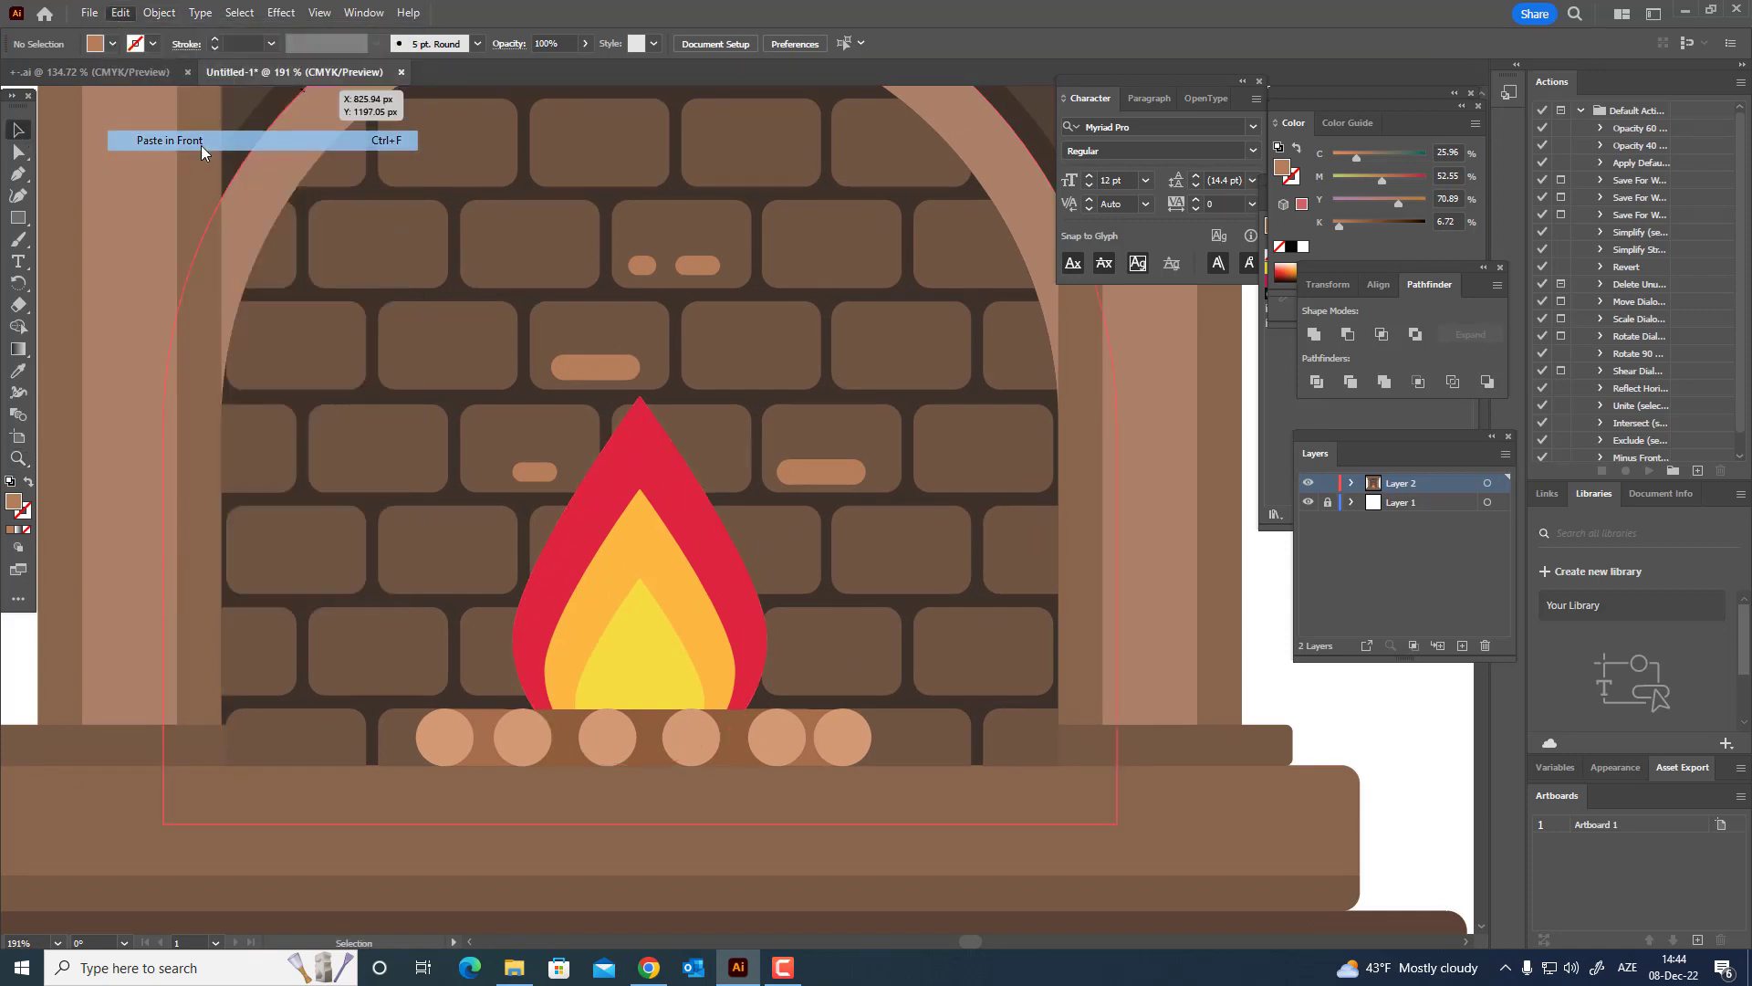
{"action": "left_click", "coordinate": [717, 269]}
{"action": "left_click_drag", "start_coordinate": [728, 313], "coordinate": [788, 371]}
- Paste another copy of the short rounded bar in front and move it onto the brick left of the flame's middle
{"action": "left_click", "coordinate": [120, 12]}
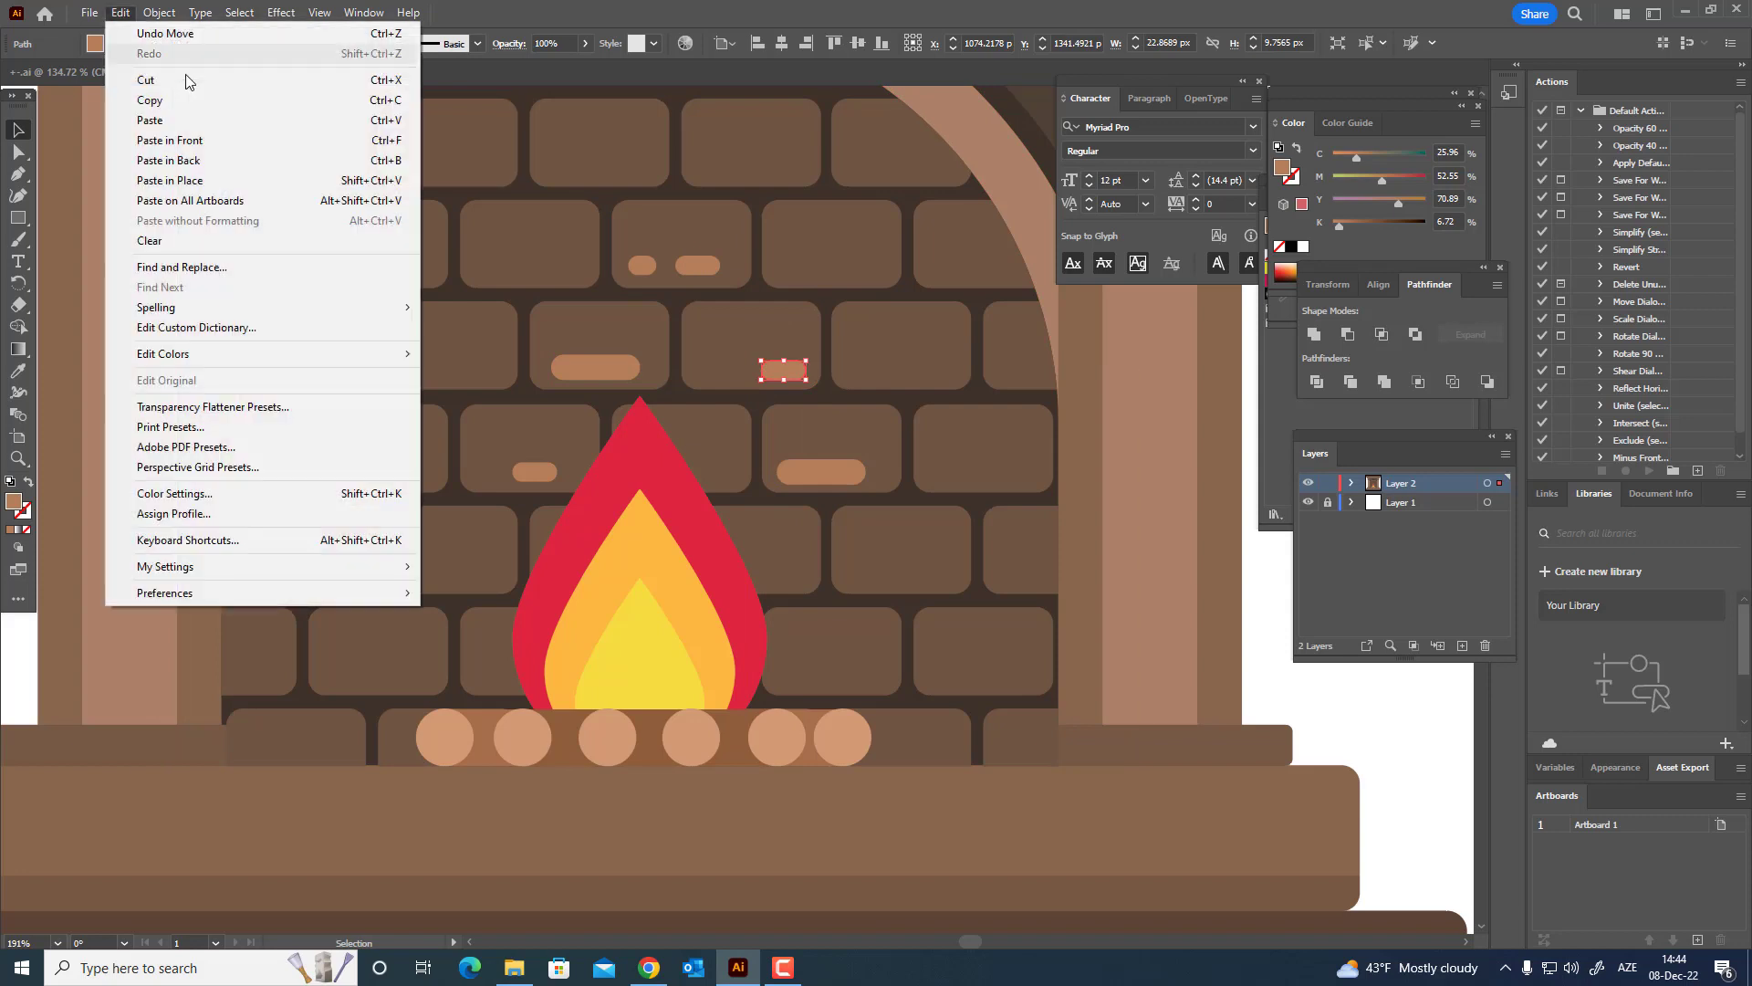
{"action": "left_click", "coordinate": [173, 129]}
{"action": "left_click_drag", "start_coordinate": [690, 267], "coordinate": [473, 578]}
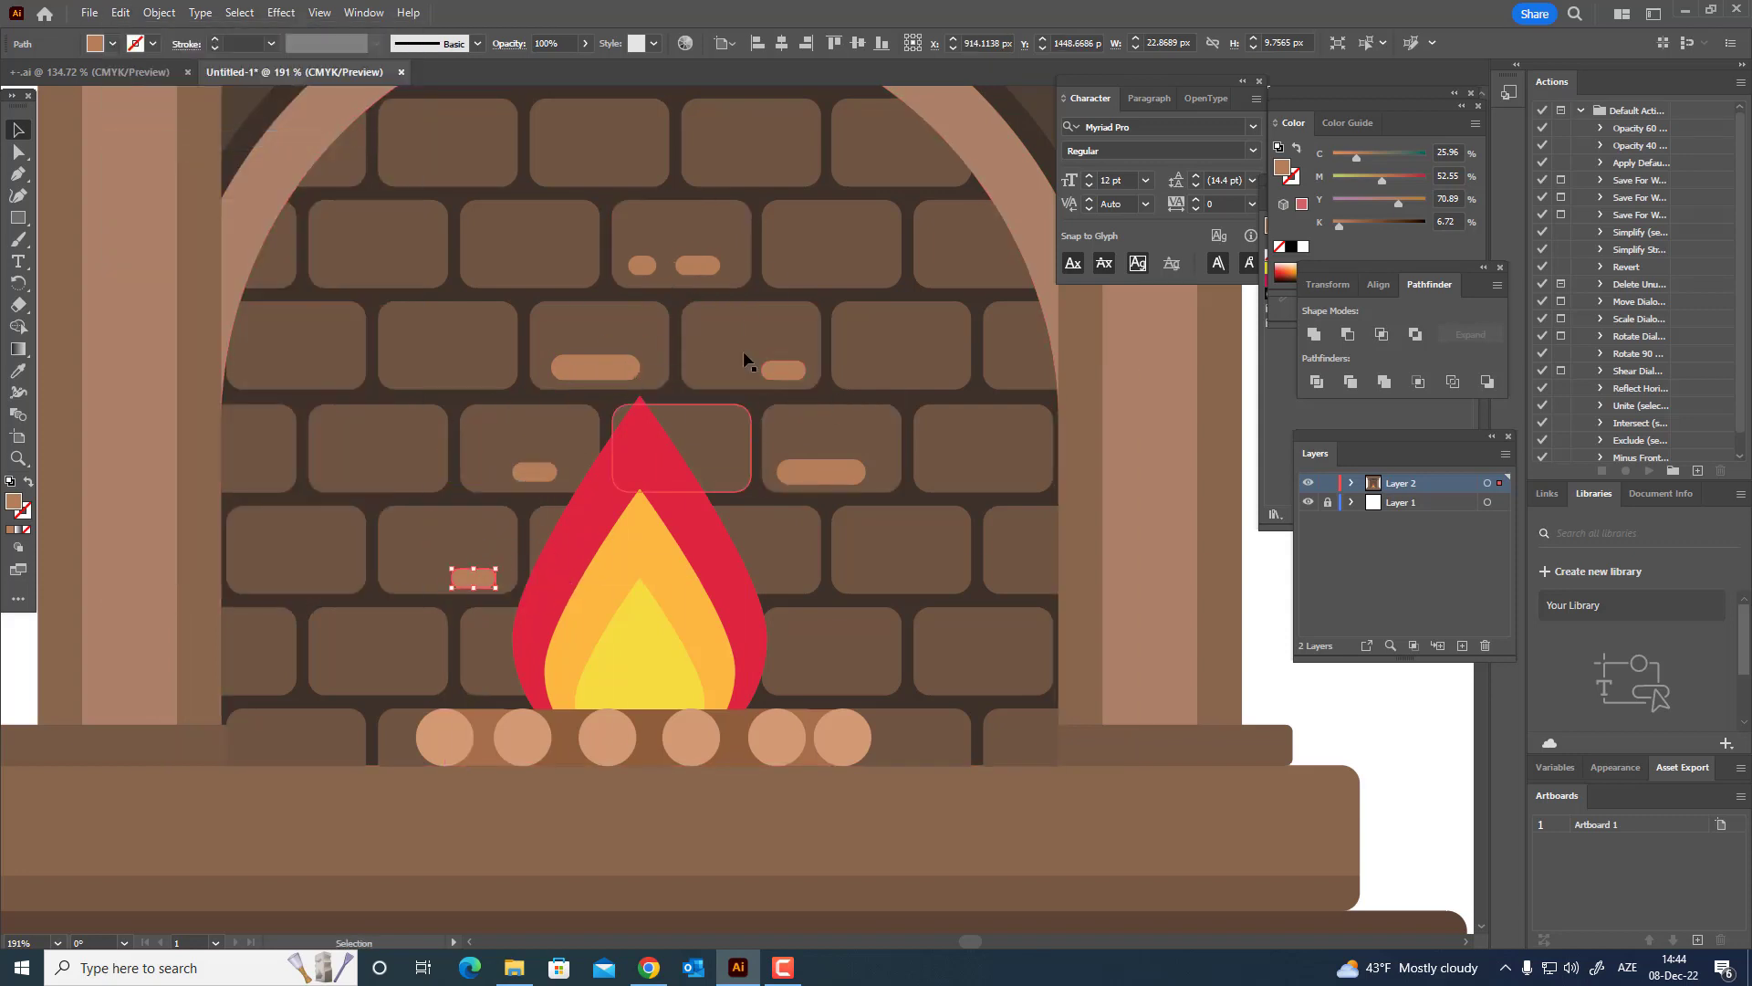
- Copy the smallest rounded bar, paste it in front and move the copy beside the short bar above and right of the flame's tip
{"action": "left_click", "coordinate": [819, 472]}
{"action": "left_click", "coordinate": [650, 266]}
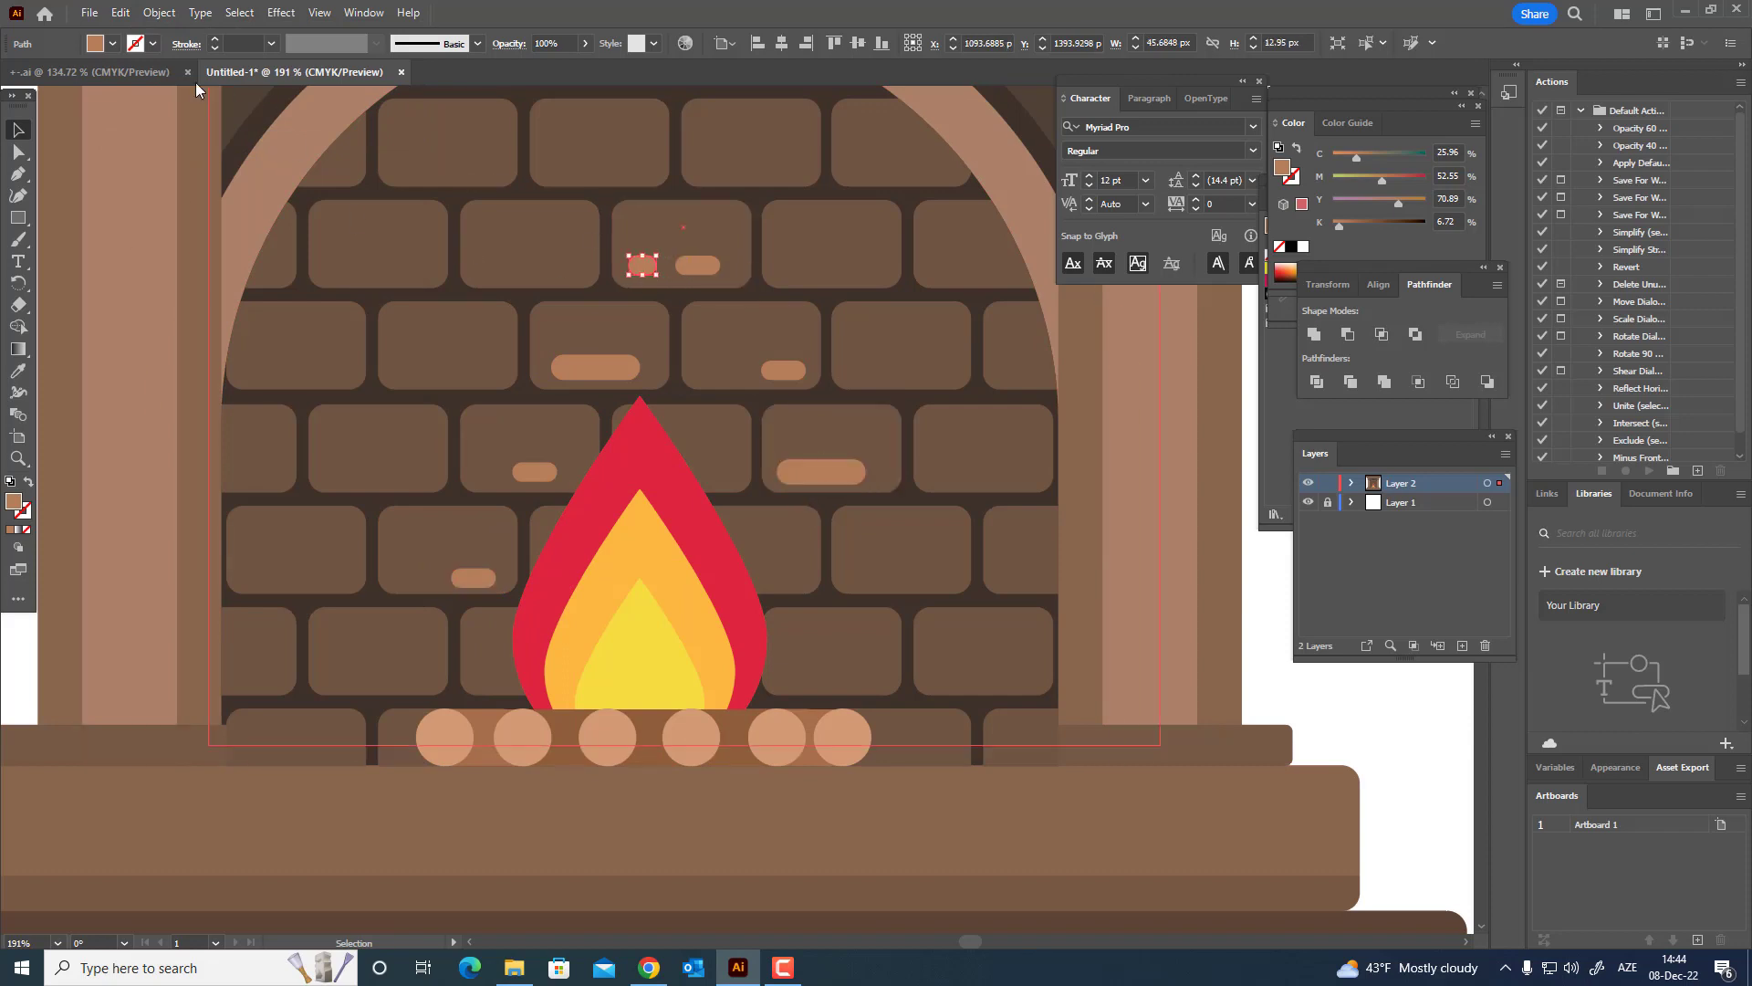
{"action": "left_click", "coordinate": [120, 13]}
{"action": "left_click", "coordinate": [149, 101]}
{"action": "left_click", "coordinate": [119, 12]}
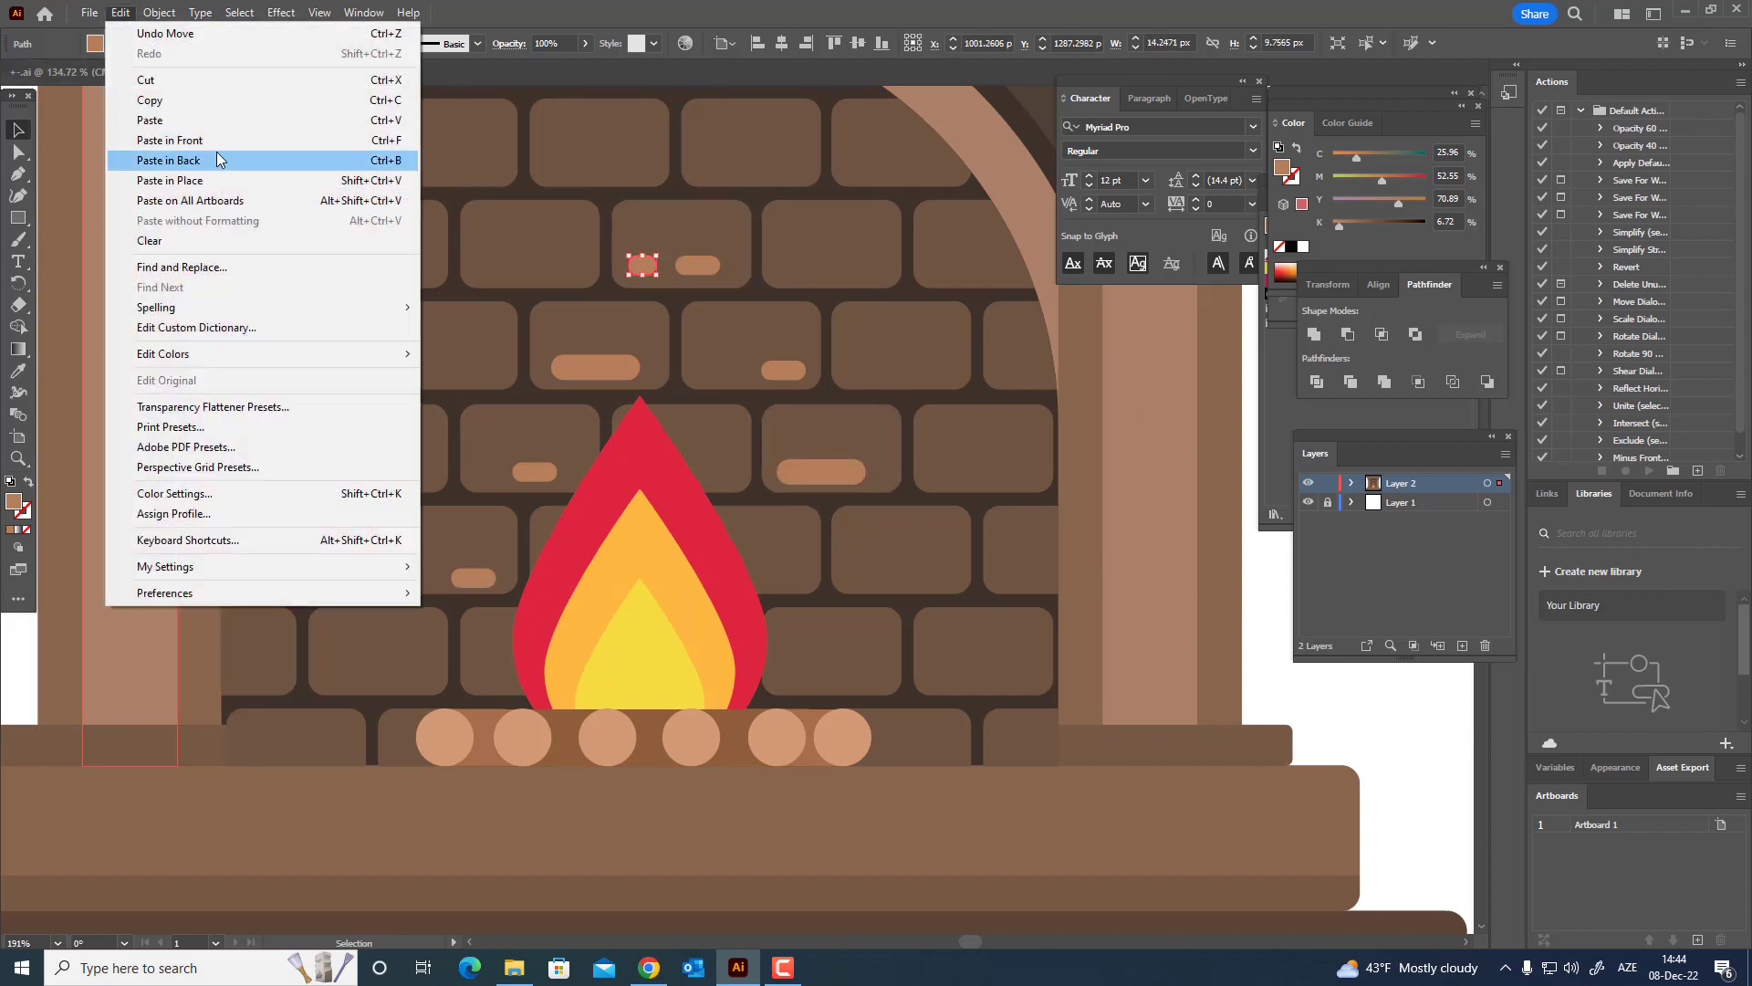
{"action": "left_click", "coordinate": [155, 139]}
{"action": "left_click_drag", "start_coordinate": [649, 272], "coordinate": [728, 379]}
- Paste the smallest bar in front again, placing one copy on the brick right of the original's and one left of the short bar above the flame
{"action": "left_click", "coordinate": [120, 13]}
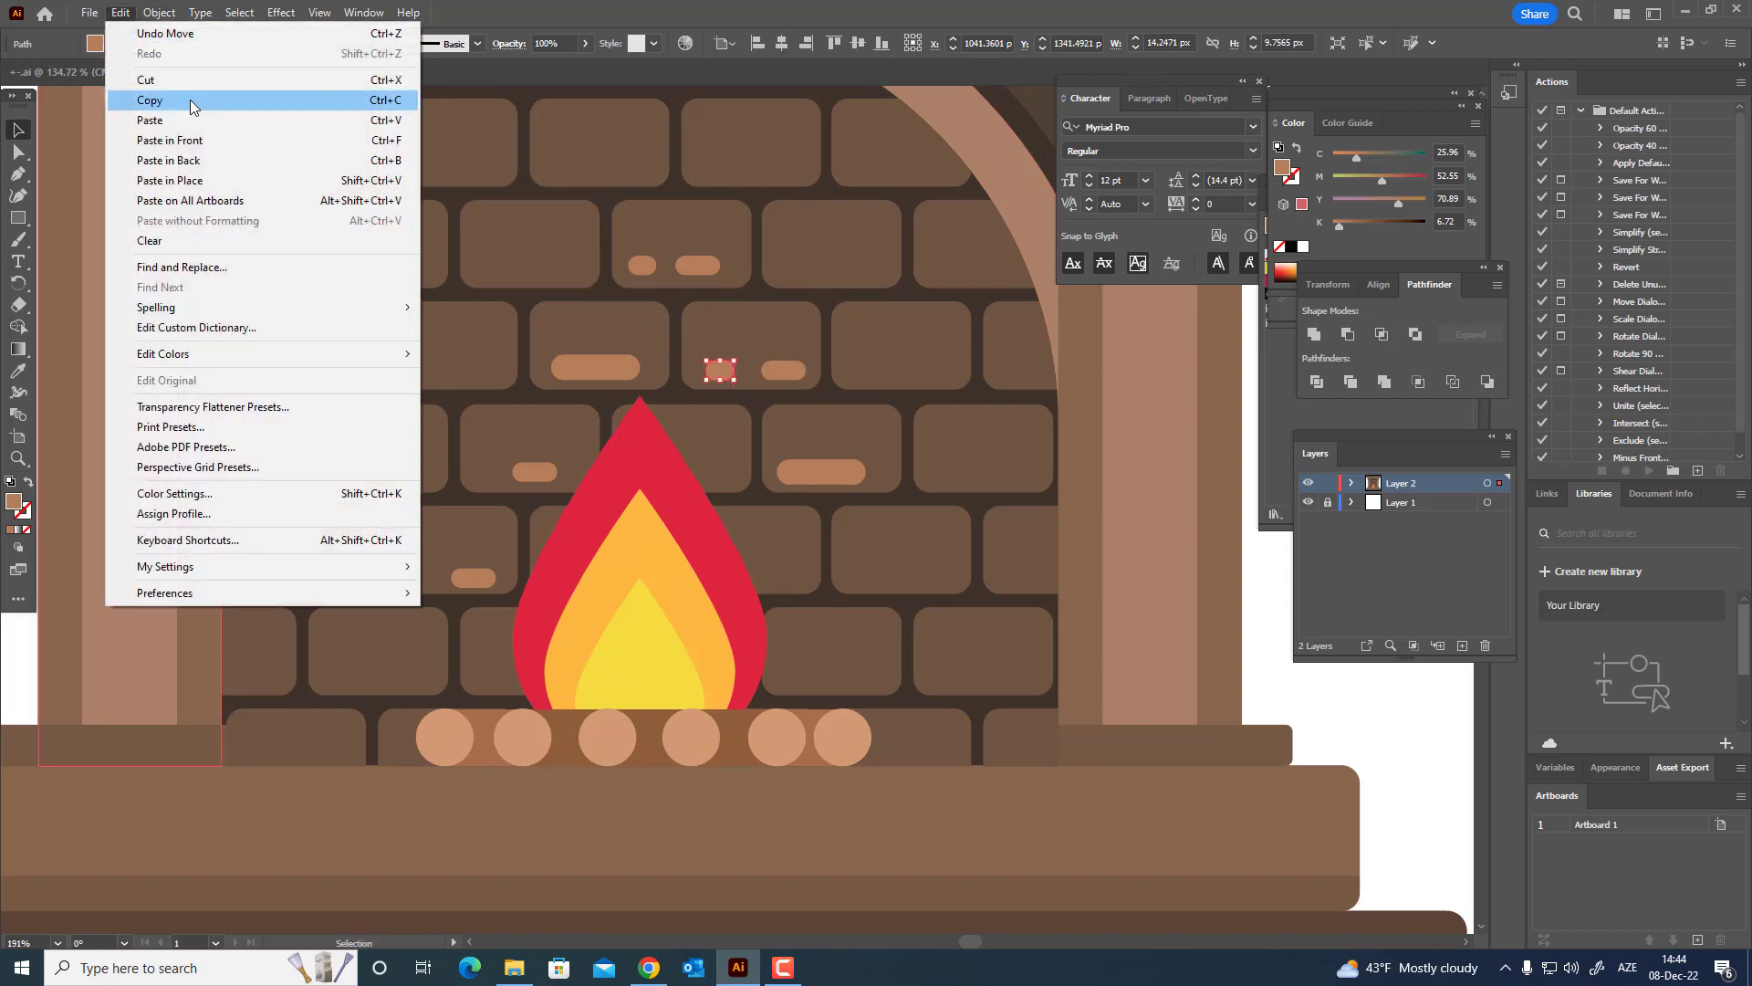
{"action": "left_click", "coordinate": [155, 137]}
{"action": "left_click_drag", "start_coordinate": [727, 368], "coordinate": [798, 265]}
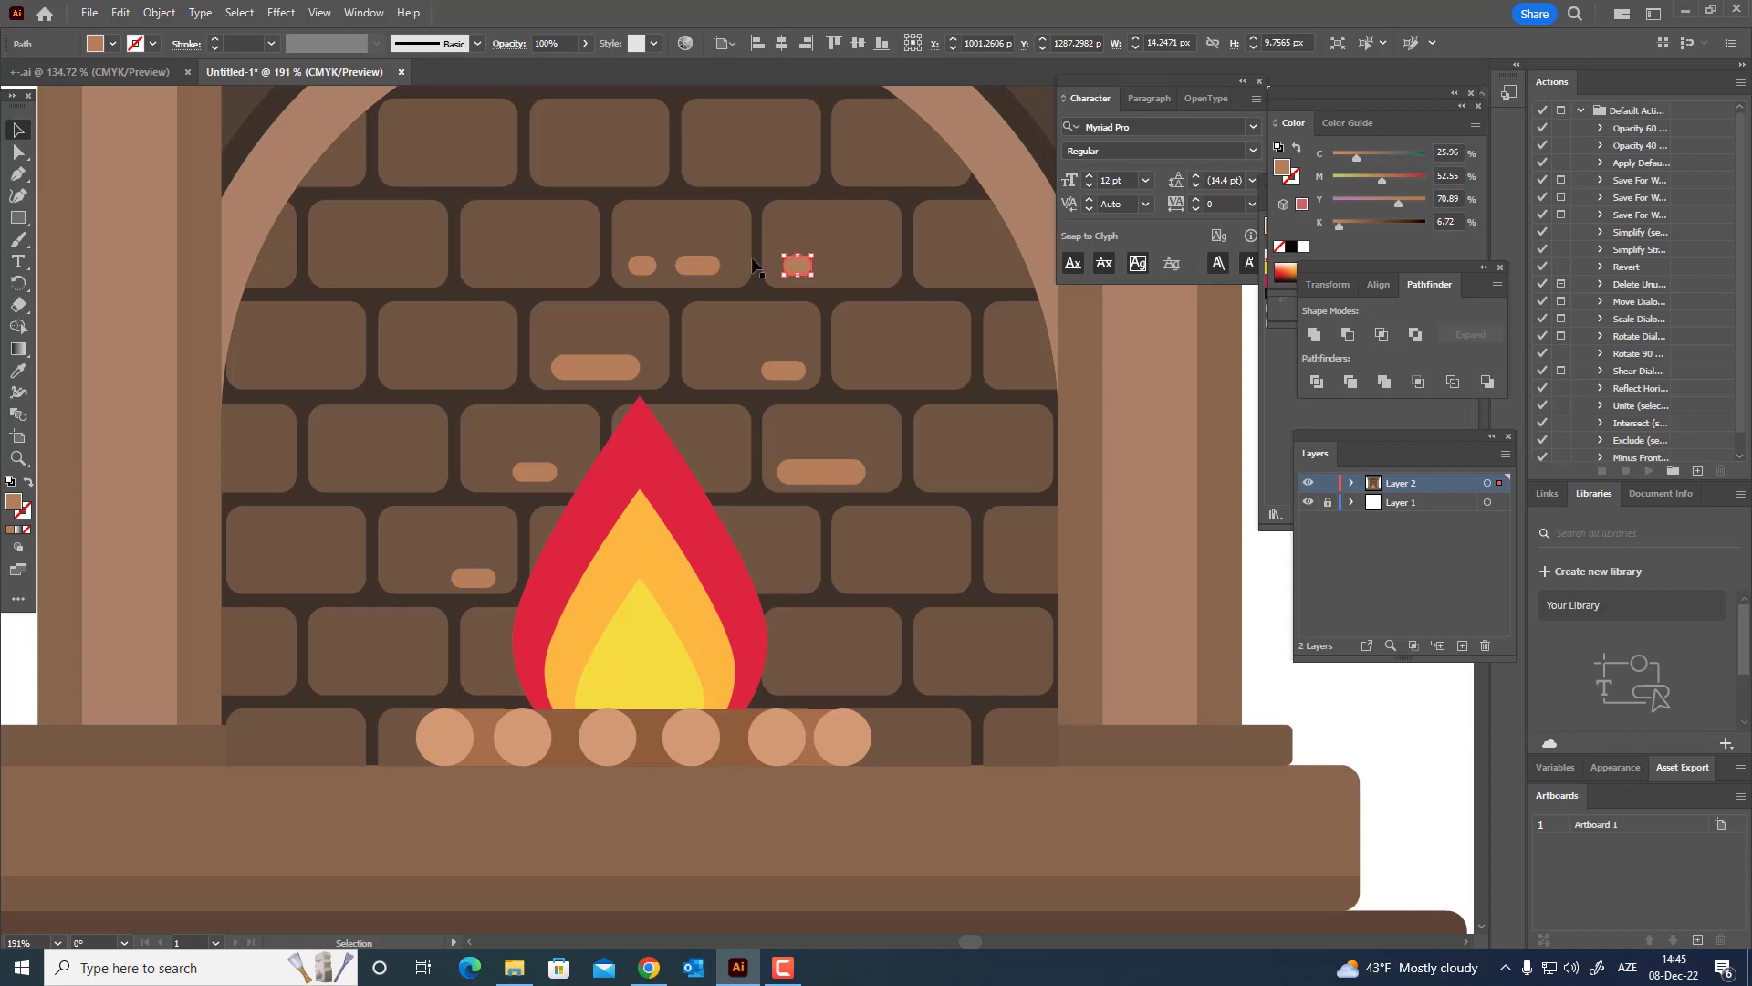
{"action": "left_click_drag", "start_coordinate": [646, 270], "coordinate": [713, 371]}
- Paste two more smallest bars in front, placing one left of the short bar beside the flame's upper part and one on the brick left of the original
{"action": "left_click", "coordinate": [644, 265]}
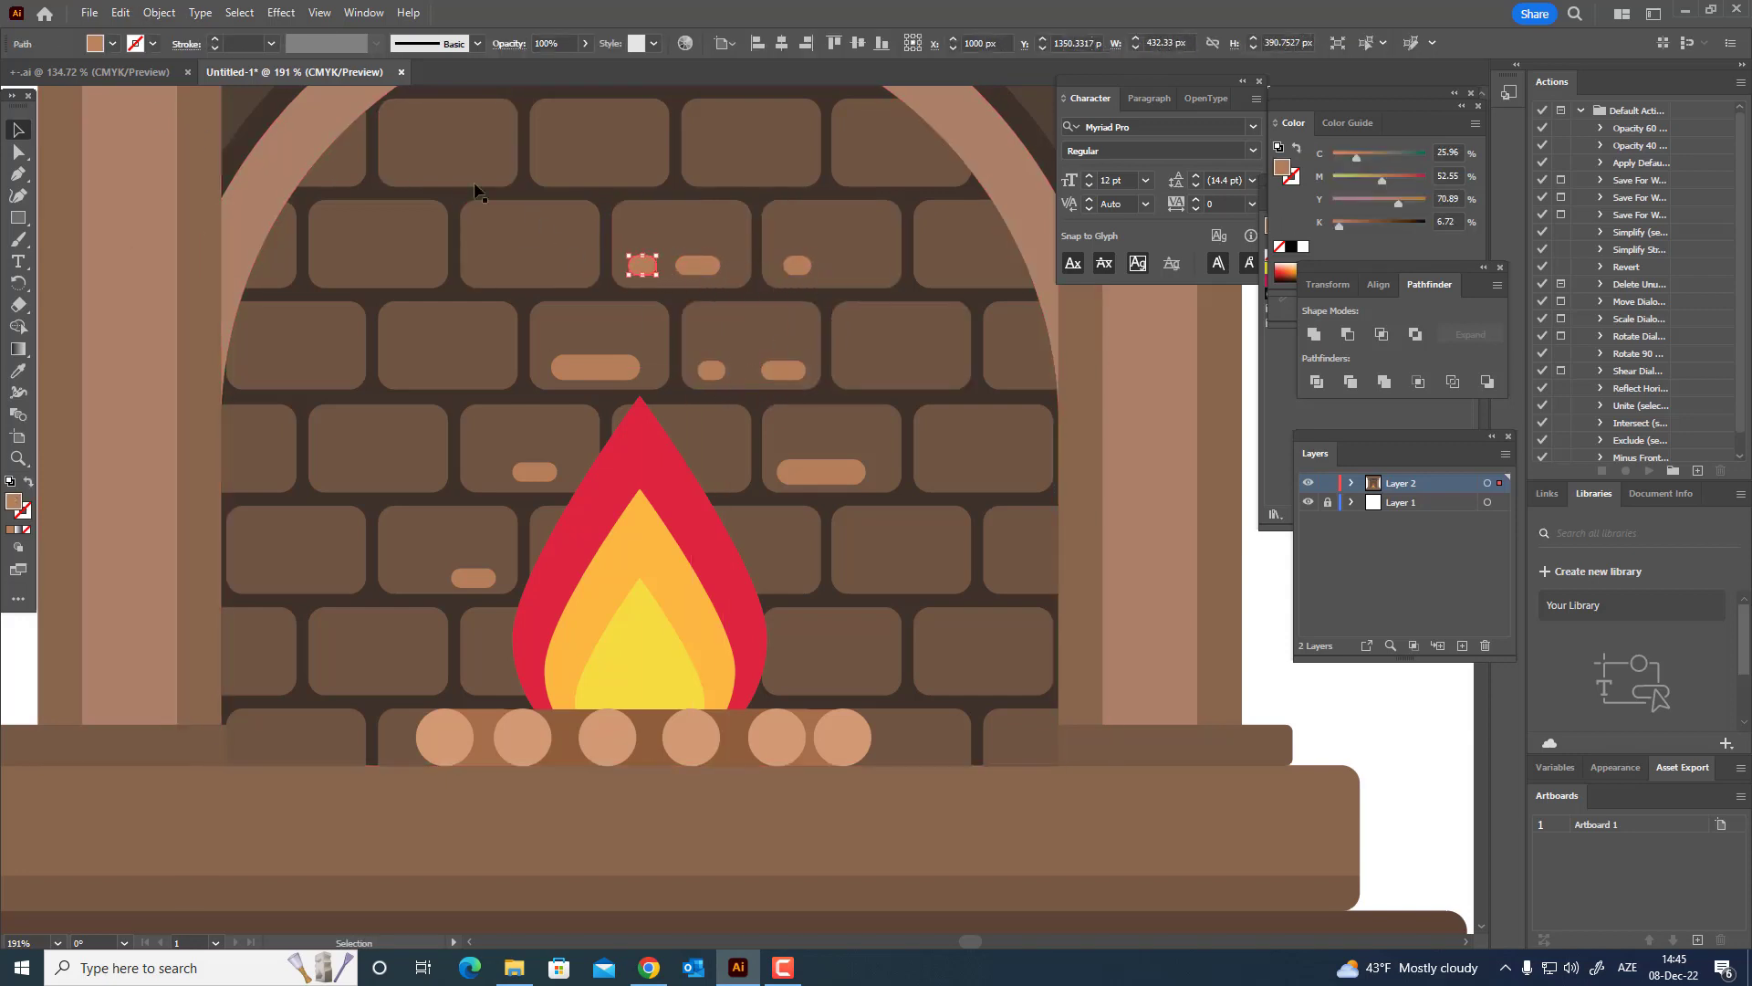
{"action": "left_click", "coordinate": [121, 13]}
{"action": "left_click", "coordinate": [202, 140]}
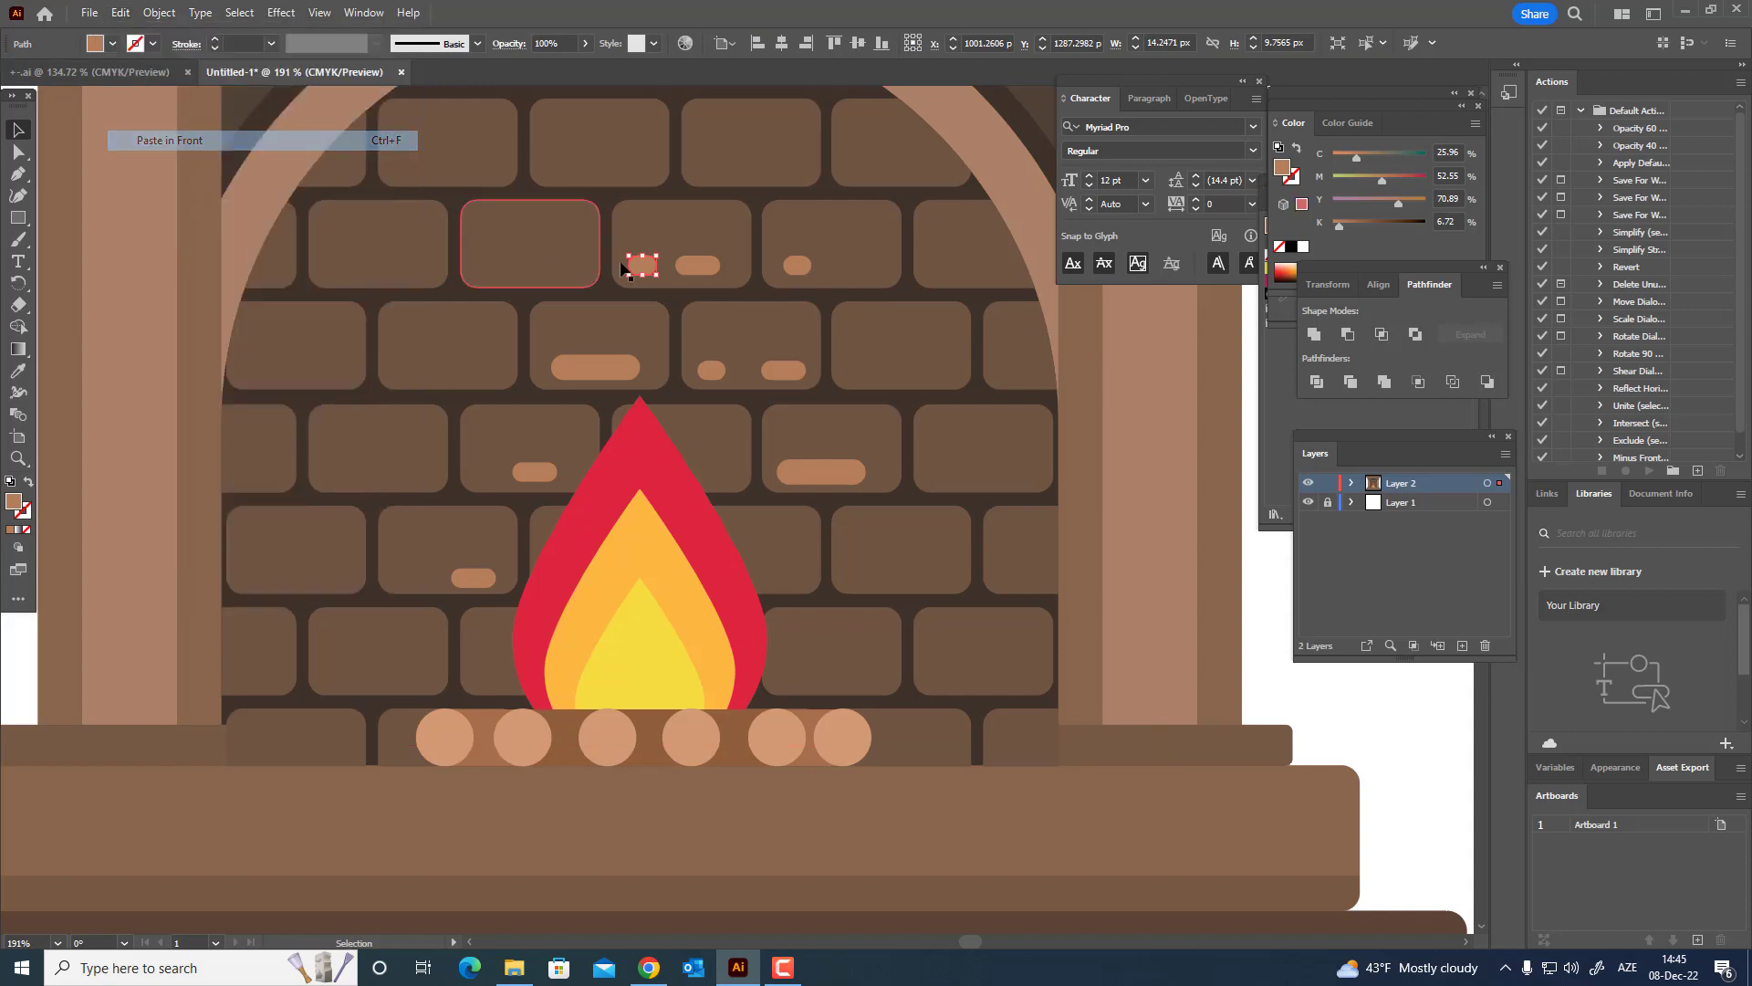
{"action": "left_click_drag", "start_coordinate": [643, 264], "coordinate": [480, 472]}
{"action": "left_click", "coordinate": [120, 13]}
{"action": "left_click", "coordinate": [170, 139]}
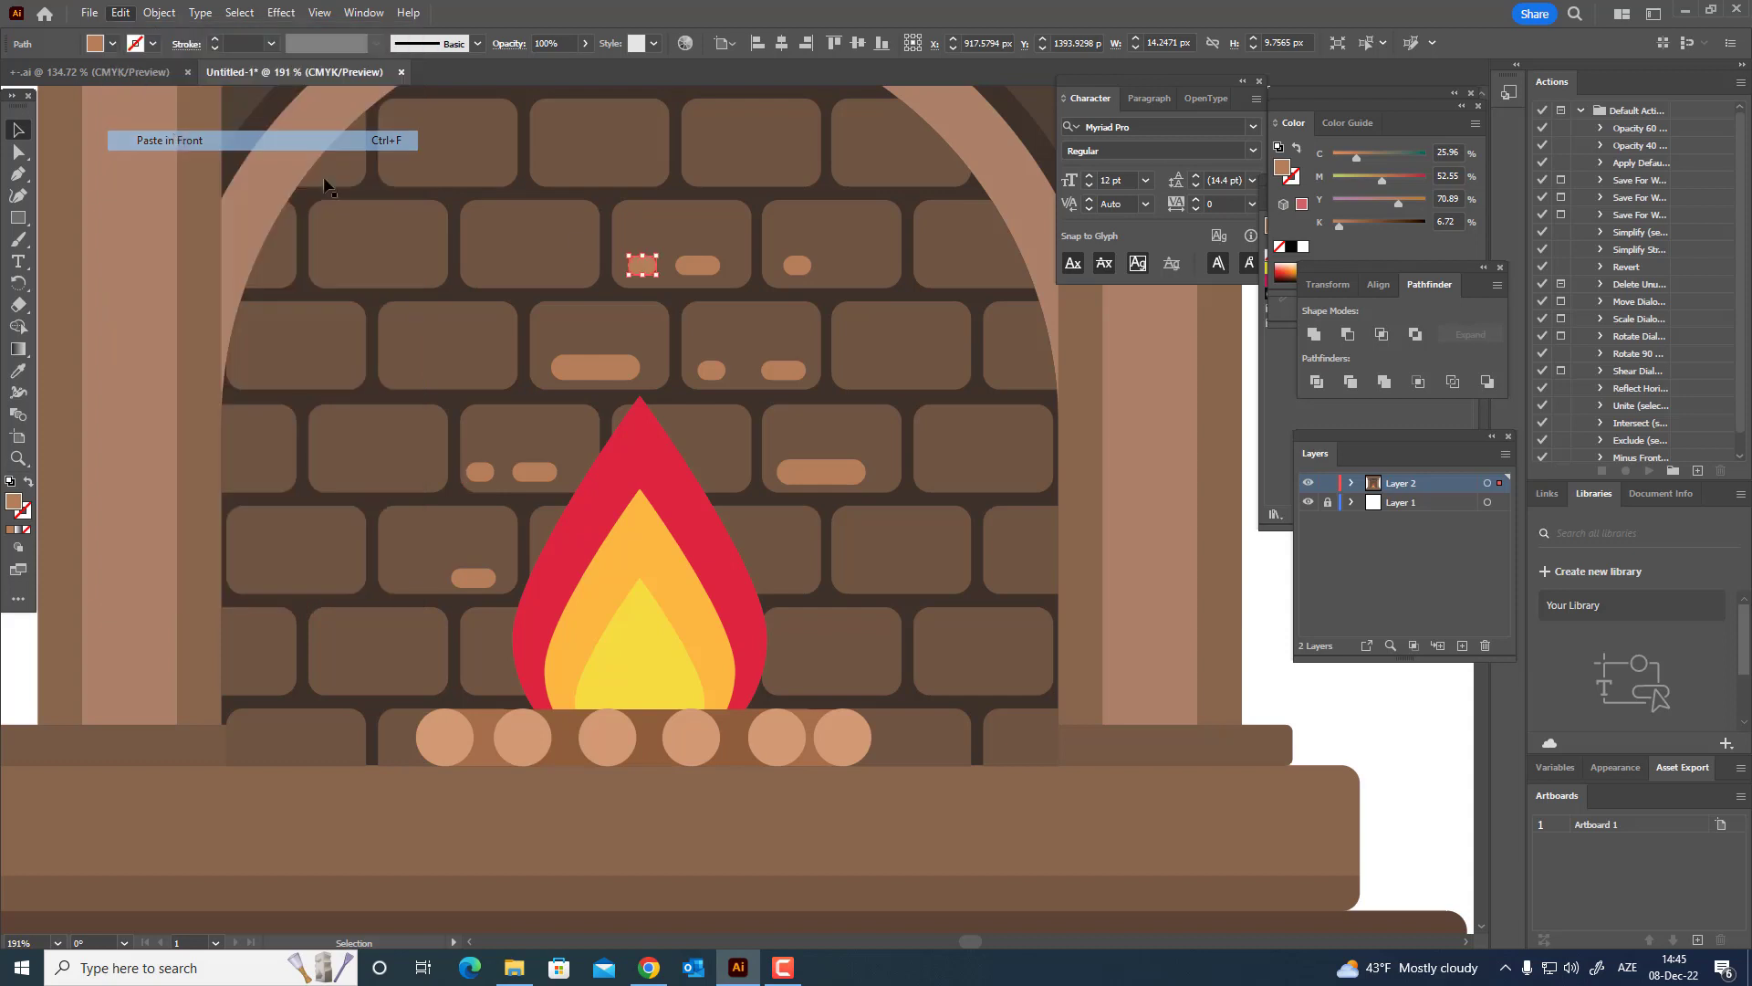
{"action": "left_click_drag", "start_coordinate": [644, 266], "coordinate": [429, 379]}
- Paste another smallest bar in front and move it between the flame's upper part and the long highlight bar on its right
{"action": "key", "text": "z"}
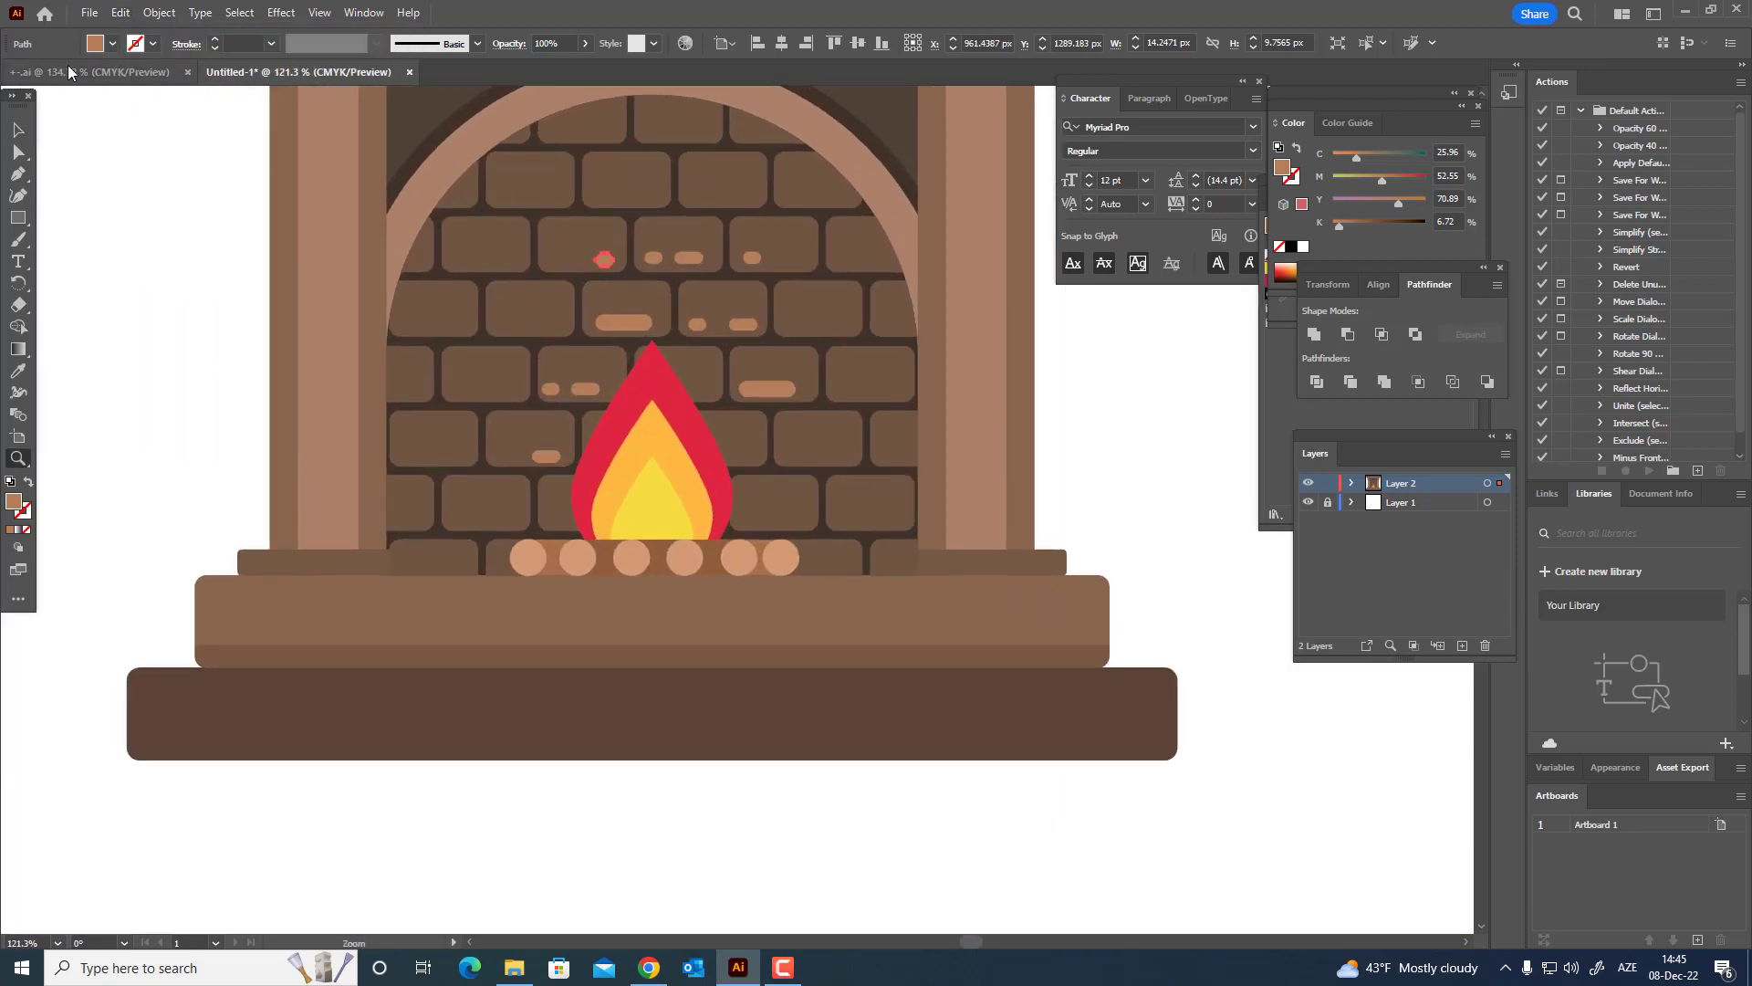
{"action": "left_click", "coordinate": [120, 13]}
{"action": "left_click", "coordinate": [185, 140]}
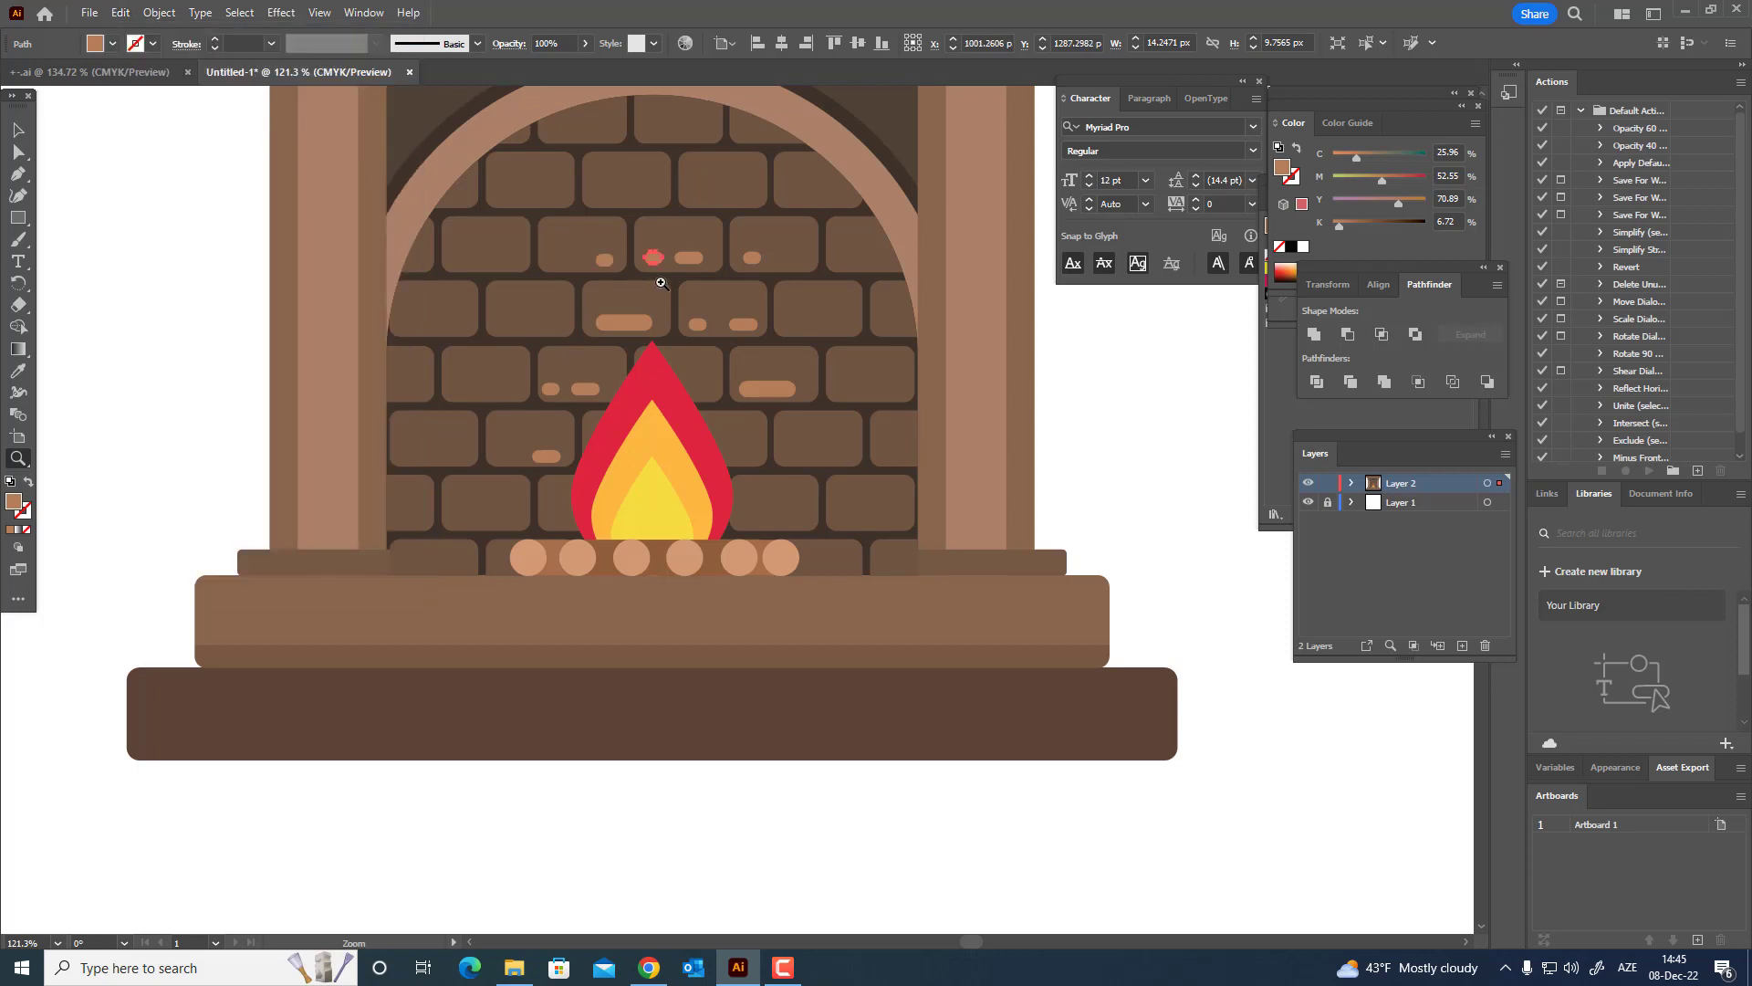
{"action": "left_click_drag", "start_coordinate": [653, 260], "coordinate": [703, 389]}
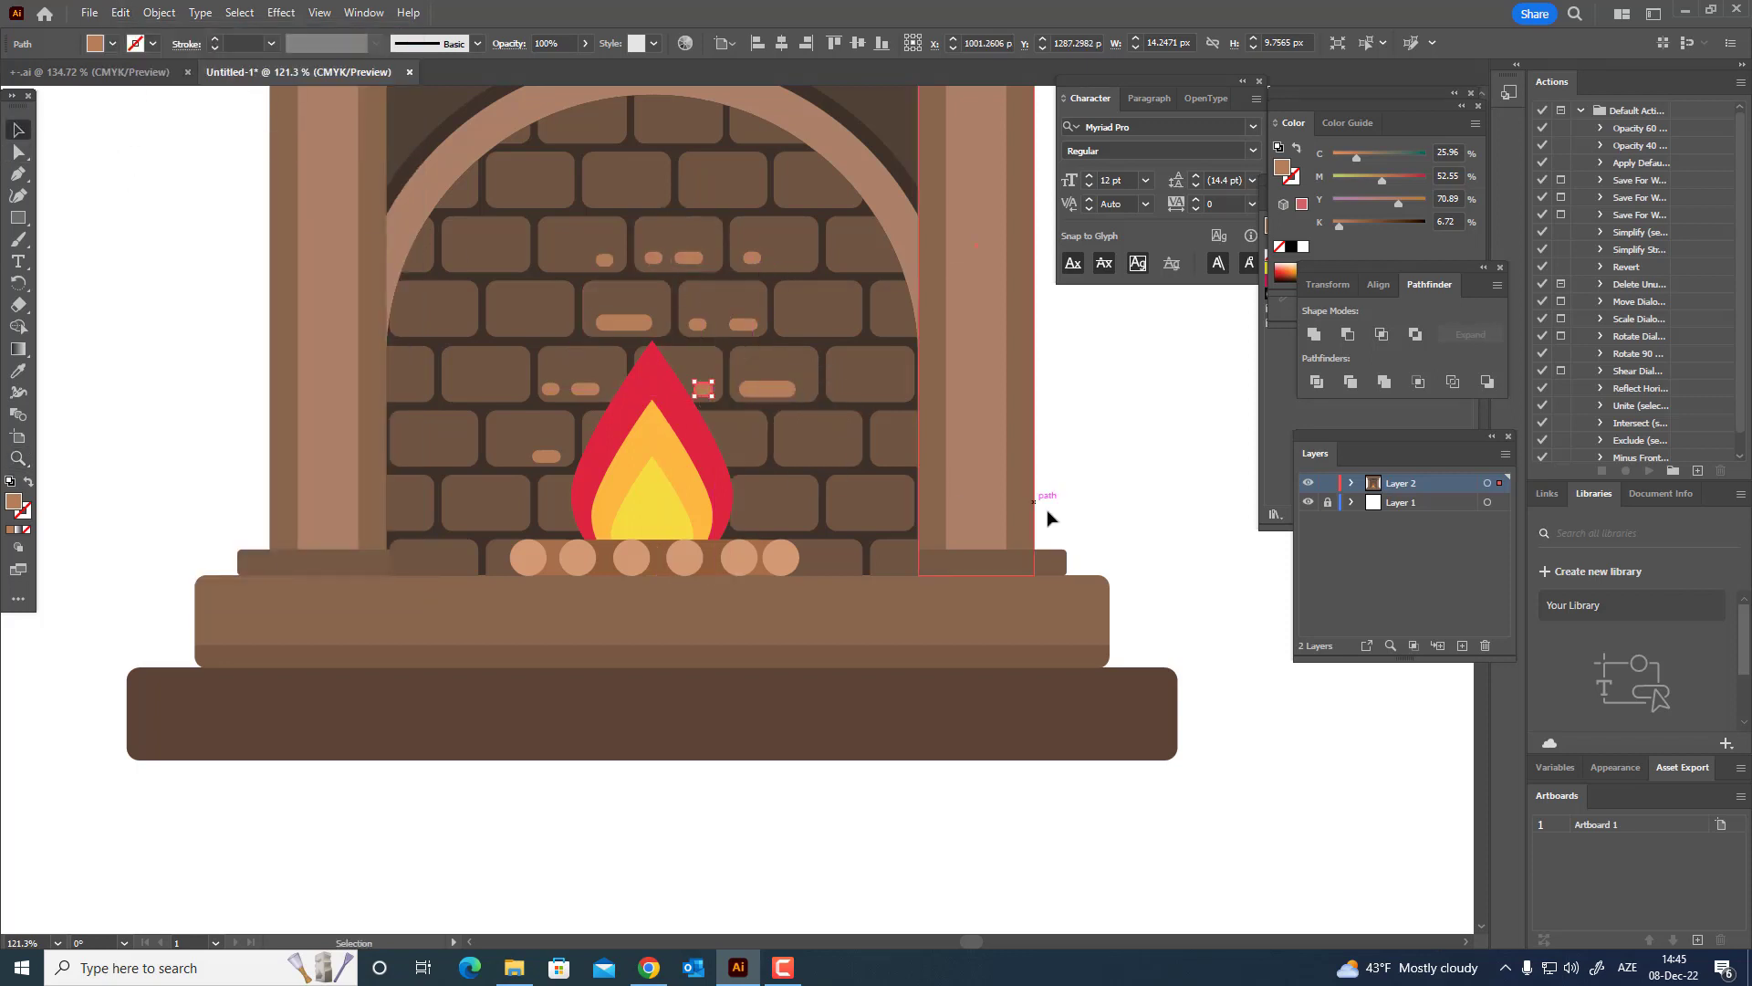
- Directly select nine scattered bricks inside the arch and fill them with the darker brown 604939
{"action": "scroll", "coordinate": [884, 372], "scroll_direction": "up", "scroll_amount": 2}
{"action": "left_click", "coordinate": [16, 153]}
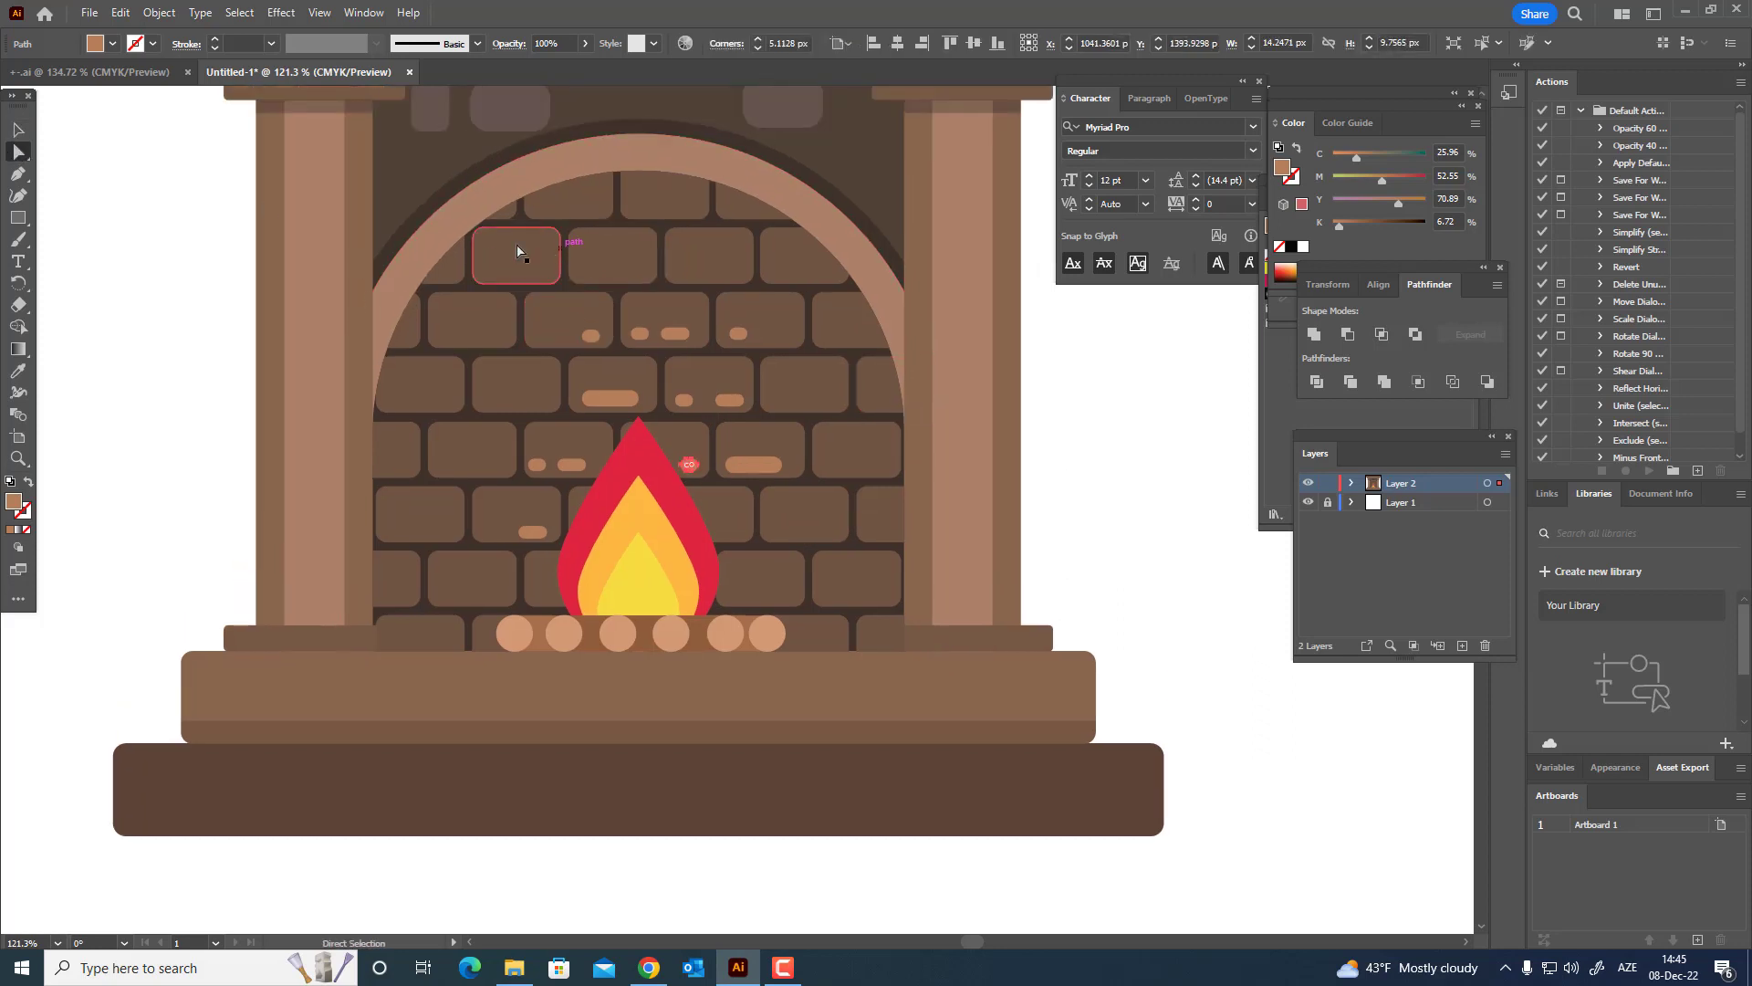
{"action": "left_click", "coordinate": [520, 255]}
{"action": "left_click", "coordinate": [758, 319], "text": "shift"}
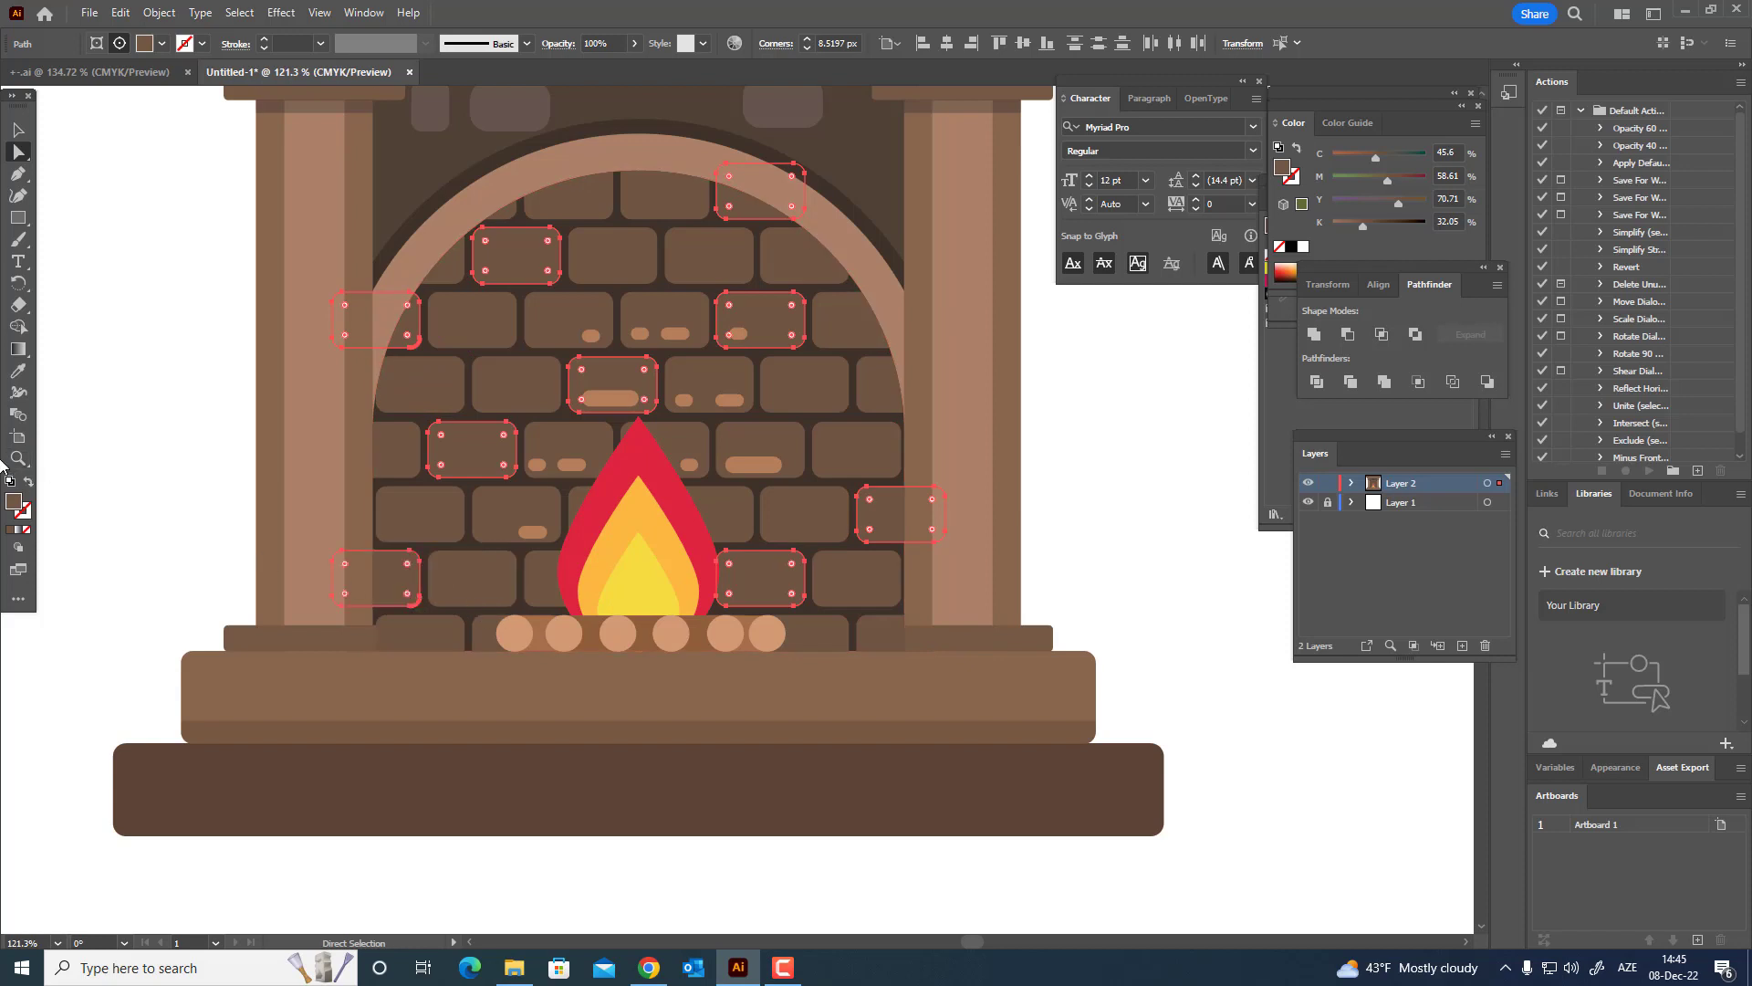
{"action": "double_click", "coordinate": [13, 503]}
{"action": "left_click", "coordinate": [1171, 491]}
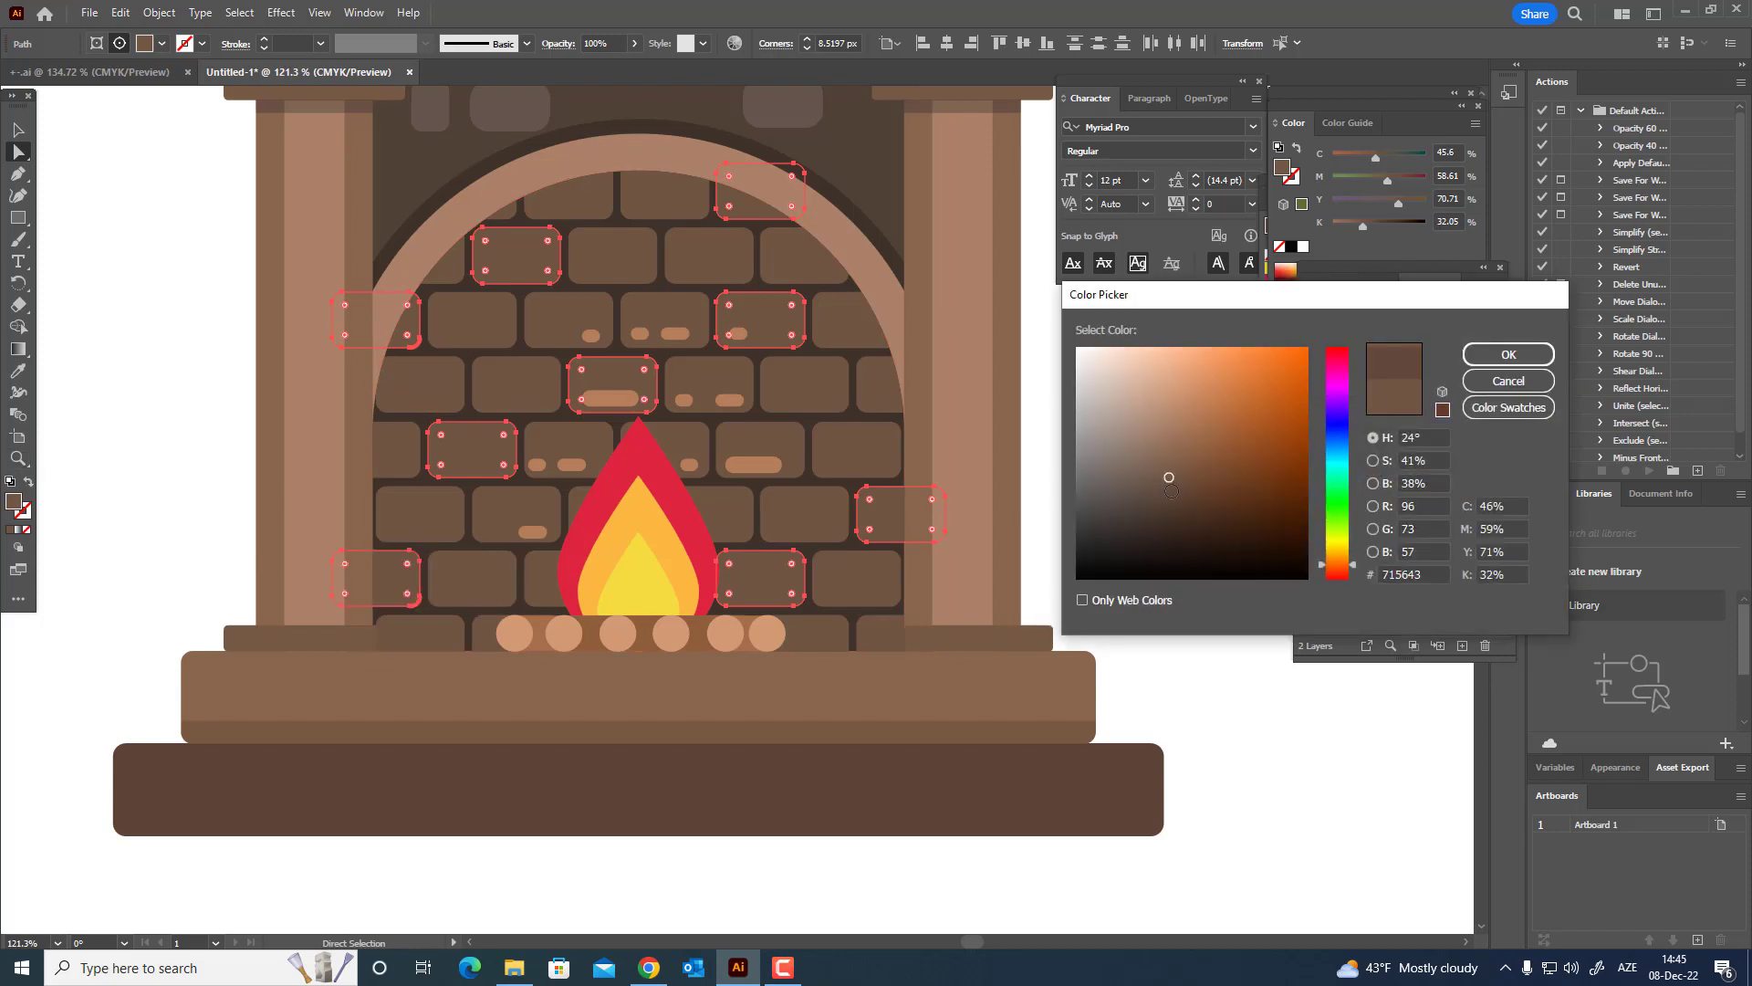
{"action": "left_click", "coordinate": [1508, 355]}
{"action": "key", "text": "z"}
{"action": "left_click_drag", "start_coordinate": [920, 334], "coordinate": [895, 360]}
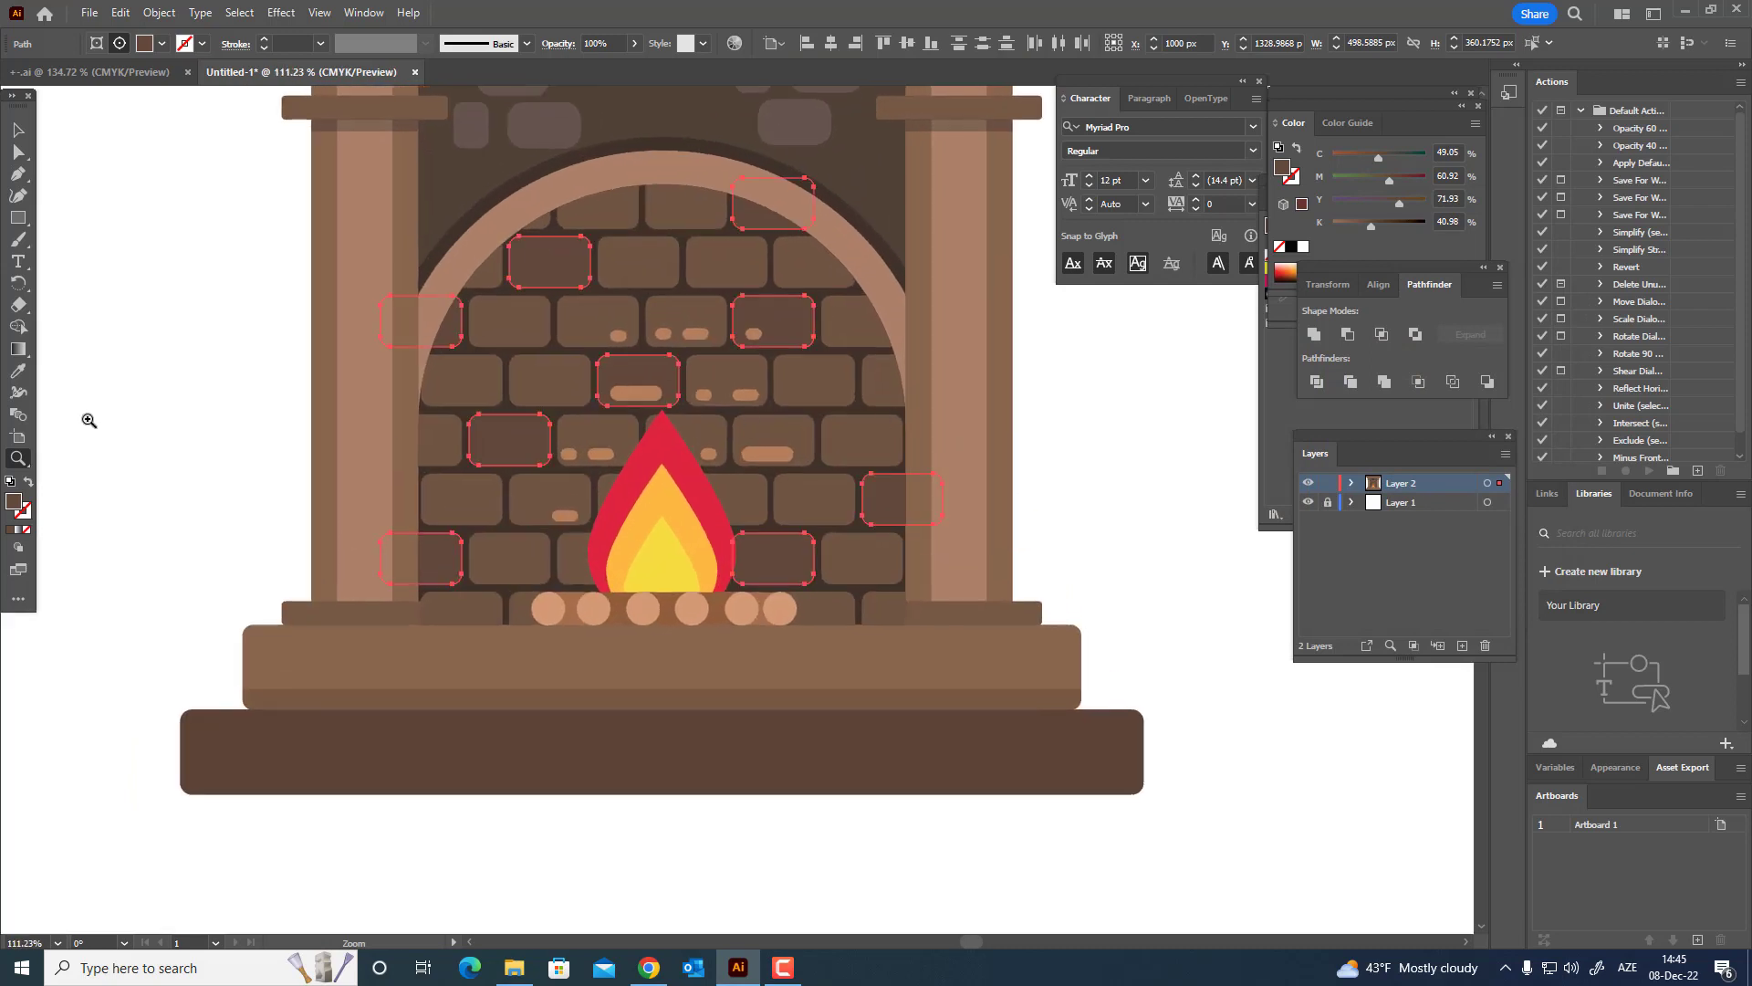
- Try an even darker brown fill, 4F3A2C, on the selected bricks and undo it
{"action": "double_click", "coordinate": [15, 503]}
{"action": "left_click", "coordinate": [1507, 355]}
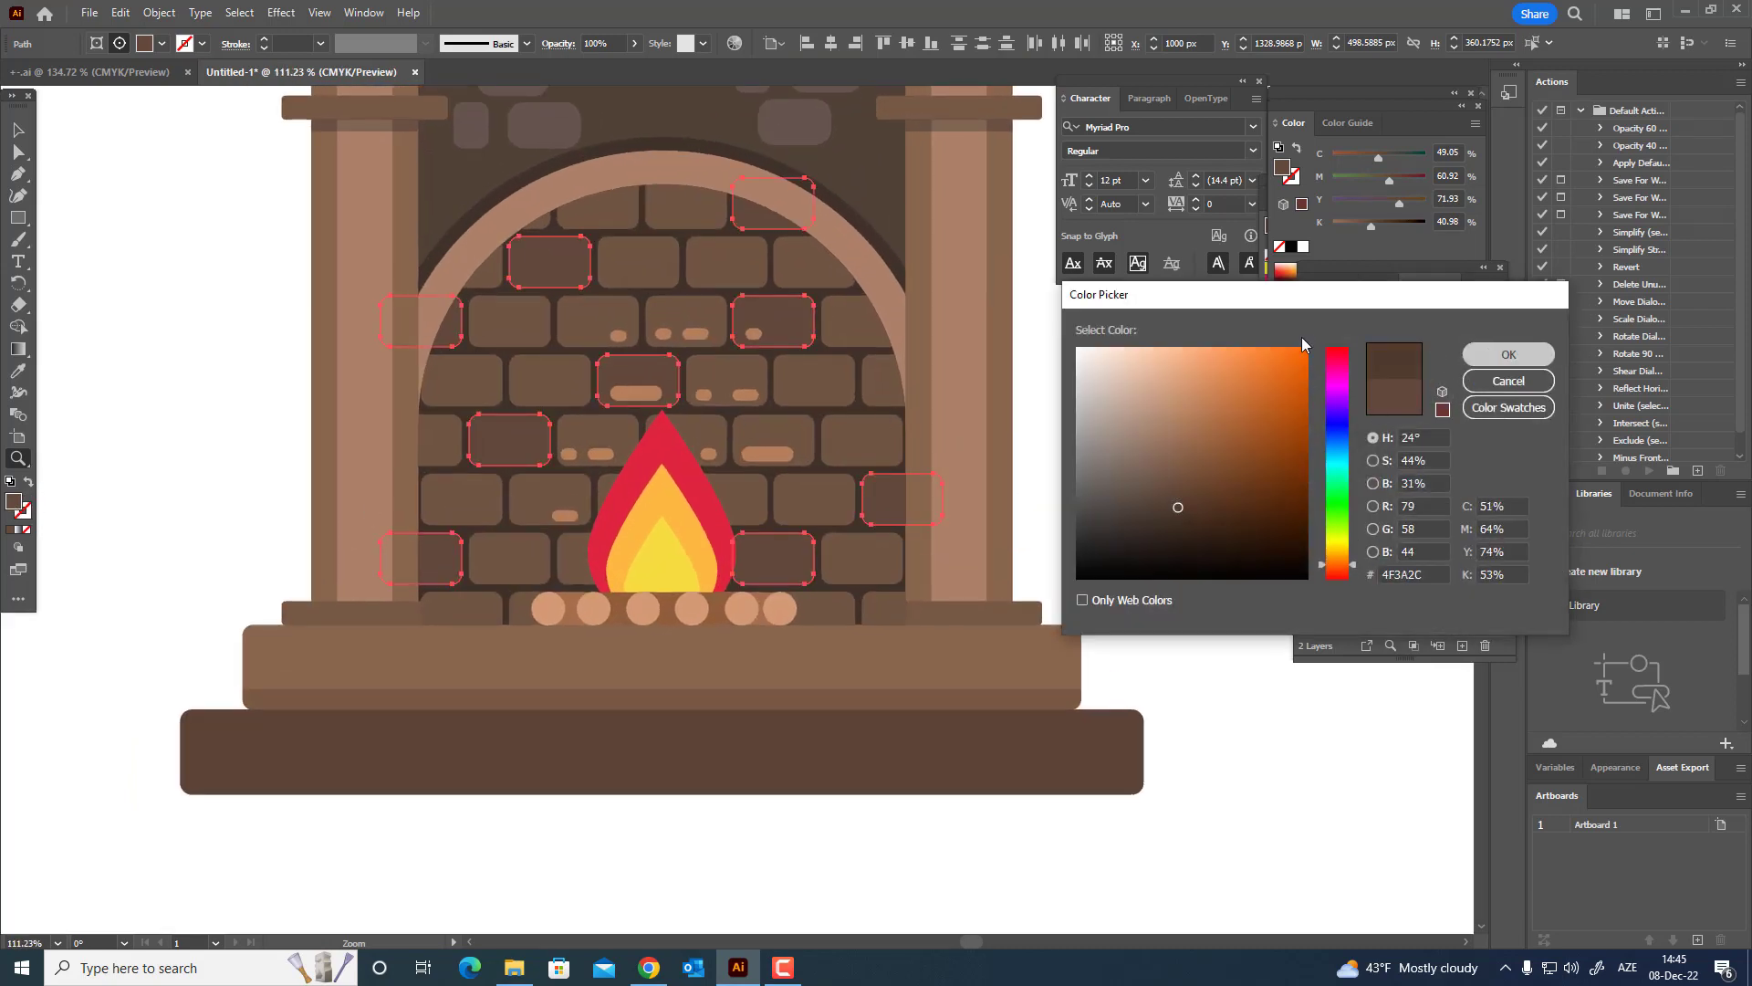
{"action": "left_click_drag", "start_coordinate": [865, 301], "coordinate": [584, 512]}
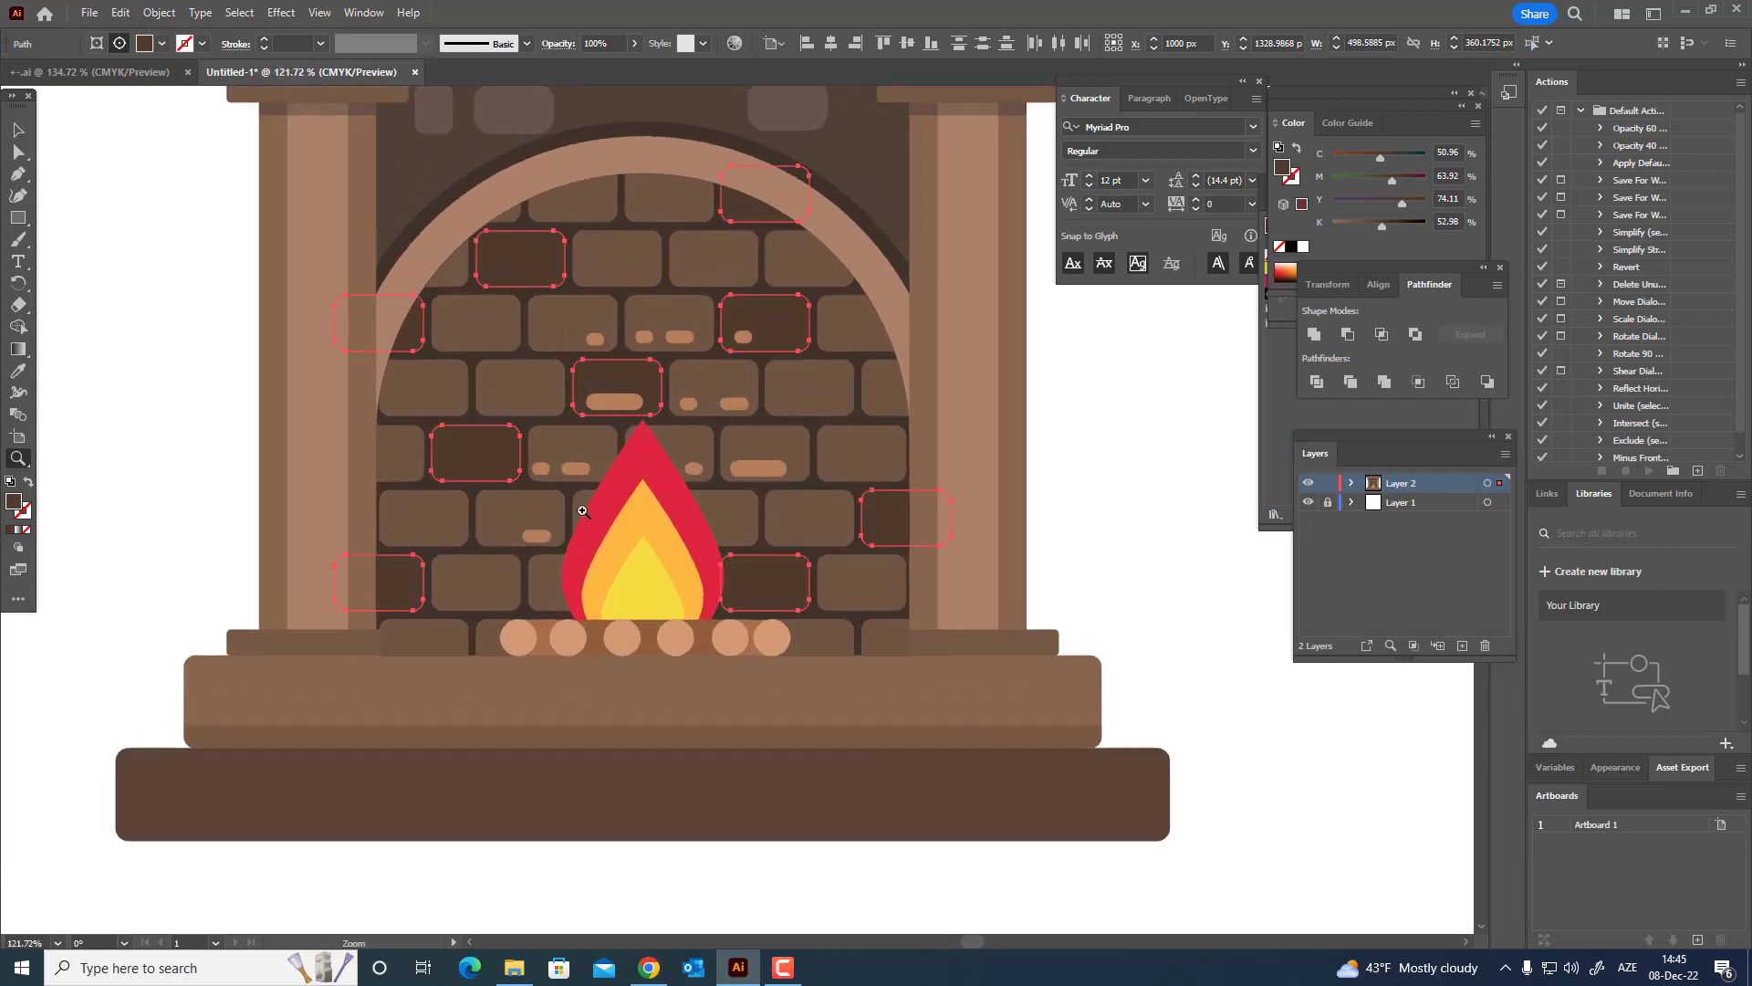
{"action": "double_click", "coordinate": [15, 503]}
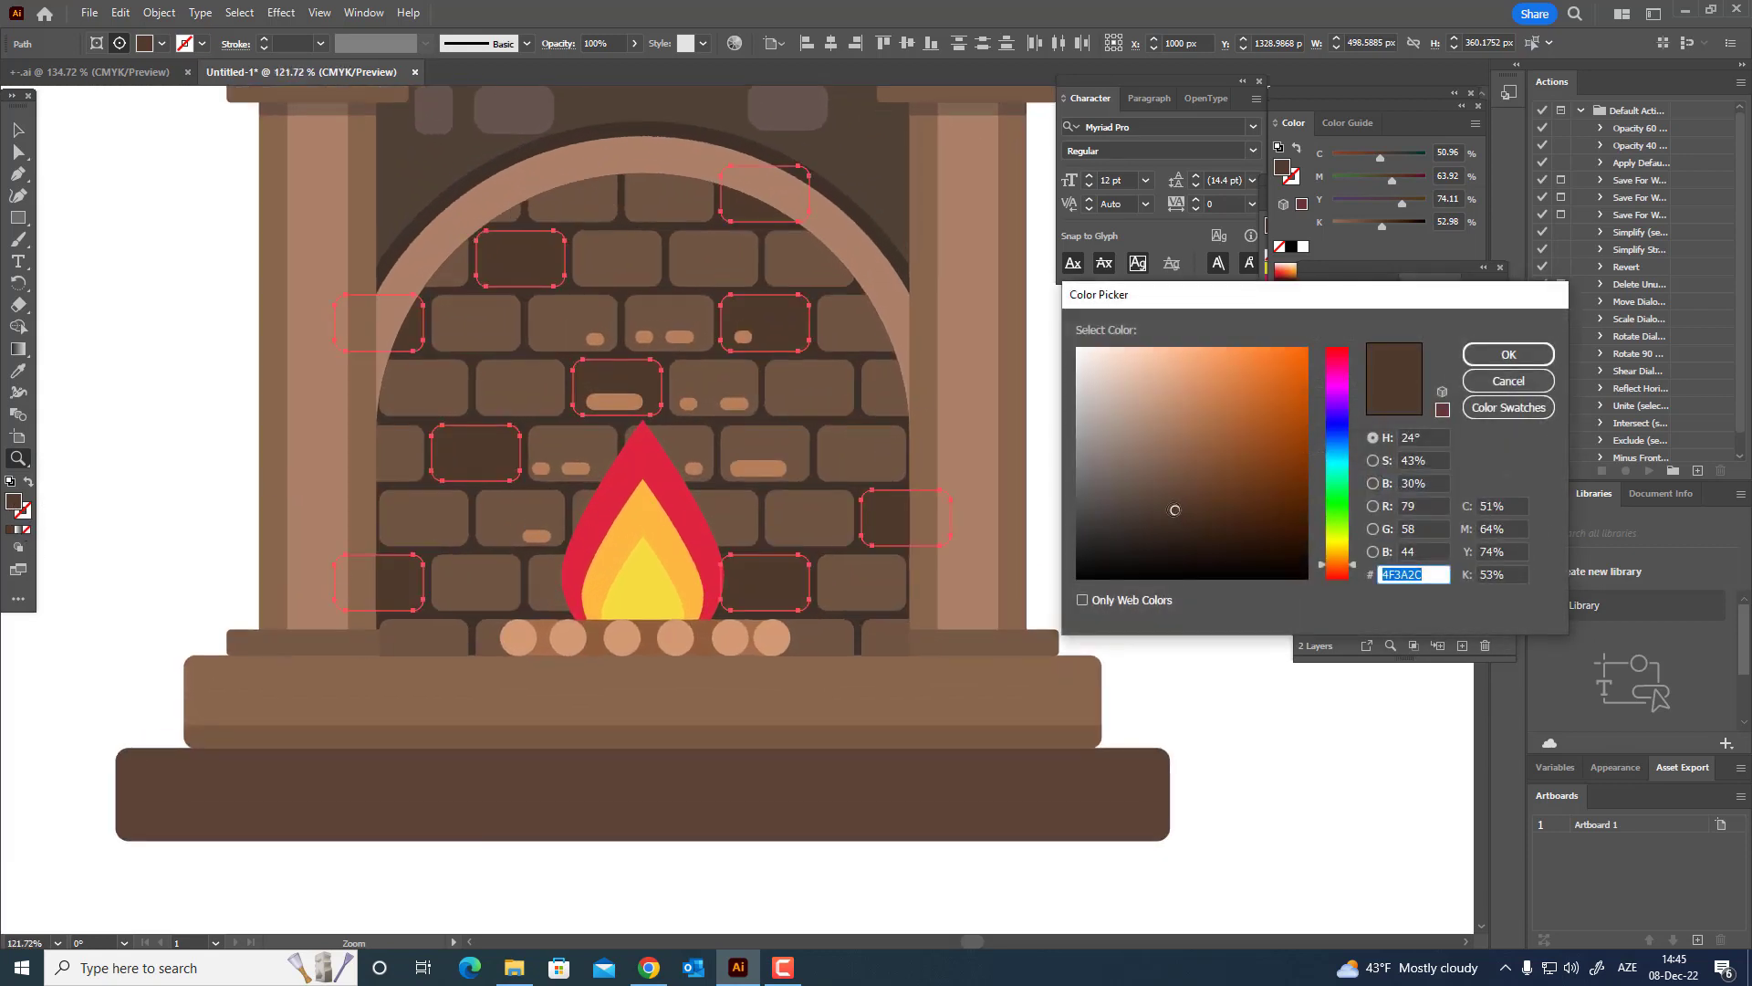
{"action": "left_click", "coordinate": [1497, 379]}
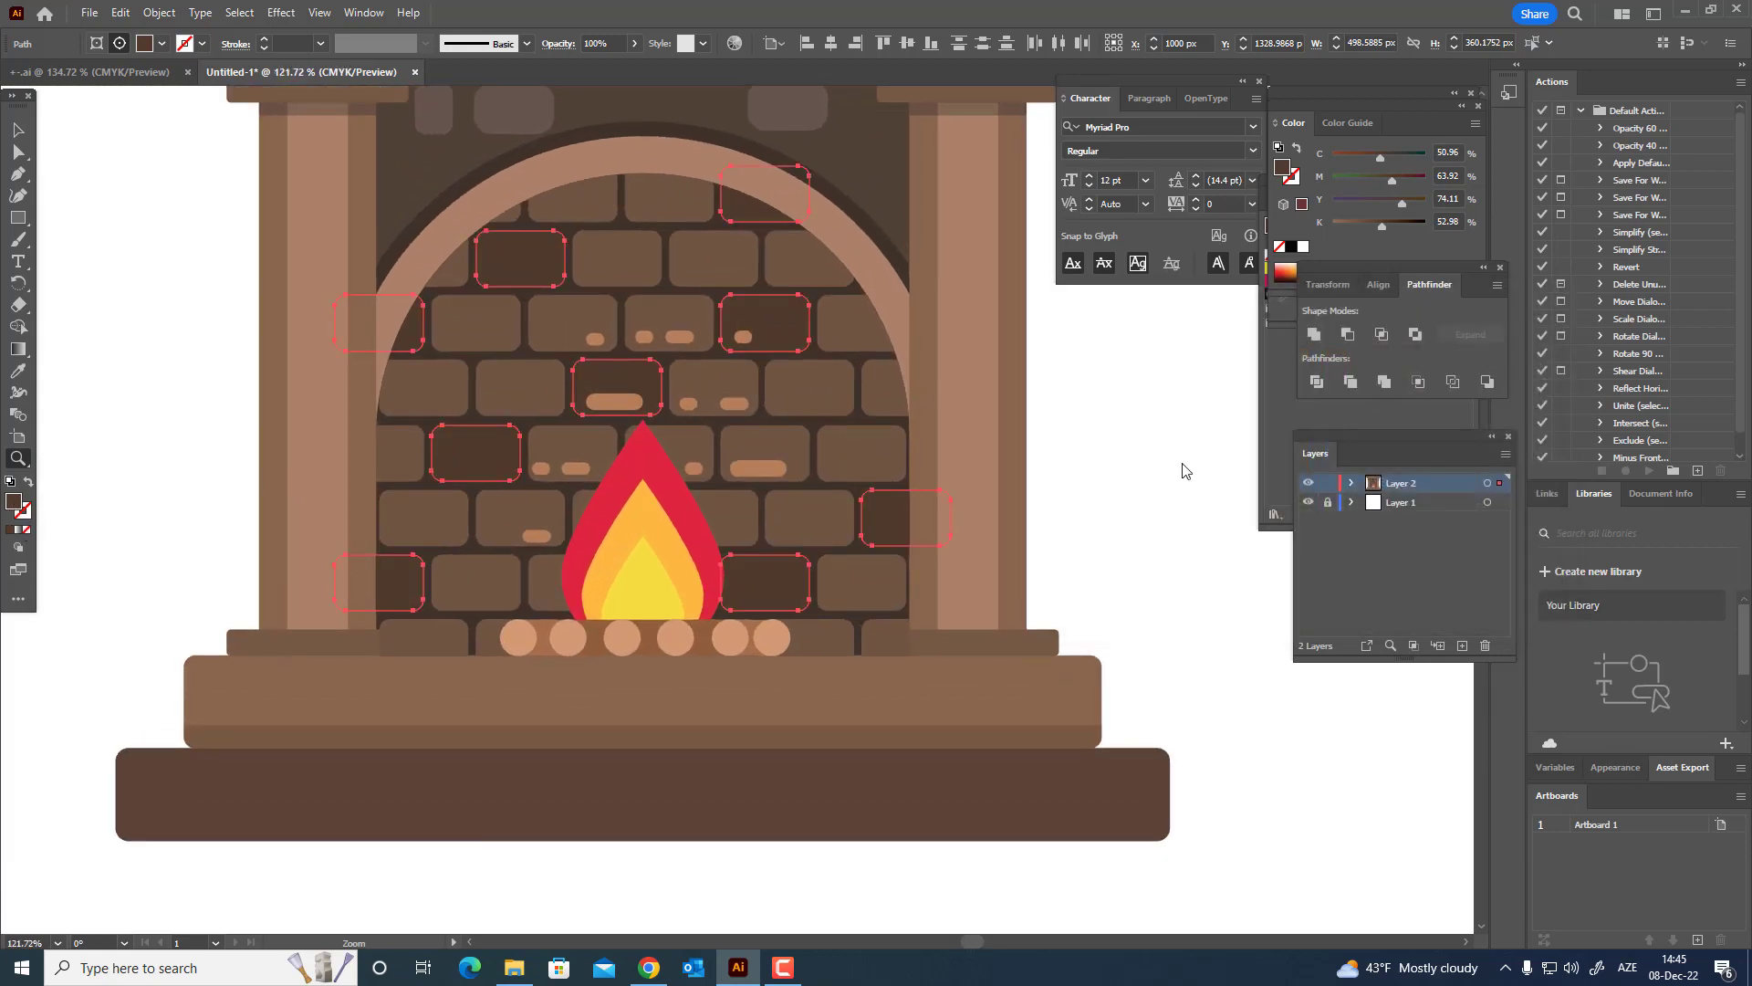
{"action": "key", "text": "ctrl+z"}
- Darken the selected bricks' fill to about C 51, M 63, Y 73, K 49 and deselect them
{"action": "left_click_drag", "start_coordinate": [825, 465], "coordinate": [844, 584]}
{"action": "double_click", "coordinate": [12, 501]}
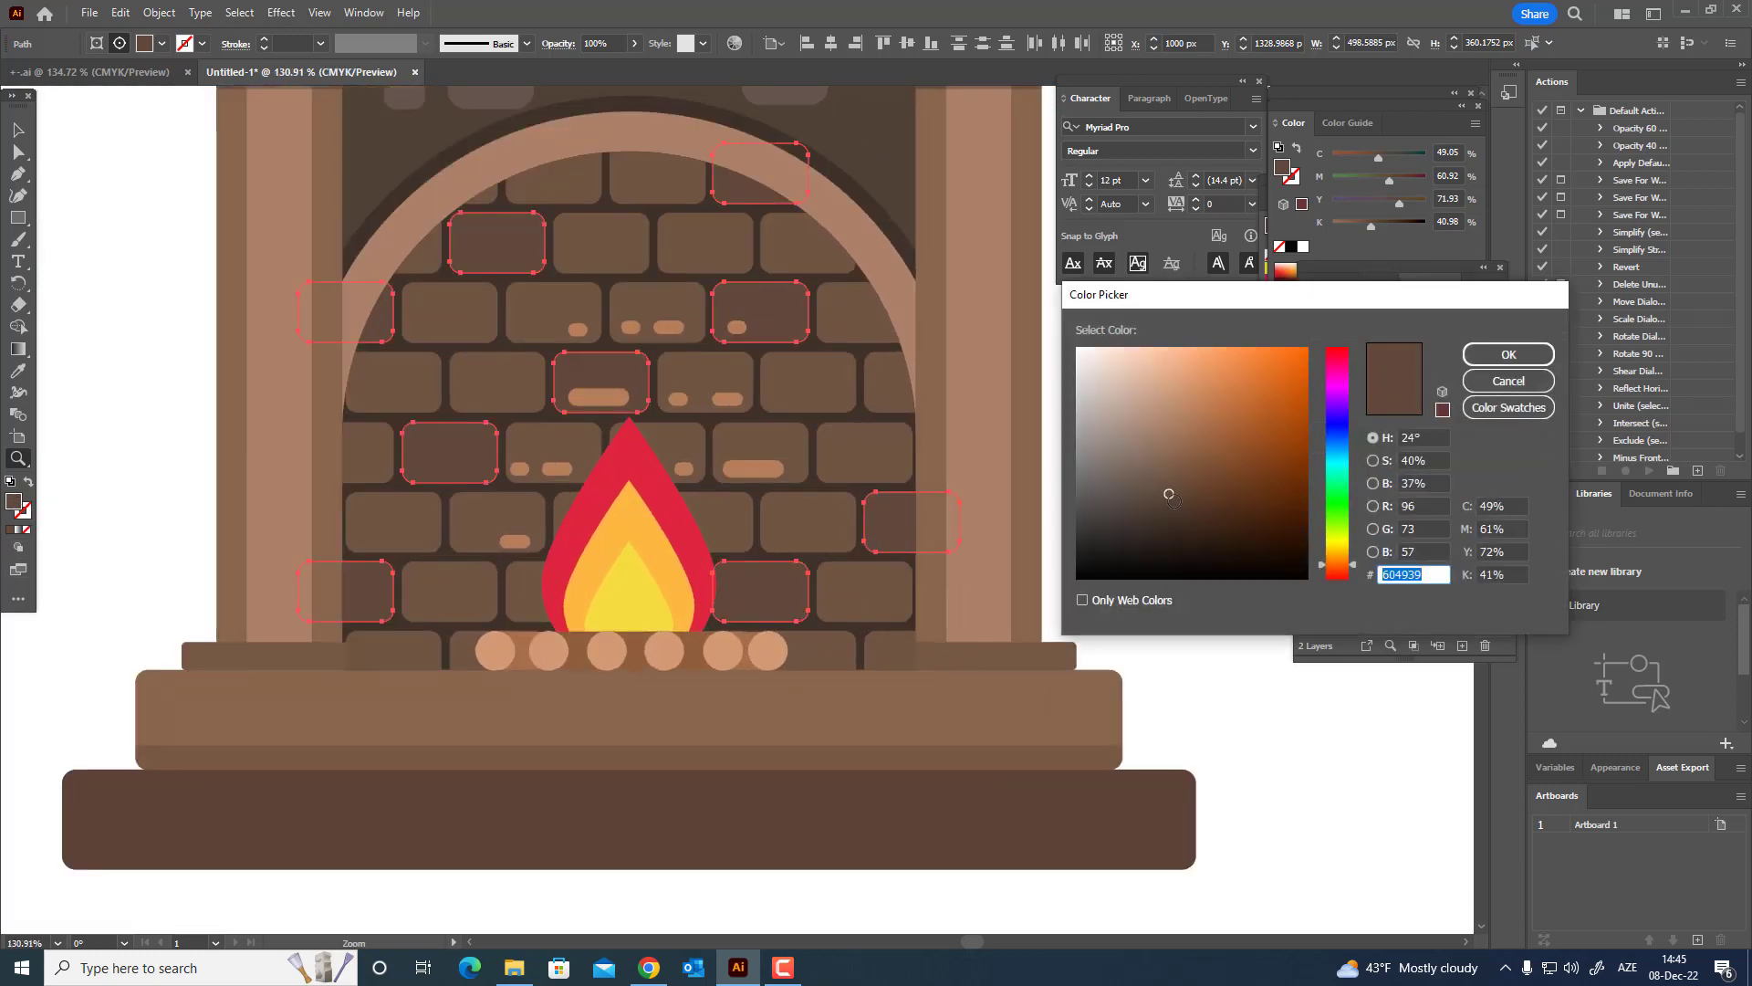
{"action": "left_click", "coordinate": [1542, 353]}
{"action": "left_click_drag", "start_coordinate": [1024, 370], "coordinate": [965, 435]}
{"action": "left_click_drag", "start_coordinate": [655, 319], "coordinate": [667, 316]}
{"action": "left_click", "coordinate": [22, 133]}
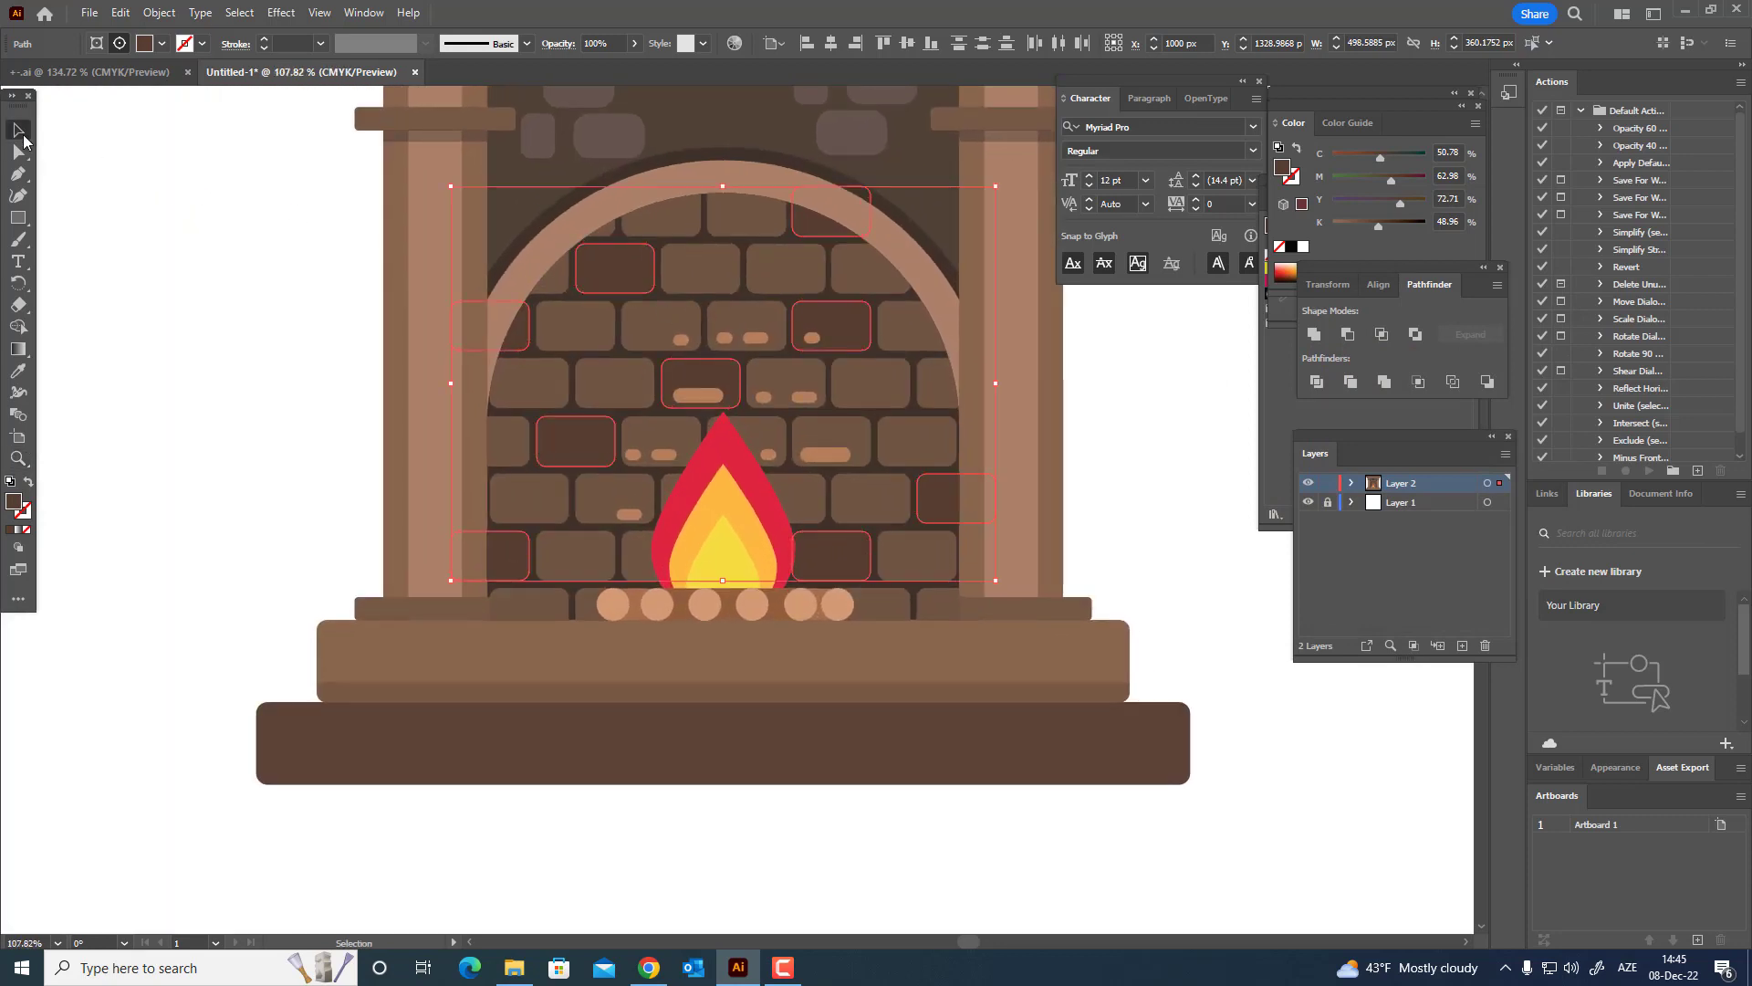
{"action": "left_click", "coordinate": [289, 317]}
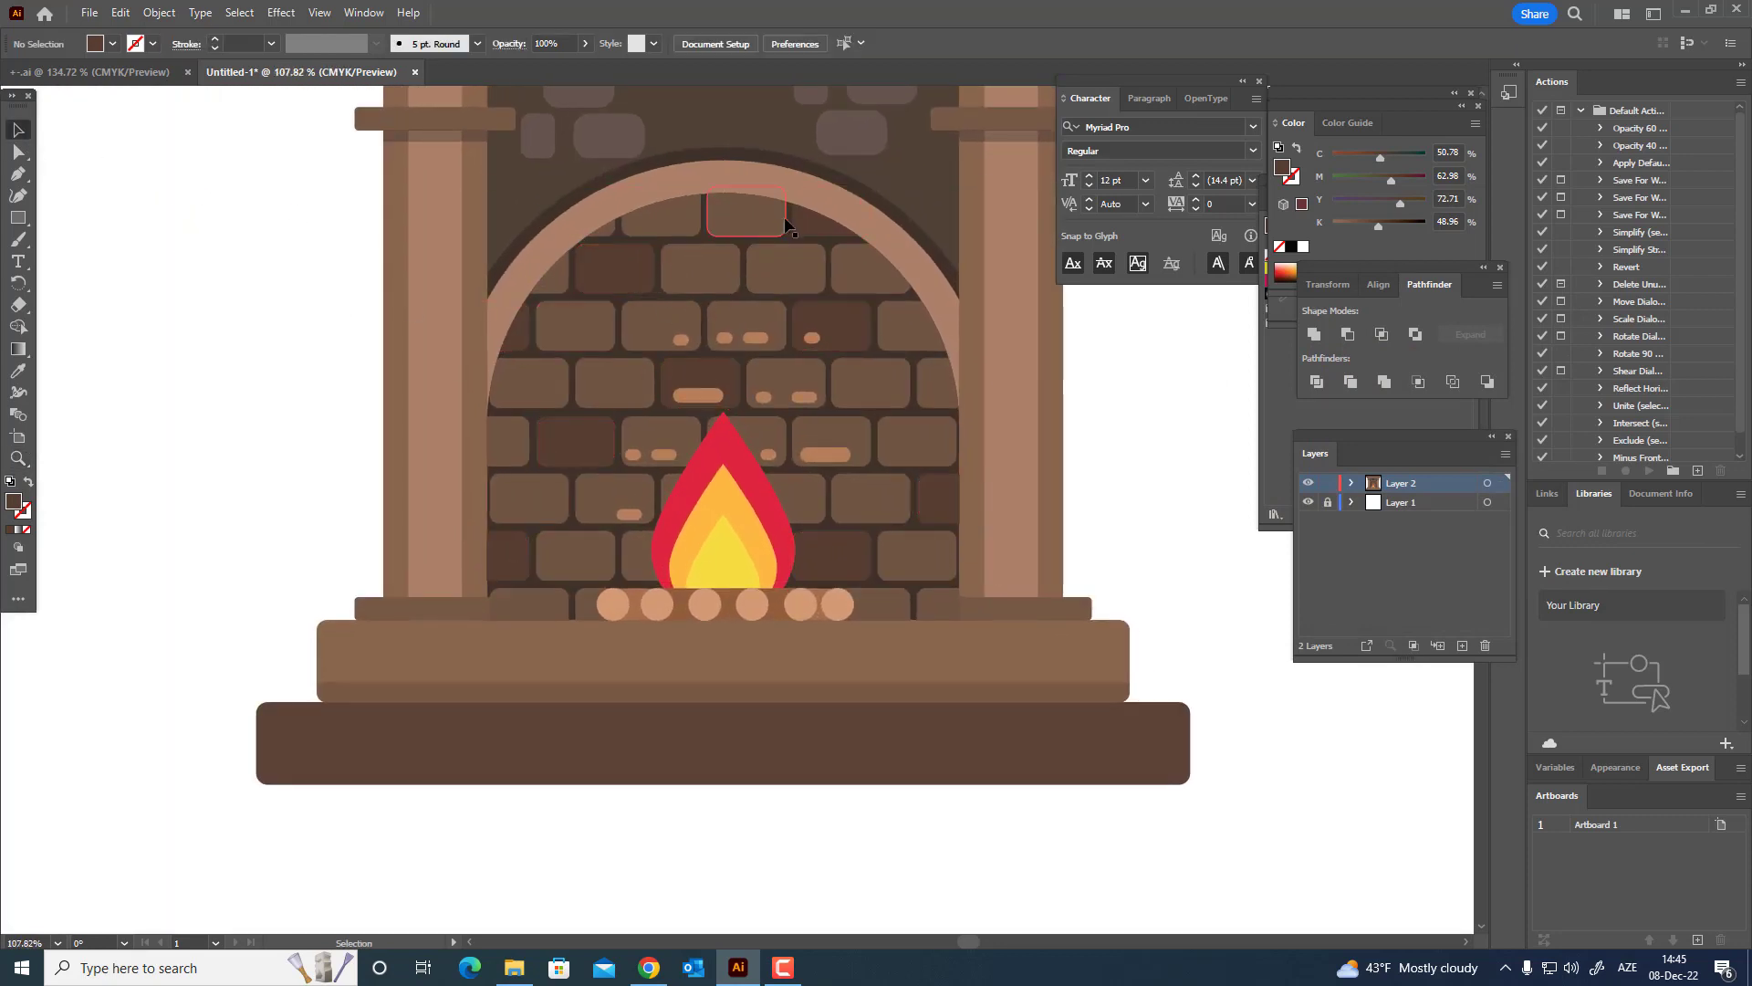
- Select the light brown arch border and offset its path by -20 px with miter joins and a miter limit of 4
{"action": "left_click", "coordinate": [745, 183]}
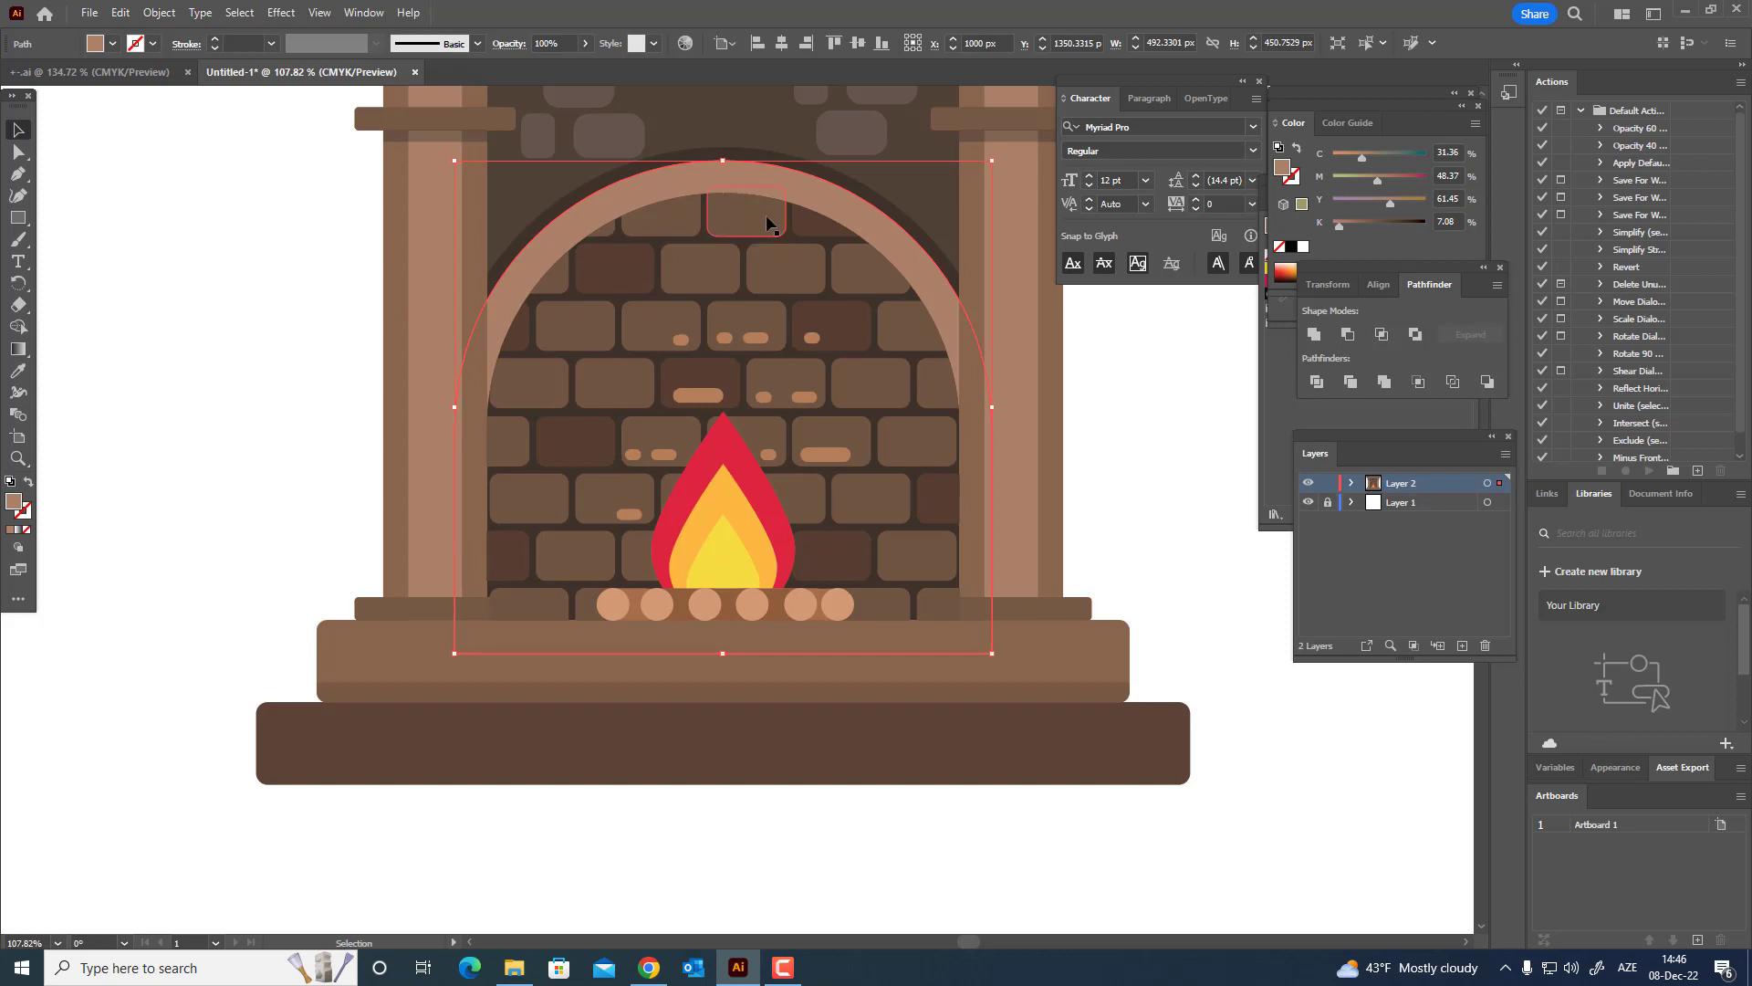
{"action": "left_click", "coordinate": [817, 236]}
{"action": "key", "text": "z"}
{"action": "left_click_drag", "start_coordinate": [809, 323], "coordinate": [762, 337]}
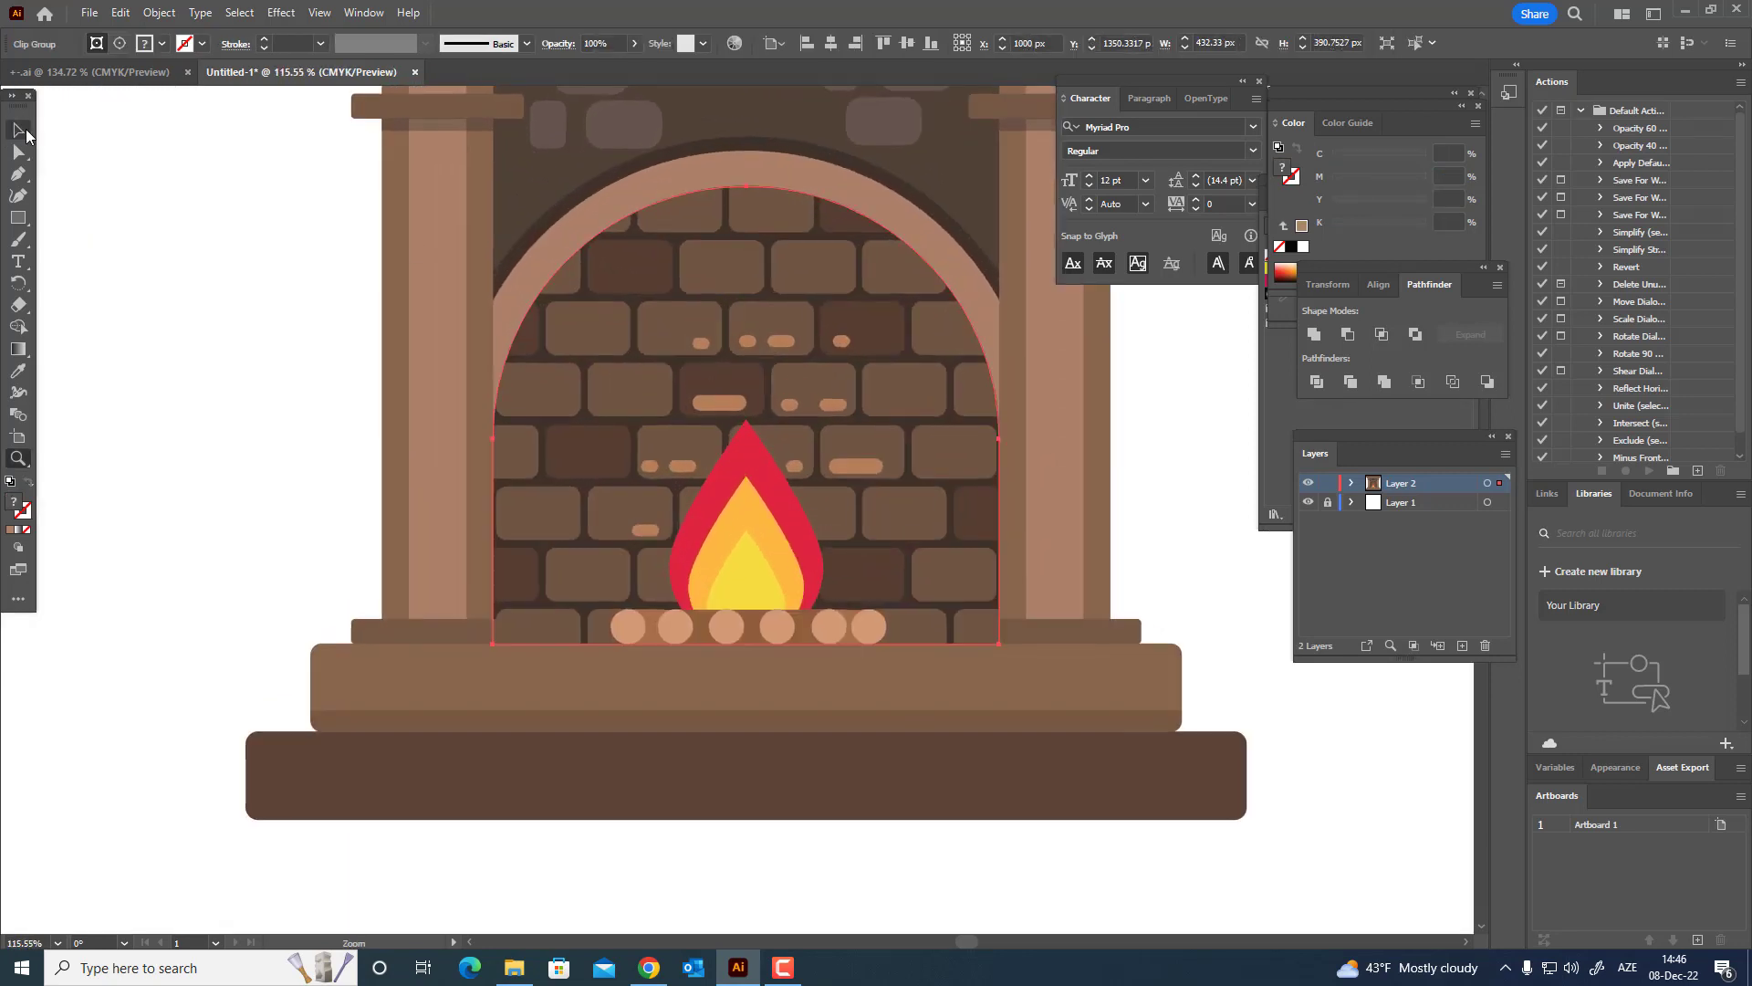
{"action": "left_click", "coordinate": [646, 193]}
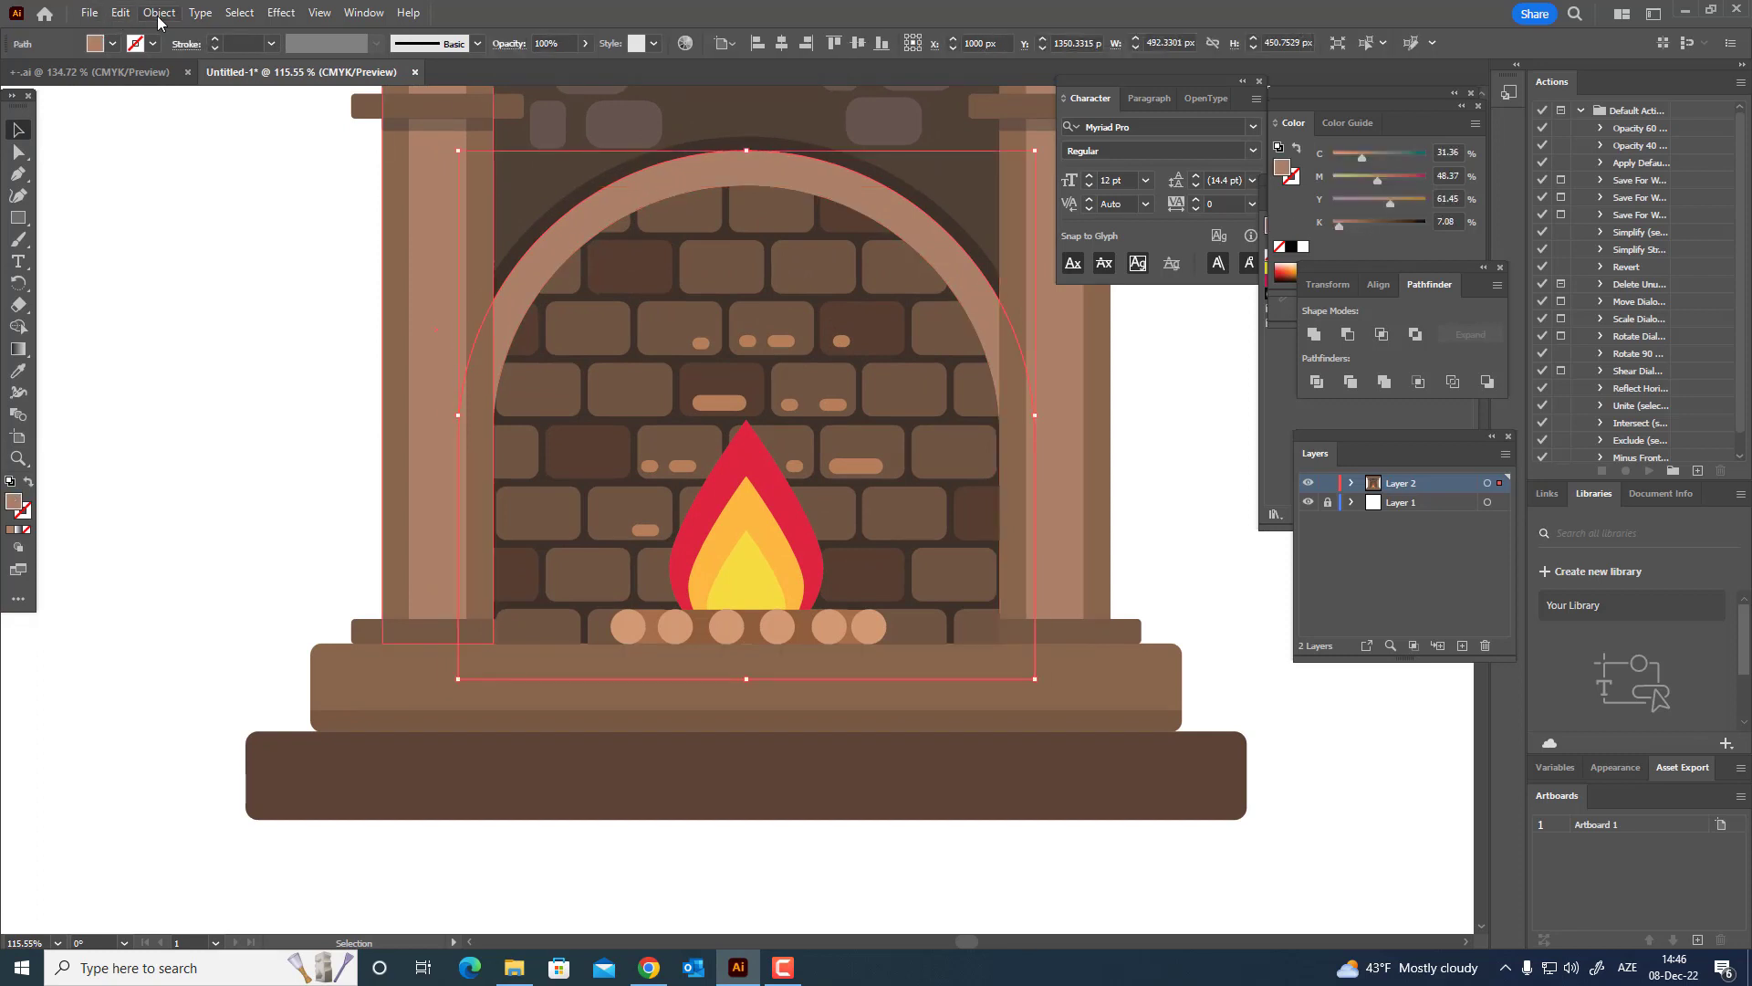
{"action": "left_click", "coordinate": [158, 14]}
{"action": "mouse_move", "coordinate": [233, 467]}
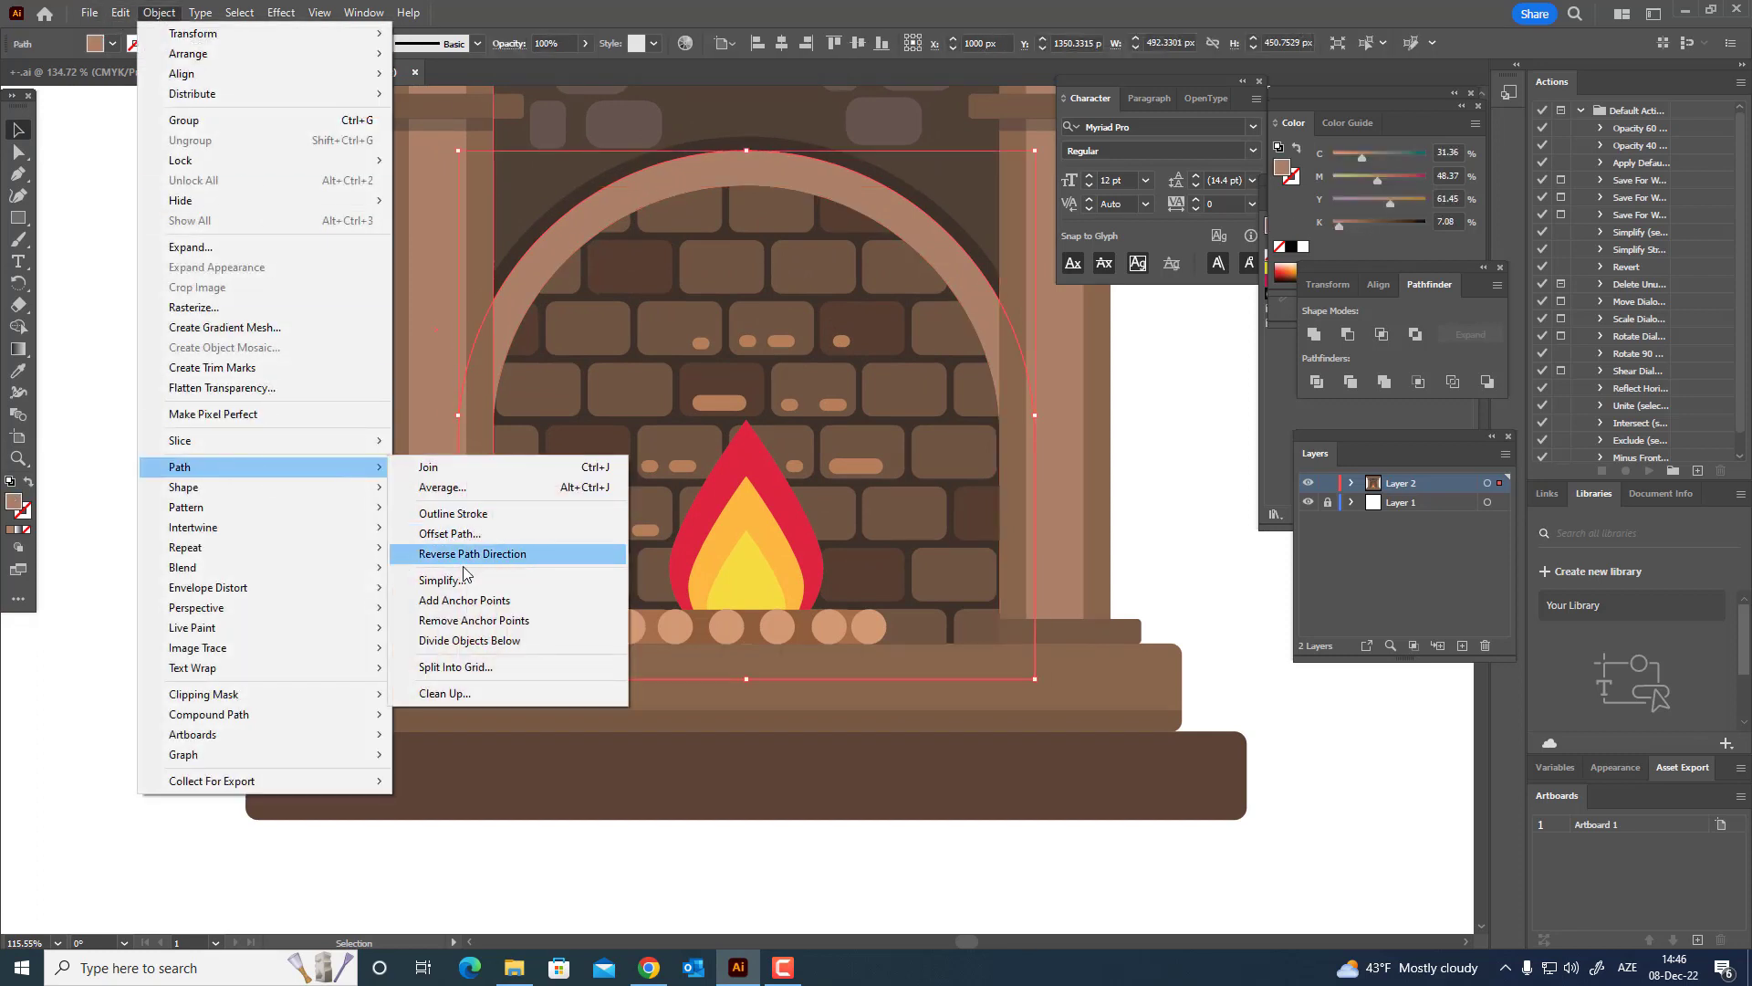
{"action": "left_click", "coordinate": [457, 534]}
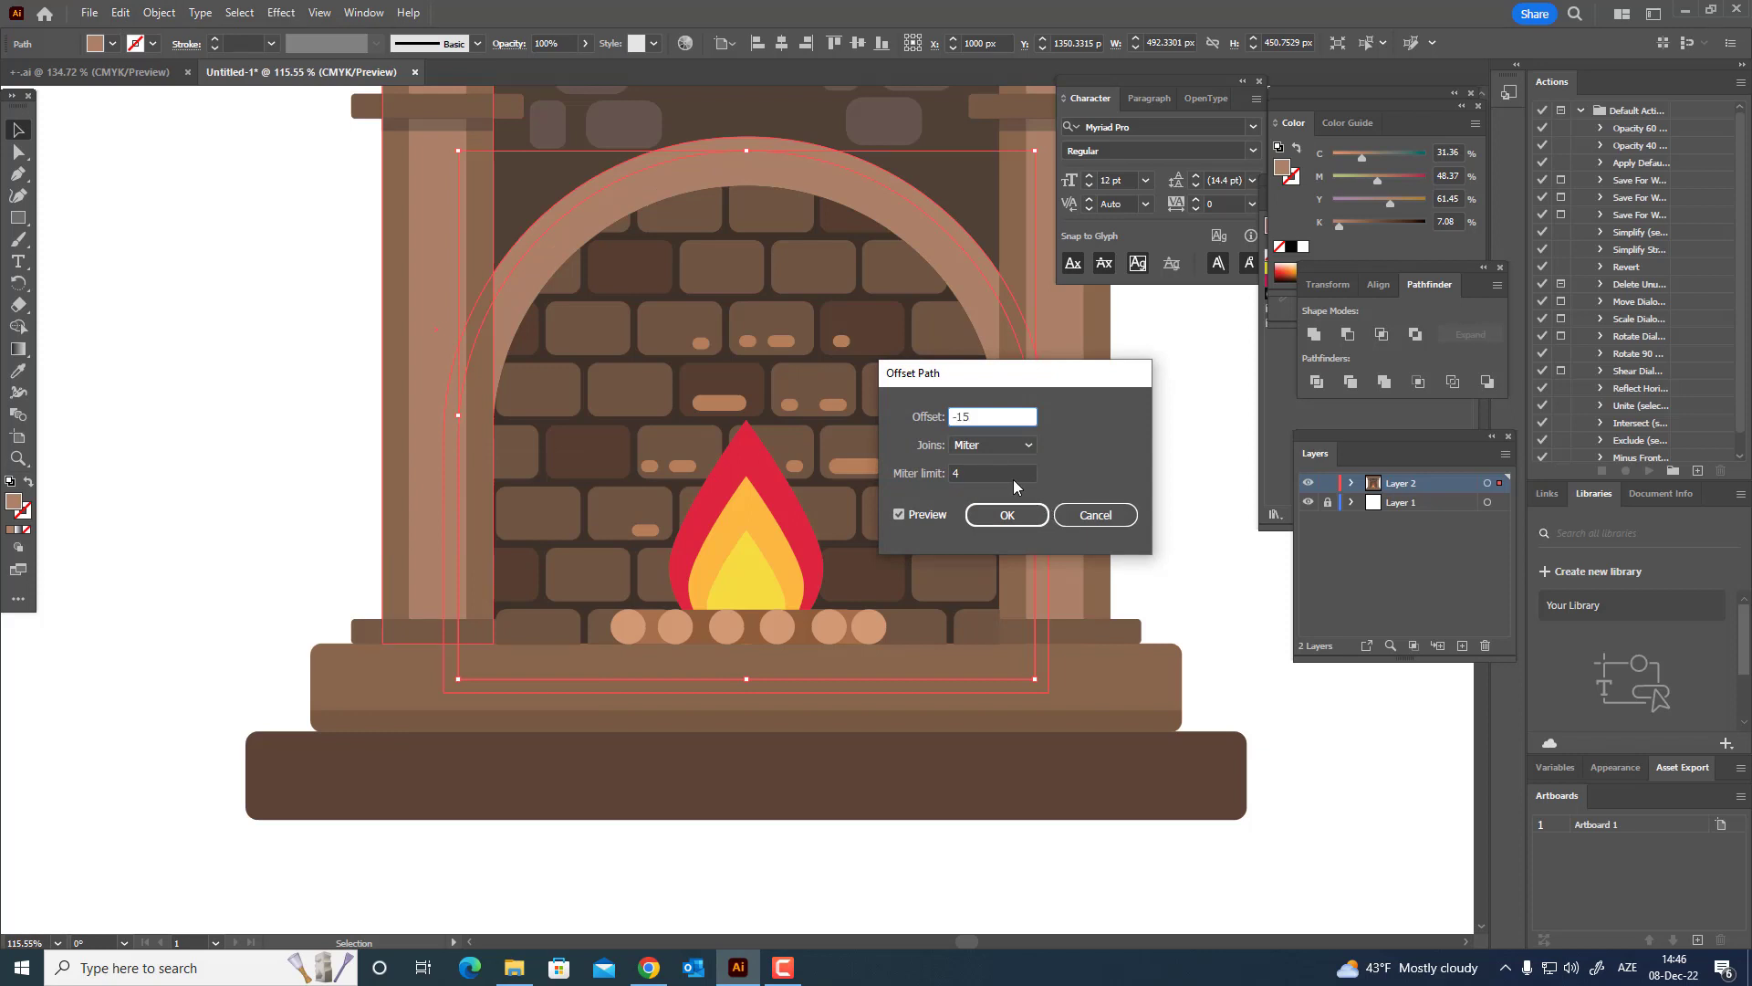
{"action": "left_click", "coordinate": [1009, 471]}
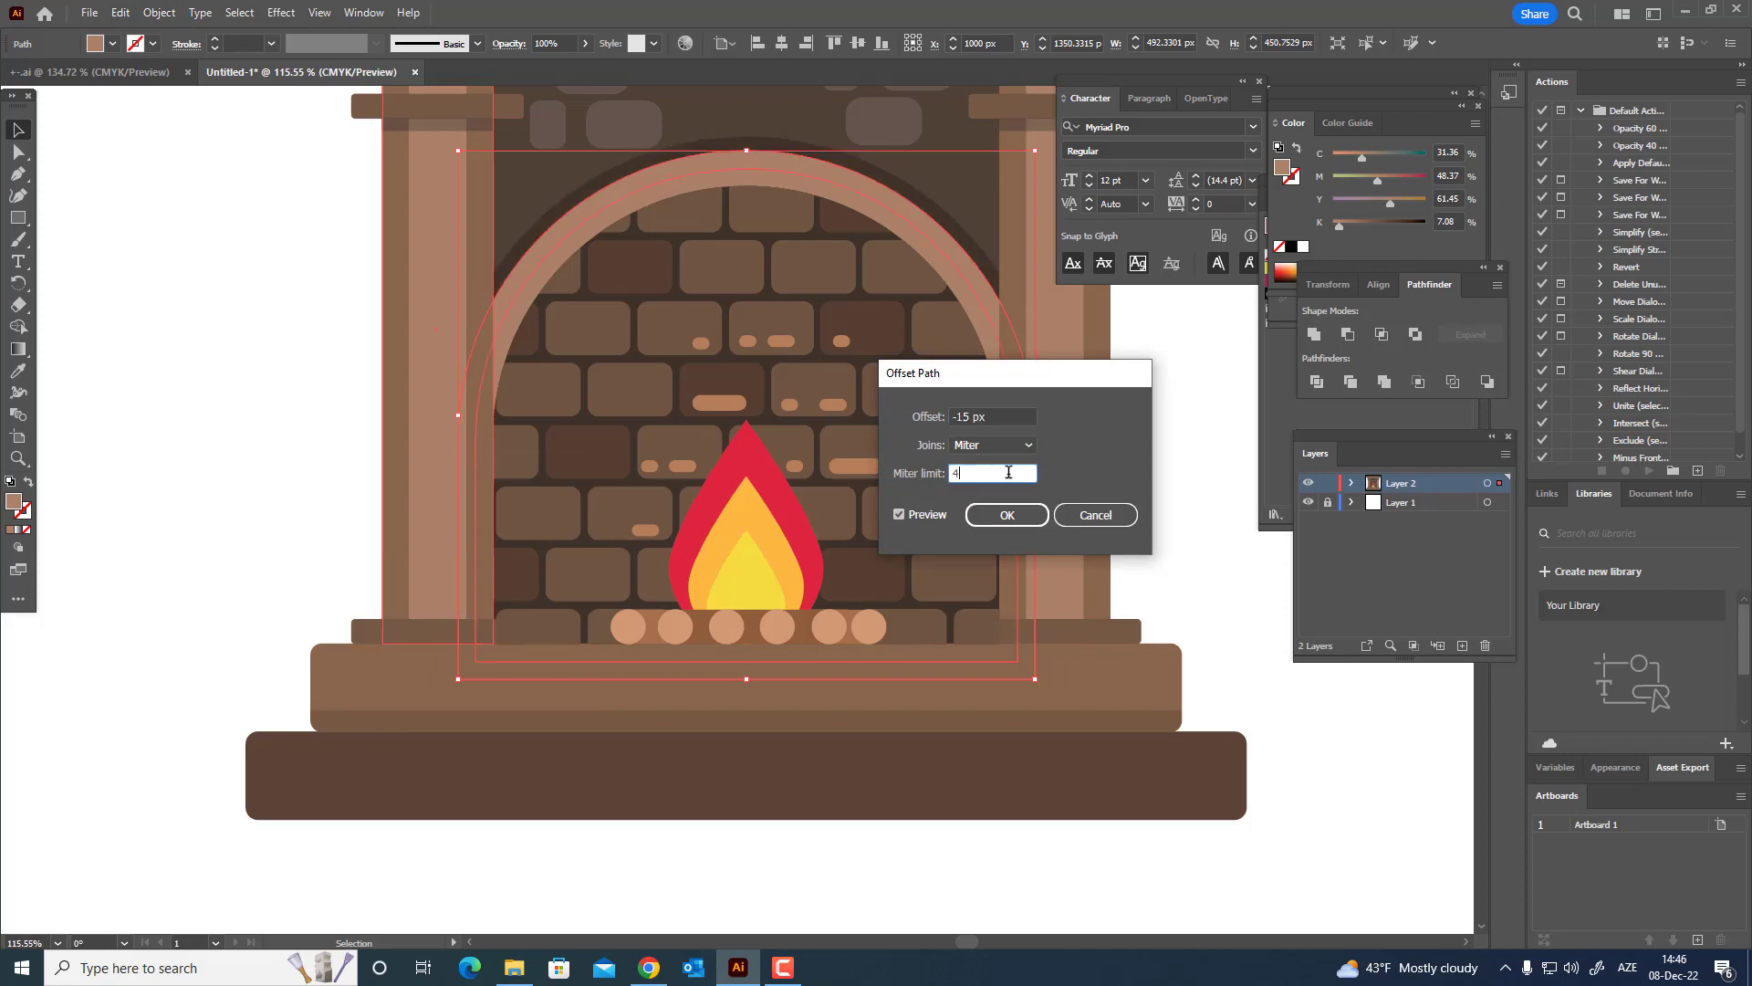
{"action": "left_click", "coordinate": [963, 416]}
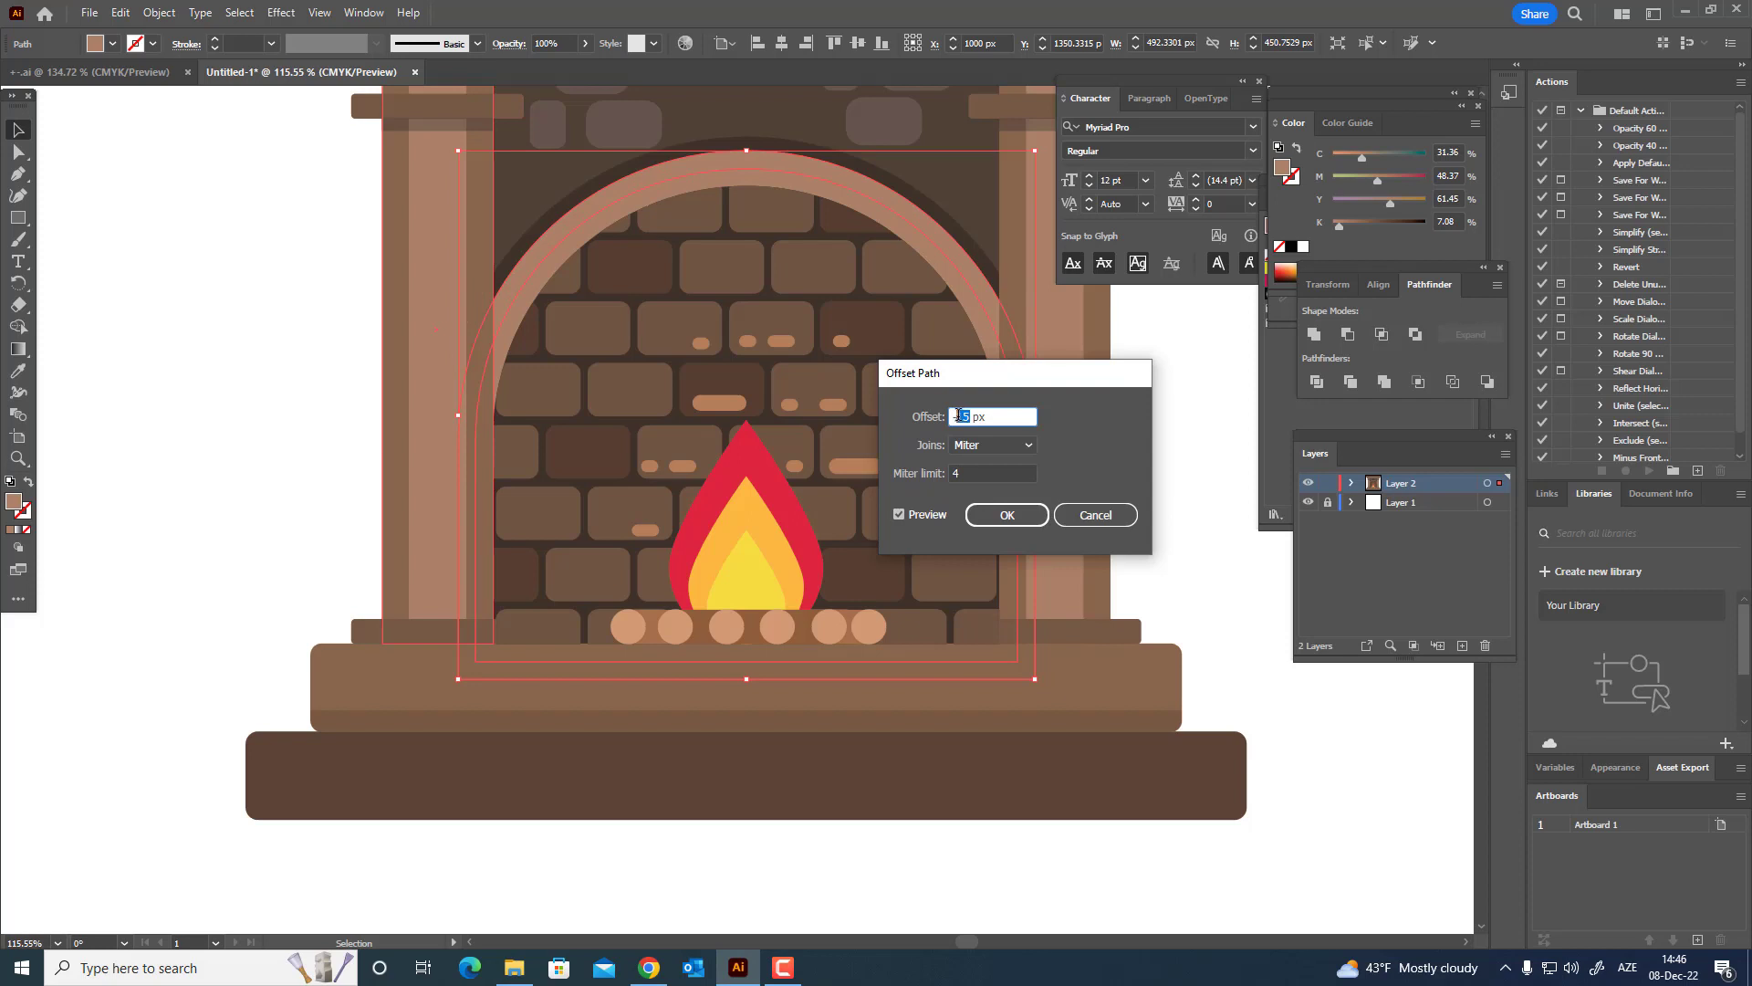
{"action": "type", "text": "20"}
{"action": "left_click", "coordinate": [1009, 470]}
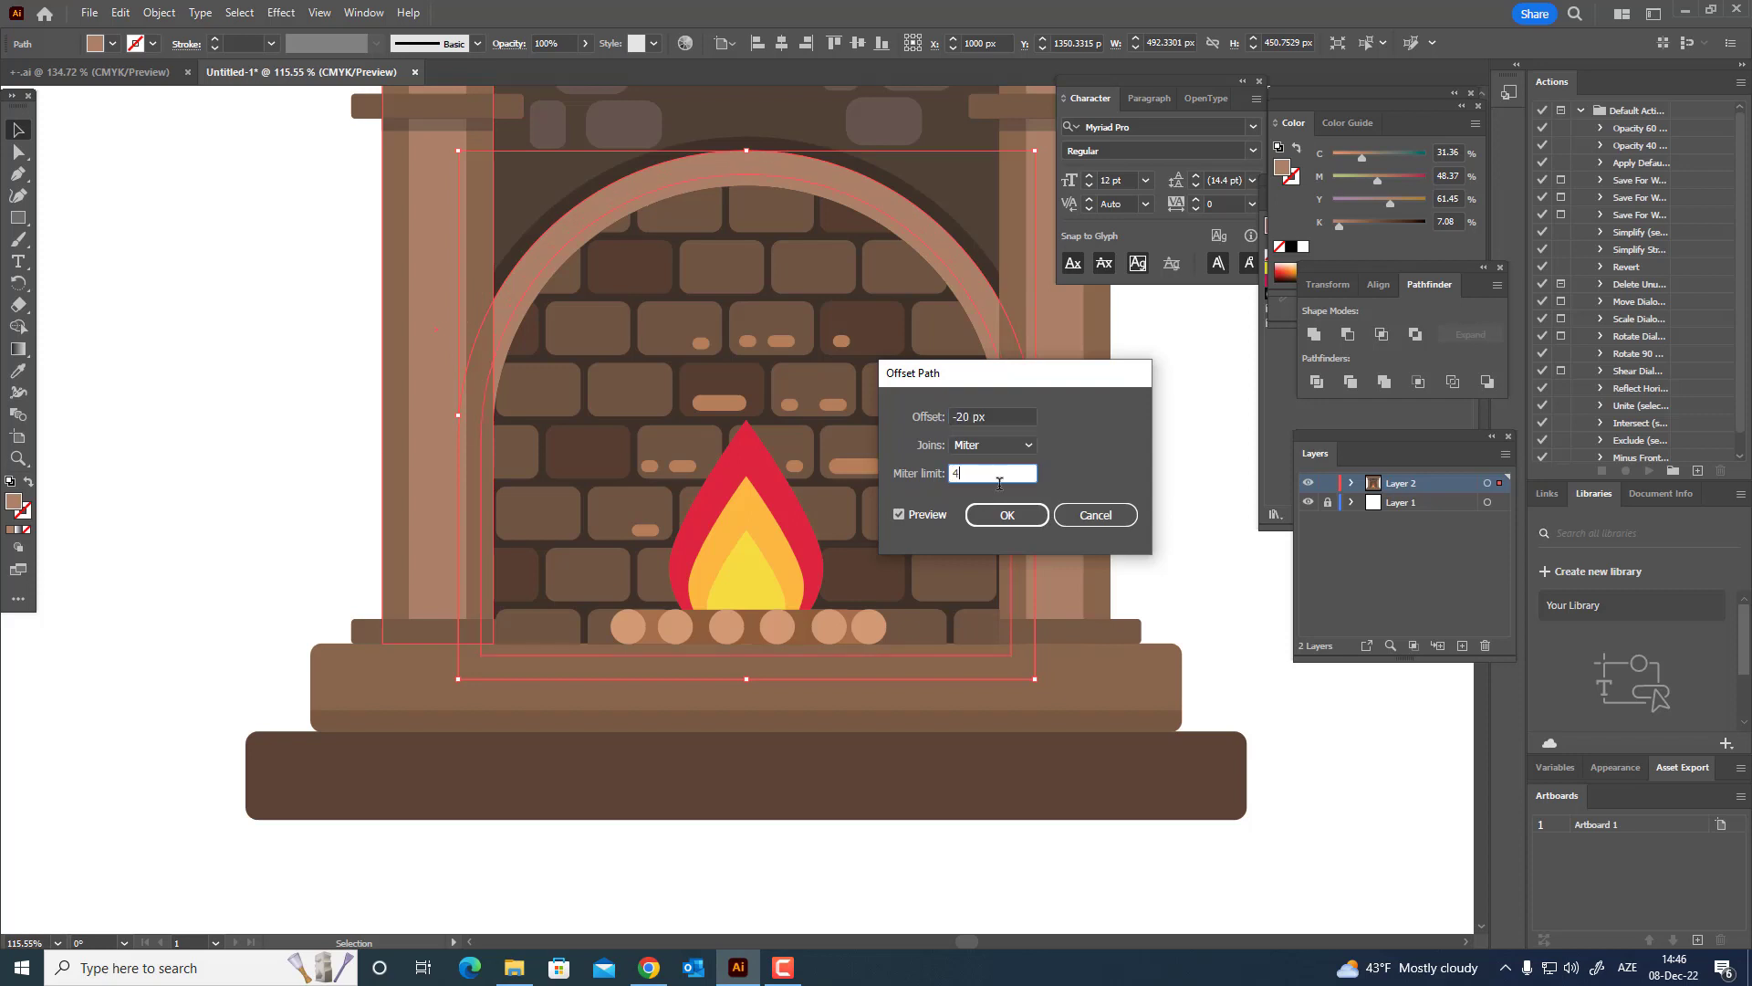
{"action": "left_click", "coordinate": [1007, 515]}
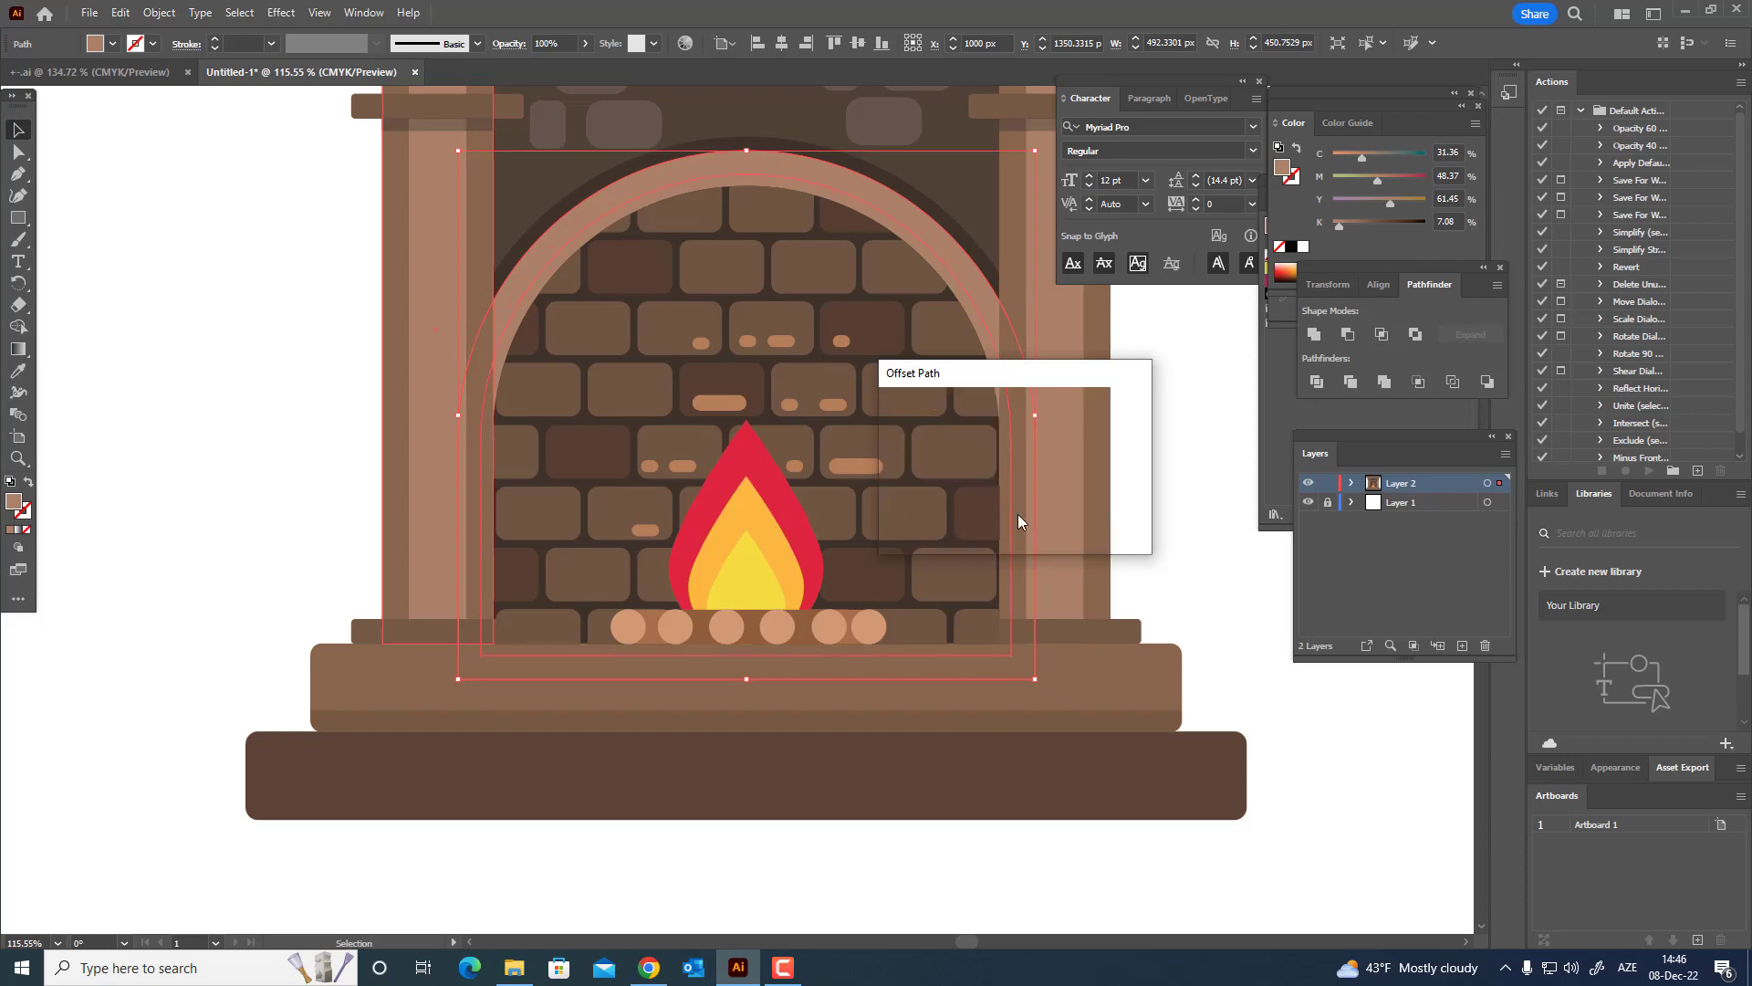
- Fill the inner offset arch with the orange-brown sampled from the brick highlights, about C 26, M 53, Y 71, K 7
{"action": "double_click", "coordinate": [20, 503]}
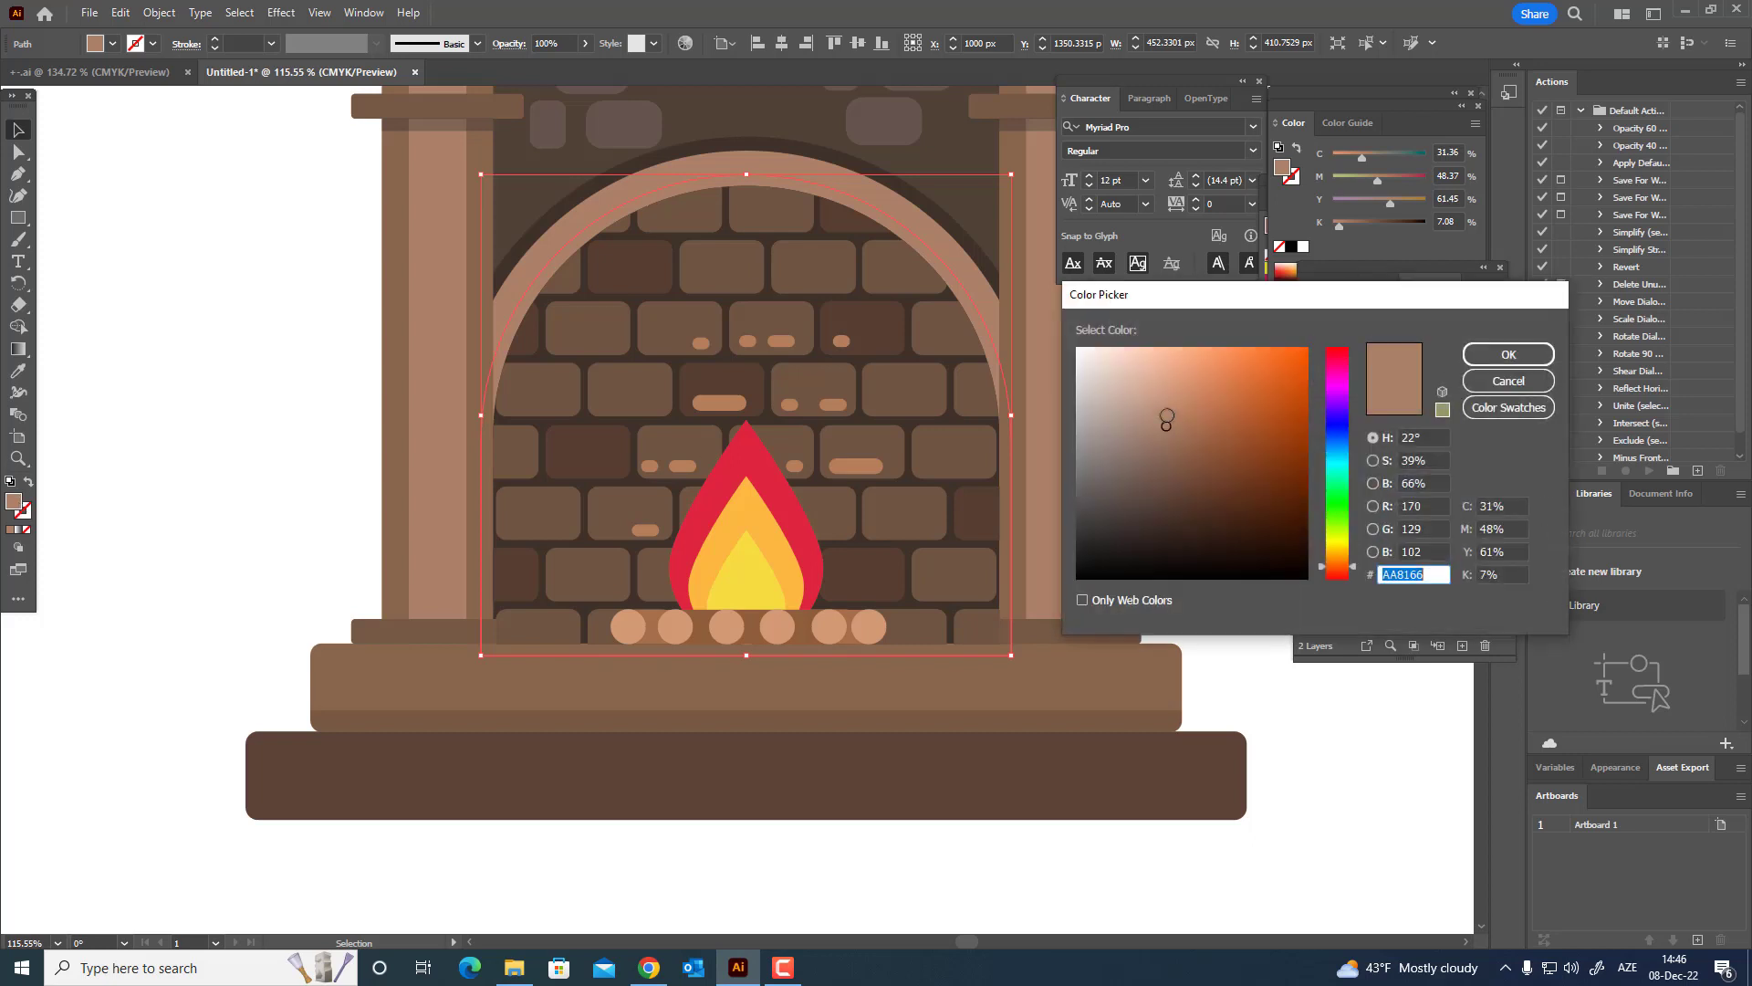
{"action": "left_click", "coordinate": [1161, 411]}
{"action": "left_click", "coordinate": [1497, 354]}
{"action": "key", "text": "z"}
{"action": "mouse_move", "coordinate": [961, 343]}
{"action": "left_mouse_down"}
{"action": "mouse_move", "coordinate": [876, 352]}
{"action": "mouse_move", "coordinate": [990, 356]}
{"action": "left_mouse_up"}
{"action": "left_click", "coordinate": [683, 410]}
- Directly select the outer arch border, recolor it with the brown sampled from a regular brick inside the arch, and deselect it
{"action": "key", "text": "z"}
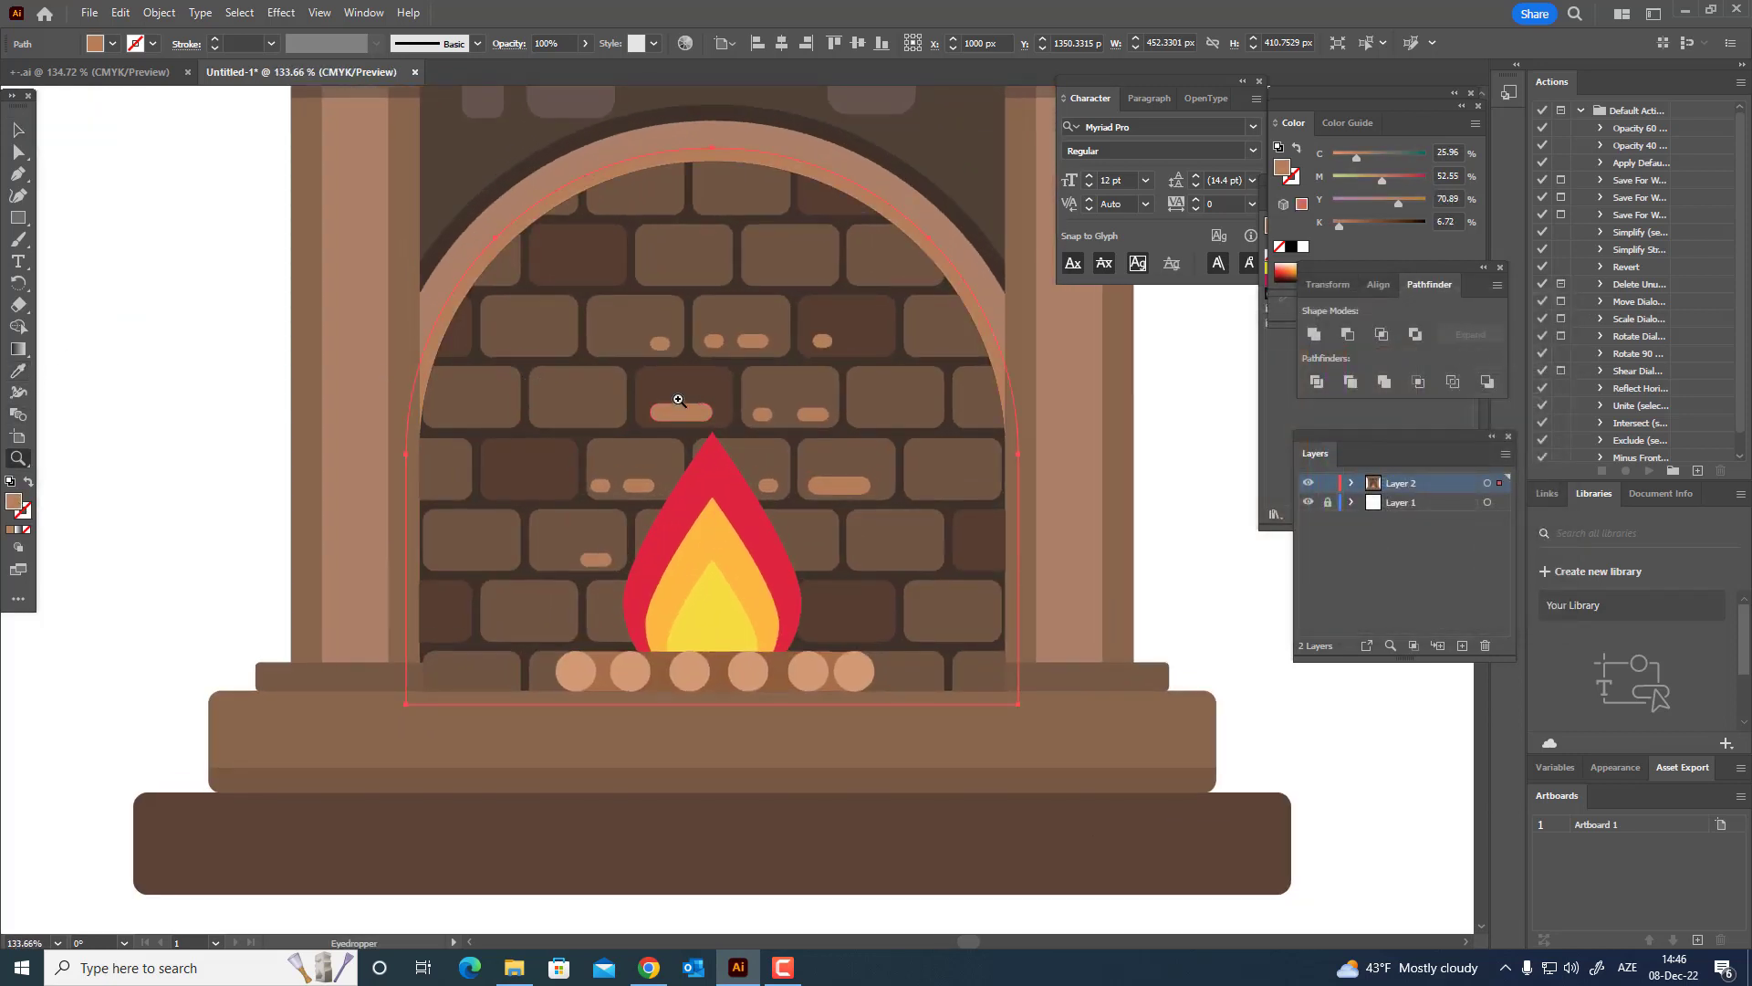
{"action": "mouse_move", "coordinate": [671, 407]}
{"action": "left_mouse_down"}
{"action": "mouse_move", "coordinate": [520, 411]}
{"action": "mouse_move", "coordinate": [661, 421]}
{"action": "left_mouse_up"}
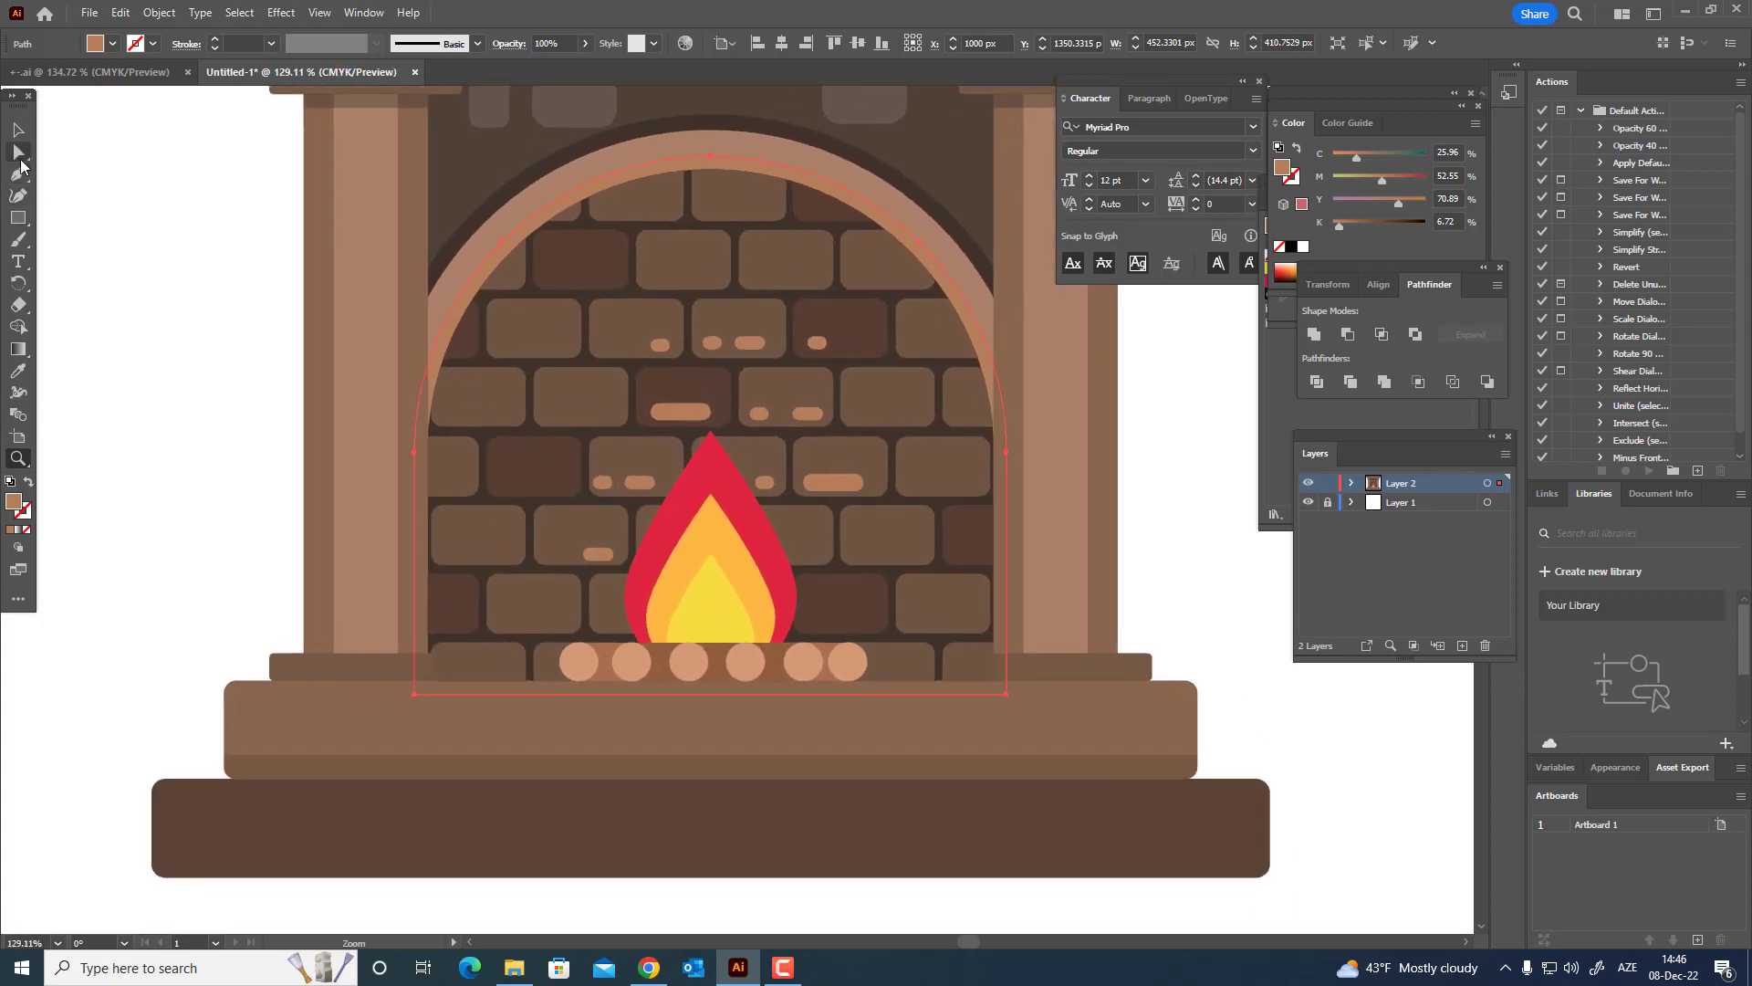
{"action": "left_click", "coordinate": [19, 152]}
{"action": "left_click", "coordinate": [508, 176]}
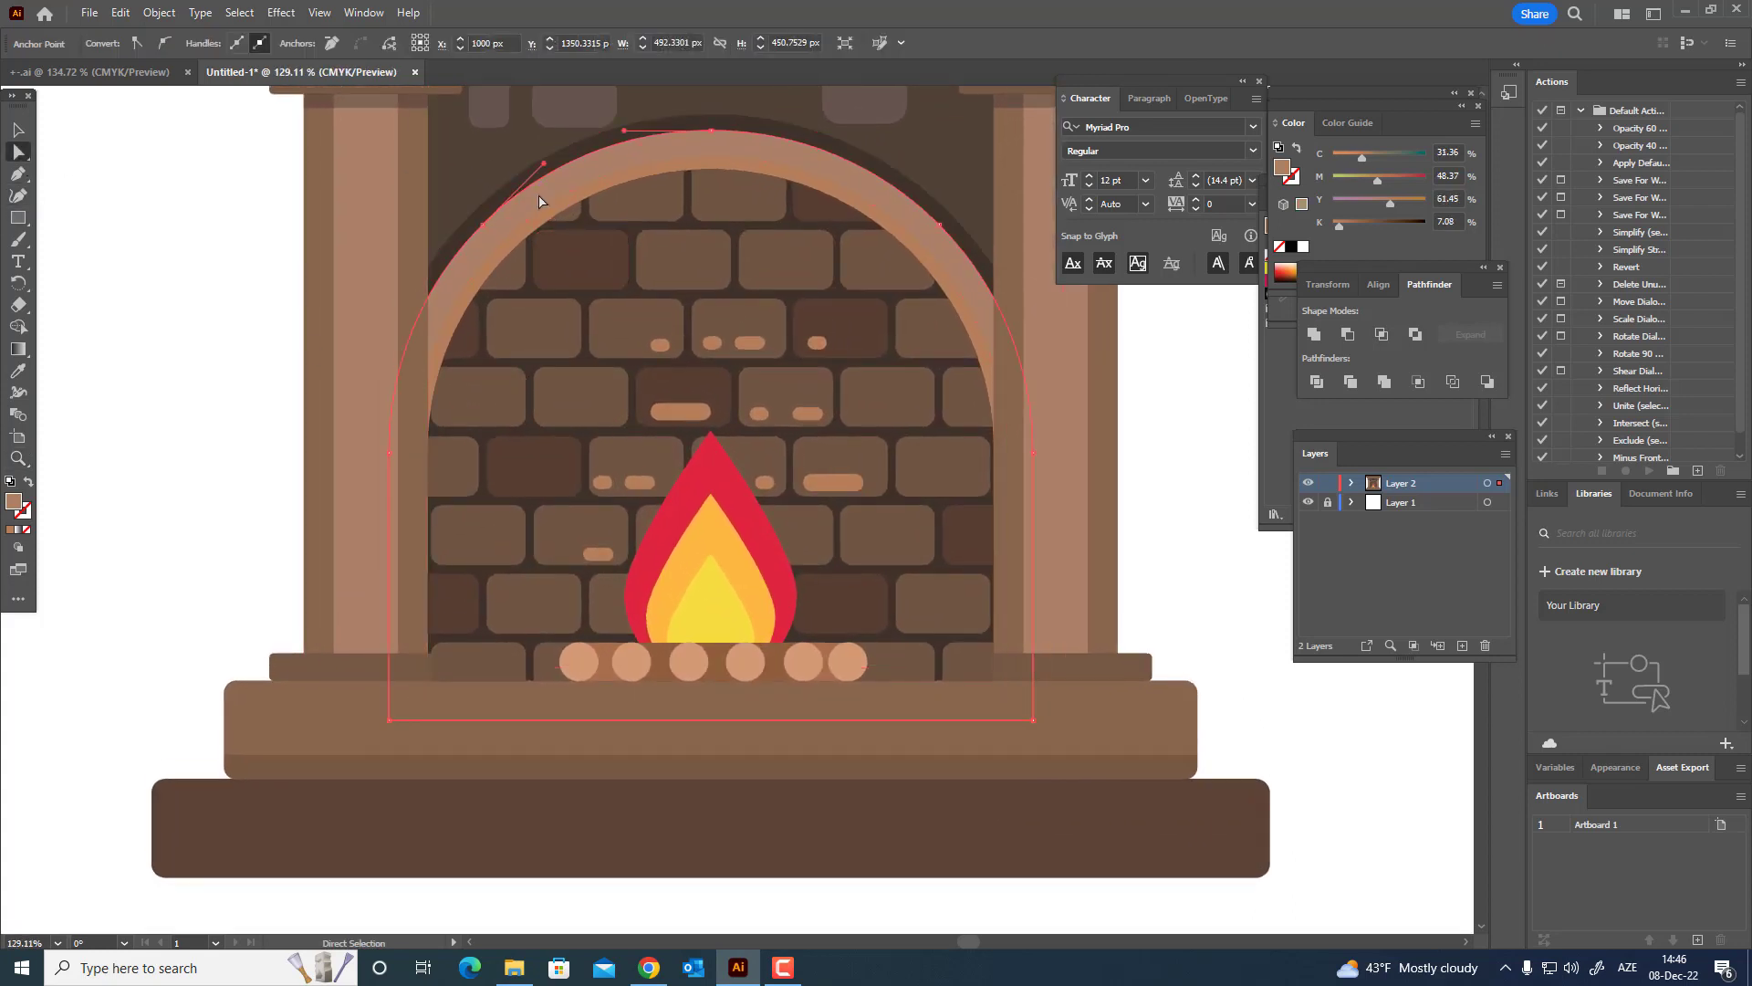
{"action": "key", "text": "i"}
{"action": "left_click", "coordinate": [553, 326]}
{"action": "key", "text": "z"}
{"action": "left_click_drag", "start_coordinate": [560, 310], "coordinate": [468, 446]}
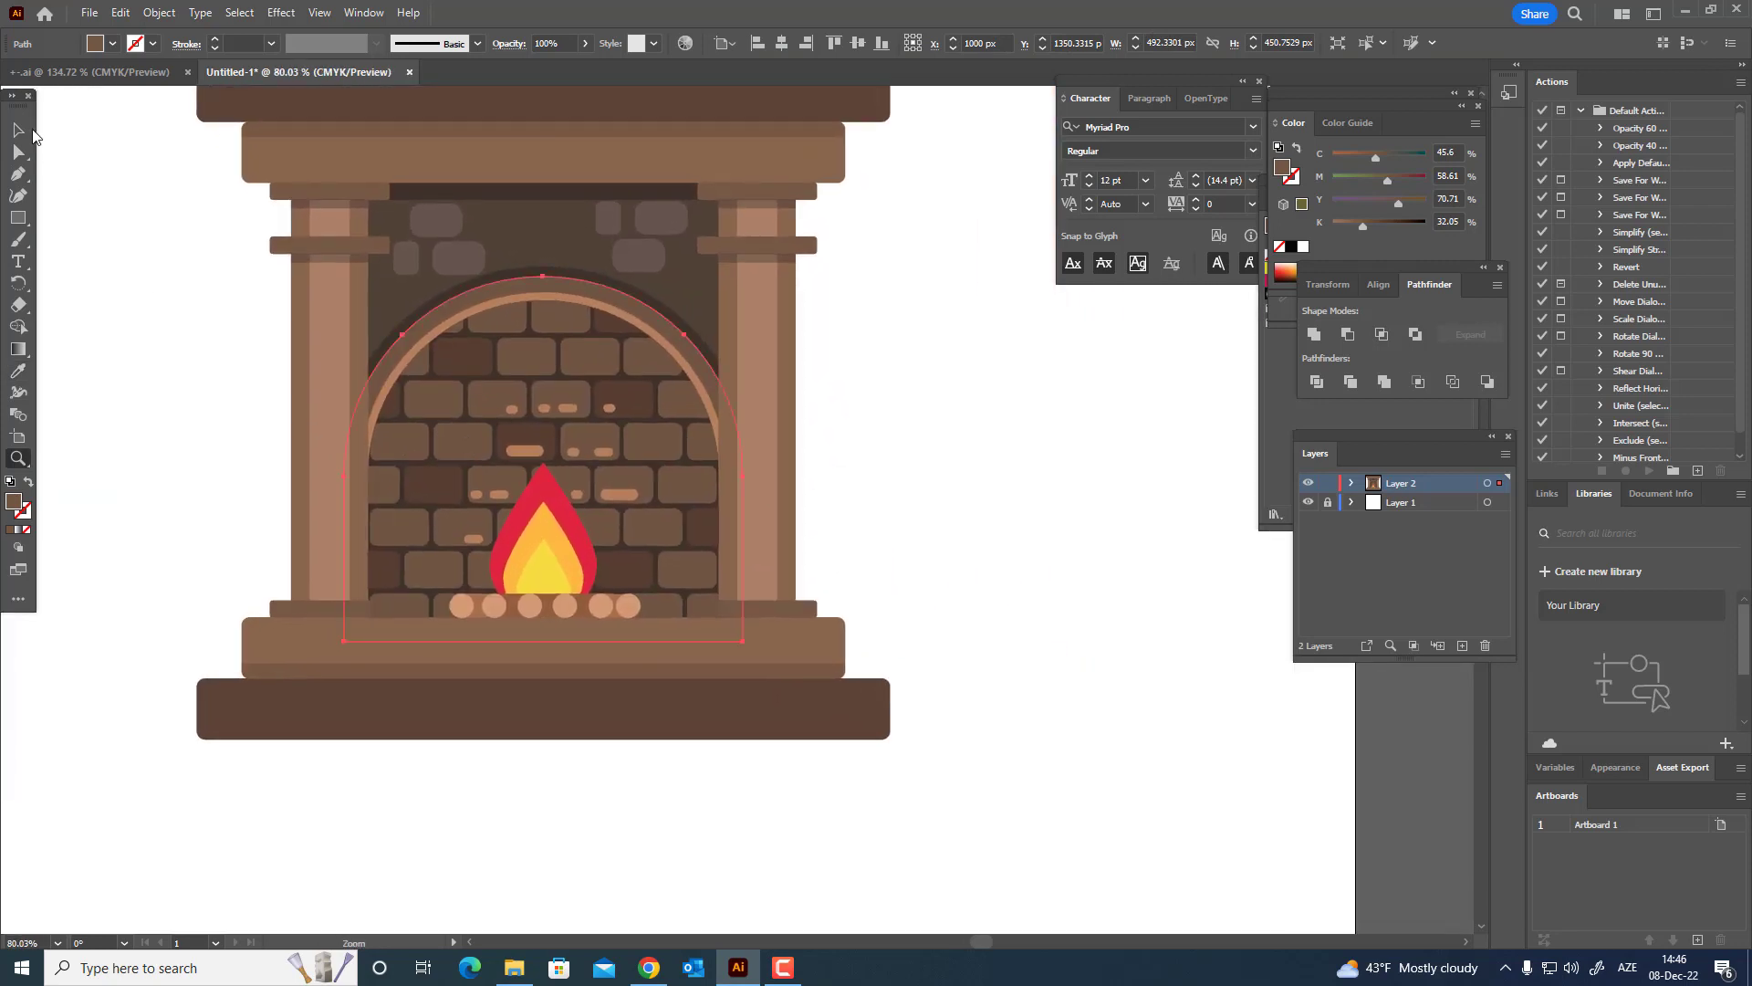
{"action": "left_click", "coordinate": [19, 131]}
{"action": "left_click", "coordinate": [981, 486]}
- Draw a thin horizontal bar about 481 by 4.5 px across the flame, centered horizontally and filled with near-black 161515
{"action": "left_click_drag", "start_coordinate": [1011, 493], "coordinate": [1097, 512]}
{"action": "key", "text": "z"}
{"action": "left_click_drag", "start_coordinate": [916, 581], "coordinate": [1014, 620]}
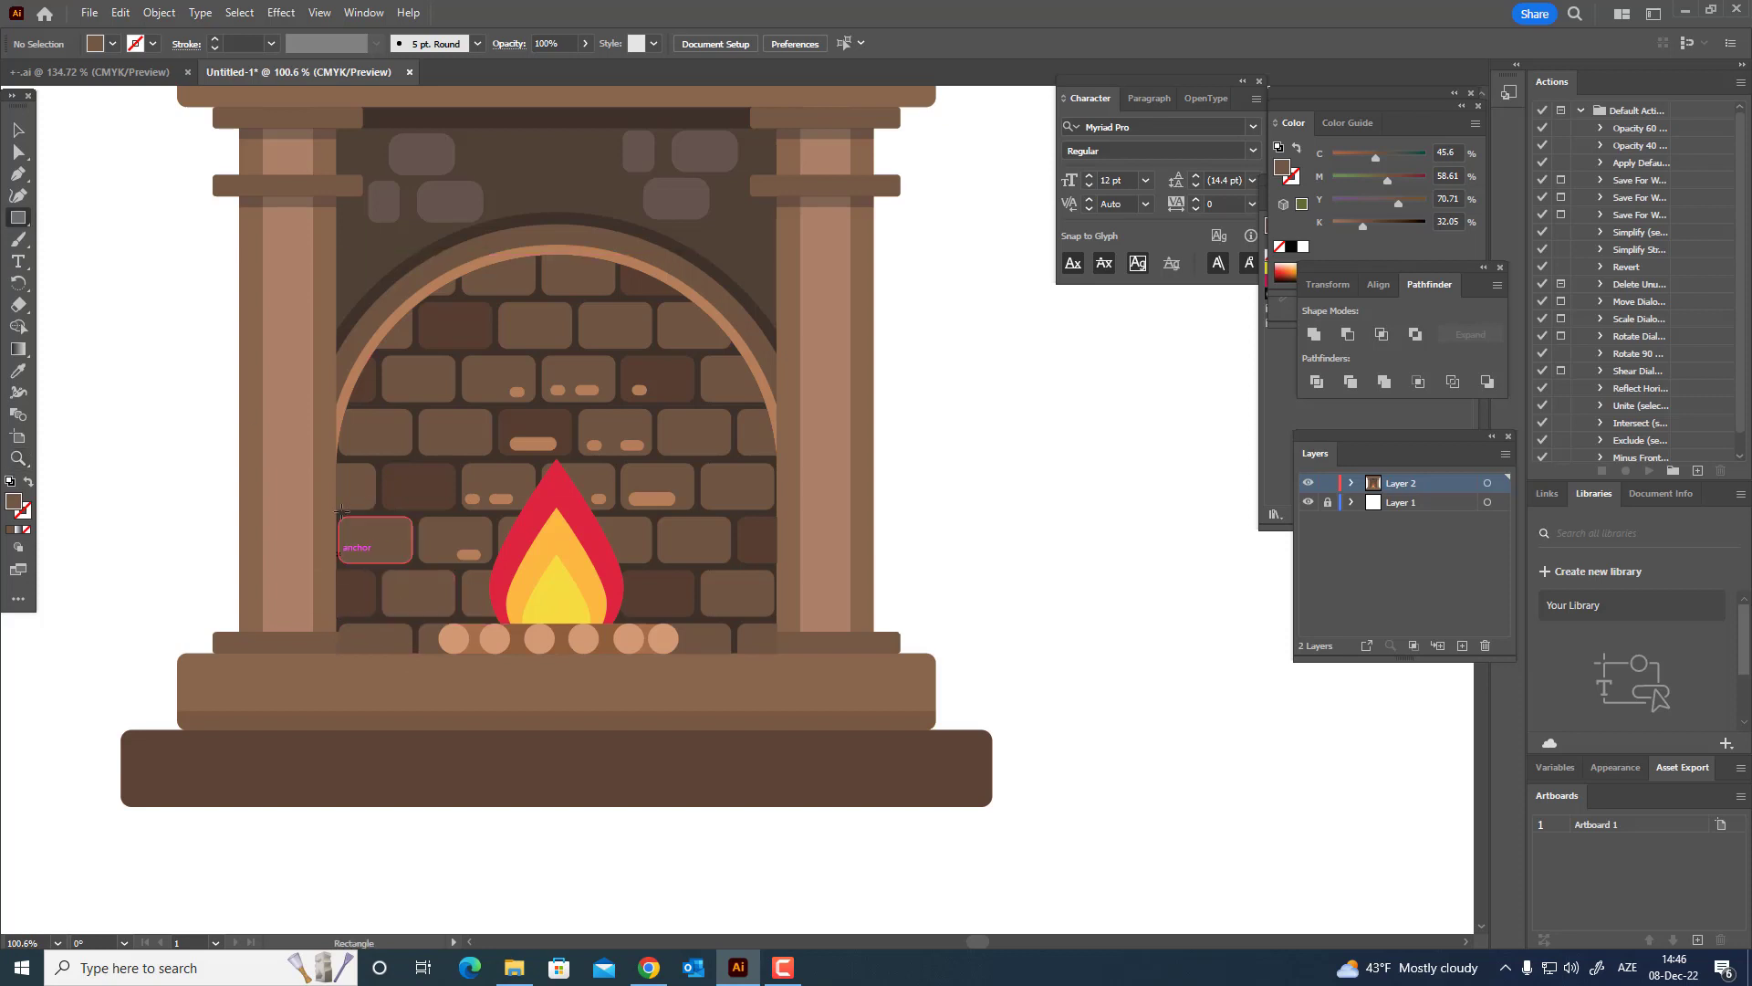
{"action": "left_click_drag", "start_coordinate": [322, 541], "coordinate": [815, 545]}
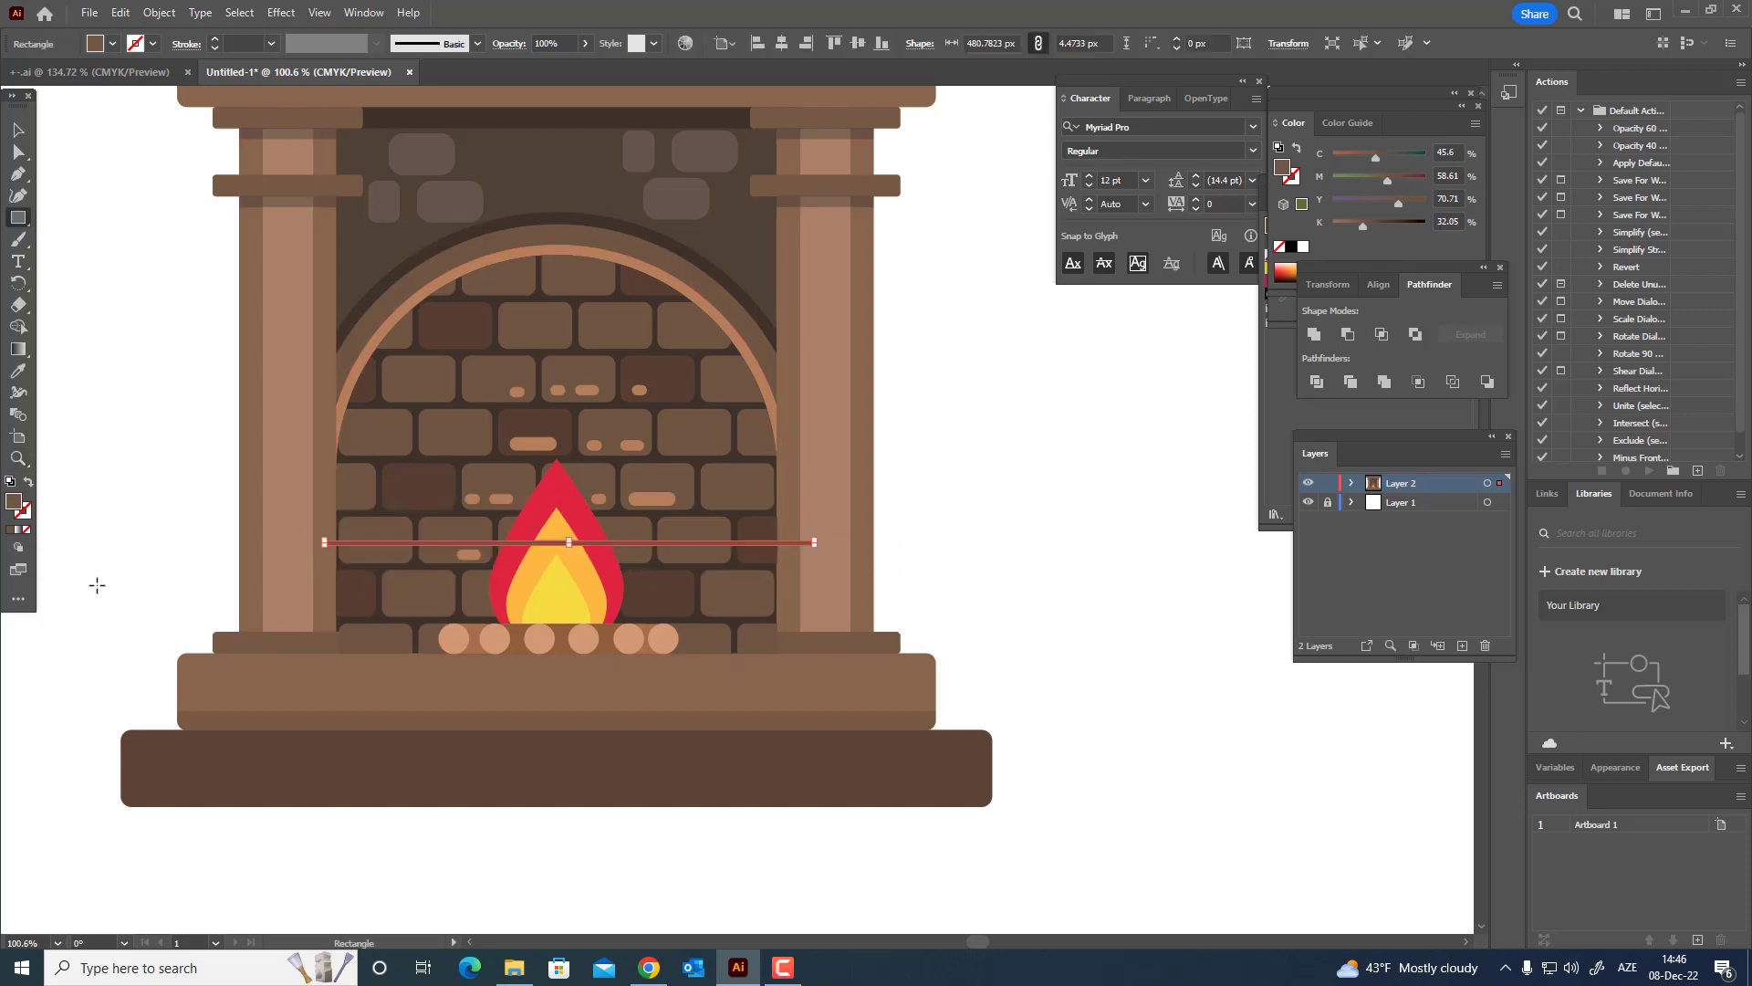
{"action": "double_click", "coordinate": [15, 504]}
{"action": "left_click_drag", "start_coordinate": [1124, 568], "coordinate": [1088, 560]}
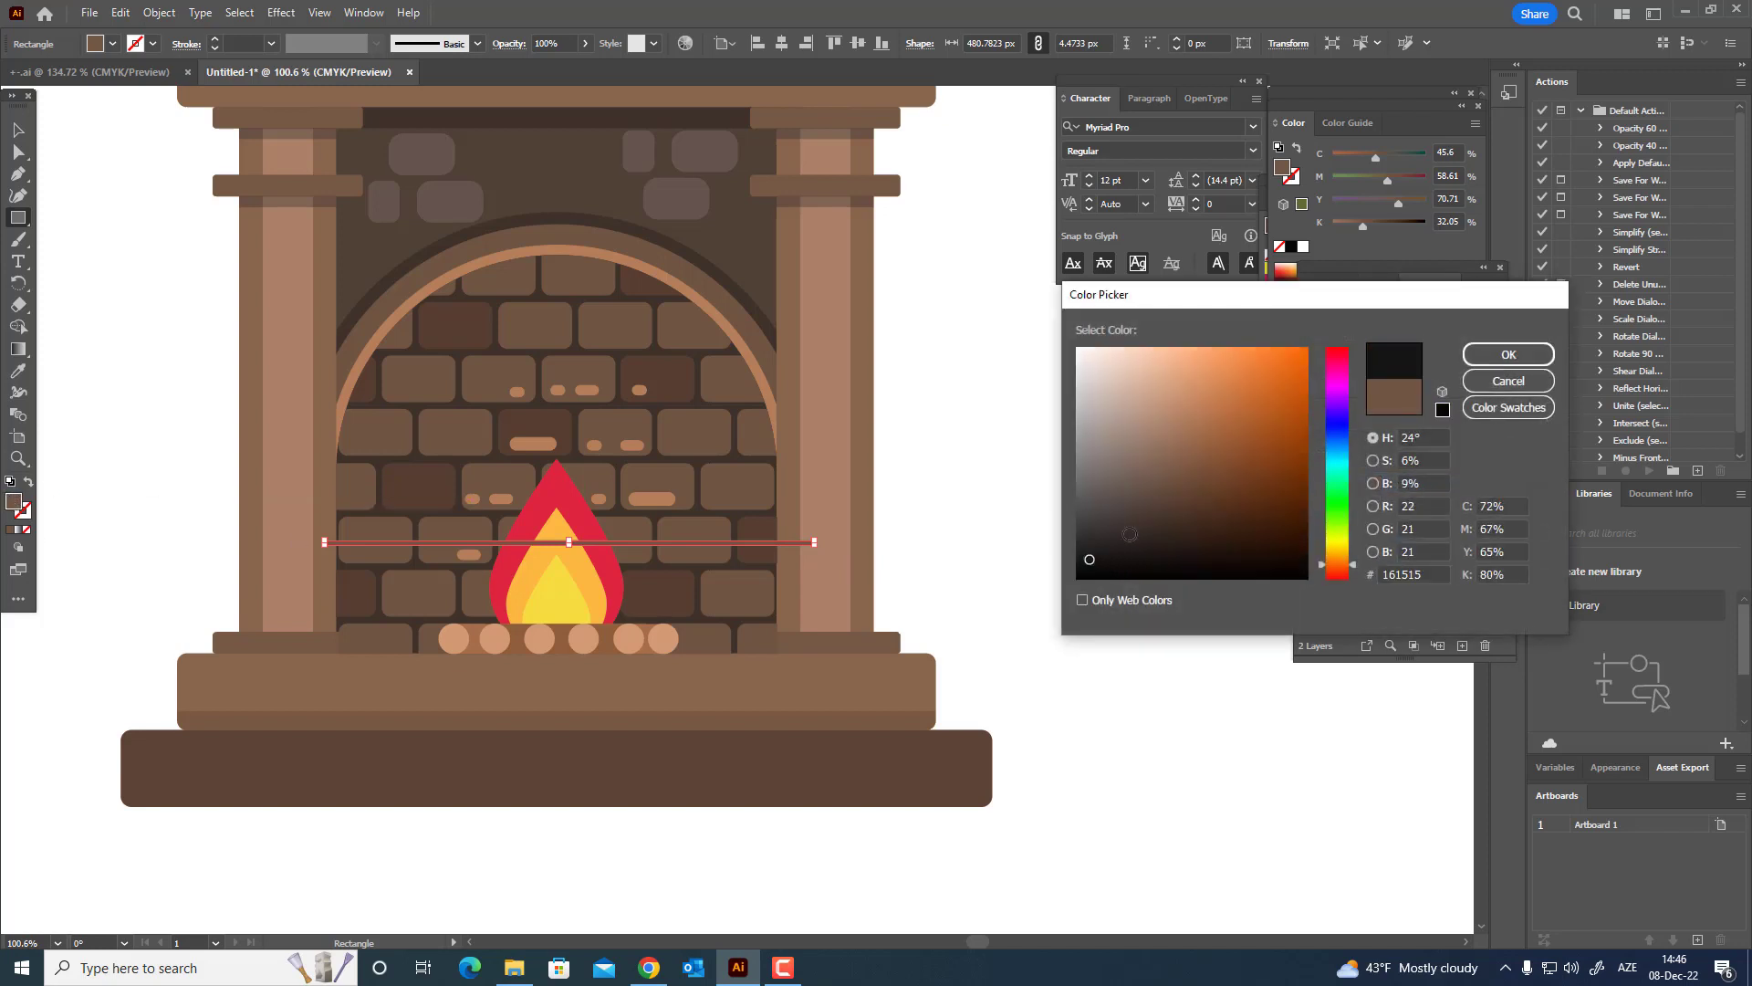
{"action": "left_click", "coordinate": [1507, 355]}
{"action": "key", "text": "v"}
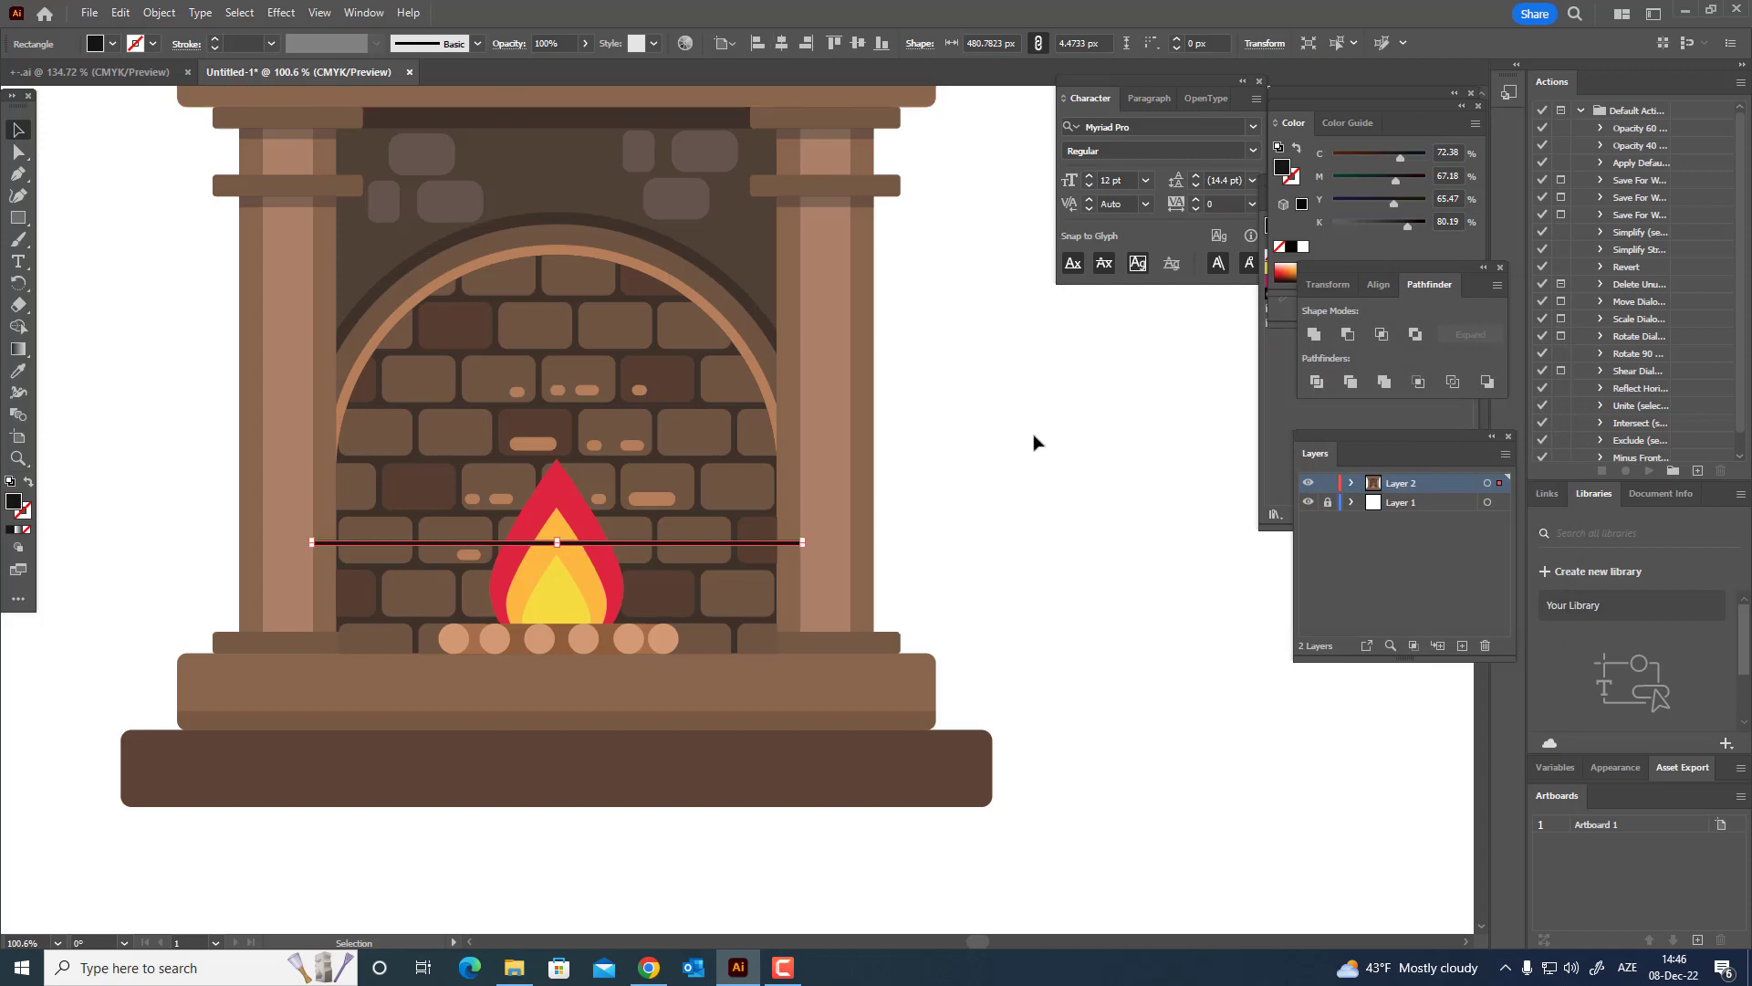
{"action": "left_click", "coordinate": [1035, 443]}
- Draw a narrow near-black vertical bar about 2.6 by 109 px from the horizontal bar's left part down to the hearth
{"action": "key", "text": "z"}
{"action": "left_click_drag", "start_coordinate": [981, 637], "coordinate": [894, 640]}
{"action": "left_click_drag", "start_coordinate": [544, 660], "coordinate": [549, 603]}
{"action": "left_click_drag", "start_coordinate": [541, 504], "coordinate": [411, 465]}
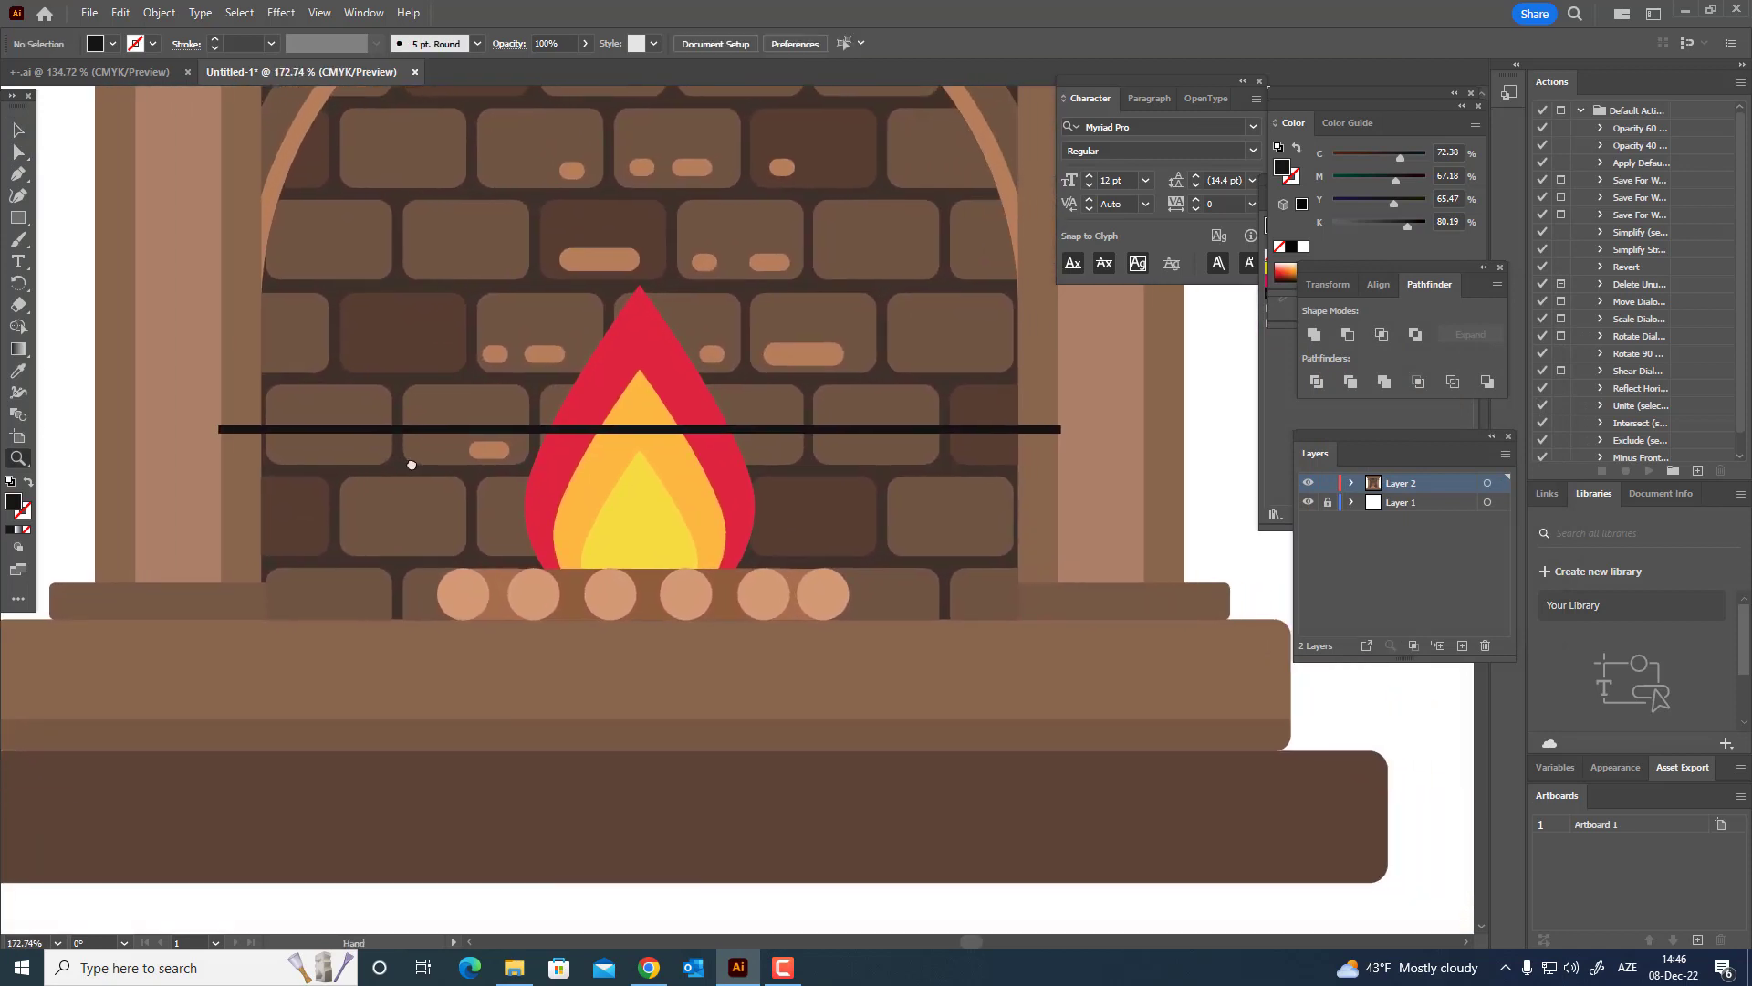
{"action": "left_click", "coordinate": [20, 220]}
{"action": "left_click_drag", "start_coordinate": [271, 429], "coordinate": [273, 621]}
{"action": "key", "text": "z"}
{"action": "left_click_drag", "start_coordinate": [387, 450], "coordinate": [357, 591]}
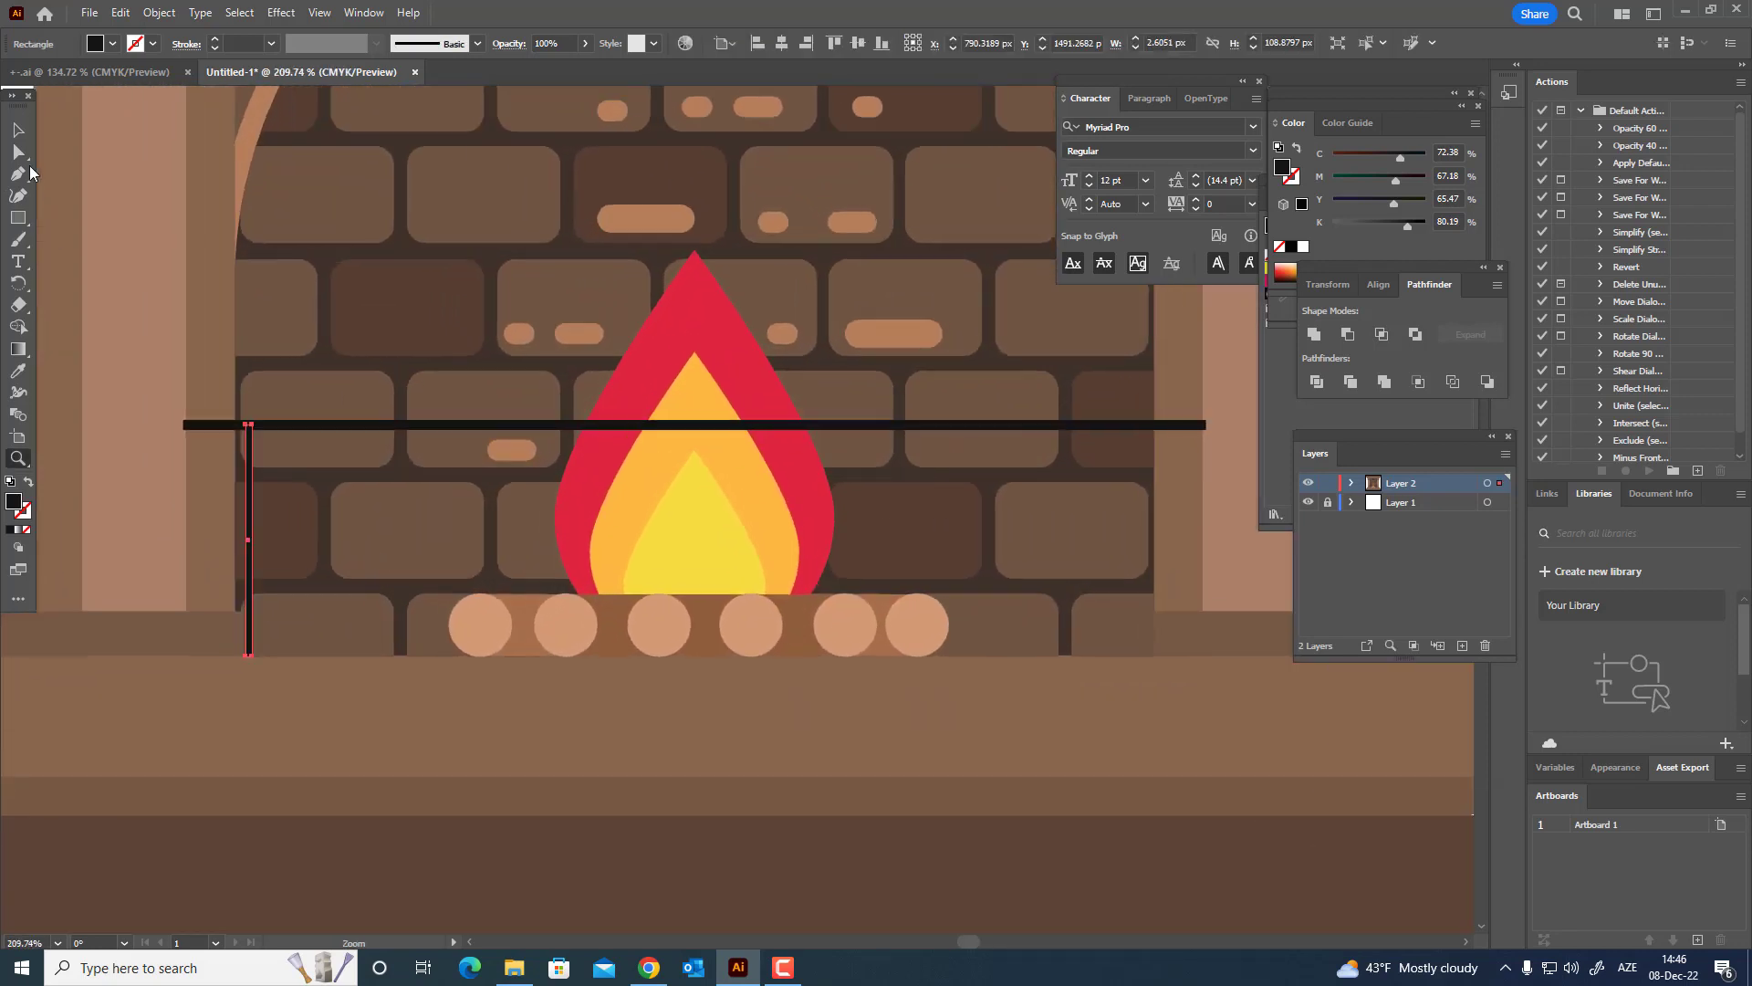
{"action": "left_click", "coordinate": [14, 124]}
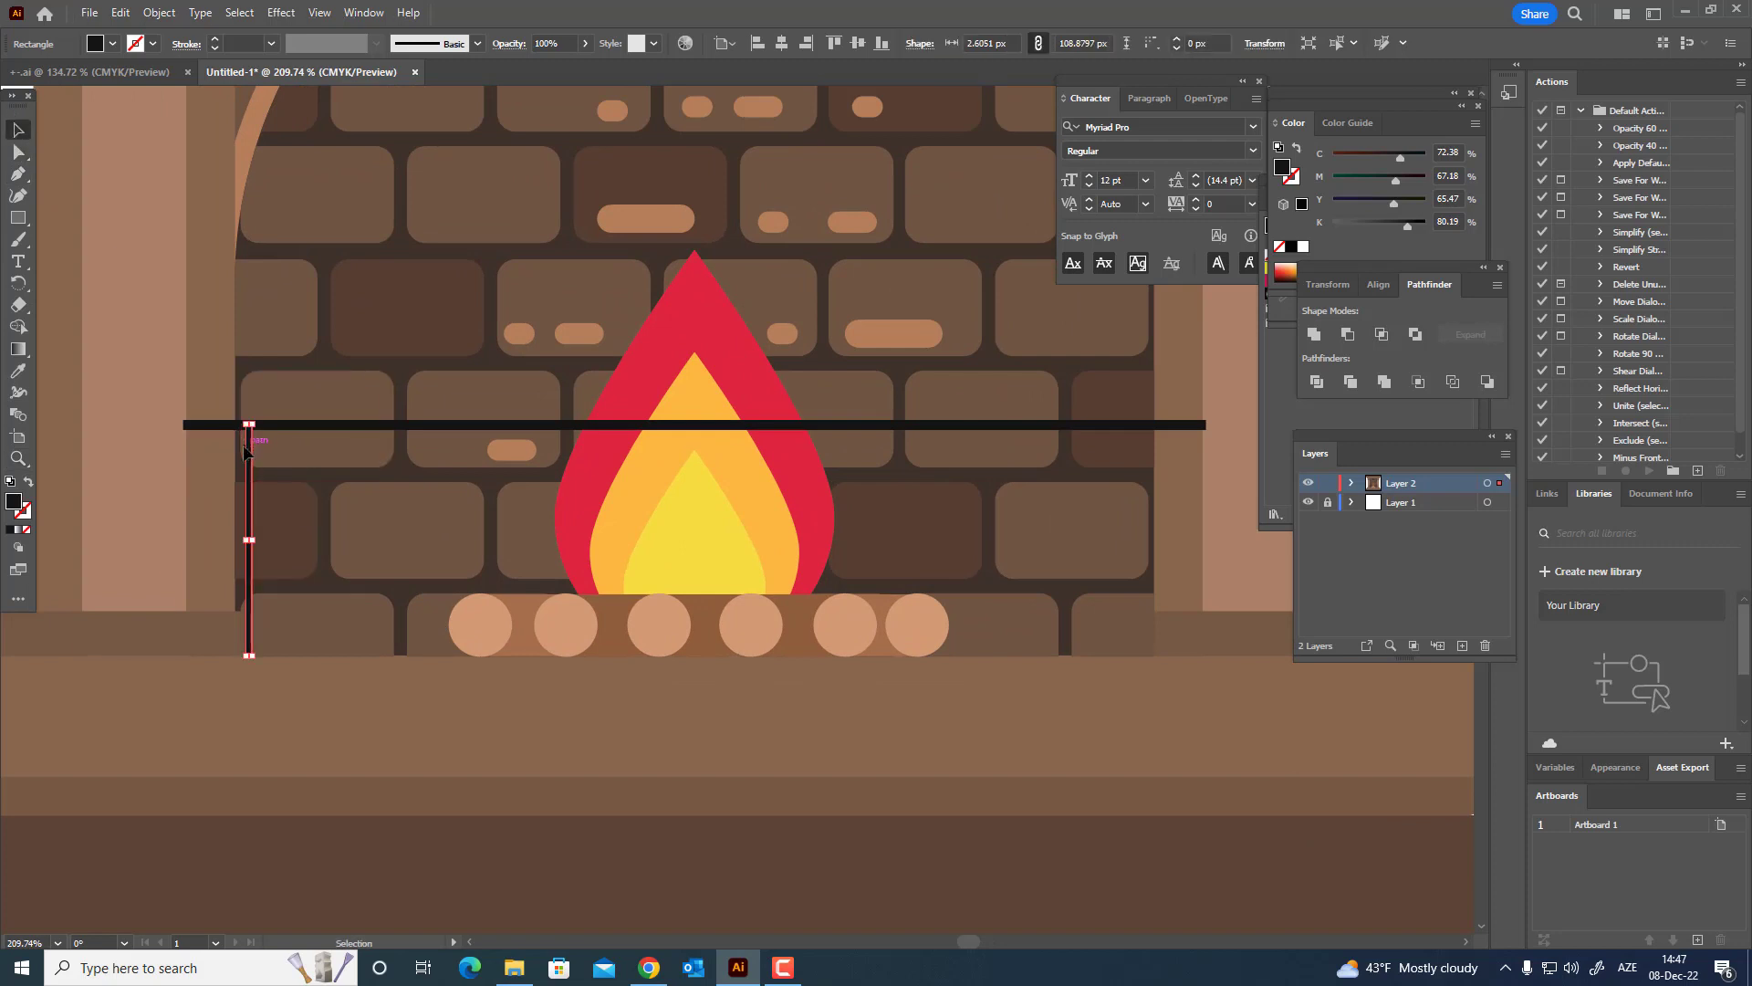
- Duplicate the vertical bar at even spacing along the horizontal bar and delete the surplus last copy, leaving ten bars
{"action": "left_click_drag", "start_coordinate": [244, 449], "coordinate": [346, 461]}
{"action": "key", "text": "ctrl+d"}
{"action": "key", "text": "ctrl+d"}
{"action": "key", "text": "ctrl+d"}
{"action": "key", "text": "ctrl+d"}
{"action": "key", "text": "ctrl+d"}
{"action": "key", "text": "ctrl+d"}
{"action": "key", "text": "ctrl+d"}
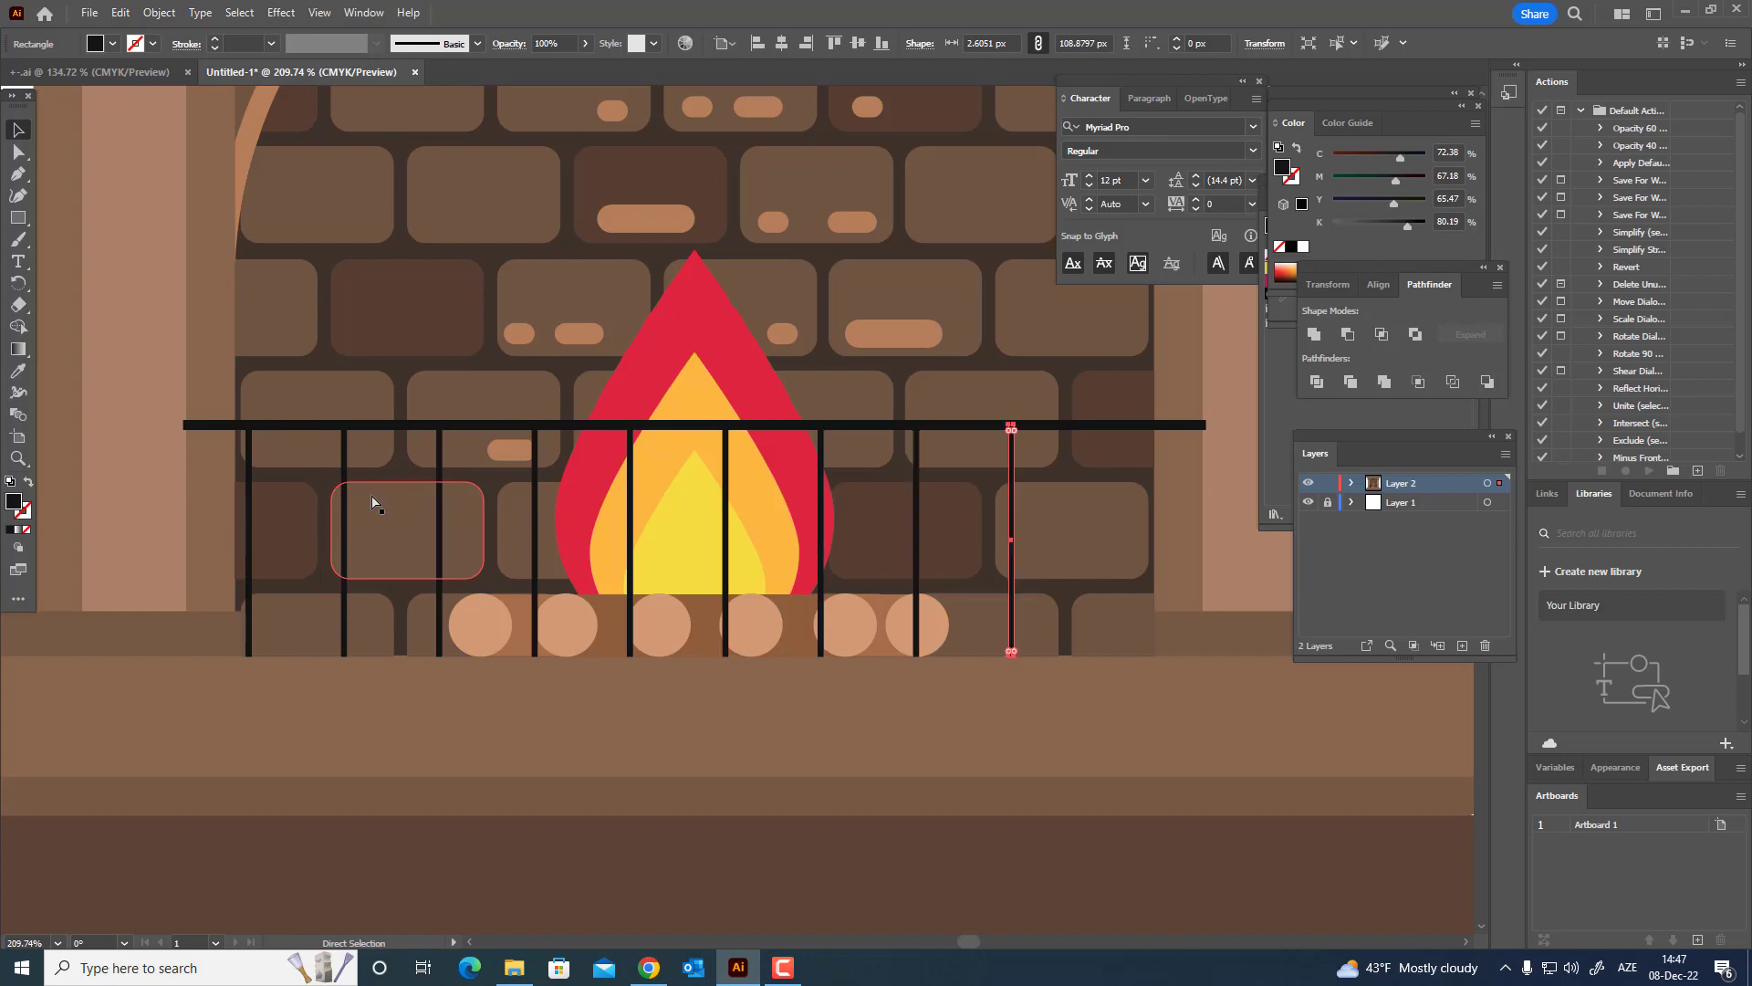
{"action": "key", "text": "ctrl+d"}
{"action": "key", "text": "ctrl+d"}
{"action": "key", "text": "z"}
{"action": "left_click_drag", "start_coordinate": [710, 499], "coordinate": [570, 515]}
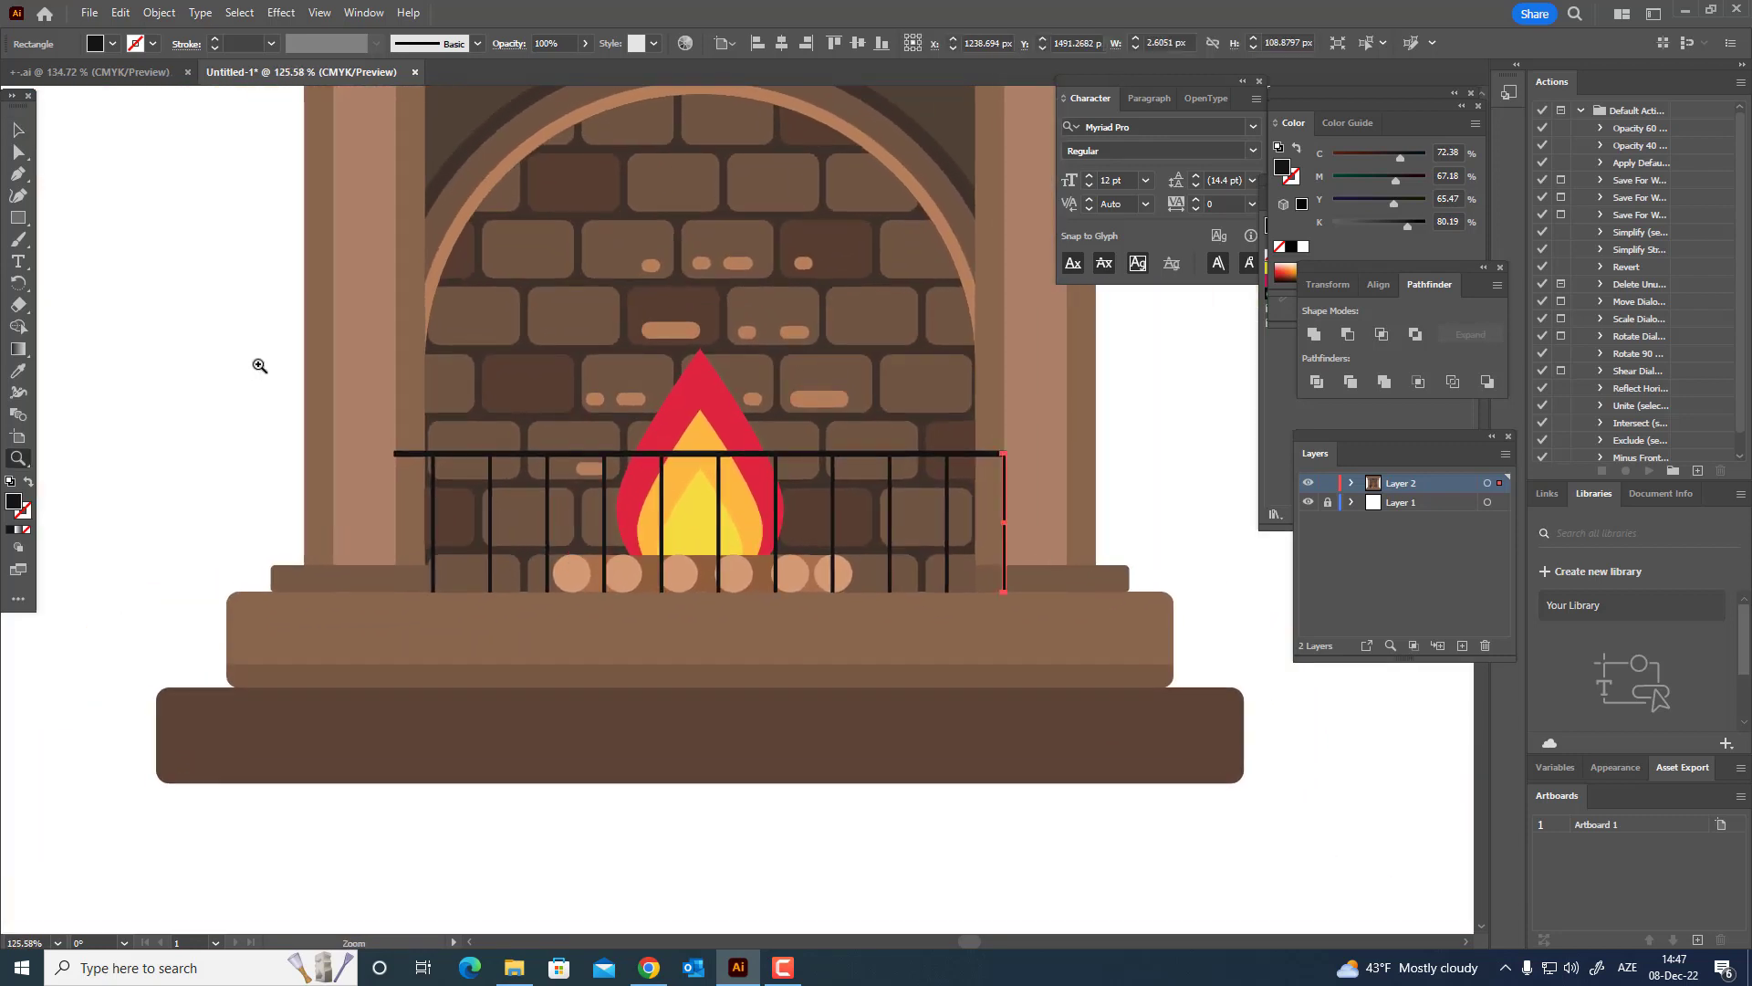
{"action": "left_click_drag", "start_coordinate": [694, 445], "coordinate": [785, 503]}
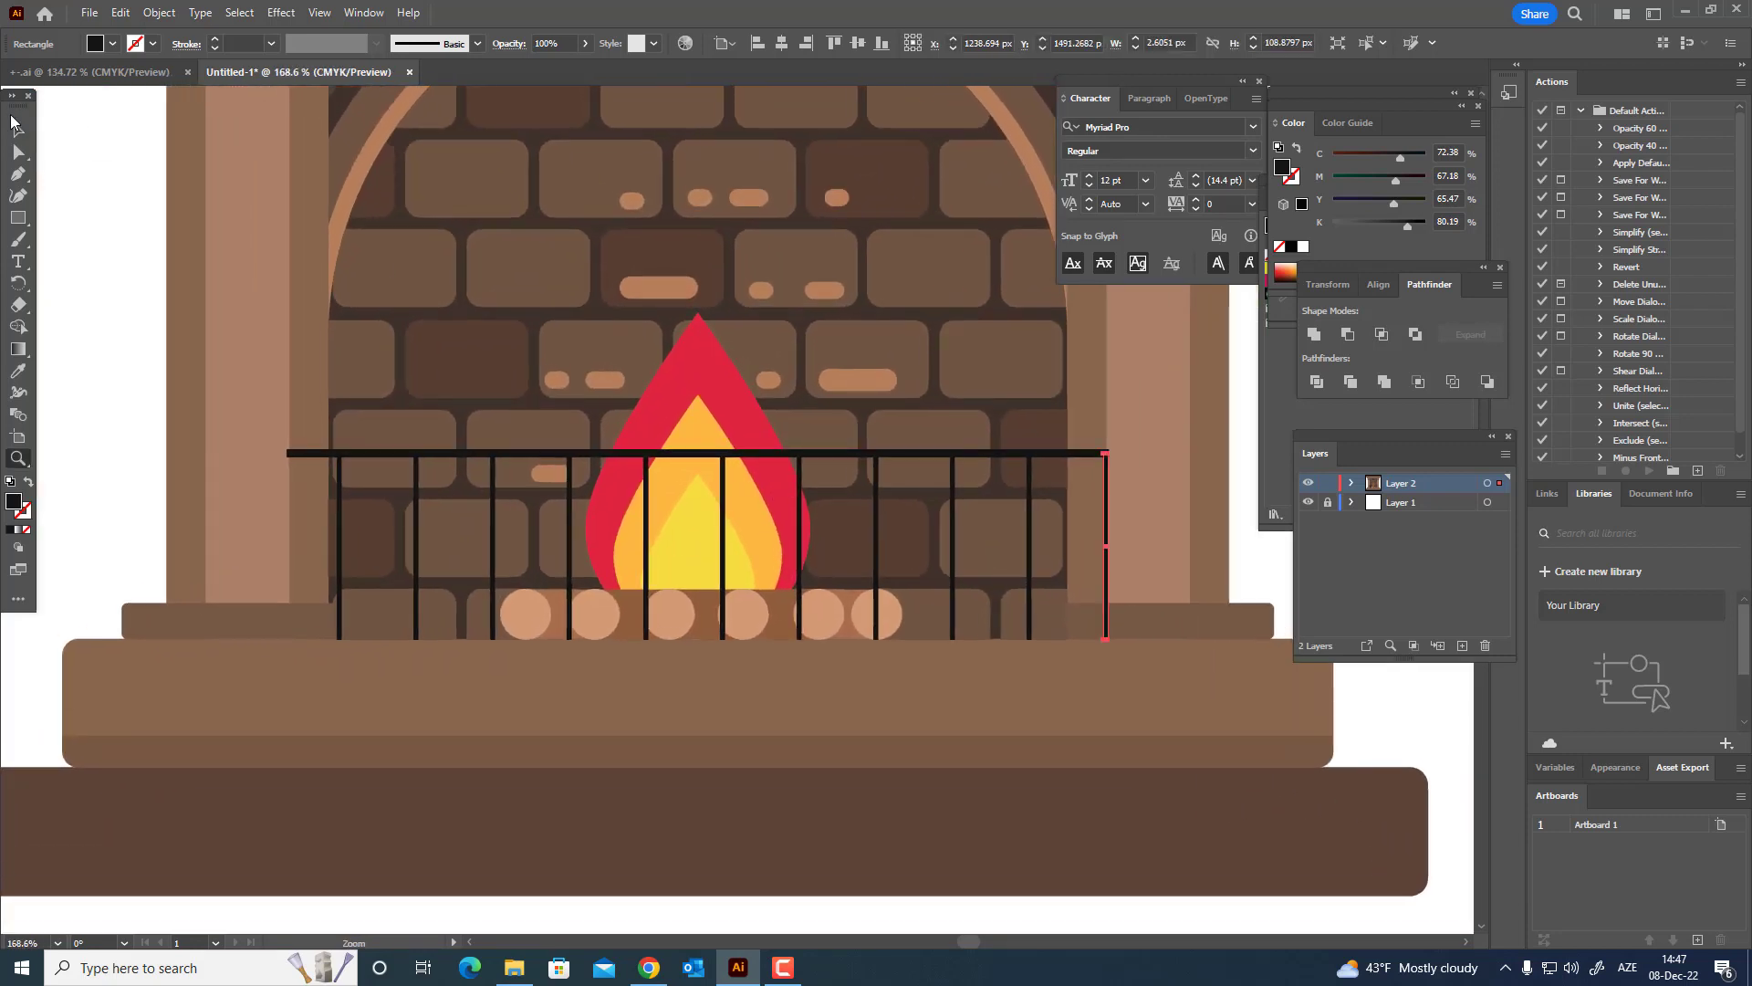
{"action": "left_click", "coordinate": [16, 125]}
{"action": "key", "text": "Delete"}
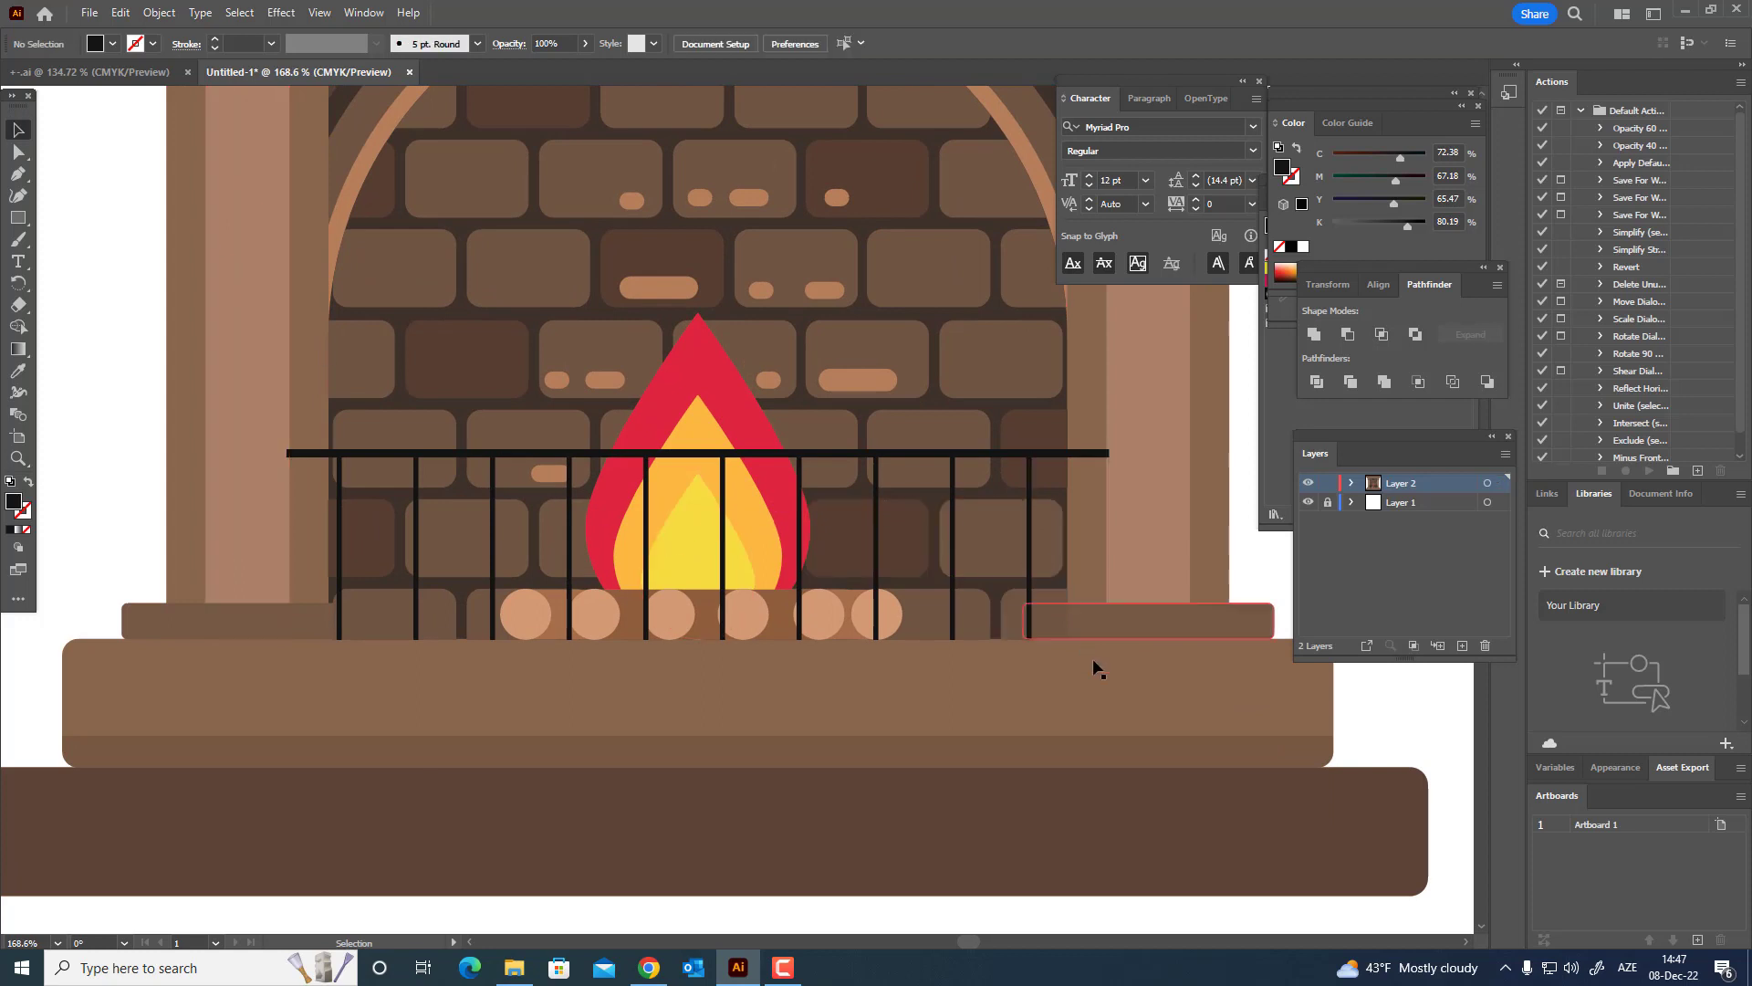
- Select all ten vertical bars of the fire guard and group them
{"action": "left_click", "coordinate": [1028, 633]}
{"action": "left_click", "coordinate": [953, 629], "text": "shift"}
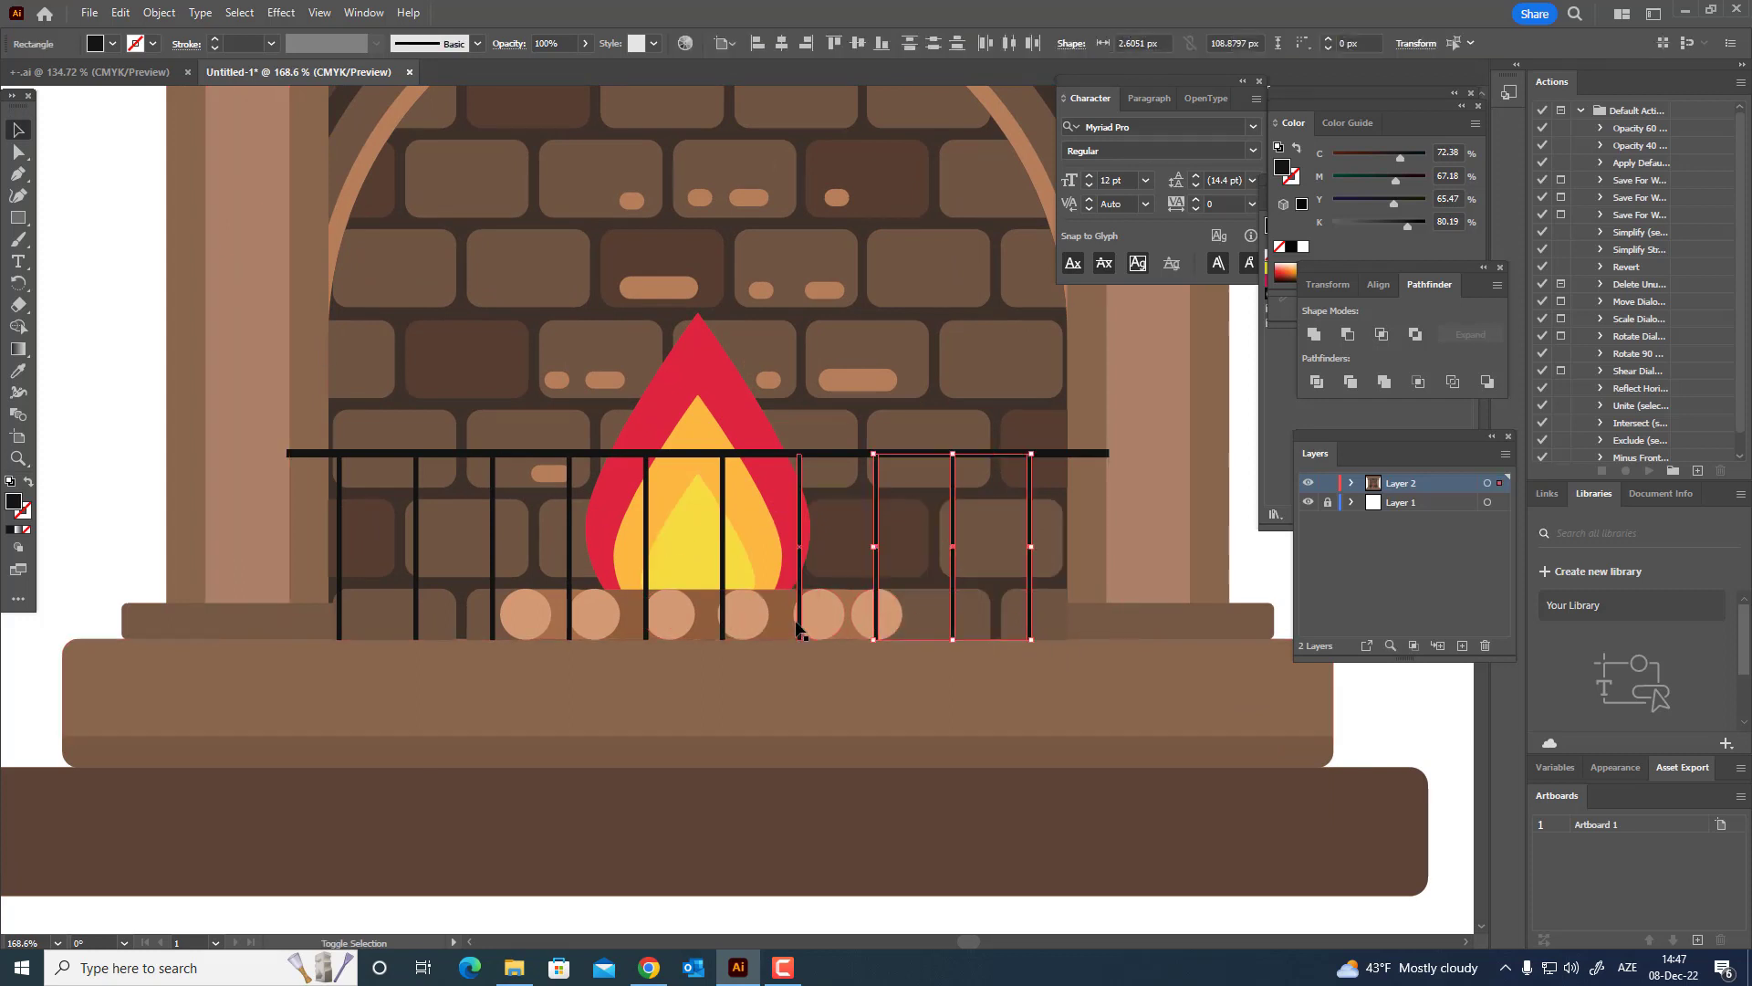
{"action": "left_click", "coordinate": [723, 617], "text": "shift"}
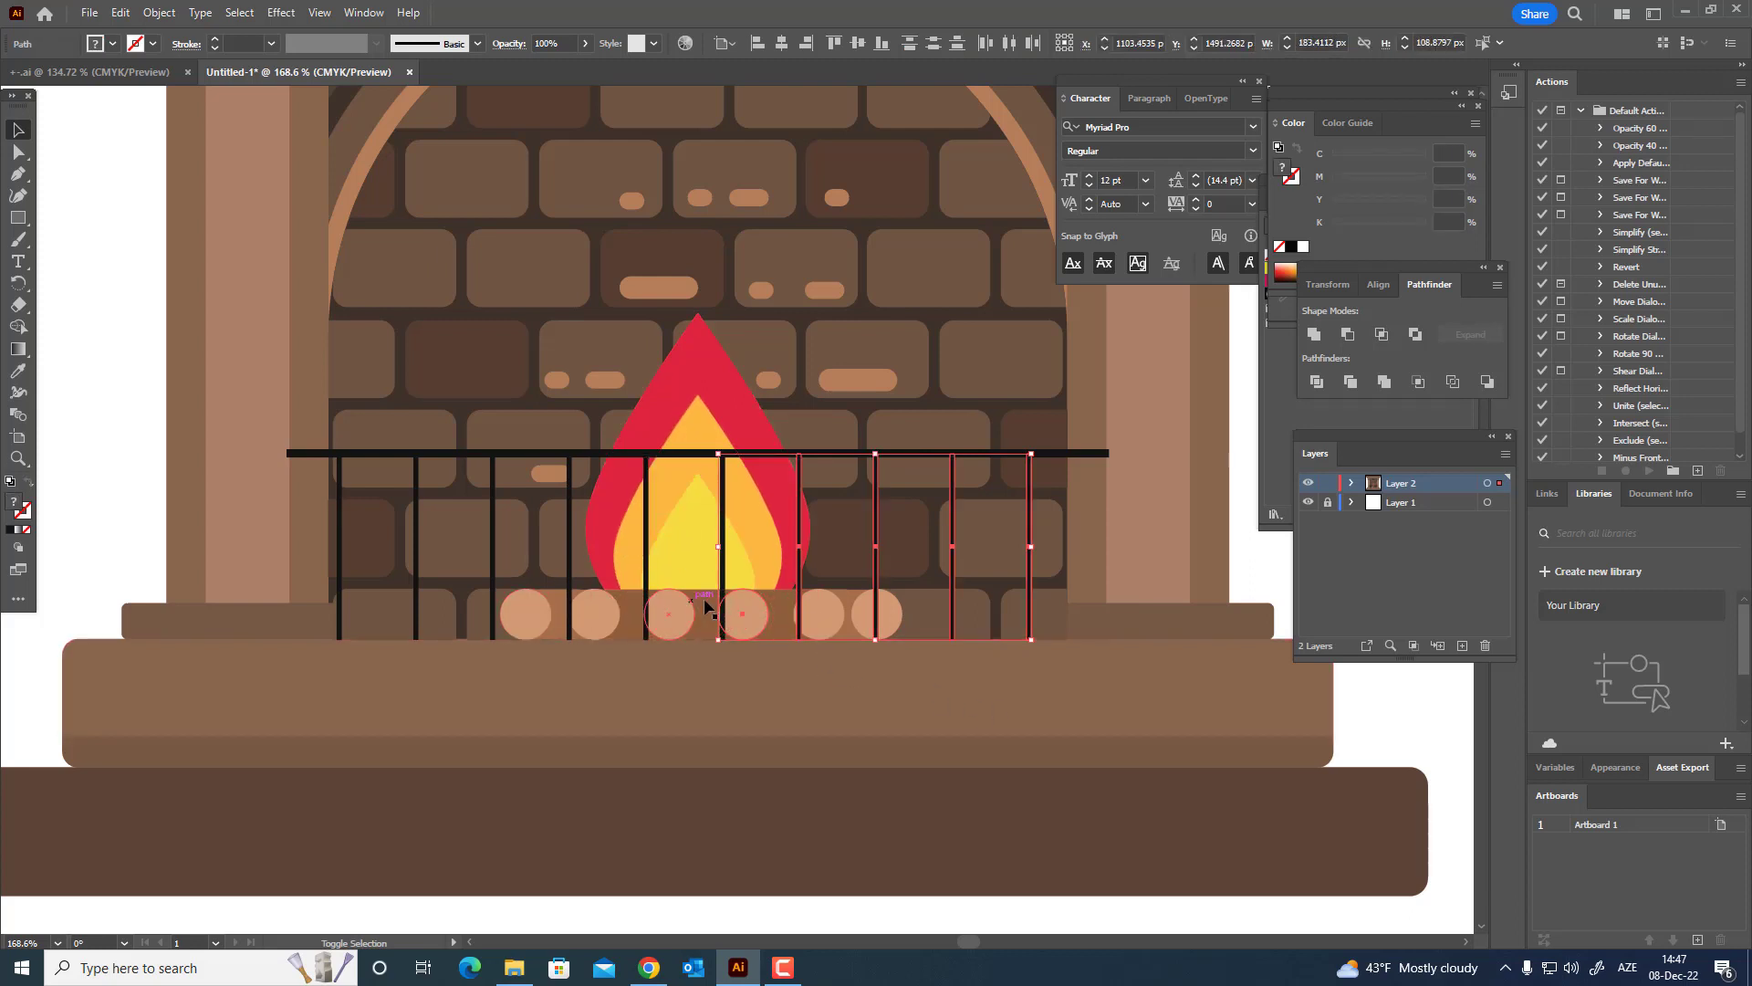
{"action": "left_click", "coordinate": [737, 610], "text": "shift"}
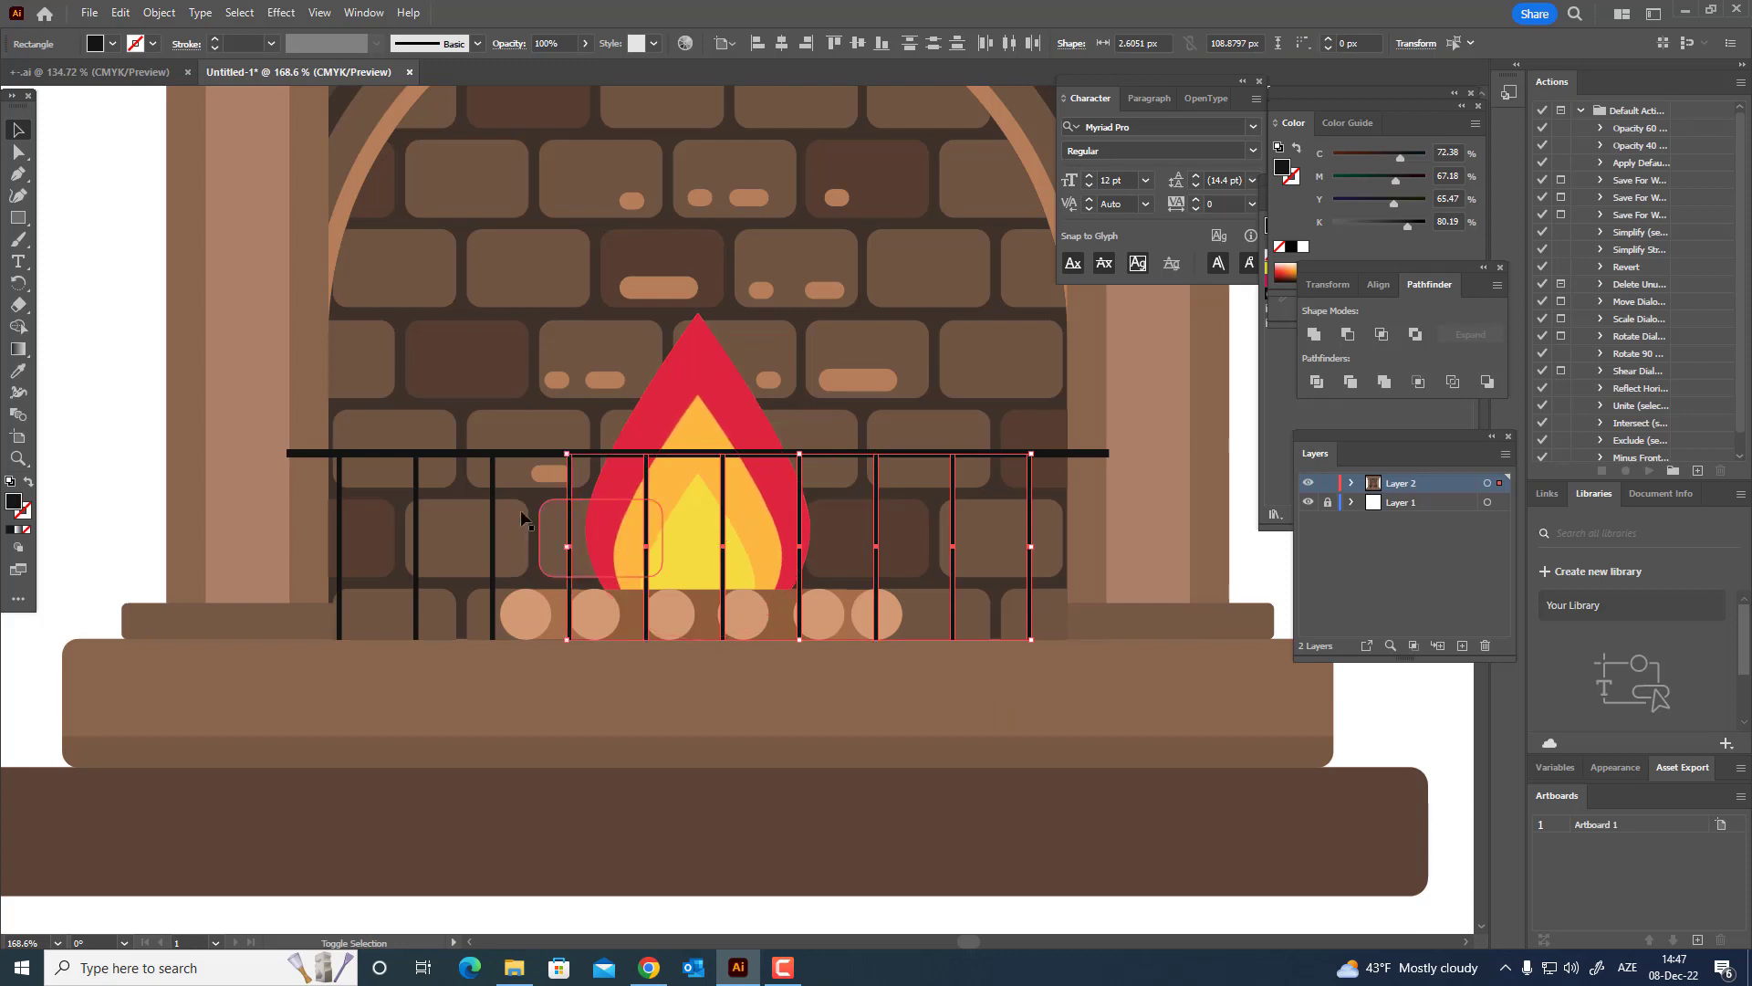
{"action": "left_click", "coordinate": [417, 528], "text": "shift"}
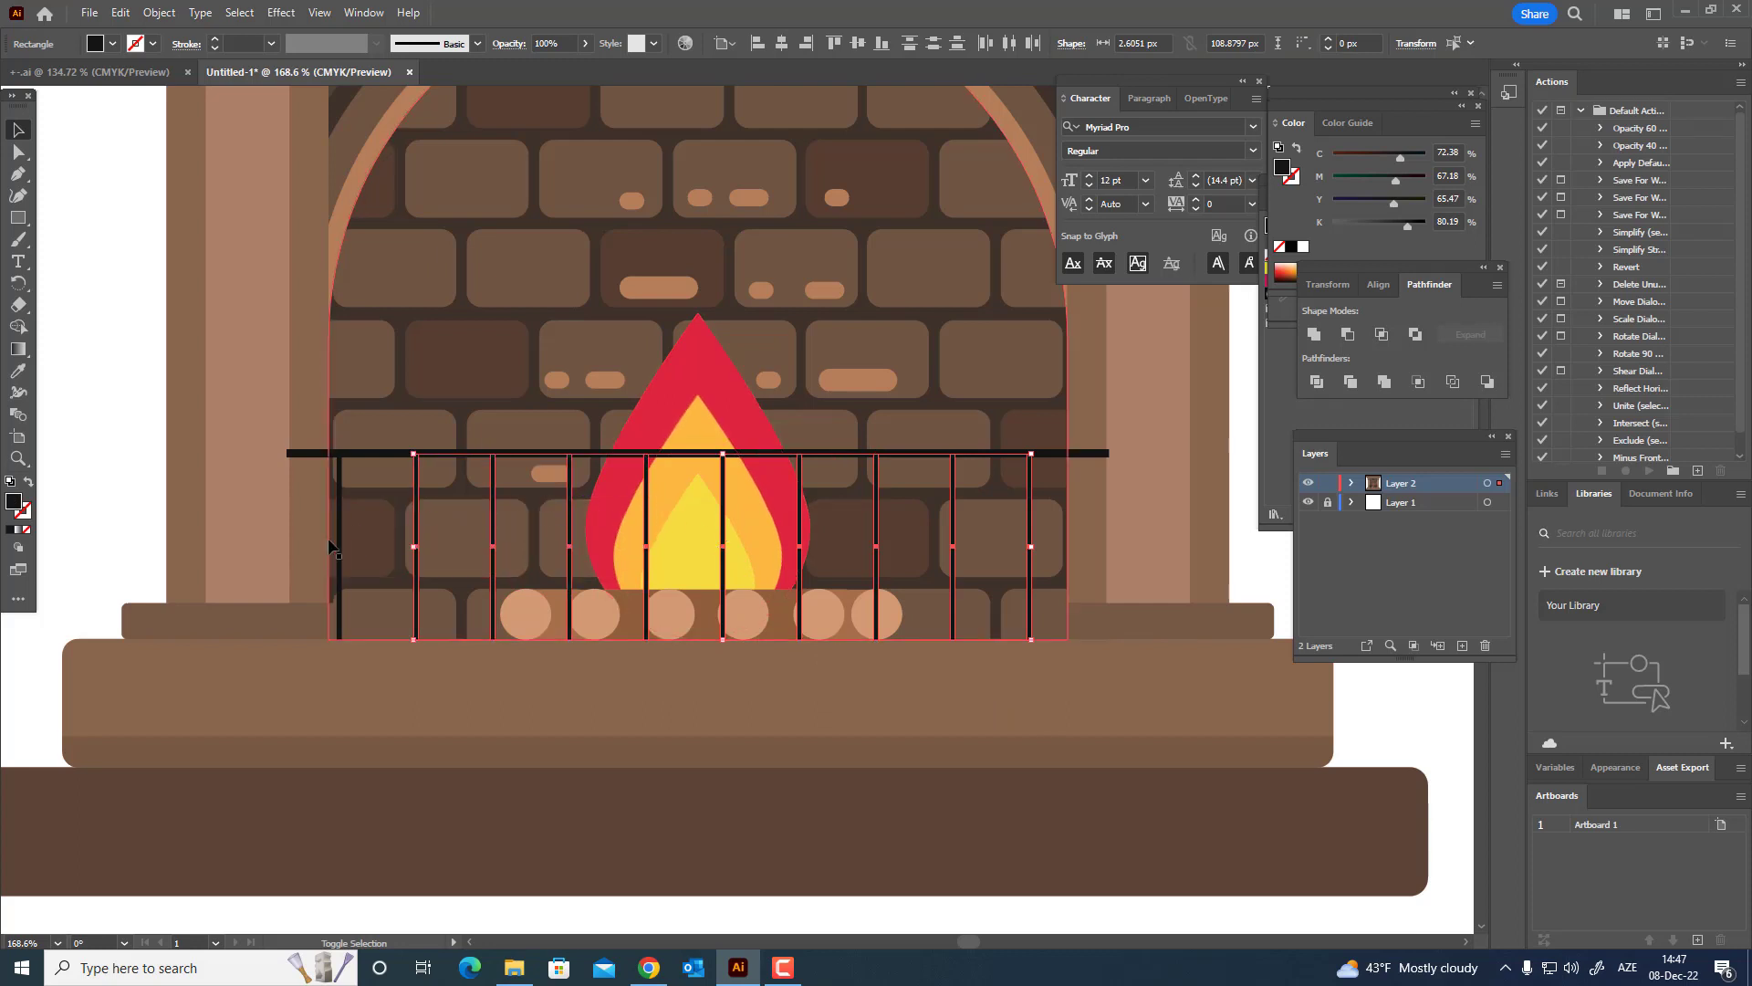
{"action": "left_click", "coordinate": [159, 12]}
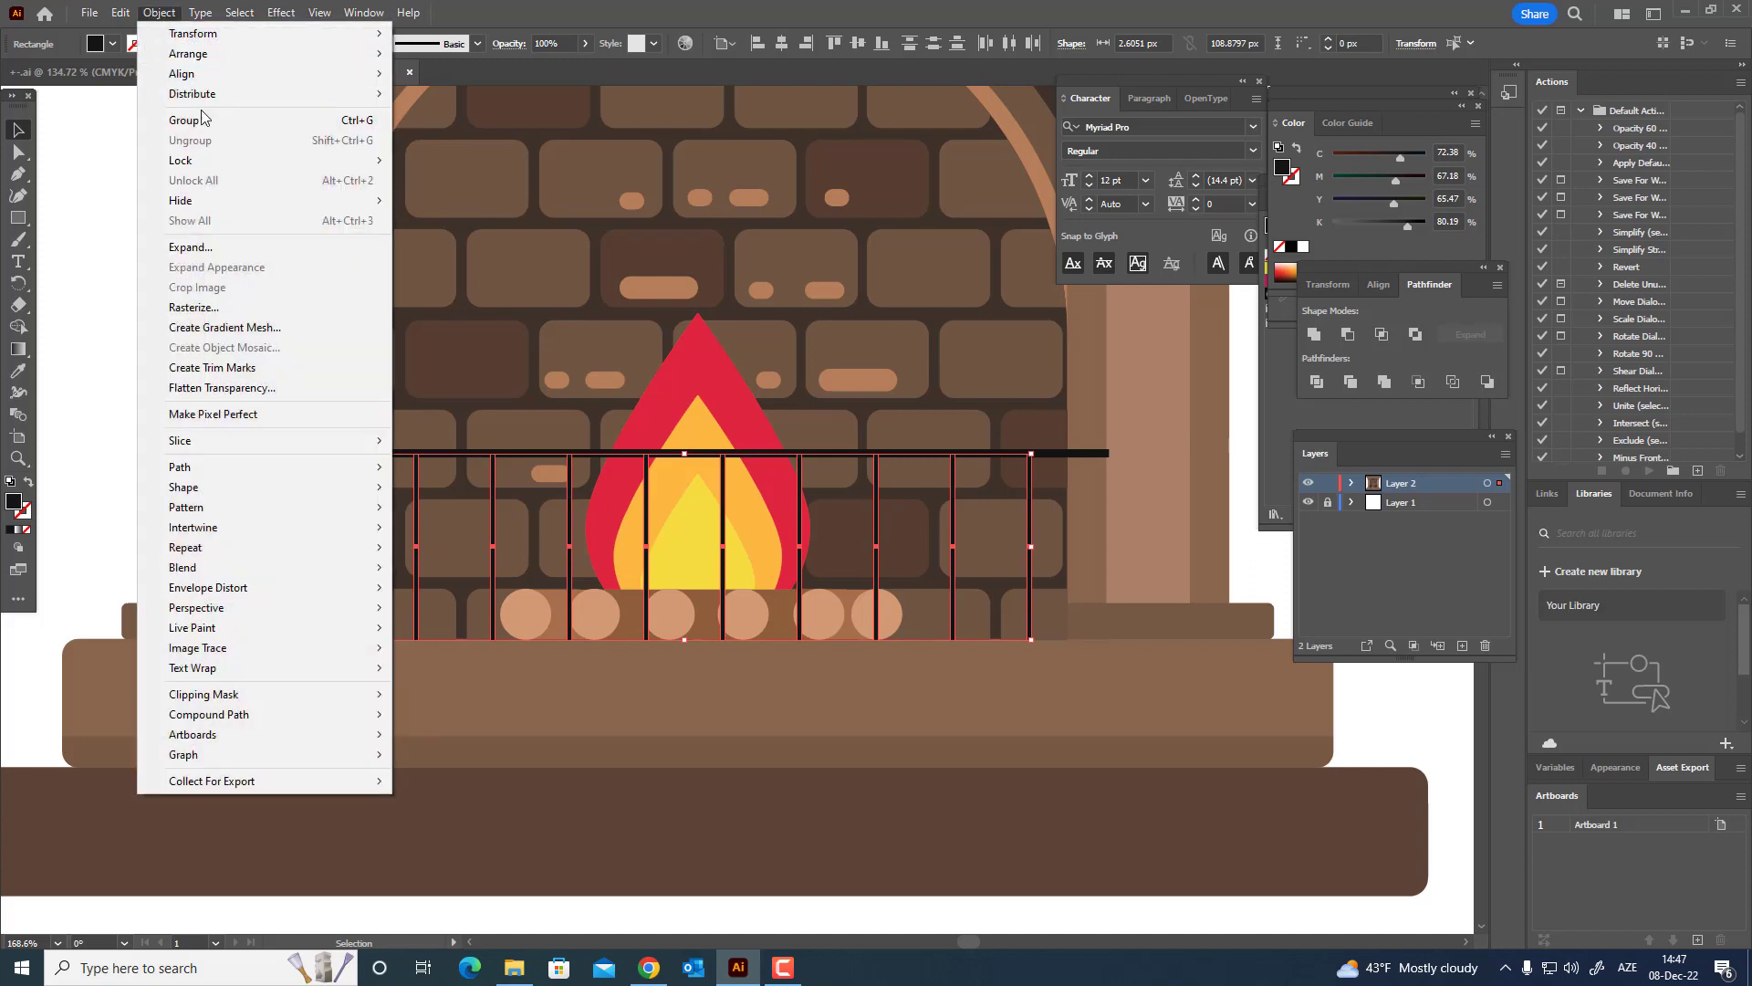
{"action": "left_click", "coordinate": [208, 124]}
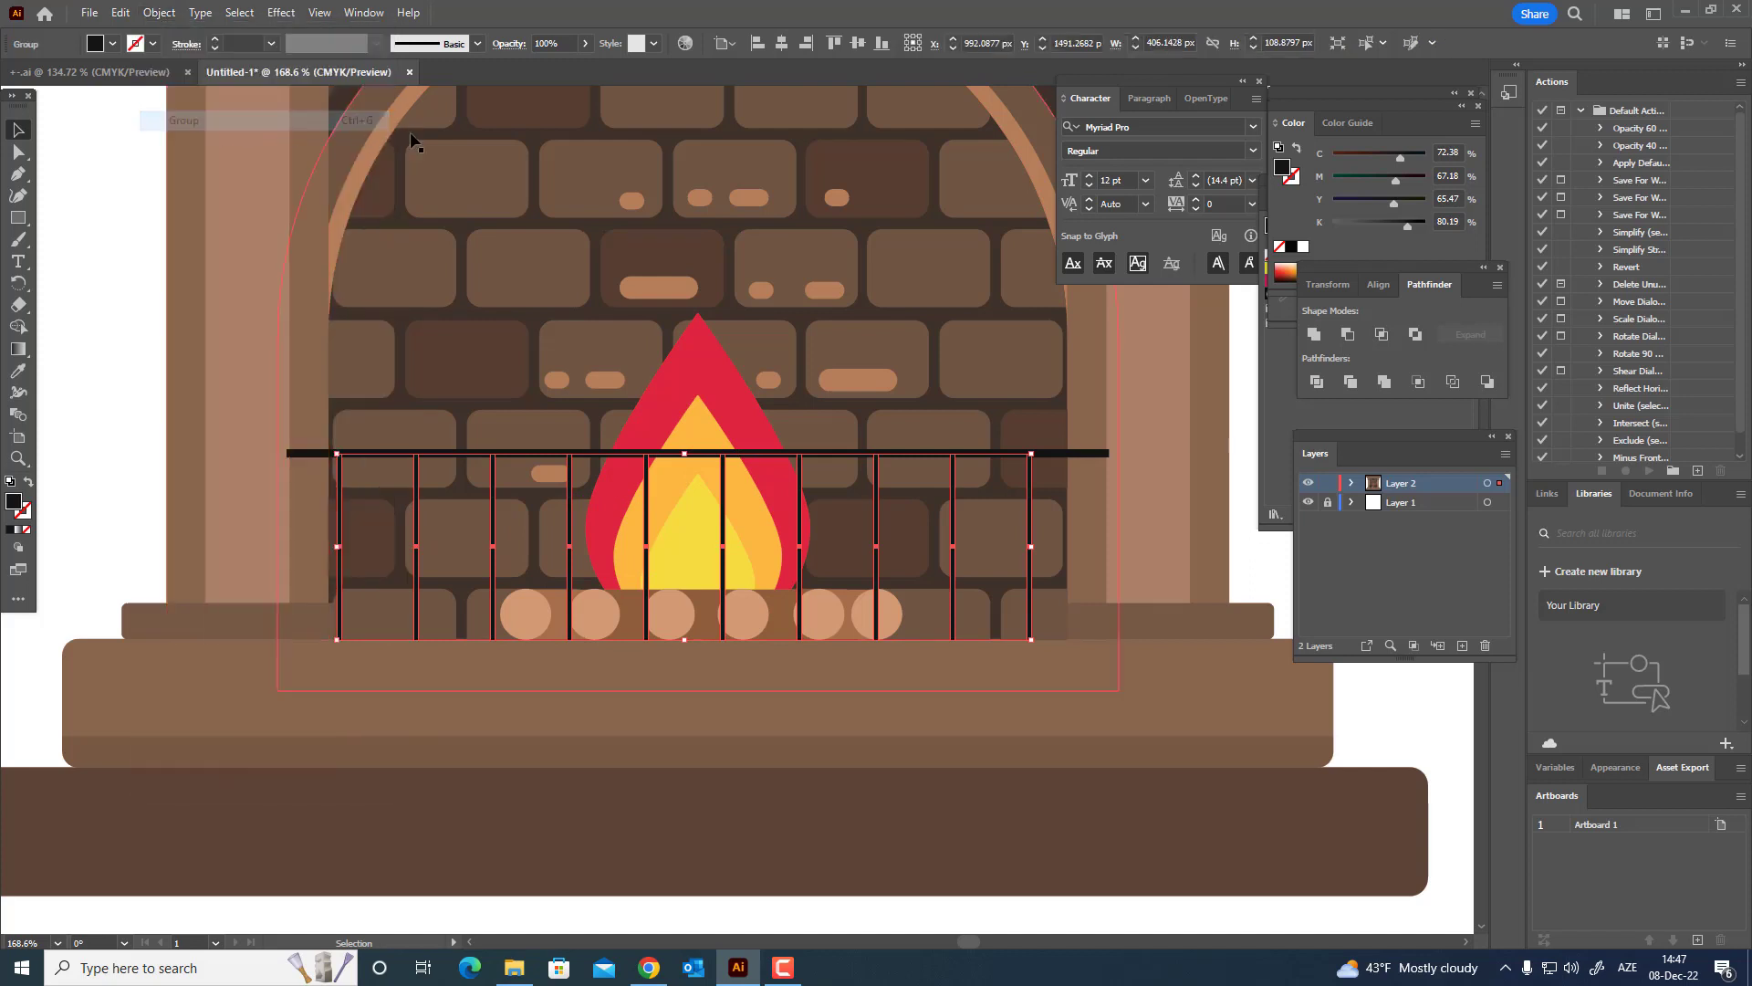
- Center the vertical bar group horizontally on the artboard and shorten it from above to about 69 px high
{"action": "left_click", "coordinate": [783, 46]}
{"action": "left_click_drag", "start_coordinate": [699, 453], "coordinate": [701, 526]}
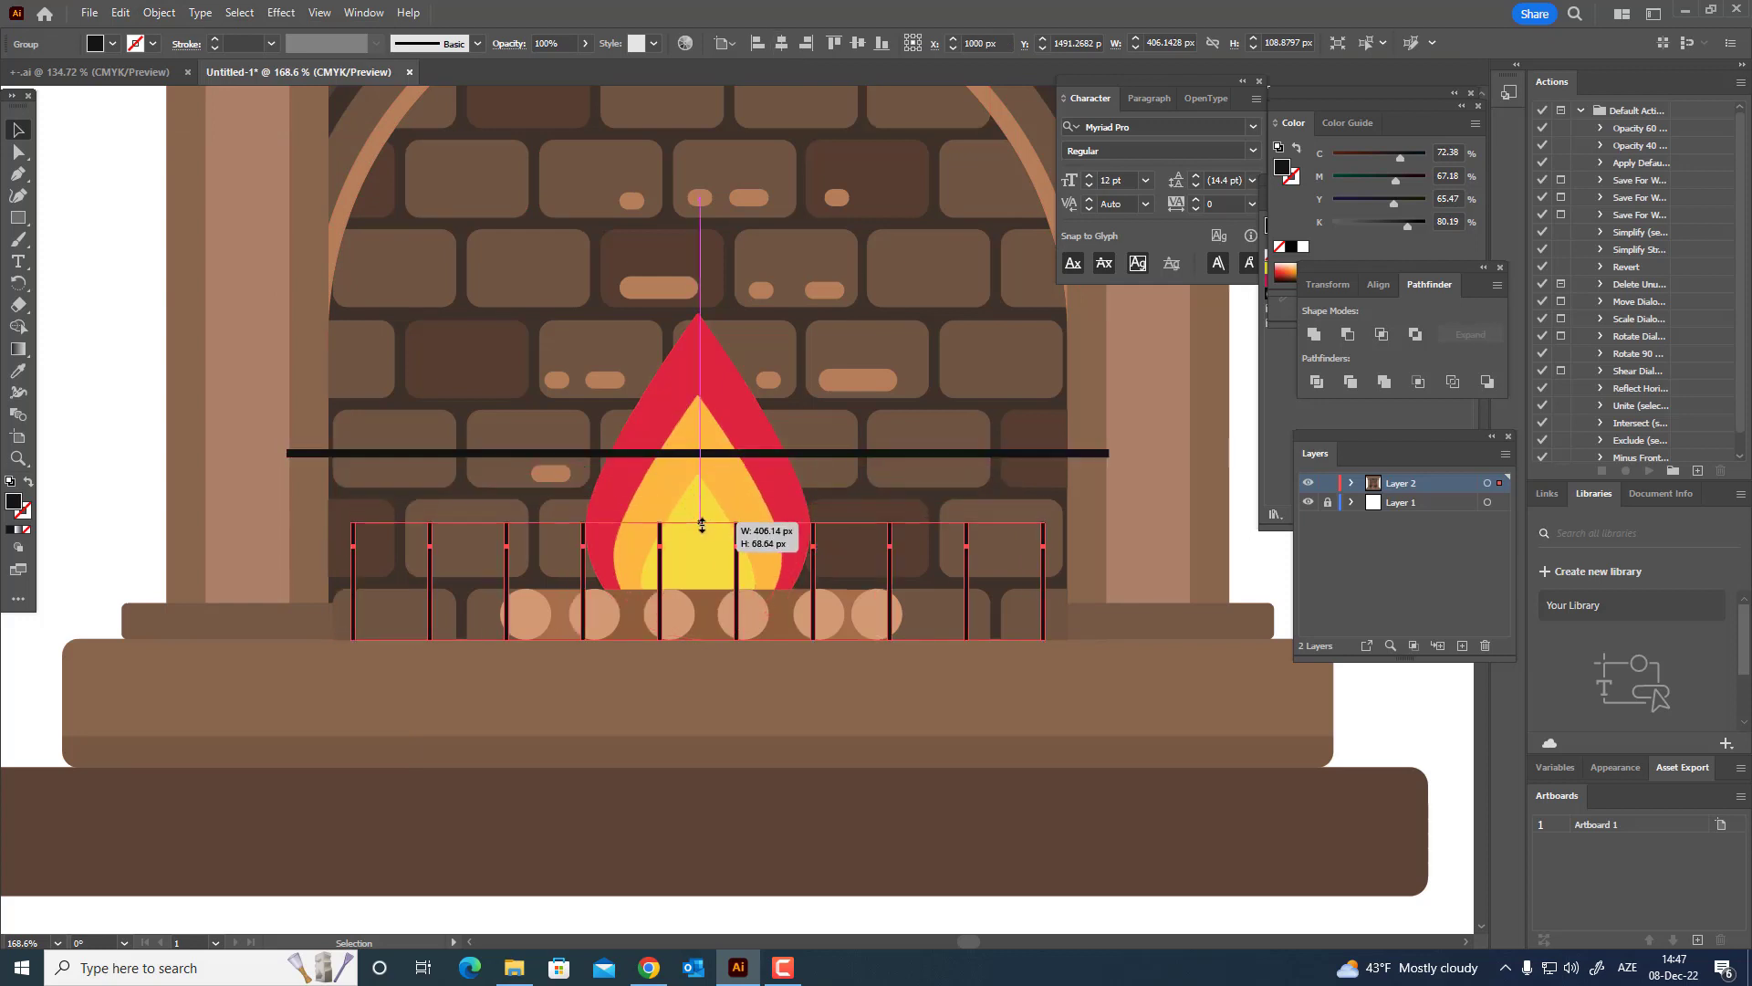
- Paste a copy of the horizontal bar in front, move it down across the shortened vertical bars, and delete the original bar
{"action": "left_click", "coordinate": [659, 453]}
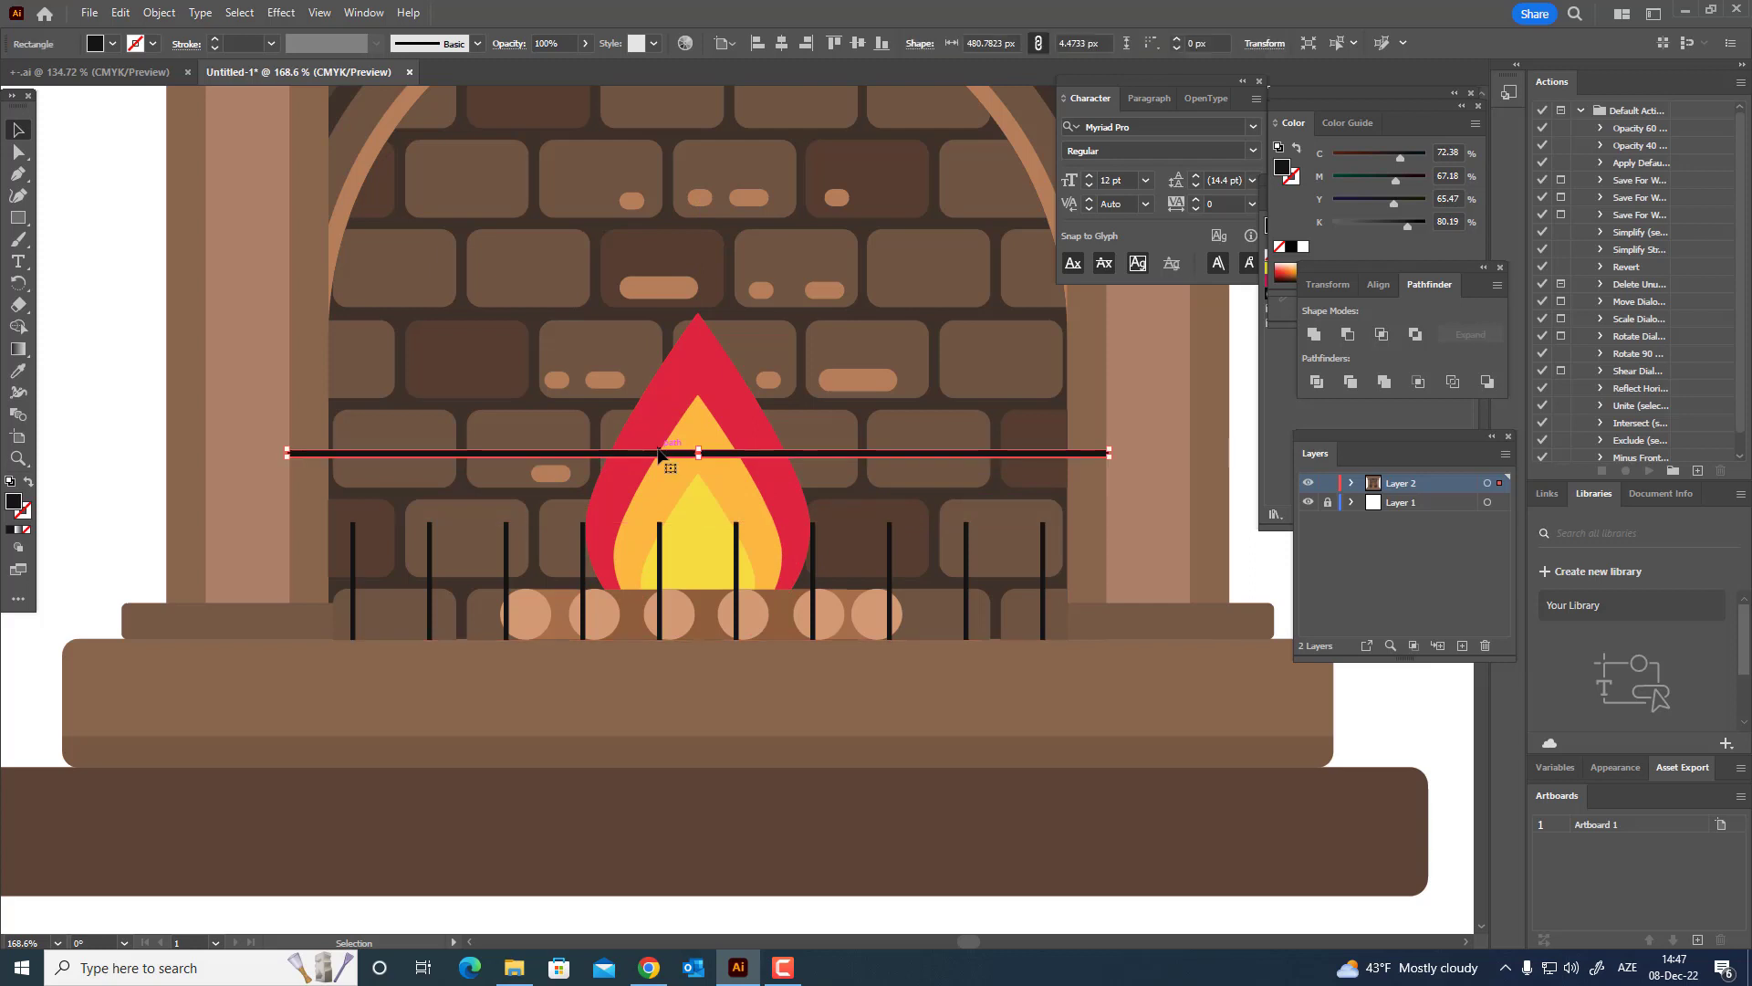
{"action": "left_click", "coordinate": [123, 11]}
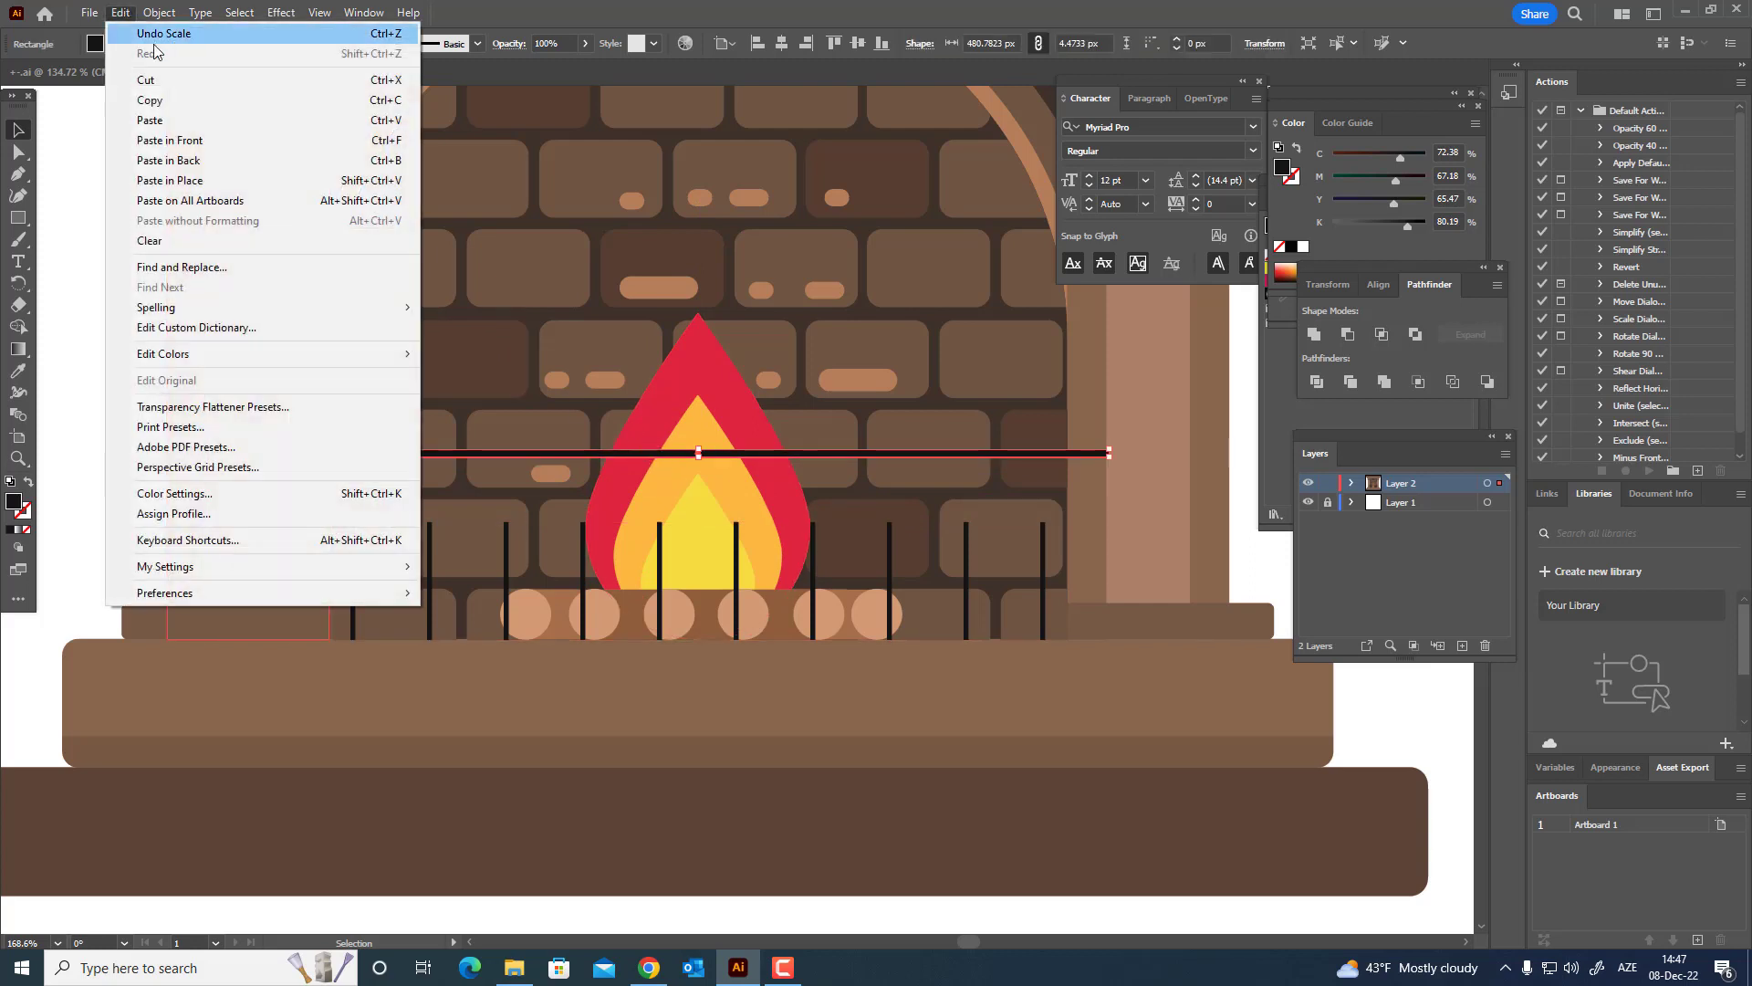
{"action": "left_click", "coordinate": [163, 100]}
{"action": "left_click", "coordinate": [120, 16]}
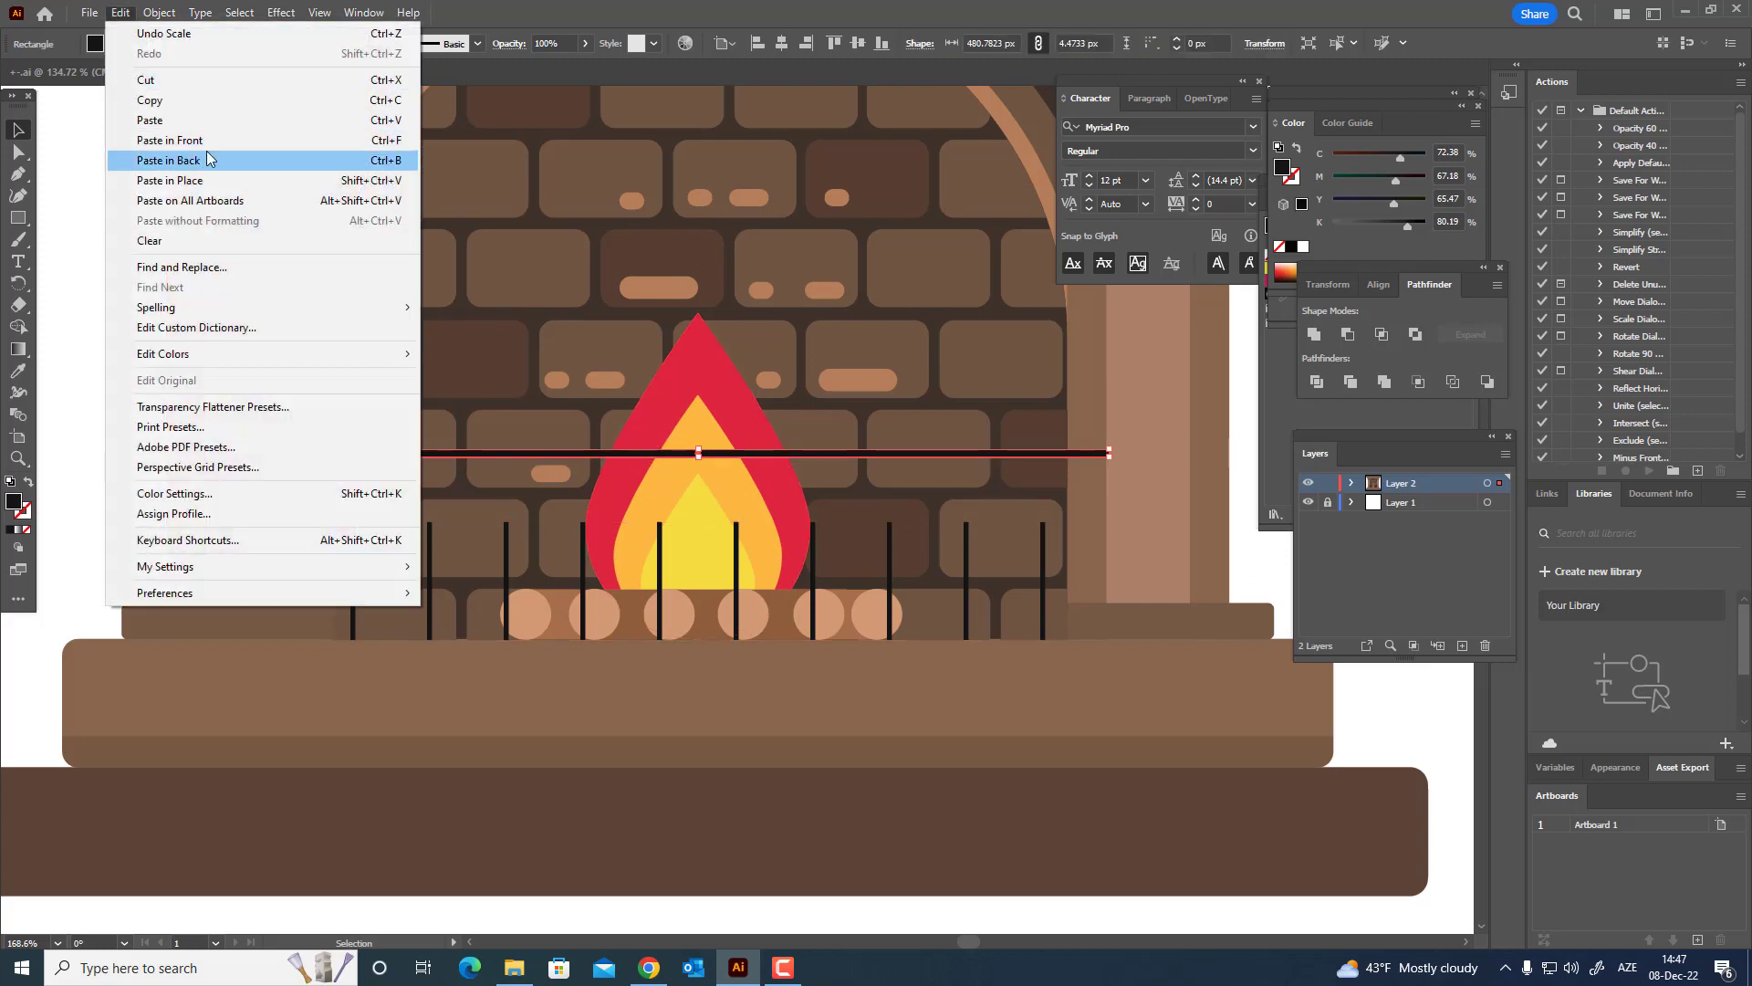
{"action": "left_click", "coordinate": [215, 141]}
{"action": "left_click_drag", "start_coordinate": [738, 459], "coordinate": [764, 562]}
{"action": "left_click", "coordinate": [763, 455]}
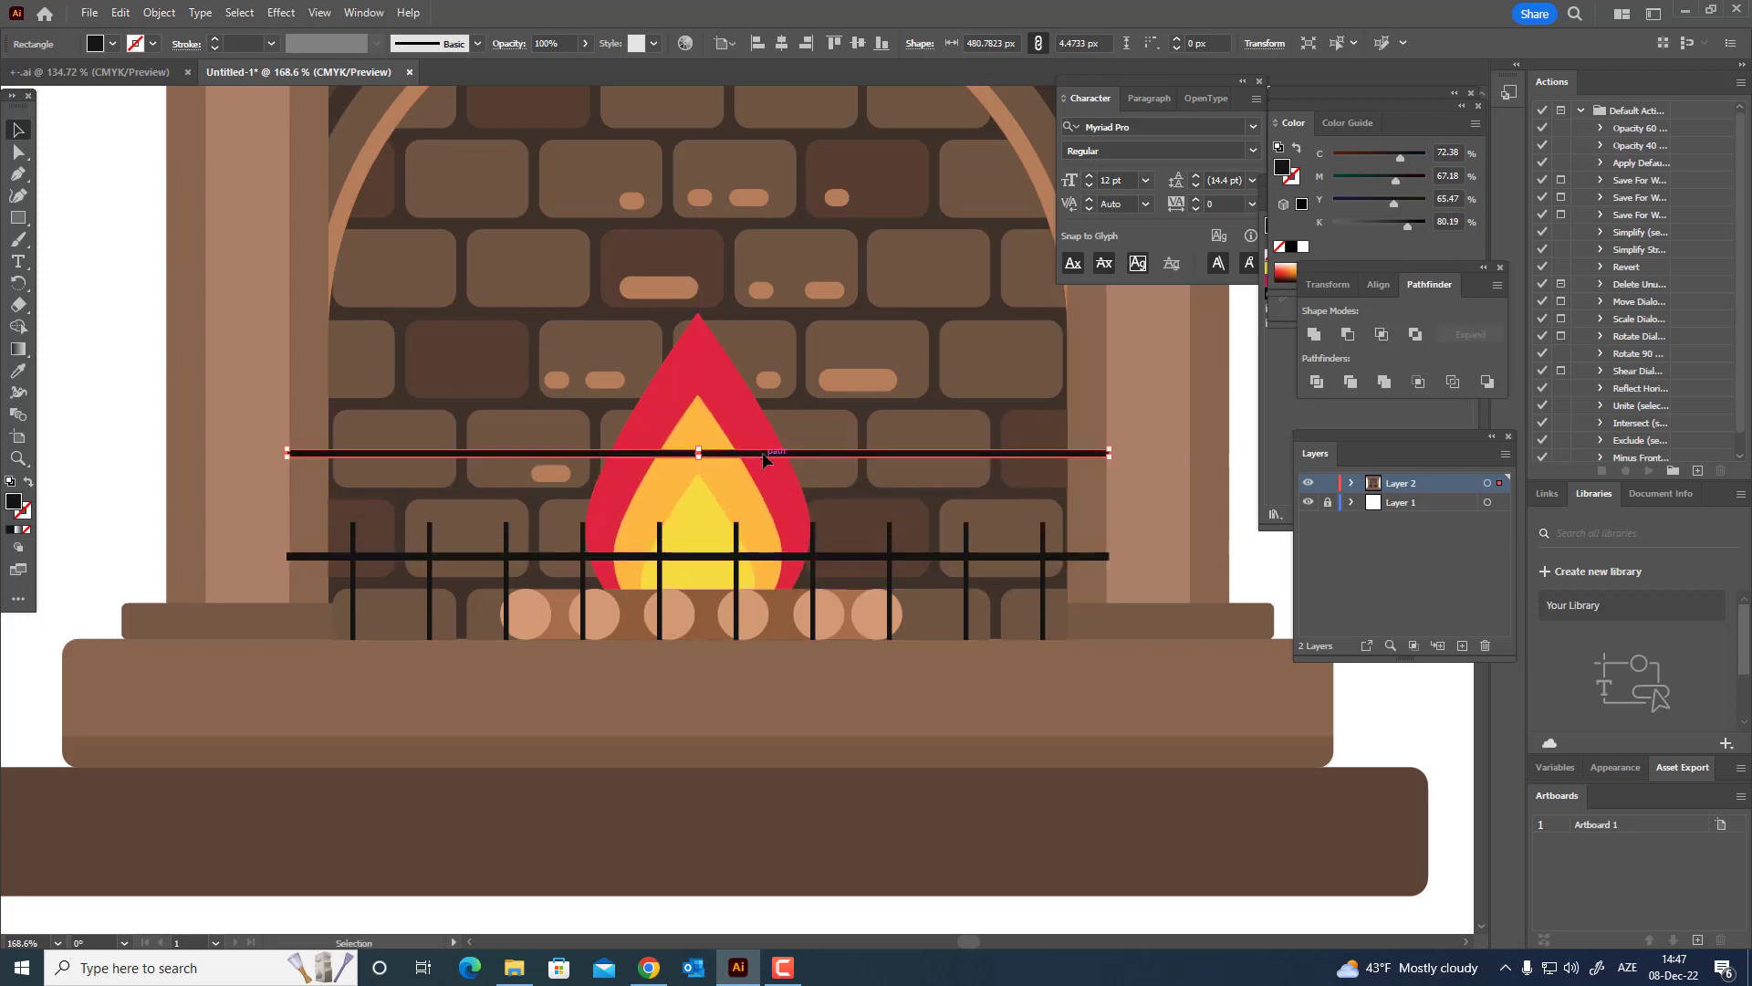
{"action": "key", "text": "Delete"}
- Thin the lowered horizontal bar to about 2.3 px high and deselect it
{"action": "left_click", "coordinate": [1079, 559]}
{"action": "scroll", "coordinate": [813, 673], "scroll_direction": "up", "scroll_amount": 8}
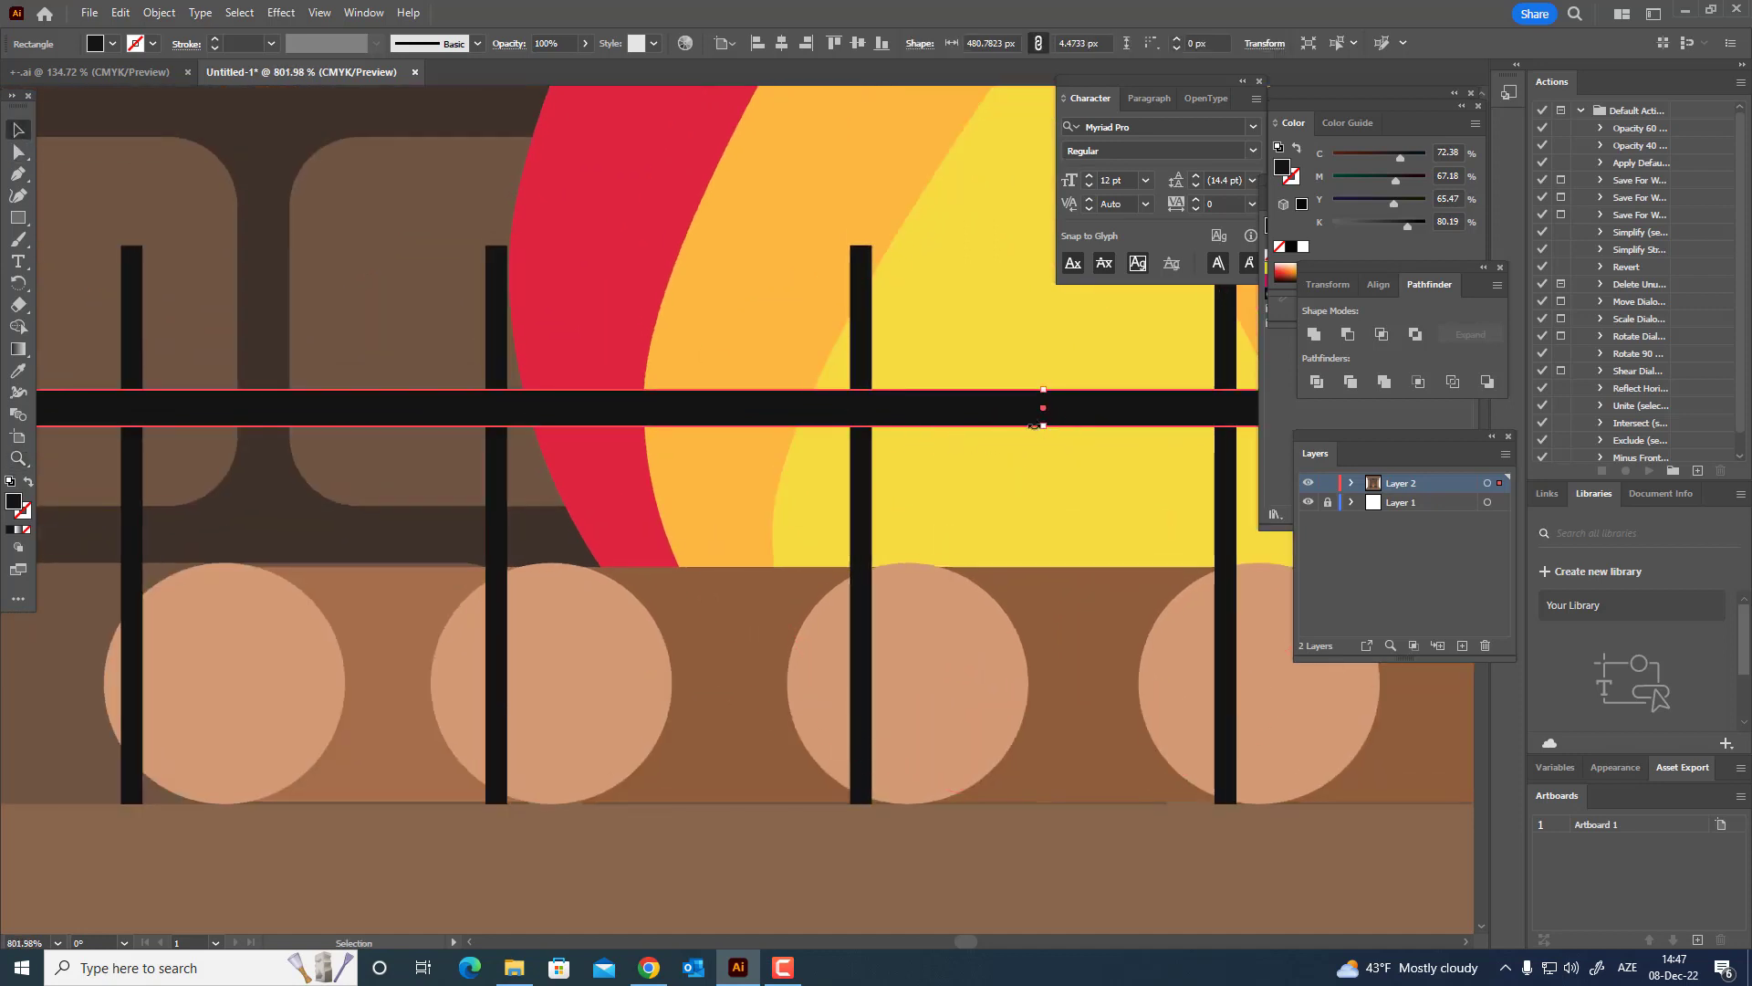
{"action": "left_click_drag", "start_coordinate": [1048, 426], "coordinate": [1048, 417]}
{"action": "left_click_drag", "start_coordinate": [936, 438], "coordinate": [354, 538]}
{"action": "left_click_drag", "start_coordinate": [743, 577], "coordinate": [680, 607]}
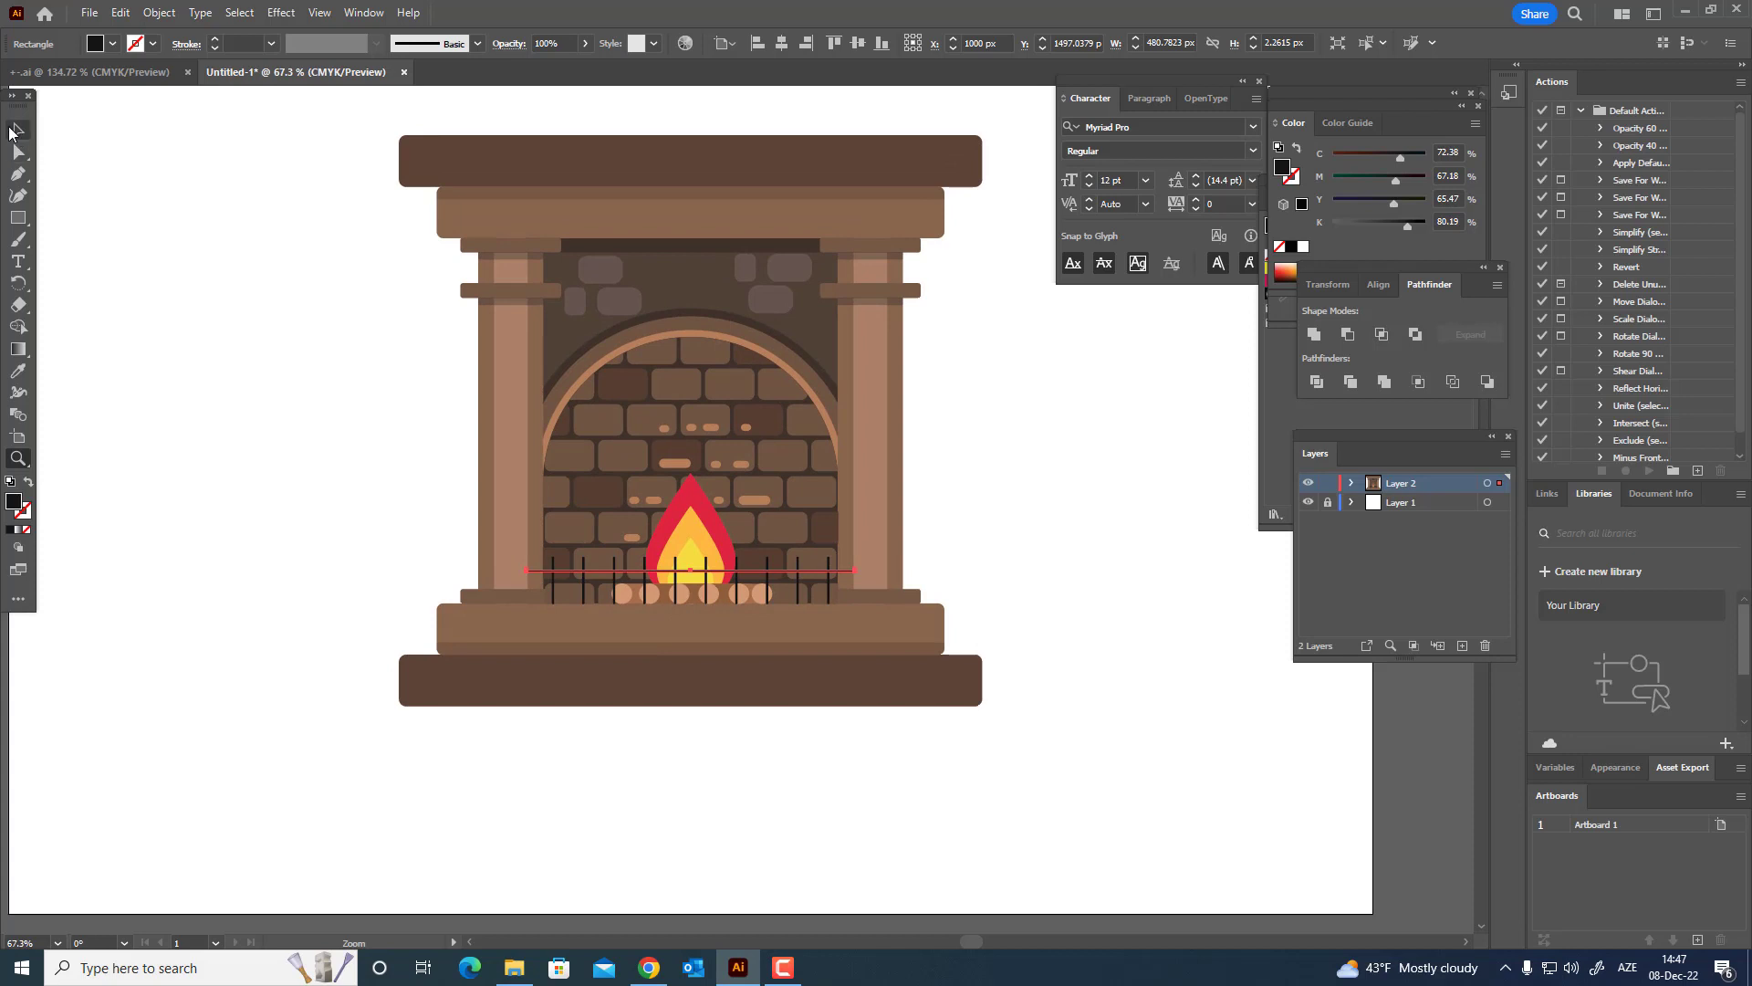
{"action": "left_click", "coordinate": [14, 132]}
{"action": "left_click", "coordinate": [1174, 647]}
- Group all the fireplace artwork and center the group vertically on the artboard
{"action": "key", "text": "z"}
{"action": "left_click_drag", "start_coordinate": [1144, 616], "coordinate": [1068, 630]}
{"action": "left_click_drag", "start_coordinate": [824, 539], "coordinate": [808, 601]}
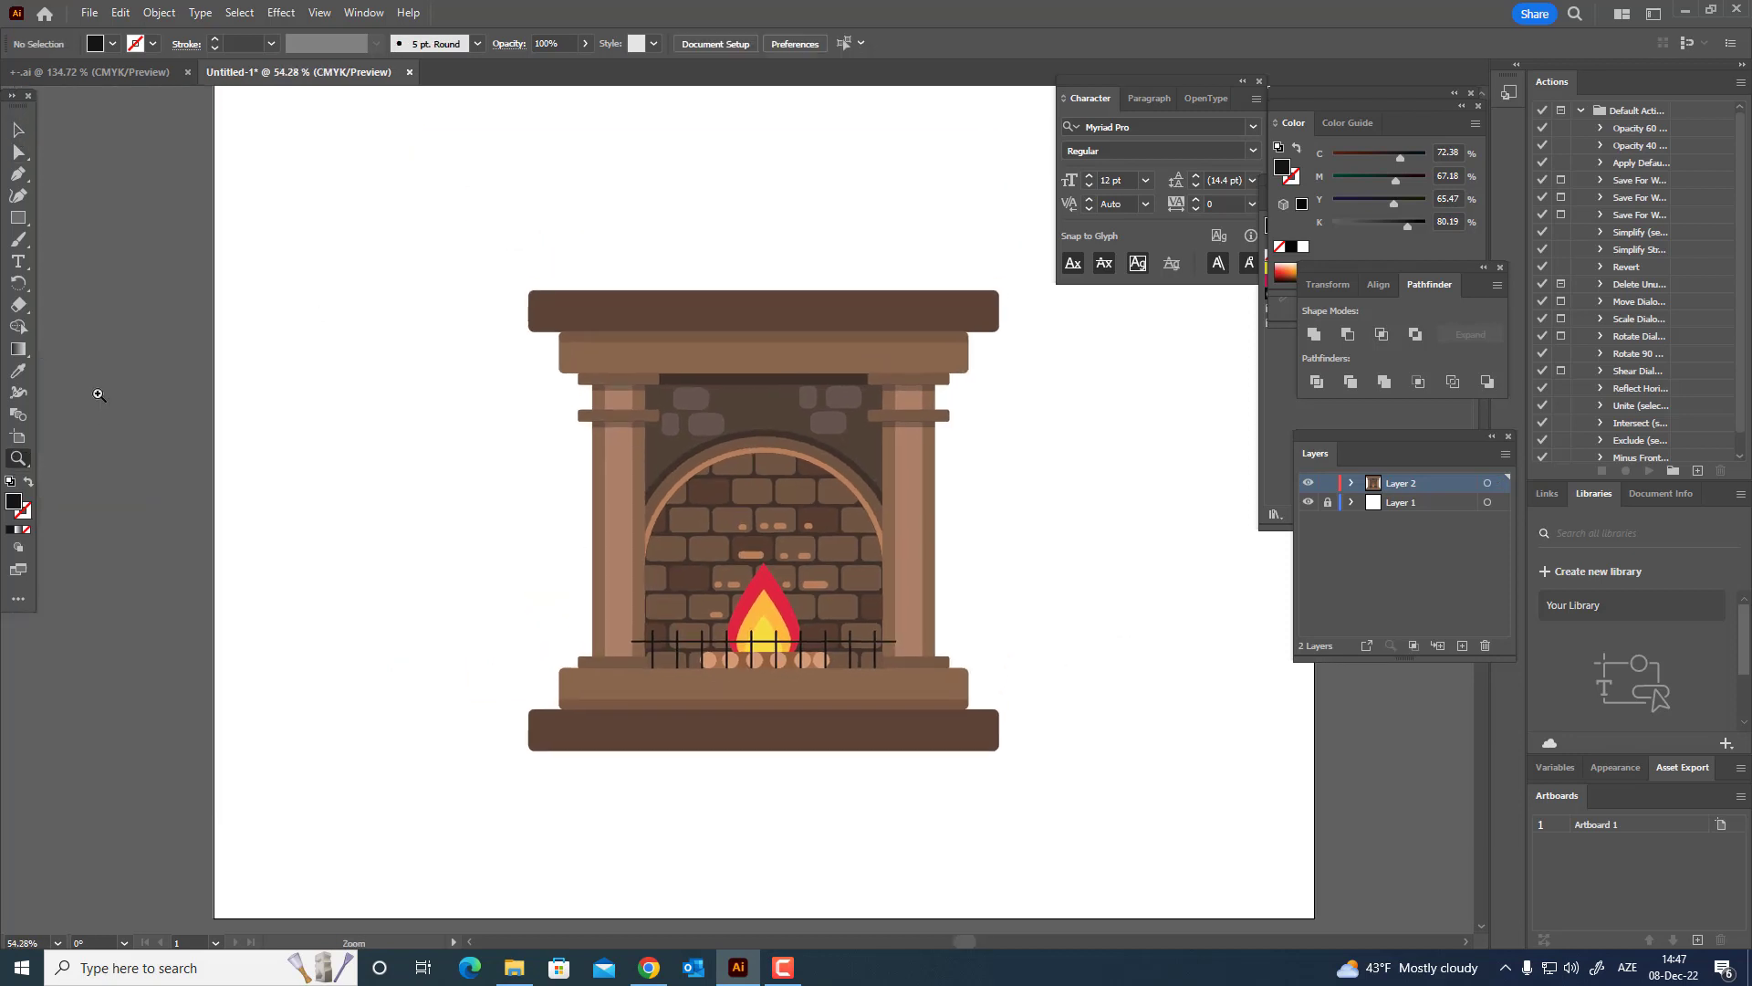
{"action": "left_click", "coordinate": [18, 132]}
{"action": "key", "text": "ctrl+a"}
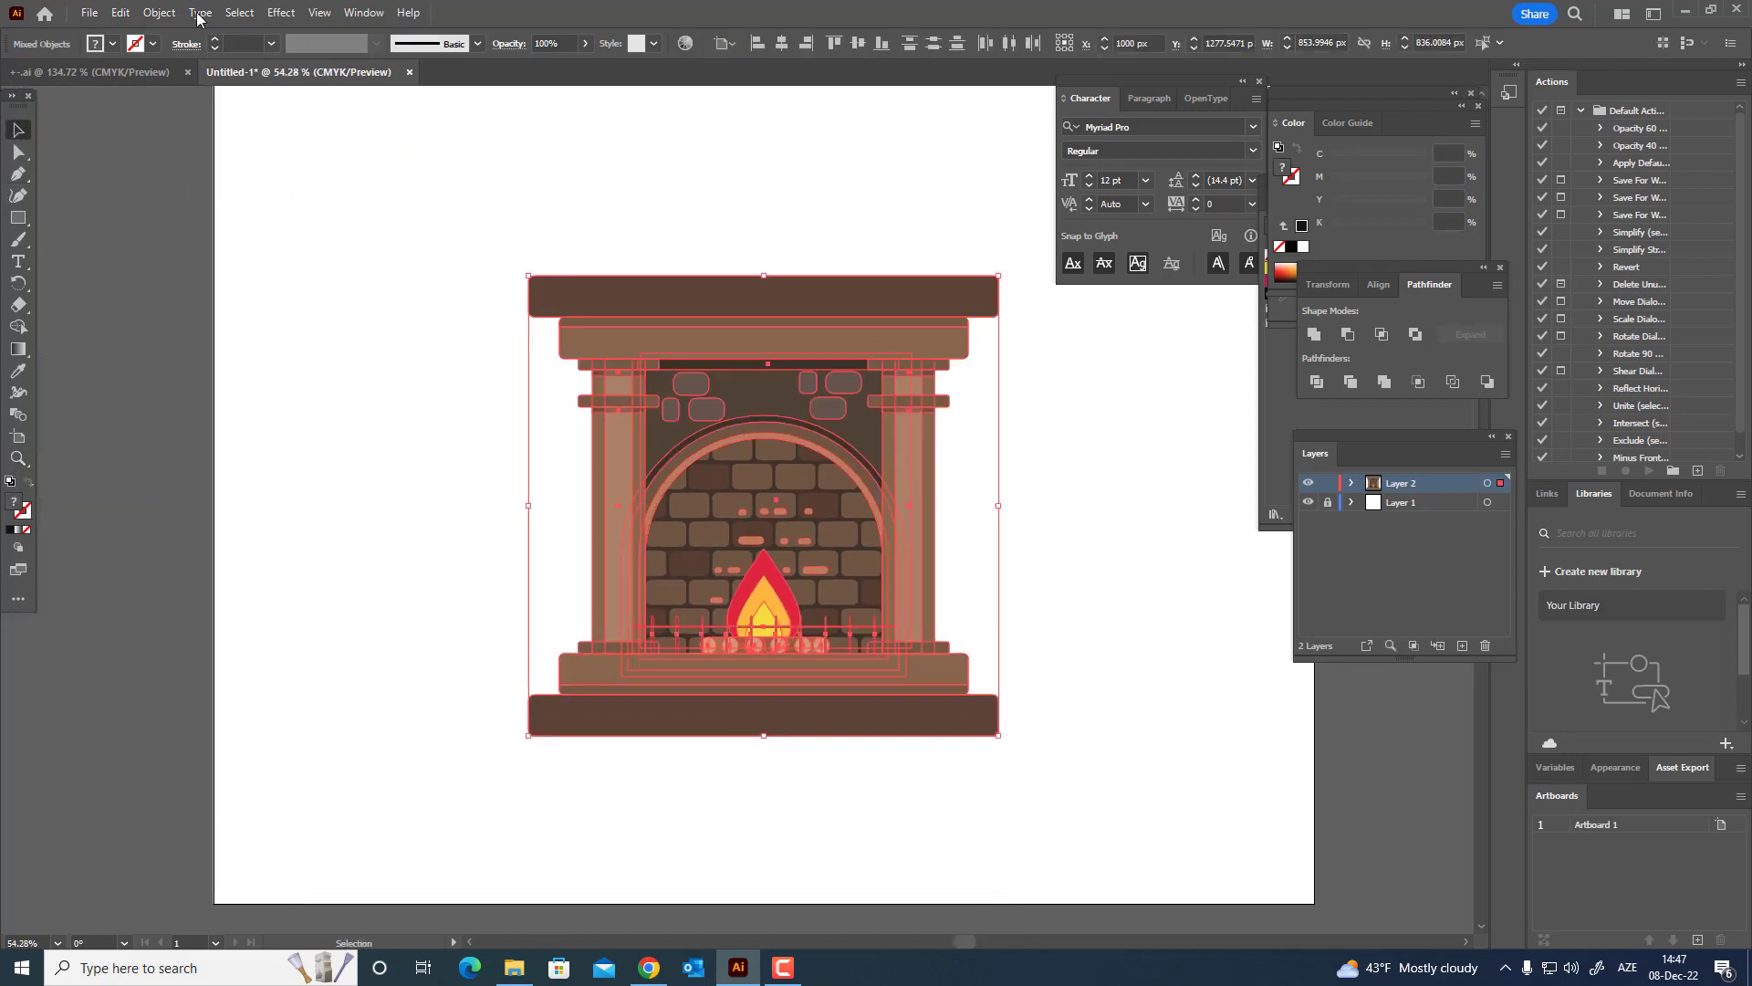
{"action": "left_click", "coordinate": [159, 12]}
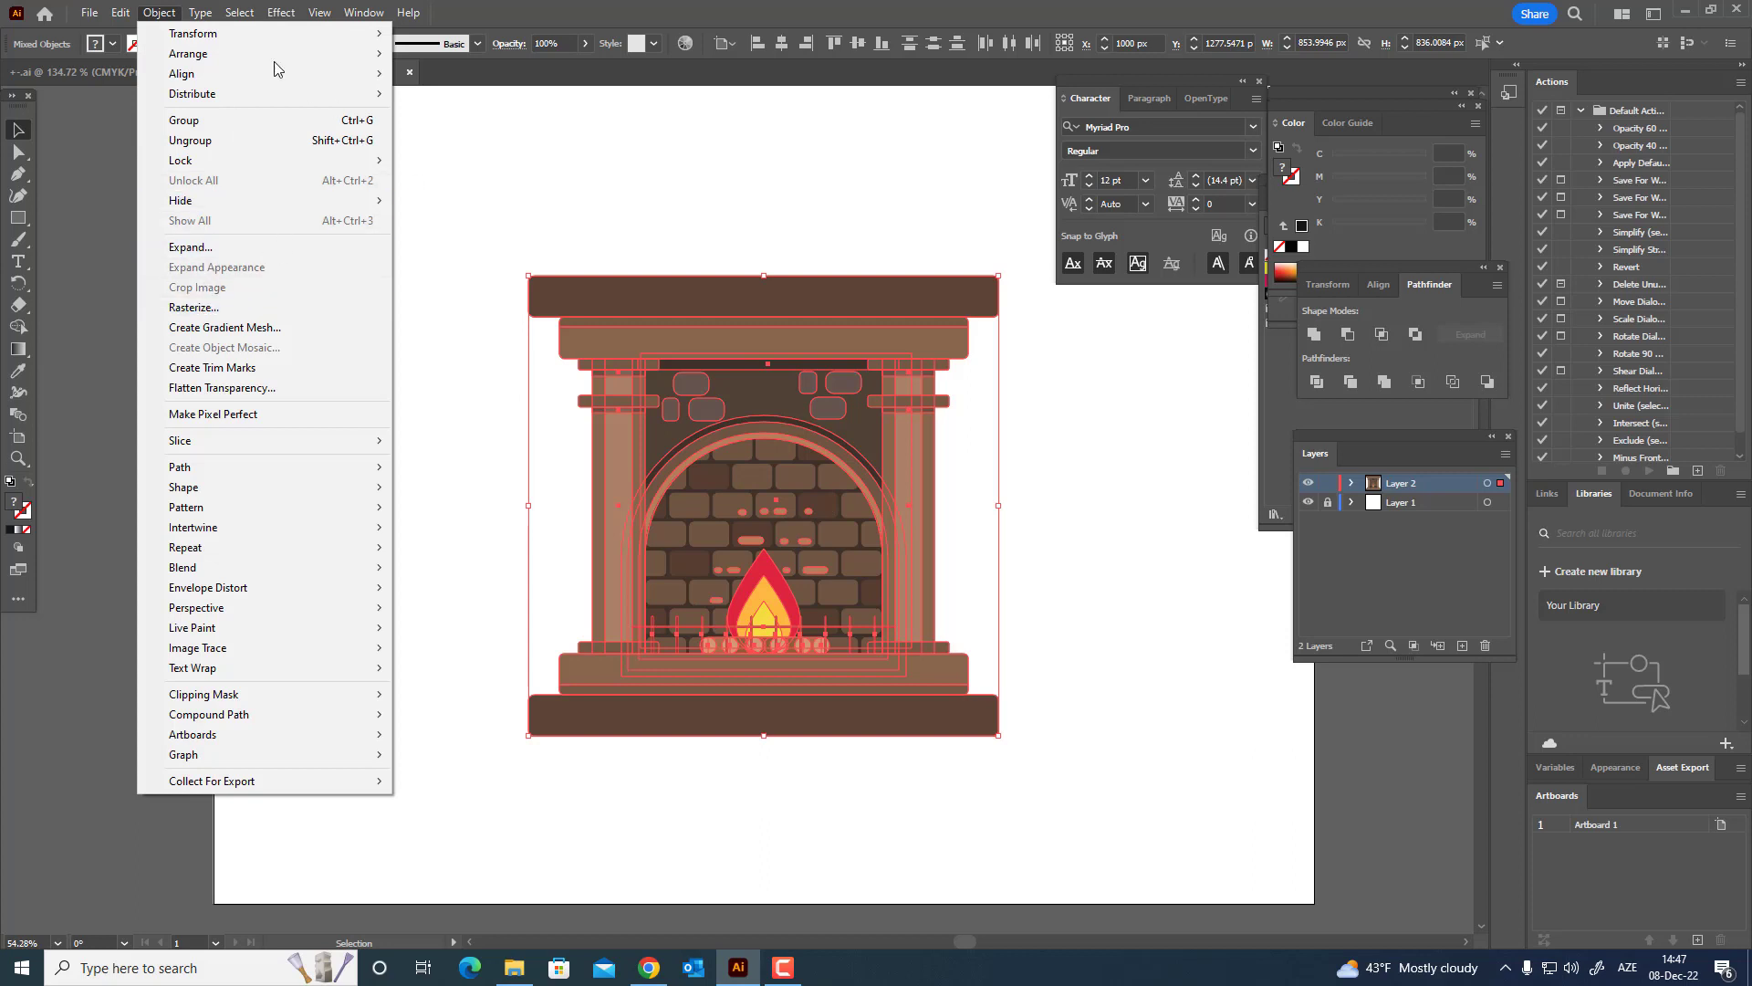
{"action": "left_click", "coordinate": [198, 121]}
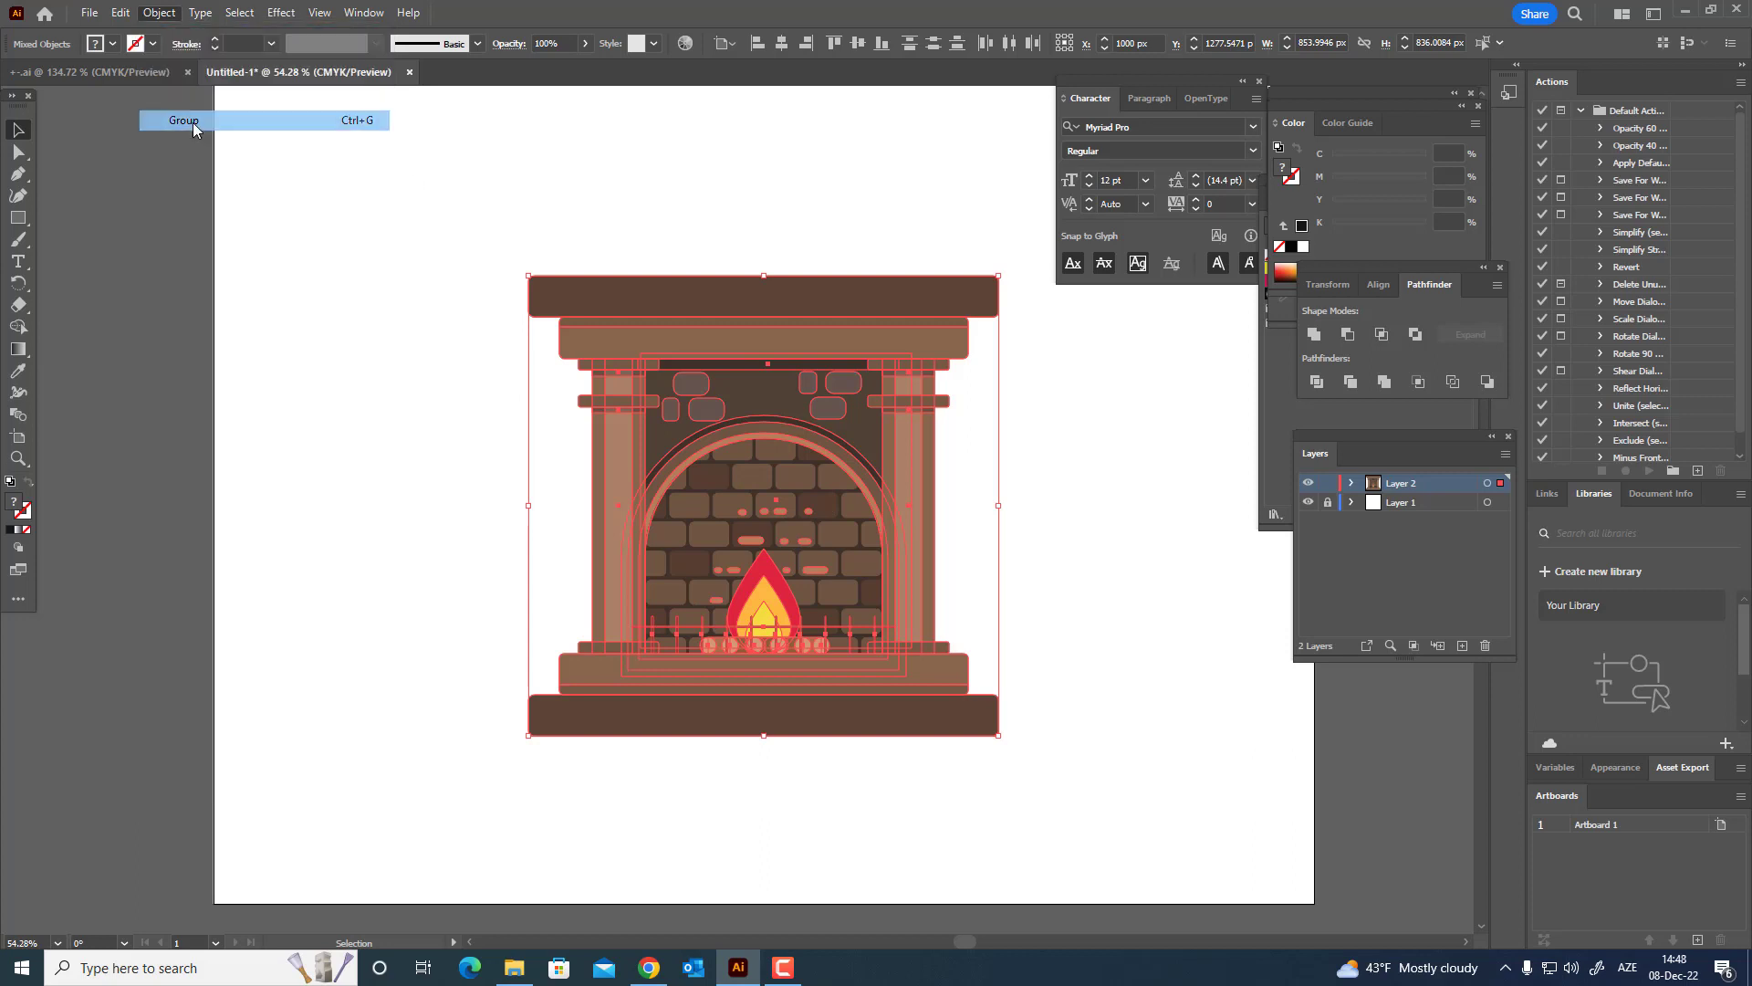
{"action": "left_click", "coordinate": [864, 46]}
{"action": "left_click", "coordinate": [1084, 602]}
{"action": "left_click_drag", "start_coordinate": [1052, 484], "coordinate": [1040, 704]}
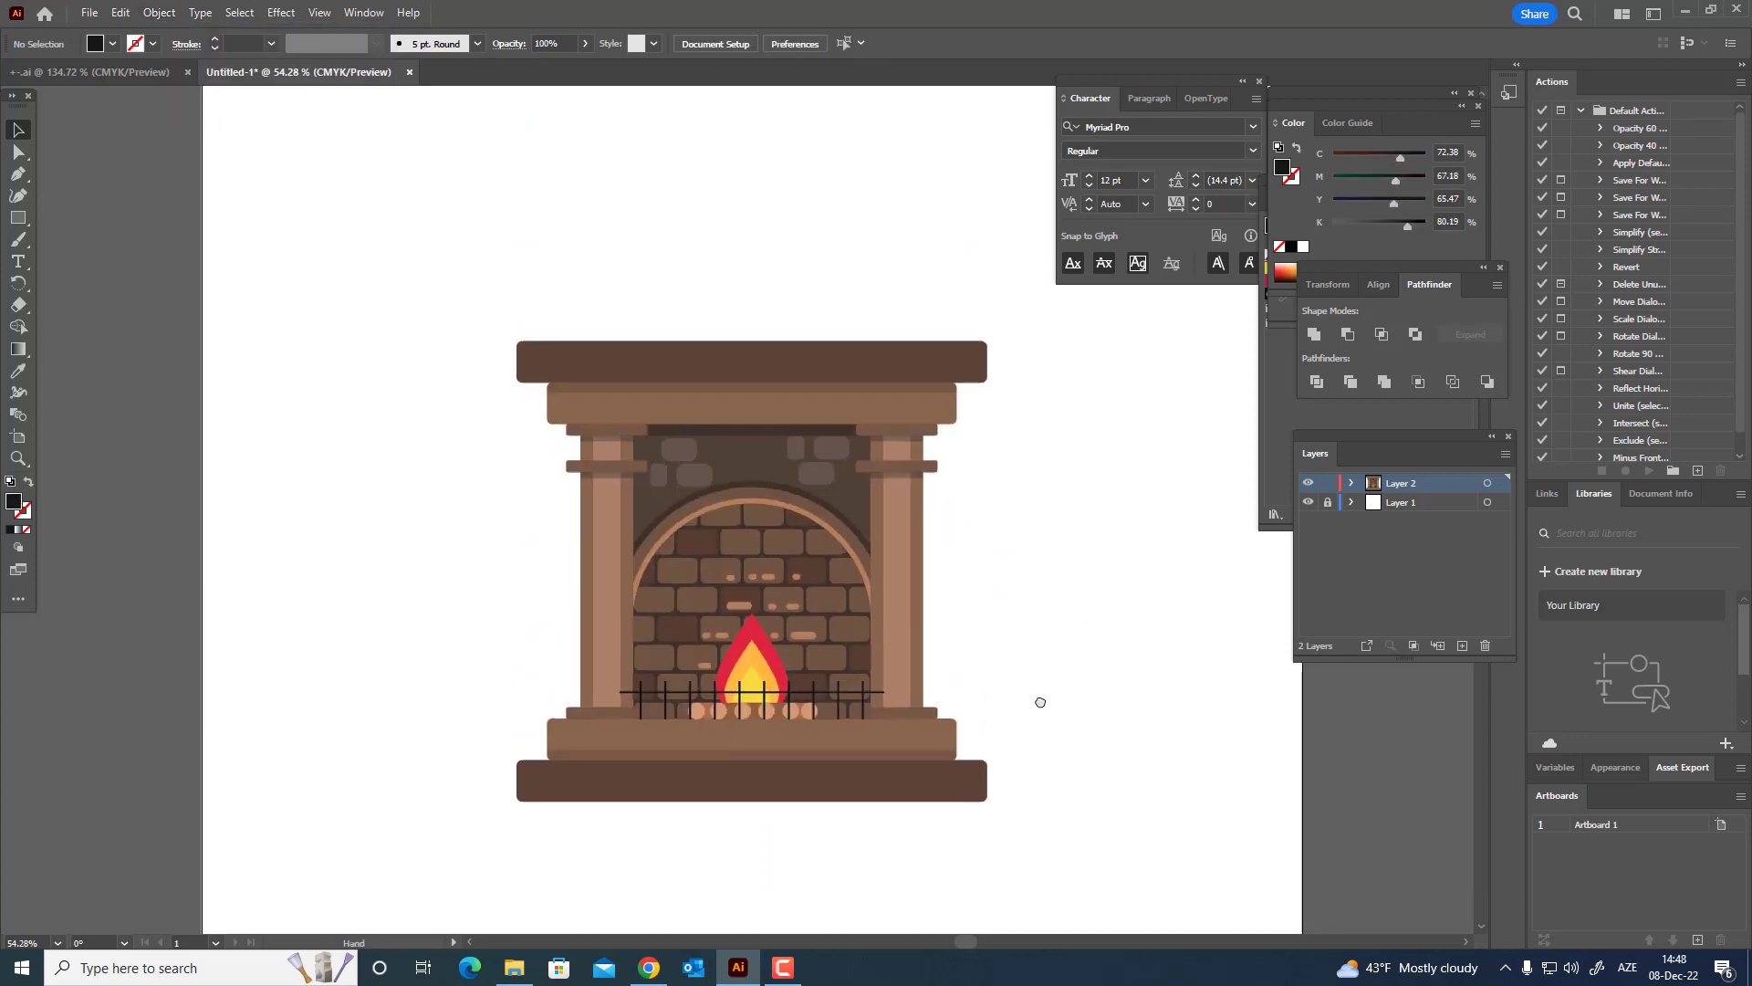
{"action": "key", "text": "z"}
{"action": "left_click_drag", "start_coordinate": [769, 702], "coordinate": [871, 675]}
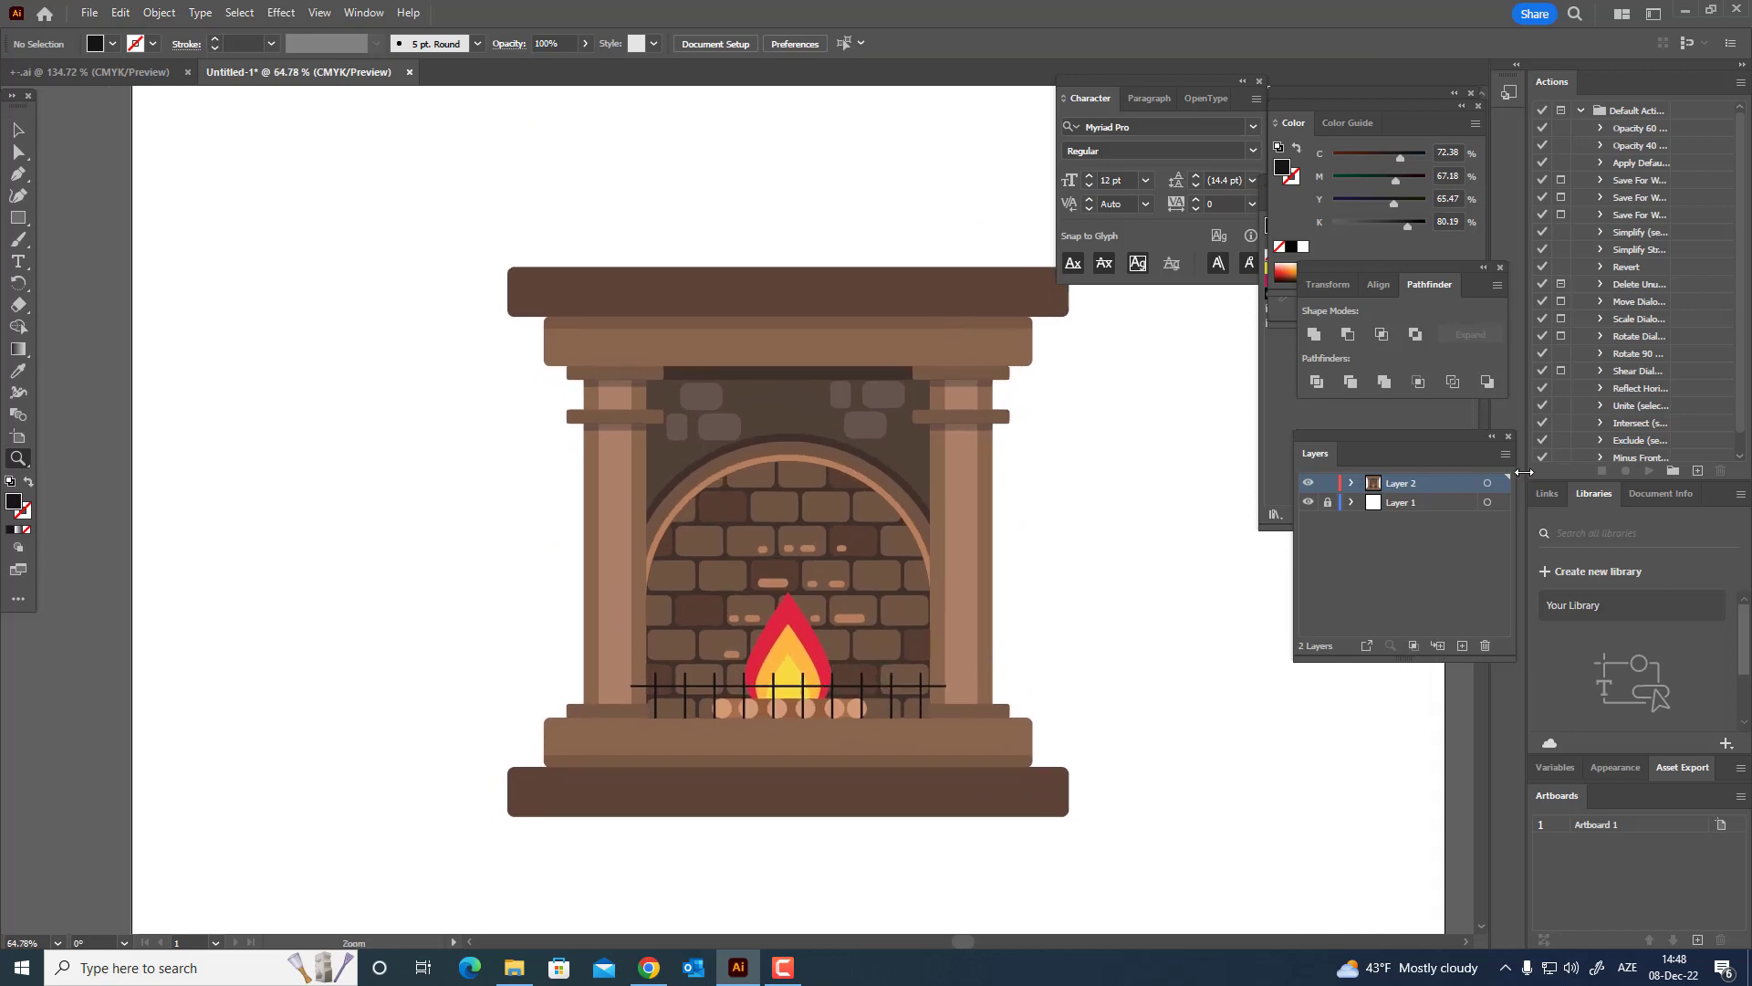